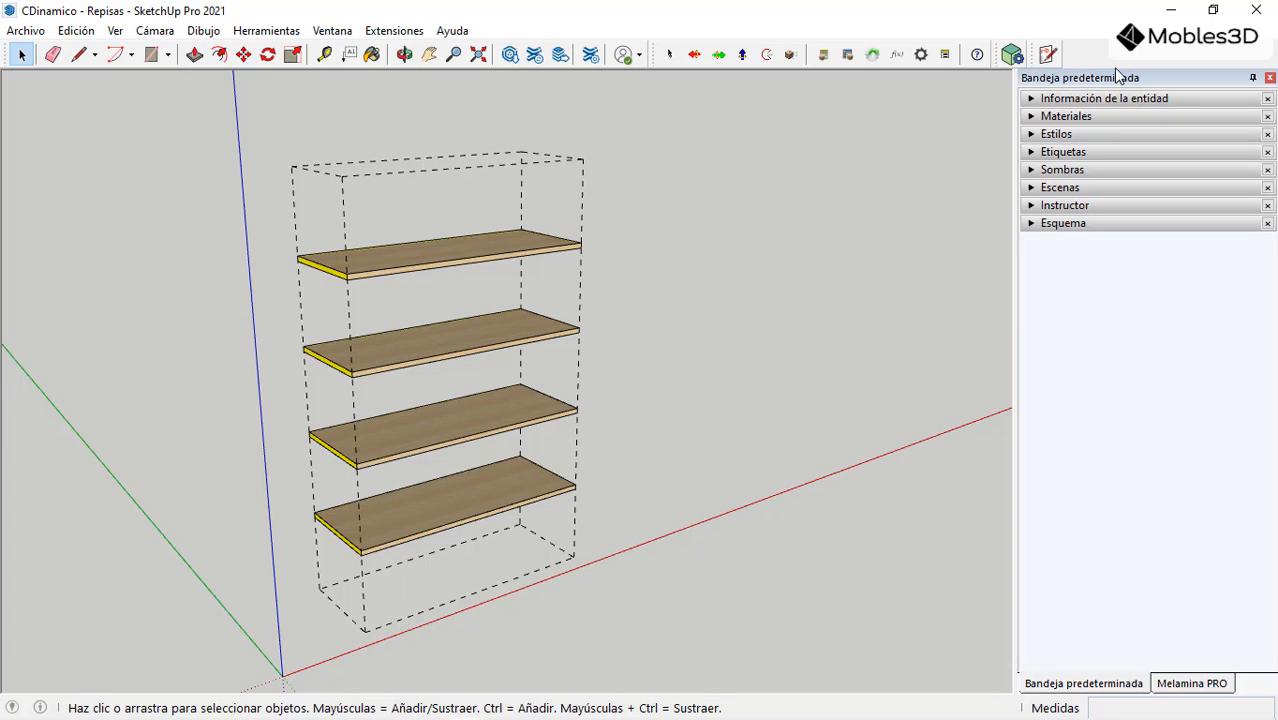
Step: Show the Componentes dinámicos toolbar and open the component options window, placing both beside the model
{"action": "right_click", "coordinate": [1090, 57]}
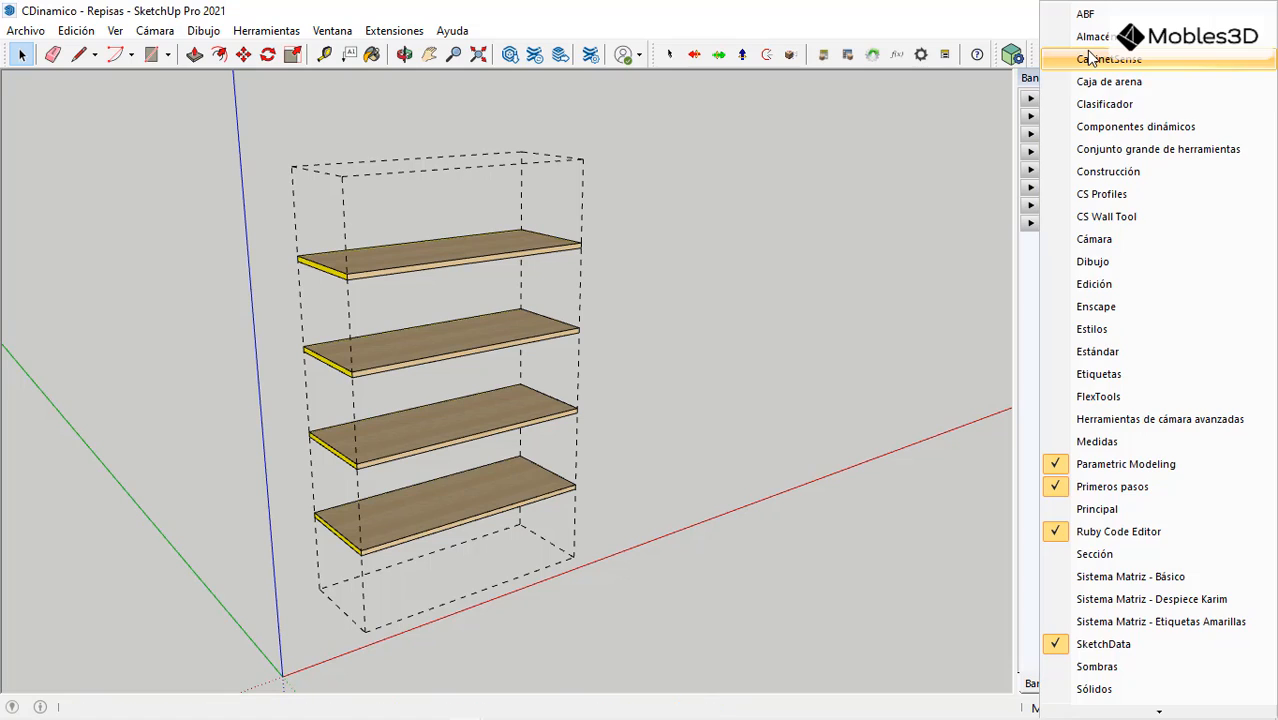
{"action": "left_click", "coordinate": [1086, 128]}
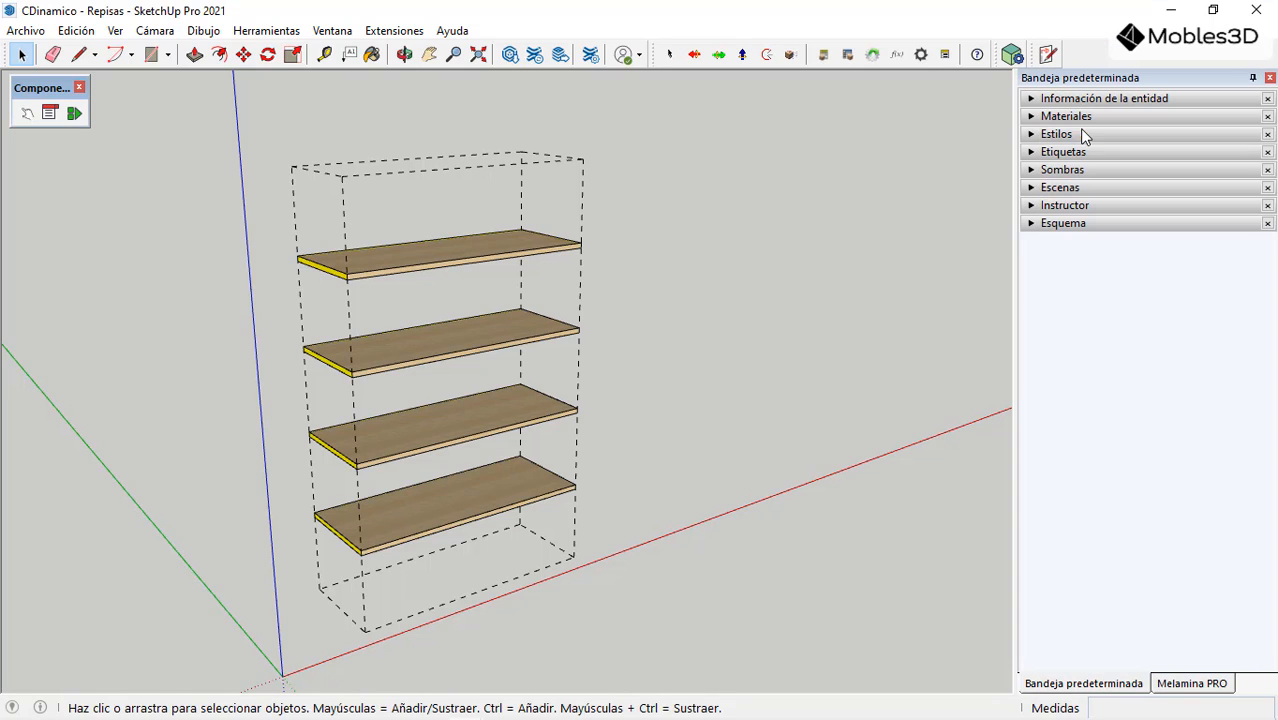
{"action": "left_click_drag", "start_coordinate": [41, 92], "coordinate": [32, 90]}
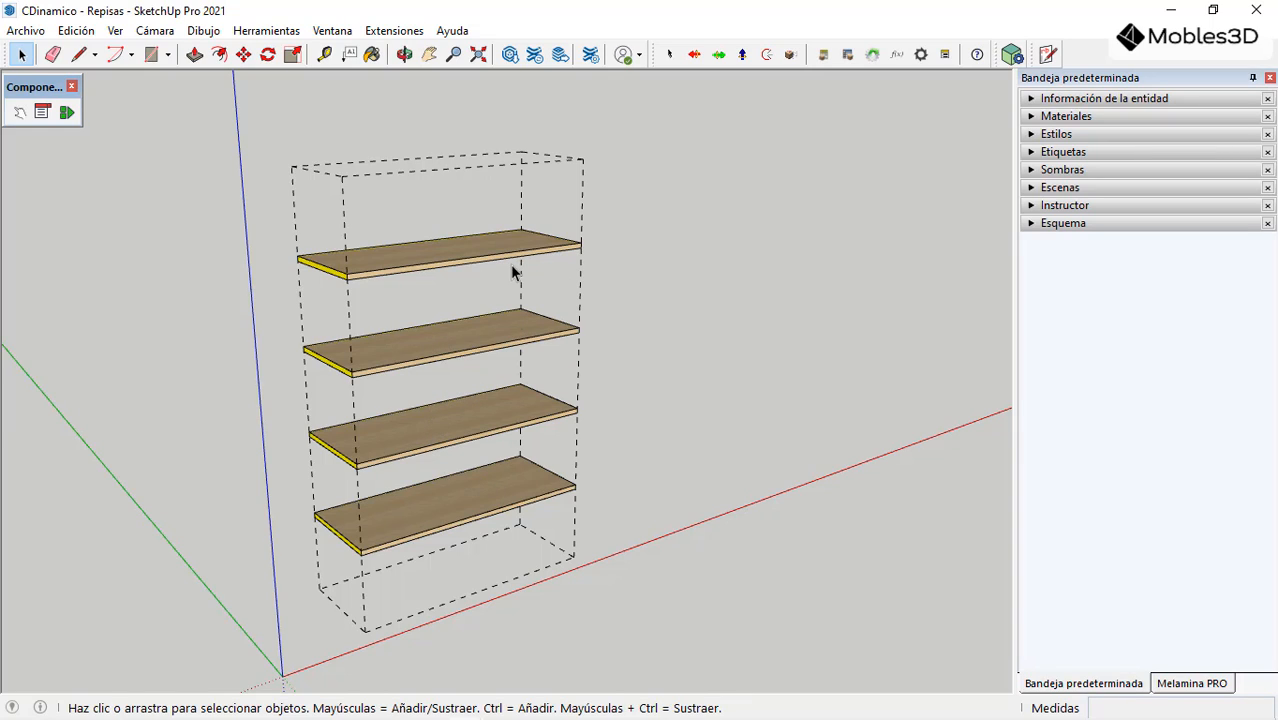
{"action": "left_click", "coordinate": [41, 113]}
{"action": "left_click", "coordinate": [821, 252]}
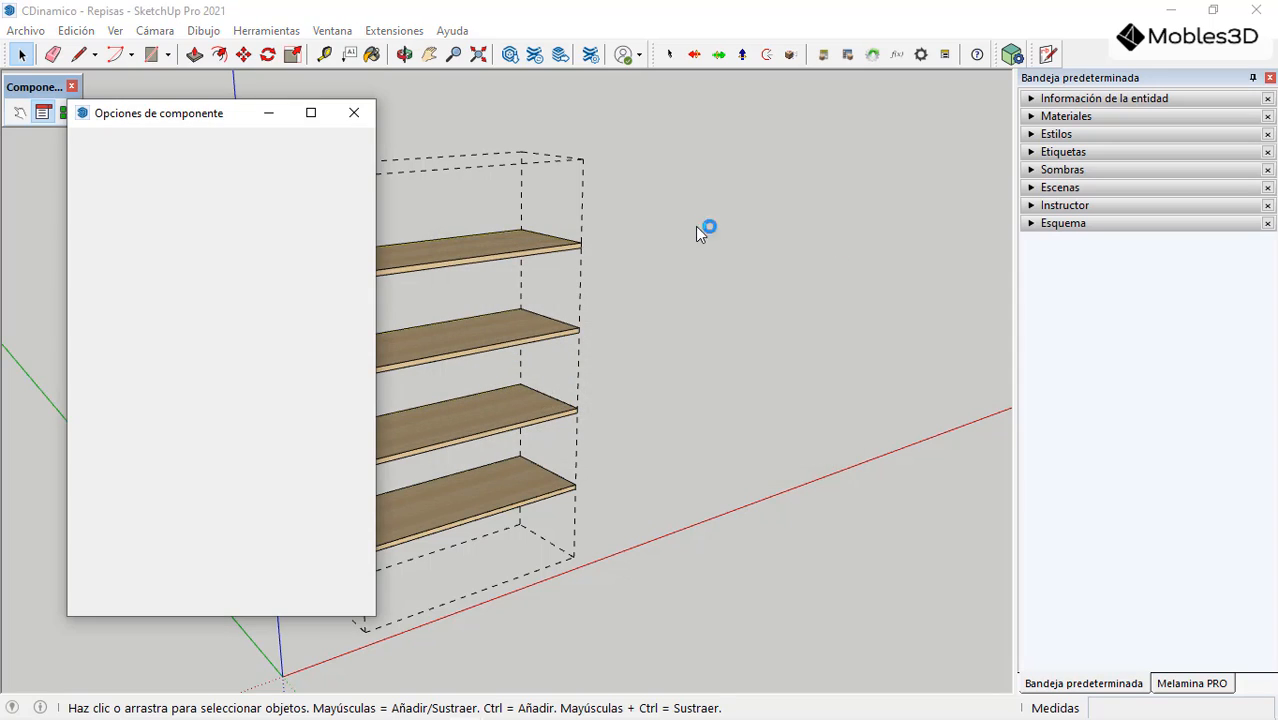
{"action": "left_click_drag", "start_coordinate": [205, 124], "coordinate": [143, 150]}
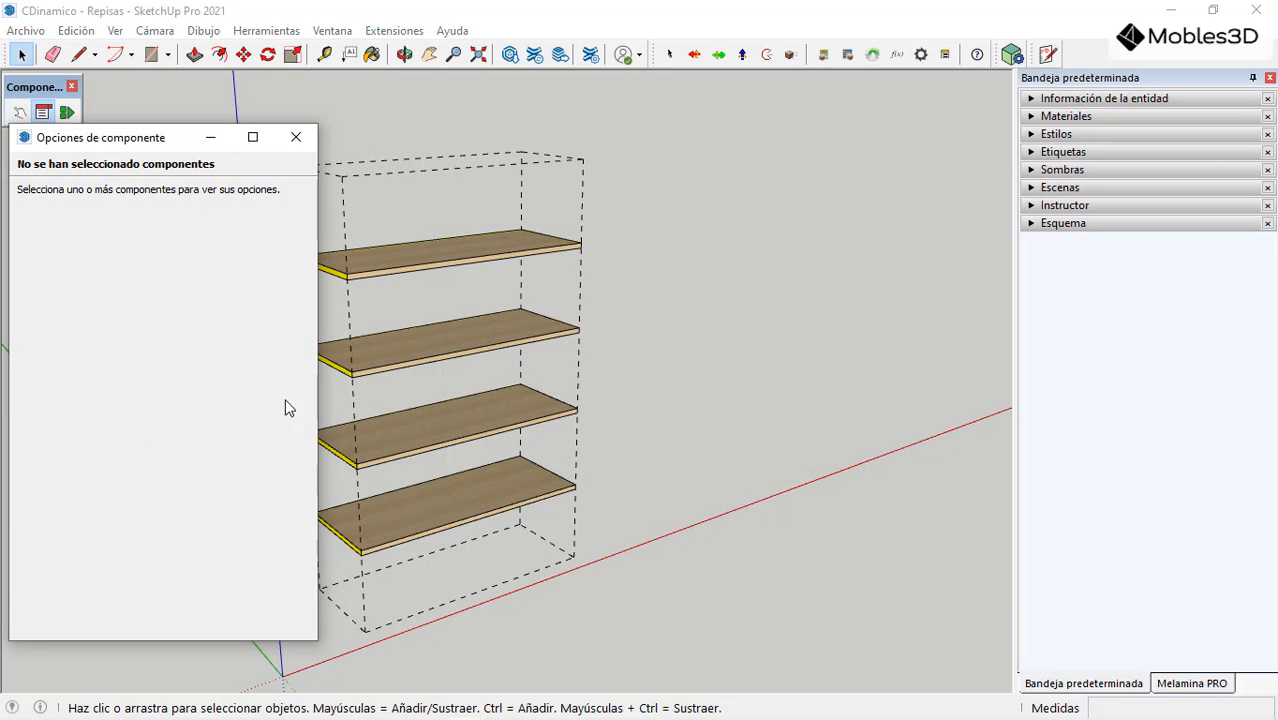
Step: Set the number of shelves (Nº Repisas) of the shelf component to 6 and apply the change
{"action": "left_click", "coordinate": [462, 285]}
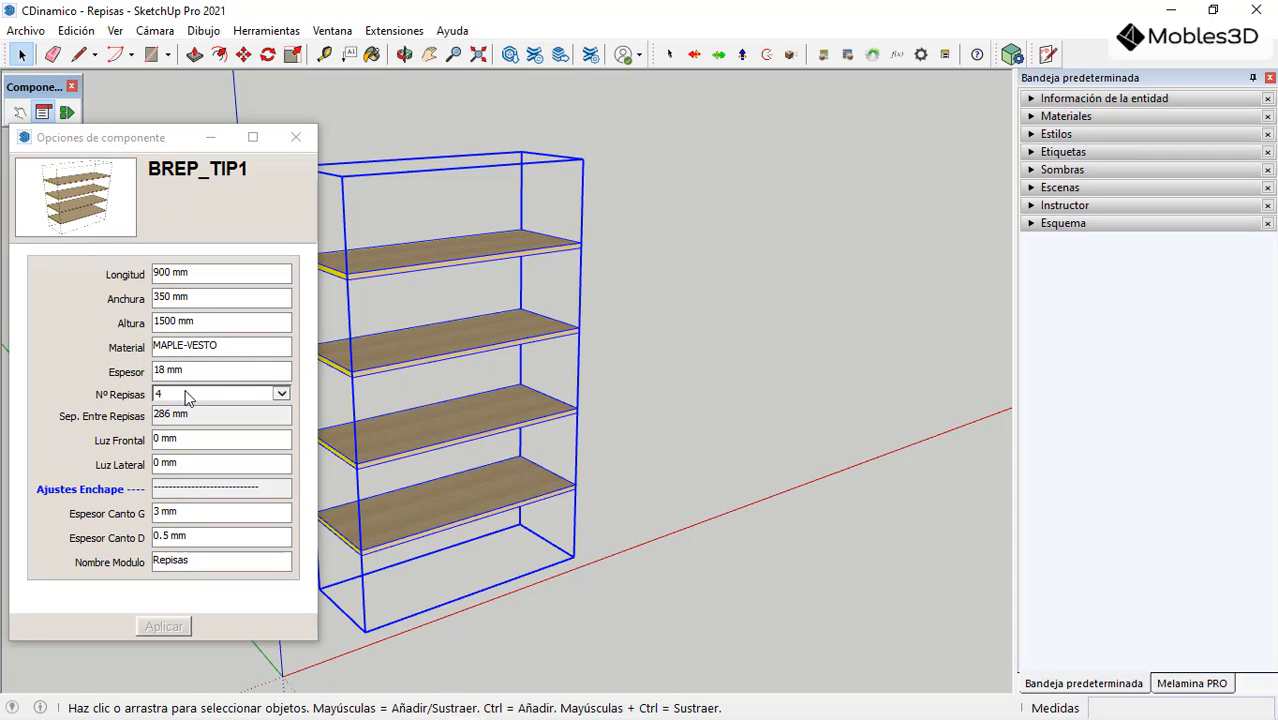
{"action": "left_click", "coordinate": [281, 394]}
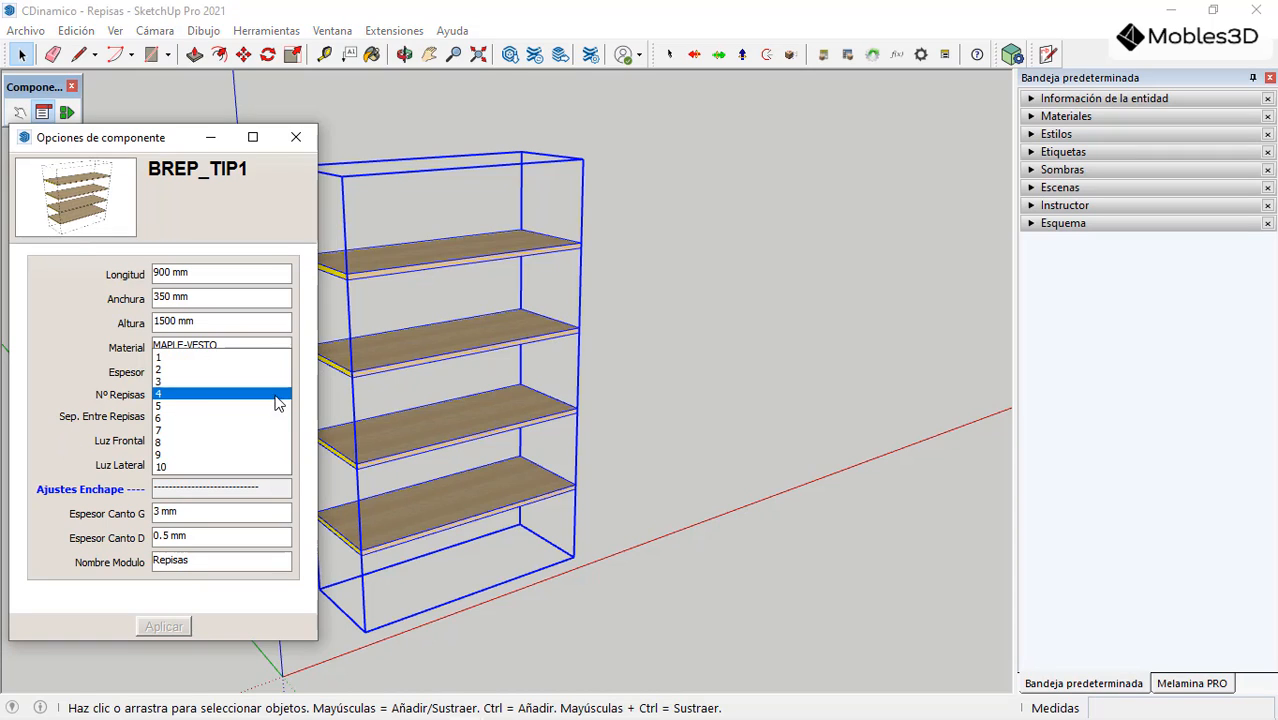
{"action": "left_click", "coordinate": [185, 418]}
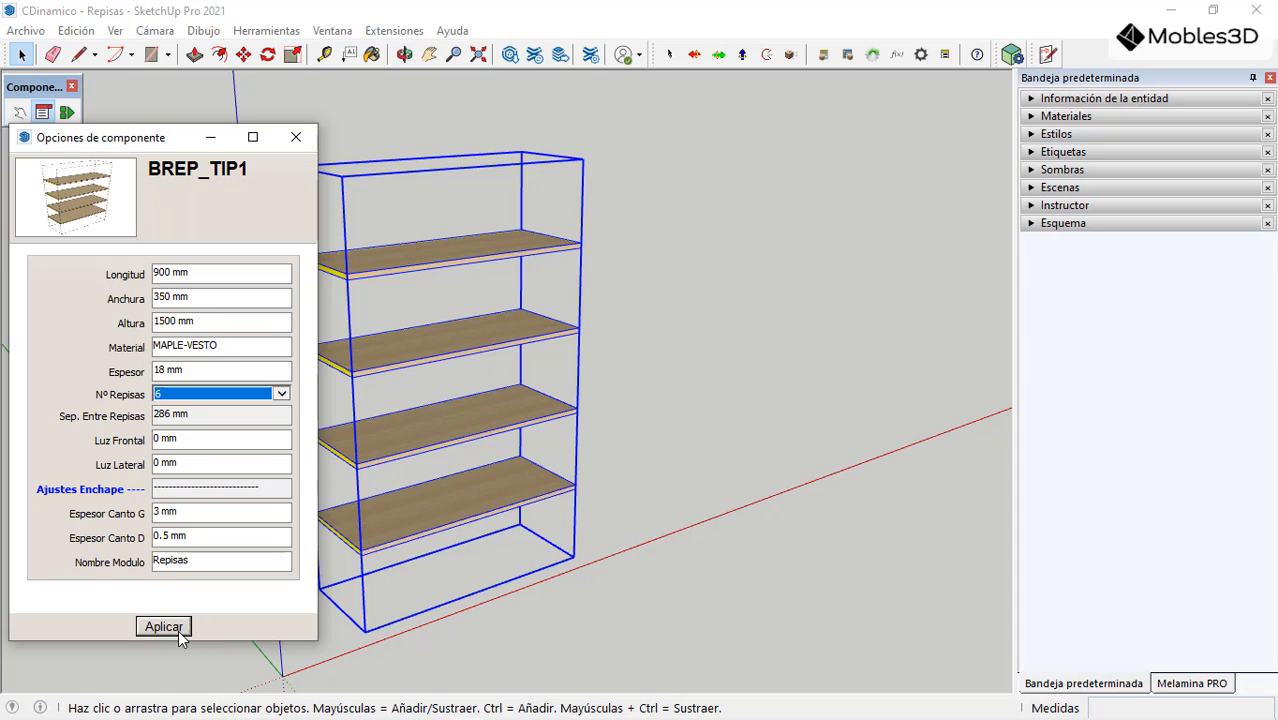
{"action": "left_click", "coordinate": [163, 627]}
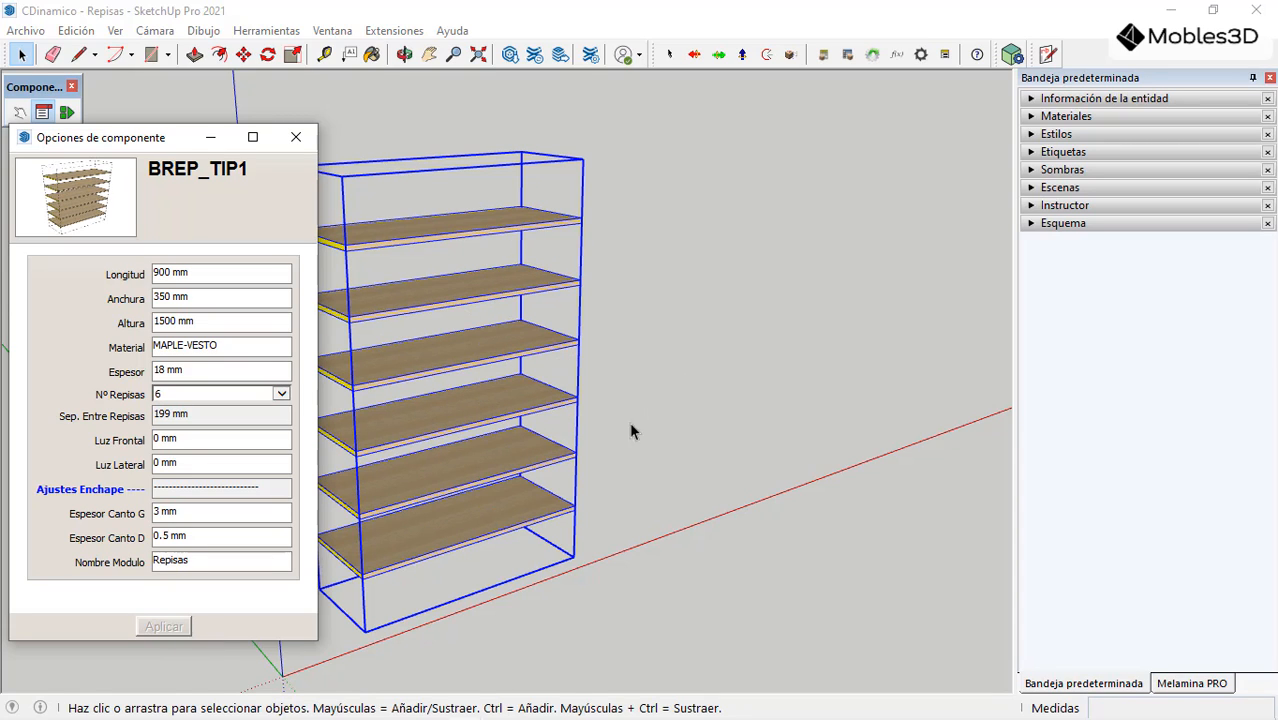
{"action": "scroll", "coordinate": [625, 435], "scroll_direction": "down", "scroll_amount": 2}
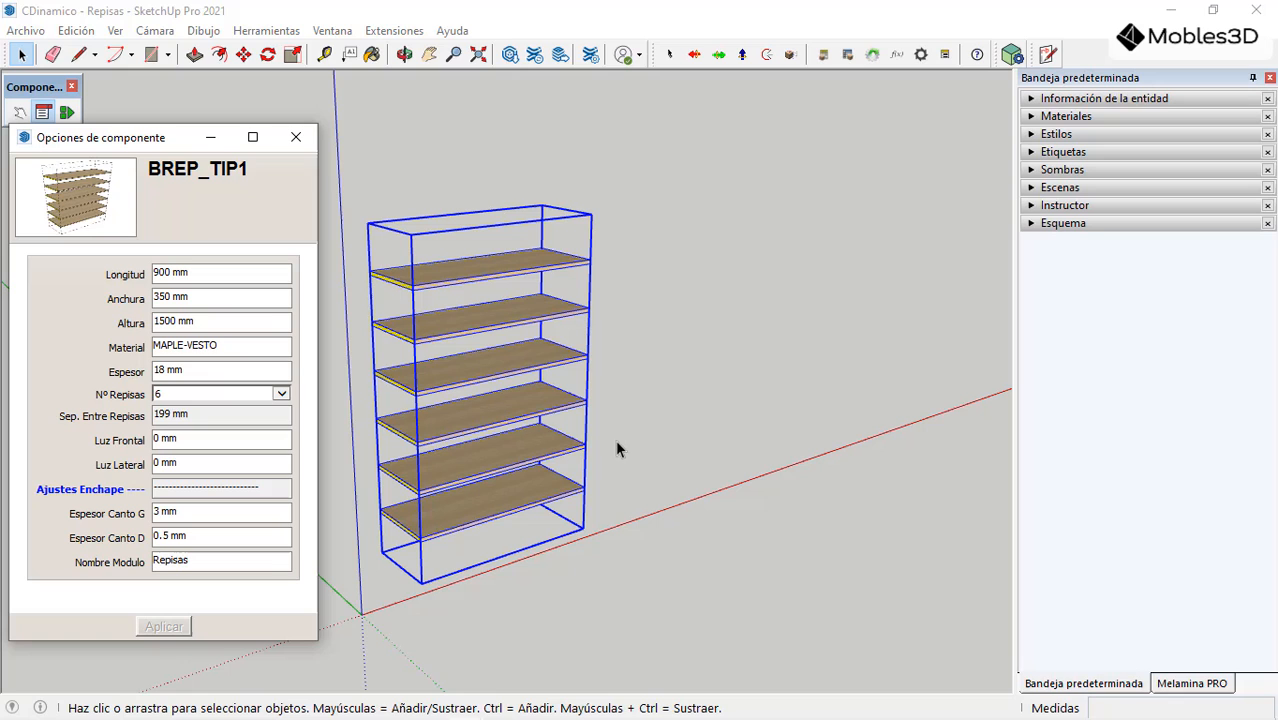
Step: Examine the shelf component's attributes and its bounding box, and close the attributes window
{"action": "left_click", "coordinate": [66, 113]}
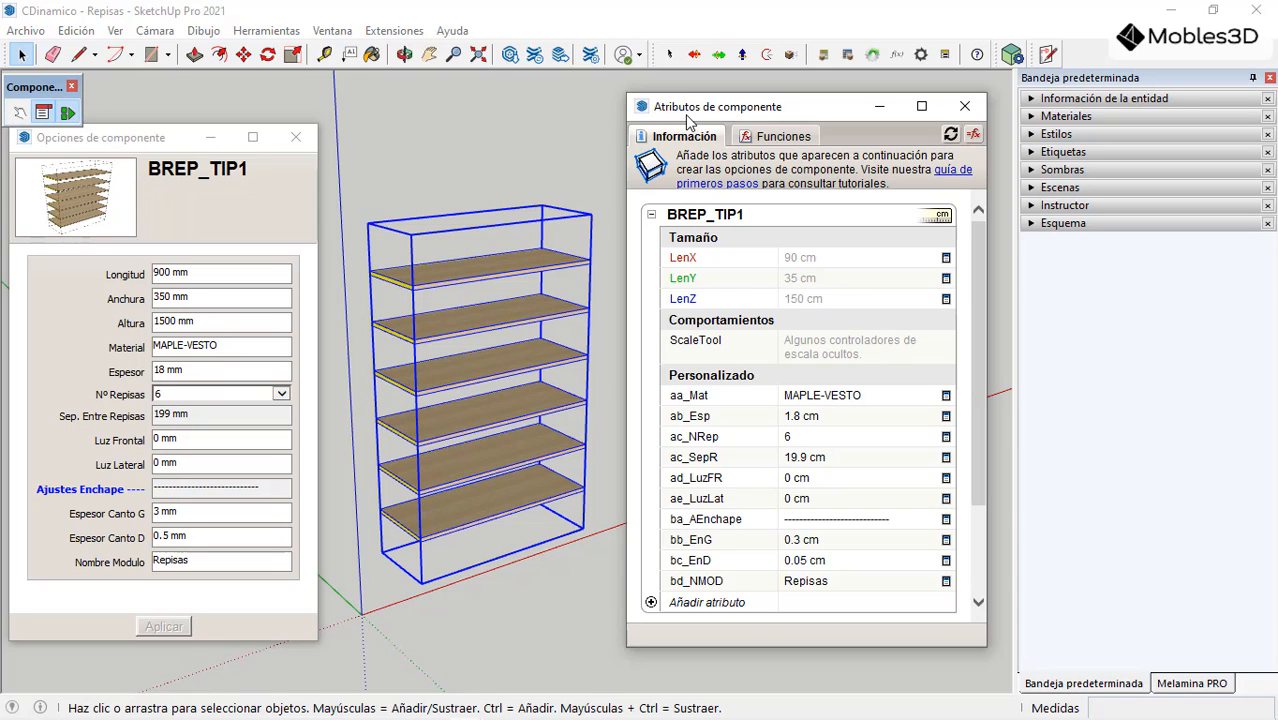
{"action": "left_click_drag", "start_coordinate": [690, 115], "coordinate": [909, 130]}
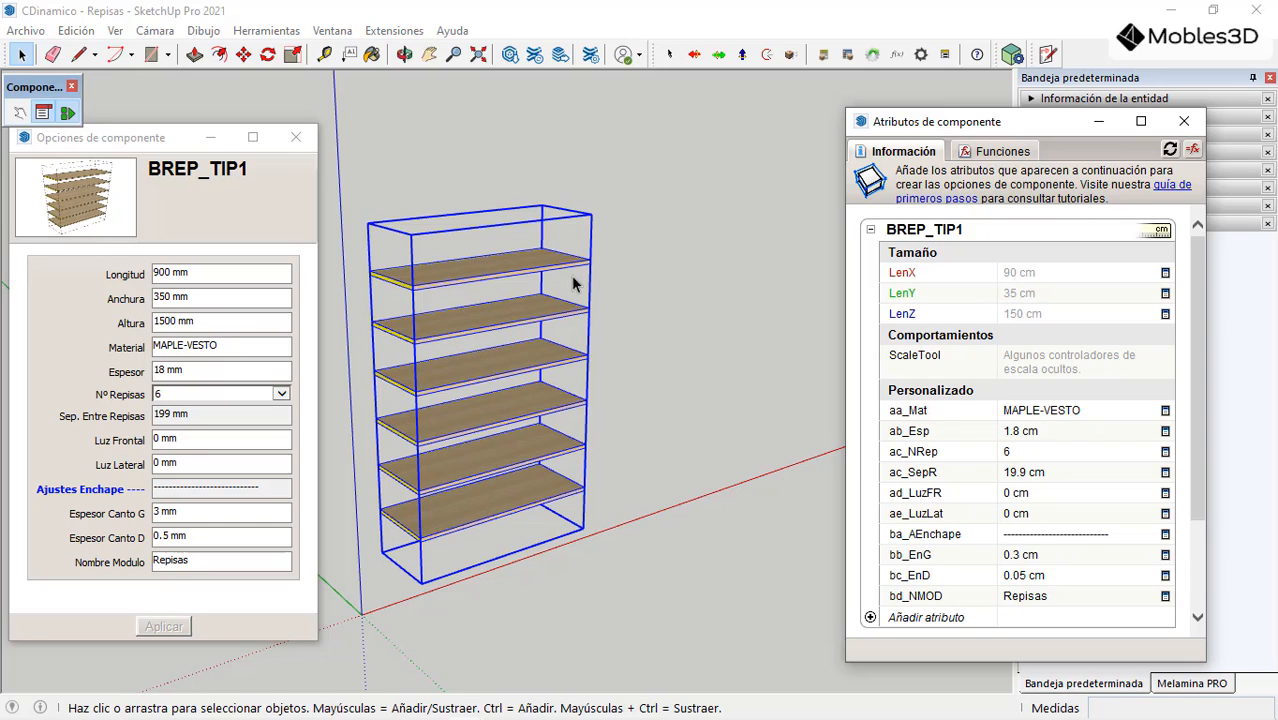
{"action": "middle_click_drag", "start_coordinate": [432, 319], "coordinate": [418, 341]}
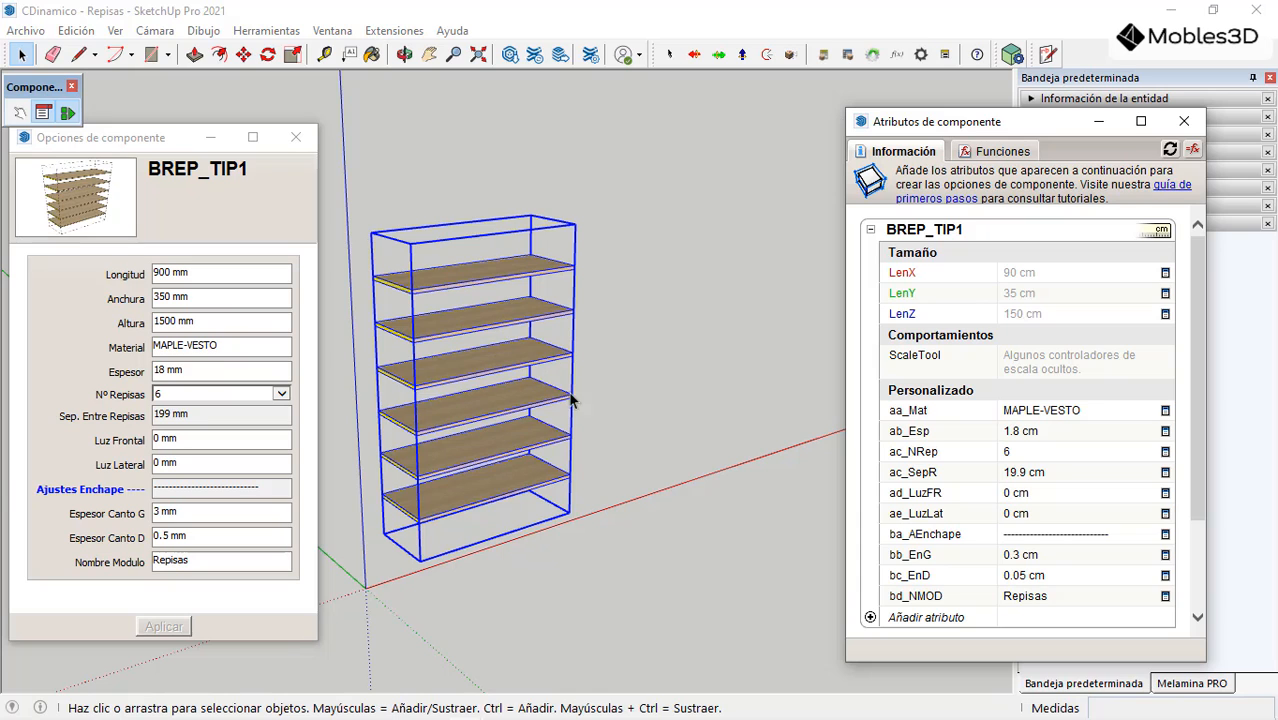
{"action": "middle_click_drag", "start_coordinate": [712, 399], "coordinate": [528, 453]}
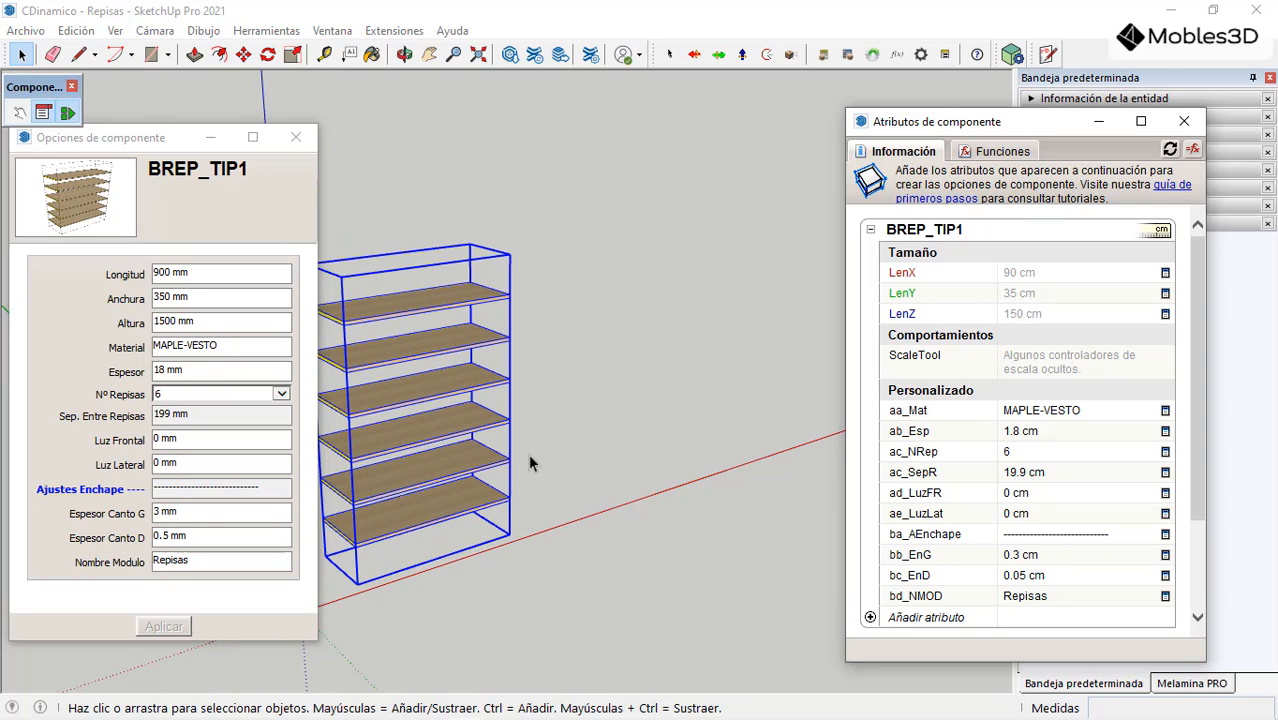
{"action": "left_click", "coordinate": [600, 372]}
{"action": "left_click", "coordinate": [513, 265]}
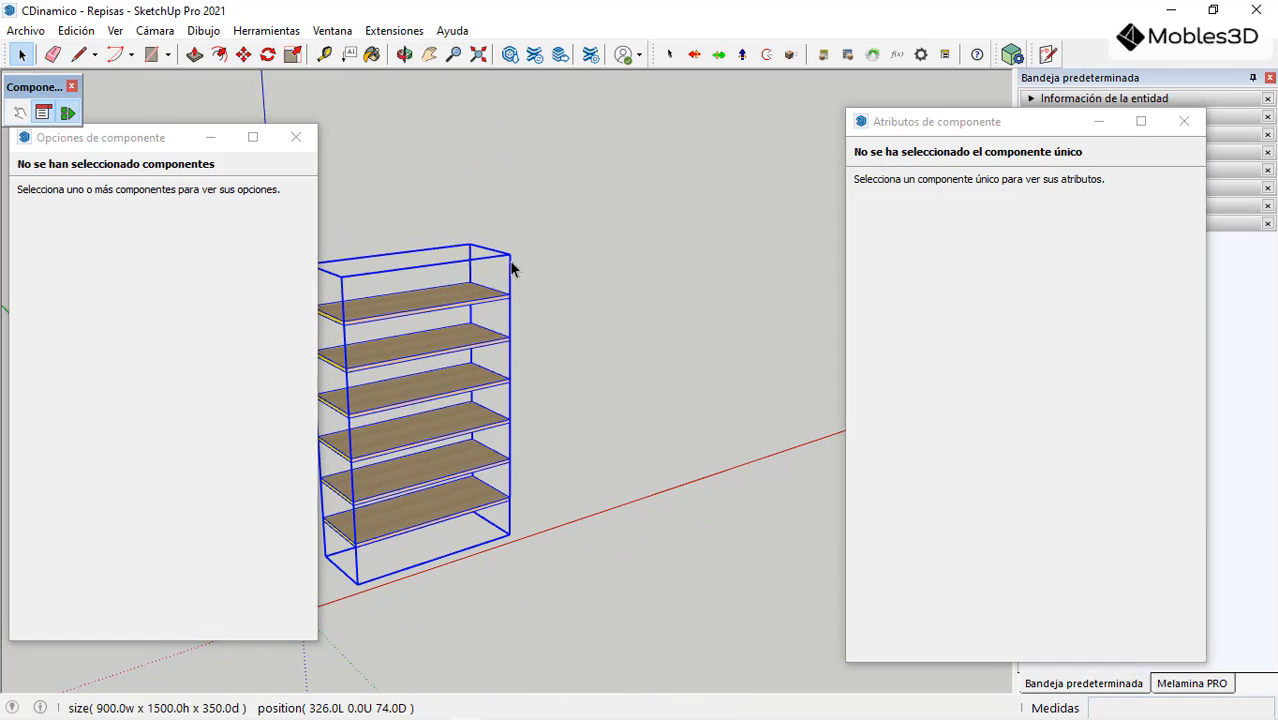
{"action": "left_click", "coordinate": [1193, 127]}
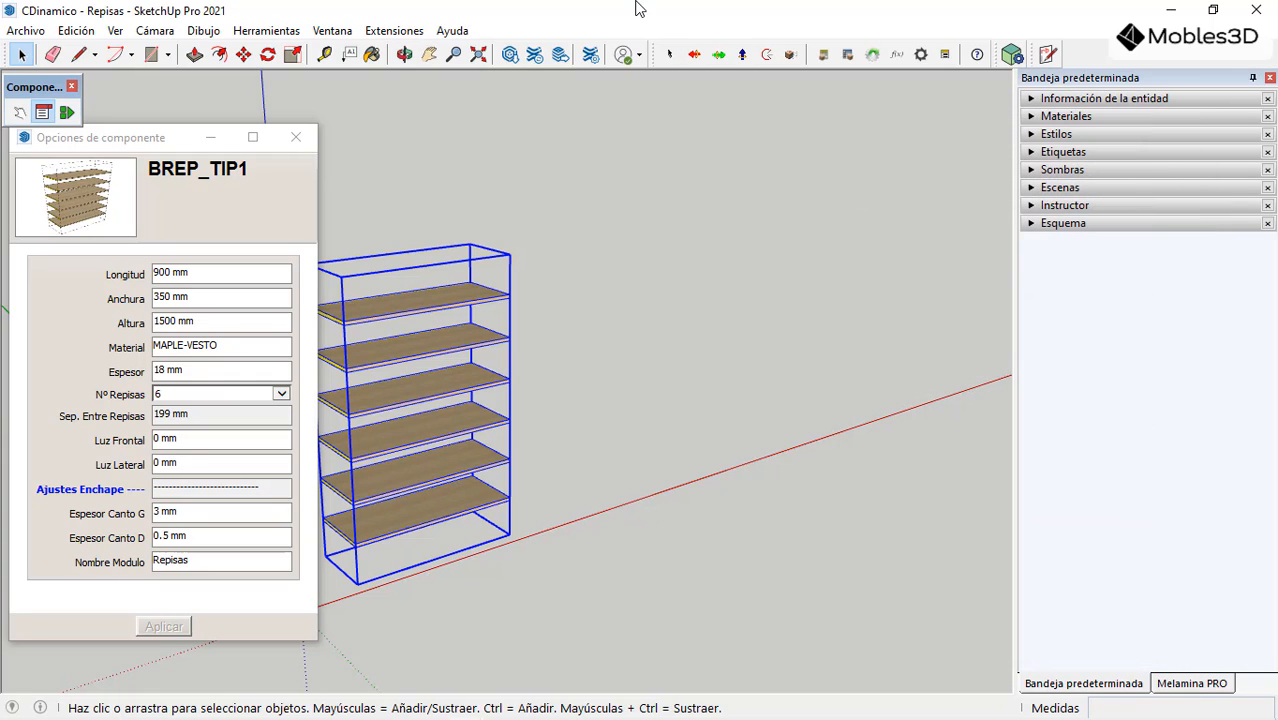
Step: Draw a 900 by 400 mm rectangle on the ground beside the shelf component
{"action": "left_click", "coordinate": [151, 57]}
{"action": "scroll", "coordinate": [670, 430], "scroll_direction": "up", "scroll_amount": 2}
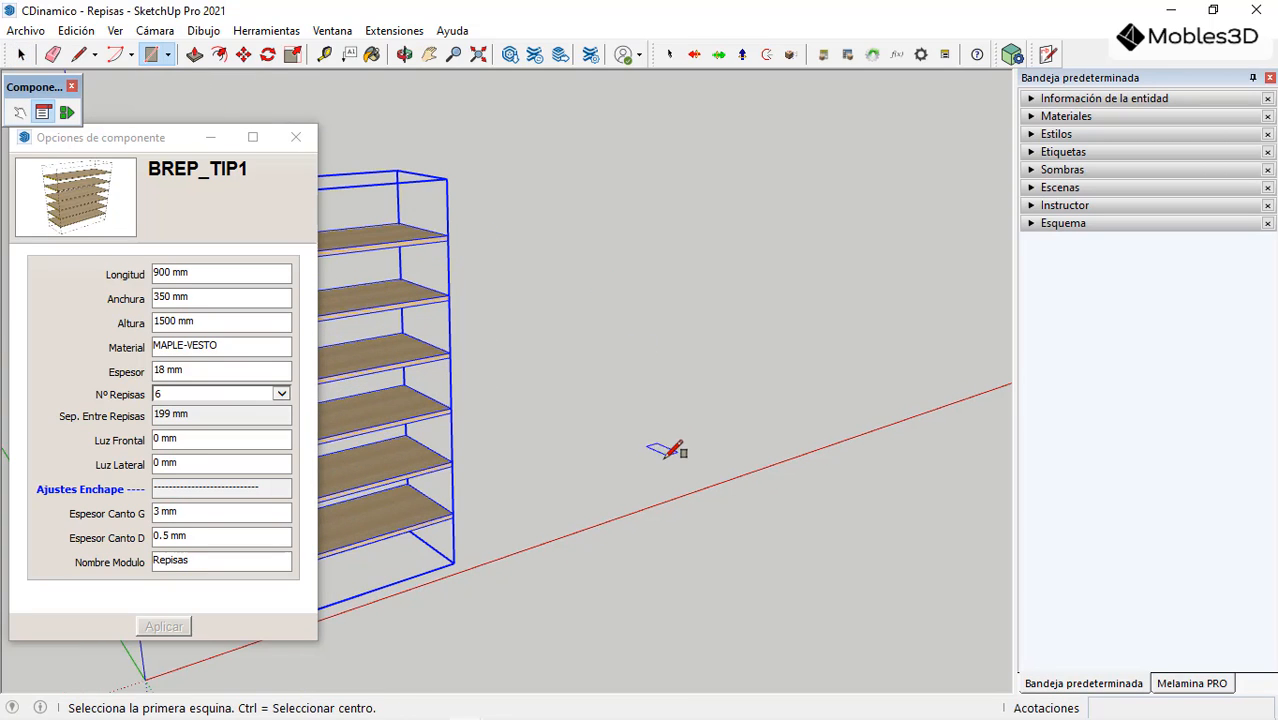
{"action": "left_click", "coordinate": [613, 497]}
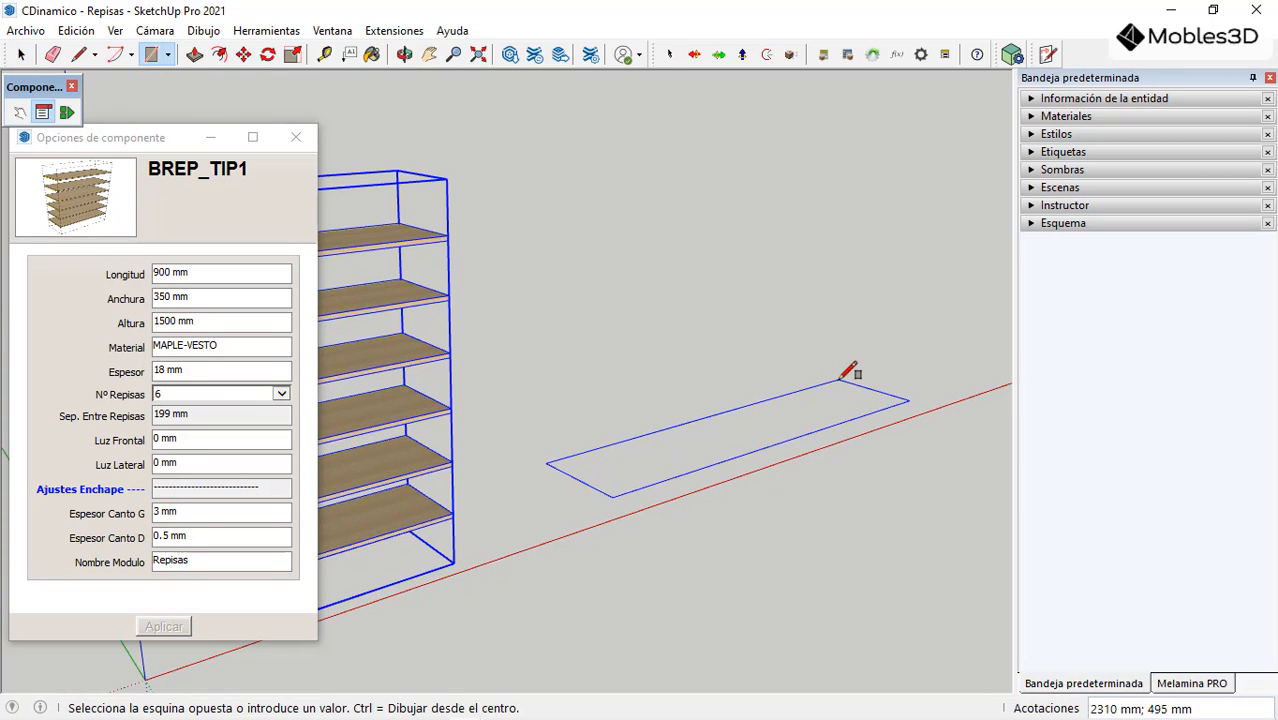
{"action": "type", "text": "900;400"}
{"action": "key", "text": "Return"}
Step: Extrude the rectangle 1500 mm upward into a box with Push/Pull
{"action": "key", "text": "p"}
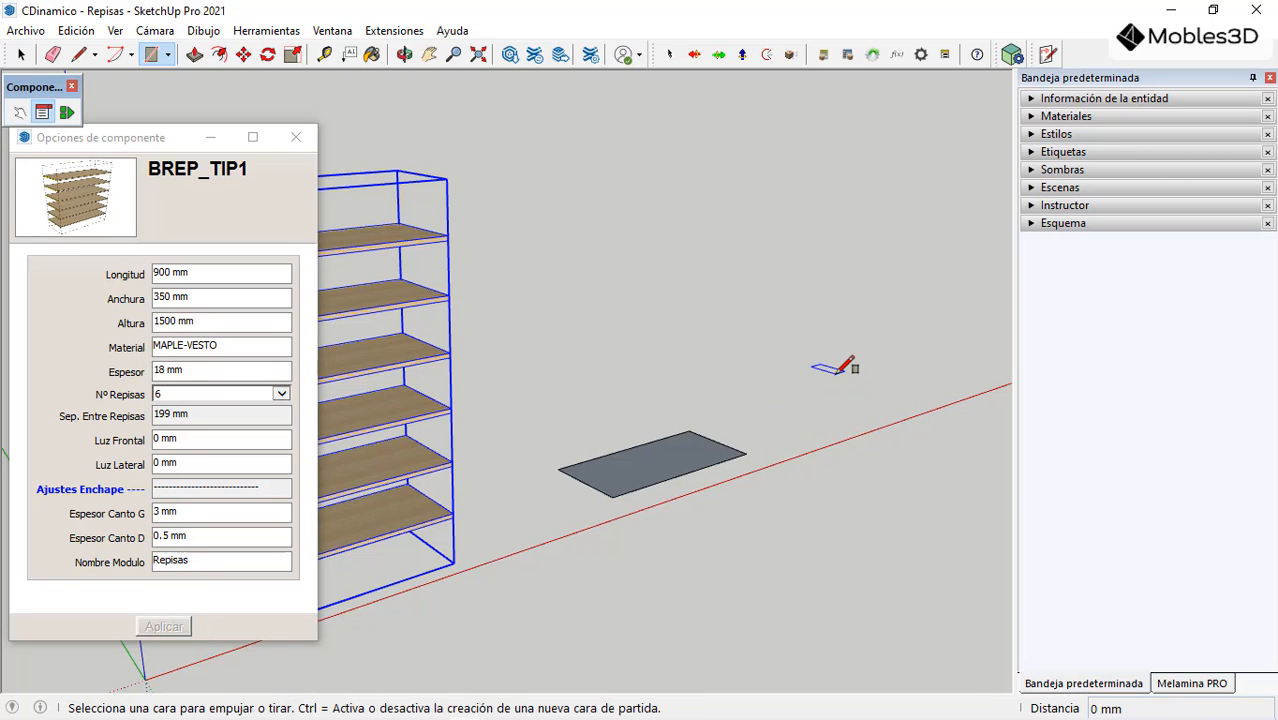
{"action": "left_click", "coordinate": [673, 452]}
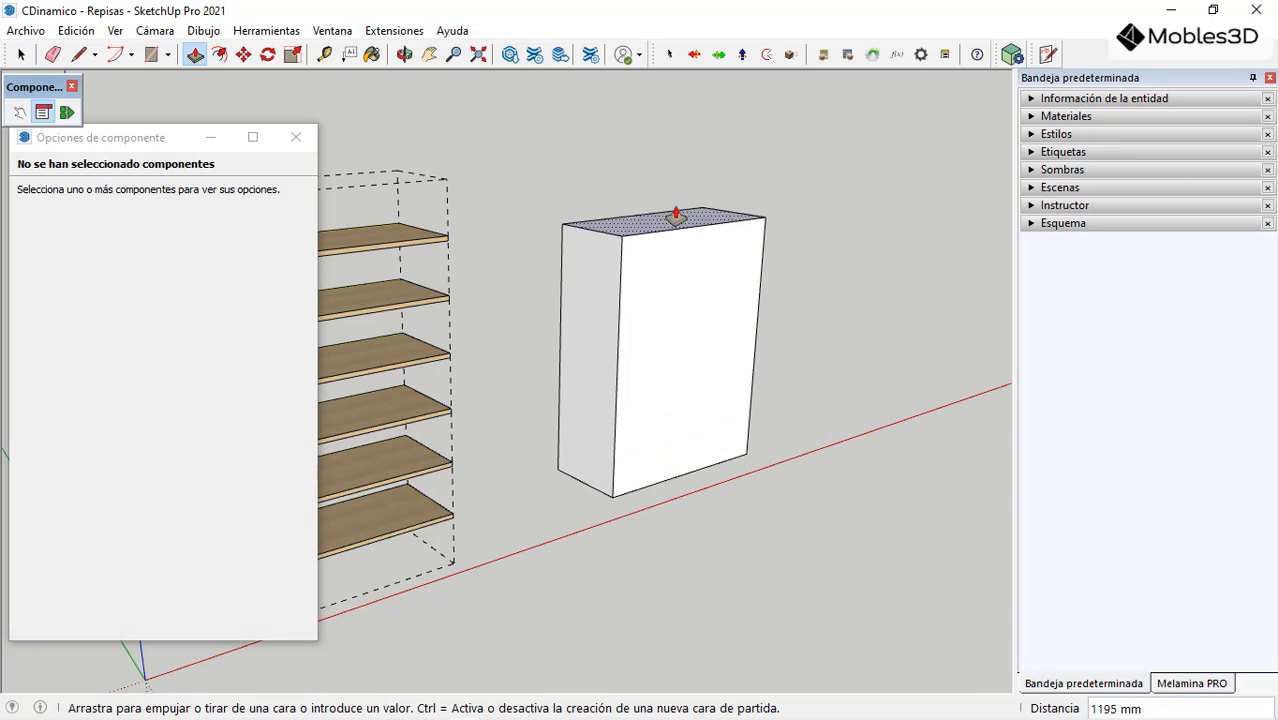
{"action": "type", "text": "1500"}
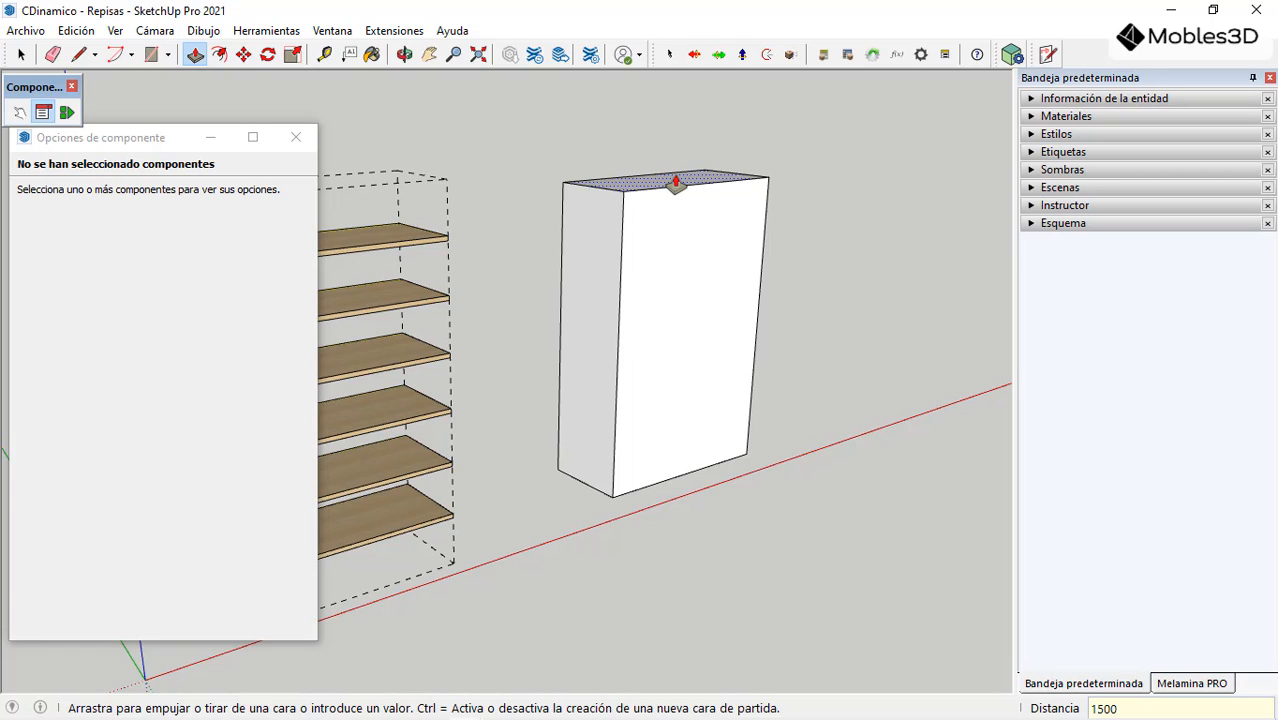
{"action": "key", "text": "Return"}
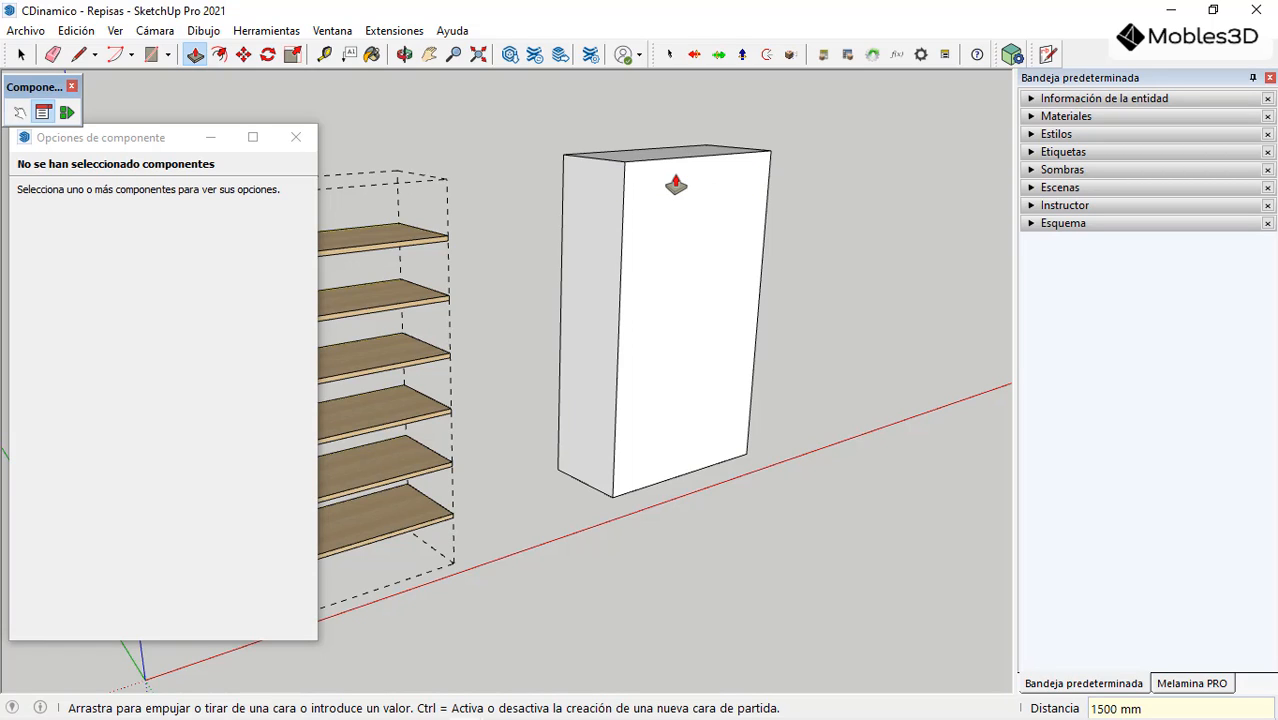
Step: Select the whole box and make it a group
{"action": "left_click", "coordinate": [21, 54]}
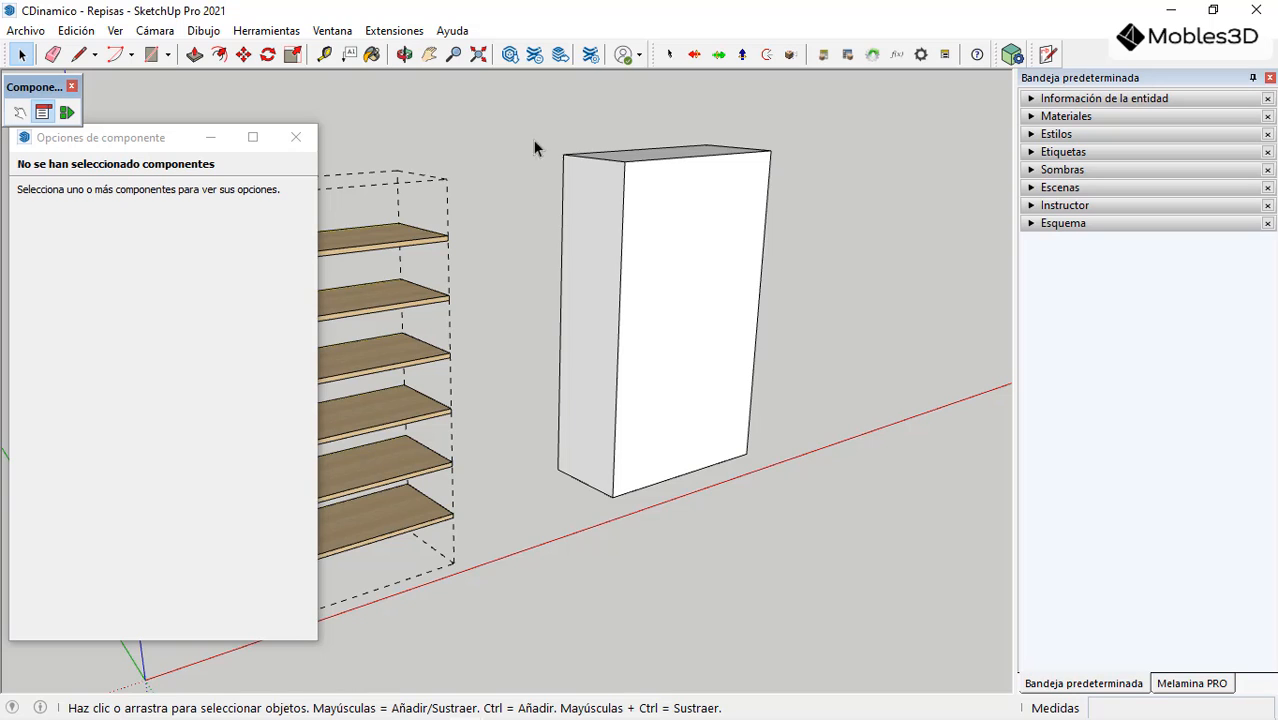
{"action": "left_click_drag", "start_coordinate": [508, 106], "coordinate": [812, 550]}
{"action": "right_click", "coordinate": [696, 262]}
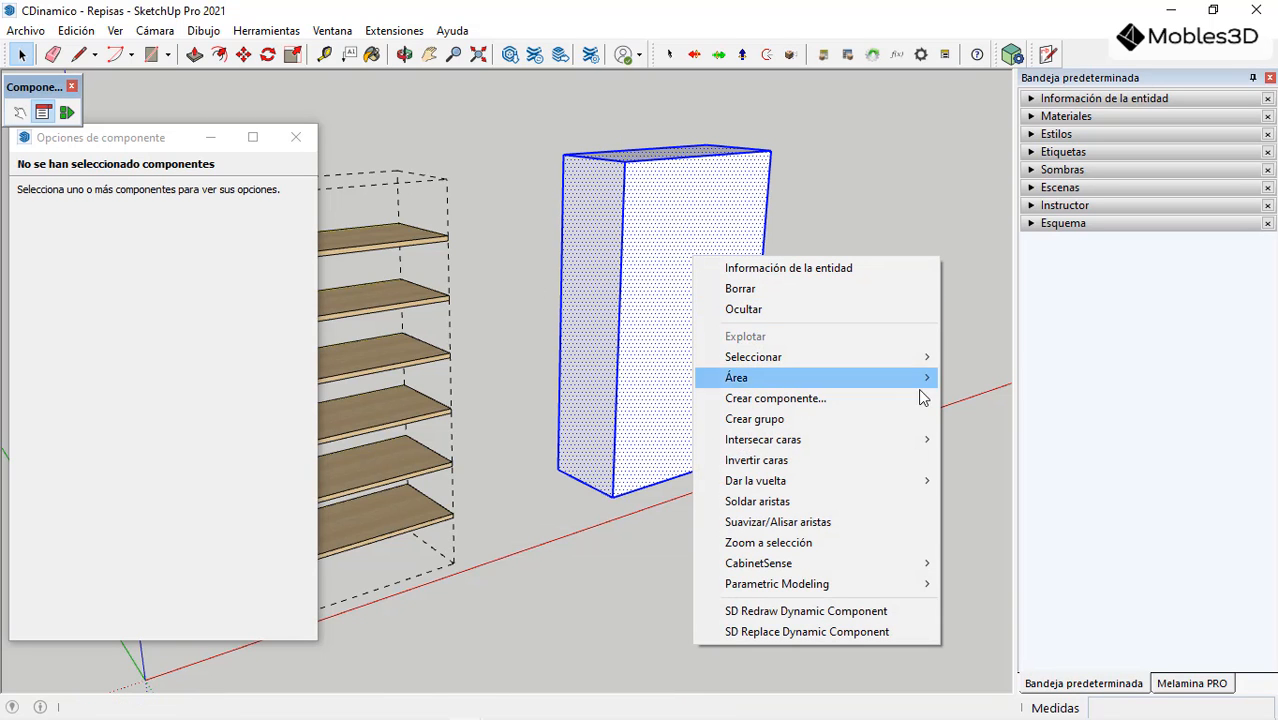
{"action": "left_click", "coordinate": [830, 419]}
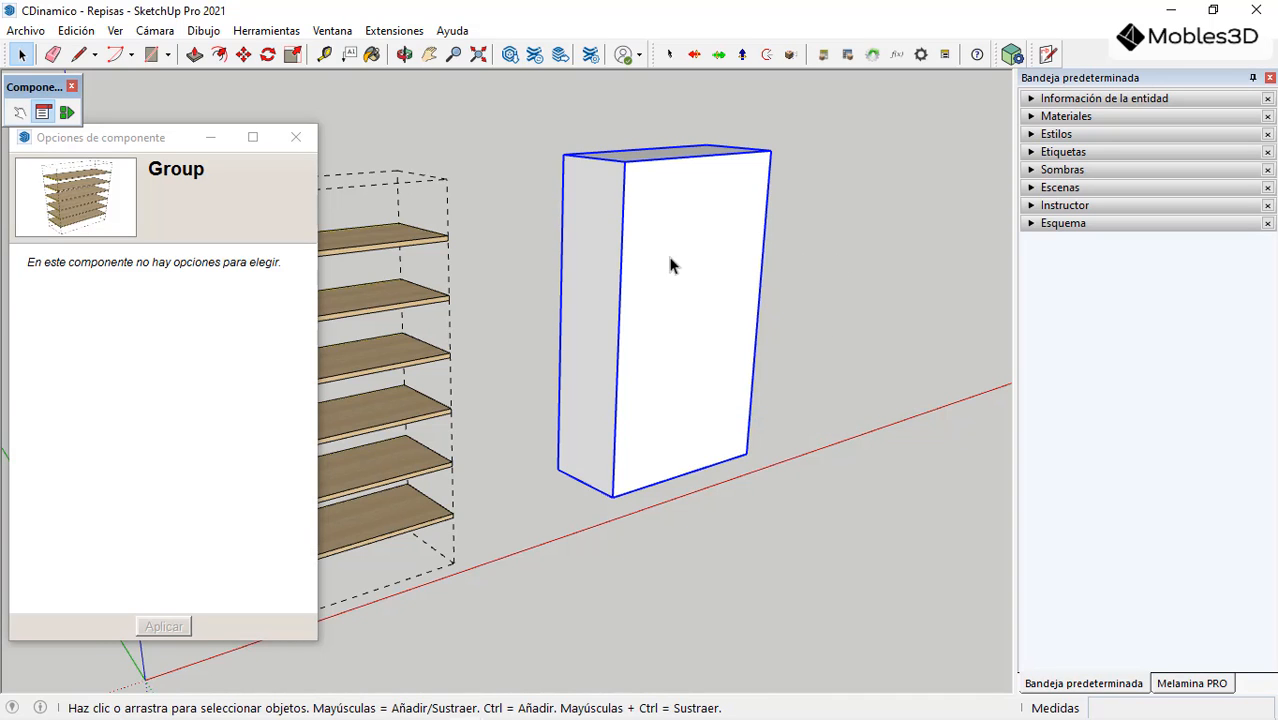
Step: Delete all six faces of the box inside its group, keeping only the edges
{"action": "scroll", "coordinate": [788, 193], "scroll_direction": "up", "scroll_amount": 3}
{"action": "middle_click_drag", "start_coordinate": [556, 274], "coordinate": [573, 240]}
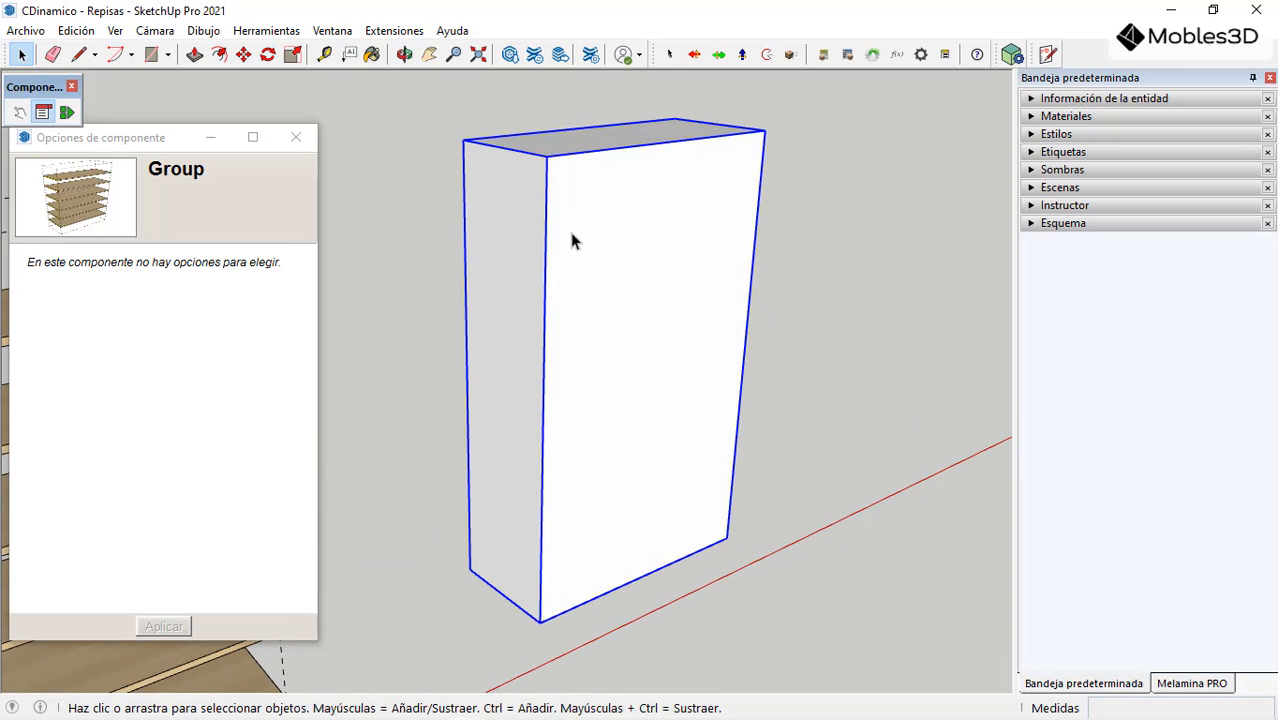
{"action": "double_click", "coordinate": [570, 230]}
{"action": "left_click", "coordinate": [640, 238]}
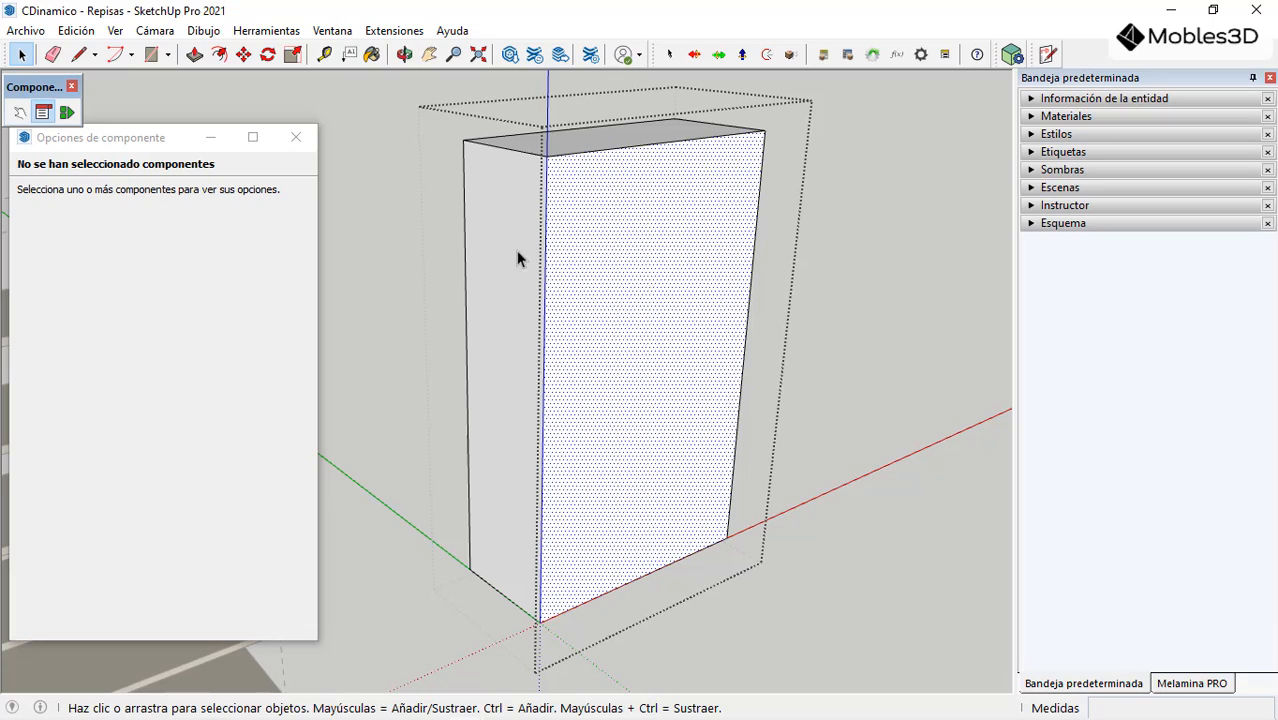
{"action": "key", "text": "Delete"}
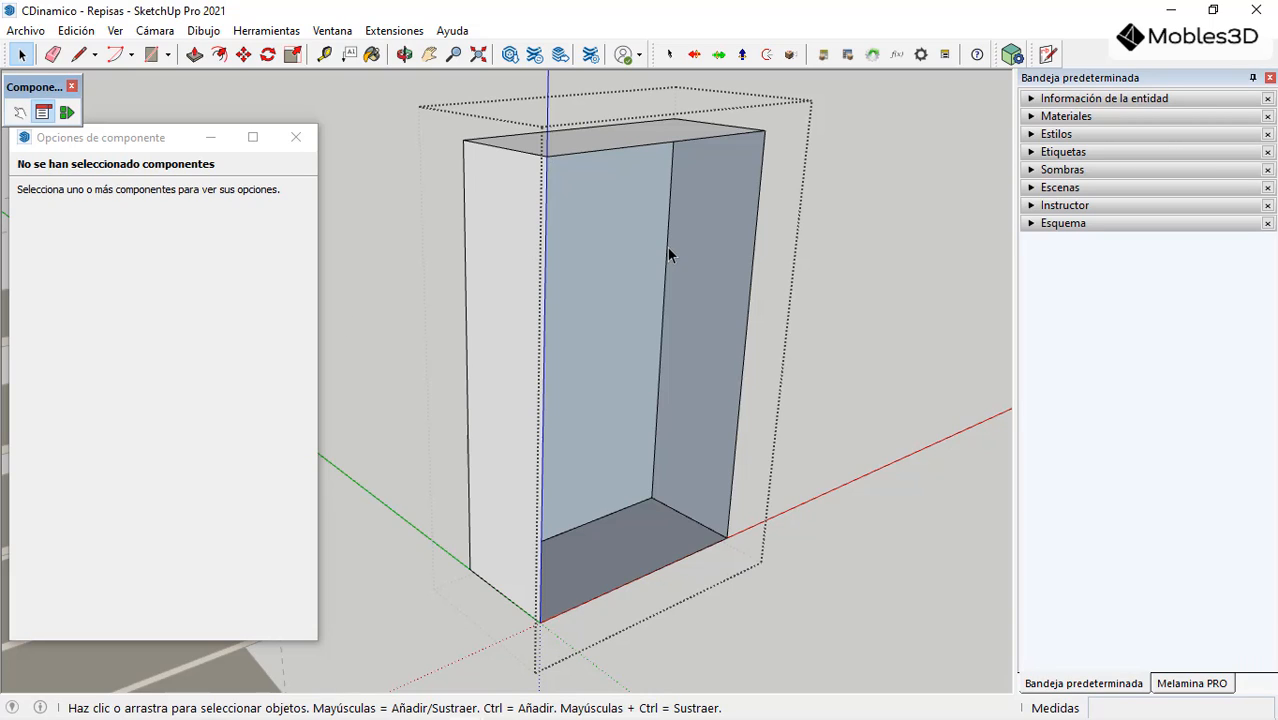
{"action": "left_click", "coordinate": [696, 246]}
{"action": "key", "text": "Delete"}
{"action": "left_click", "coordinate": [618, 240]}
{"action": "key", "text": "Delete"}
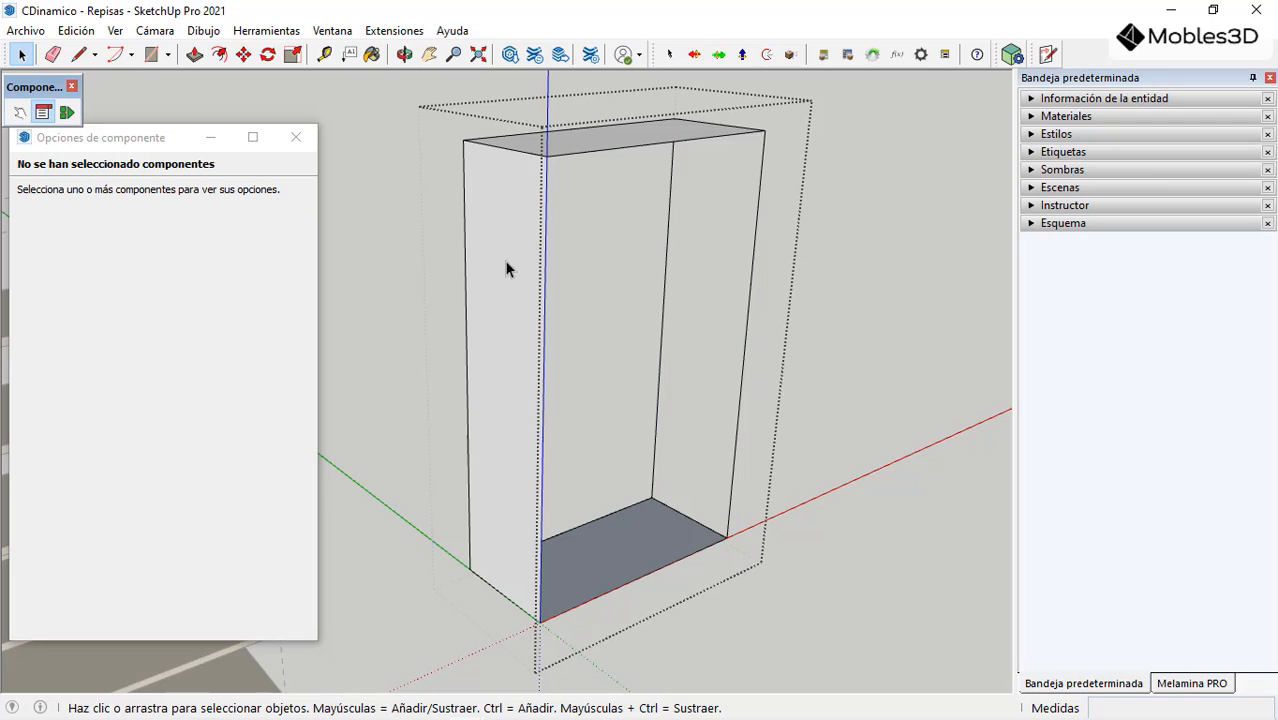
{"action": "left_click", "coordinate": [508, 268]}
{"action": "key", "text": "Delete"}
{"action": "left_click", "coordinate": [584, 133]}
{"action": "key", "text": "Delete"}
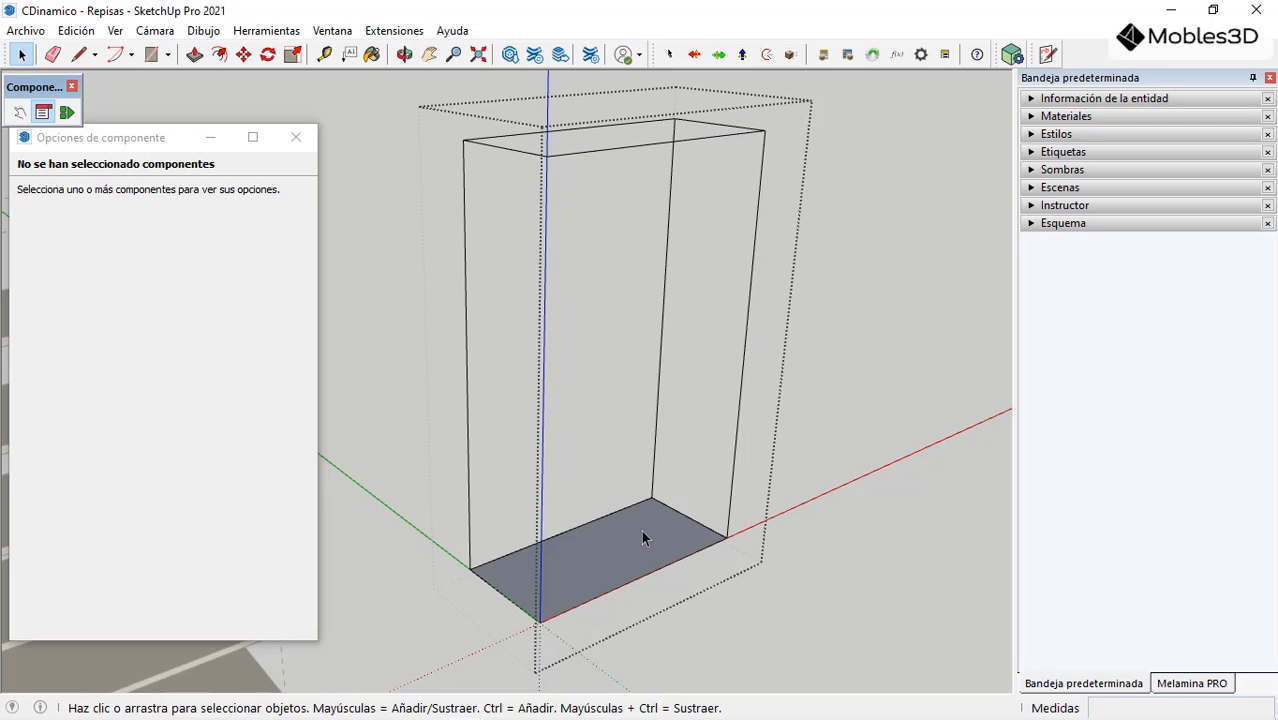
{"action": "key", "text": "Delete"}
{"action": "middle_click_drag", "start_coordinate": [736, 479], "coordinate": [478, 265]}
Step: Assign the L Disc tag to the wireframe box group so its edges use the dashed line style
{"action": "left_click", "coordinate": [736, 192]}
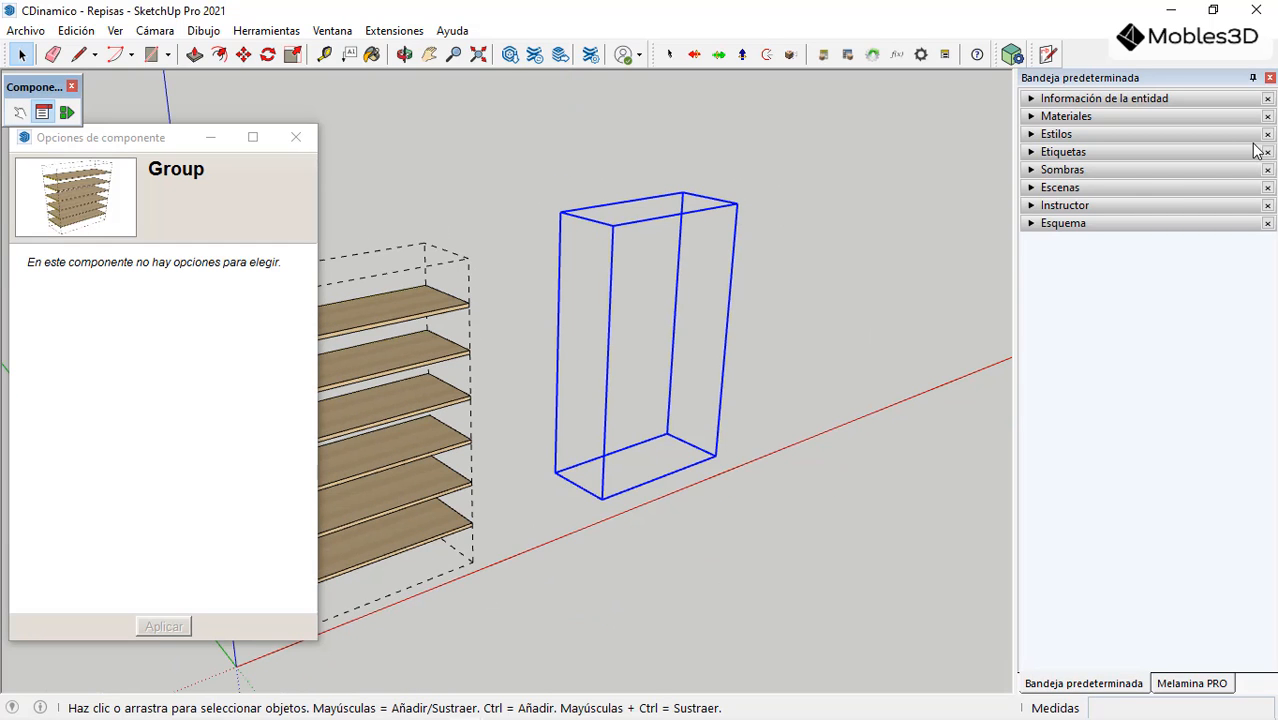
{"action": "left_click", "coordinate": [1036, 153]}
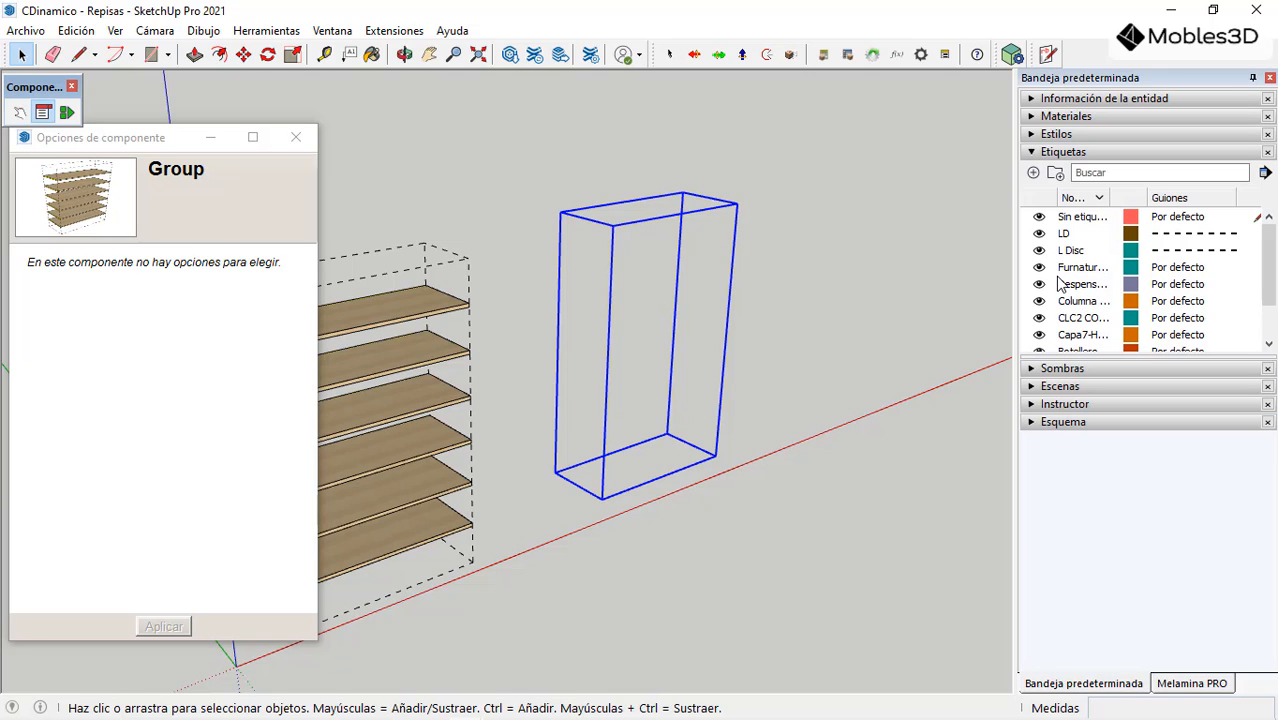
{"action": "left_click", "coordinate": [1085, 252]}
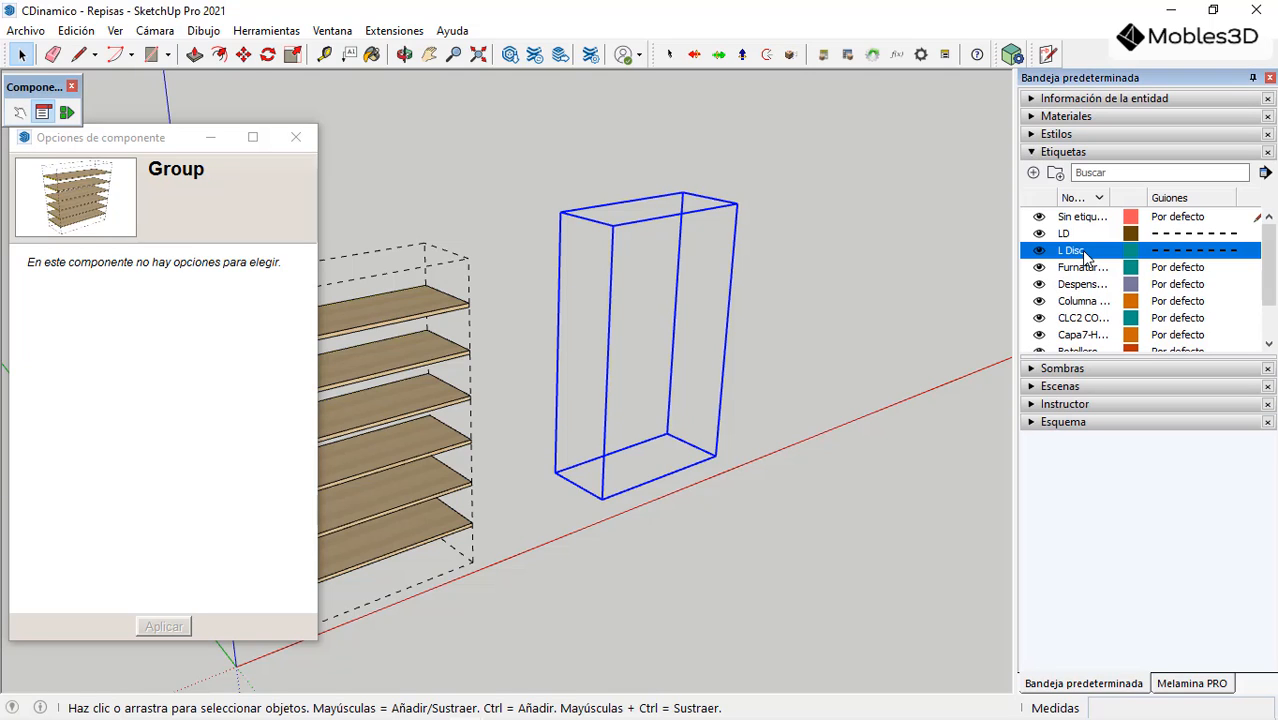
{"action": "left_click", "coordinate": [1031, 99]}
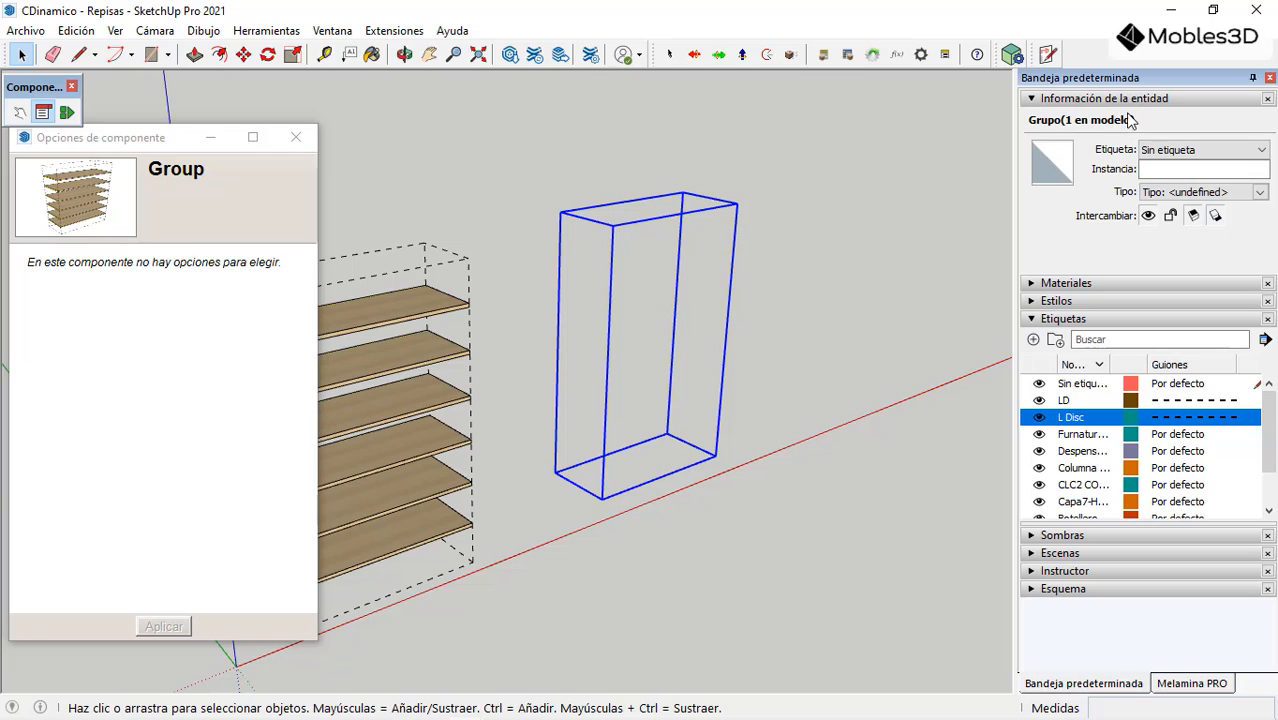
{"action": "left_click", "coordinate": [1258, 150]}
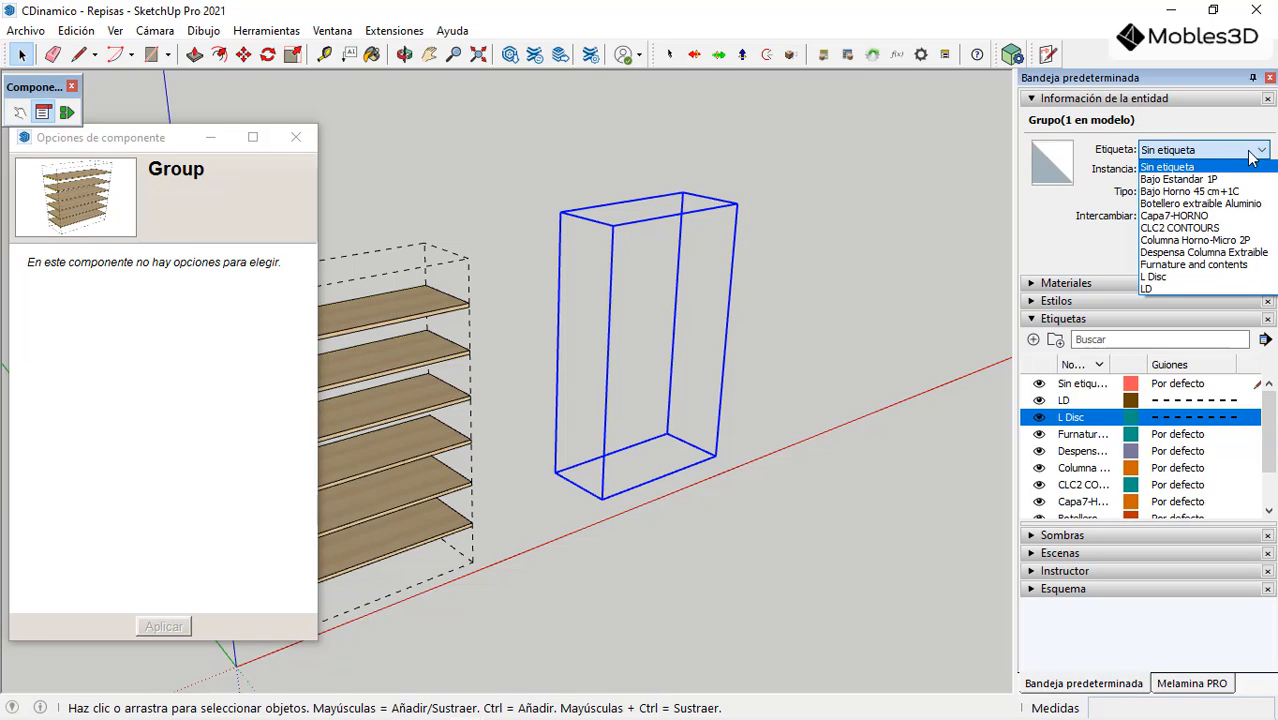
{"action": "left_click", "coordinate": [1160, 277]}
{"action": "left_click", "coordinate": [808, 340]}
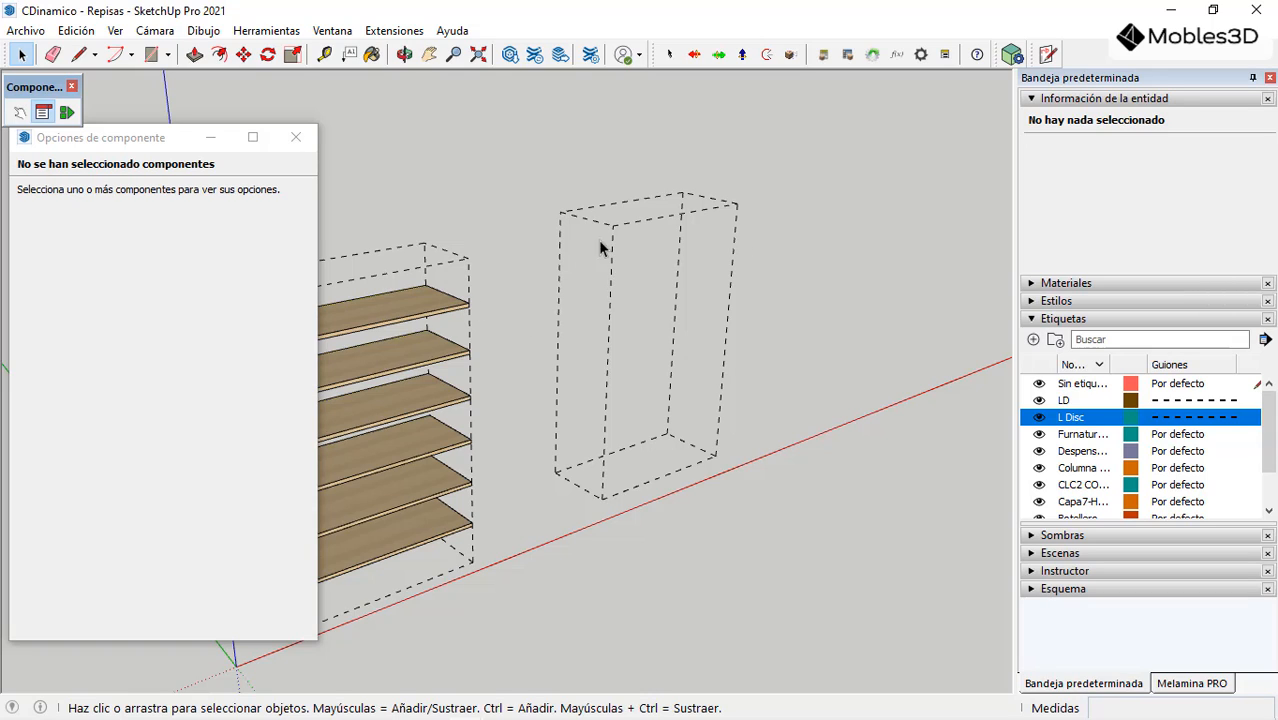
{"action": "left_click", "coordinate": [1031, 98]}
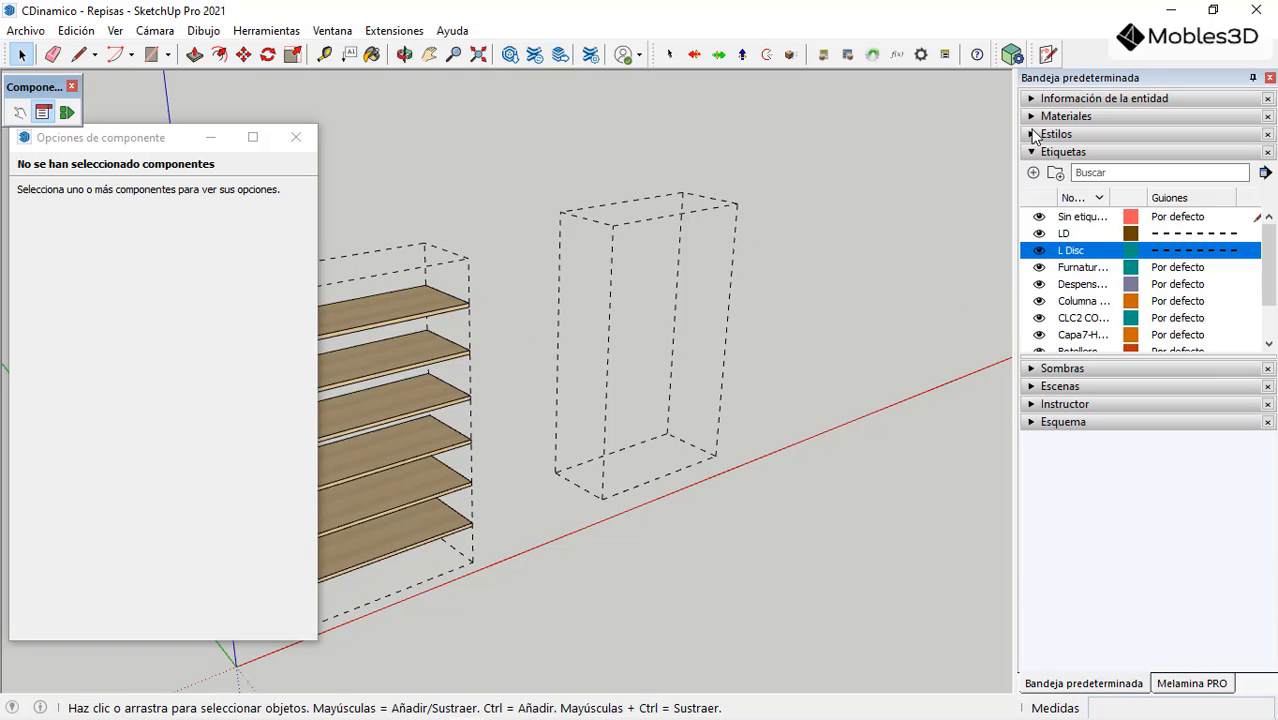
{"action": "left_click", "coordinate": [1031, 152]}
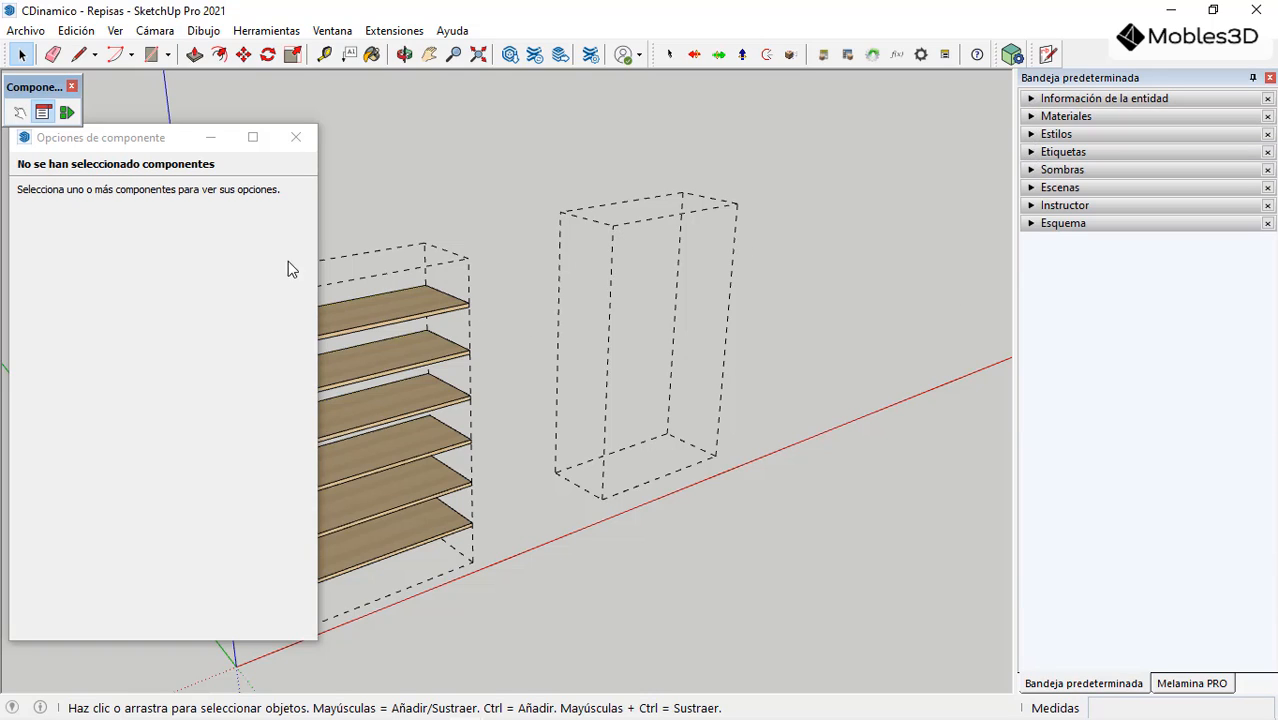
Step: Draw a 900 by 400 mm rectangle across the base of the dashed box, from corner to opposite corner
{"action": "left_click", "coordinate": [151, 54]}
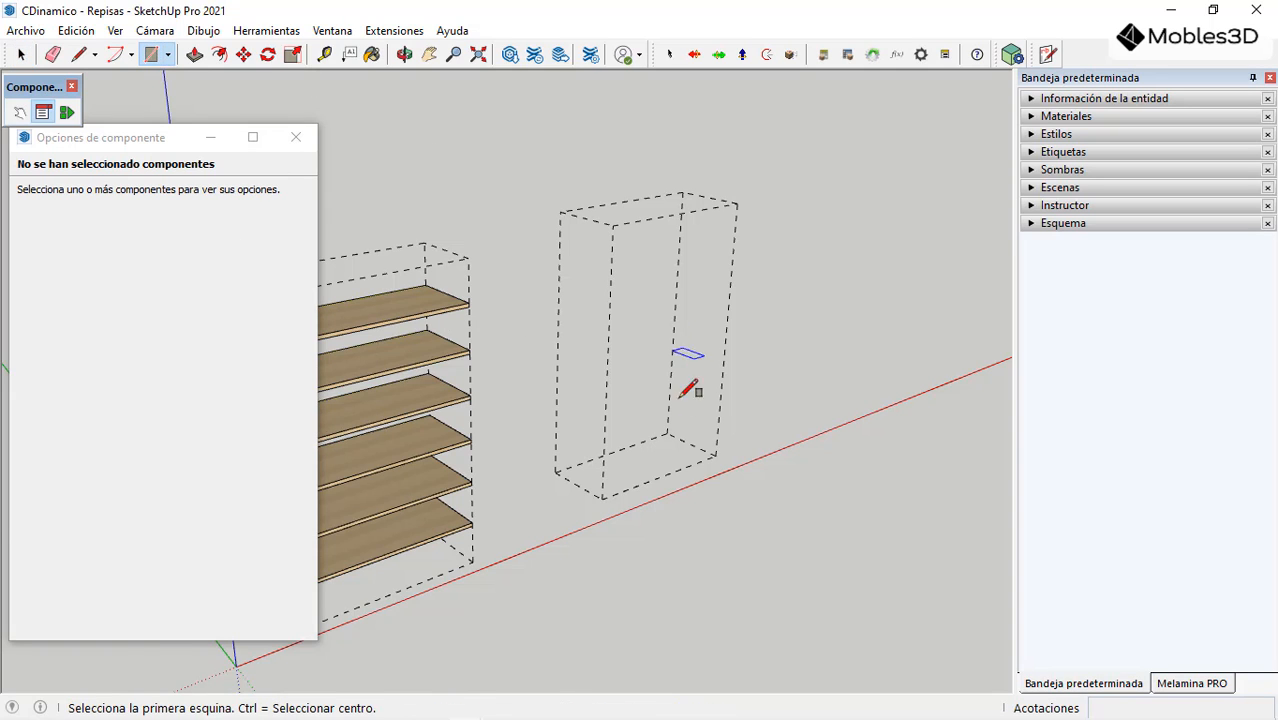
{"action": "scroll", "coordinate": [640, 440], "scroll_direction": "up", "scroll_amount": 3}
{"action": "scroll", "coordinate": [612, 446], "scroll_direction": "up", "scroll_amount": 2}
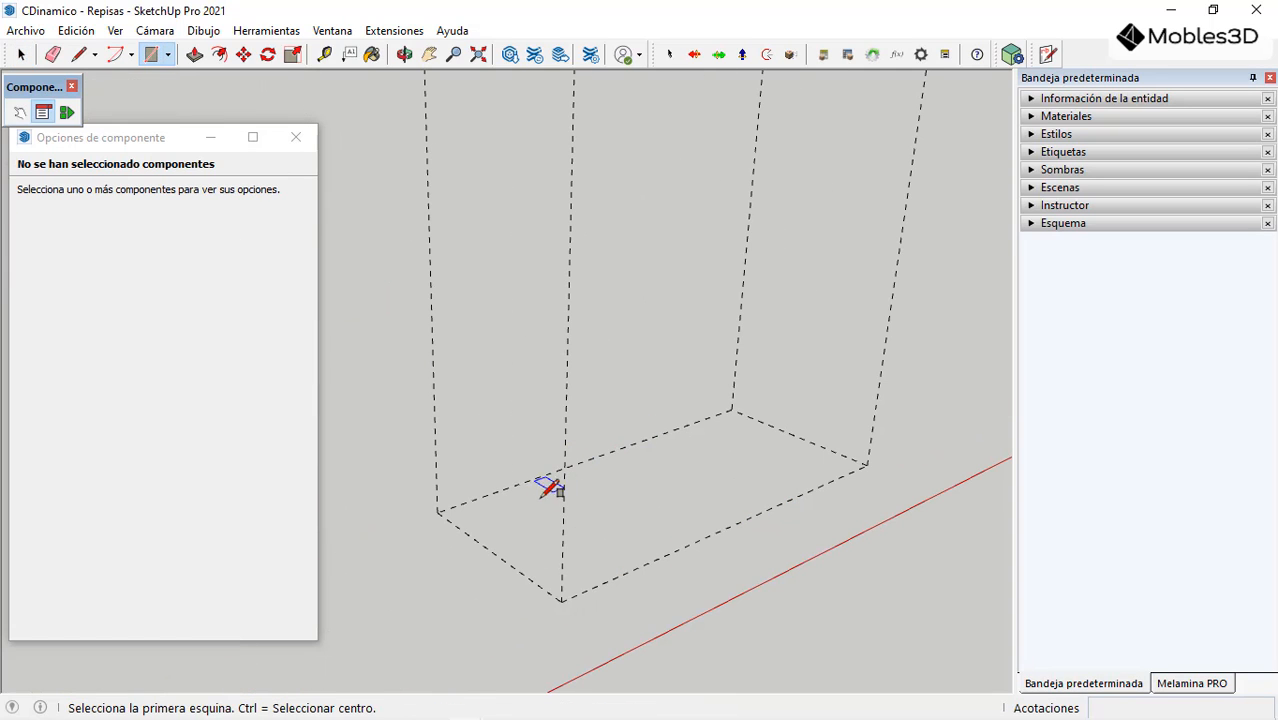
{"action": "left_click", "coordinate": [436, 513]}
{"action": "left_click", "coordinate": [866, 465]}
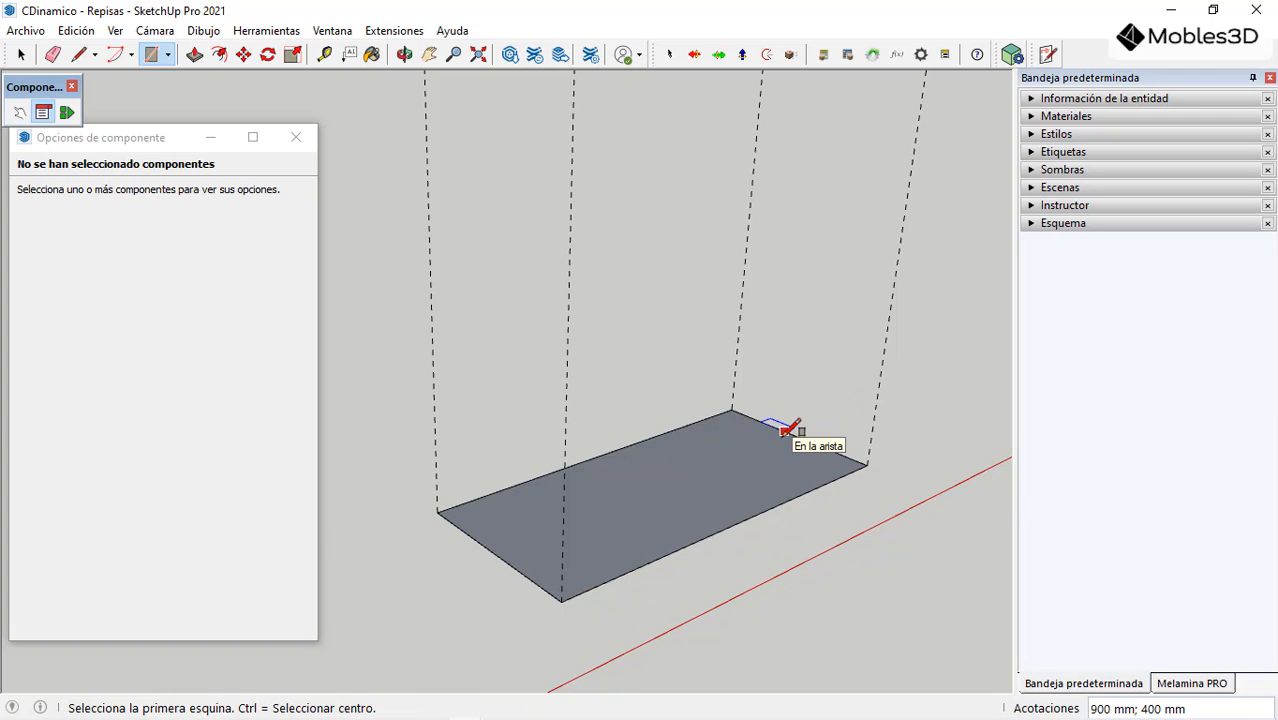
Step: Extrude the base rectangle 18 mm upward into a board with Push/Pull
{"action": "key", "text": "p"}
{"action": "left_click", "coordinate": [718, 511]}
{"action": "type", "text": "18"}
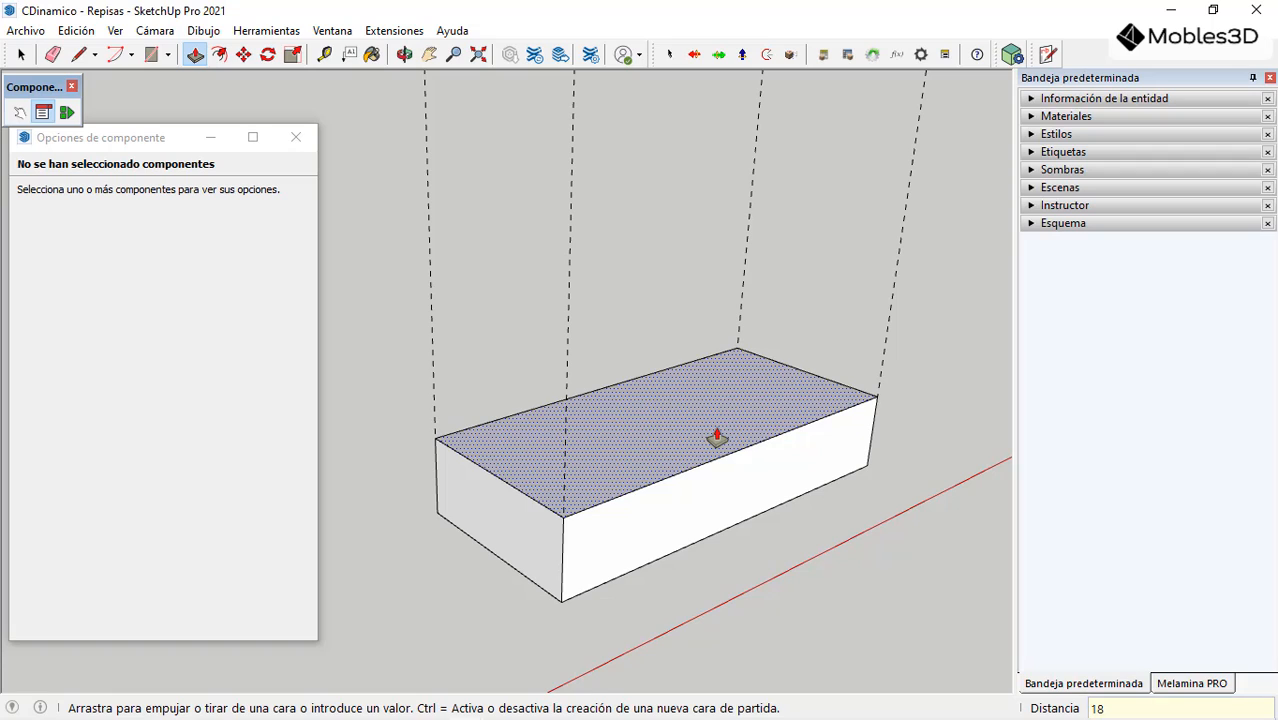
{"action": "key", "text": "Return"}
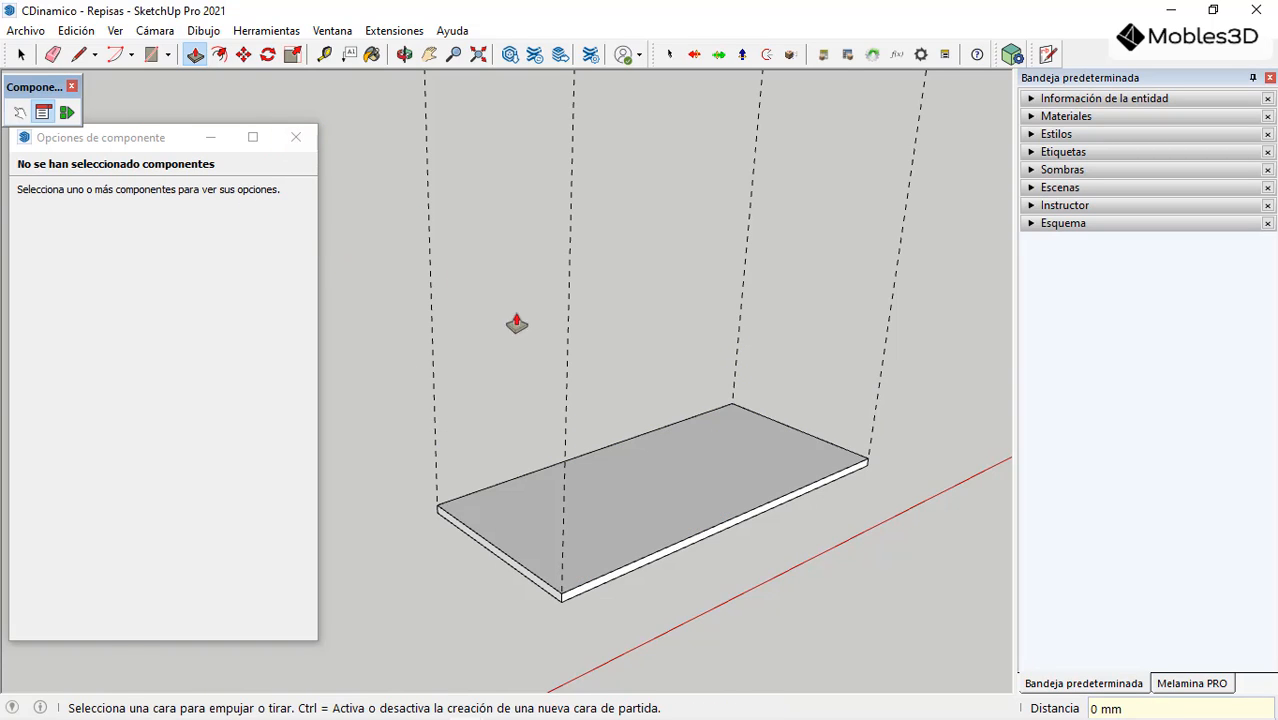
Step: Select the whole board and make it a component named Pmelamina
{"action": "scroll", "coordinate": [513, 322], "scroll_direction": "down", "scroll_amount": 1}
{"action": "left_click", "coordinate": [21, 54]}
{"action": "left_click_drag", "start_coordinate": [399, 280], "coordinate": [941, 633]}
{"action": "right_click", "coordinate": [664, 436]}
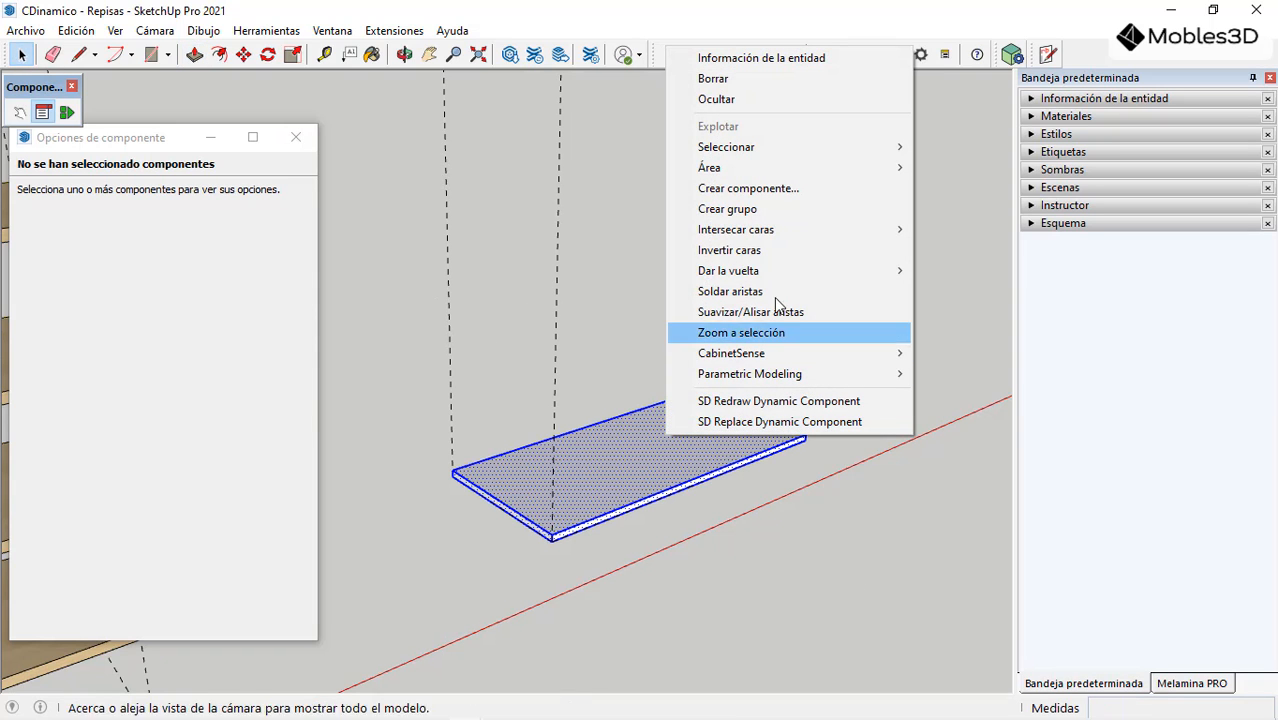
{"action": "left_click", "coordinate": [756, 188]}
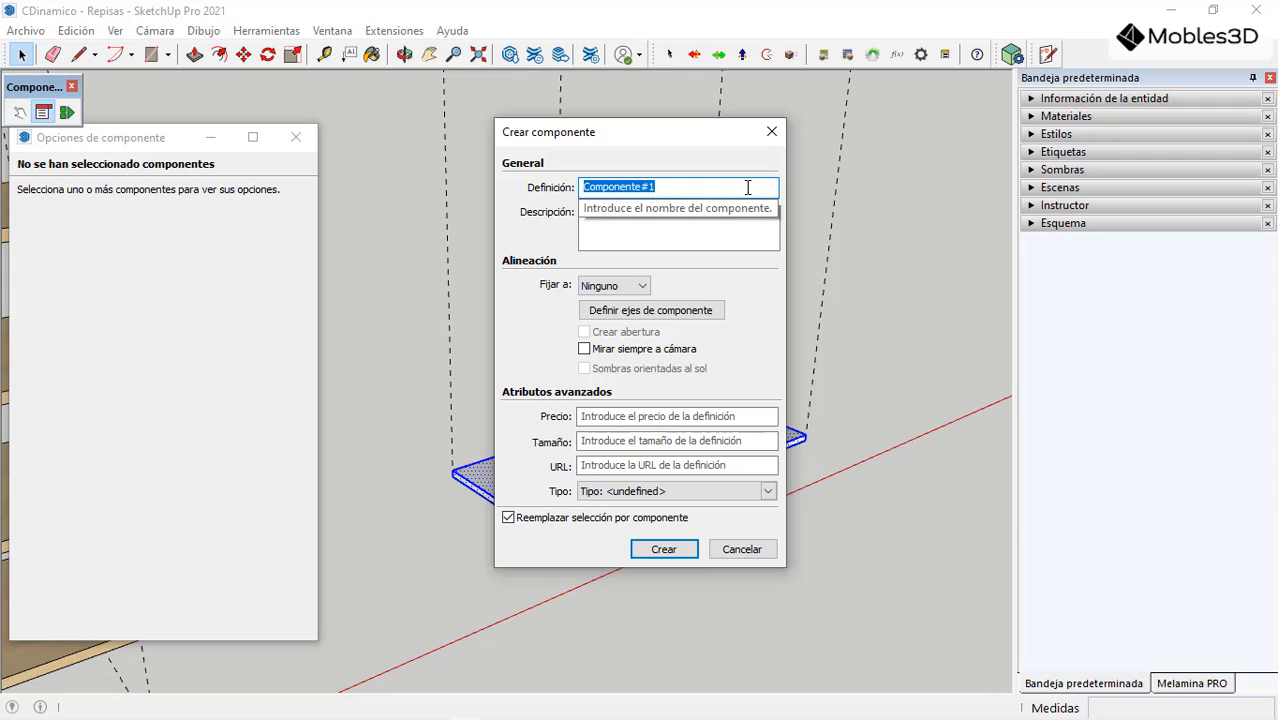
{"action": "type", "text": "p"}
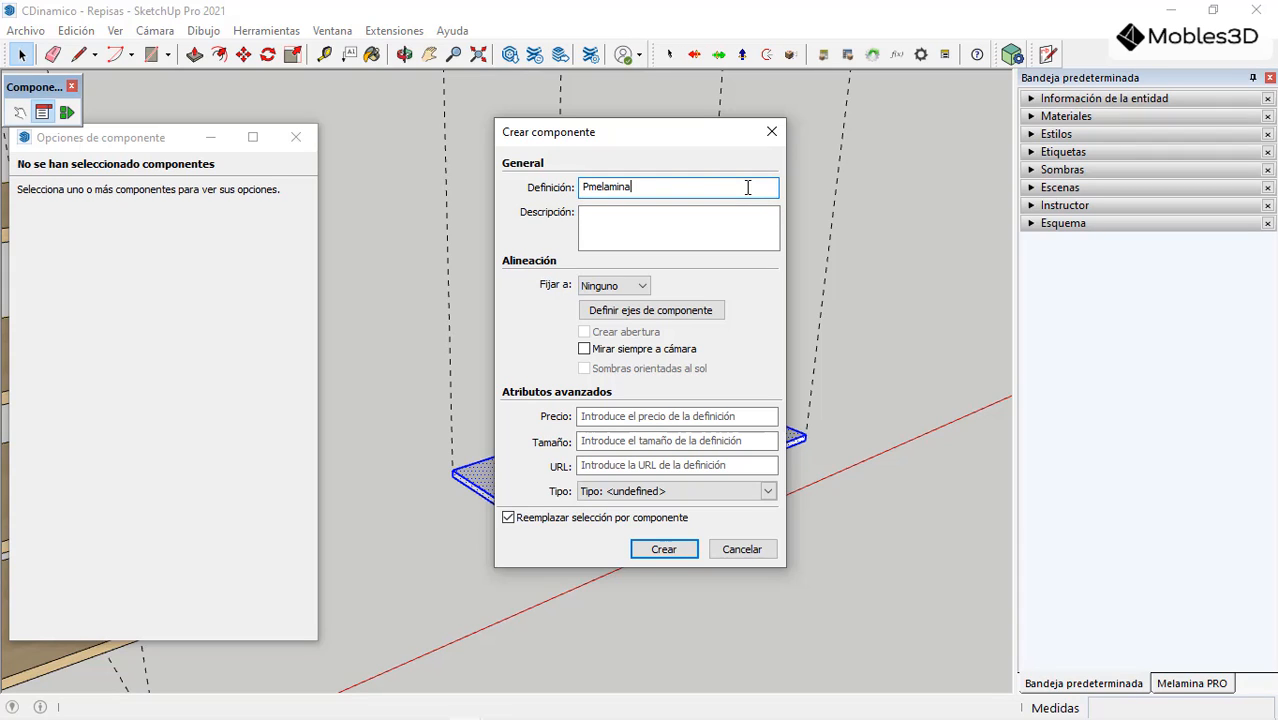
{"action": "left_click", "coordinate": [692, 551]}
{"action": "scroll", "coordinate": [571, 520], "scroll_direction": "down", "scroll_amount": 2}
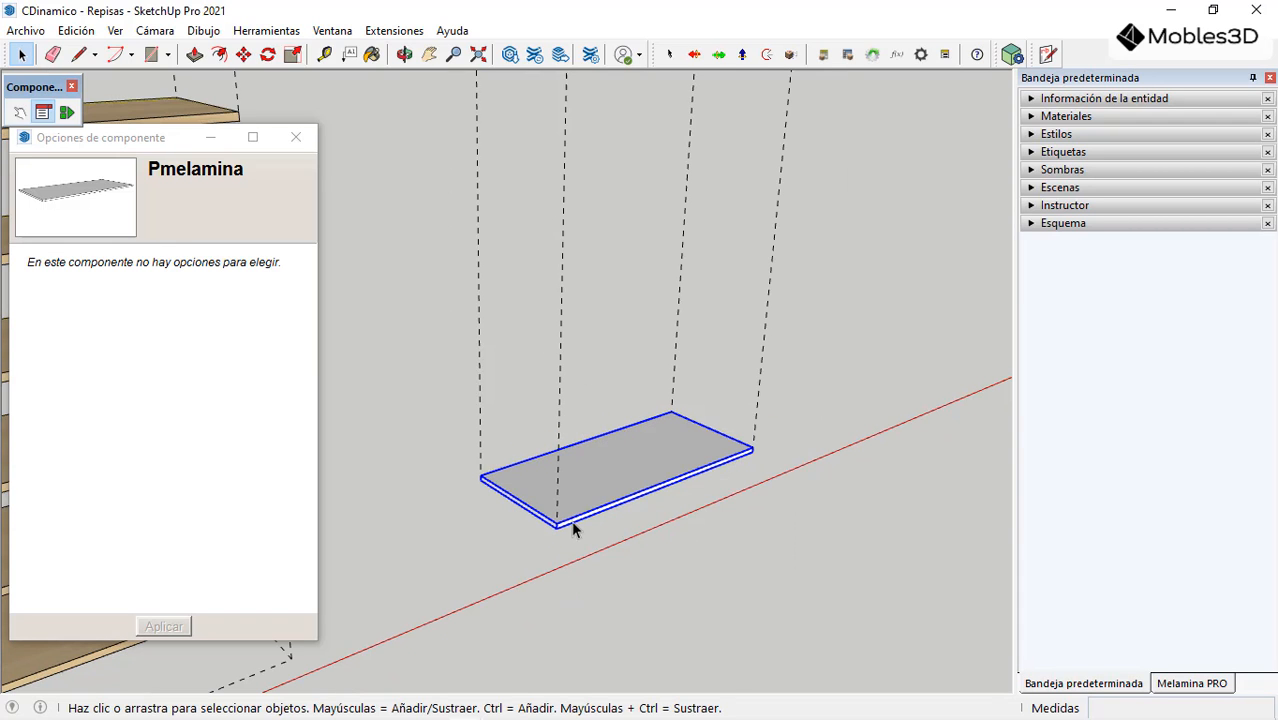
Step: Rename the dashed wireframe group as Guia in the model outline
{"action": "left_click", "coordinate": [562, 336]}
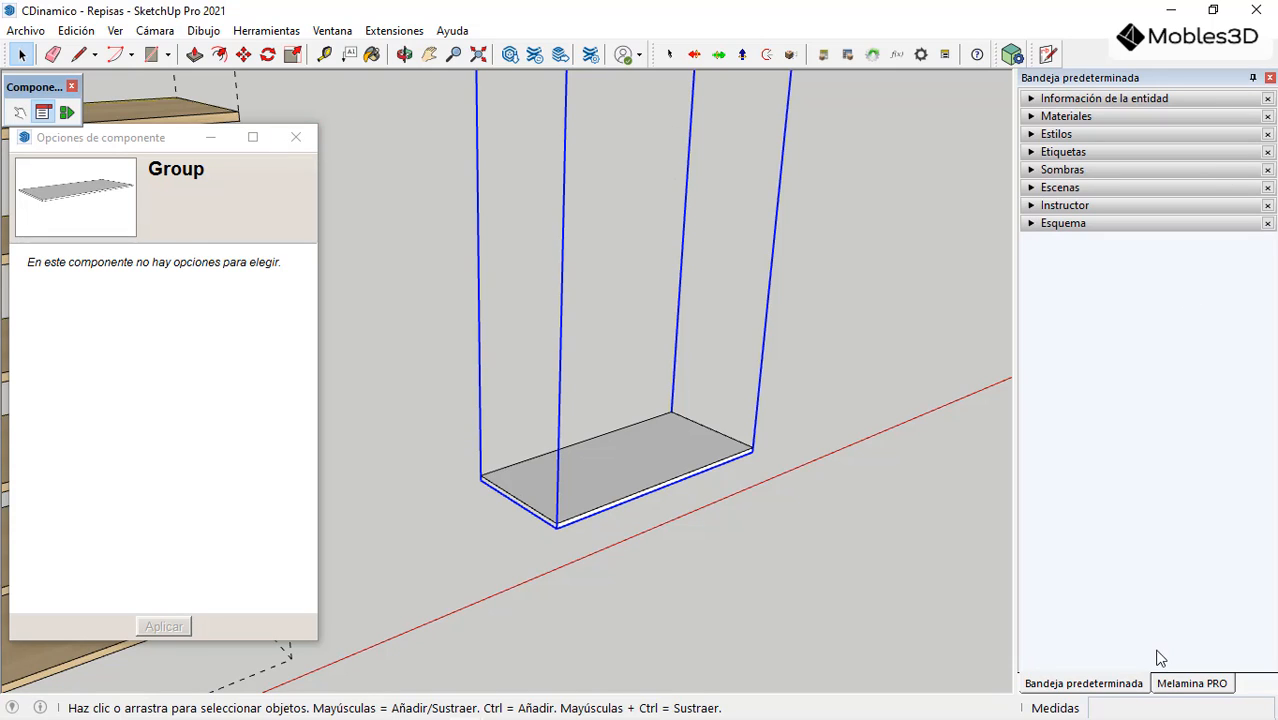
{"action": "left_click", "coordinate": [1031, 223]}
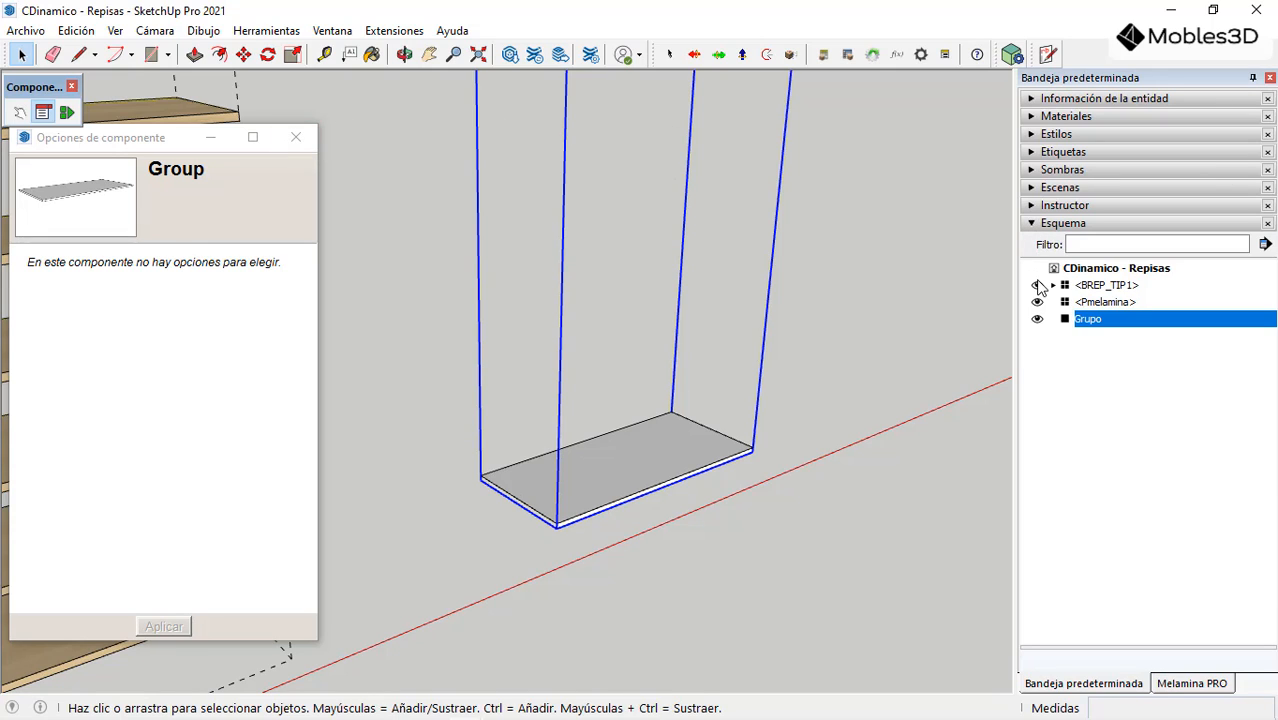
{"action": "double_click", "coordinate": [1088, 319]}
{"action": "key", "text": "BackSpace"}
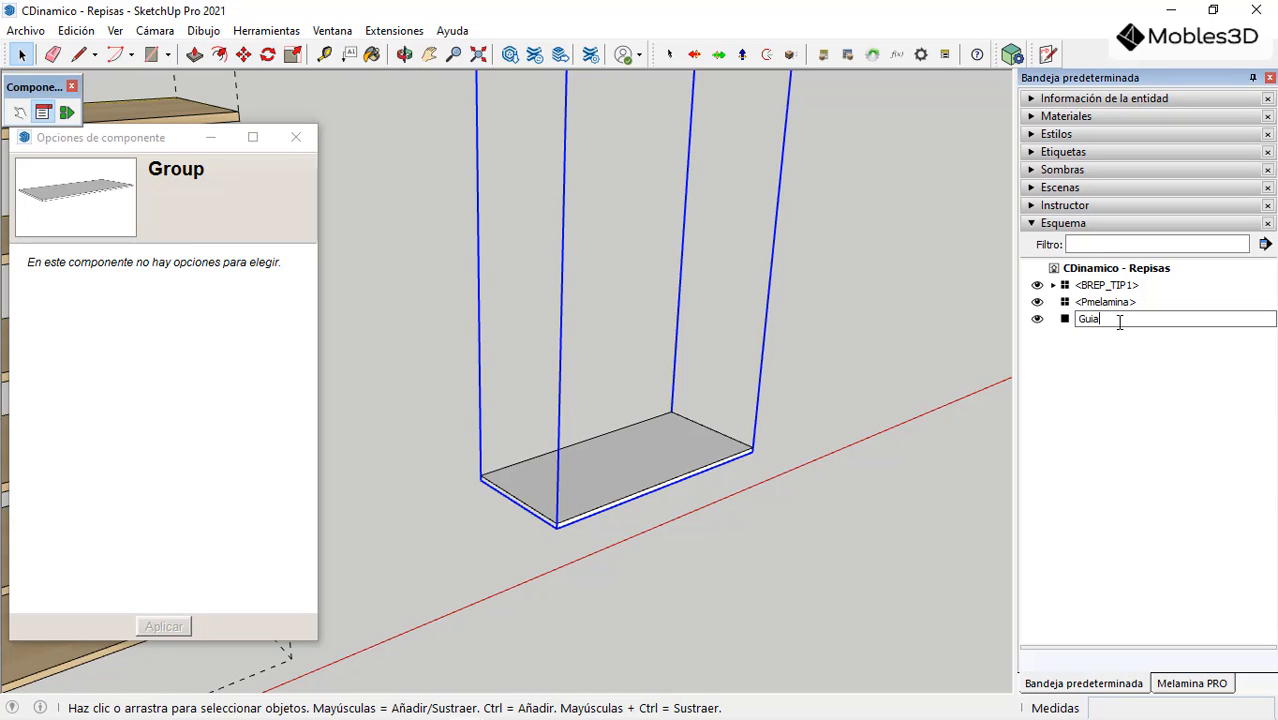
{"action": "key", "text": "Return"}
{"action": "left_click", "coordinate": [807, 494]}
Step: Select the board and the Guia group together and make them a component named BloqueREP
{"action": "scroll", "coordinate": [528, 528], "scroll_direction": "down", "scroll_amount": 3}
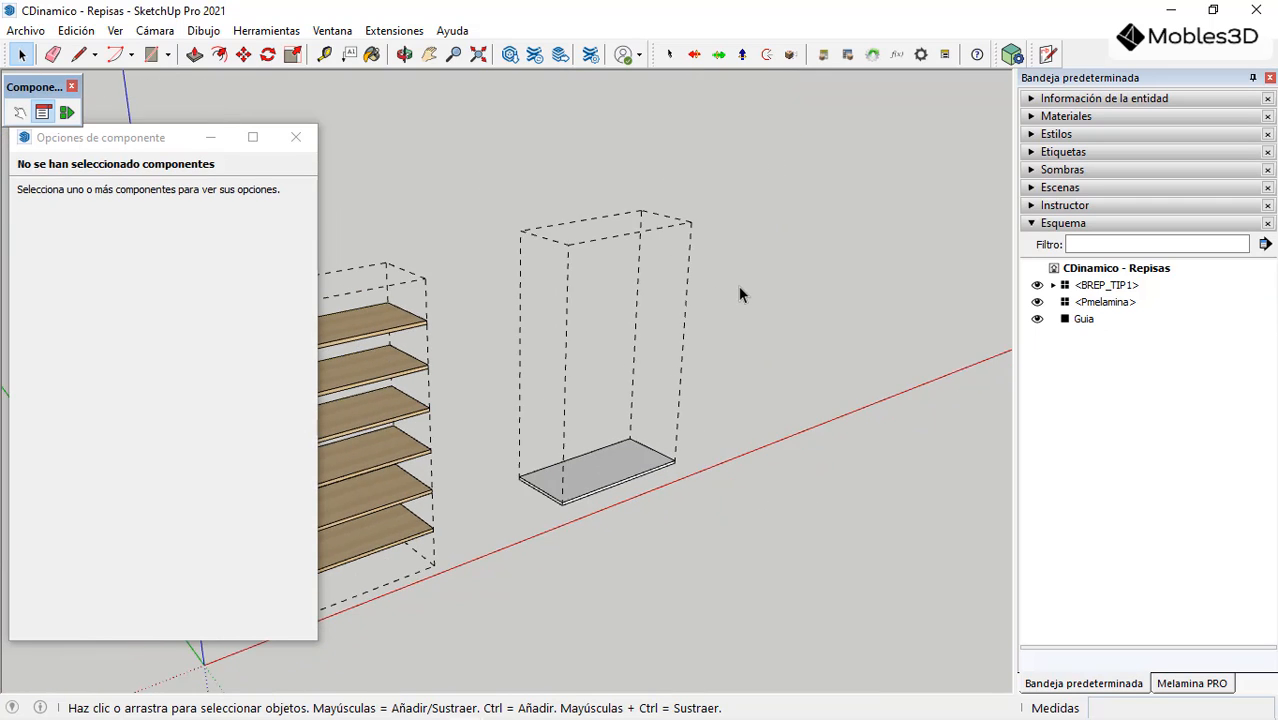
{"action": "middle_click_drag", "start_coordinate": [738, 286], "coordinate": [590, 328]}
{"action": "left_click", "coordinate": [470, 345]}
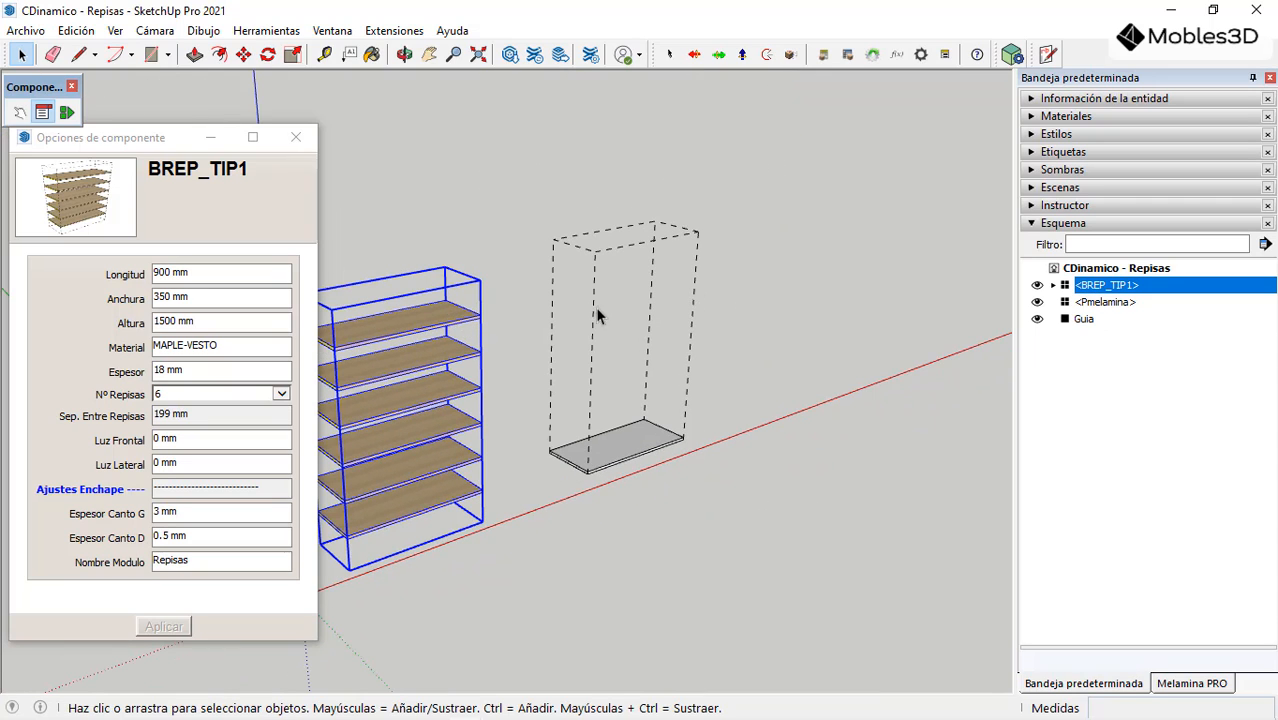
{"action": "left_click_drag", "start_coordinate": [735, 160], "coordinate": [628, 470]}
{"action": "left_click_drag", "start_coordinate": [582, 520], "coordinate": [584, 518]}
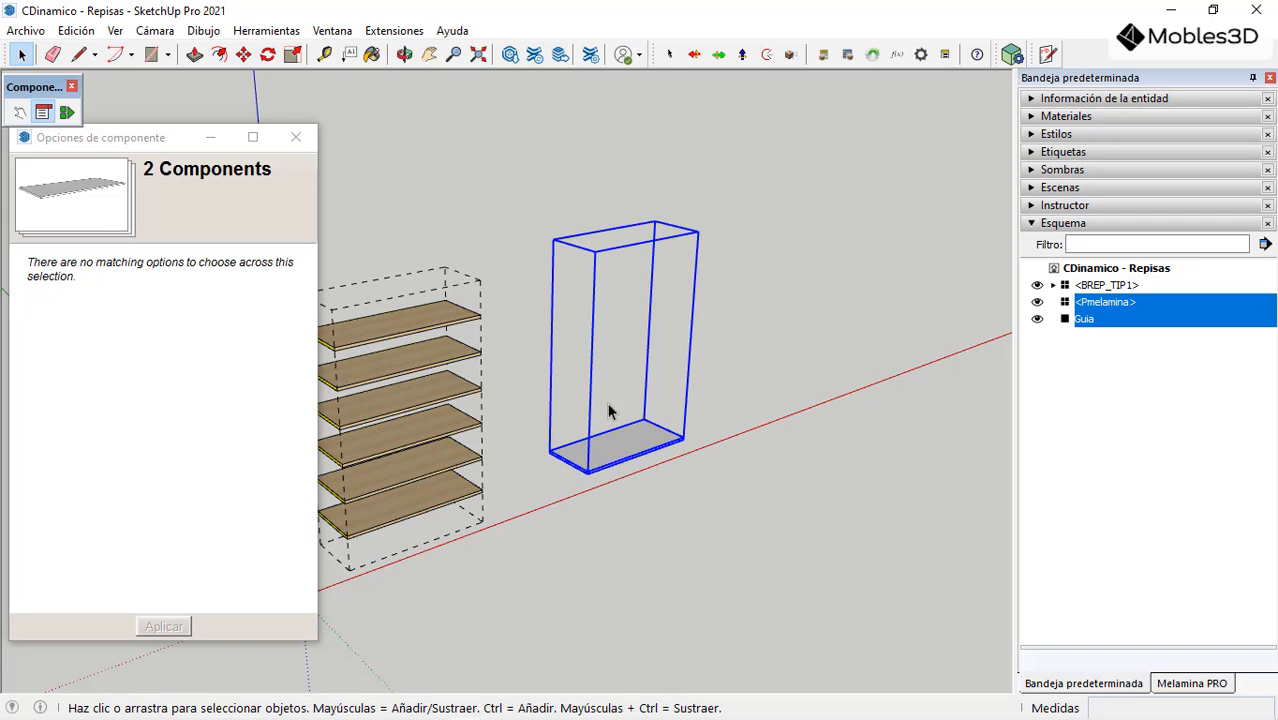
{"action": "middle_click_drag", "start_coordinate": [608, 408], "coordinate": [596, 400]}
{"action": "right_click", "coordinate": [628, 432]}
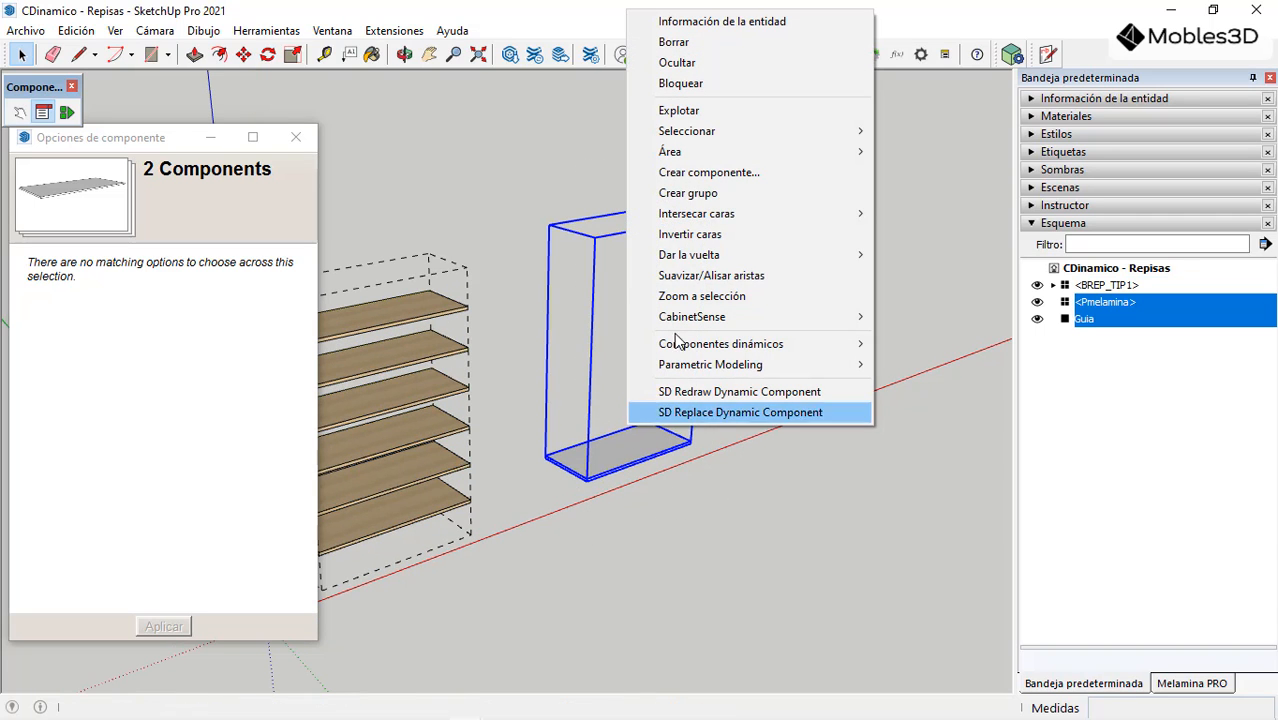
{"action": "left_click", "coordinate": [706, 172]}
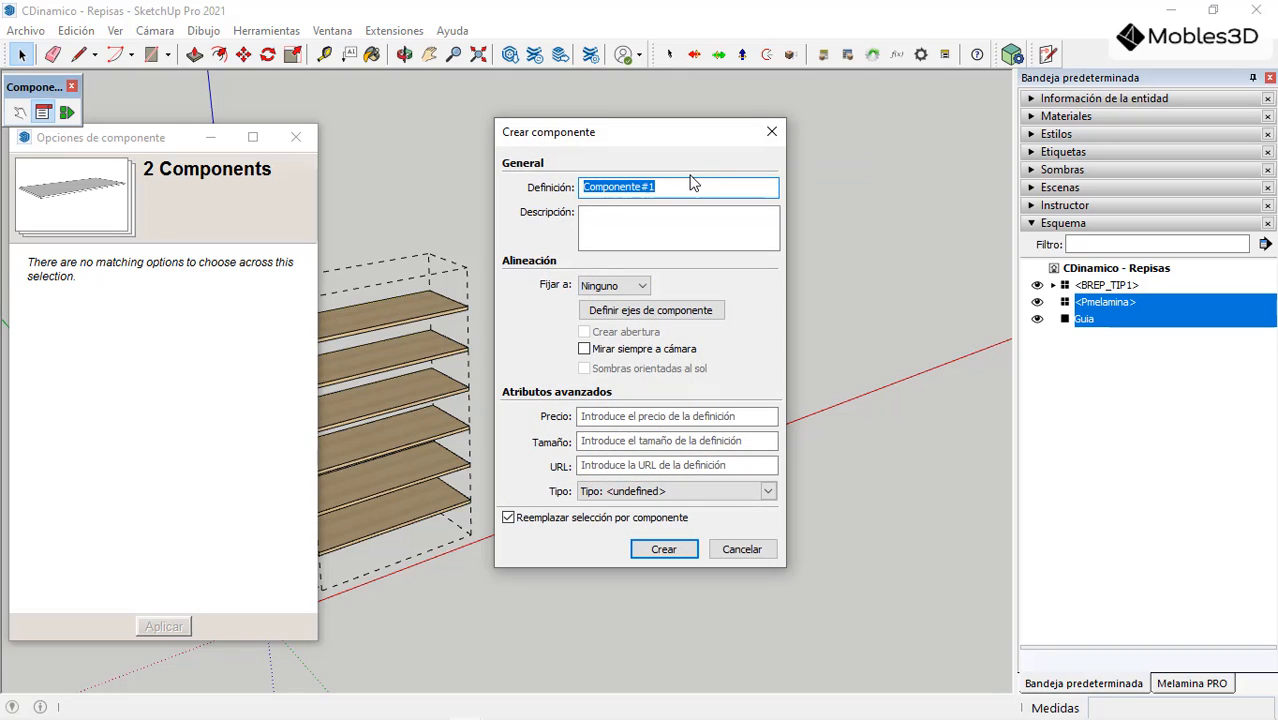
{"action": "type", "text": "BloqueREP"}
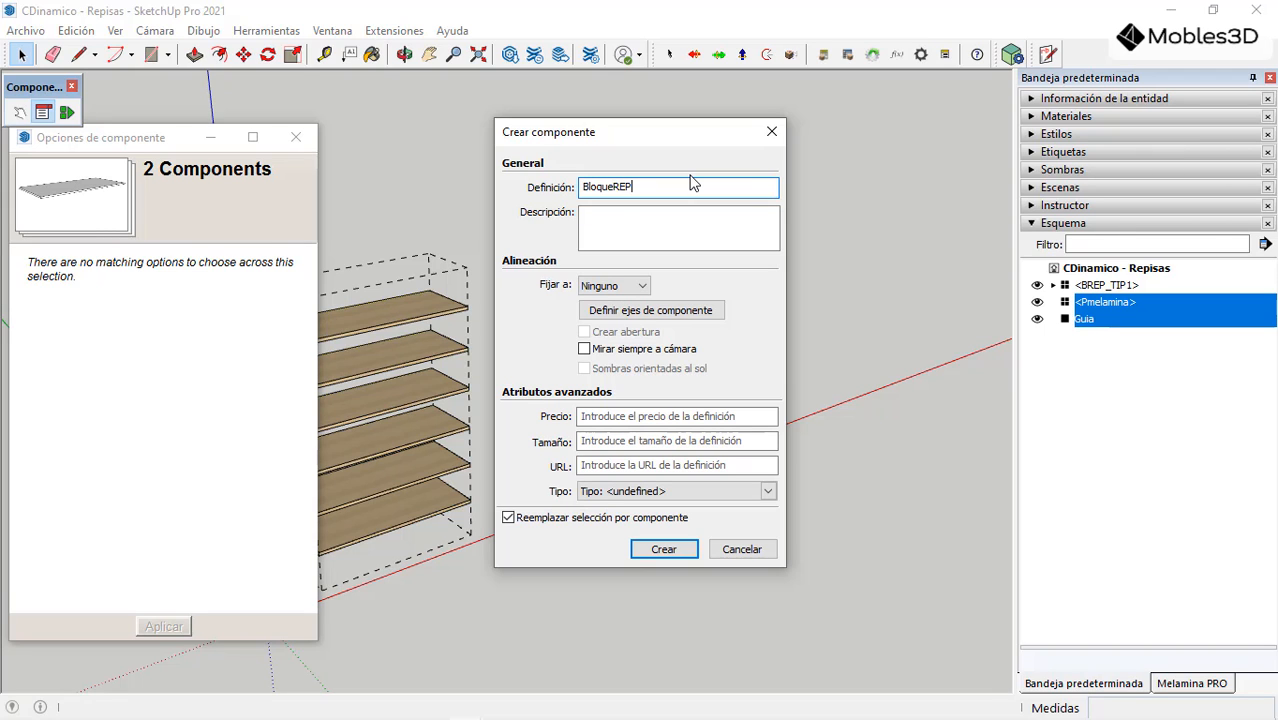
{"action": "left_click", "coordinate": [689, 551]}
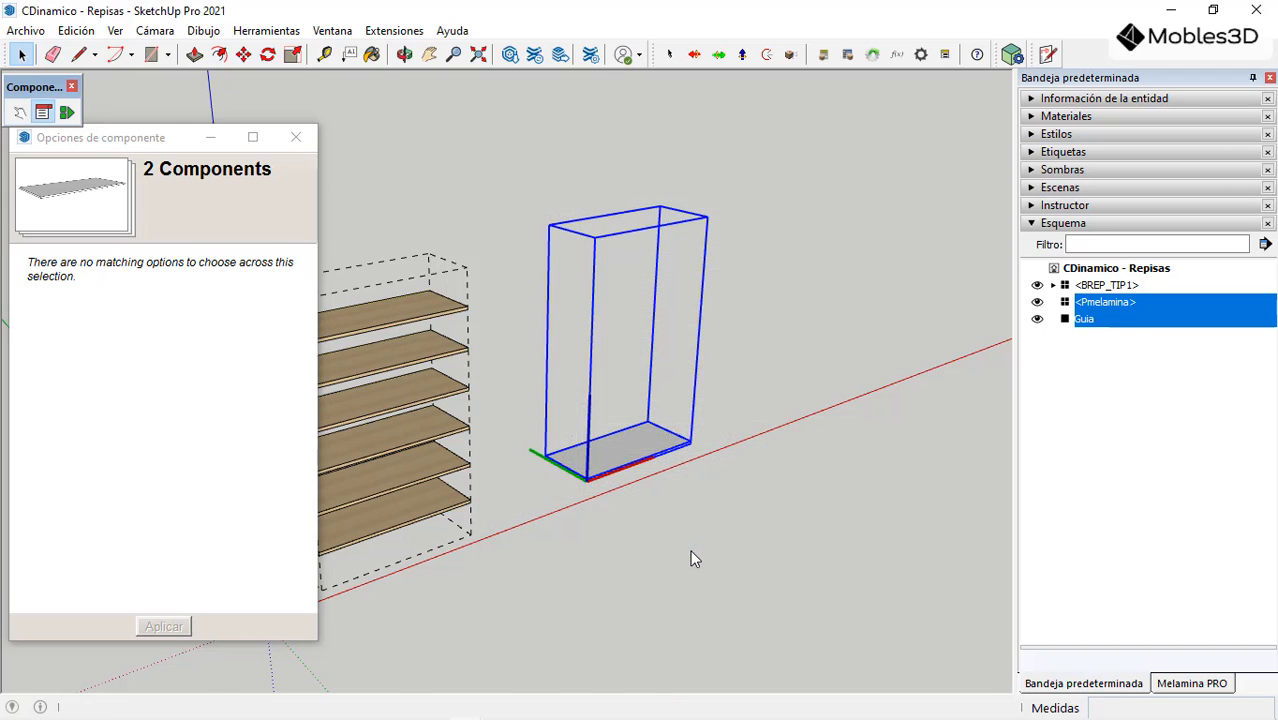
Step: Open BloqueREP for editing and paint the board with the HAYA-VESTO material
{"action": "scroll", "coordinate": [645, 380], "scroll_direction": "up", "scroll_amount": 2}
{"action": "scroll", "coordinate": [562, 550], "scroll_direction": "up", "scroll_amount": 2}
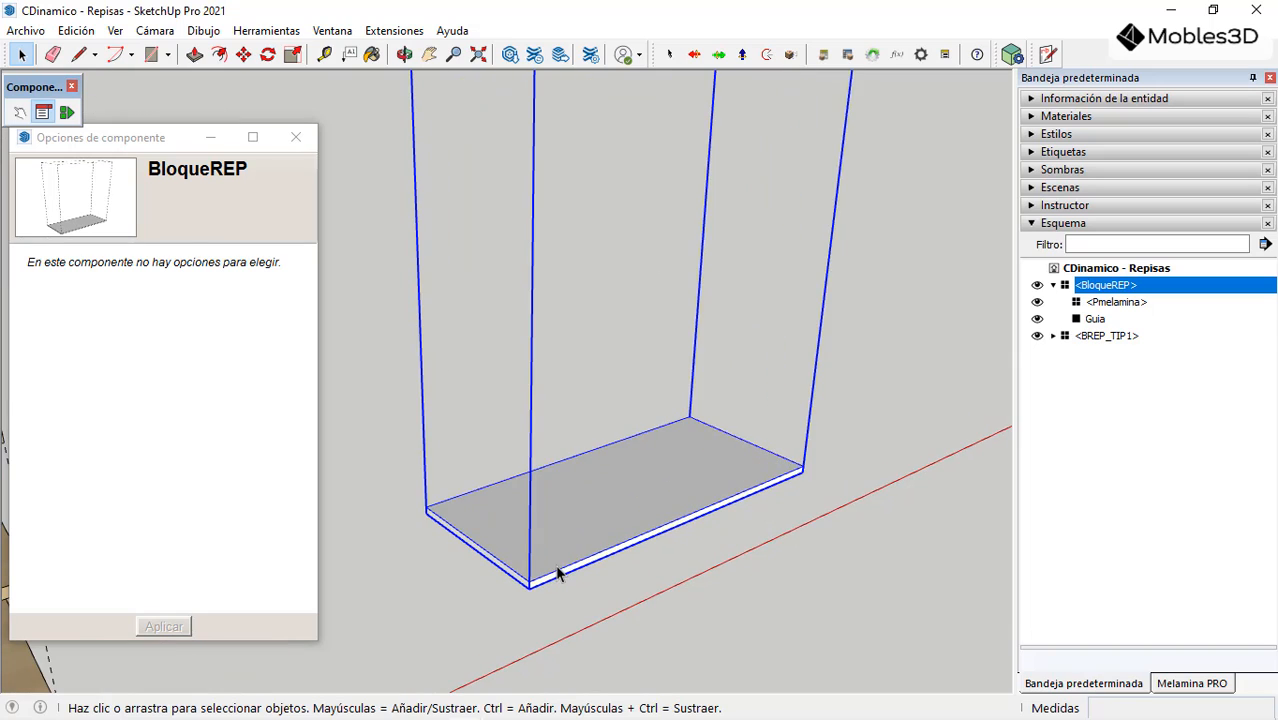
{"action": "double_click", "coordinate": [602, 518]}
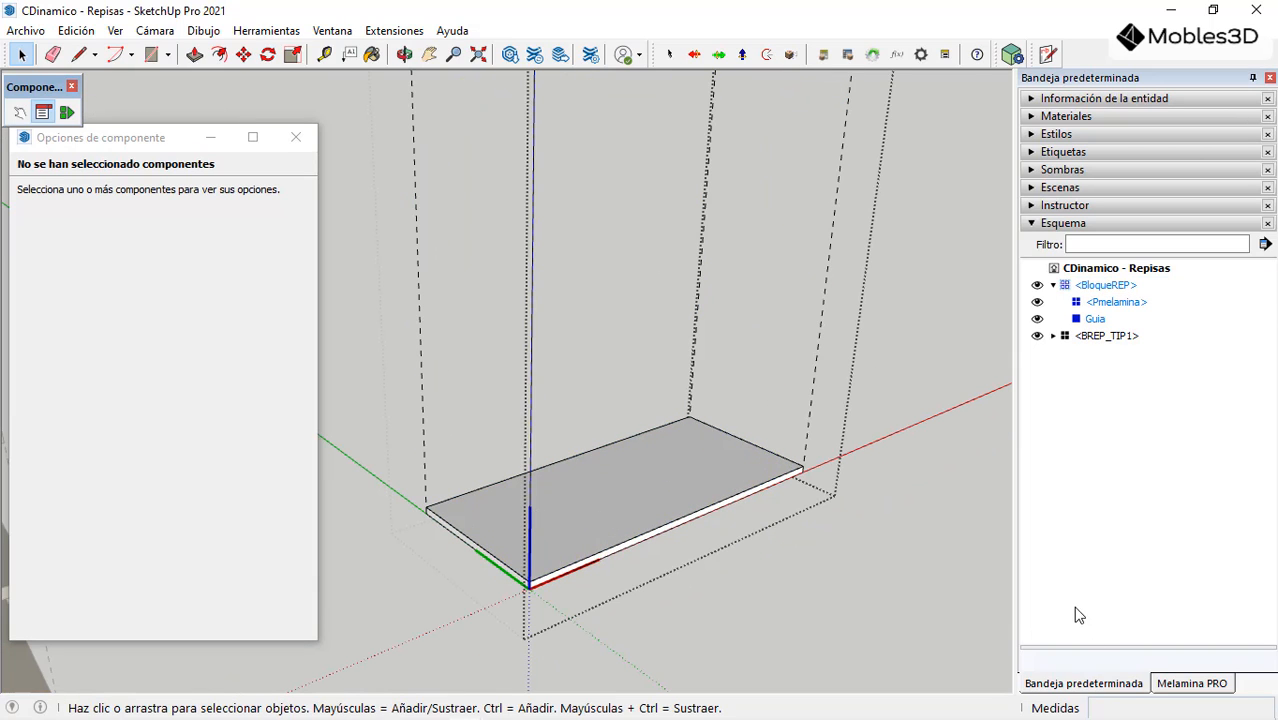
{"action": "left_click", "coordinate": [1034, 115]}
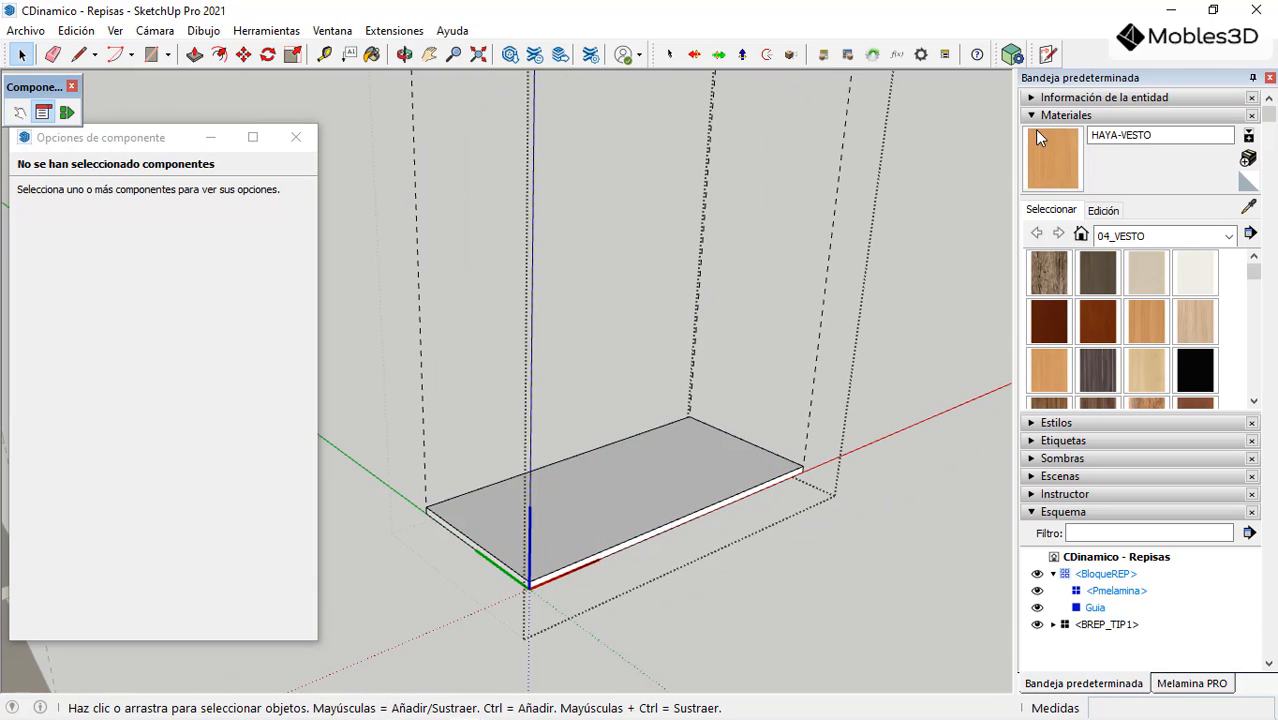
{"action": "left_click", "coordinate": [1047, 154]}
{"action": "left_click", "coordinate": [686, 464]}
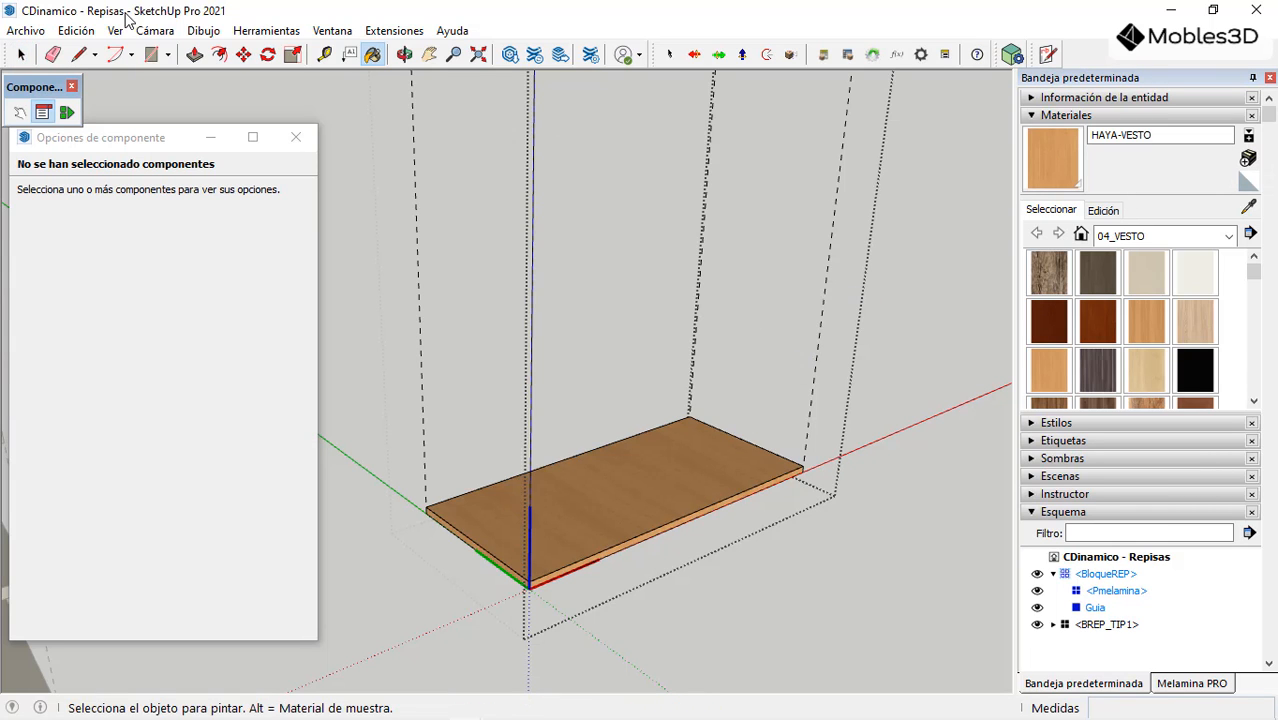
{"action": "left_click", "coordinate": [21, 54]}
Step: Change the Pmelamina board's axes: origin at its front lower corner, red axis pointing vertically up and green axis along the board's short edge
{"action": "scroll", "coordinate": [590, 590], "scroll_direction": "up", "scroll_amount": 3}
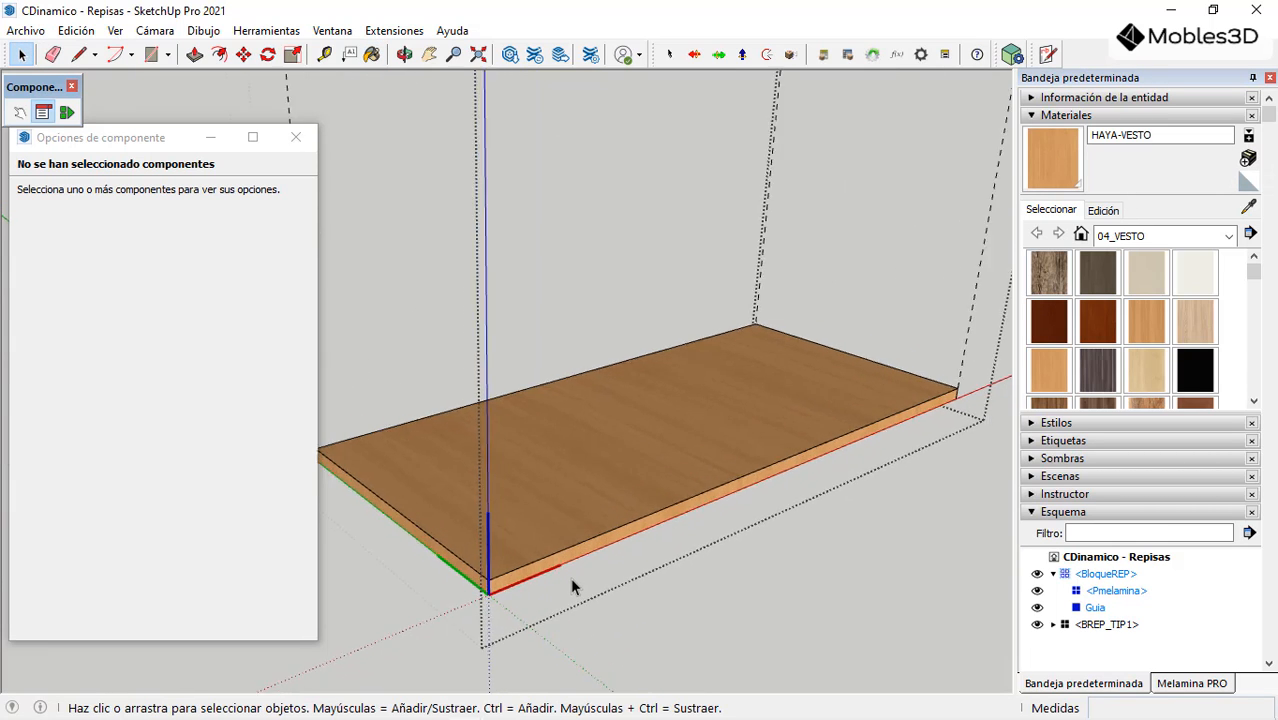
{"action": "middle_click_drag", "start_coordinate": [691, 334], "coordinate": [735, 395]}
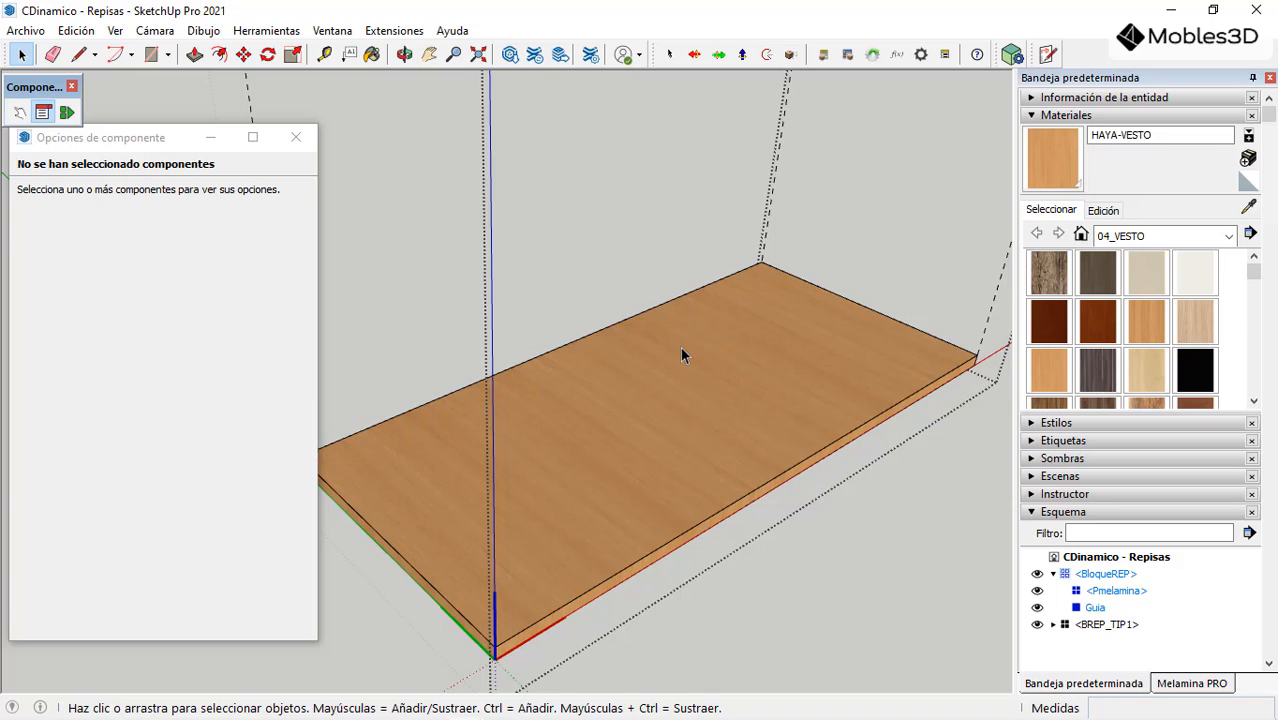
{"action": "left_click", "coordinate": [682, 385]}
{"action": "scroll", "coordinate": [655, 240], "scroll_direction": "down", "scroll_amount": 2}
{"action": "right_click", "coordinate": [621, 342]}
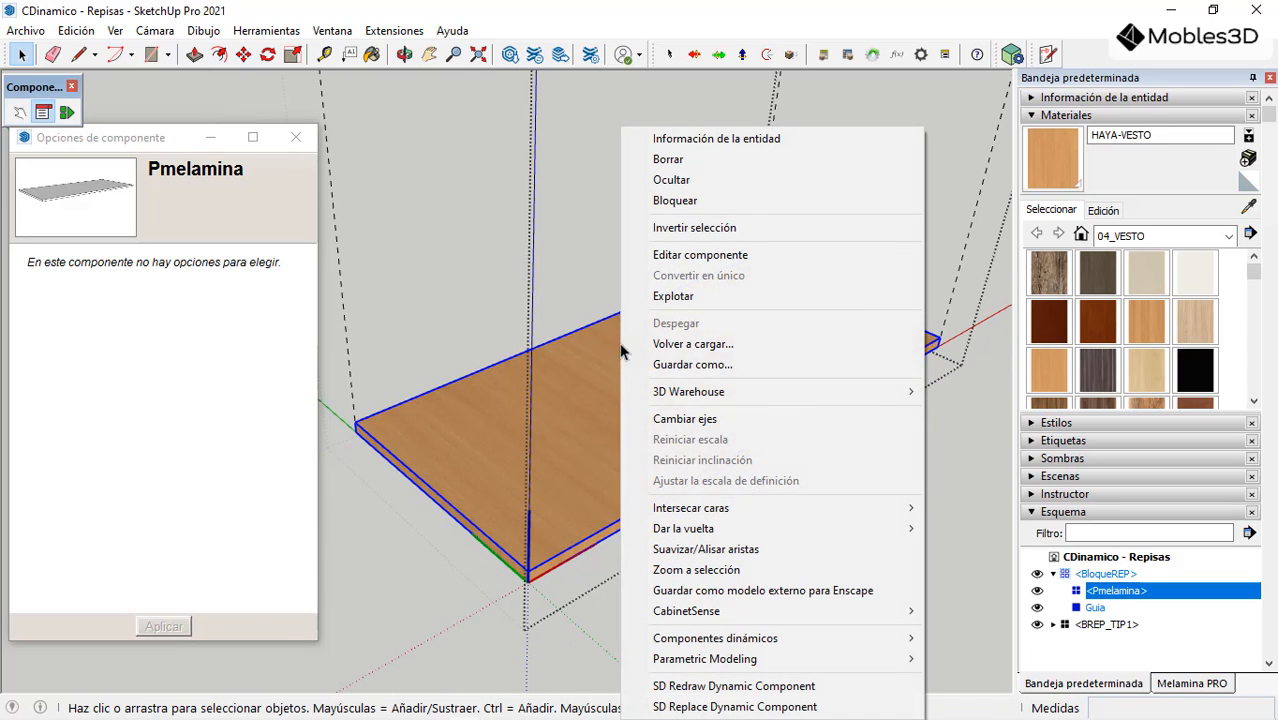
{"action": "left_click", "coordinate": [703, 419]}
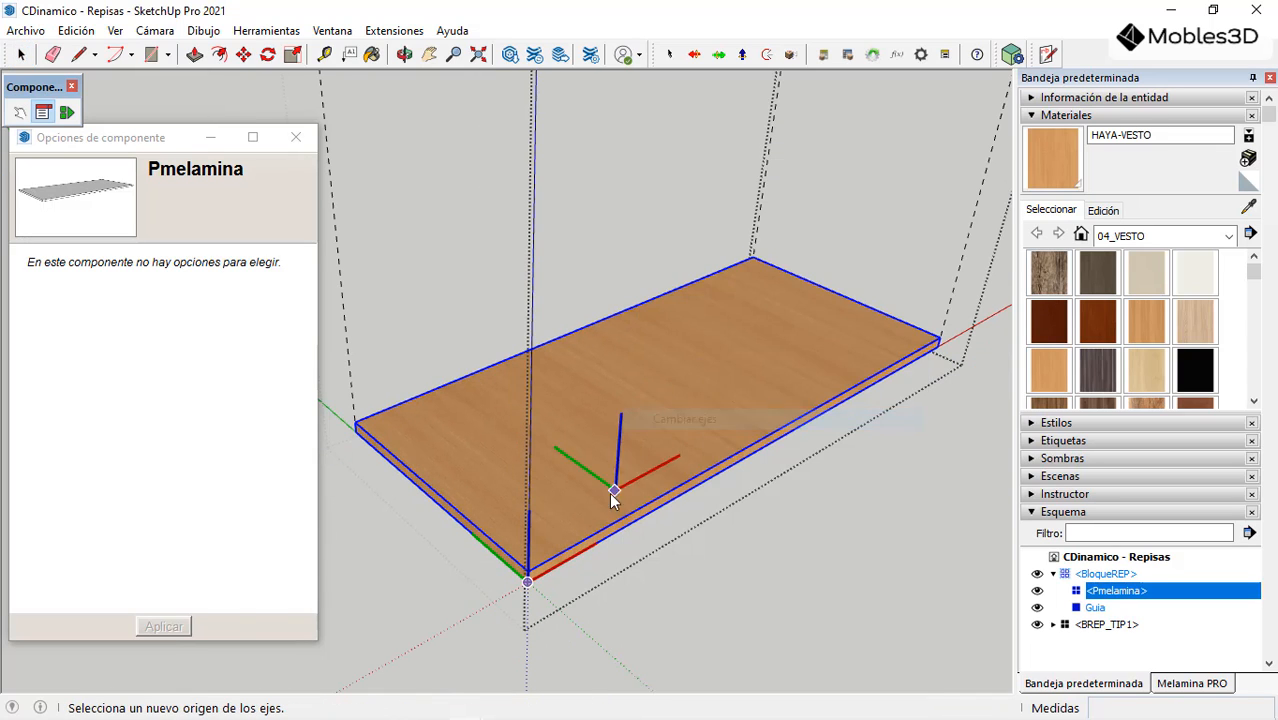
{"action": "scroll", "coordinate": [560, 560], "scroll_direction": "up", "scroll_amount": 5}
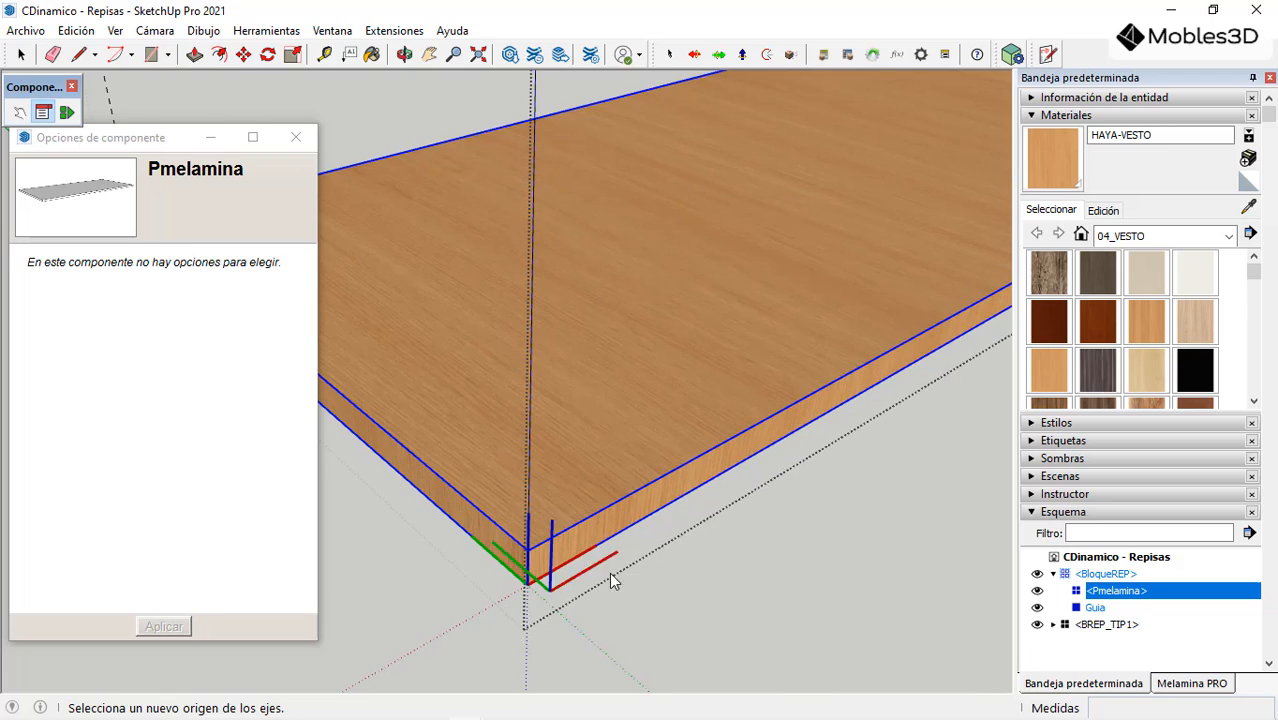
{"action": "left_click", "coordinate": [527, 585]}
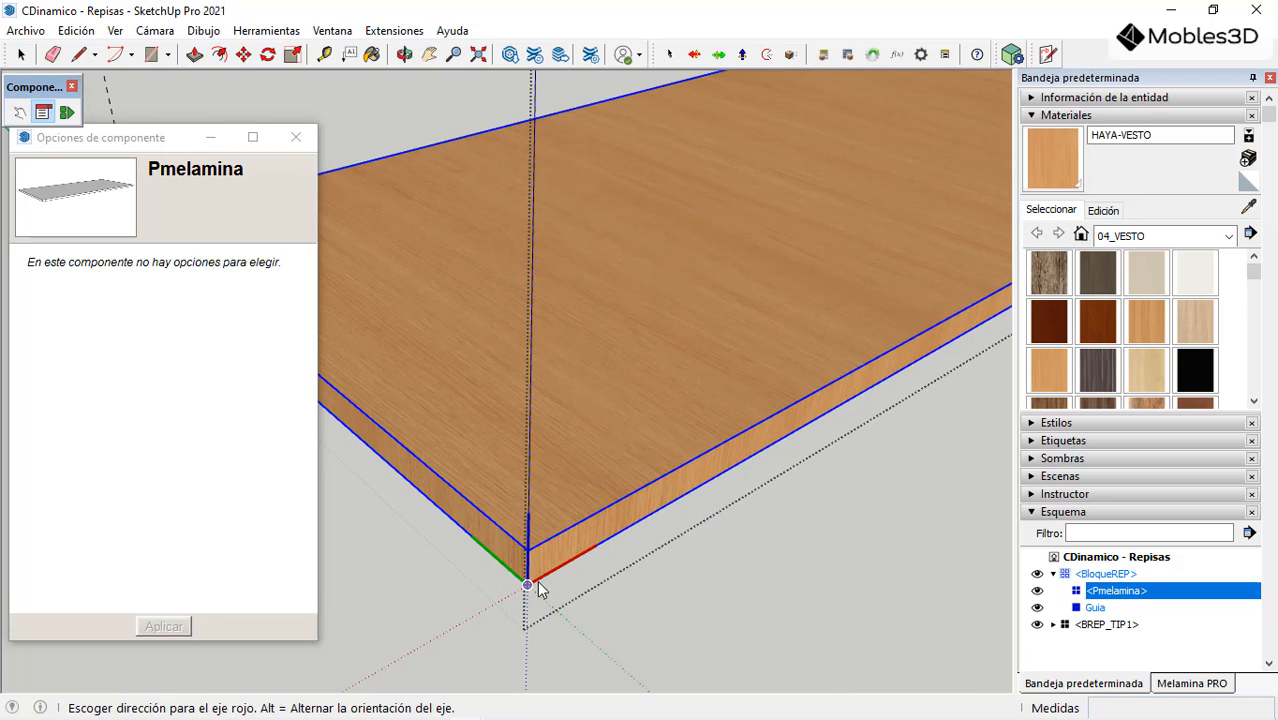
{"action": "left_click", "coordinate": [531, 308]}
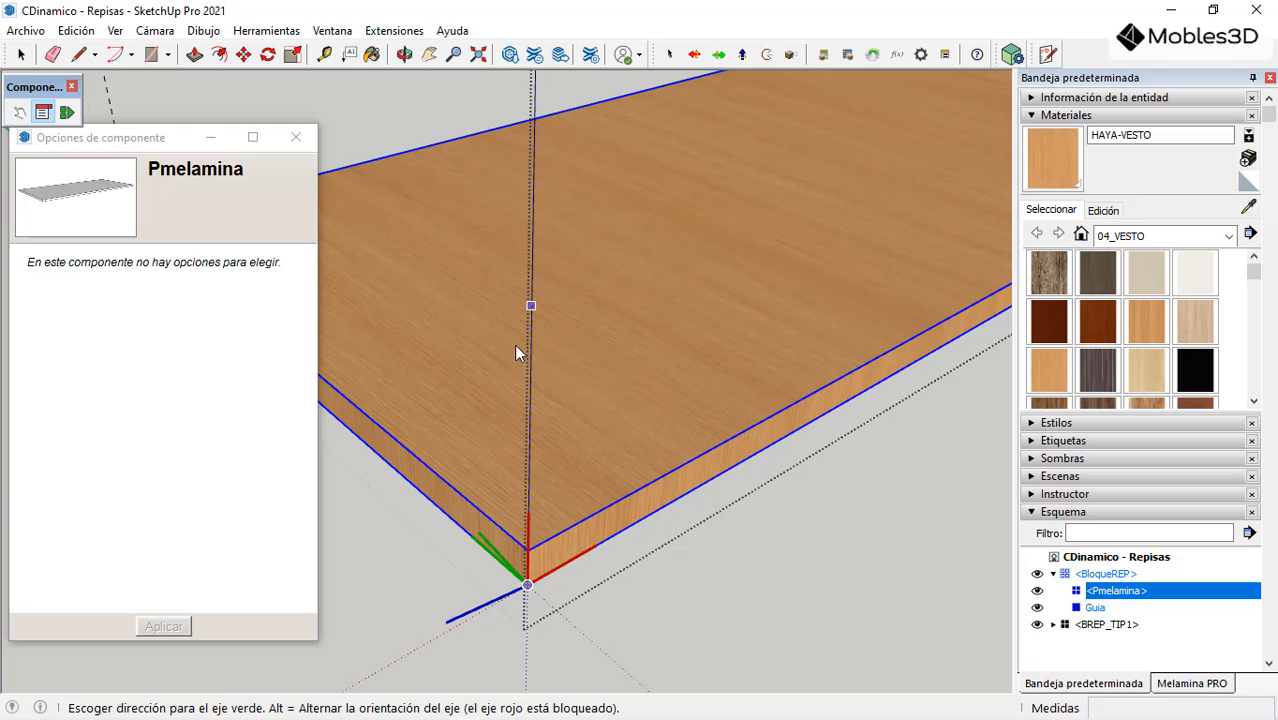
{"action": "left_click", "coordinate": [404, 479]}
{"action": "scroll", "coordinate": [579, 488], "scroll_direction": "down", "scroll_amount": 4}
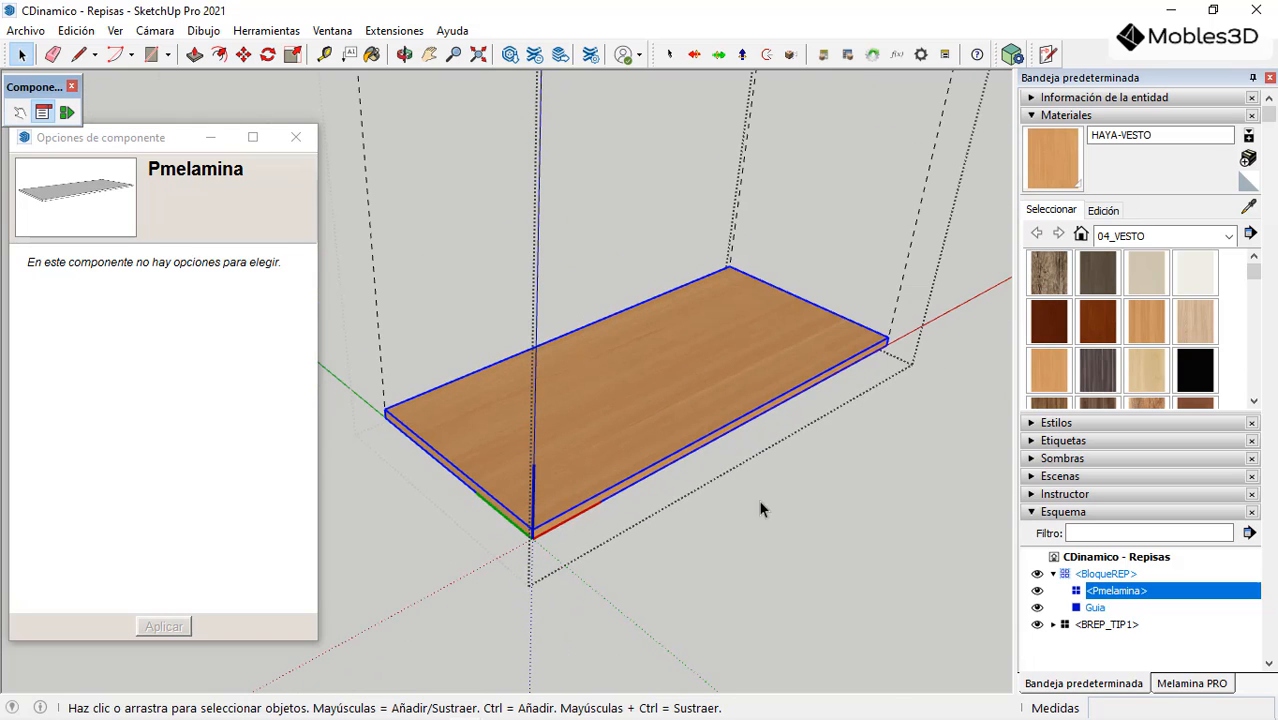
Step: Leave BloqueREP's editing context, select the whole component and open its component attributes
{"action": "left_click", "coordinate": [748, 577]}
{"action": "scroll", "coordinate": [583, 627], "scroll_direction": "down", "scroll_amount": 4}
{"action": "left_click", "coordinate": [583, 573]}
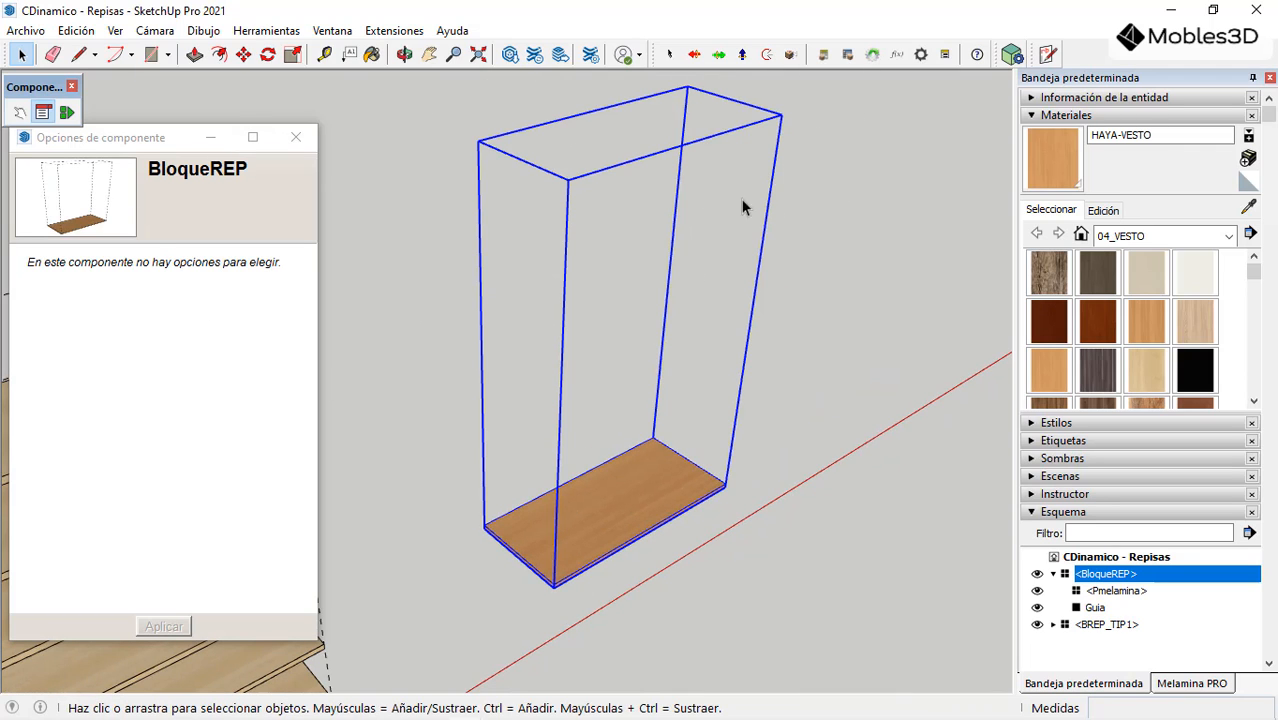
{"action": "scroll", "coordinate": [616, 430], "scroll_direction": "down", "scroll_amount": 3}
{"action": "middle_click_drag", "start_coordinate": [616, 430], "coordinate": [636, 336]}
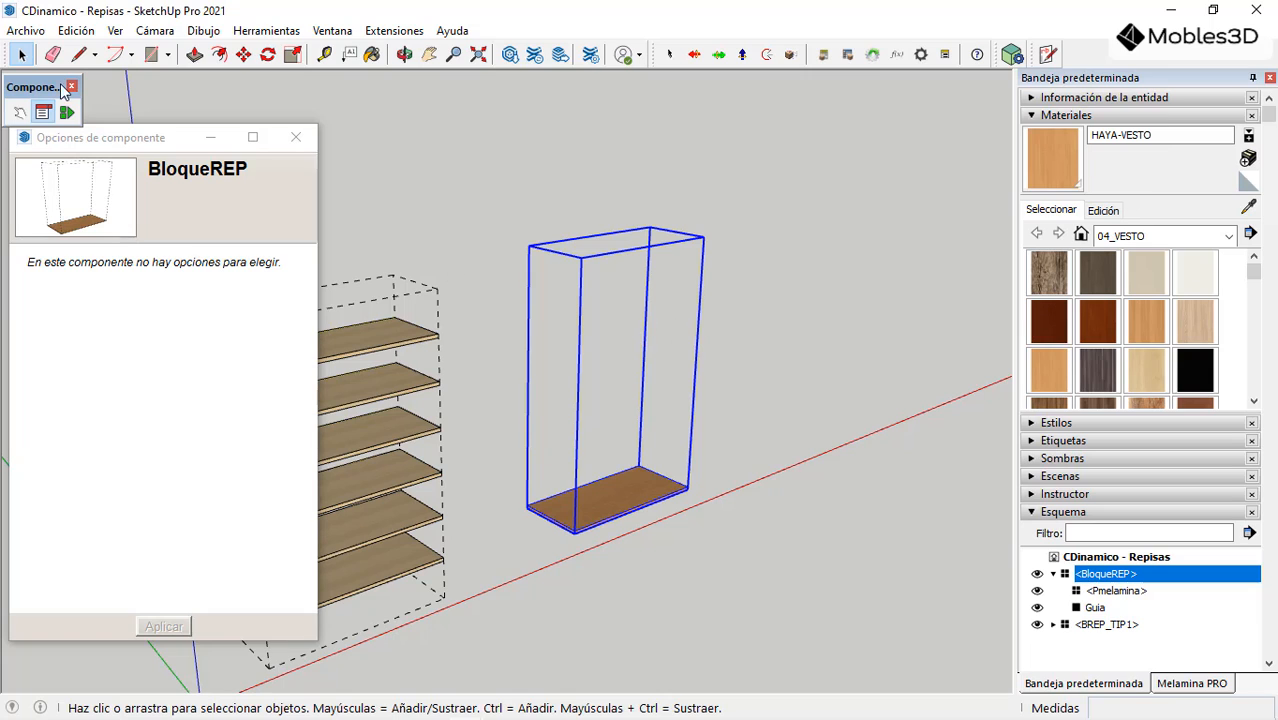
{"action": "scroll", "coordinate": [699, 362], "scroll_direction": "down", "scroll_amount": 3}
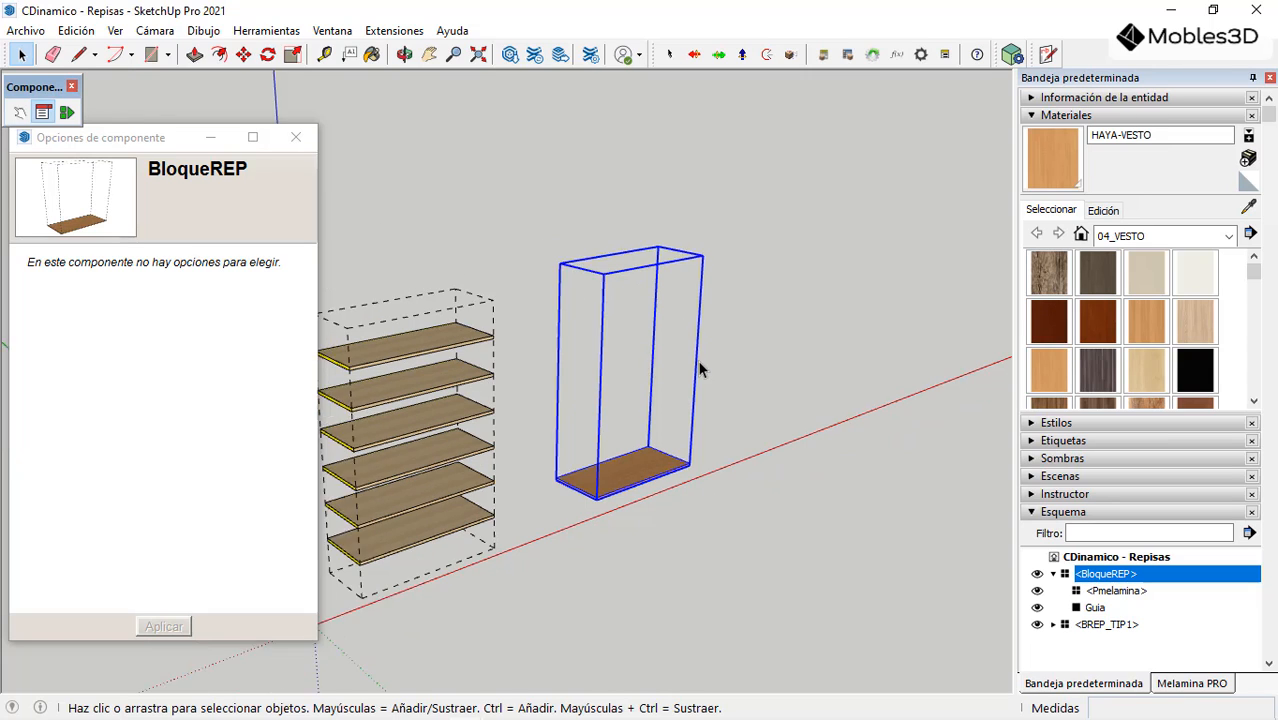
{"action": "left_click", "coordinate": [67, 113]}
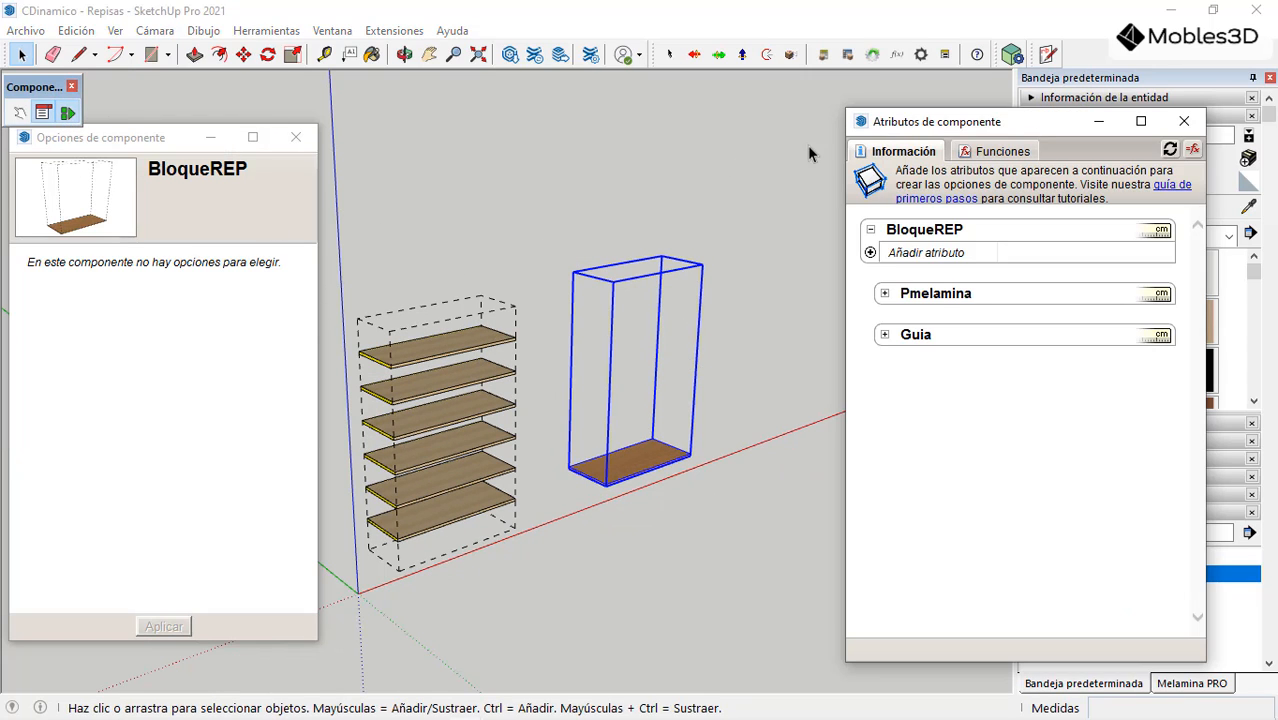
{"action": "left_click_drag", "start_coordinate": [887, 131], "coordinate": [937, 121]}
{"action": "scroll", "coordinate": [668, 362], "scroll_direction": "up", "scroll_amount": 2}
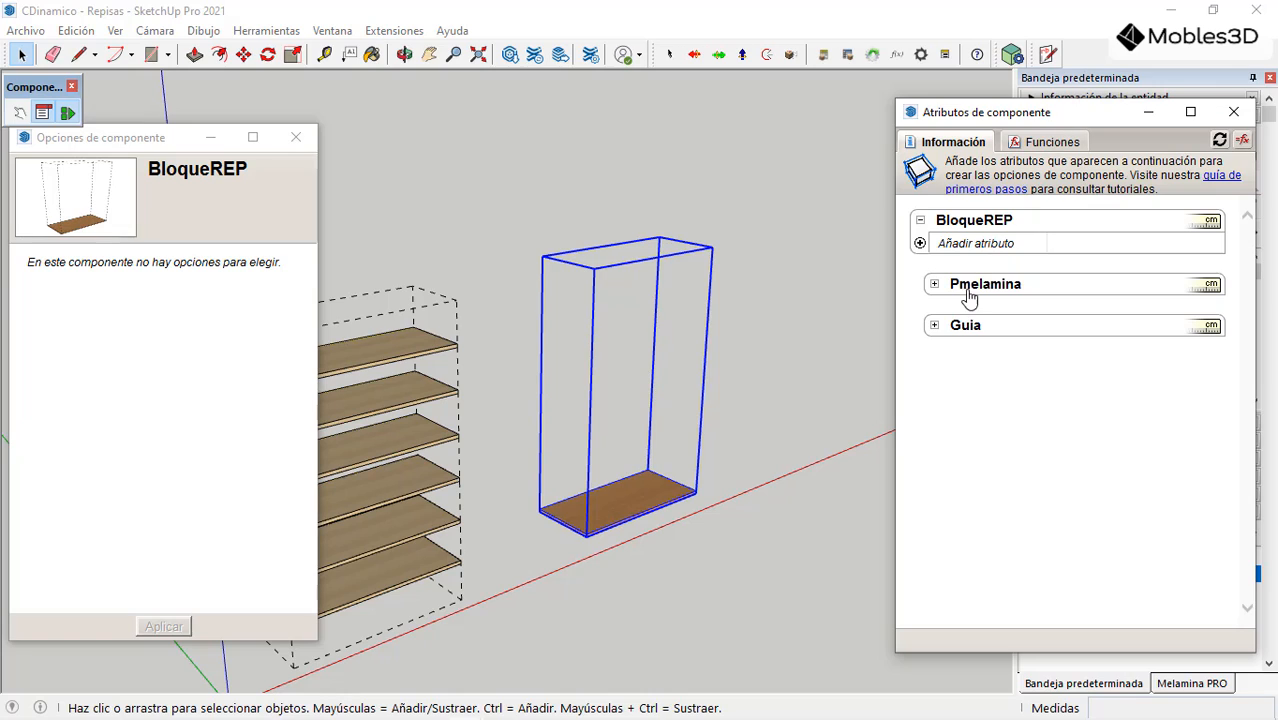
Step: Add all the size attributes, LenX, LenY and LenZ, to BloqueREP
{"action": "left_click", "coordinate": [920, 244]}
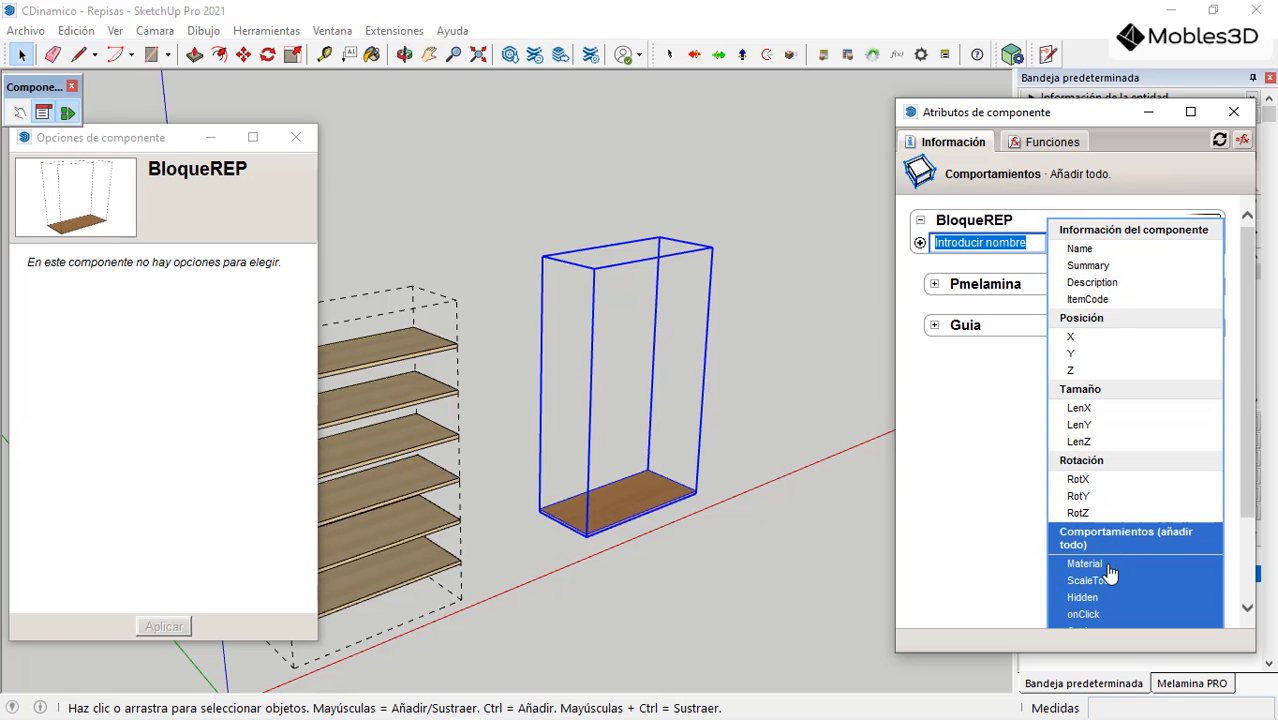
{"action": "scroll", "coordinate": [1112, 592], "scroll_direction": "down", "scroll_amount": 1}
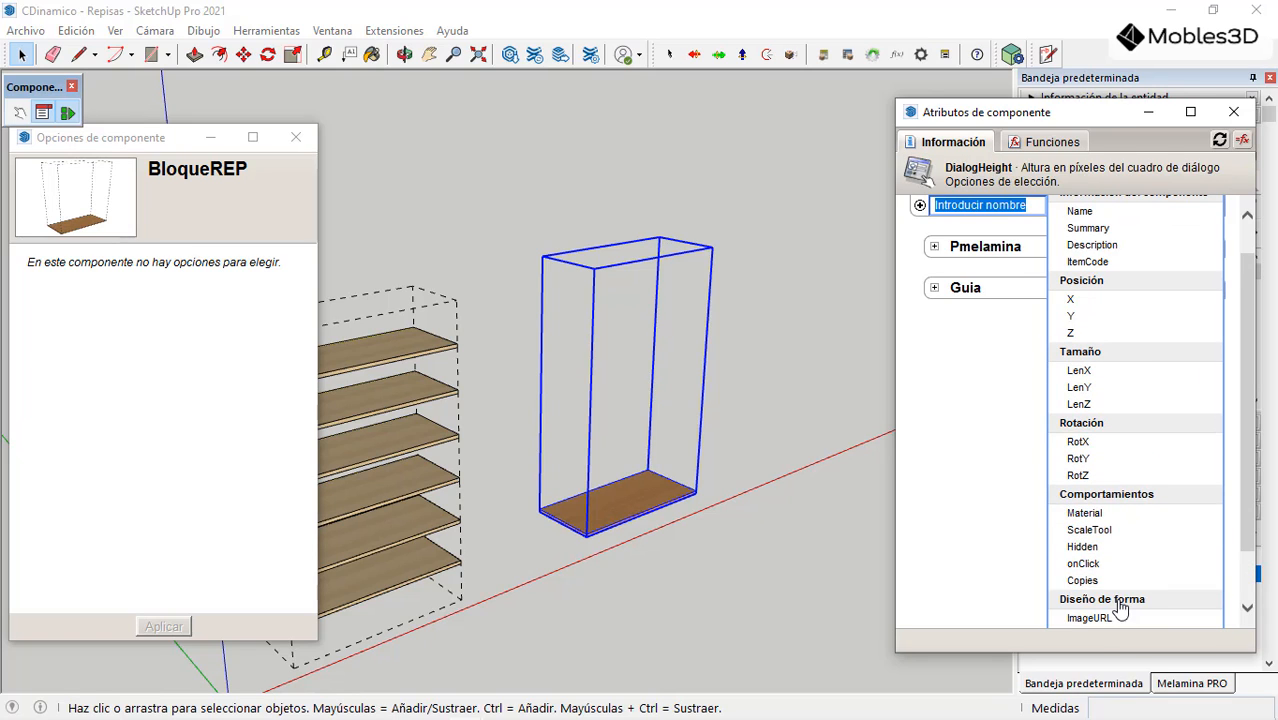
{"action": "scroll", "coordinate": [1155, 408], "scroll_direction": "up", "scroll_amount": 1}
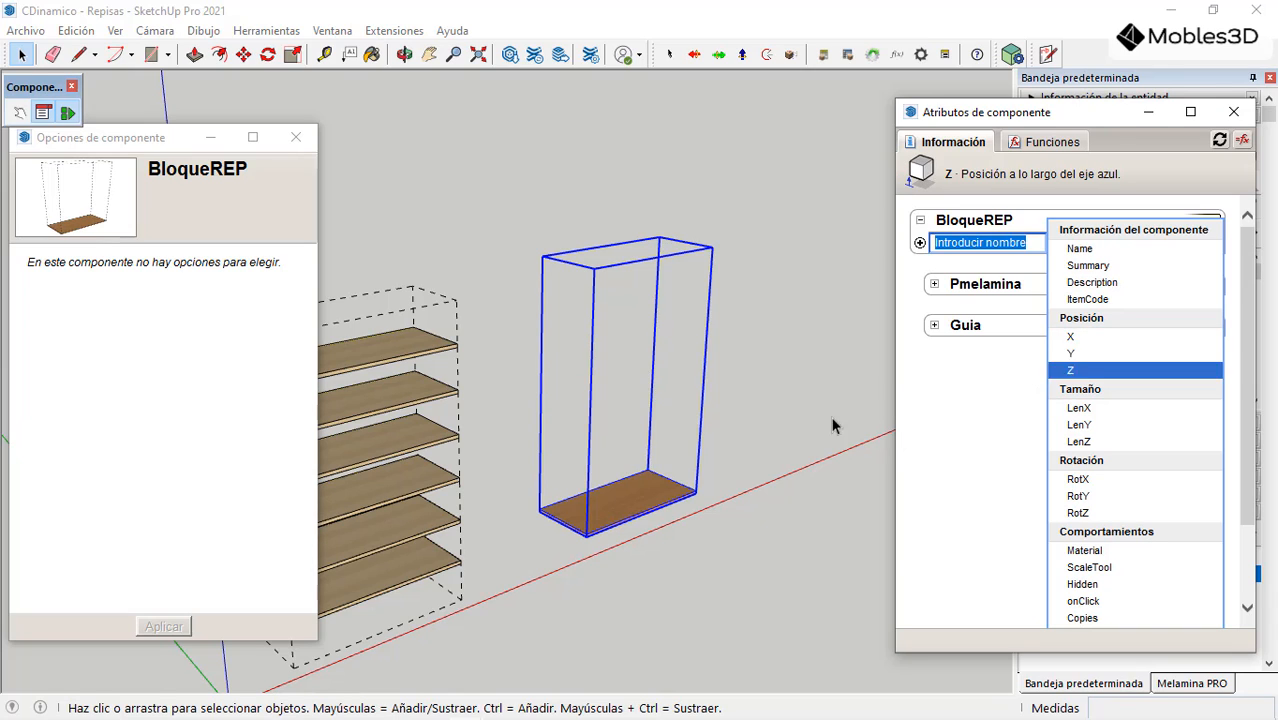
{"action": "scroll", "coordinate": [690, 475], "scroll_direction": "up", "scroll_amount": 2}
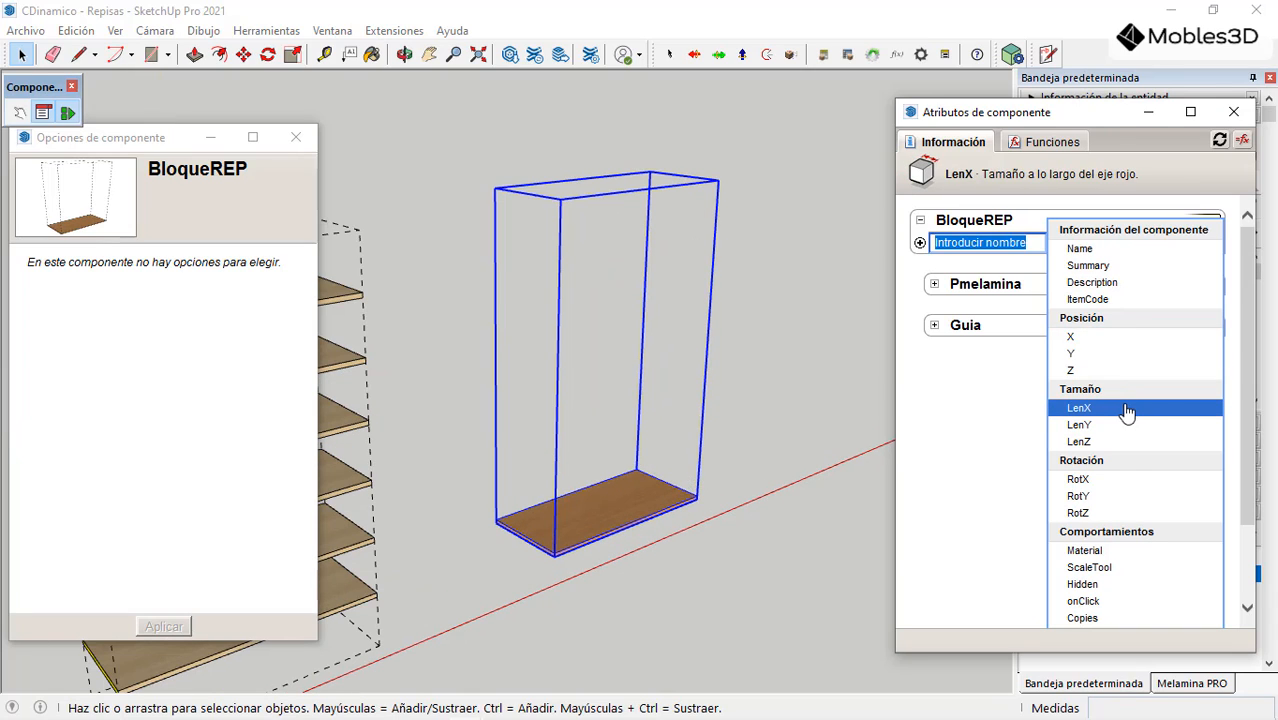
{"action": "left_click", "coordinate": [1087, 388]}
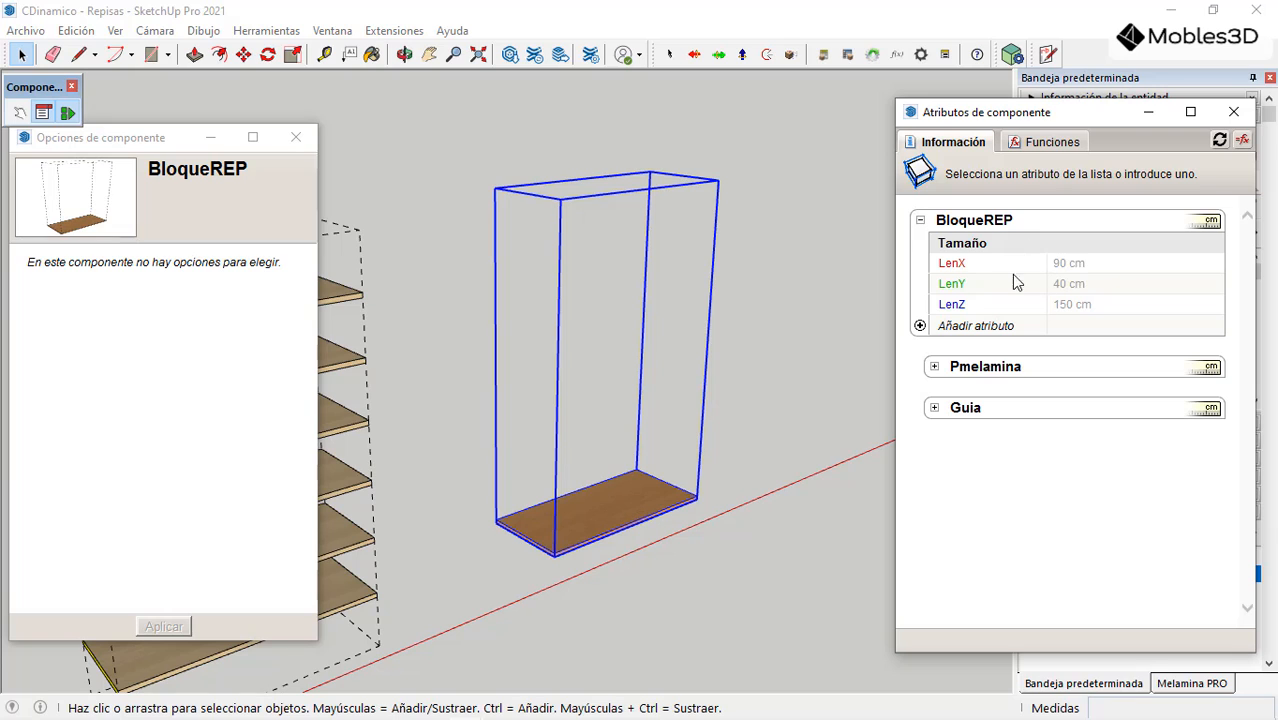
Step: Enter BloqueREP to examine the directions of its axes and return to the whole component
{"action": "double_click", "coordinate": [627, 512]}
{"action": "scroll", "coordinate": [556, 558], "scroll_direction": "up", "scroll_amount": 2}
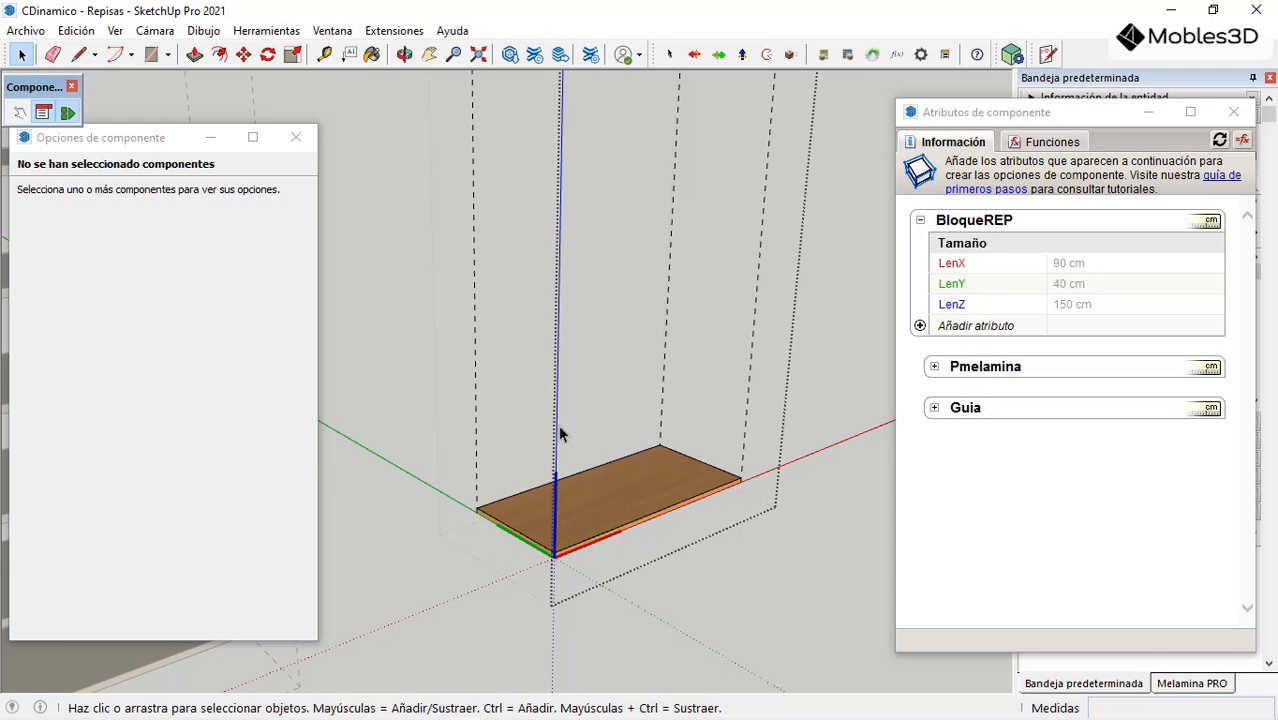
{"action": "scroll", "coordinate": [515, 508], "scroll_direction": "down", "scroll_amount": 1}
{"action": "left_click", "coordinate": [717, 573]}
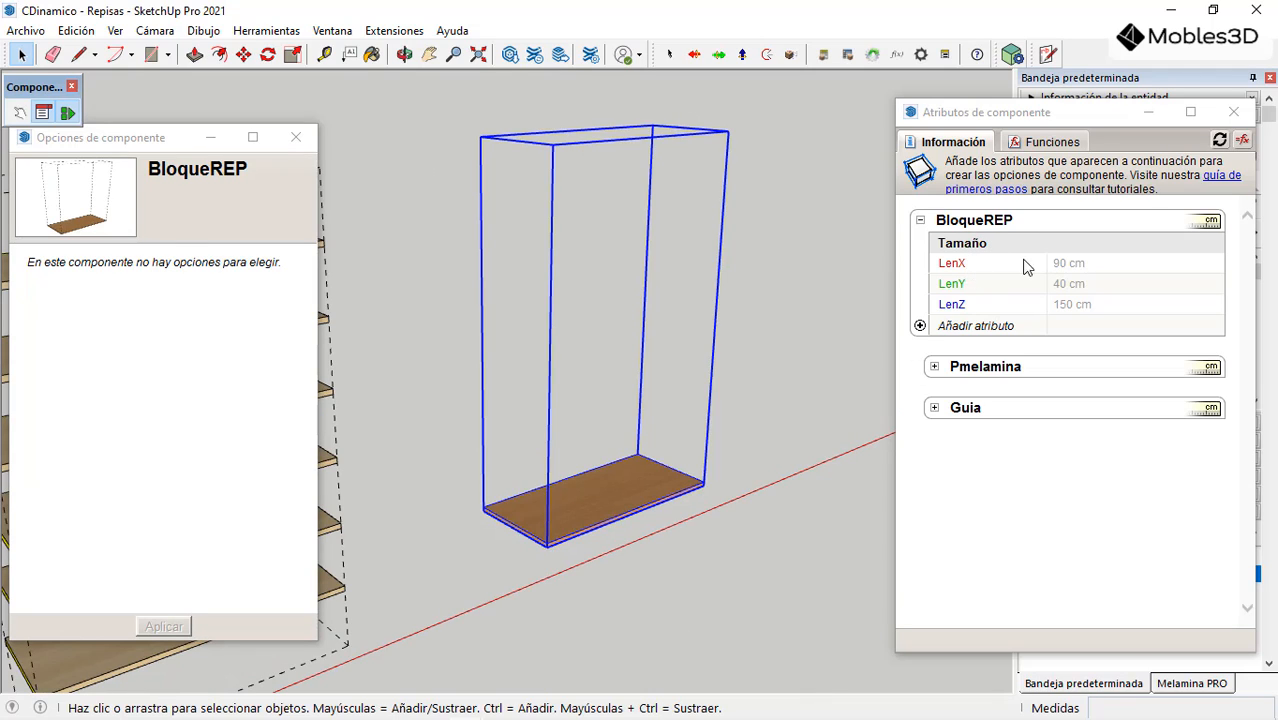
Step: Measure BloqueREP's length, depth and height from its front lower corner with the Tape Measure to compare with LenX, LenY and LenZ
{"action": "left_click", "coordinate": [324, 54]}
{"action": "scroll", "coordinate": [567, 535], "scroll_direction": "up", "scroll_amount": 3}
{"action": "scroll", "coordinate": [568, 541], "scroll_direction": "up", "scroll_amount": 1}
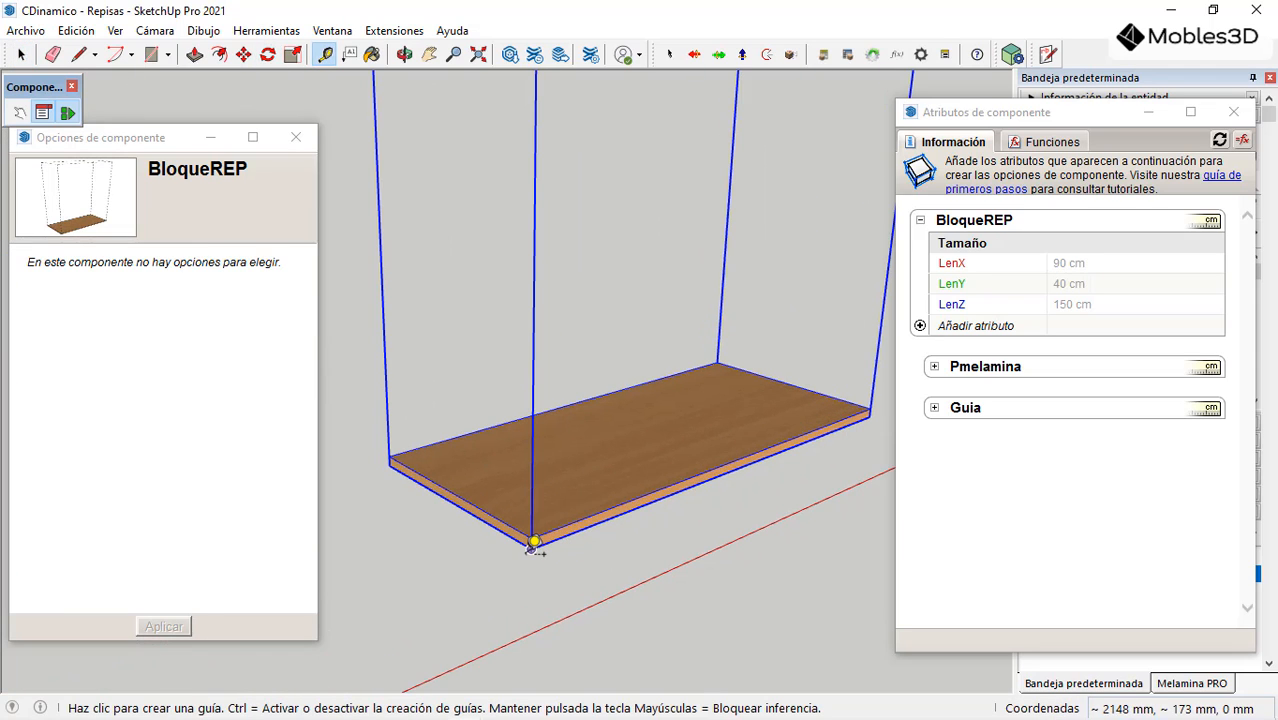
{"action": "left_click", "coordinate": [534, 545]}
{"action": "scroll", "coordinate": [477, 549], "scroll_direction": "down", "scroll_amount": 1}
{"action": "scroll", "coordinate": [829, 485], "scroll_direction": "up", "scroll_amount": 2}
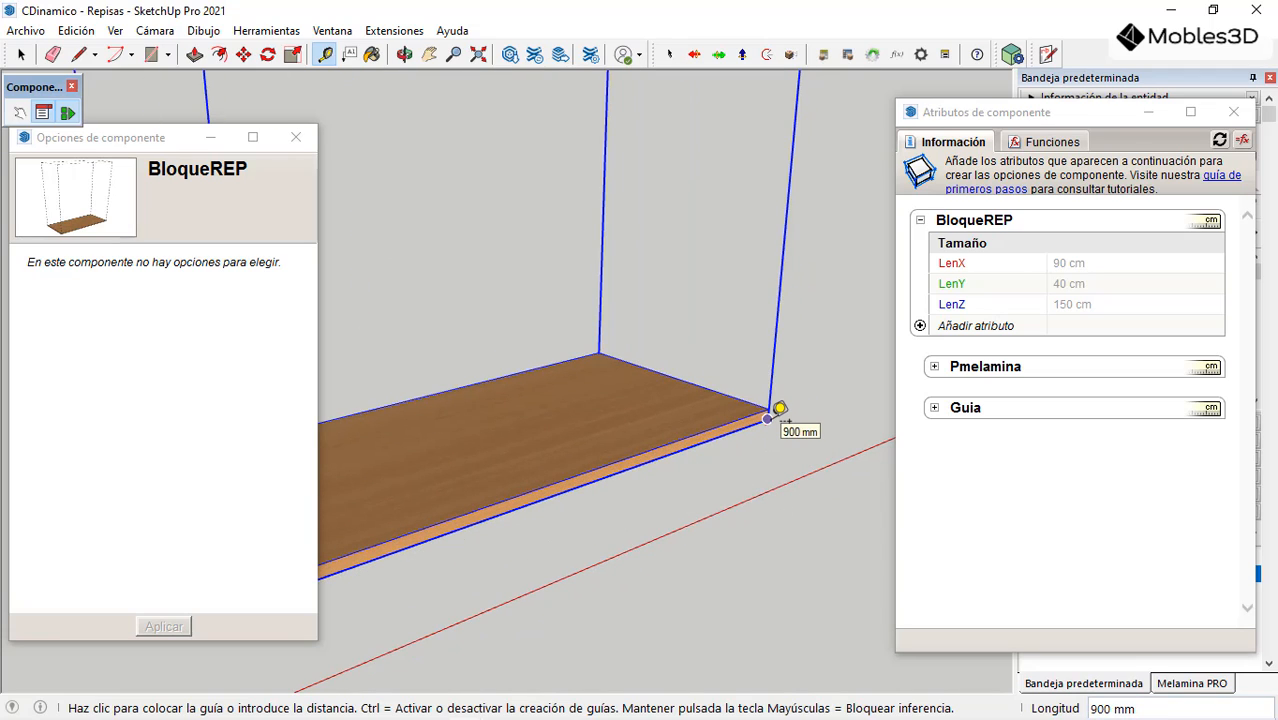
{"action": "scroll", "coordinate": [872, 437], "scroll_direction": "down", "scroll_amount": 1}
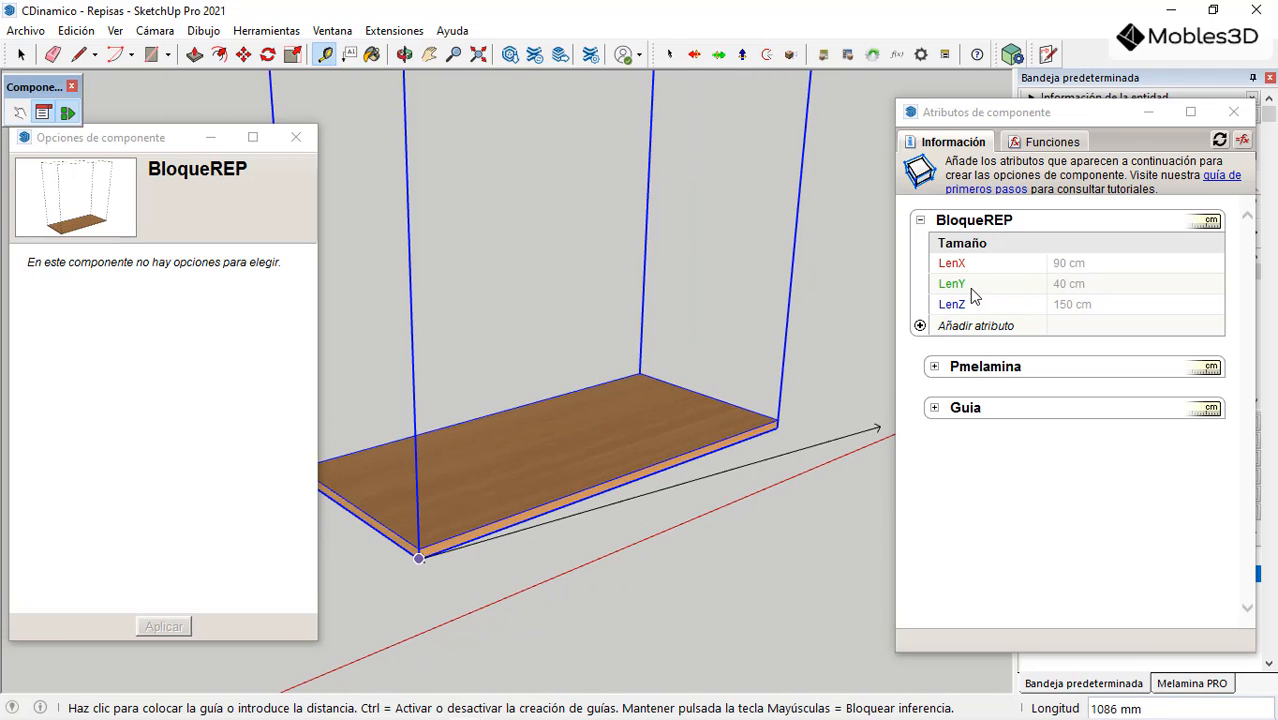
{"action": "scroll", "coordinate": [620, 519], "scroll_direction": "down", "scroll_amount": 2}
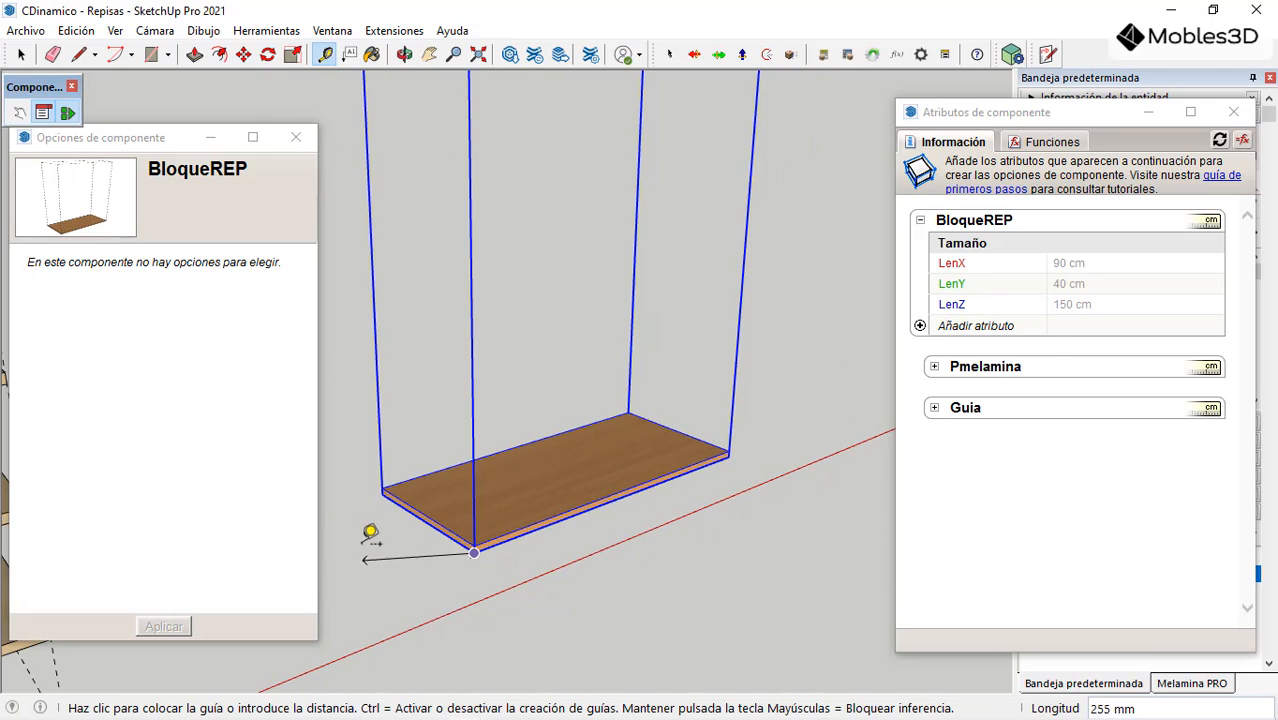
{"action": "scroll", "coordinate": [372, 522], "scroll_direction": "up", "scroll_amount": 3}
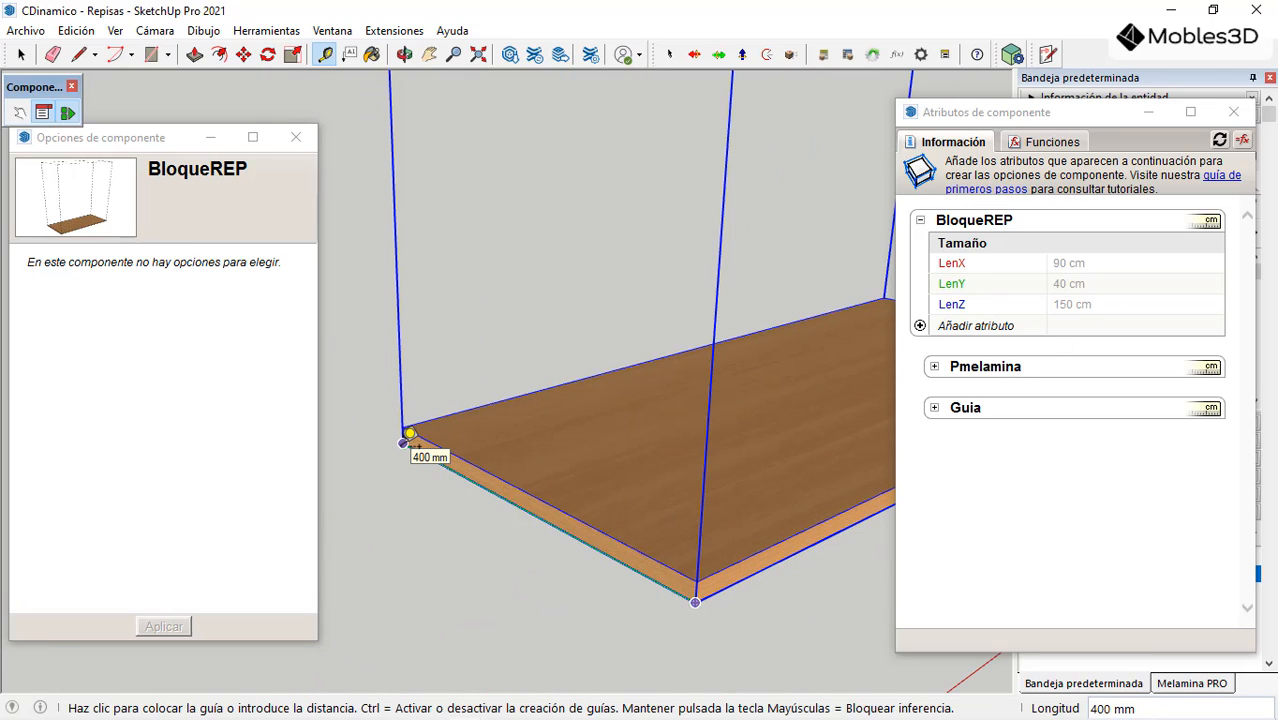
{"action": "scroll", "coordinate": [405, 440], "scroll_direction": "down", "scroll_amount": 4}
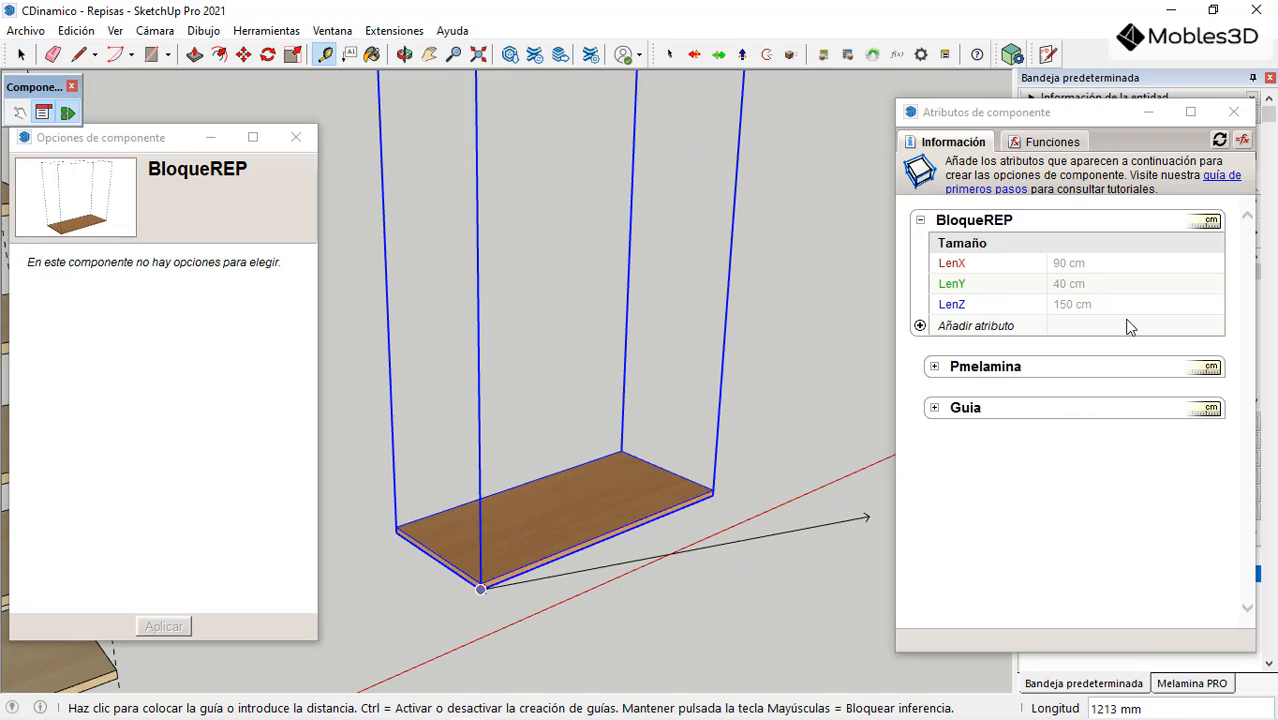
{"action": "scroll", "coordinate": [560, 530], "scroll_direction": "down", "scroll_amount": 5}
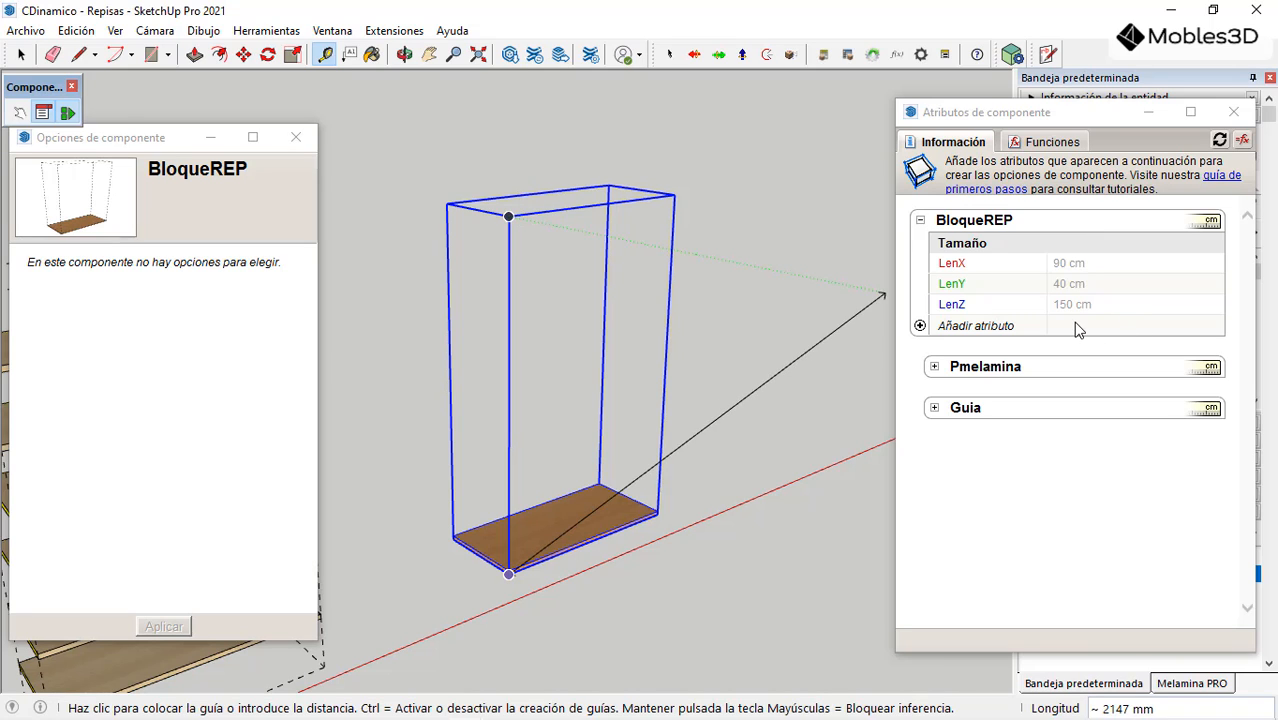
{"action": "left_click", "coordinate": [21, 54]}
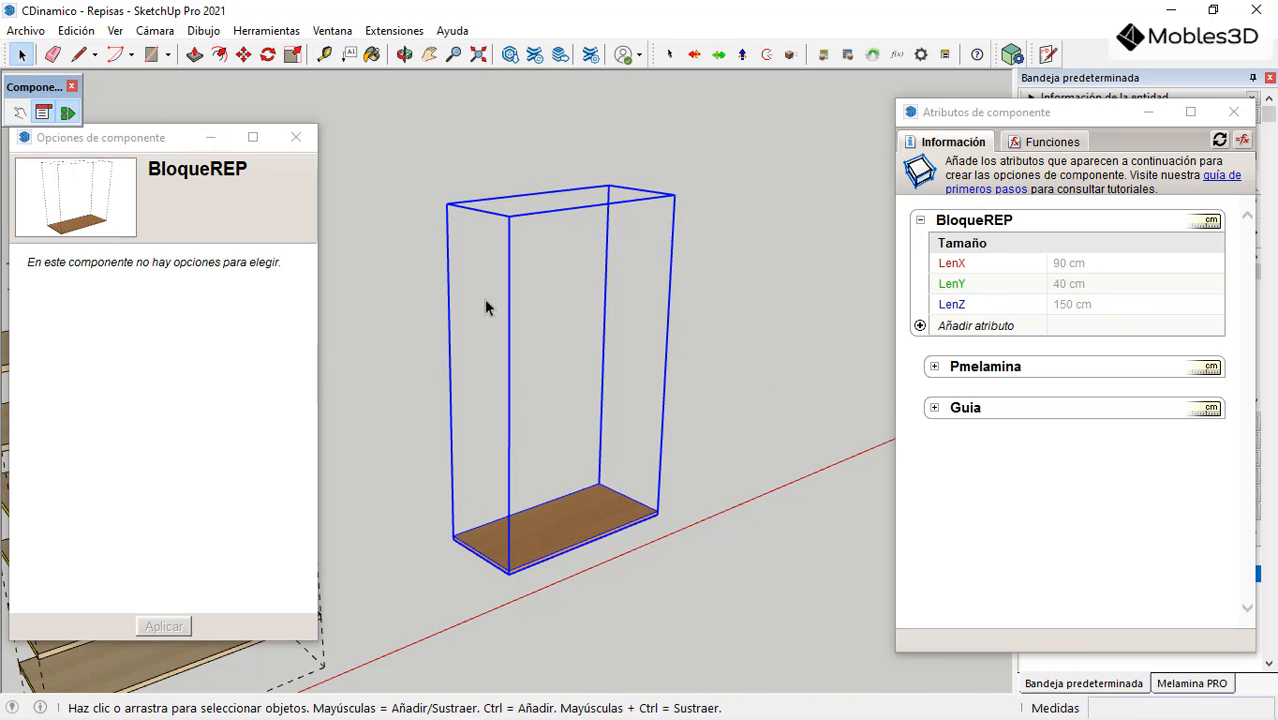
{"action": "scroll", "coordinate": [485, 300], "scroll_direction": "down", "scroll_amount": 1}
{"action": "scroll", "coordinate": [473, 513], "scroll_direction": "up", "scroll_amount": 2}
{"action": "middle_click_drag", "start_coordinate": [521, 484], "coordinate": [512, 481]}
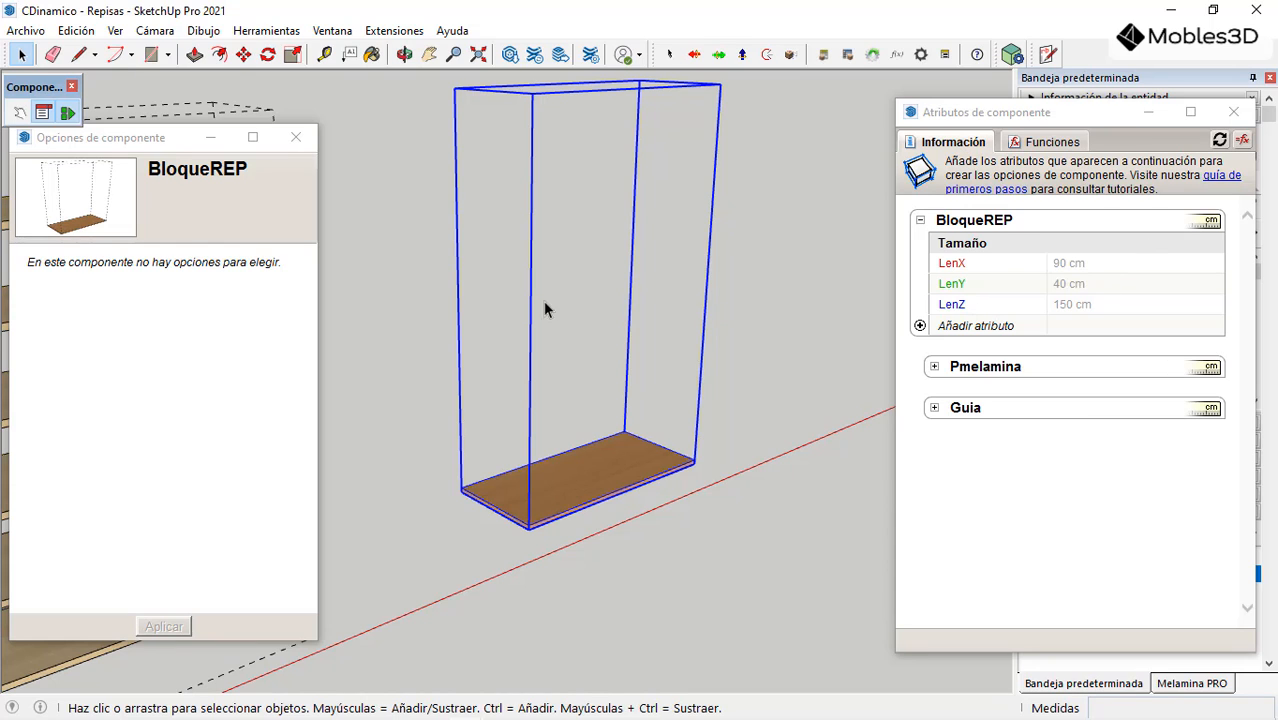
{"action": "left_click_drag", "start_coordinate": [88, 145], "coordinate": [100, 117]}
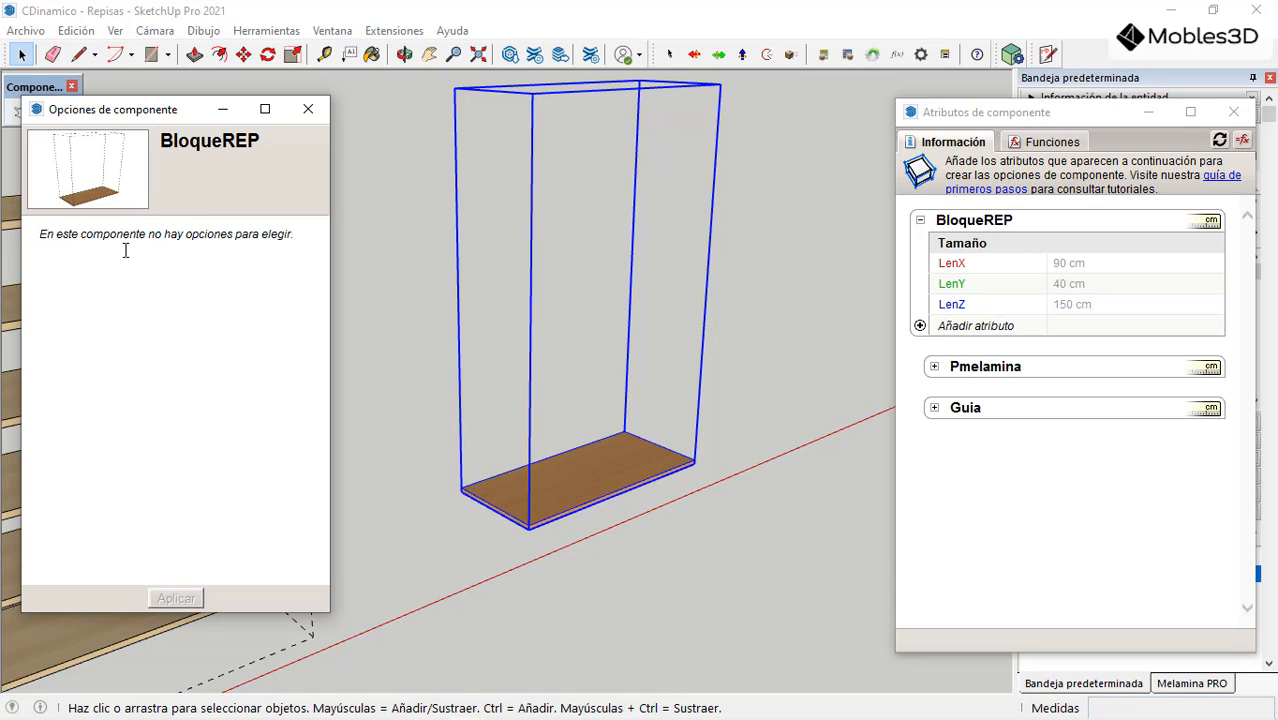
{"action": "left_click", "coordinate": [990, 263]}
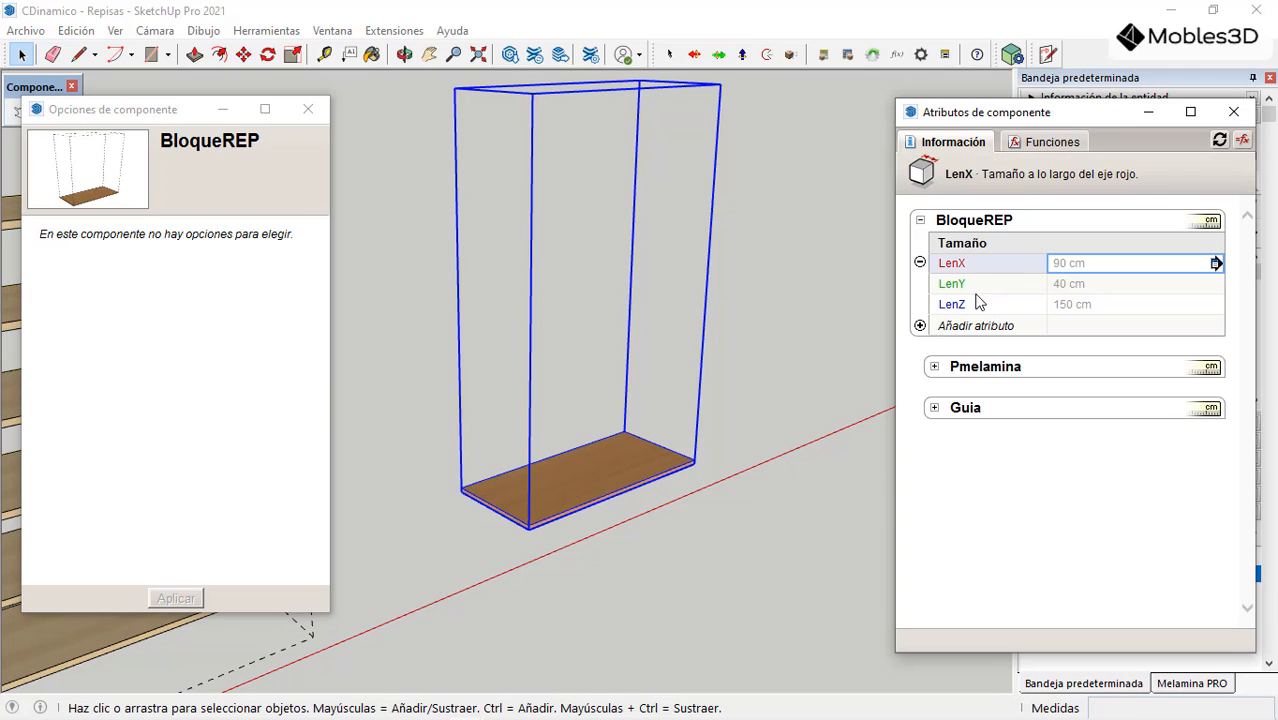
{"action": "left_click", "coordinate": [1216, 264]}
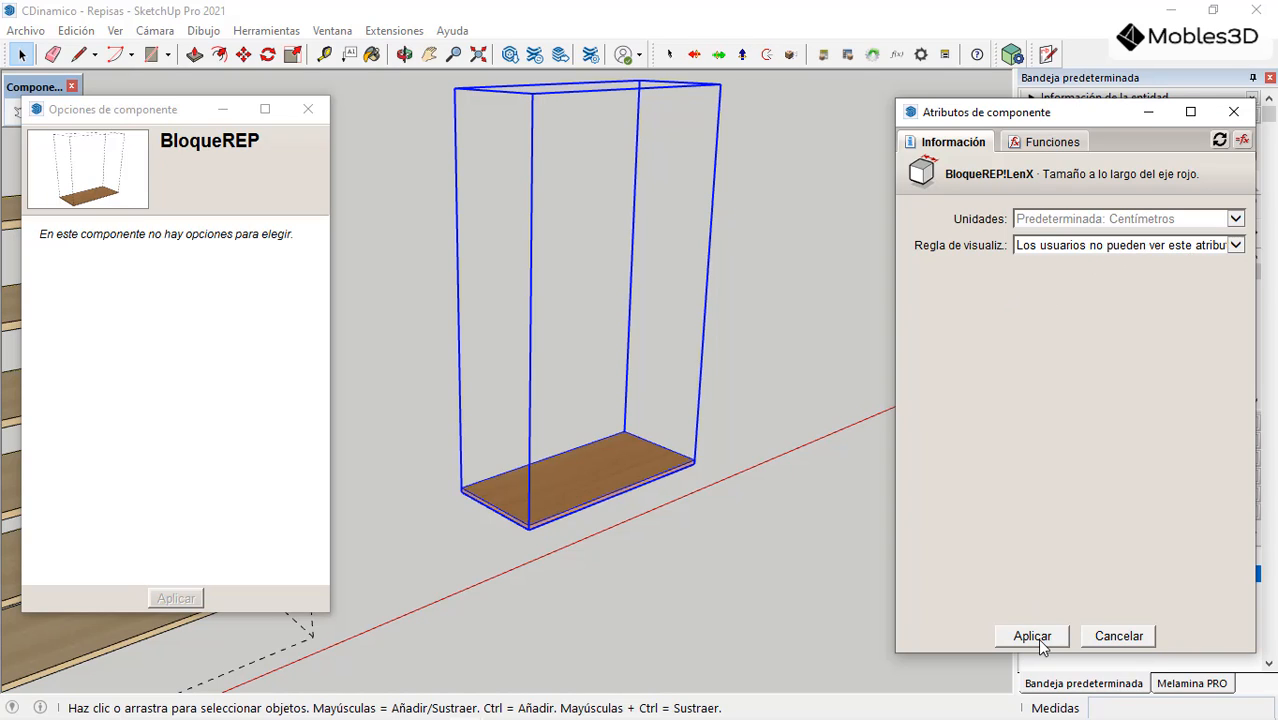
{"action": "left_click", "coordinate": [1119, 638]}
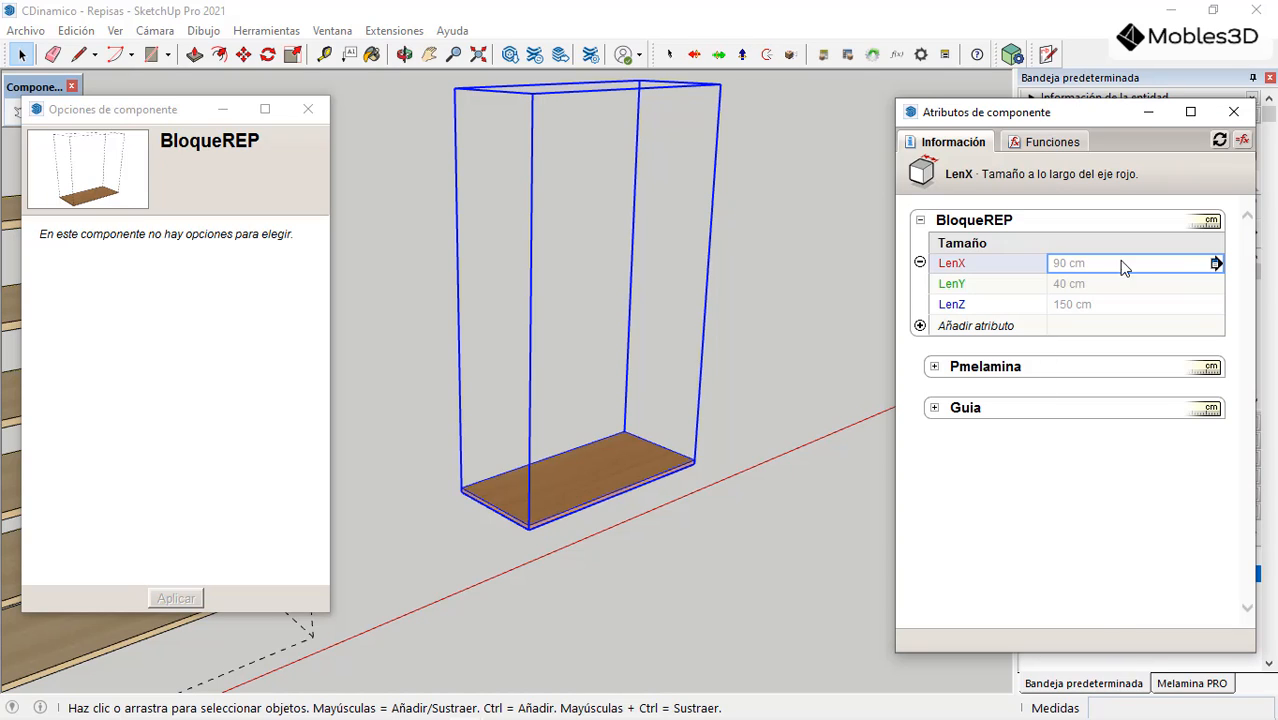
Step: Make BloqueREP's LenX attribute editable as text by users, labelled Anchura and displayed in millimetres
{"action": "left_click", "coordinate": [1217, 264]}
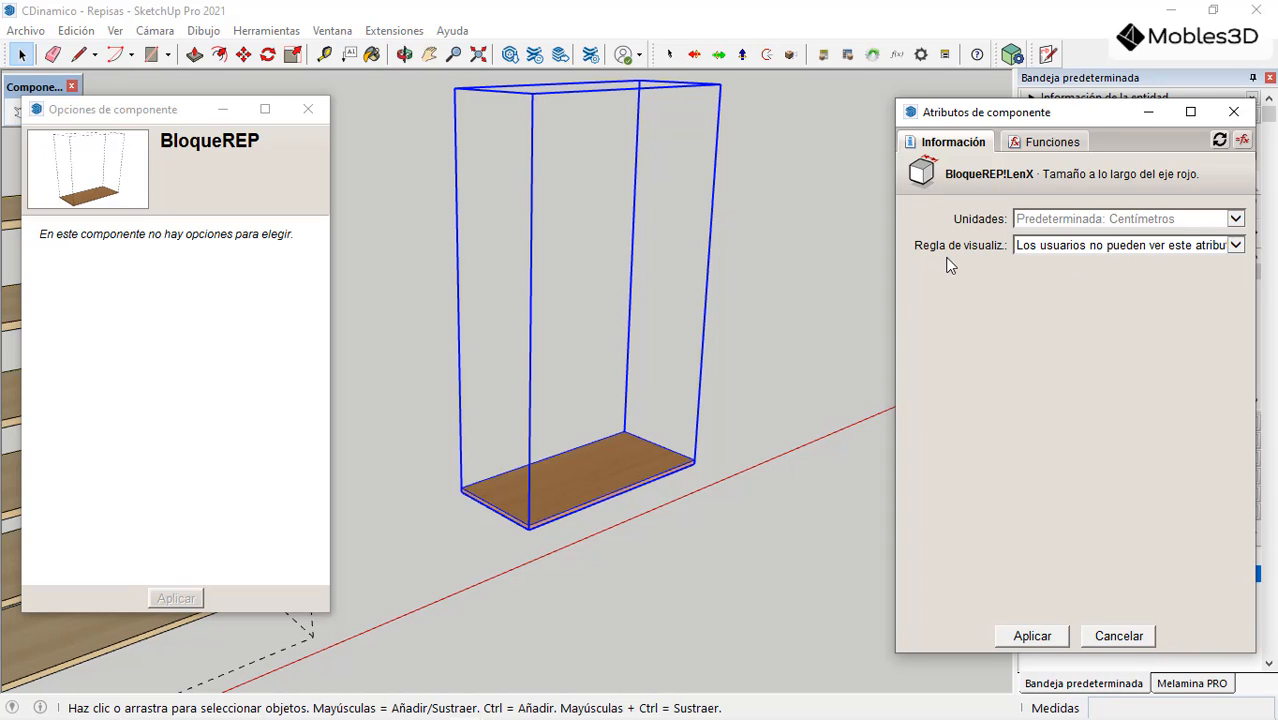
{"action": "left_click", "coordinate": [1236, 246]}
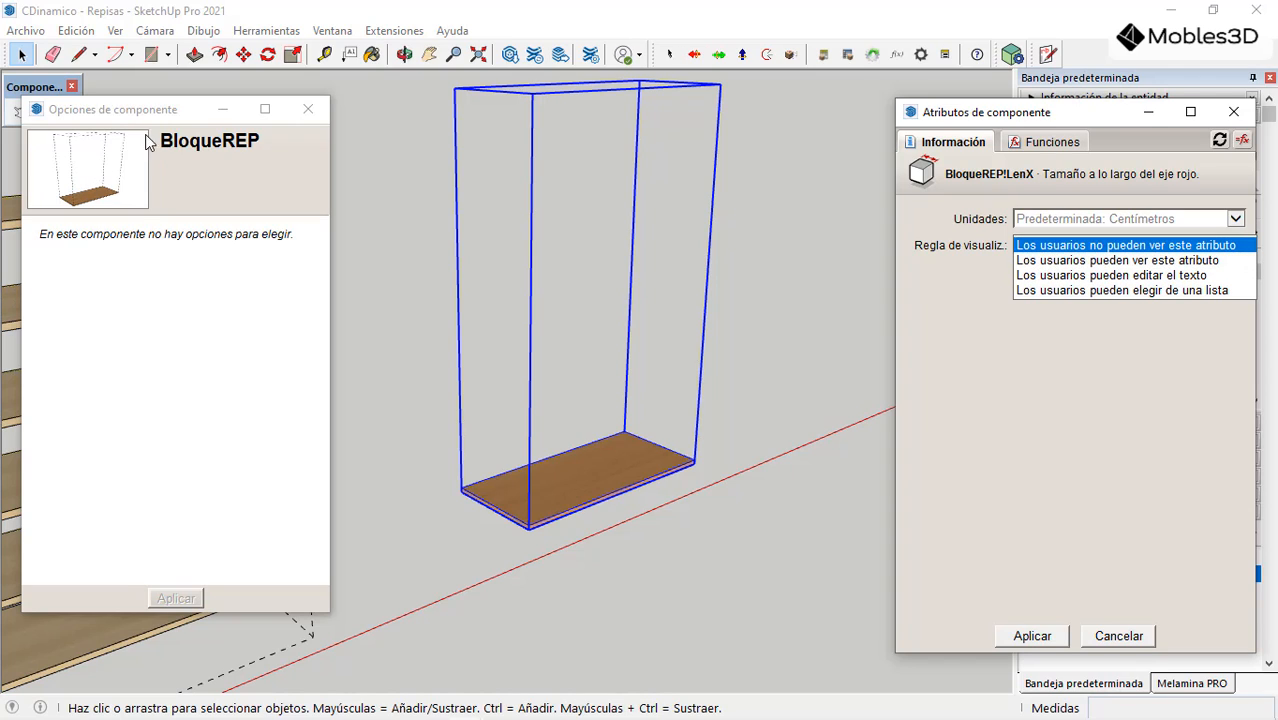
{"action": "left_click", "coordinate": [1163, 276]}
{"action": "left_click", "coordinate": [1043, 271]}
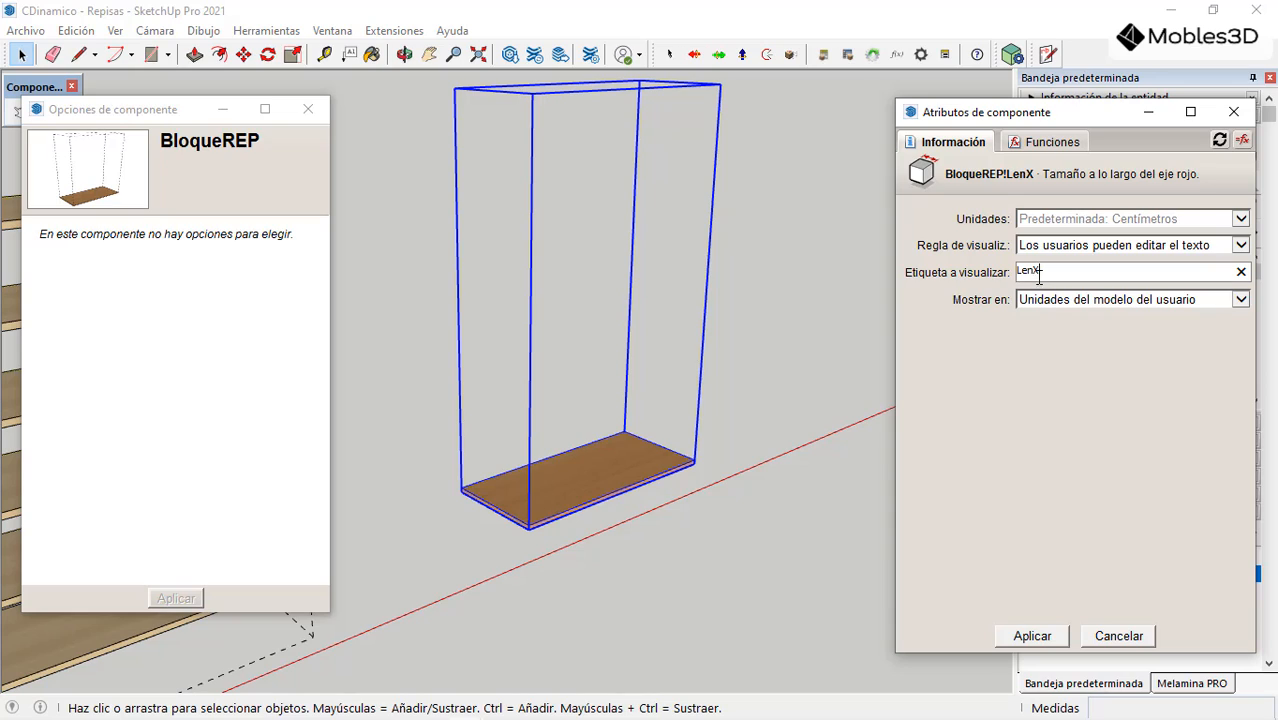
{"action": "left_click_drag", "start_coordinate": [1050, 273], "coordinate": [1003, 272]}
{"action": "type", "text": "Anchura"}
{"action": "left_click", "coordinate": [1049, 304]}
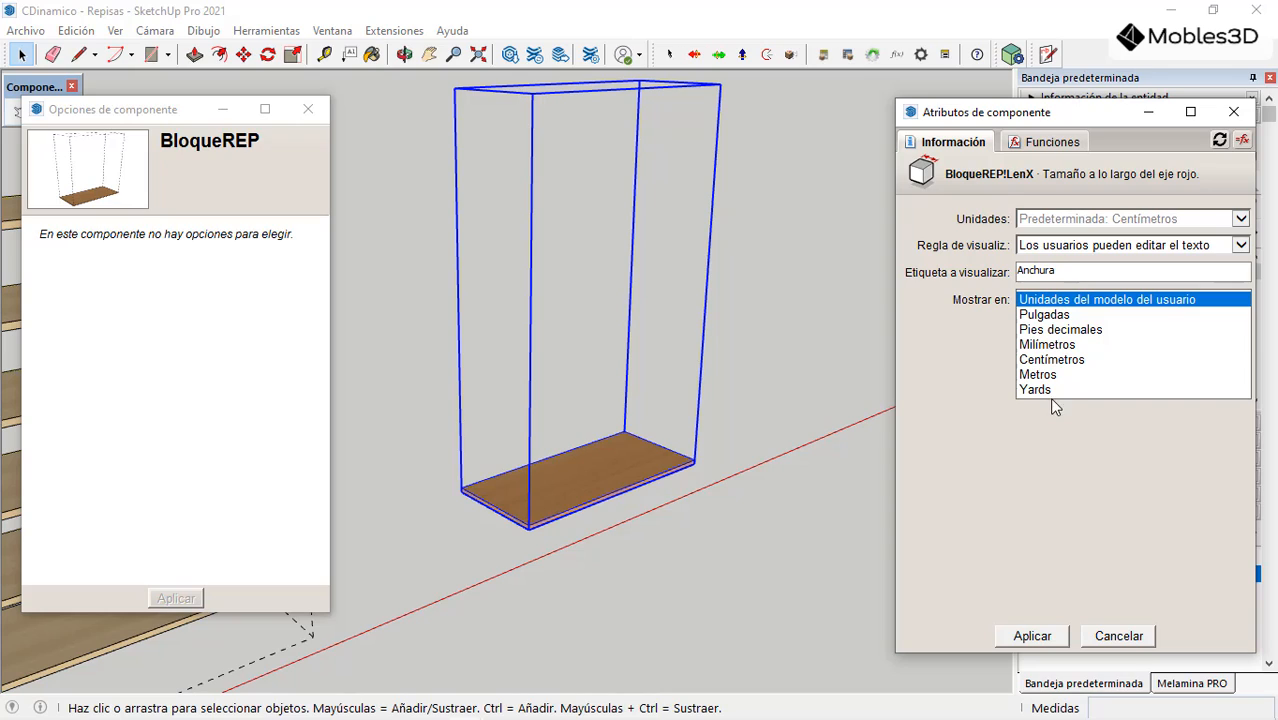
{"action": "left_click", "coordinate": [1049, 344]}
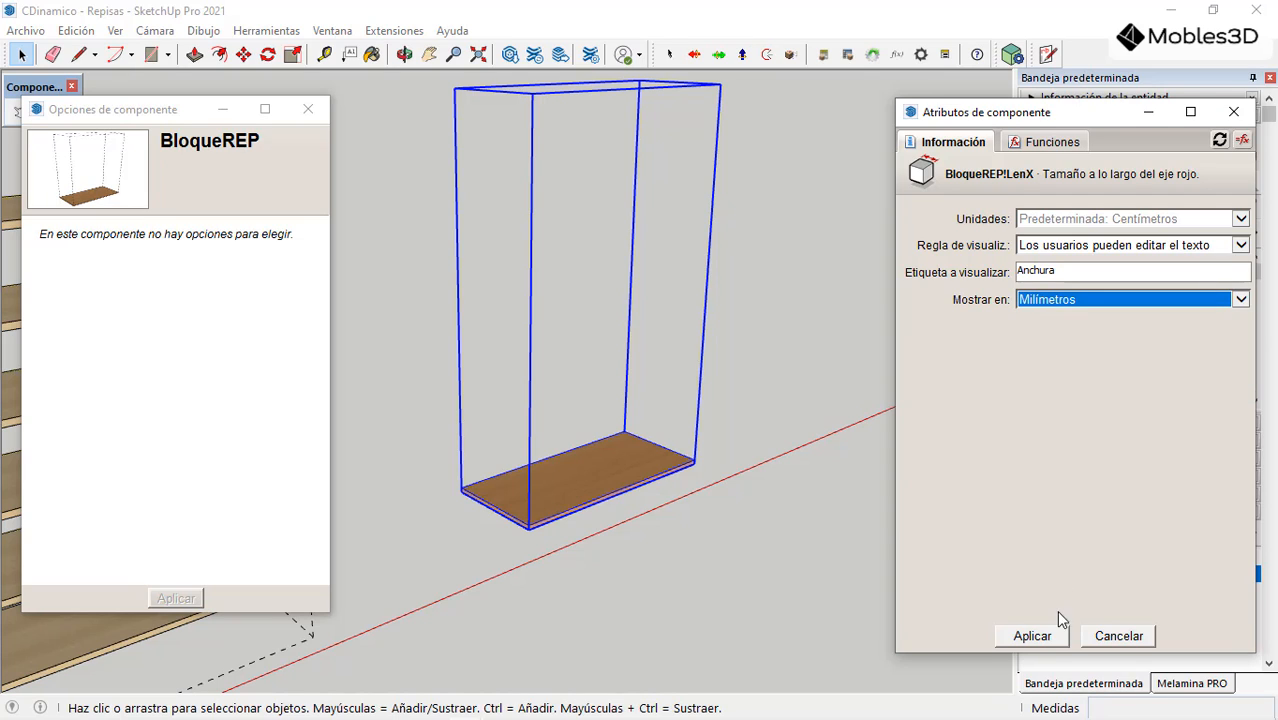
{"action": "left_click", "coordinate": [1057, 636]}
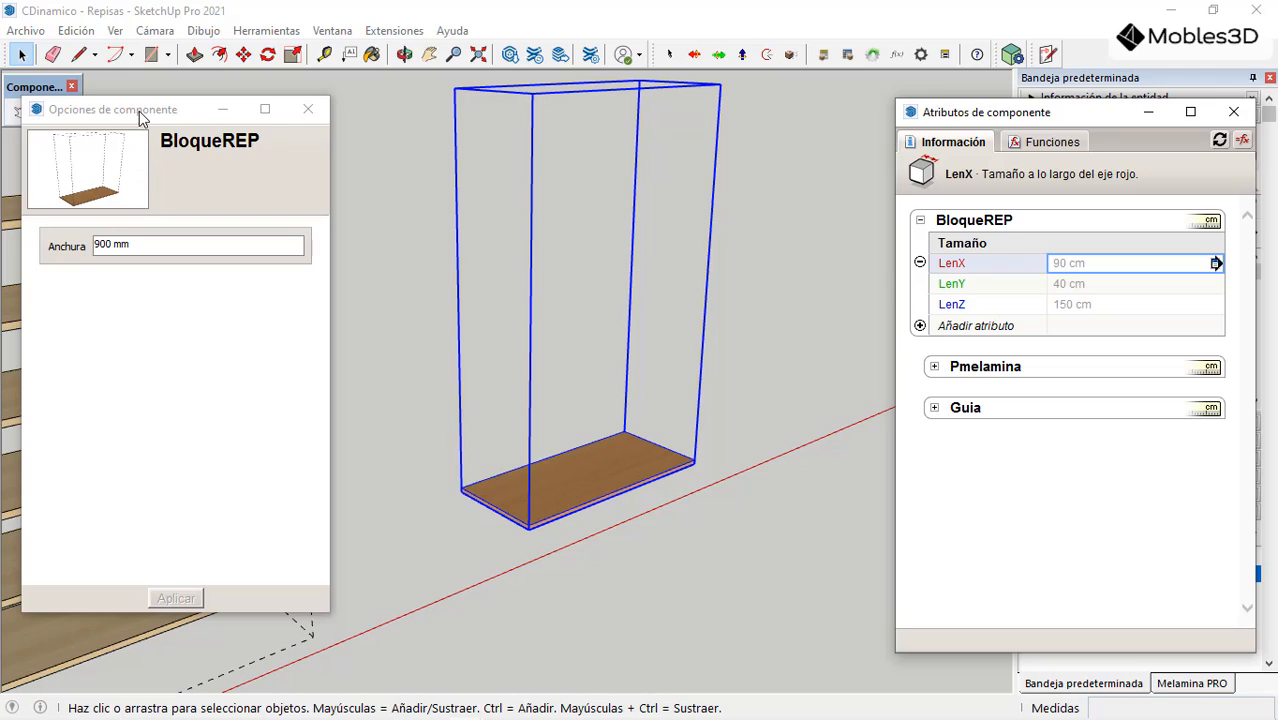
{"action": "left_click_drag", "start_coordinate": [141, 118], "coordinate": [165, 120]}
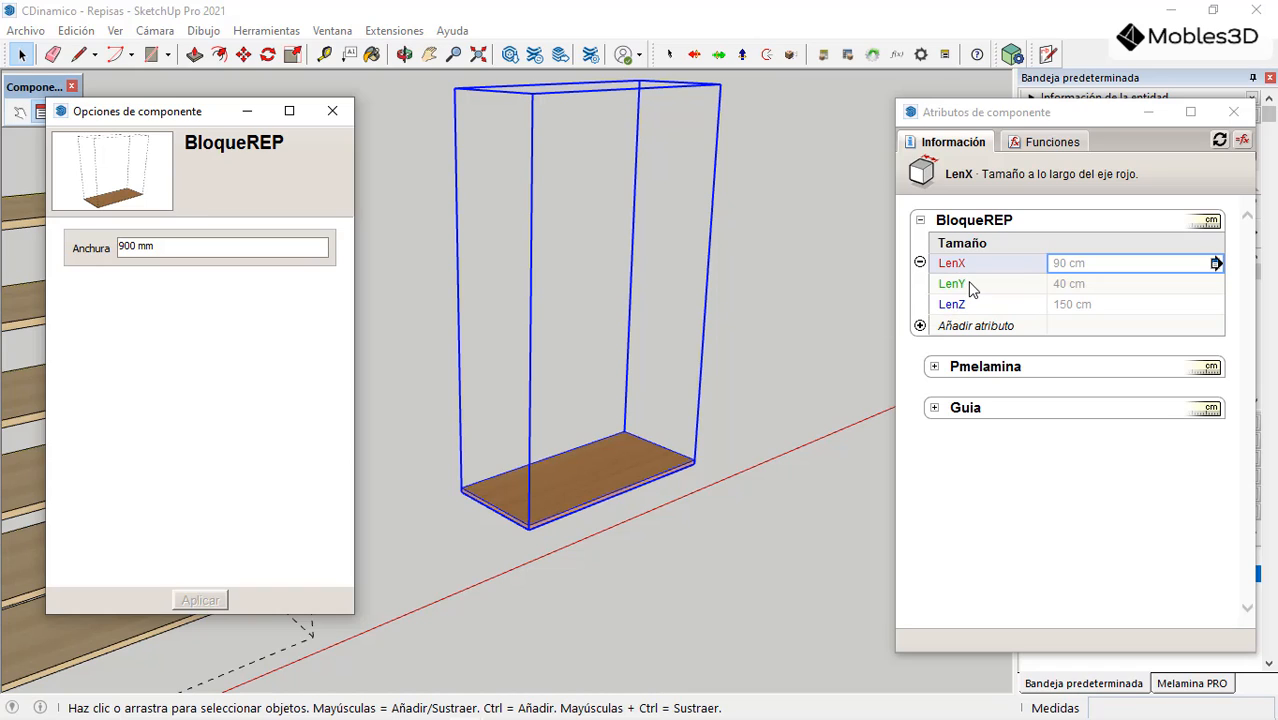
Step: Make BloqueREP's LenY attribute editable as text by users, labelled Profundidad and displayed in millimetres
{"action": "left_click", "coordinate": [971, 288]}
{"action": "left_click", "coordinate": [1216, 284]}
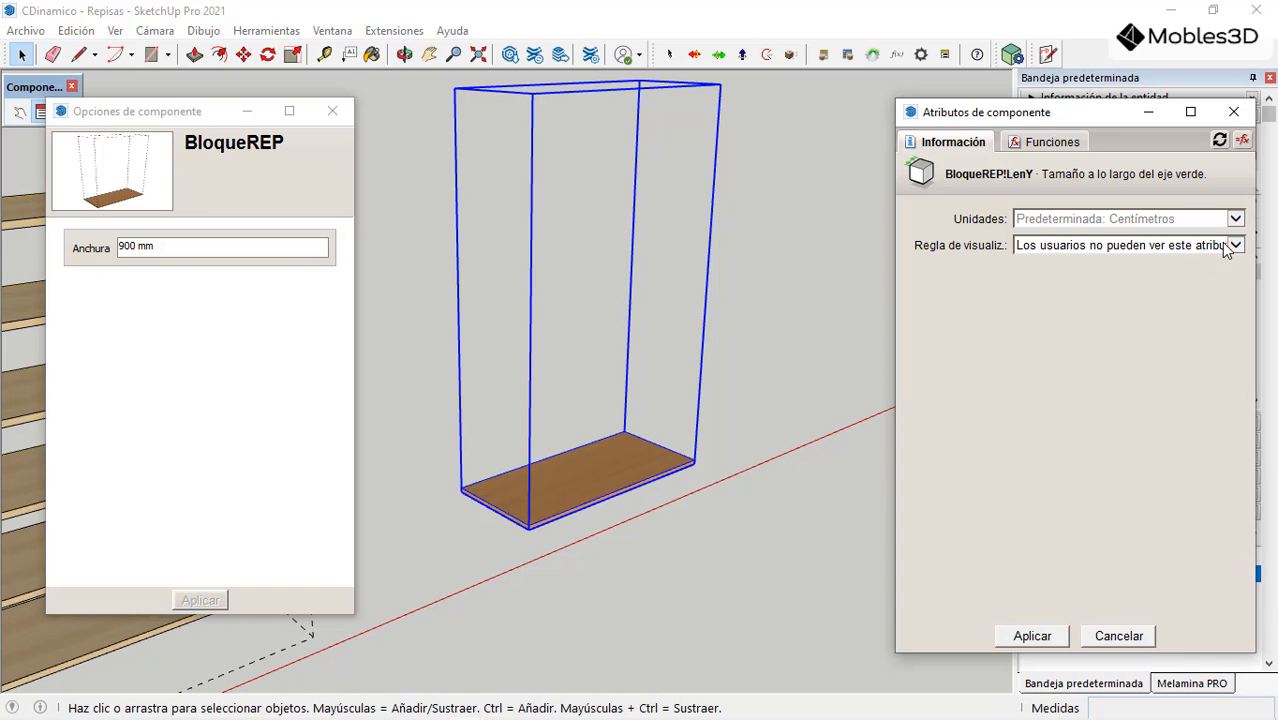
{"action": "left_click", "coordinate": [1227, 247]}
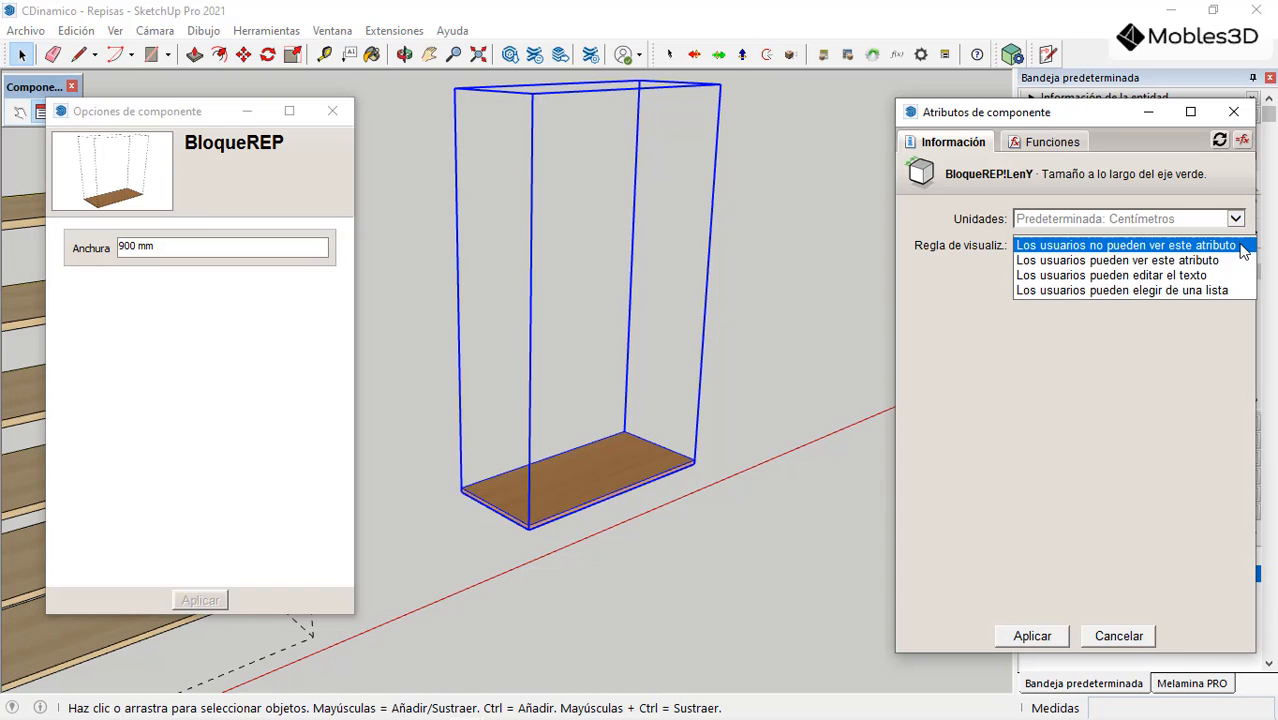
{"action": "left_click", "coordinate": [1128, 275]}
{"action": "key", "text": "Tab"}
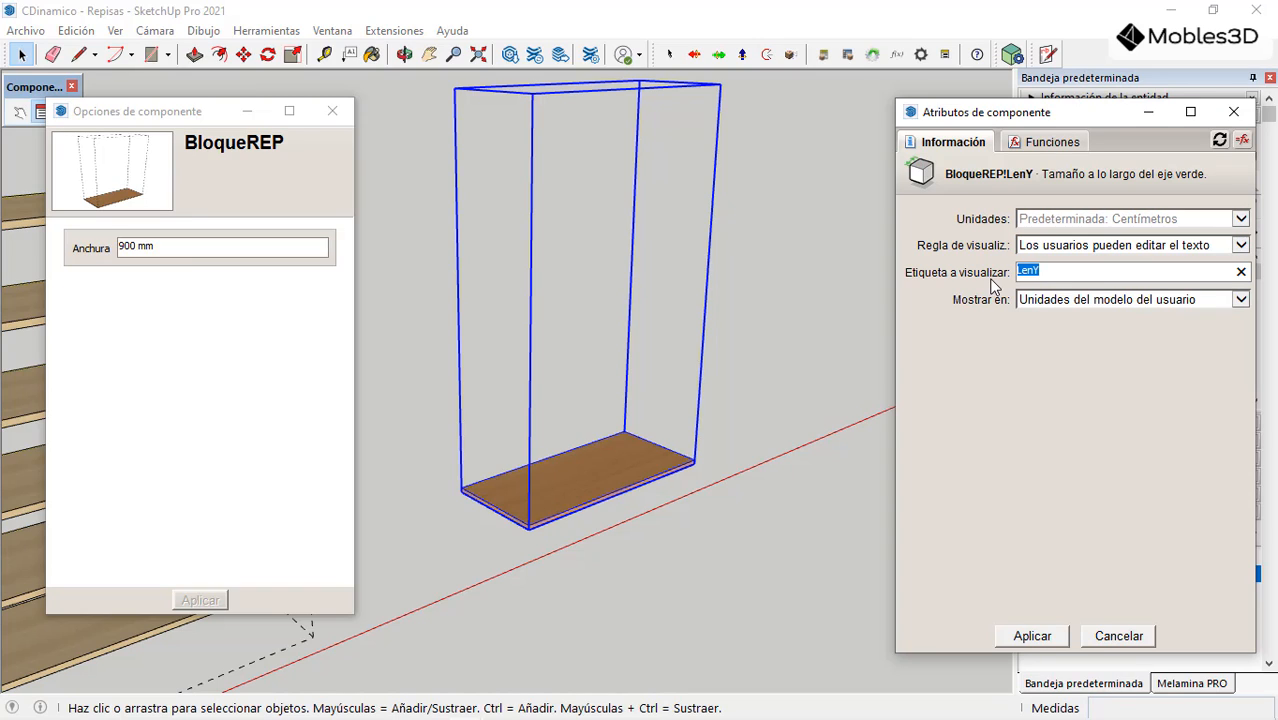
{"action": "type", "text": "Profundidad"}
{"action": "left_click", "coordinate": [1033, 303]}
{"action": "left_click", "coordinate": [1048, 345]}
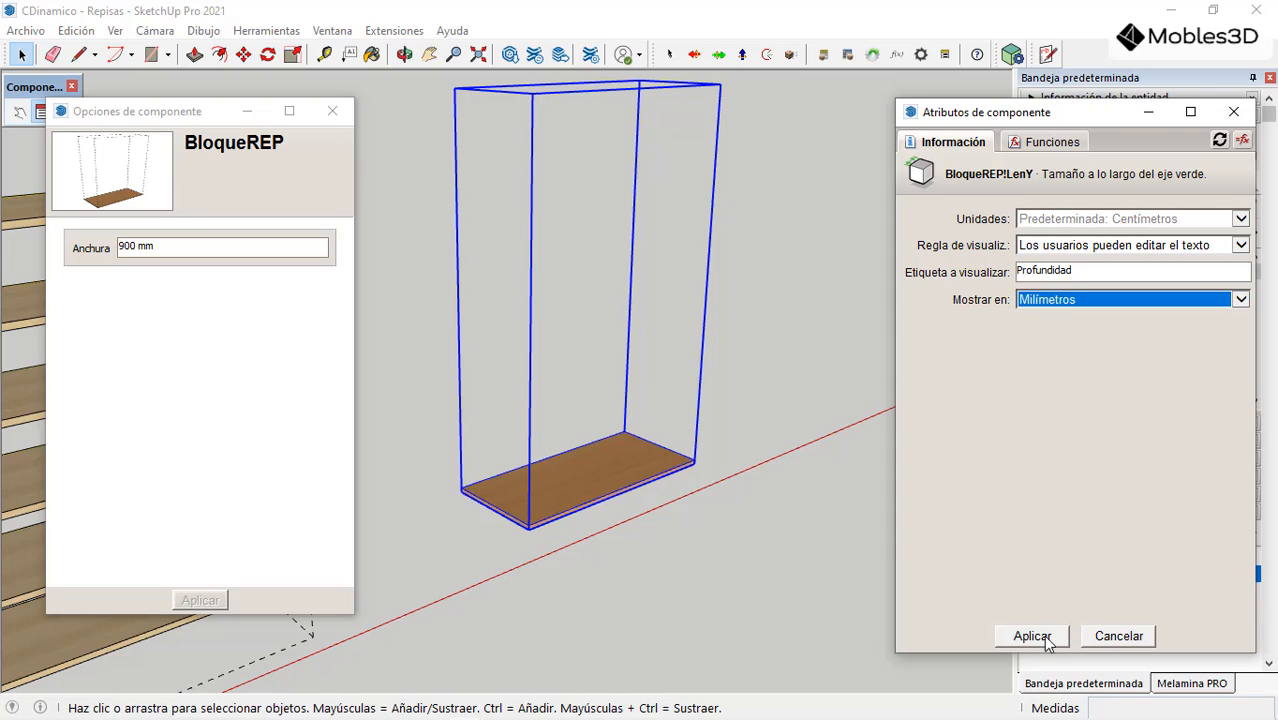
{"action": "left_click", "coordinate": [1038, 638]}
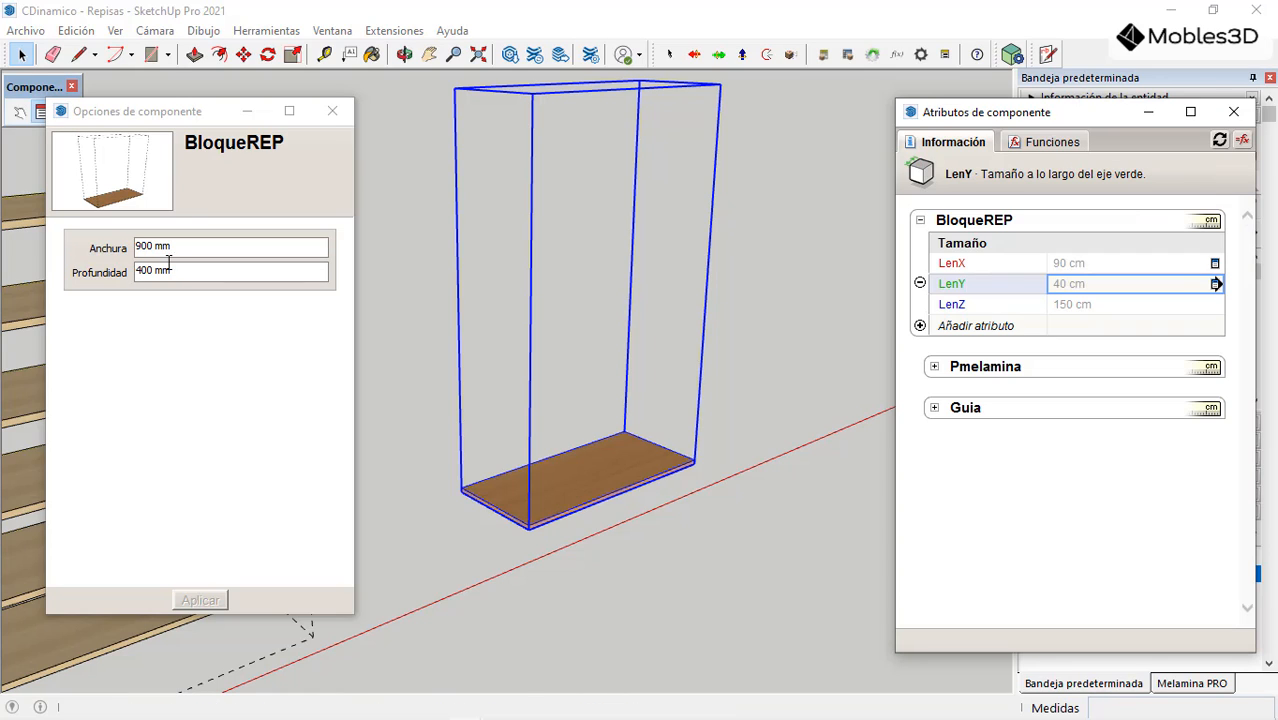
Step: Make BloqueREP's LenZ attribute editable as text by users, labelled Altura and displayed in millimetres
{"action": "left_click", "coordinate": [1200, 309]}
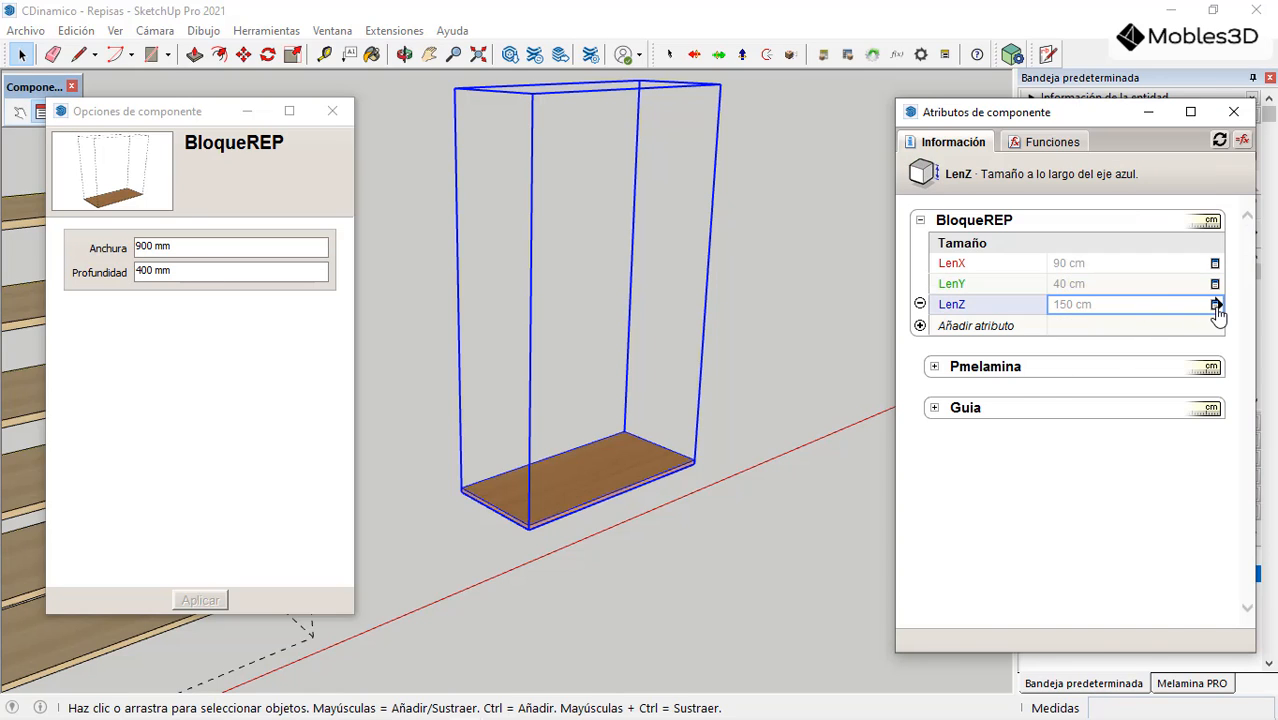
{"action": "left_click", "coordinate": [1215, 305]}
{"action": "left_click", "coordinate": [1236, 246]}
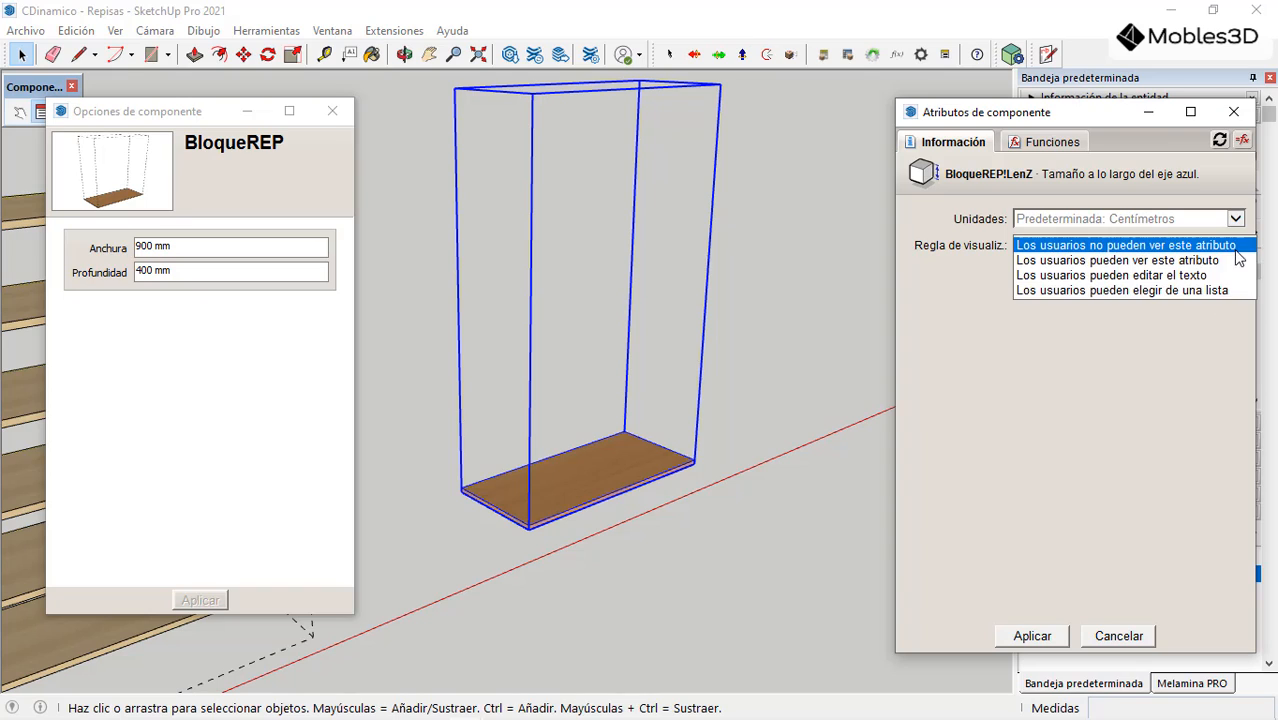
{"action": "left_click", "coordinate": [1117, 275]}
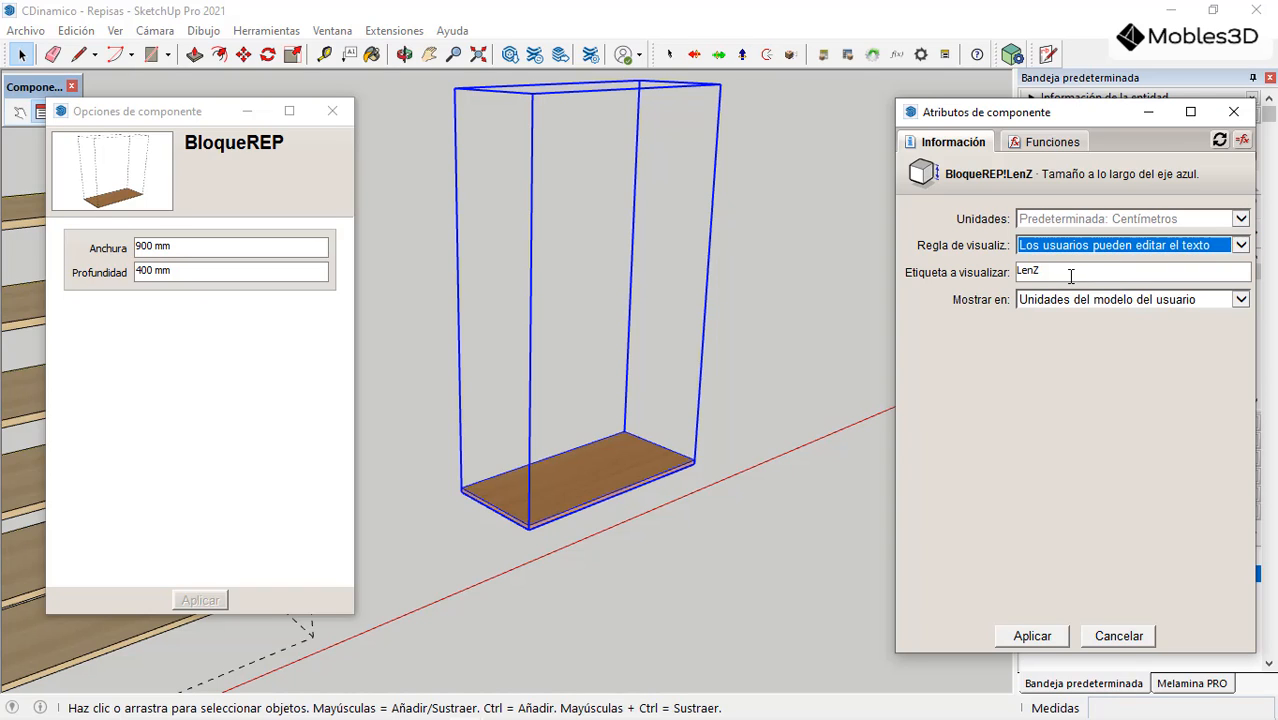
{"action": "left_click_drag", "start_coordinate": [1068, 277], "coordinate": [1008, 278]}
{"action": "type", "text": "Altura"}
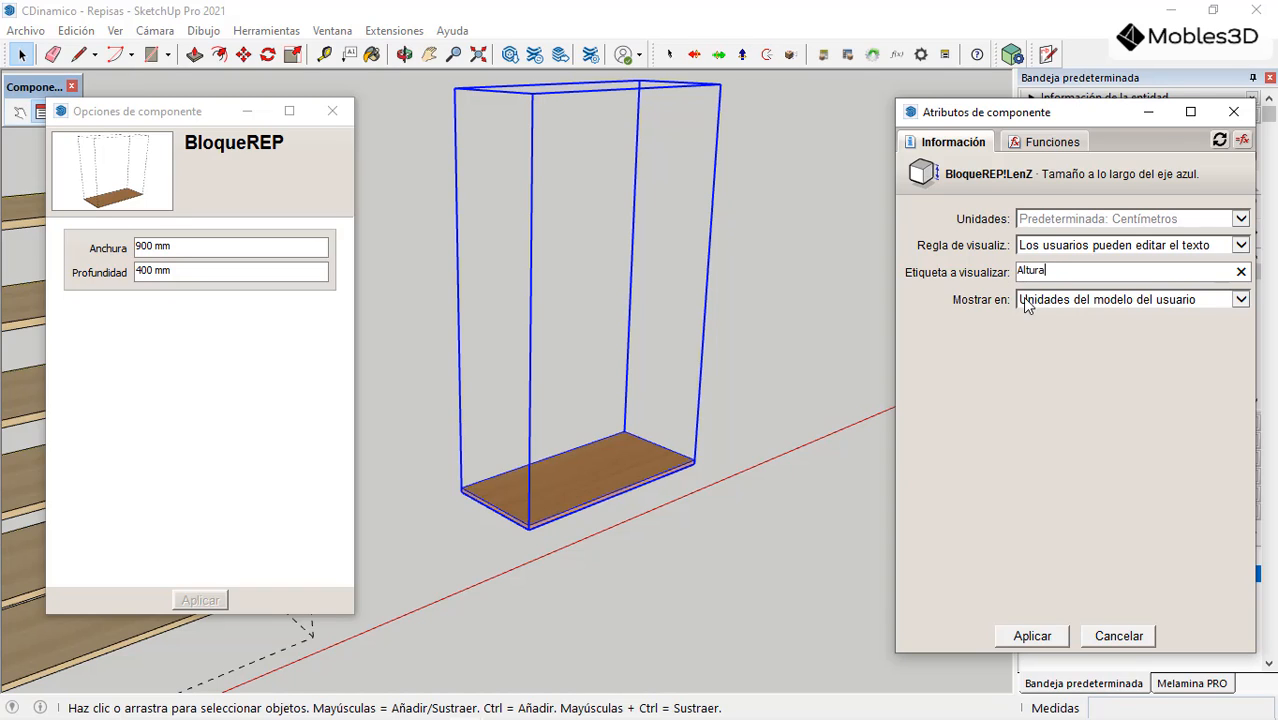
{"action": "left_click", "coordinate": [1026, 300]}
{"action": "left_click", "coordinate": [1045, 343]}
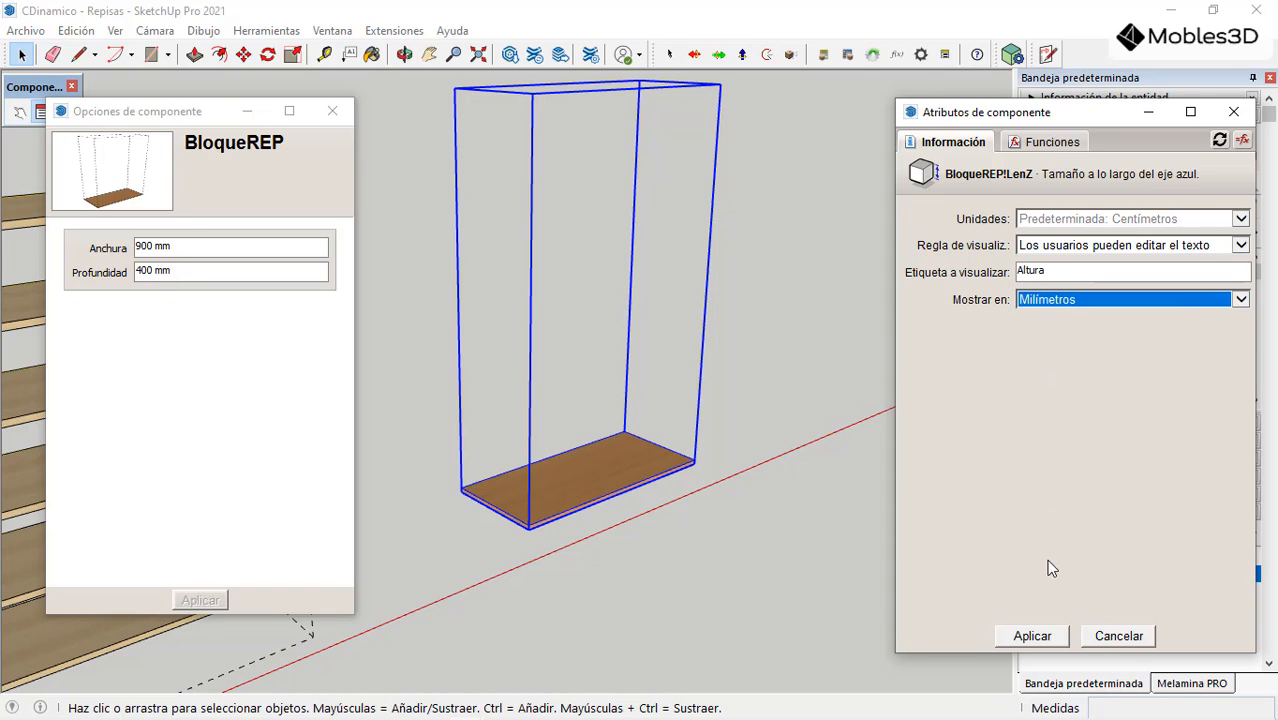
{"action": "left_click", "coordinate": [1031, 636]}
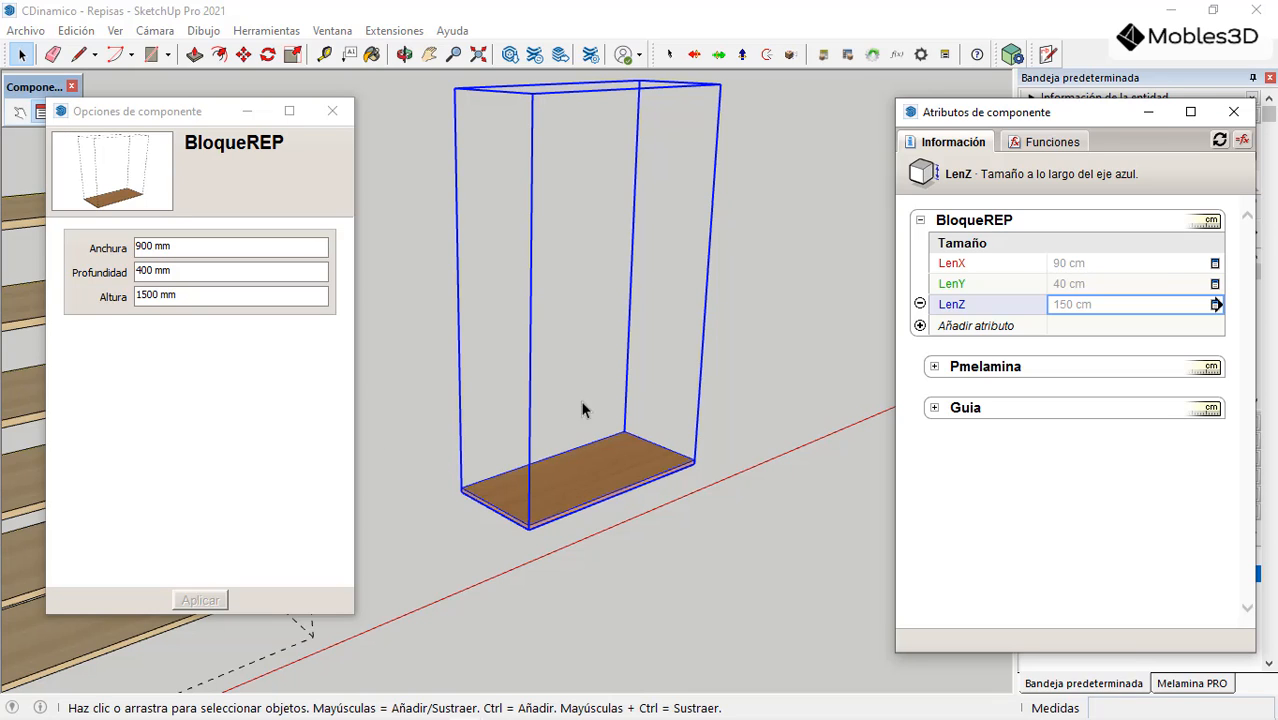
Step: Try out BloqueREP's component options by setting Anchura to 1200 mm
{"action": "left_click_drag", "start_coordinate": [138, 118], "coordinate": [116, 109]}
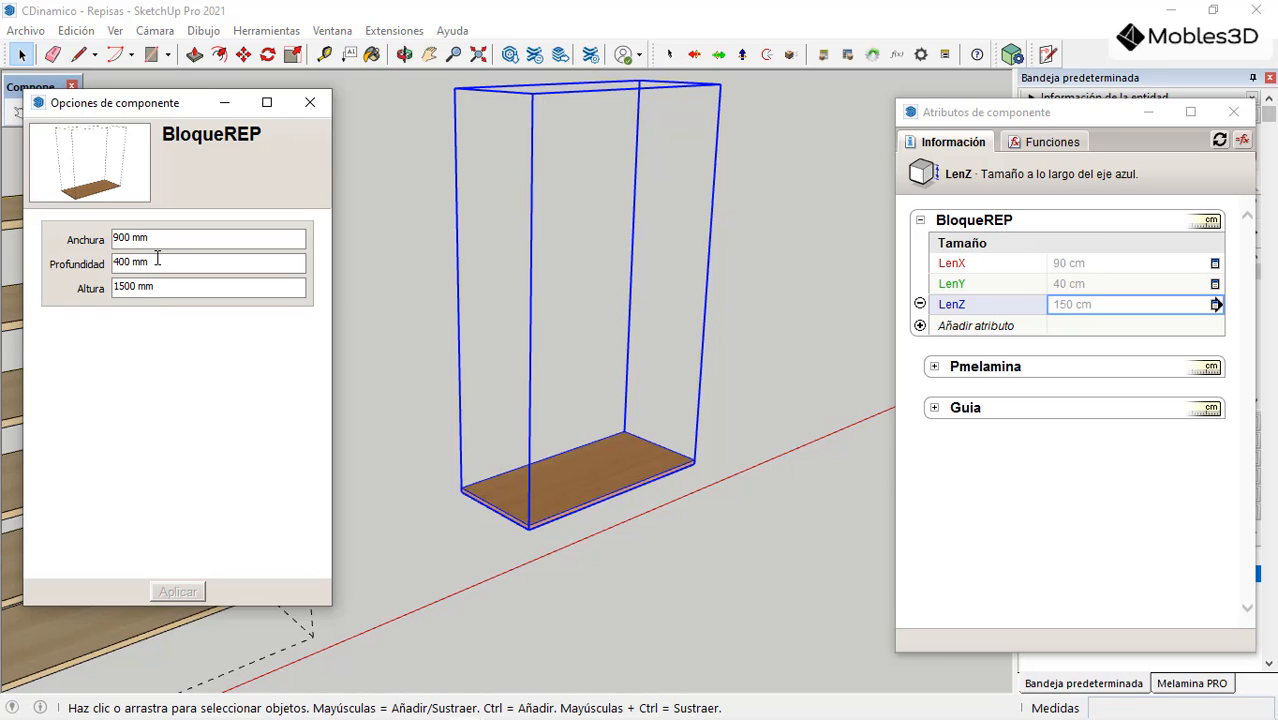
{"action": "left_click", "coordinate": [126, 238]}
{"action": "type", "text": "1200"}
{"action": "left_click", "coordinate": [126, 261]}
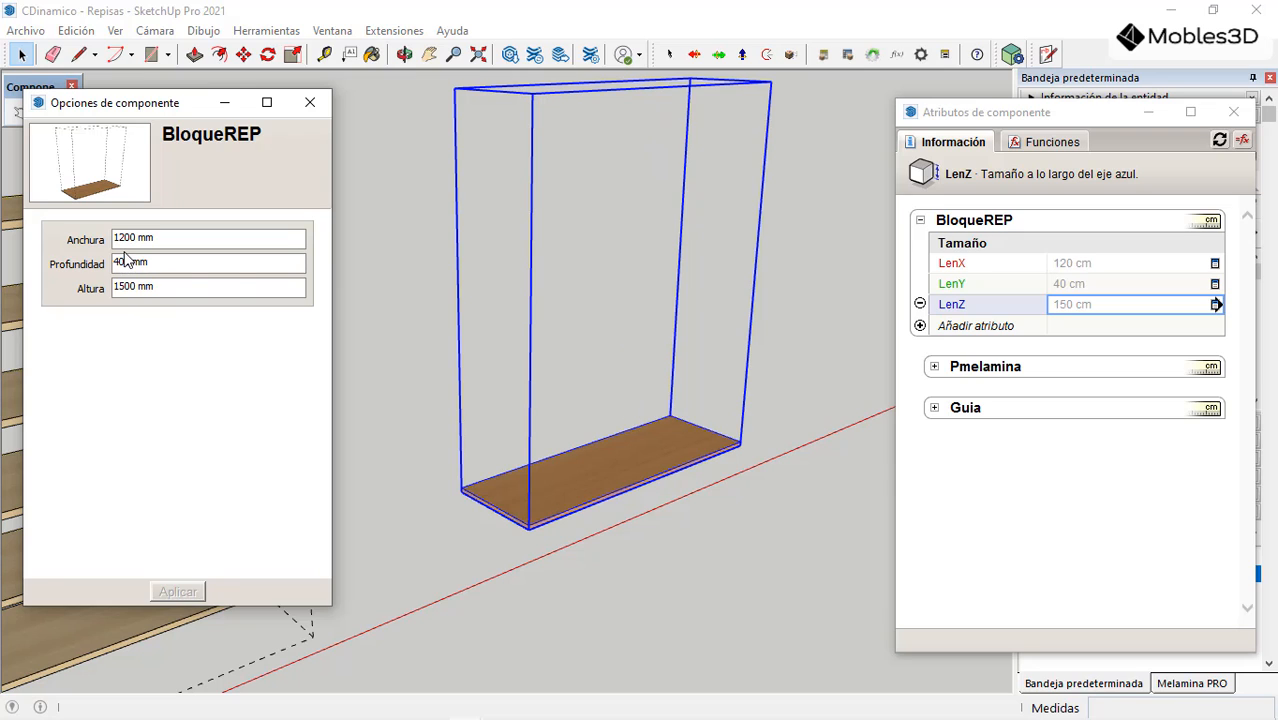
Step: Set Anchura to 800 mm in BloqueREP's component options
{"action": "middle_click_drag", "start_coordinate": [528, 398], "coordinate": [556, 486]}
{"action": "left_click_drag", "start_coordinate": [224, 243], "coordinate": [99, 243]}
{"action": "type", "text": "800"}
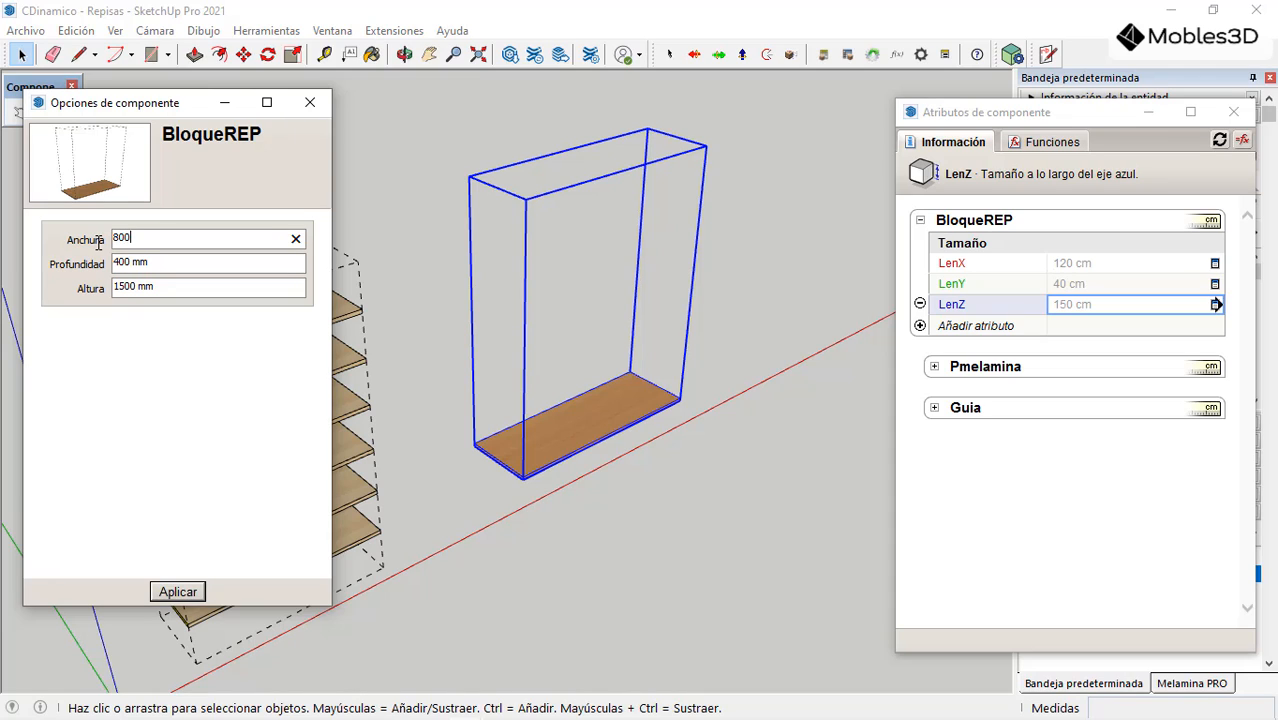
{"action": "key", "text": "Return"}
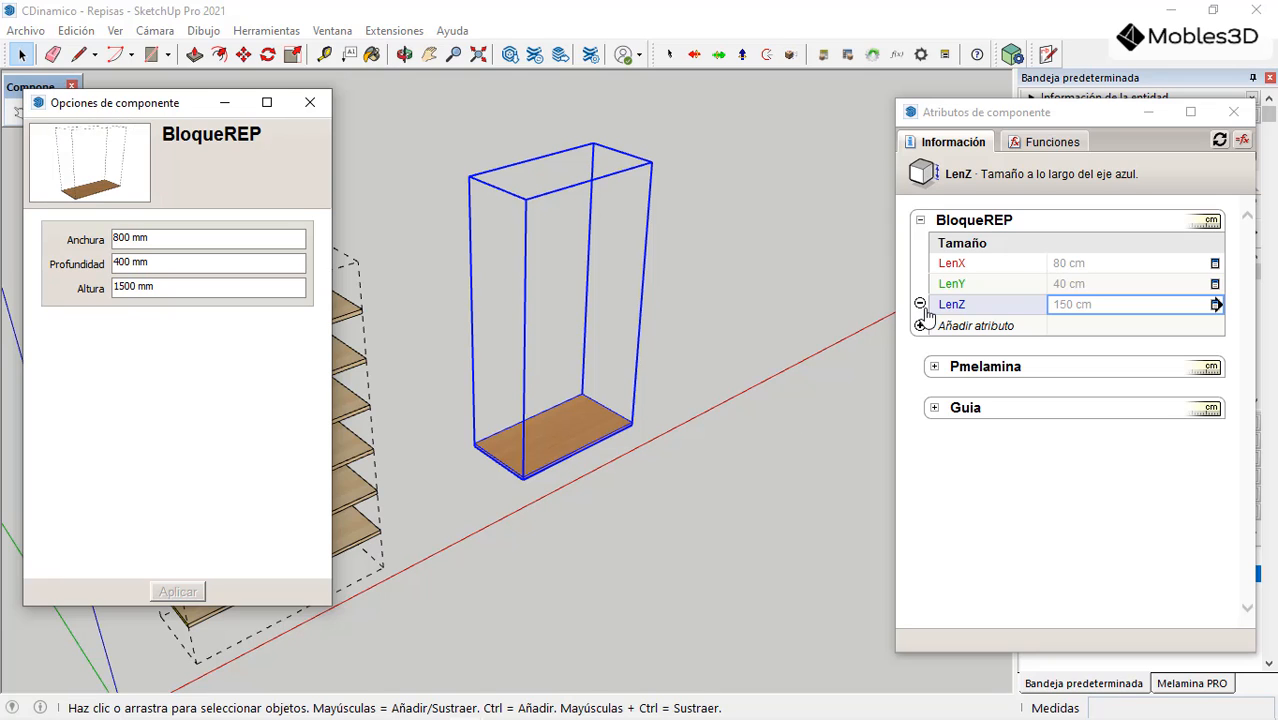
Step: Add a custom attribute named a_espesor to BloqueREP for the board thickness
{"action": "scroll", "coordinate": [700, 438], "scroll_direction": "down", "scroll_amount": 3}
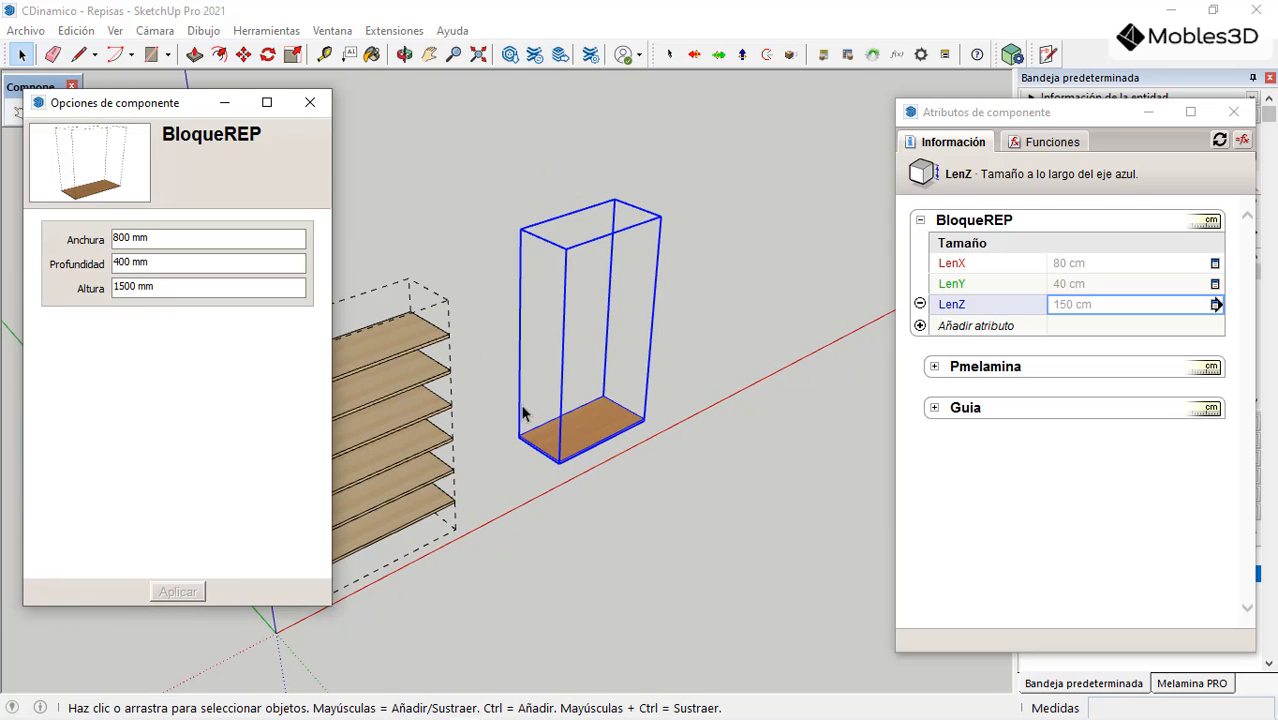
{"action": "scroll", "coordinate": [521, 404], "scroll_direction": "up", "scroll_amount": 4}
{"action": "middle_click_drag", "start_coordinate": [603, 444], "coordinate": [585, 375]}
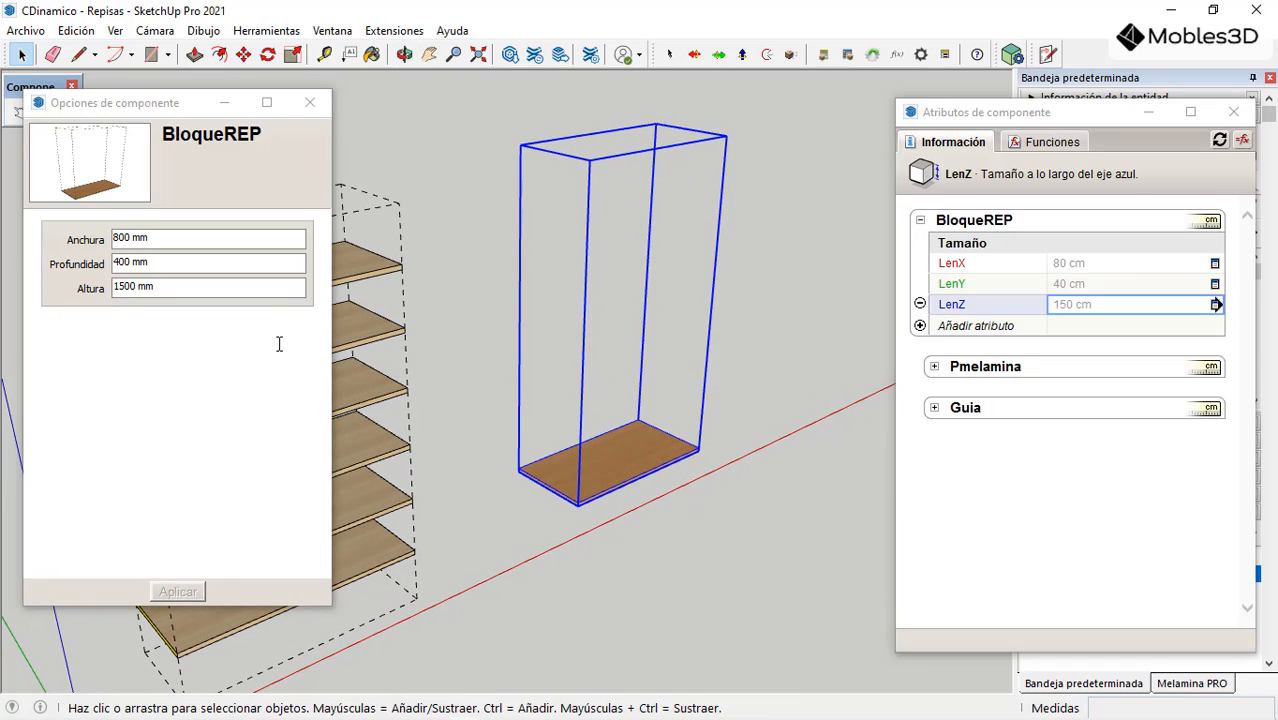
{"action": "scroll", "coordinate": [613, 512], "scroll_direction": "up", "scroll_amount": 3}
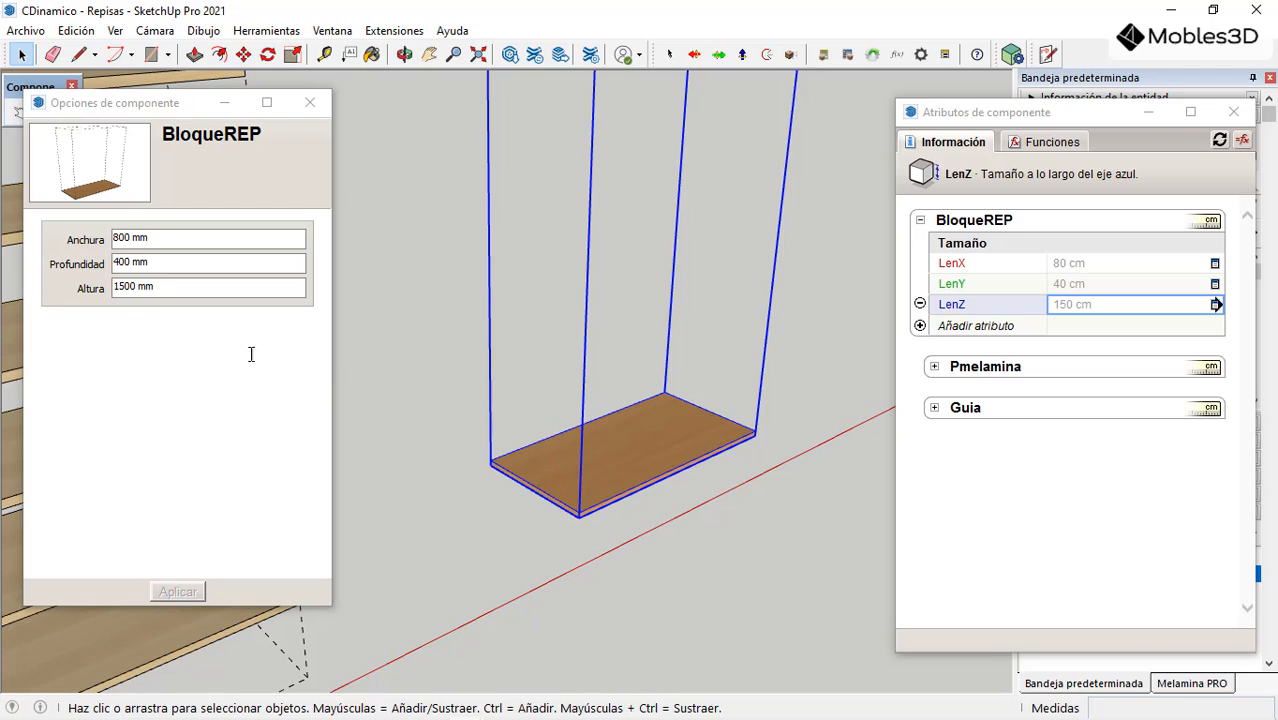
{"action": "scroll", "coordinate": [566, 520], "scroll_direction": "up", "scroll_amount": 4}
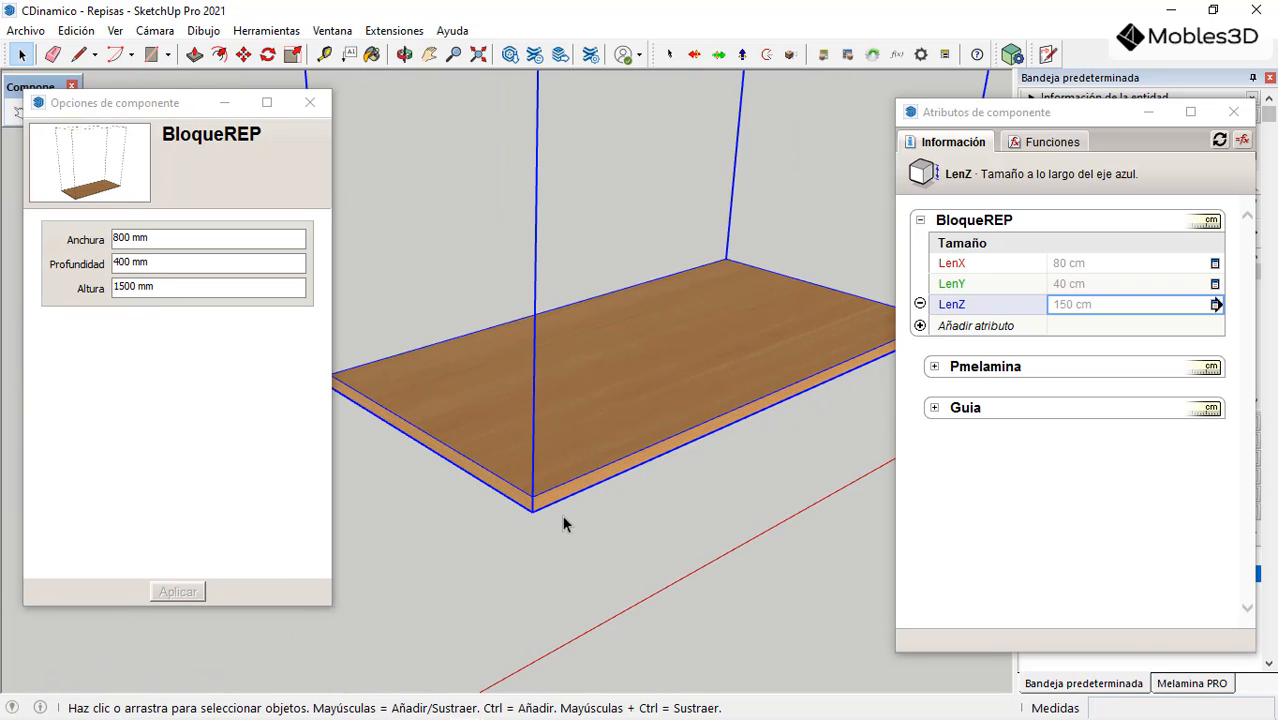
{"action": "left_click", "coordinate": [919, 326]}
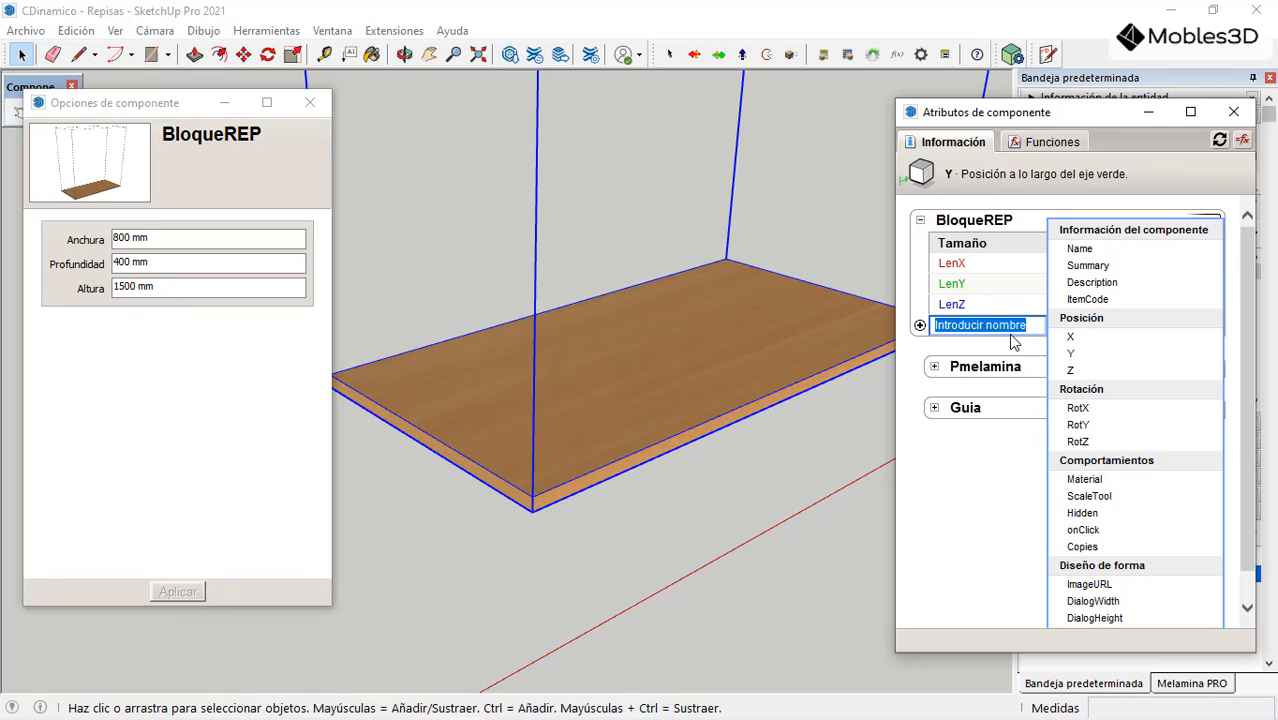
{"action": "type", "text": "Es"}
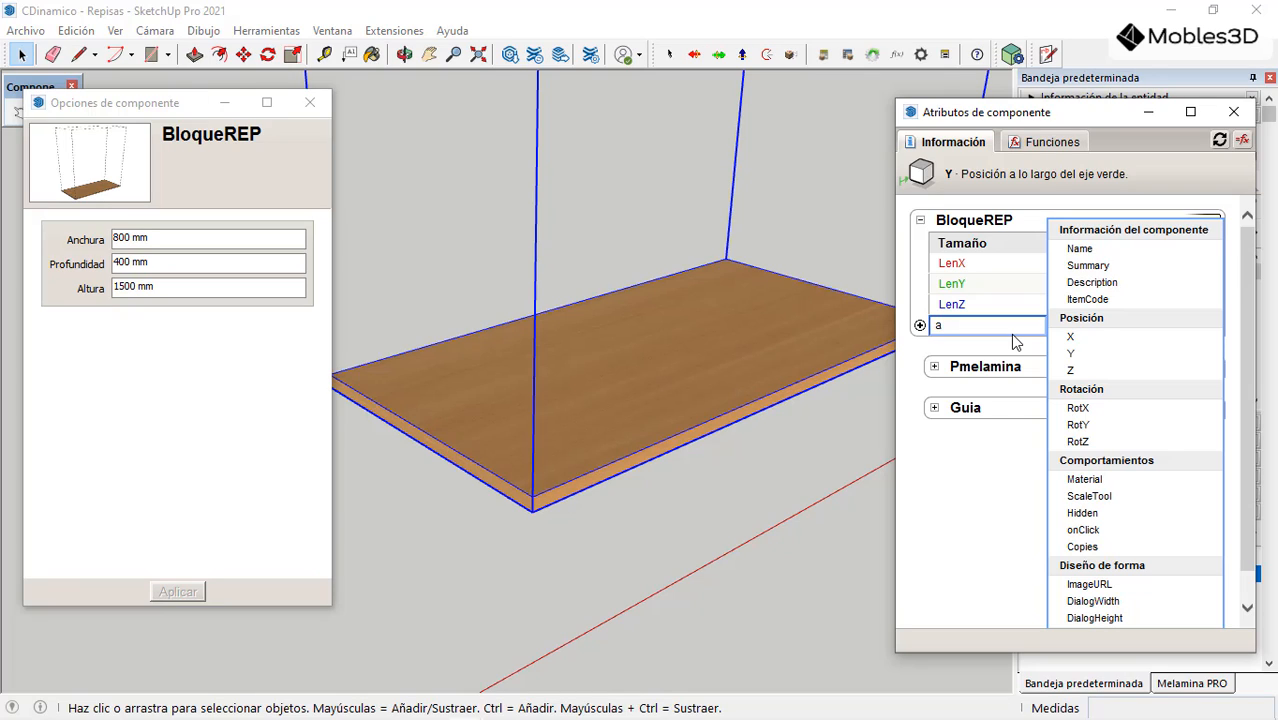
{"action": "key", "text": "BackSpace"}
{"action": "type", "text": "a_espesor"}
{"action": "key", "text": "Return"}
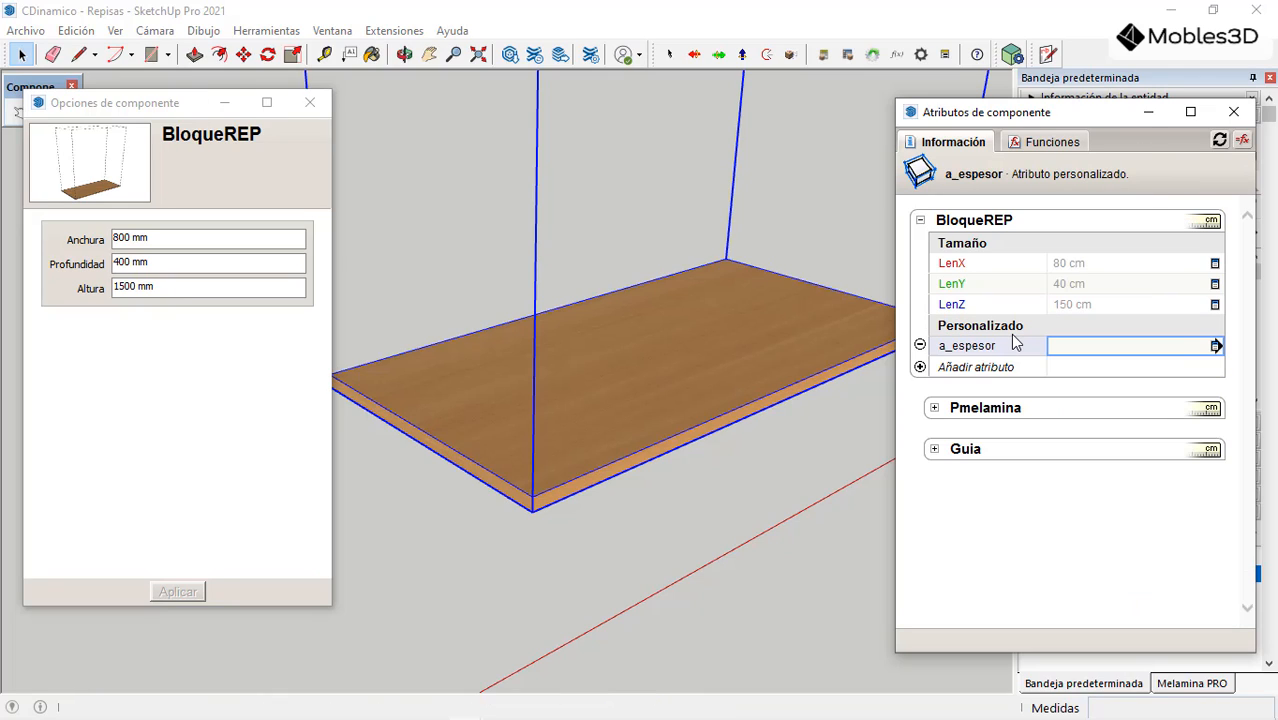
Step: Set the a_espesor attribute's units to centimetres and let users edit it as text
{"action": "left_click", "coordinate": [1216, 346]}
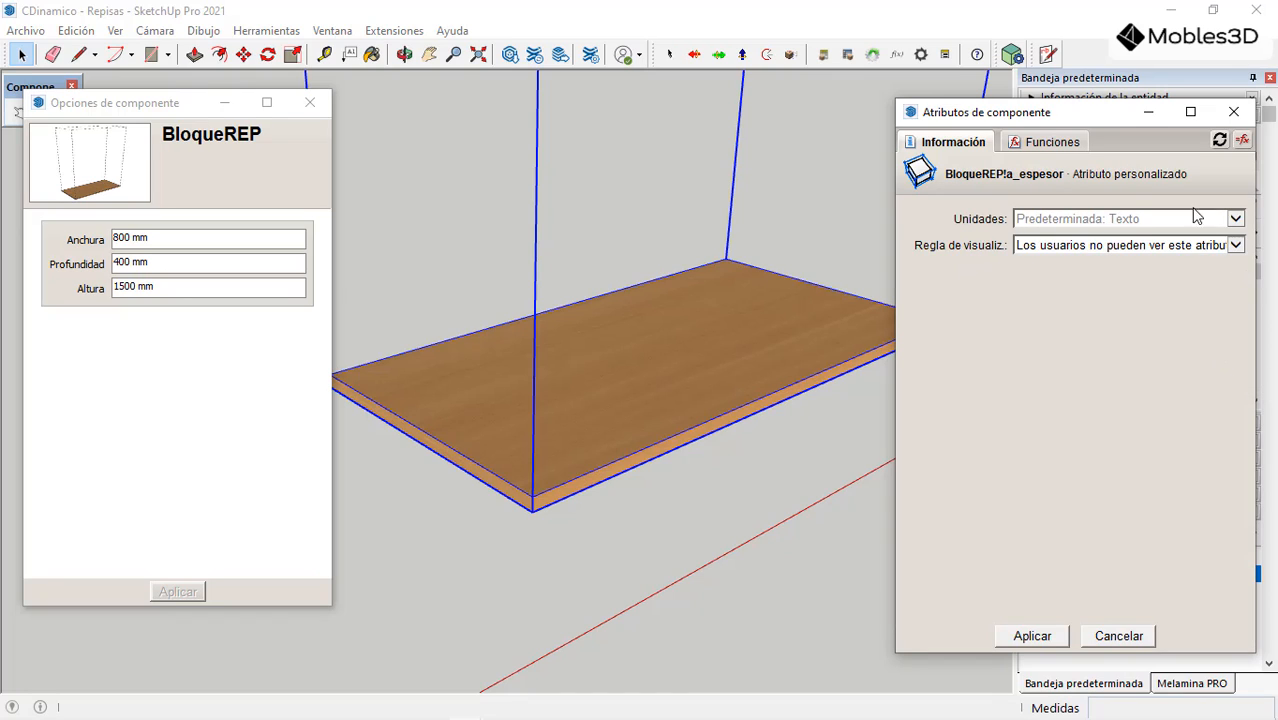
{"action": "left_click", "coordinate": [1236, 219]}
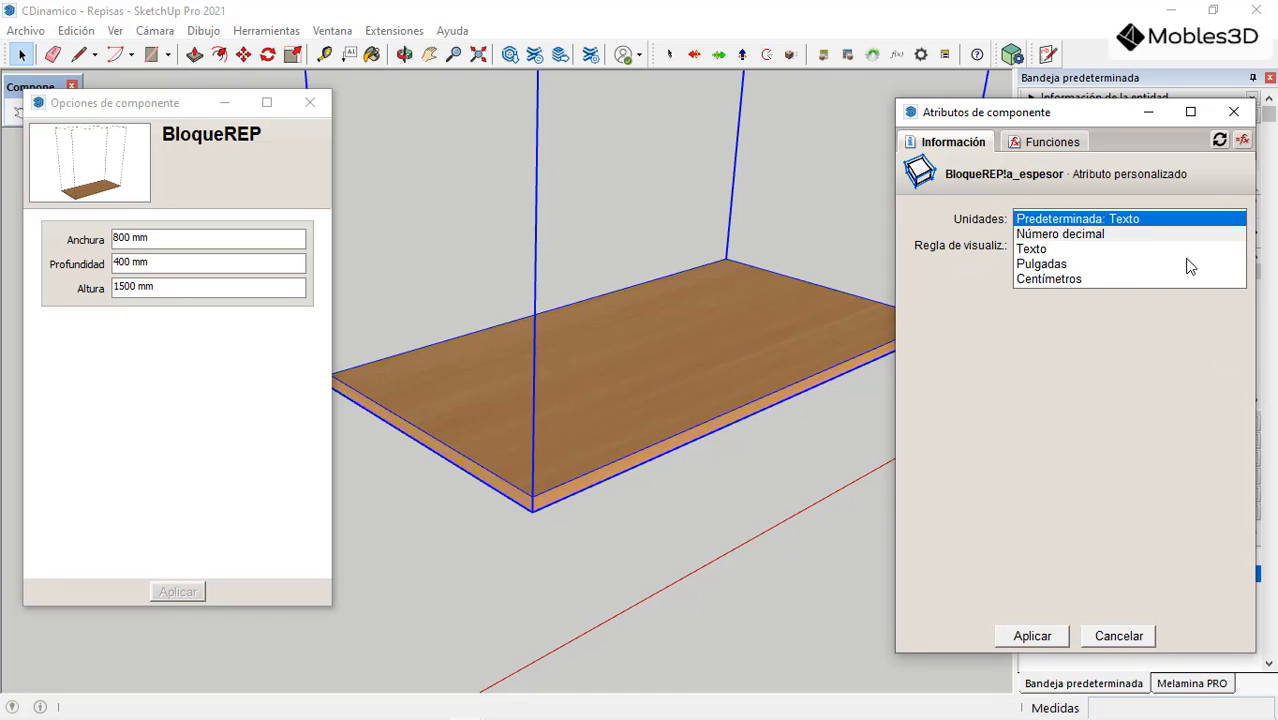
{"action": "left_click", "coordinate": [1050, 279]}
{"action": "left_click", "coordinate": [1078, 248]}
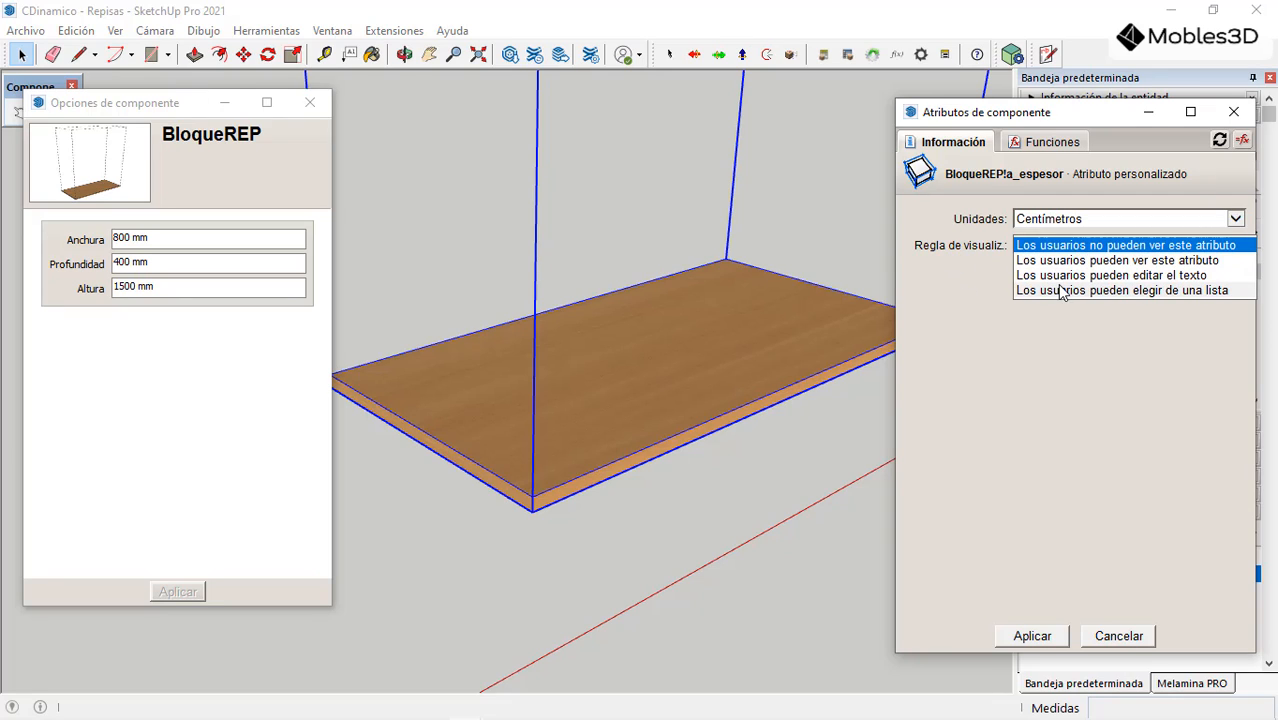
{"action": "left_click", "coordinate": [1117, 275]}
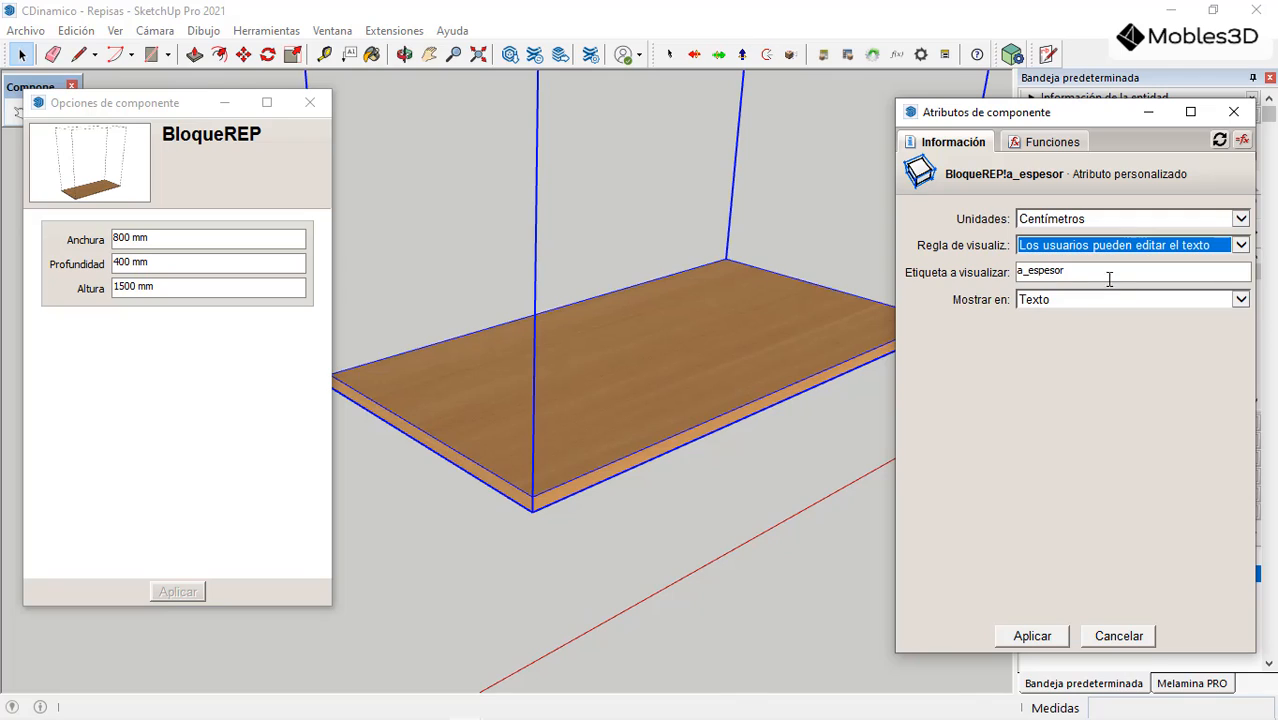
Step: Label the a_espesor attribute Espesor, display it in millimetres and apply the settings
{"action": "left_click", "coordinate": [1037, 275]}
{"action": "double_click", "coordinate": [1036, 276]}
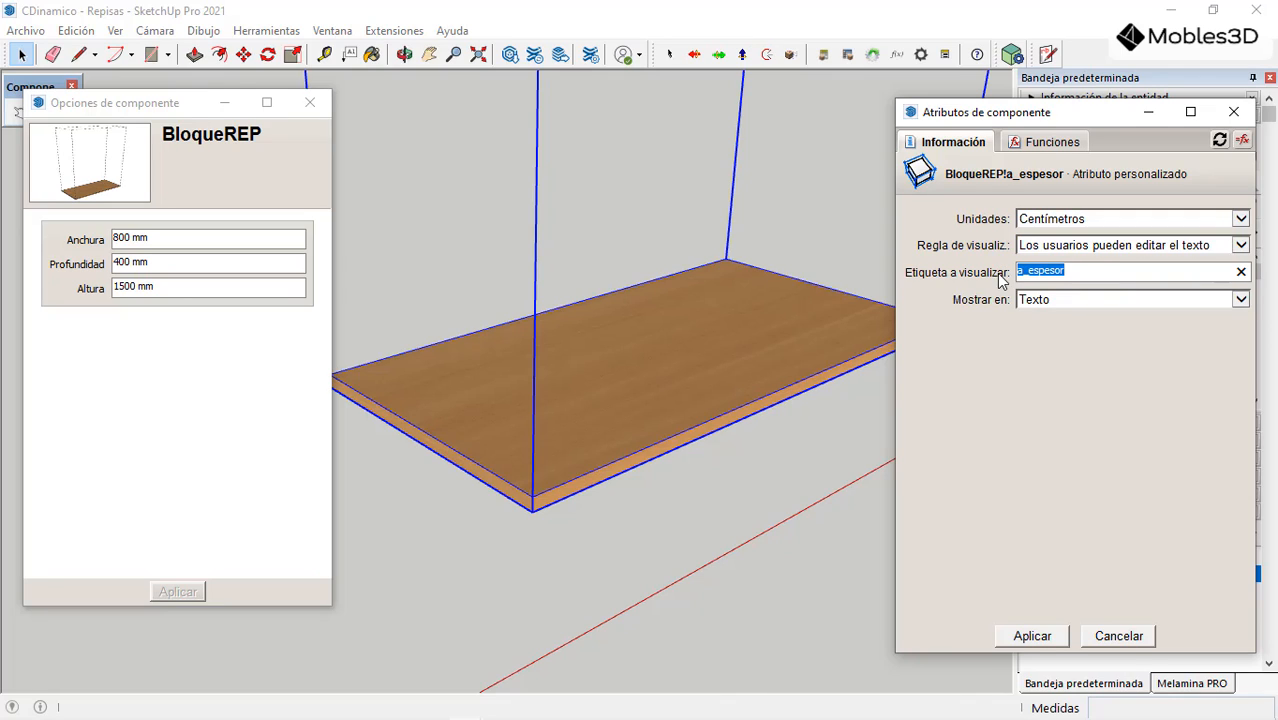
{"action": "left_click", "coordinate": [1033, 272]}
{"action": "key", "text": "BackSpace"}
{"action": "key", "text": "BackSpace"}
{"action": "key", "text": "BackSpace"}
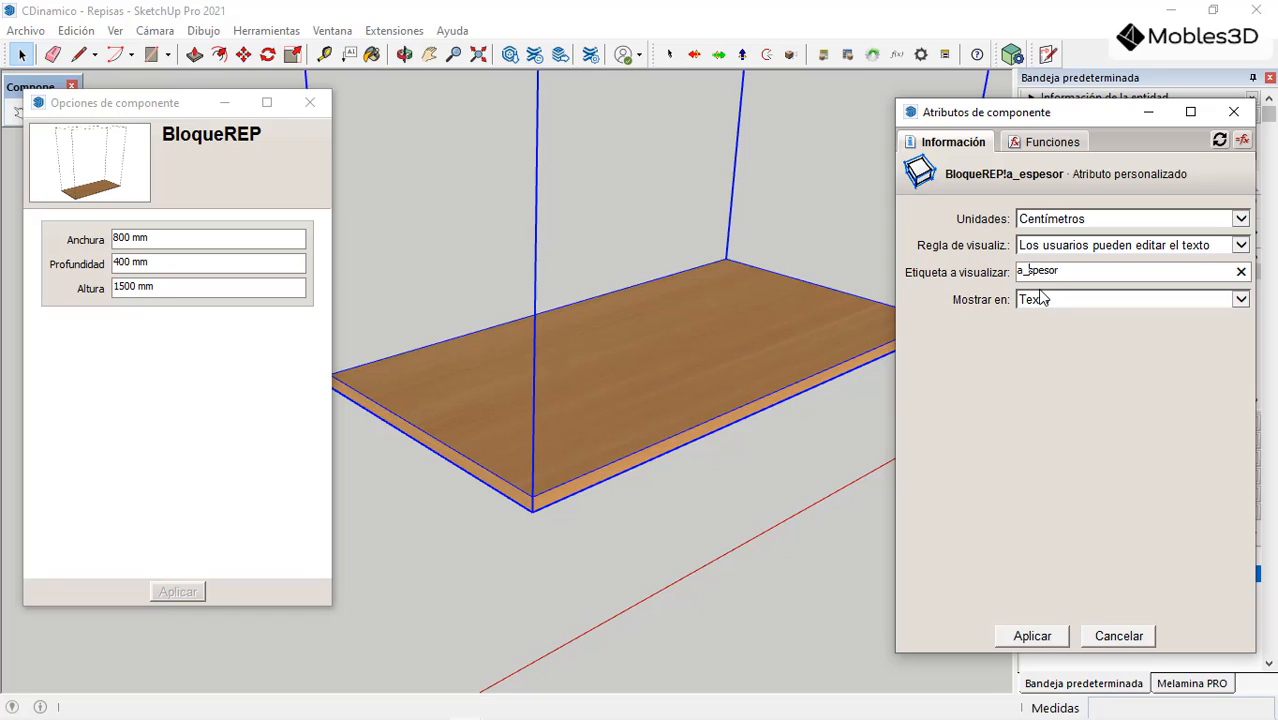
{"action": "type", "text": "E"}
{"action": "left_click", "coordinate": [1037, 303]}
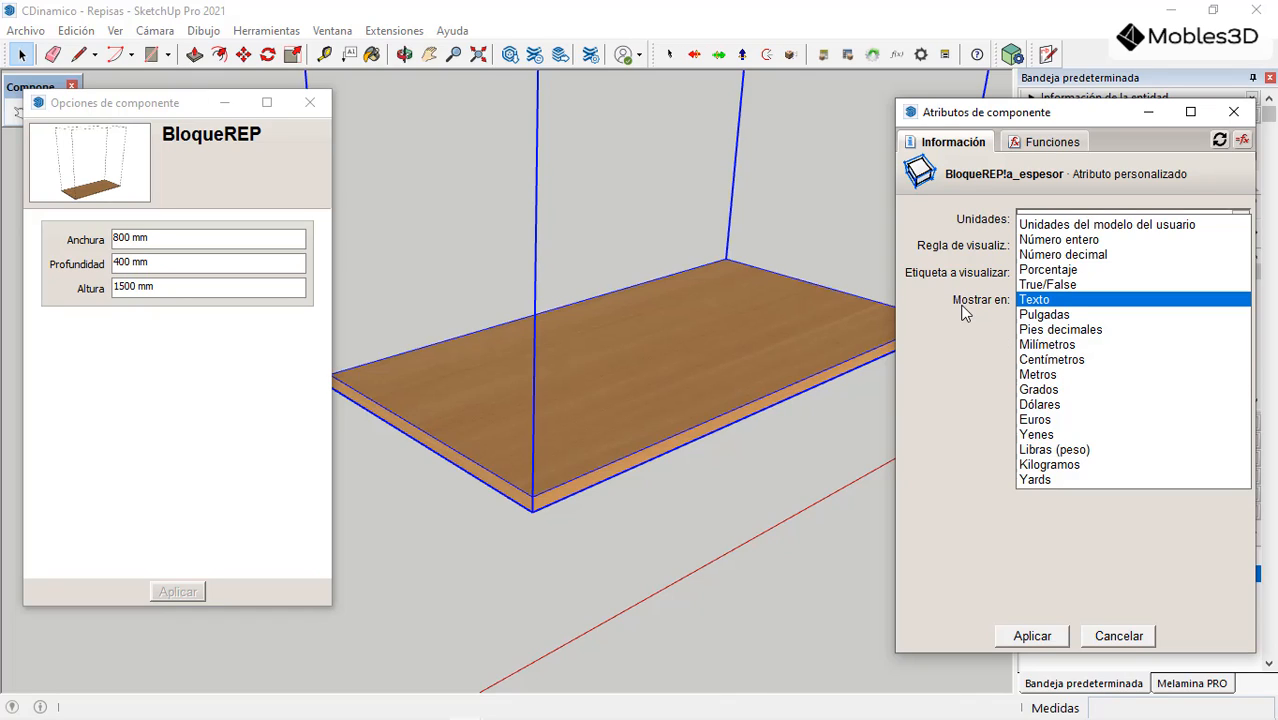
{"action": "left_click", "coordinate": [1057, 346]}
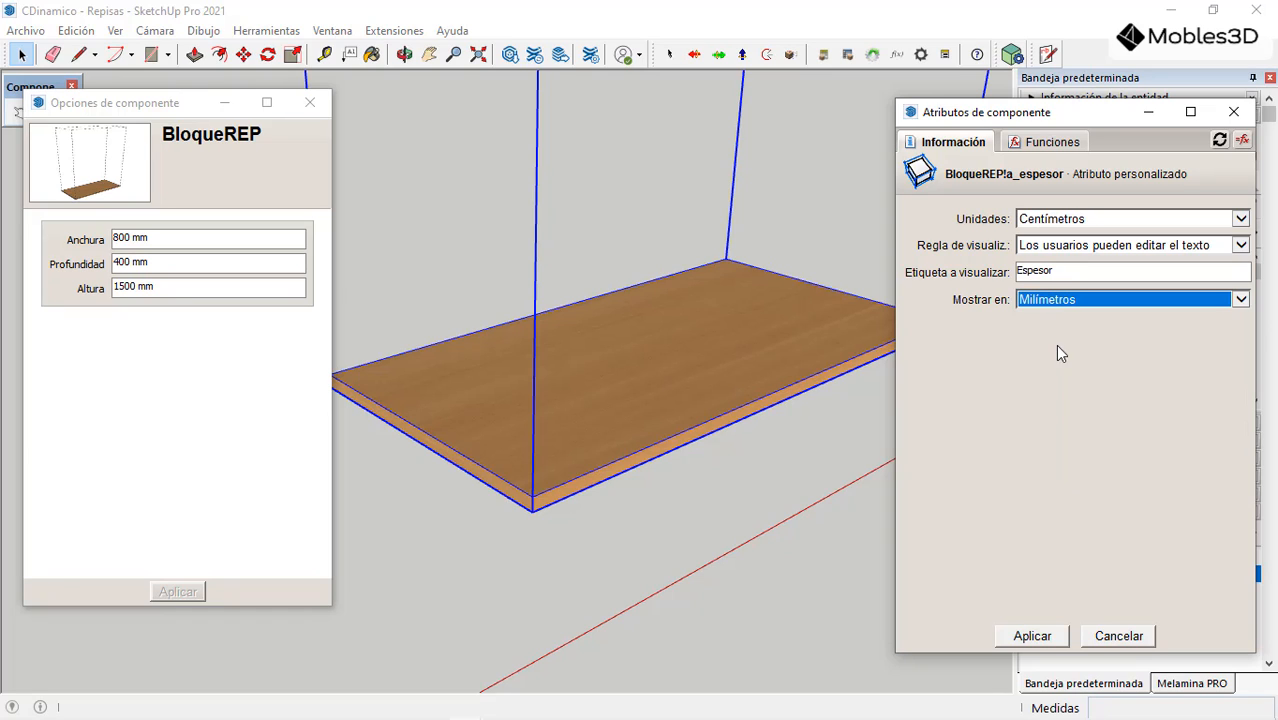
{"action": "left_click", "coordinate": [1030, 635]}
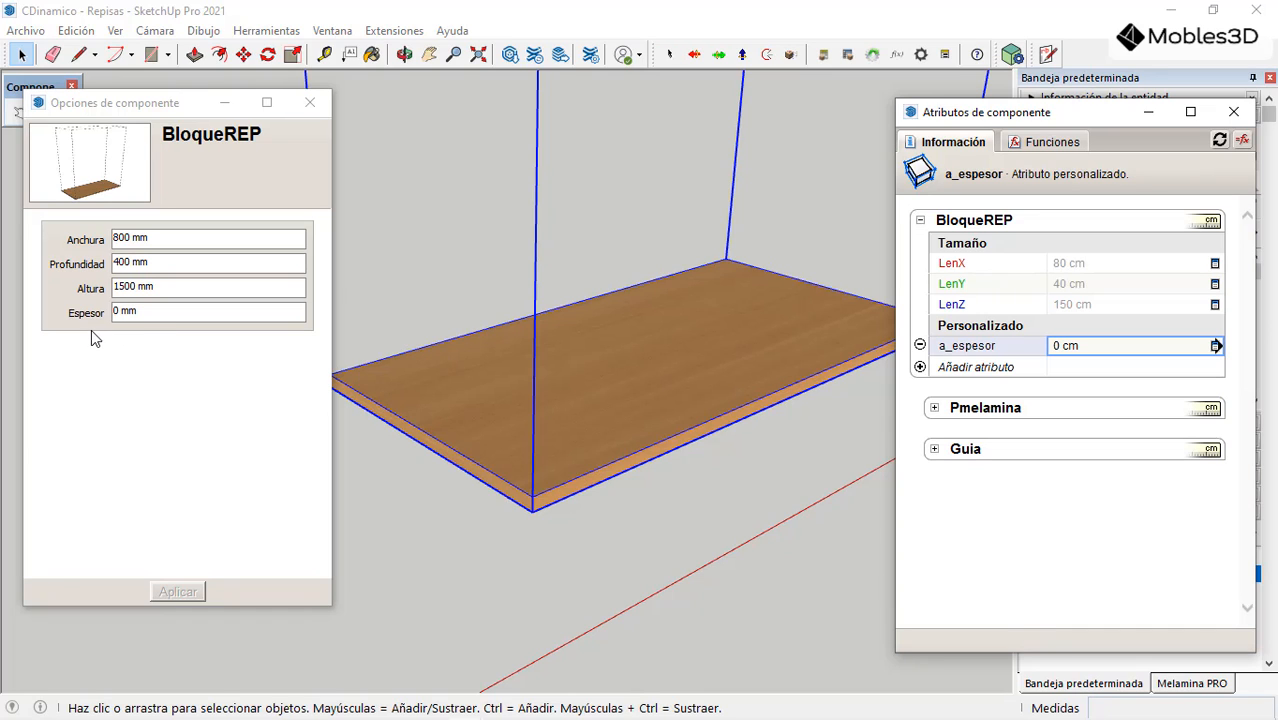
Step: Set Espesor to 18 mm in BloqueREP's component options
{"action": "left_click", "coordinate": [140, 312]}
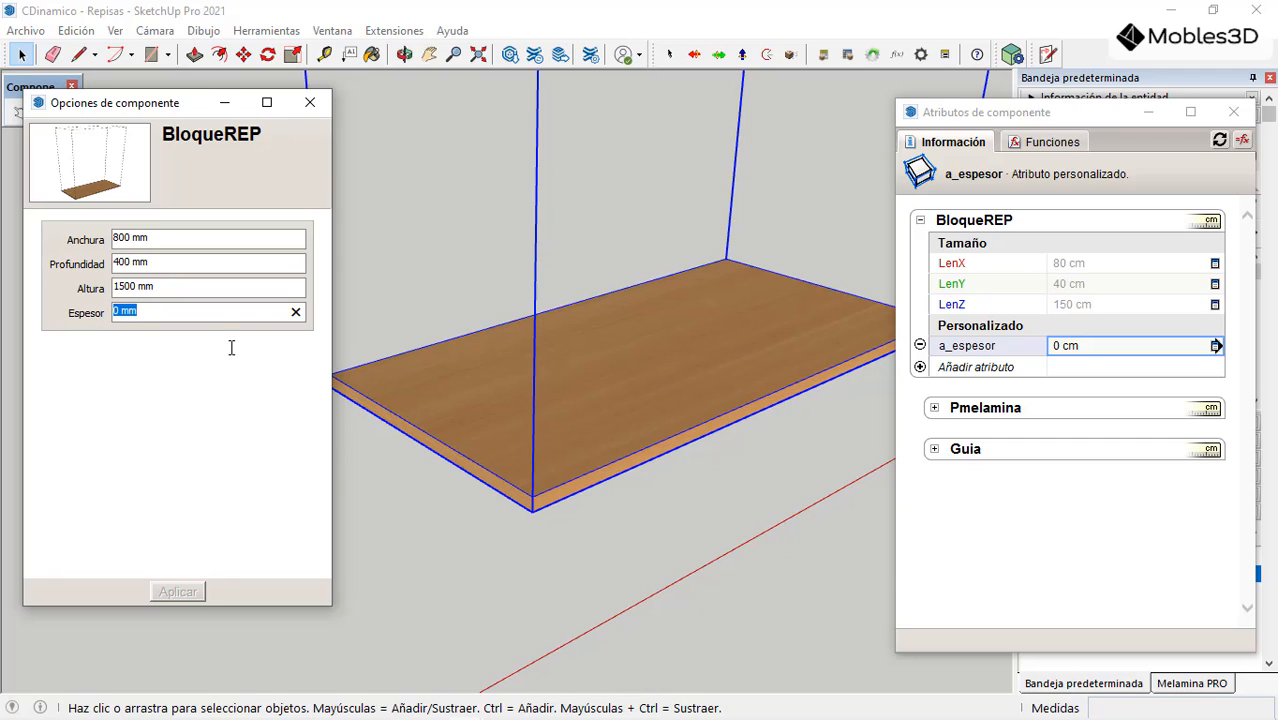
{"action": "type", "text": "18"}
{"action": "key", "text": "Return"}
Step: Add a custom attribute named b_Material to BloqueREP
{"action": "scroll", "coordinate": [565, 460], "scroll_direction": "down", "scroll_amount": 1}
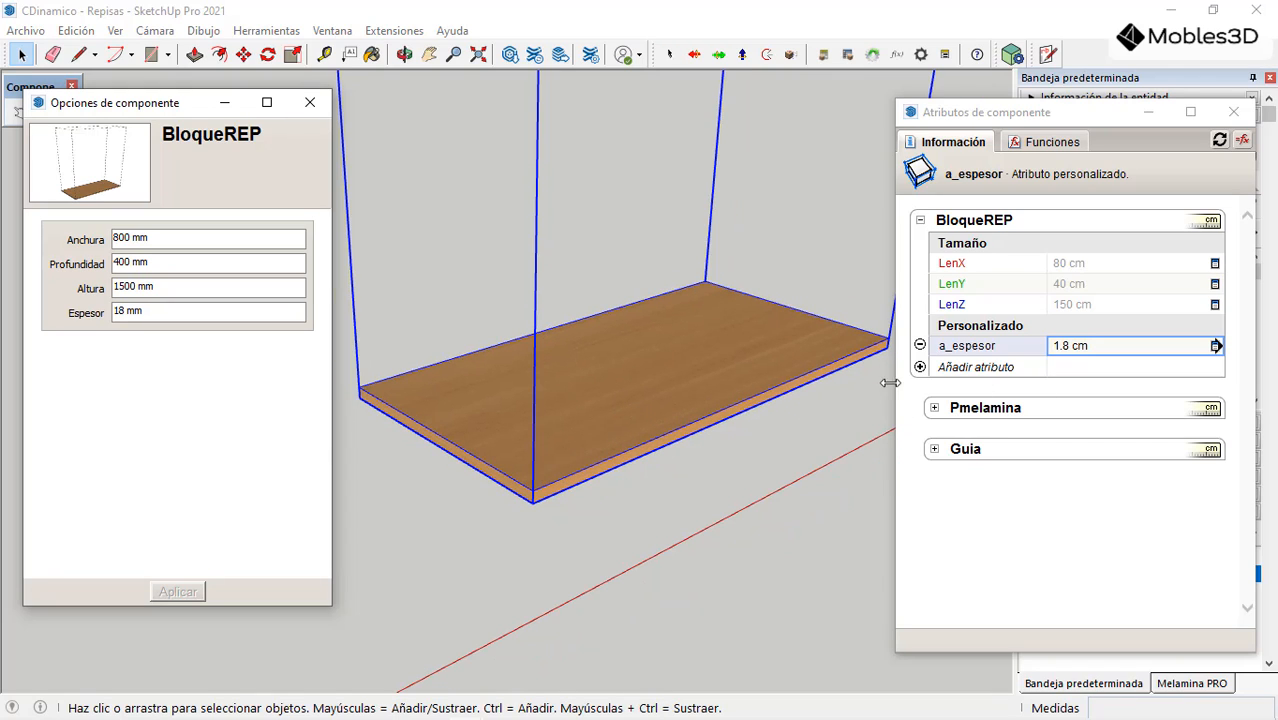
{"action": "left_click", "coordinate": [920, 367]}
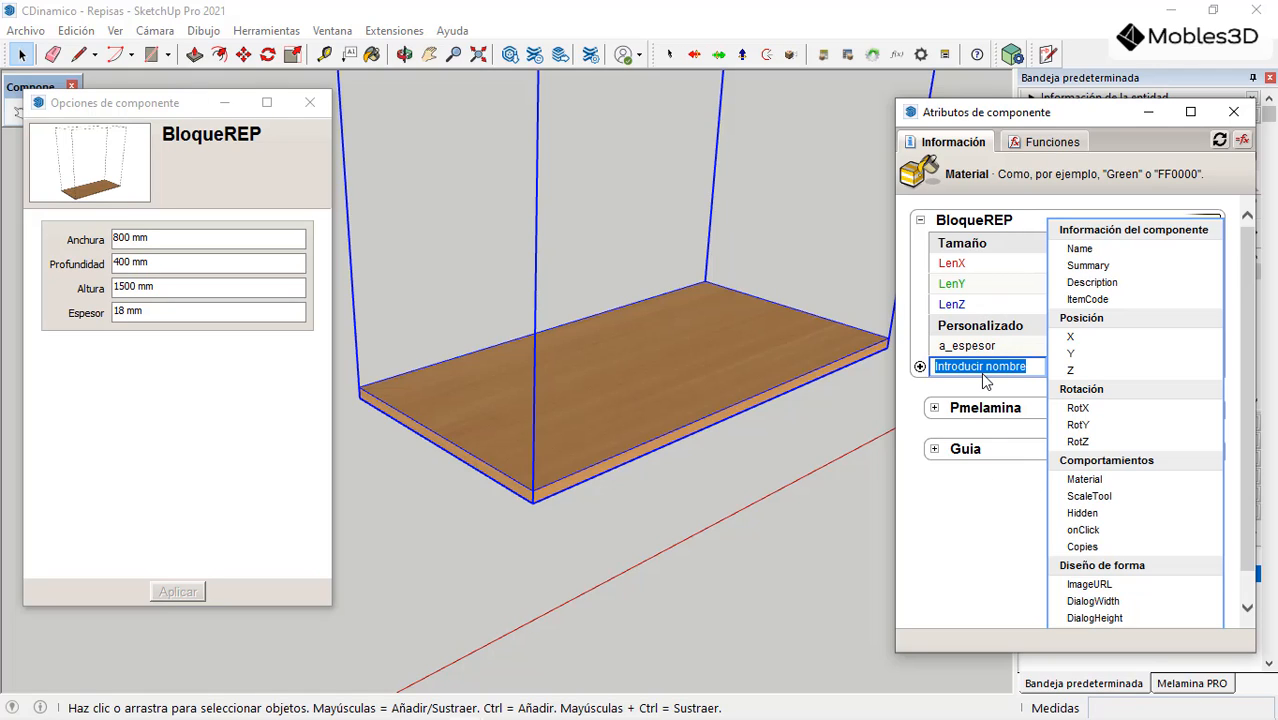
{"action": "type", "text": "b_Material"}
{"action": "key", "text": "Return"}
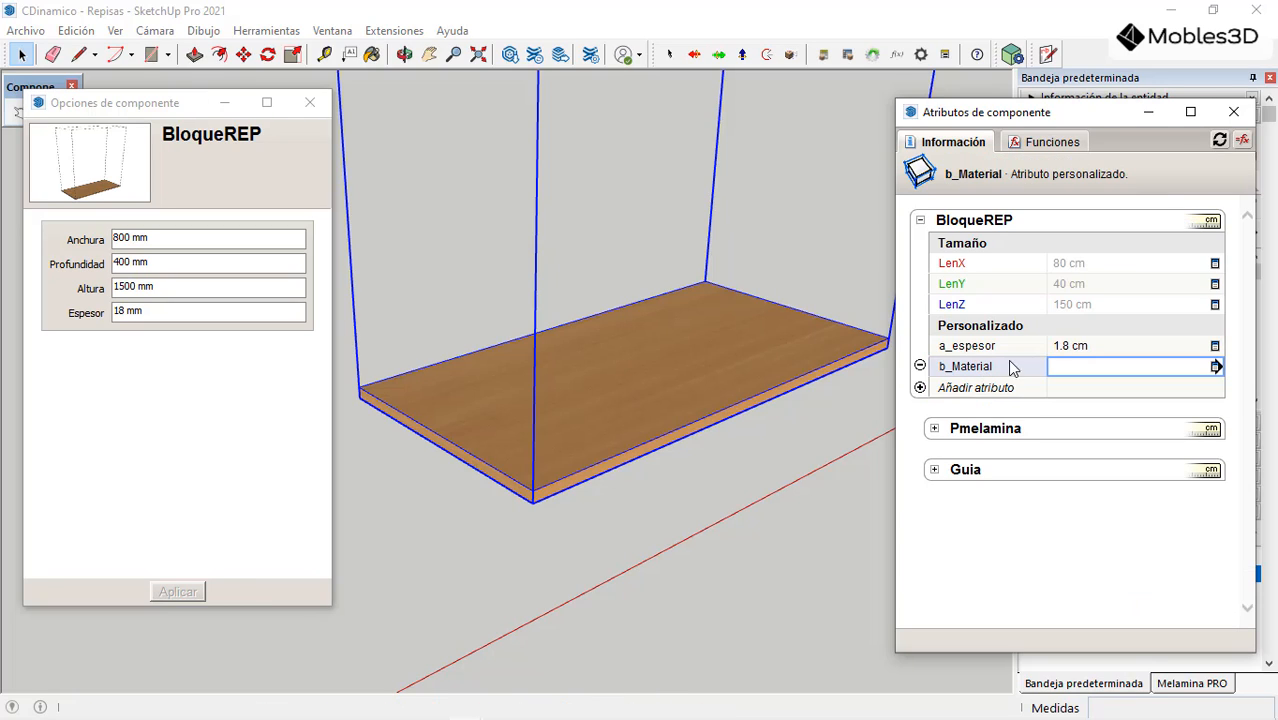
Step: Make the b_Material attribute editable as text by users, labelled Material
{"action": "left_click", "coordinate": [1216, 368]}
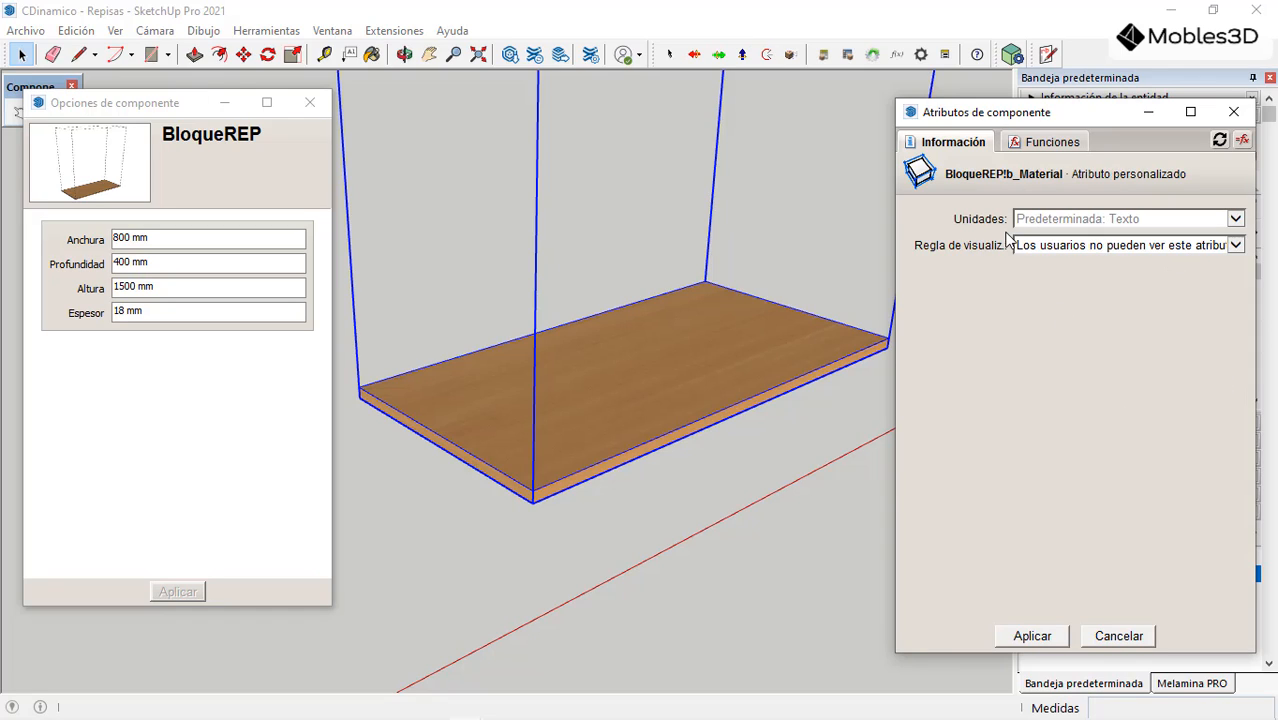
{"action": "left_click", "coordinate": [1236, 247]}
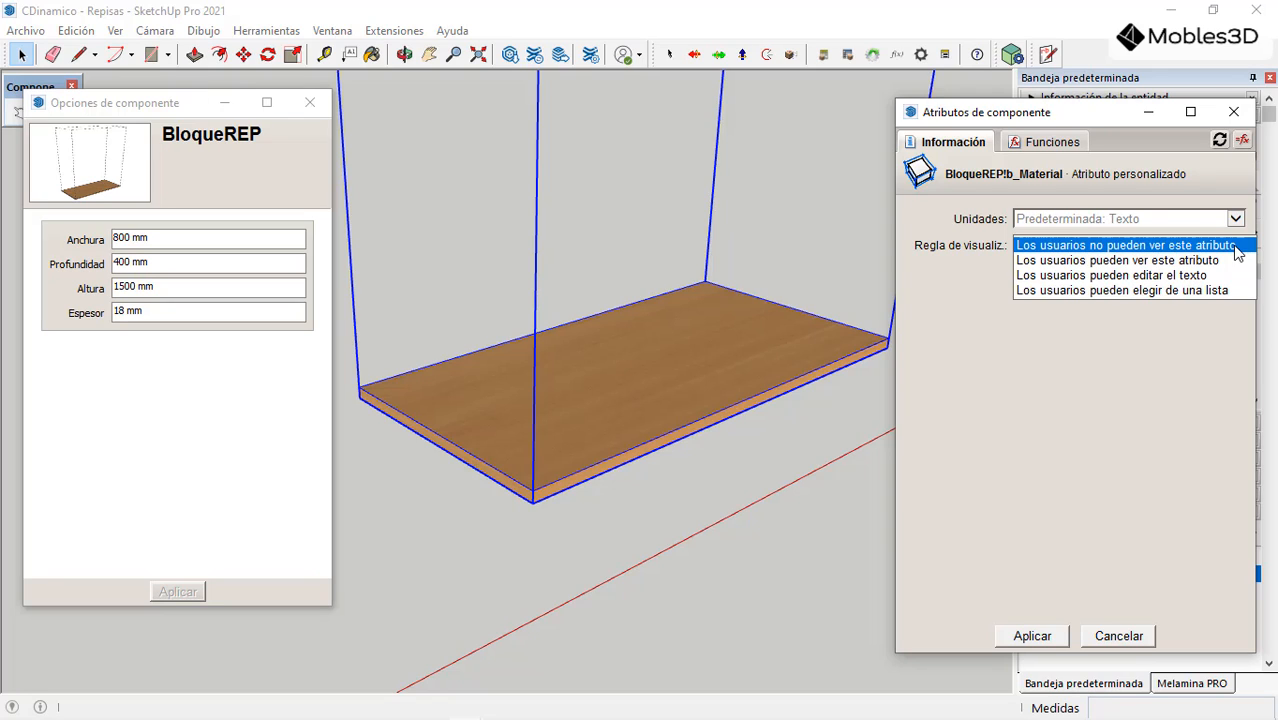
{"action": "left_click", "coordinate": [1082, 274]}
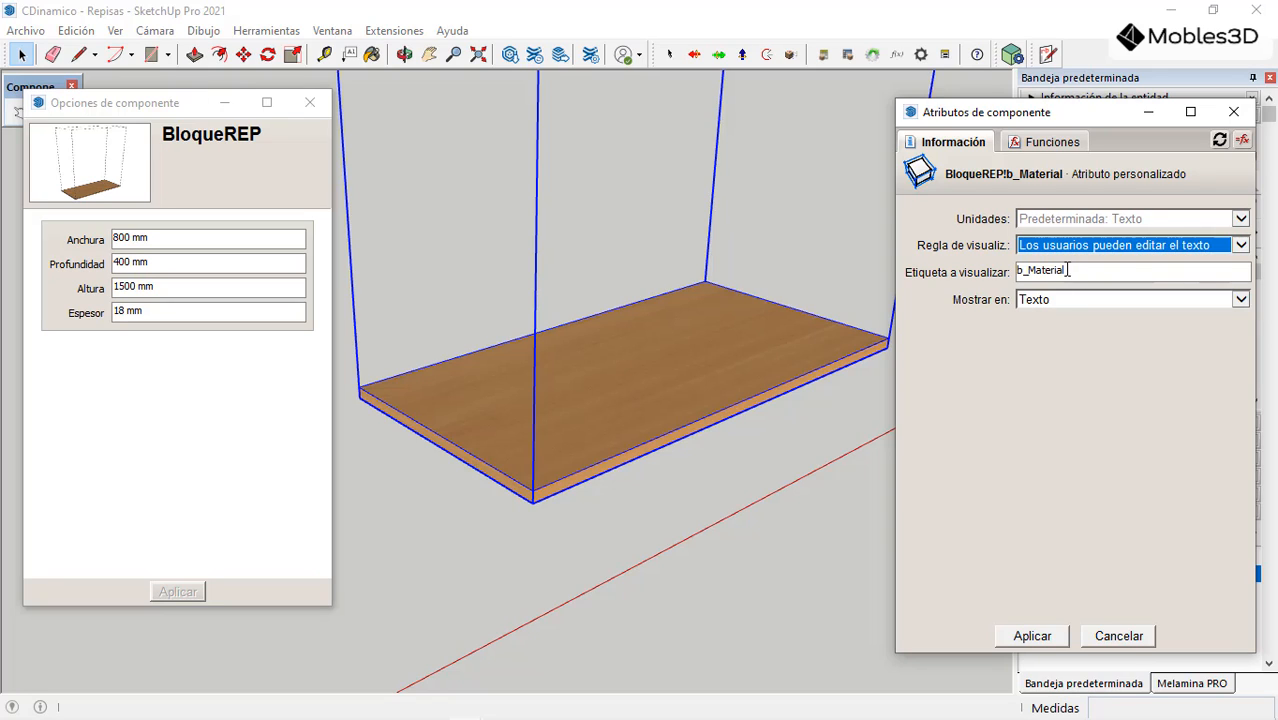
{"action": "left_click", "coordinate": [1029, 272]}
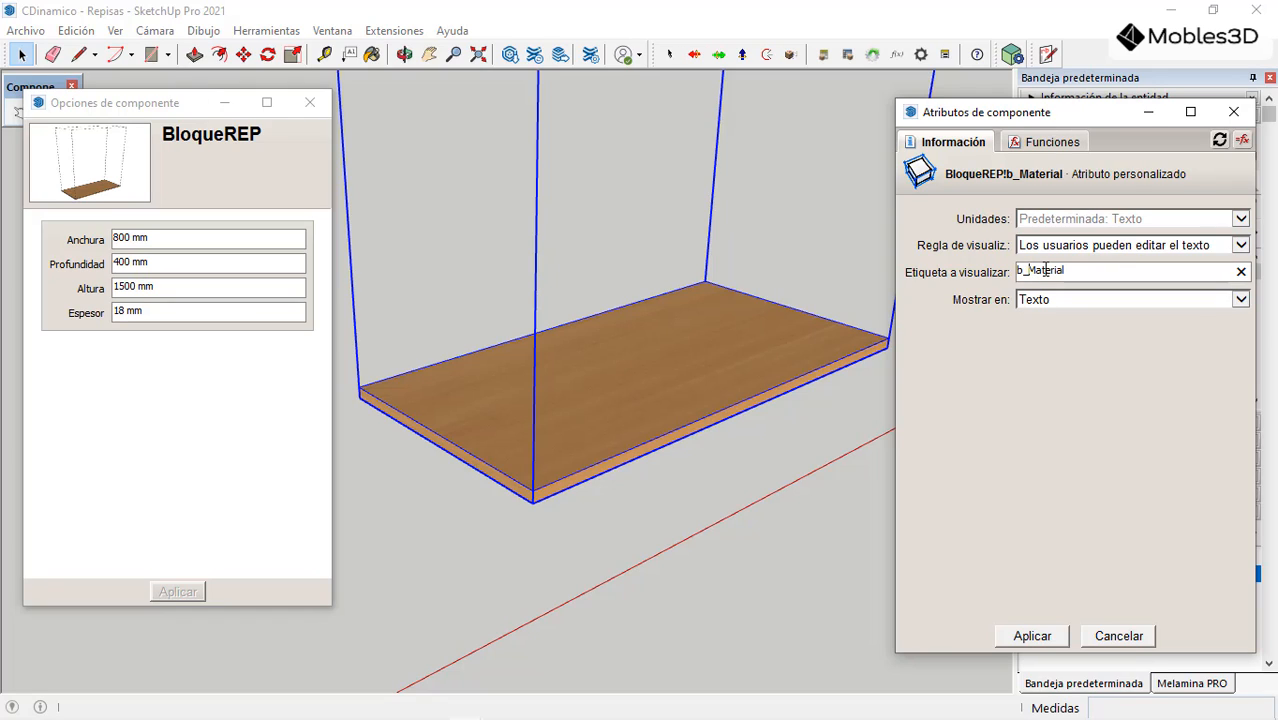
{"action": "key", "text": "BackSpace"}
{"action": "key", "text": "BackSpace"}
{"action": "left_click", "coordinate": [1033, 636]}
Step: Set Material to MAPLE-VESTO in BloqueREP's component options
{"action": "left_click", "coordinate": [171, 336]}
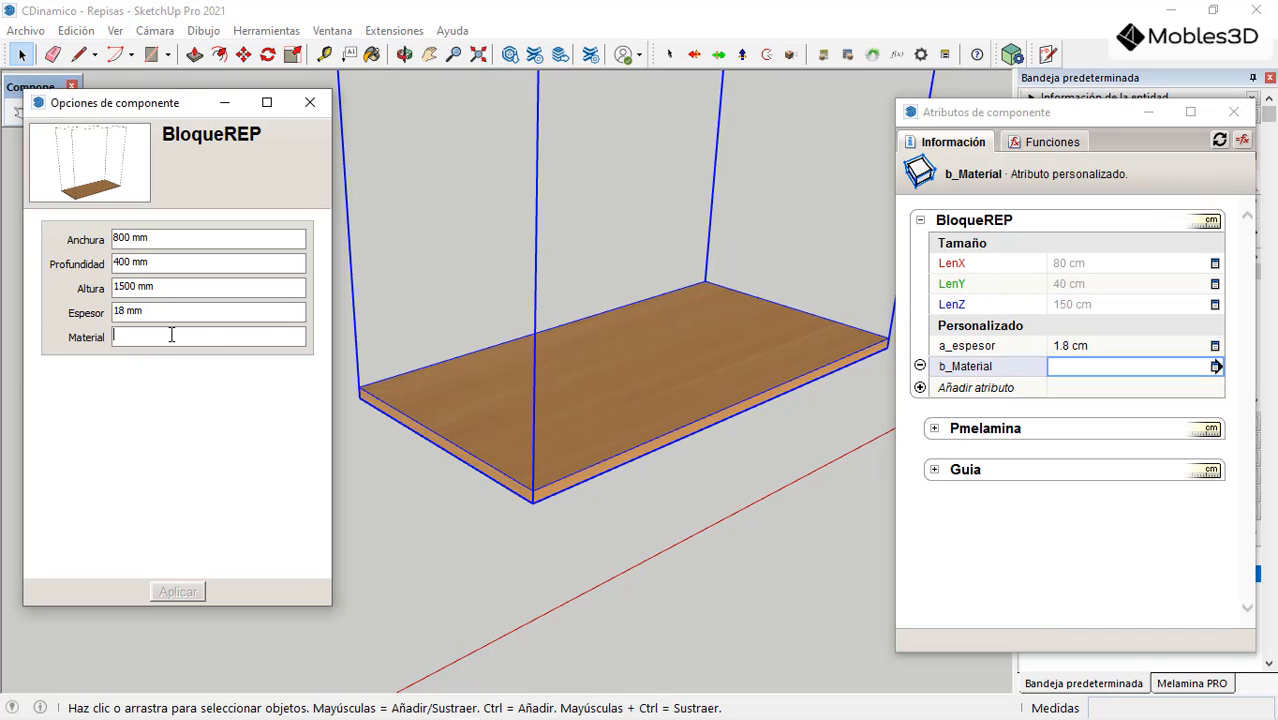
{"action": "type", "text": "HATA"}
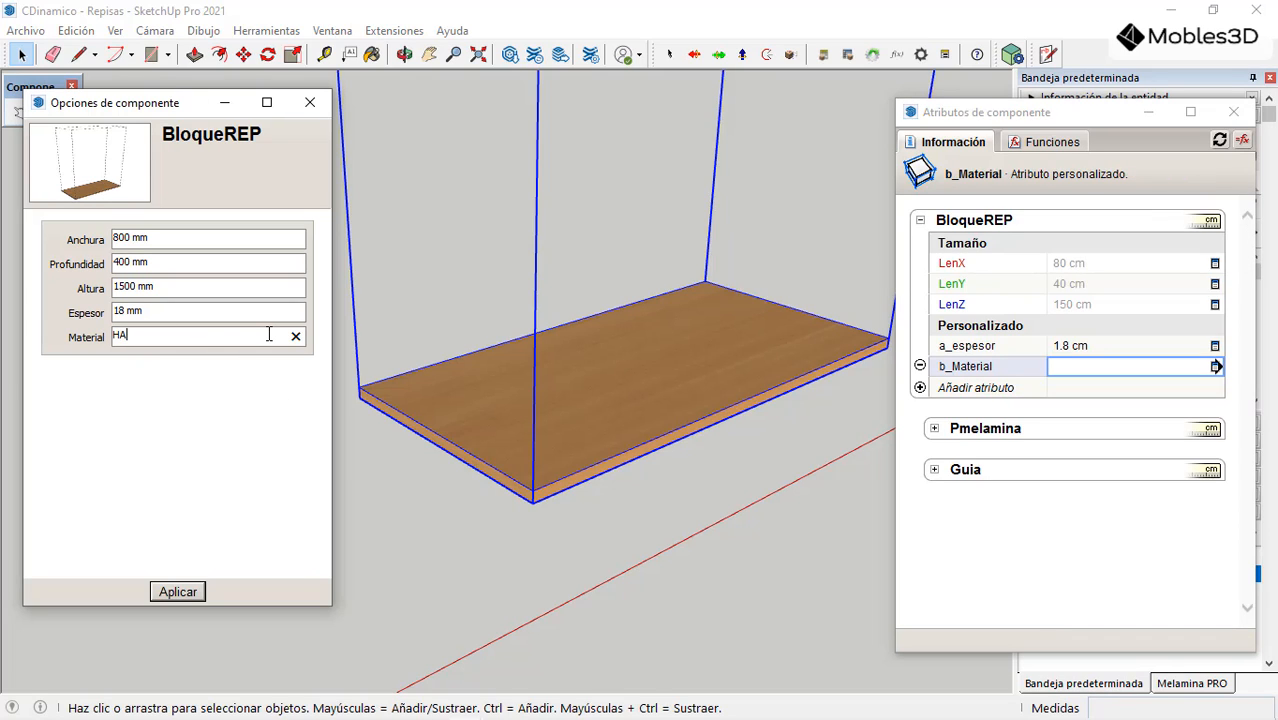
{"action": "key", "text": "BackSpace"}
{"action": "key", "text": "BackSpace"}
{"action": "type", "text": "MAPLE-VESTO"}
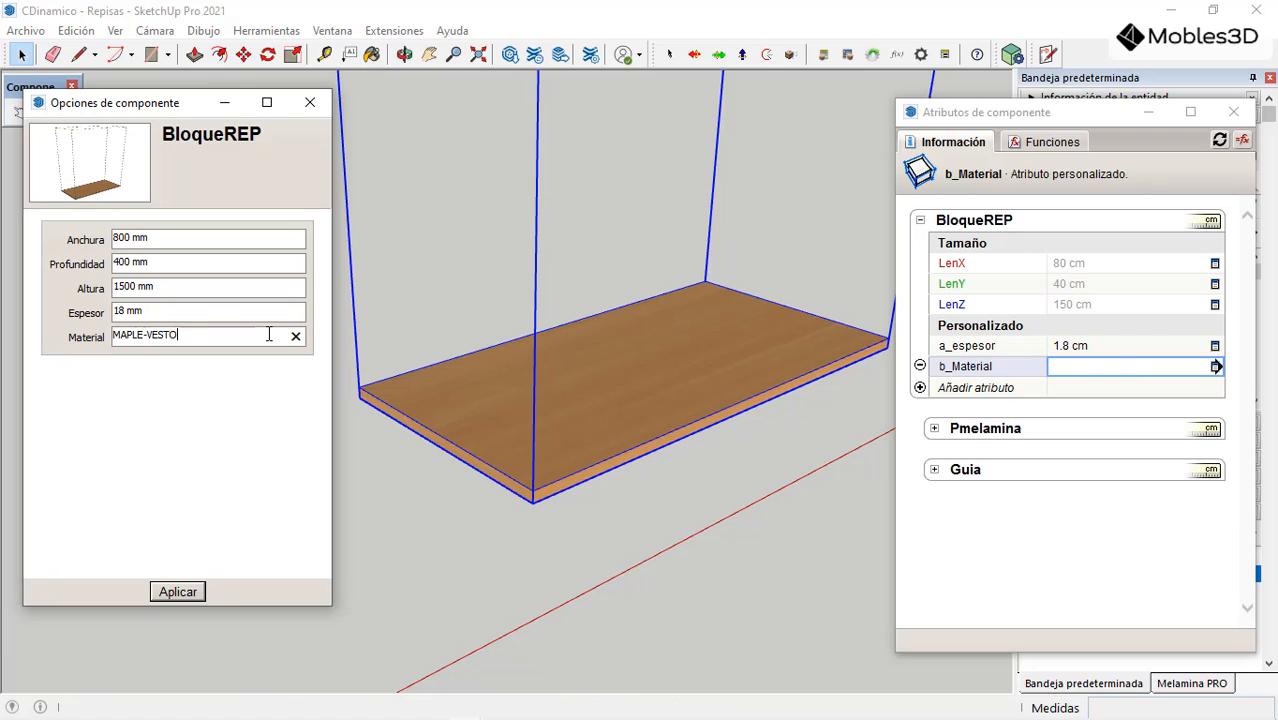
{"action": "key", "text": "Return"}
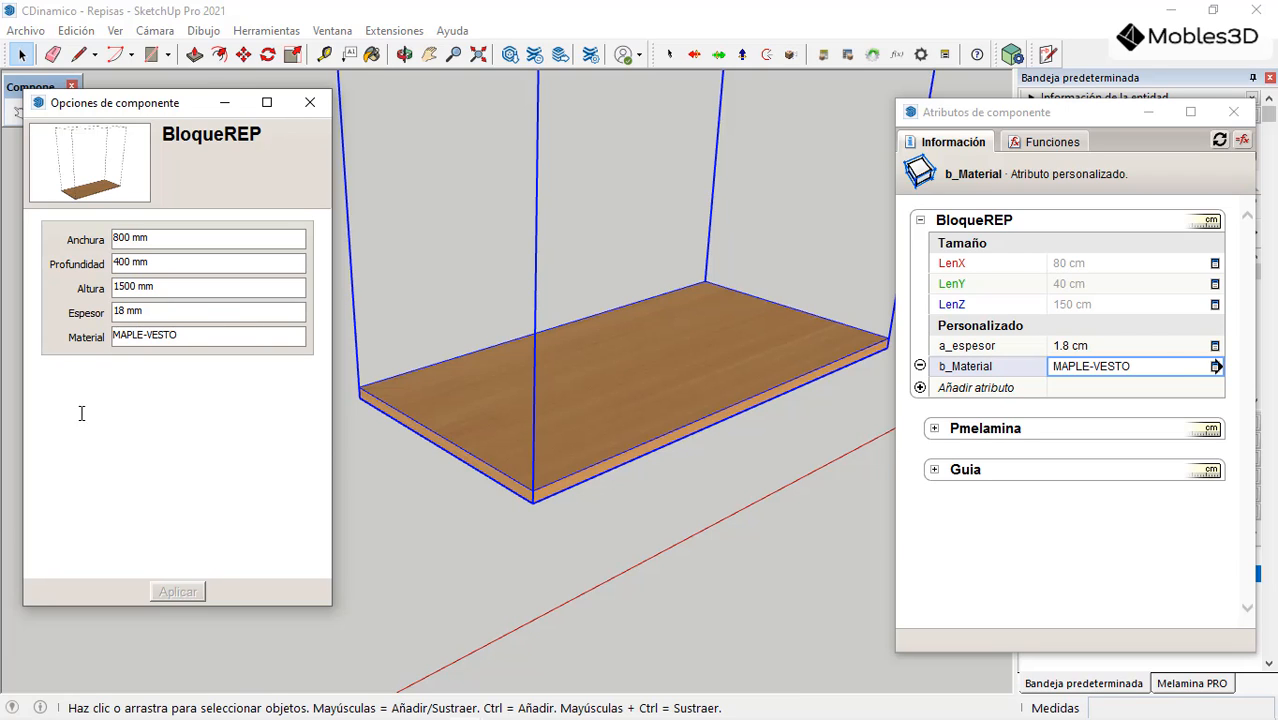
Step: Add a custom attribute named c_NRepisas to BloqueREP for the number of shelves
{"action": "scroll", "coordinate": [471, 477], "scroll_direction": "down", "scroll_amount": 6}
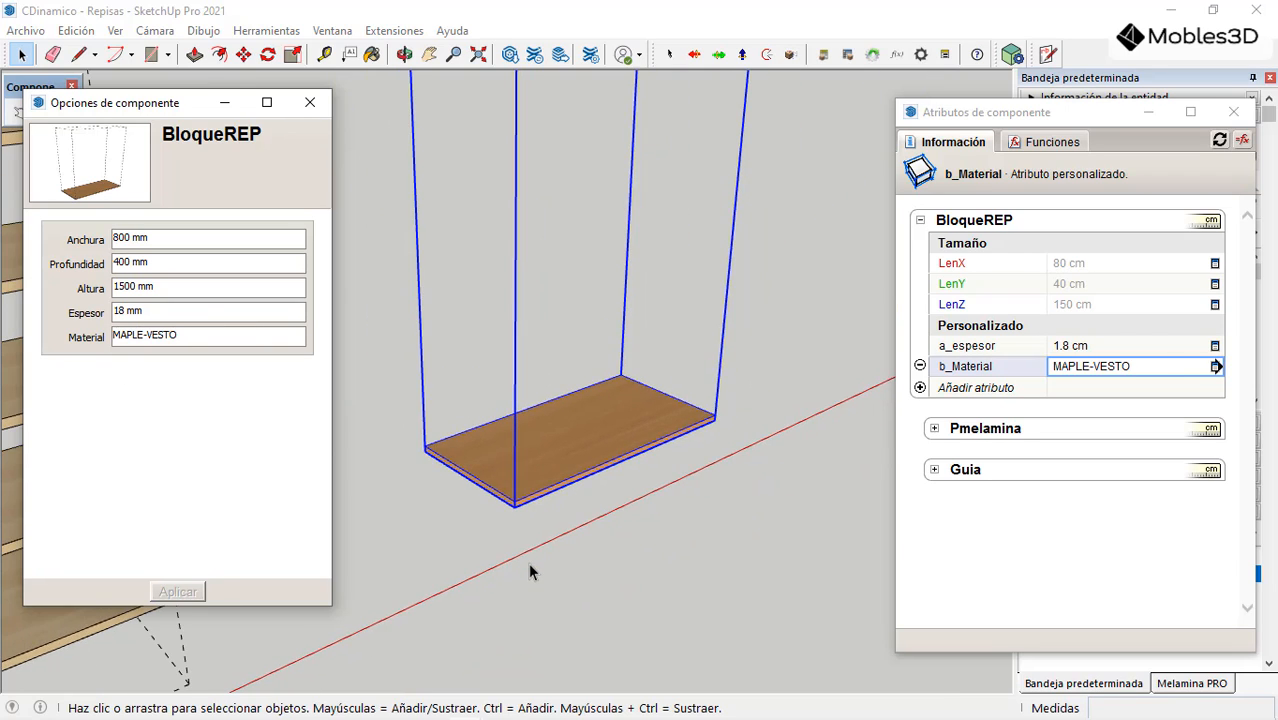
{"action": "scroll", "coordinate": [536, 557], "scroll_direction": "down", "scroll_amount": 2}
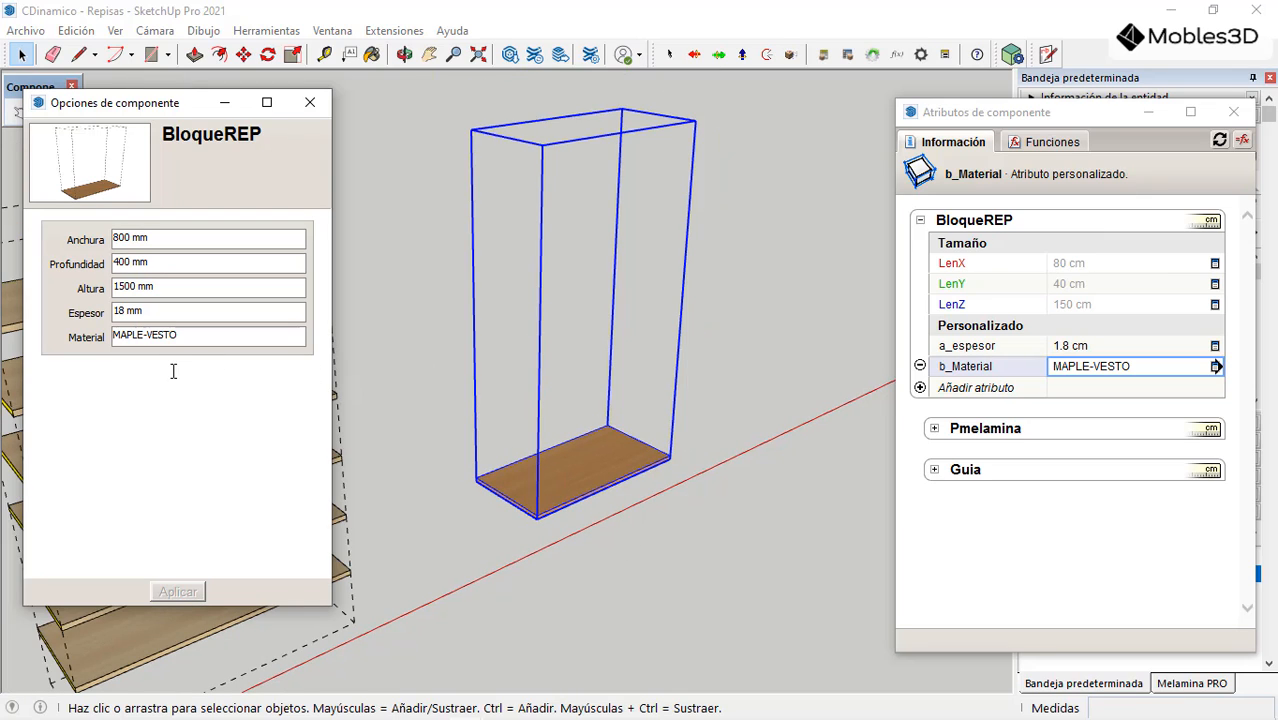
{"action": "scroll", "coordinate": [556, 505], "scroll_direction": "up", "scroll_amount": 3}
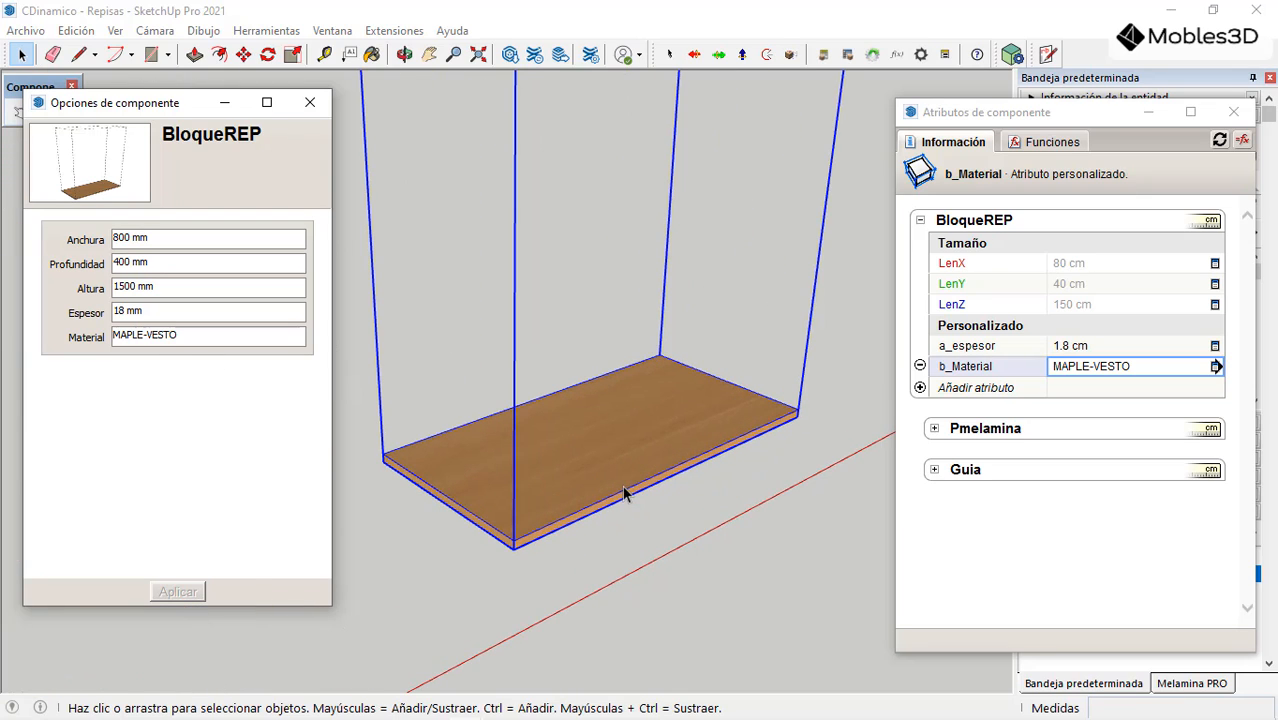
{"action": "left_click", "coordinate": [919, 391]}
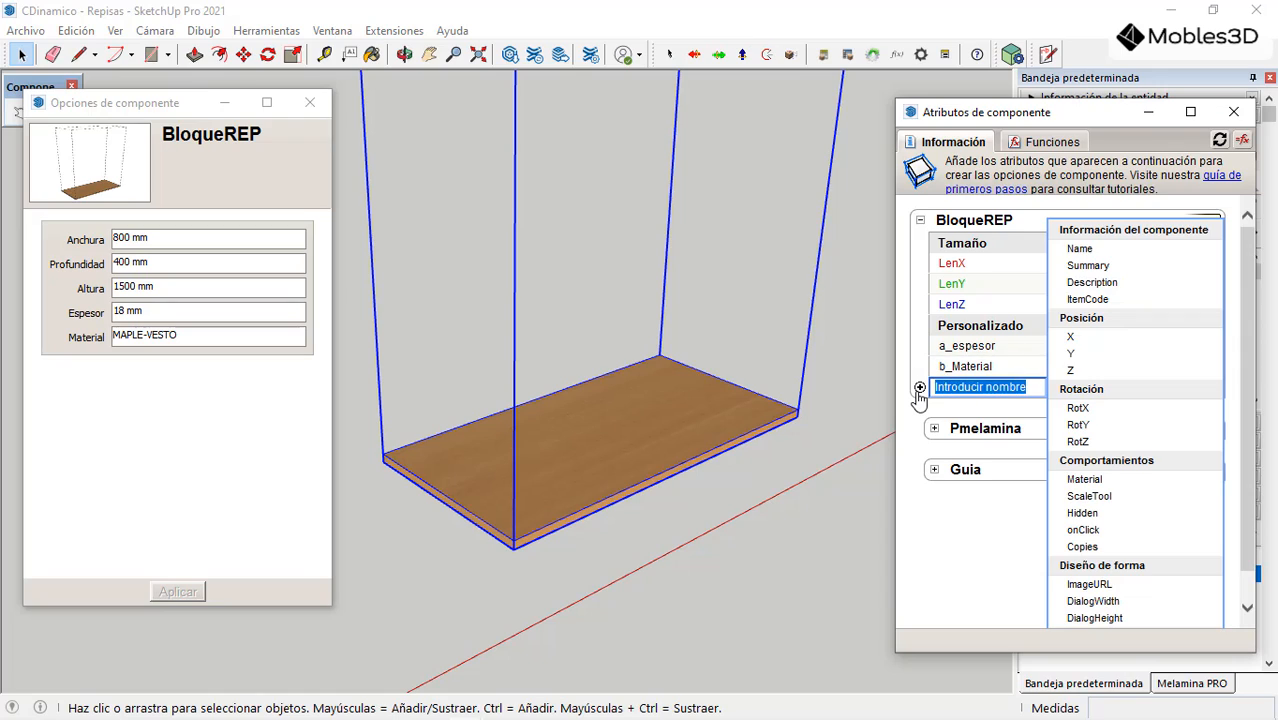
{"action": "type", "text": "C"}
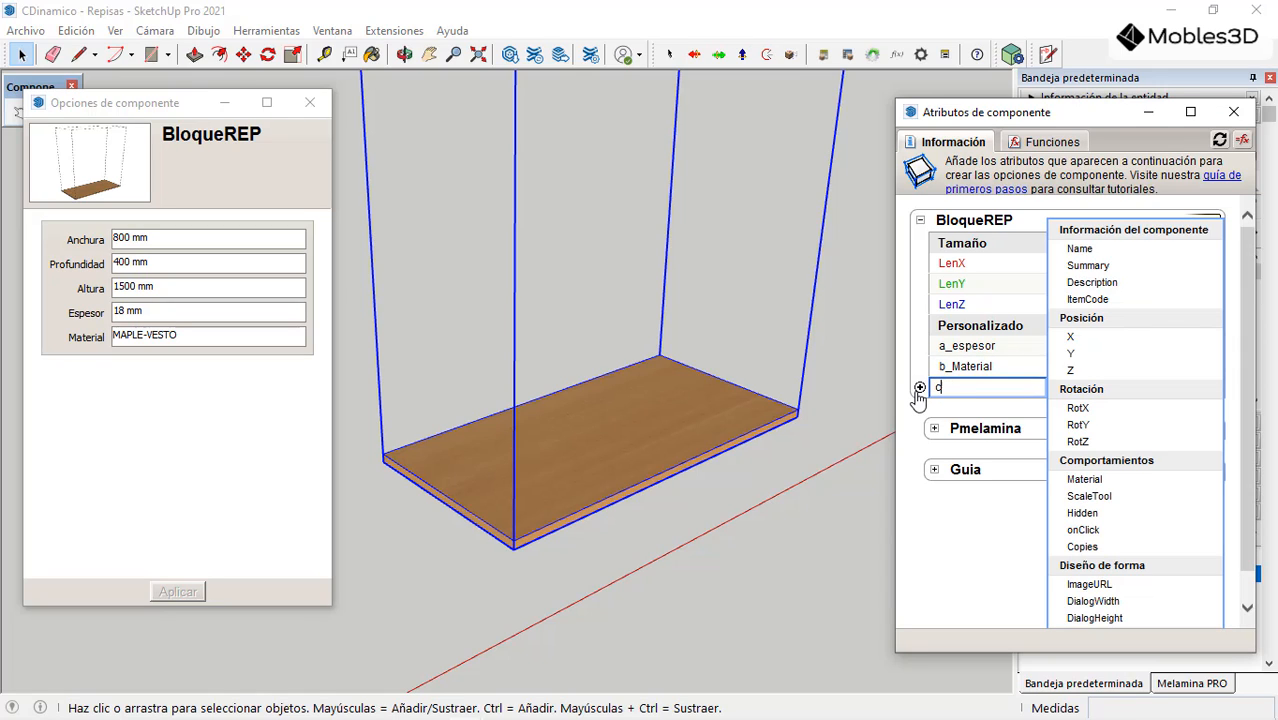
{"action": "type", "text": "_NRepisas"}
{"action": "key", "text": "Return"}
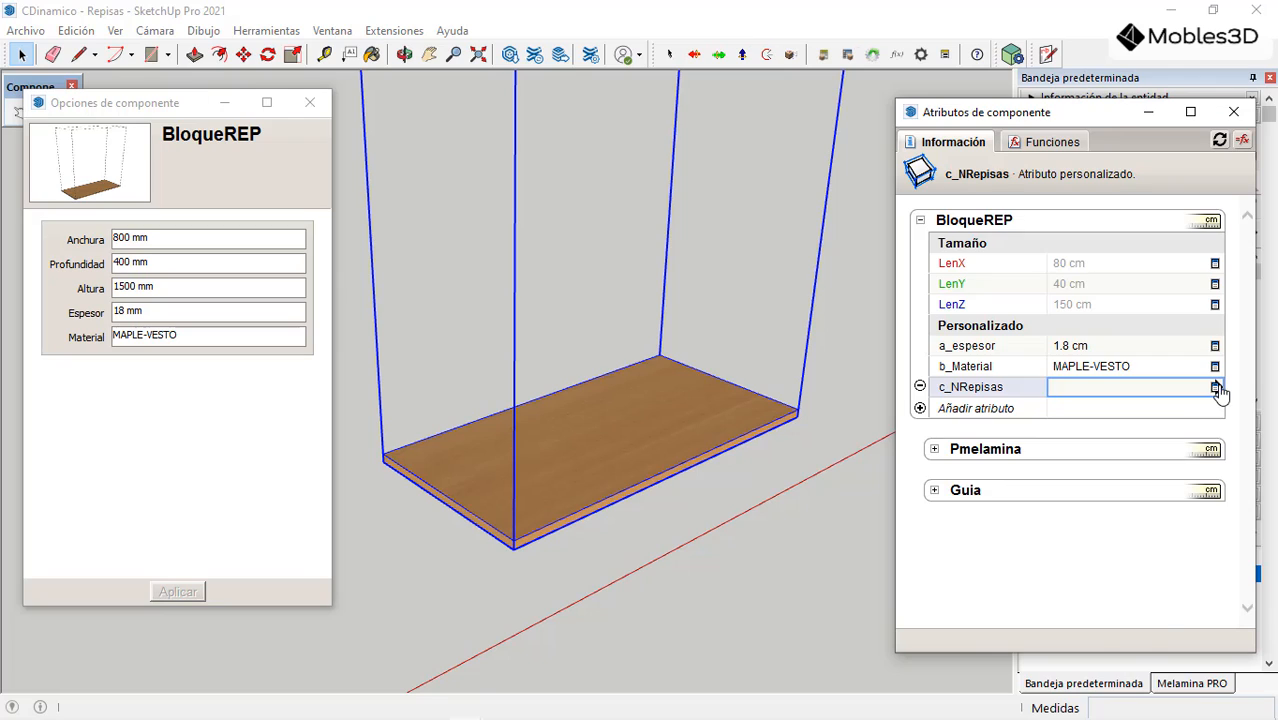
Step: Let users choose the c_NRepisas attribute from a list, and label it Nº Repisas
{"action": "left_click", "coordinate": [1215, 387]}
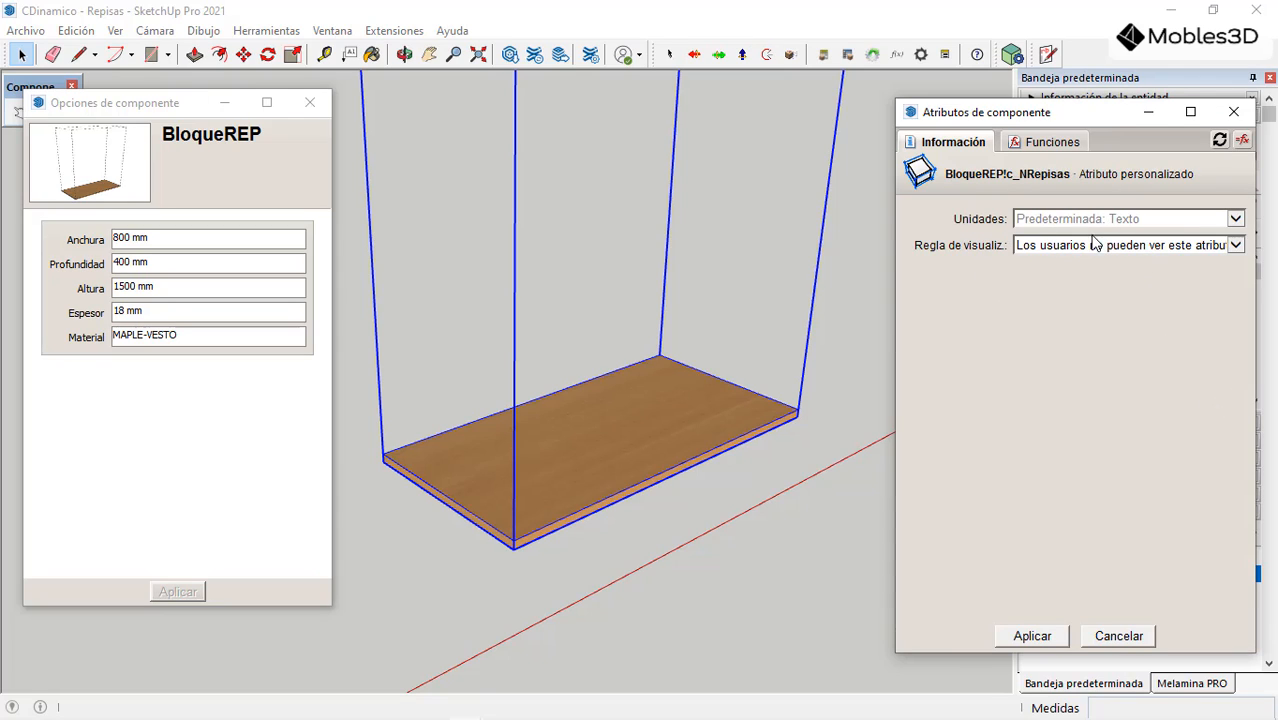
{"action": "left_click", "coordinate": [1236, 245]}
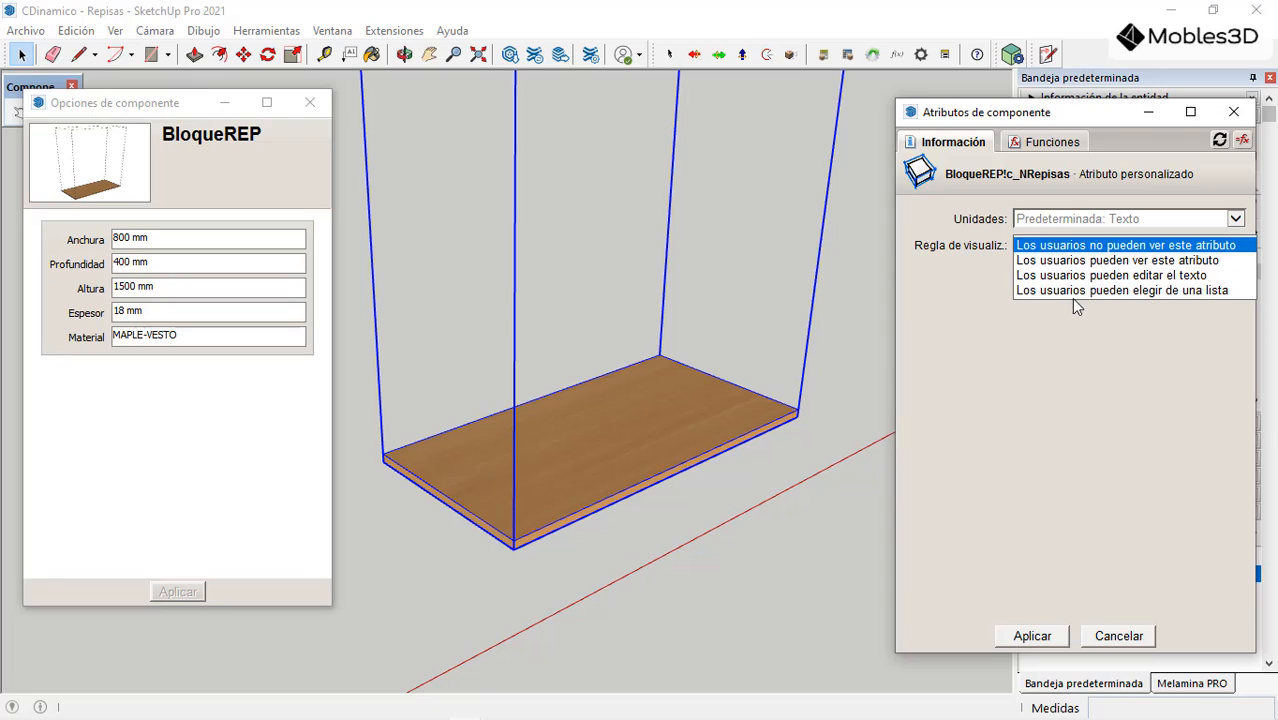
{"action": "left_click", "coordinate": [1158, 290]}
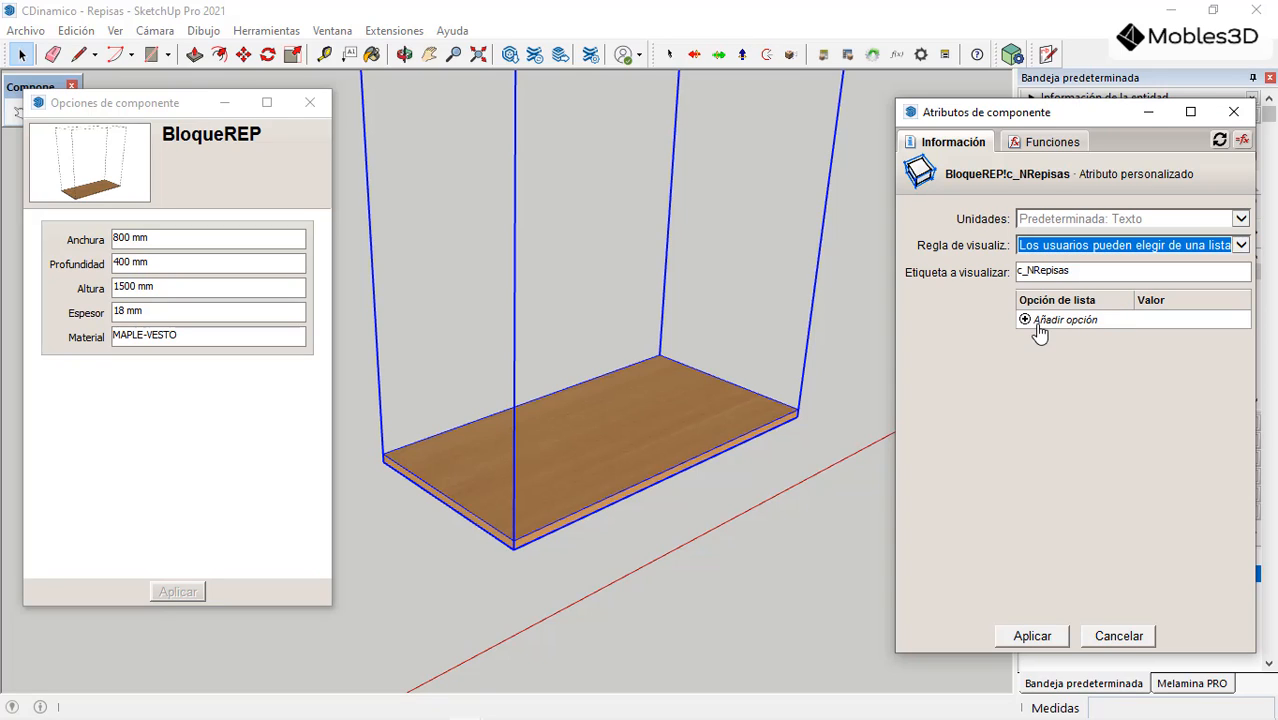
{"action": "left_click", "coordinate": [1035, 273]}
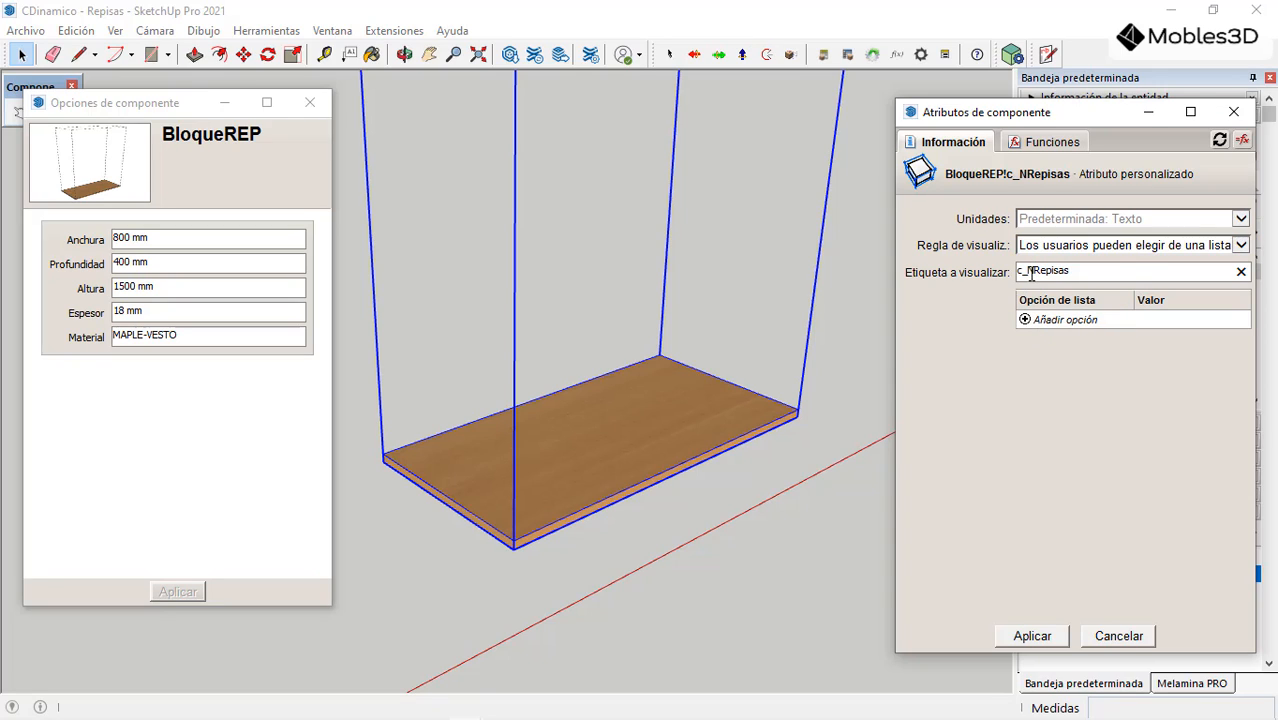
{"action": "left_click_drag", "start_coordinate": [1028, 272], "coordinate": [1012, 271]}
{"action": "key", "text": "Delete"}
{"action": "key", "text": "Right"}
{"action": "type", "text": "º"}
{"action": "key", "text": "BackSpace"}
{"action": "type", "text": "º"}
Step: Add options 1 and 2 with matching values to the Nº Repisas list
{"action": "left_click", "coordinate": [1025, 321]}
{"action": "type", "text": "1"}
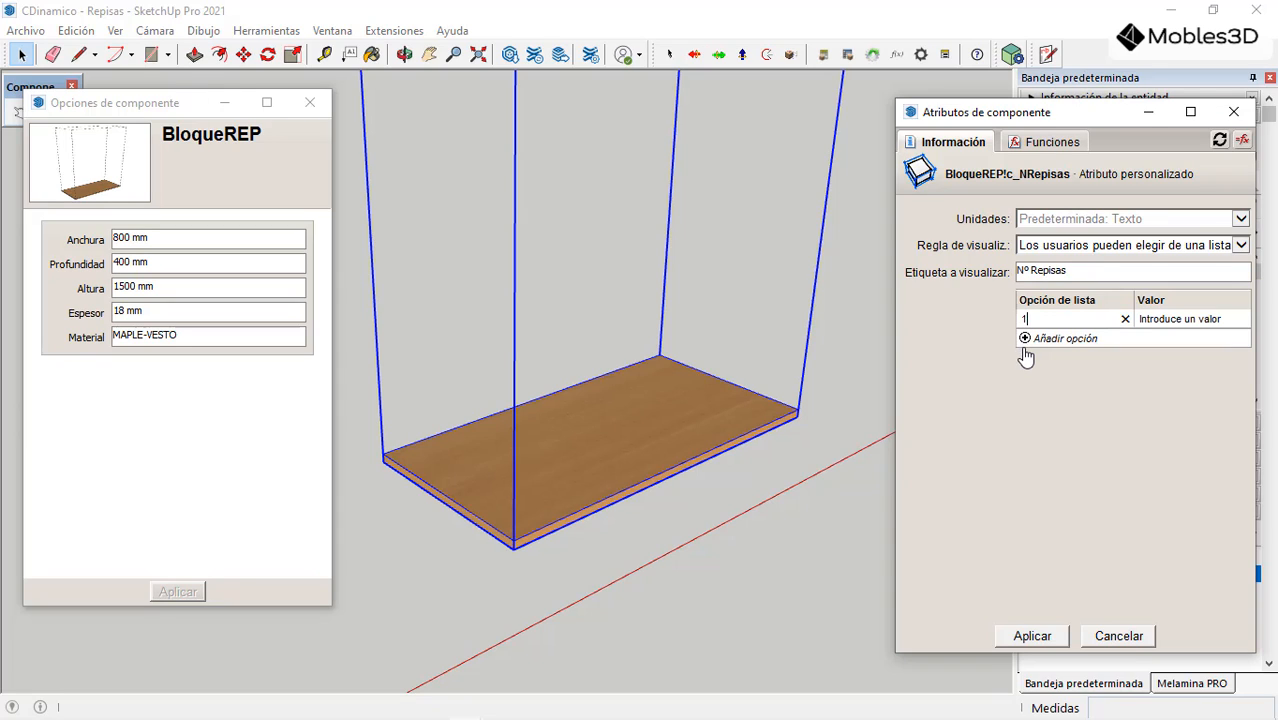
{"action": "key", "text": "Tab"}
{"action": "left_click", "coordinate": [1025, 345]}
{"action": "type", "text": "2"}
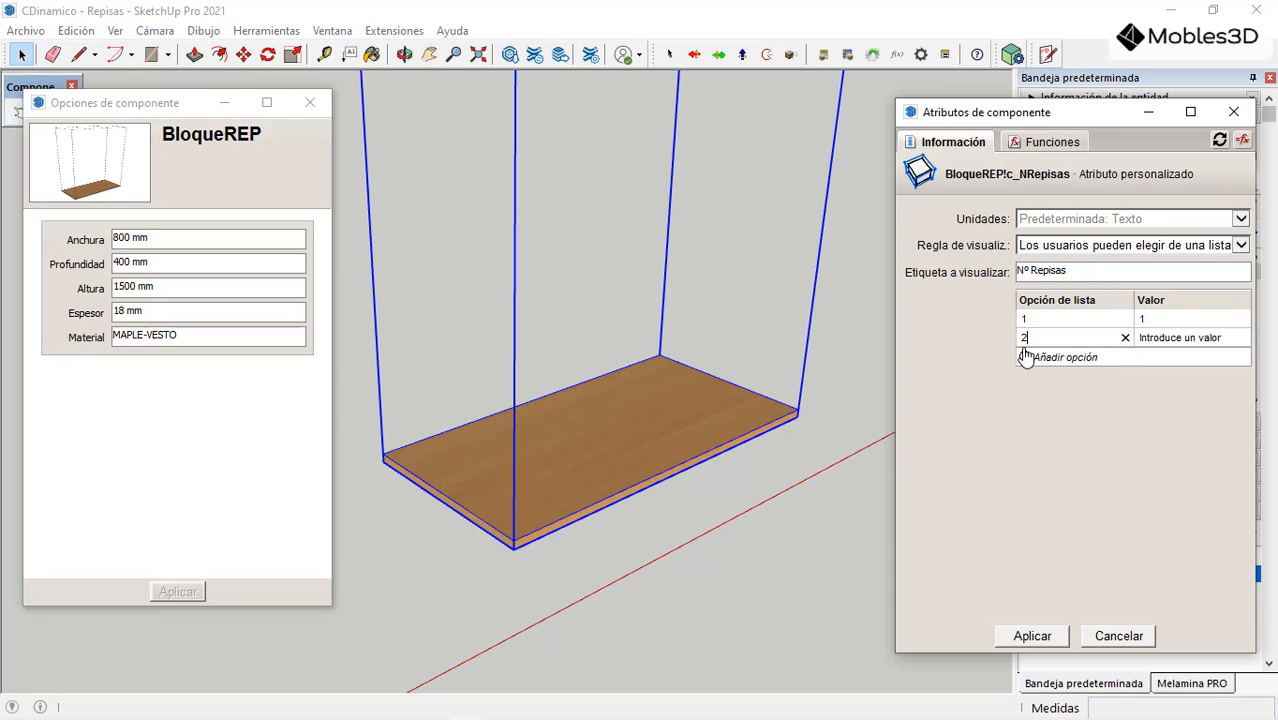
{"action": "key", "text": "Tab"}
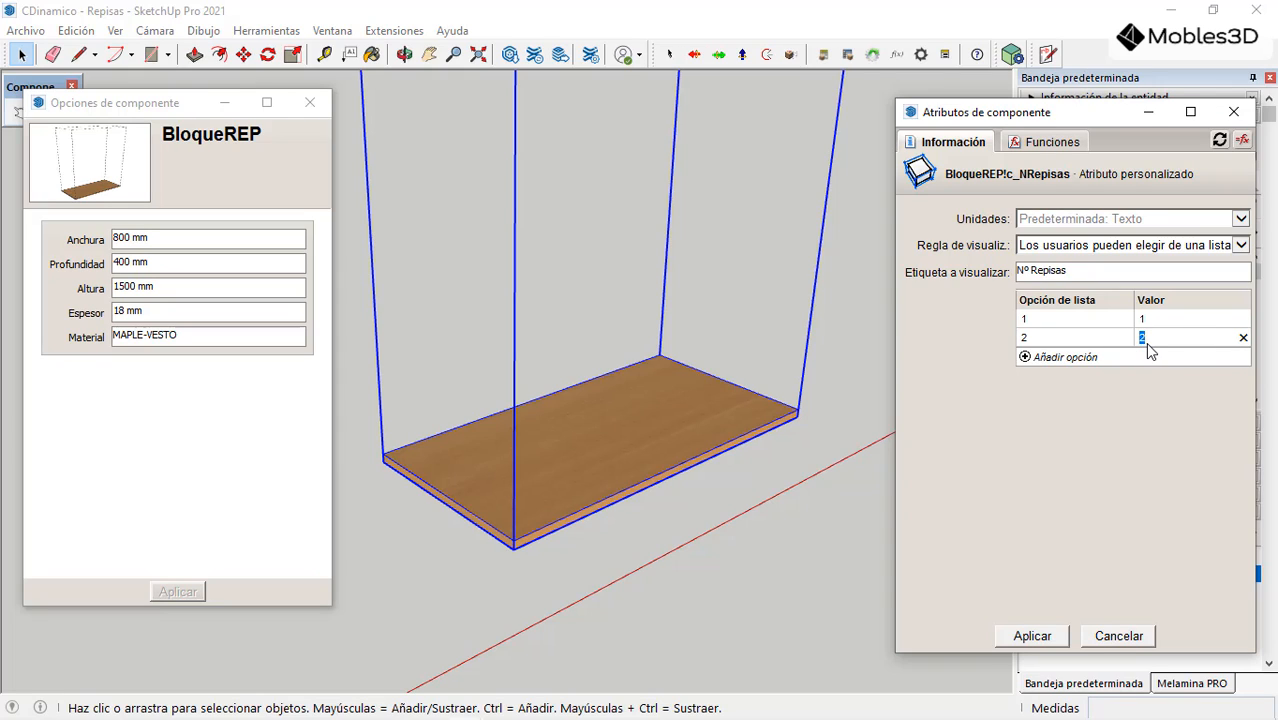
Step: Extend the Nº Repisas list with options 3 and 4, giving each the same number as its value
{"action": "key", "text": "Return"}
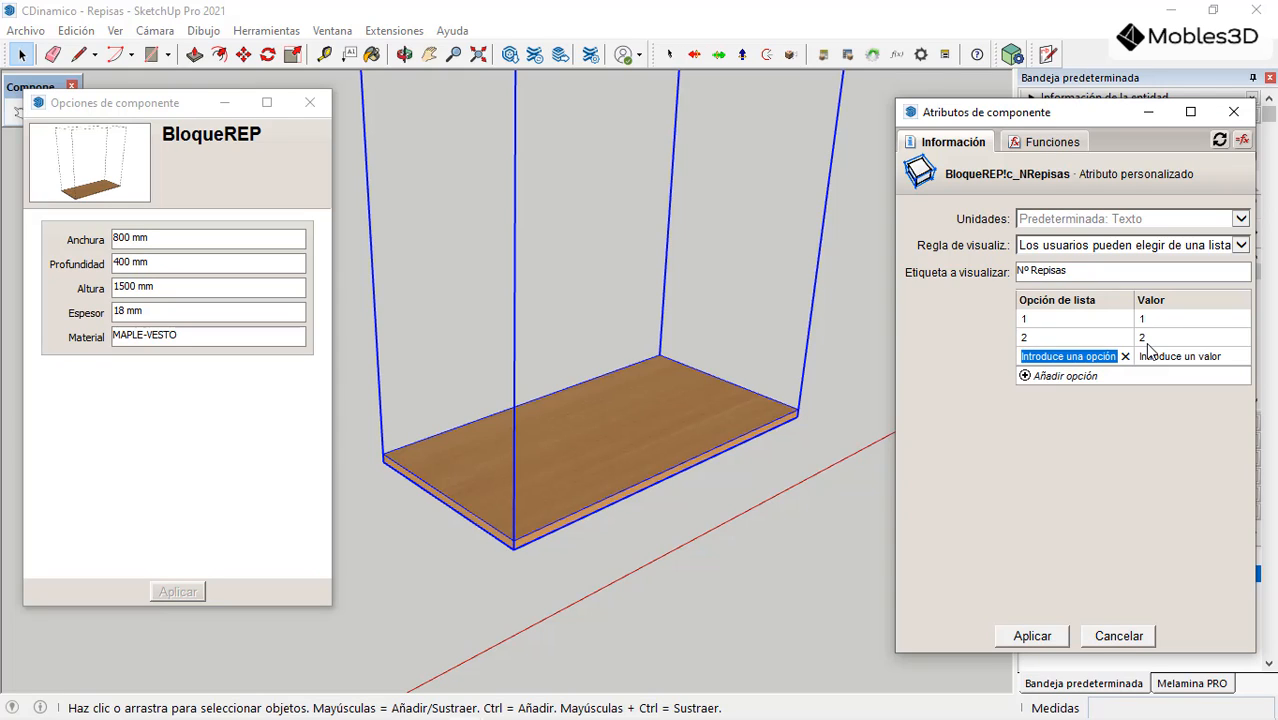
{"action": "type", "text": "3"}
{"action": "key", "text": "Return"}
{"action": "type", "text": "3"}
{"action": "key", "text": "Return"}
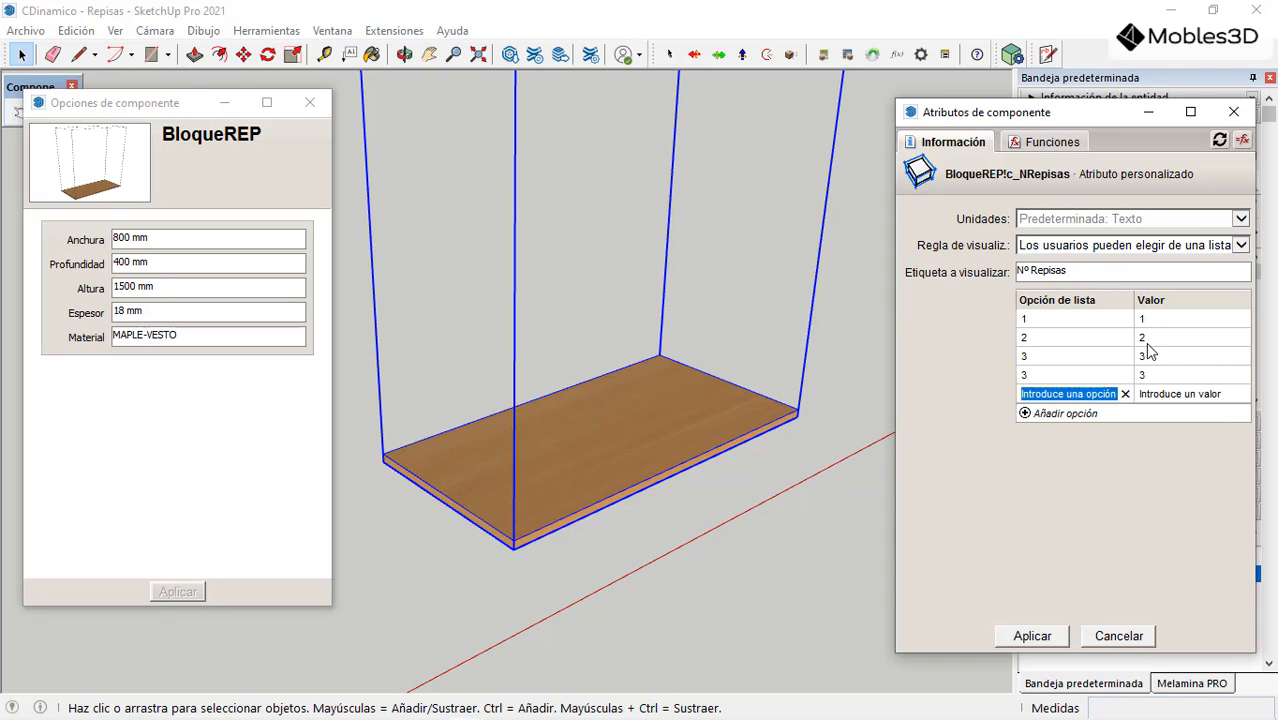
{"action": "type", "text": "4"}
{"action": "key", "text": "Return"}
{"action": "key", "text": "Return"}
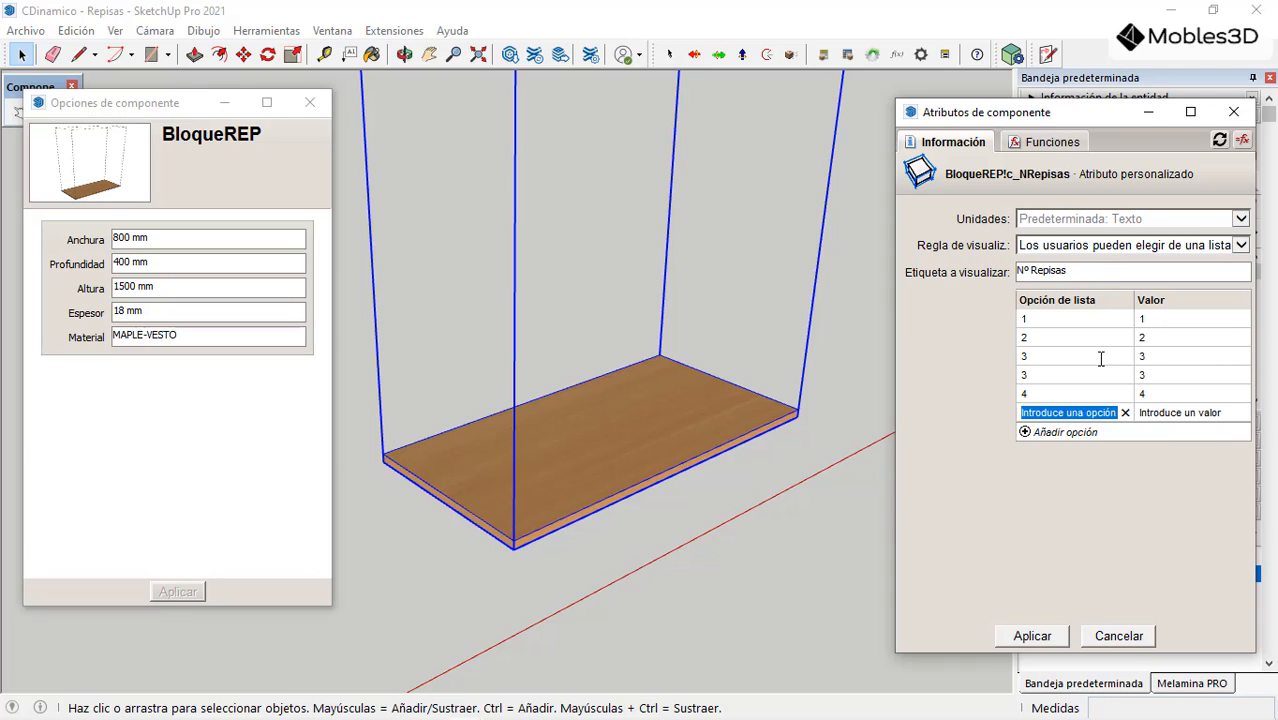
Step: Change the duplicate option 3 and its value to 4 in the Nº Repisas list
{"action": "left_click", "coordinate": [1069, 377]}
{"action": "left_click", "coordinate": [1039, 377]}
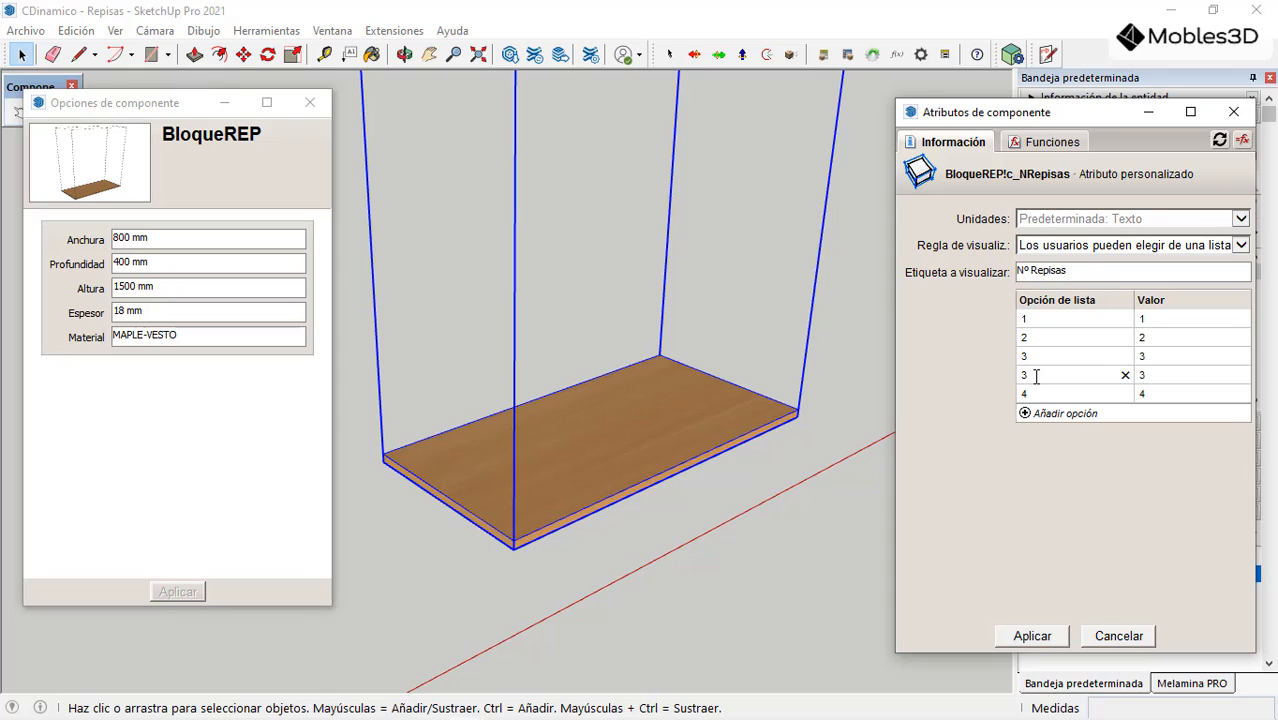
{"action": "type", "text": "4"}
{"action": "key", "text": "Tab"}
{"action": "type", "text": "4"}
{"action": "key", "text": "Return"}
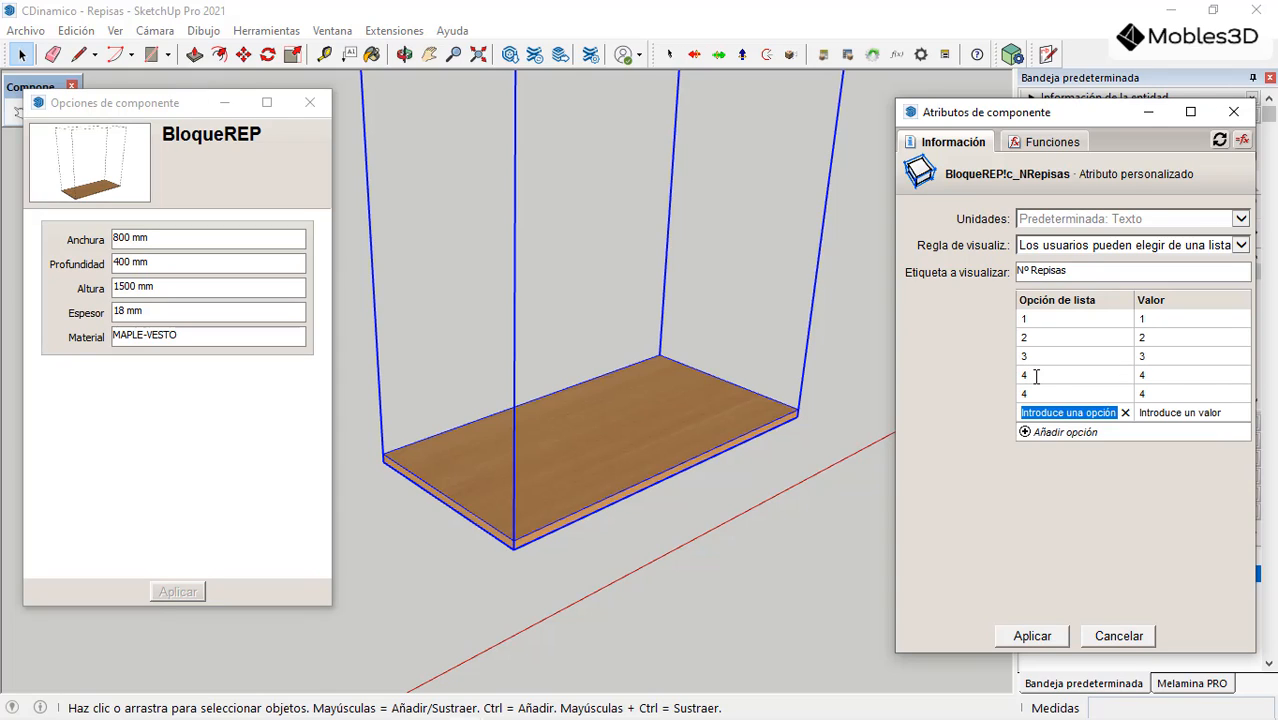
Step: Change the duplicate option 4 and its value to 5 in the Nº Repisas list
{"action": "left_click", "coordinate": [1038, 392]}
{"action": "left_click", "coordinate": [1038, 392]}
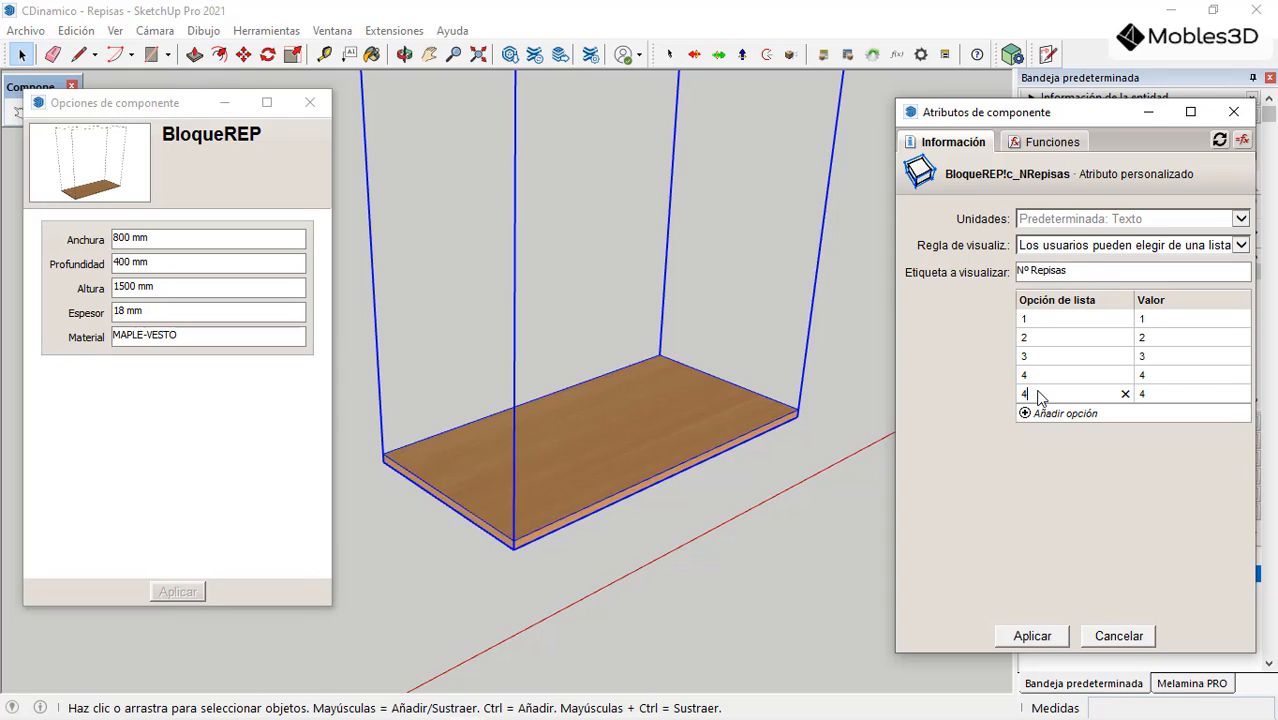
{"action": "key", "text": "BackSpace"}
{"action": "type", "text": "5"}
{"action": "key", "text": "Tab"}
{"action": "type", "text": "5"}
{"action": "key", "text": "Return"}
{"action": "key", "text": "Escape"}
{"action": "left_click", "coordinate": [1175, 394]}
{"action": "key", "text": "Return"}
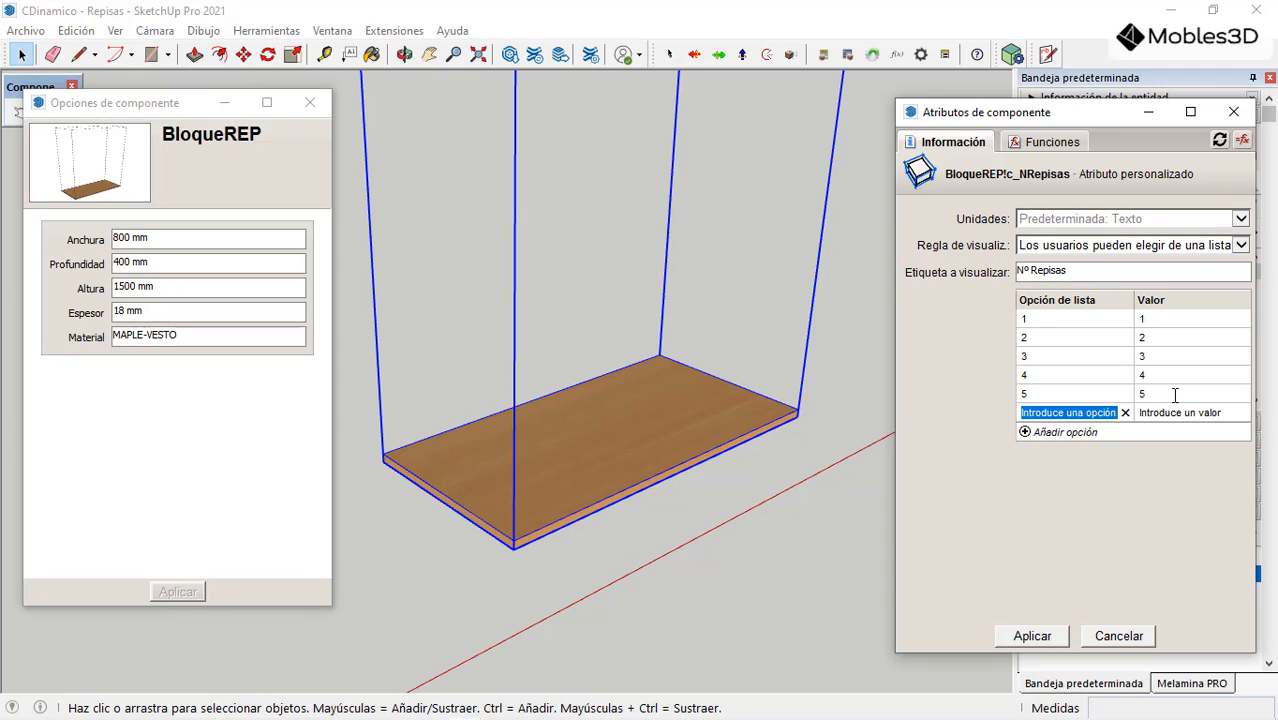
Step: Add option 6 with value 6 to the Nº Repisas list and apply the attribute settings
{"action": "type", "text": "6"}
{"action": "key", "text": "Tab"}
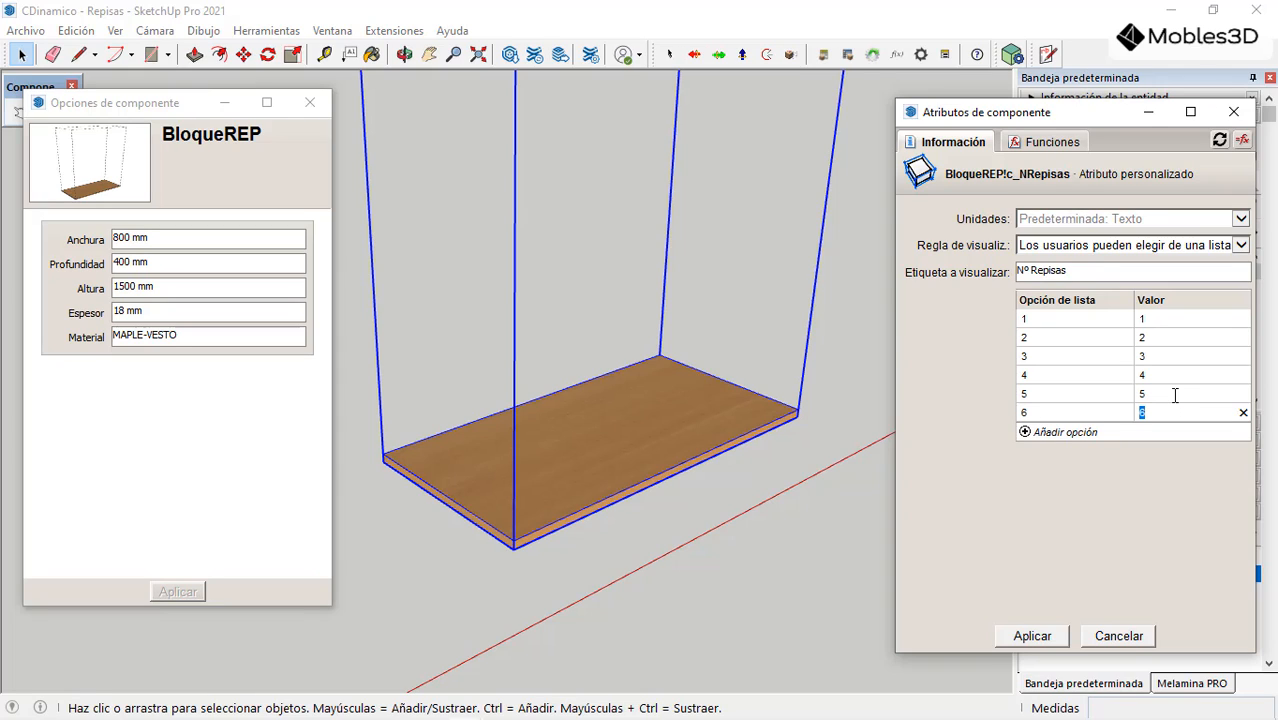
{"action": "left_click", "coordinate": [1166, 475]}
{"action": "left_click", "coordinate": [1034, 634]}
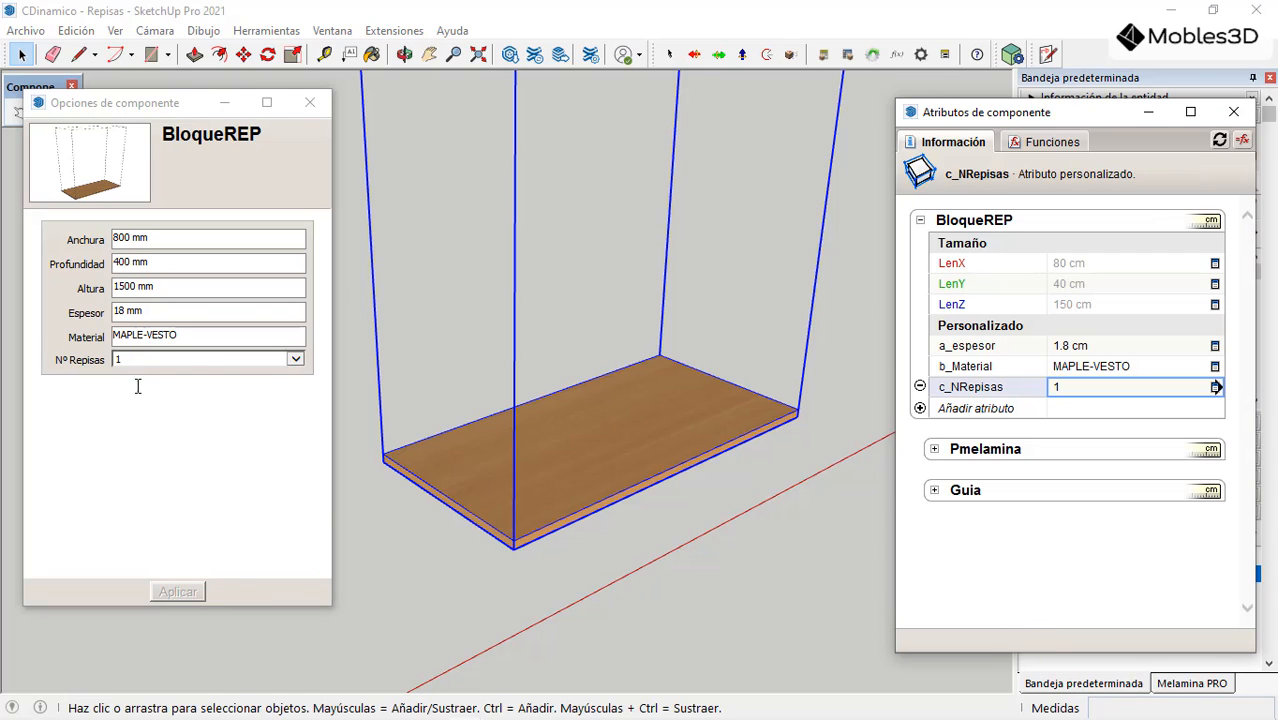
Step: Set Nº Repisas to 2 in BloqueREP's component options and apply it
{"action": "left_click", "coordinate": [292, 360]}
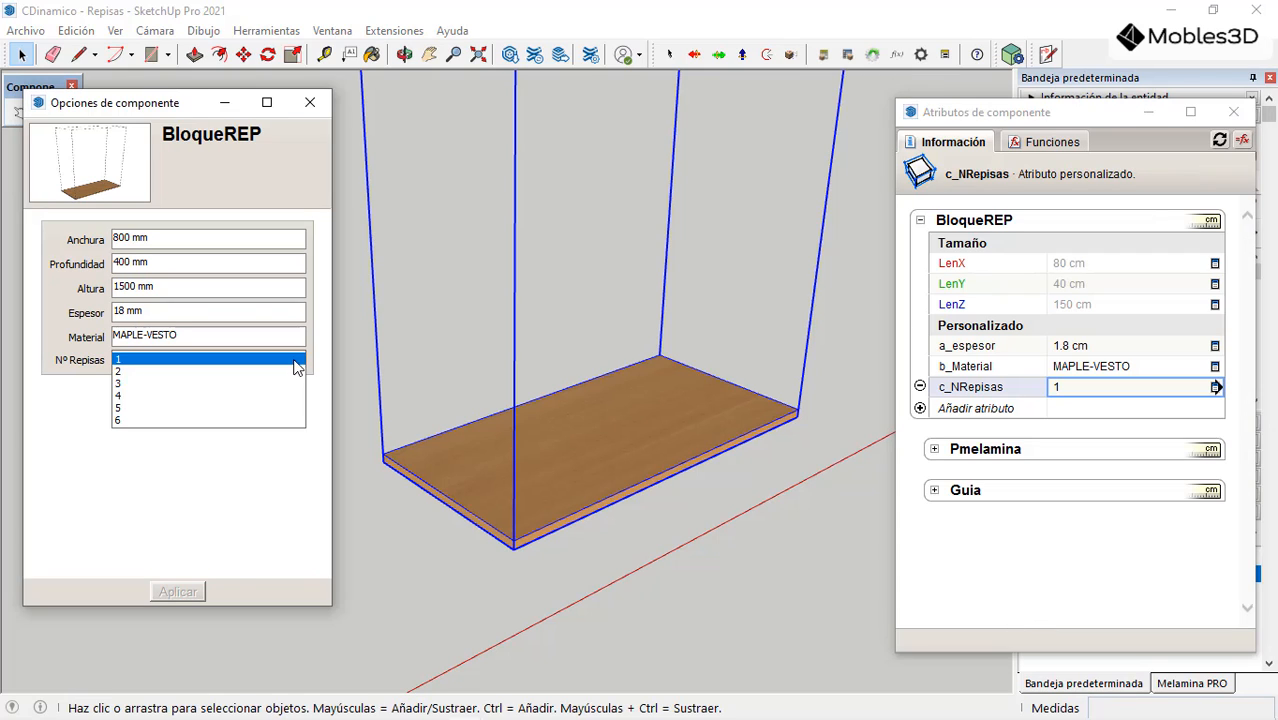
{"action": "left_click", "coordinate": [150, 371]}
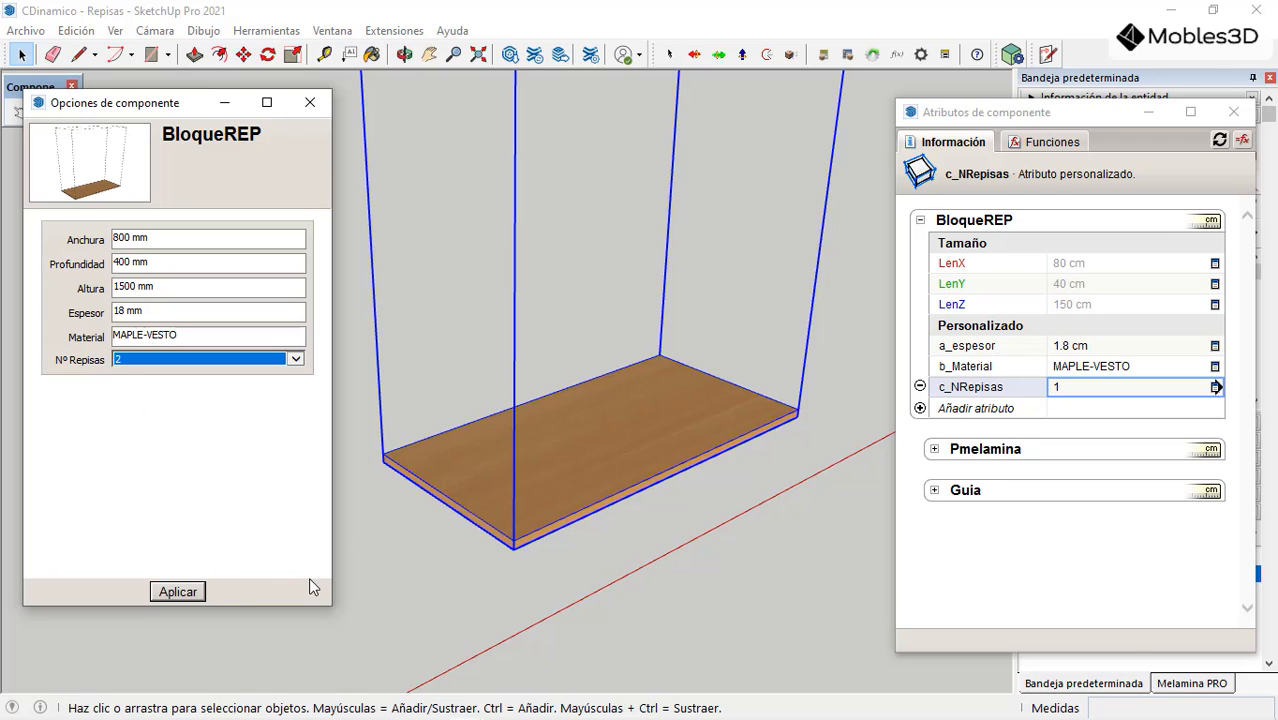
{"action": "left_click", "coordinate": [197, 591]}
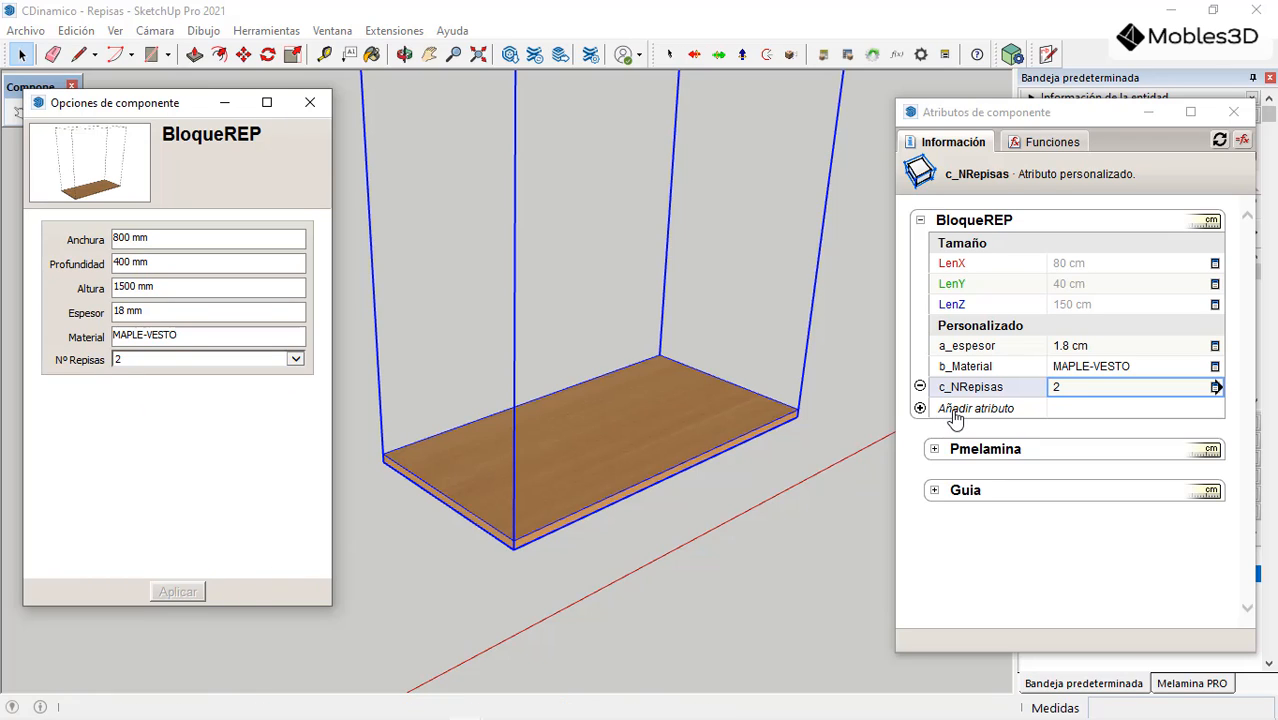
Step: Add a custom attribute named d_SepREP to BloqueREP for the spacing between shelves
{"action": "scroll", "coordinate": [728, 433], "scroll_direction": "down", "scroll_amount": 5}
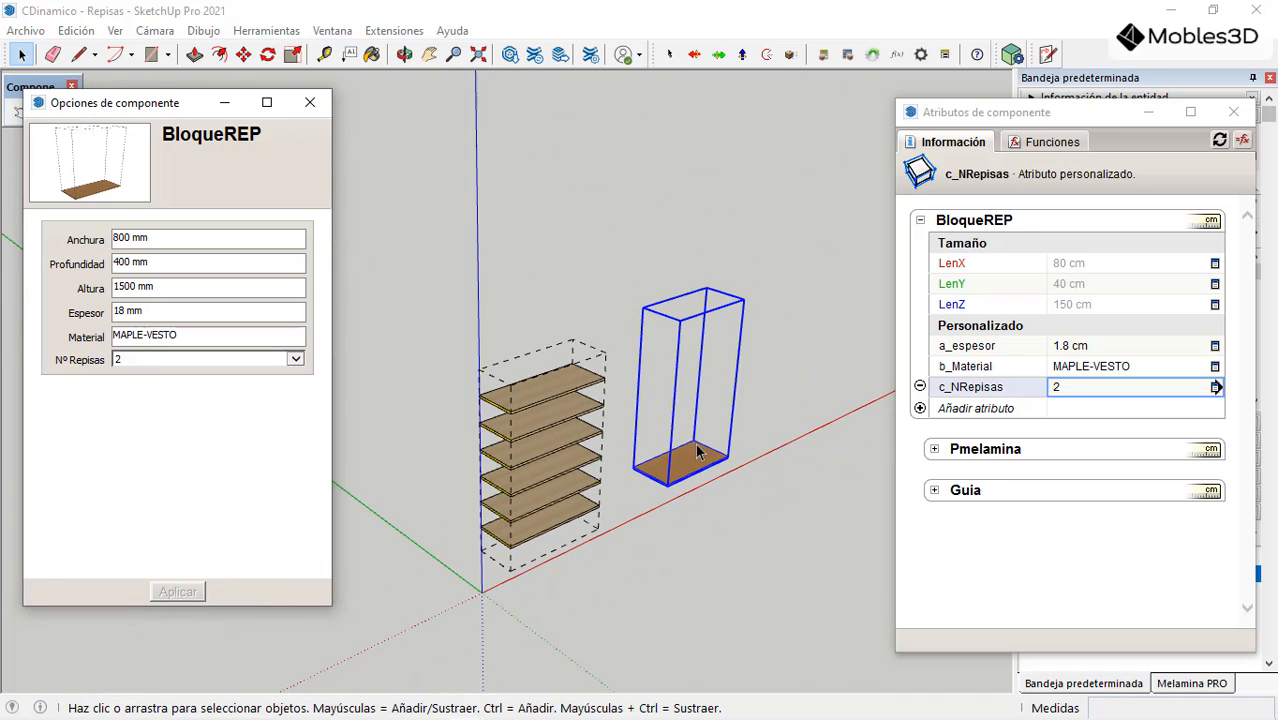
{"action": "scroll", "coordinate": [560, 476], "scroll_direction": "up", "scroll_amount": 3}
{"action": "scroll", "coordinate": [438, 386], "scroll_direction": "up", "scroll_amount": 2}
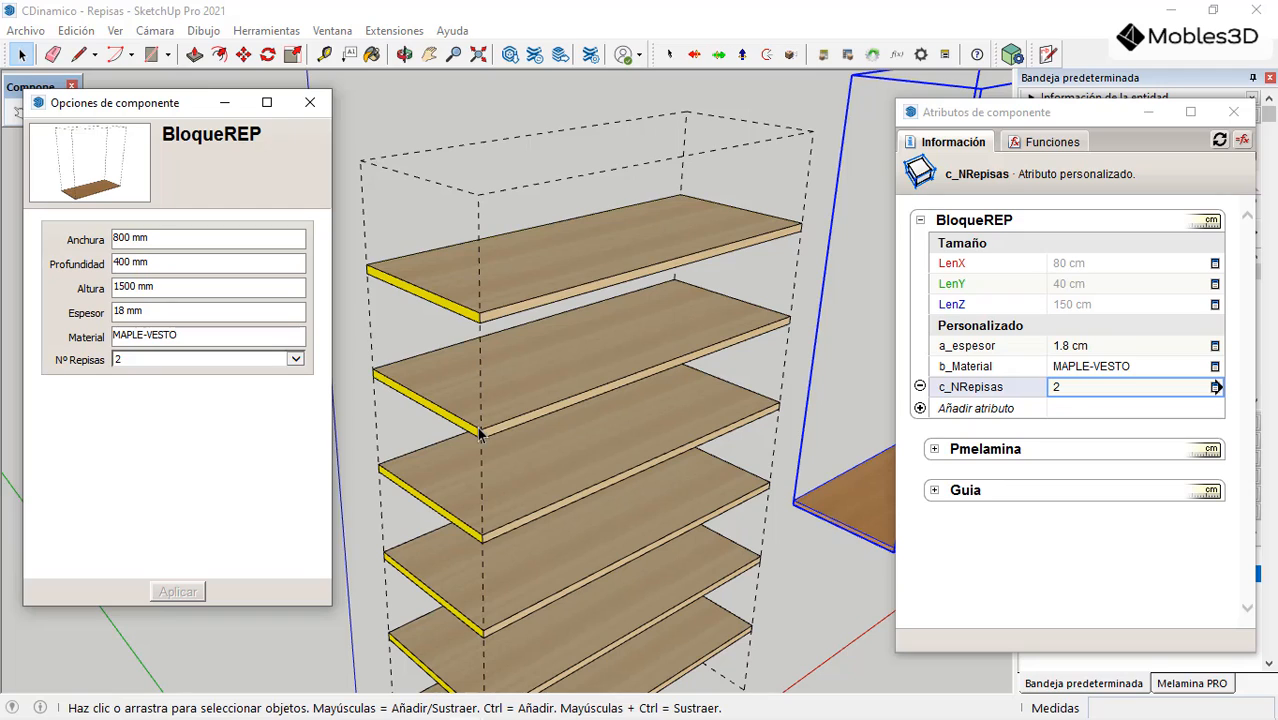
{"action": "left_click", "coordinate": [920, 408]}
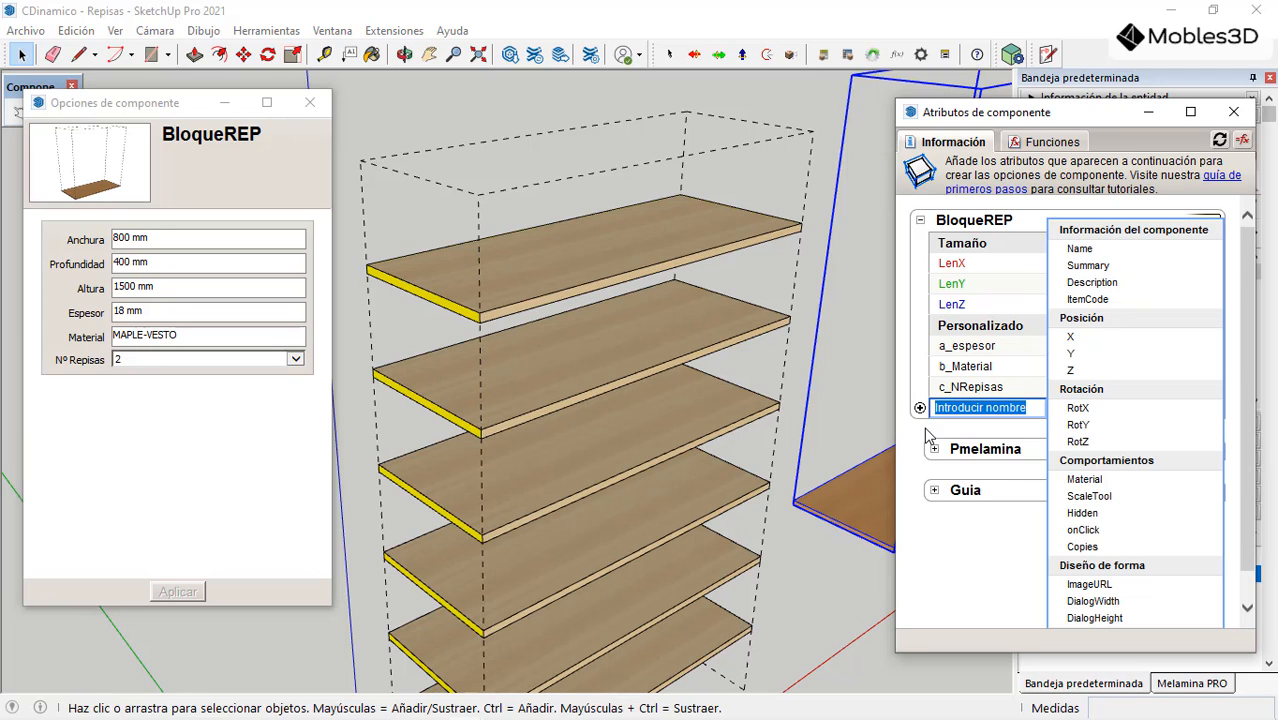
{"action": "type", "text": "d"}
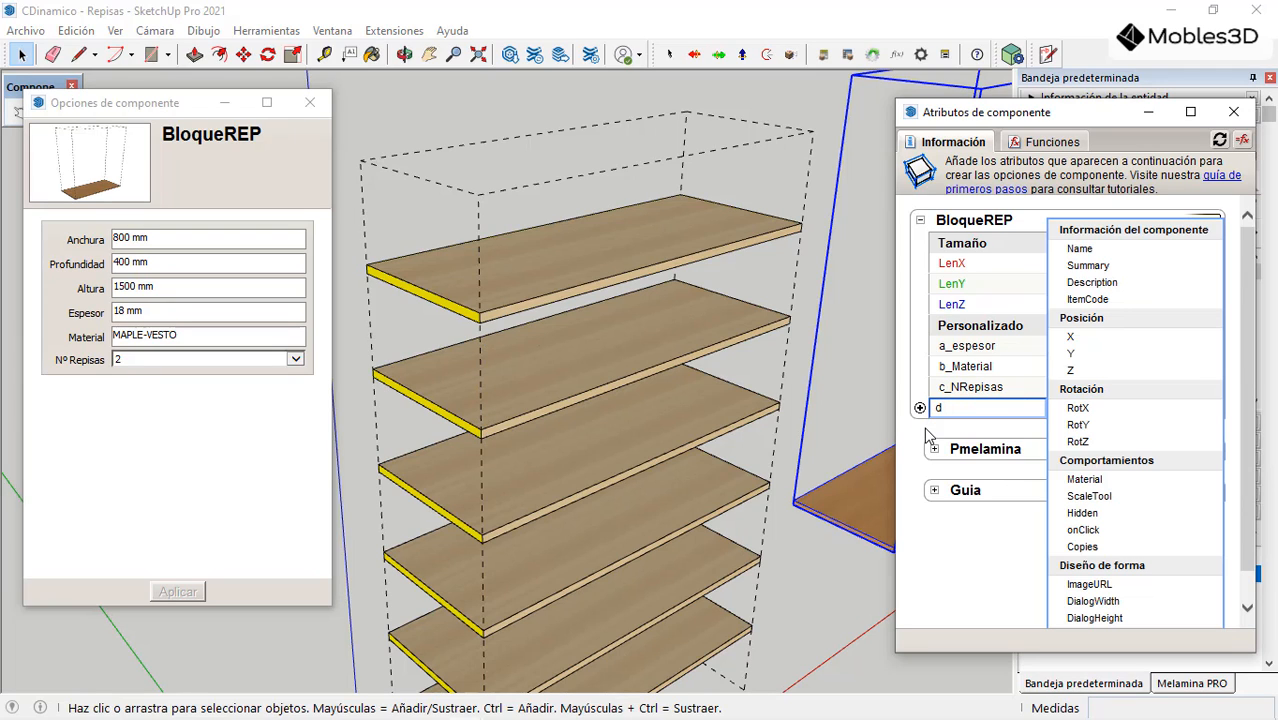
{"action": "type", "text": "_SepREP"}
{"action": "key", "text": "Return"}
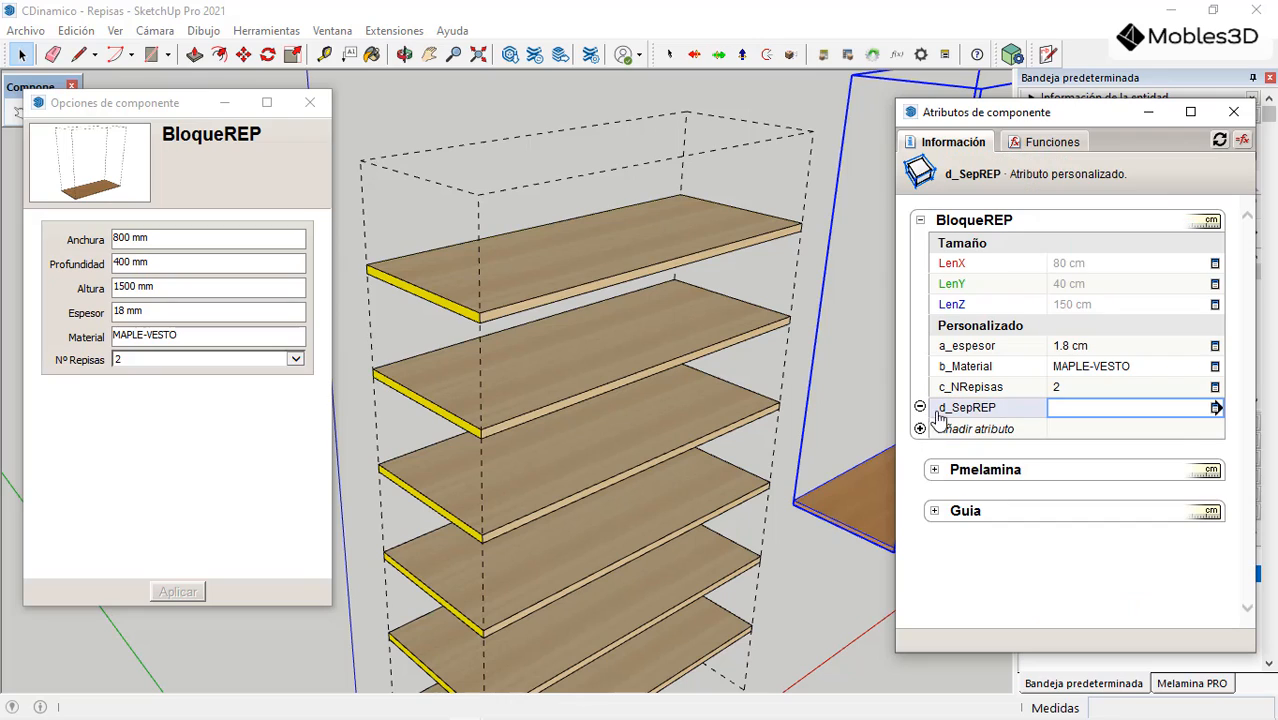
Step: Set d_SepREP's units to centimetres and let users see the attribute without editing it
{"action": "left_click", "coordinate": [1215, 409]}
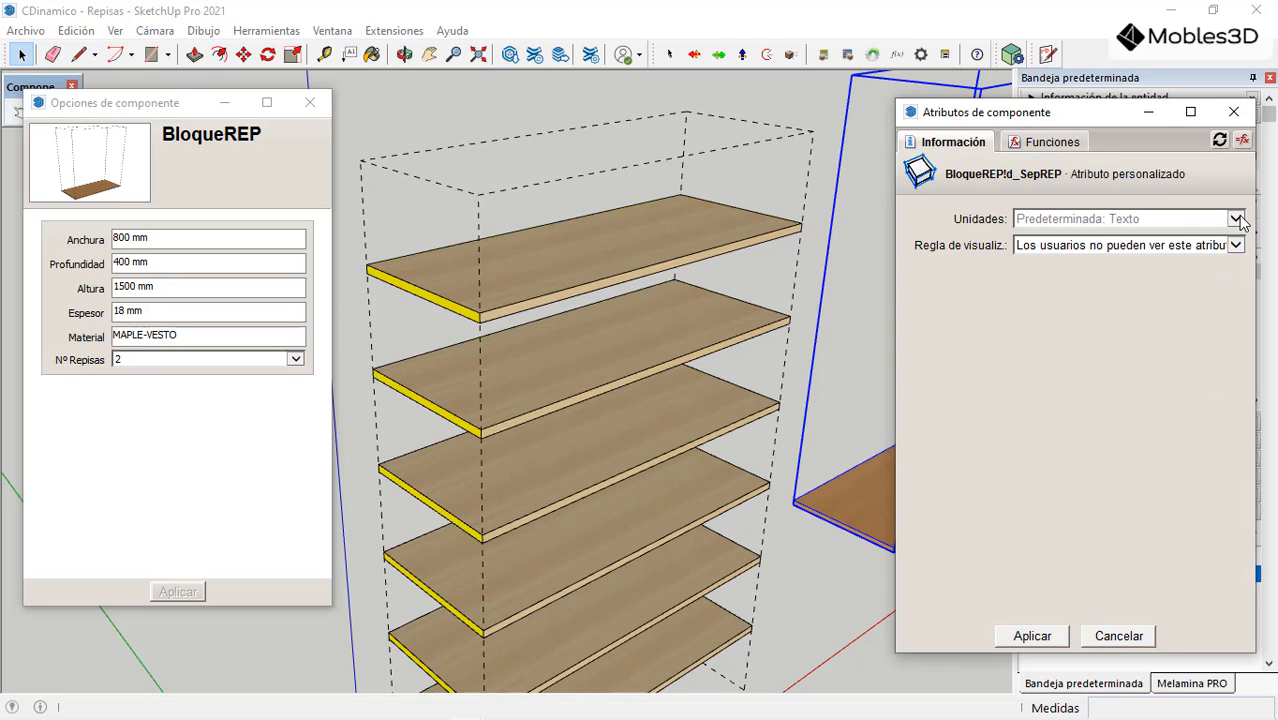
{"action": "left_click", "coordinate": [1238, 220]}
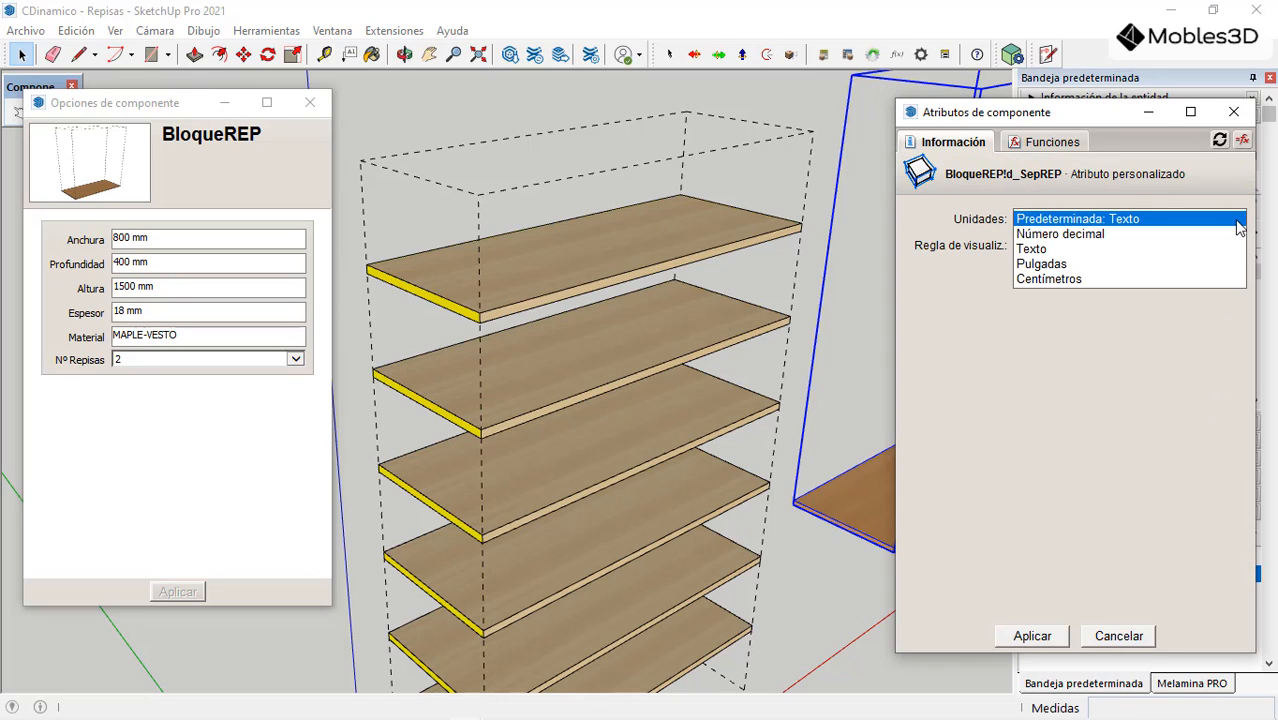
{"action": "left_click", "coordinate": [1062, 281]}
{"action": "left_click", "coordinate": [1175, 248]}
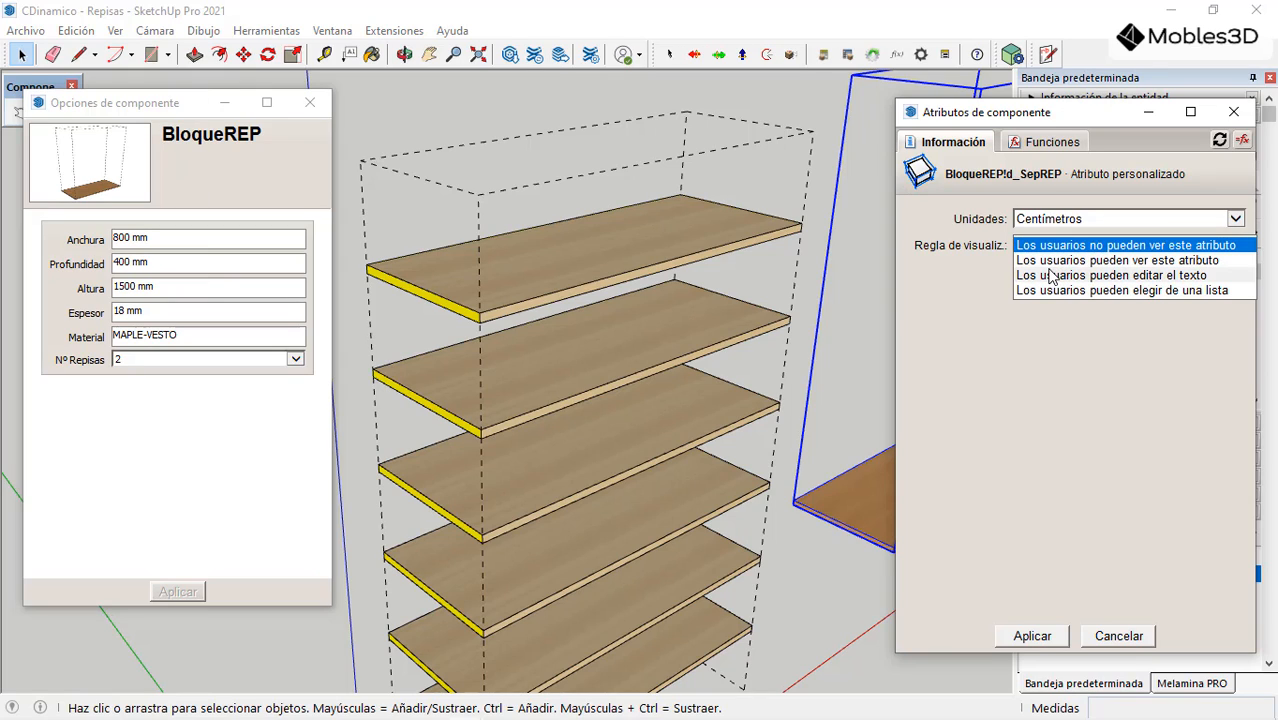
{"action": "left_click", "coordinate": [1118, 261]}
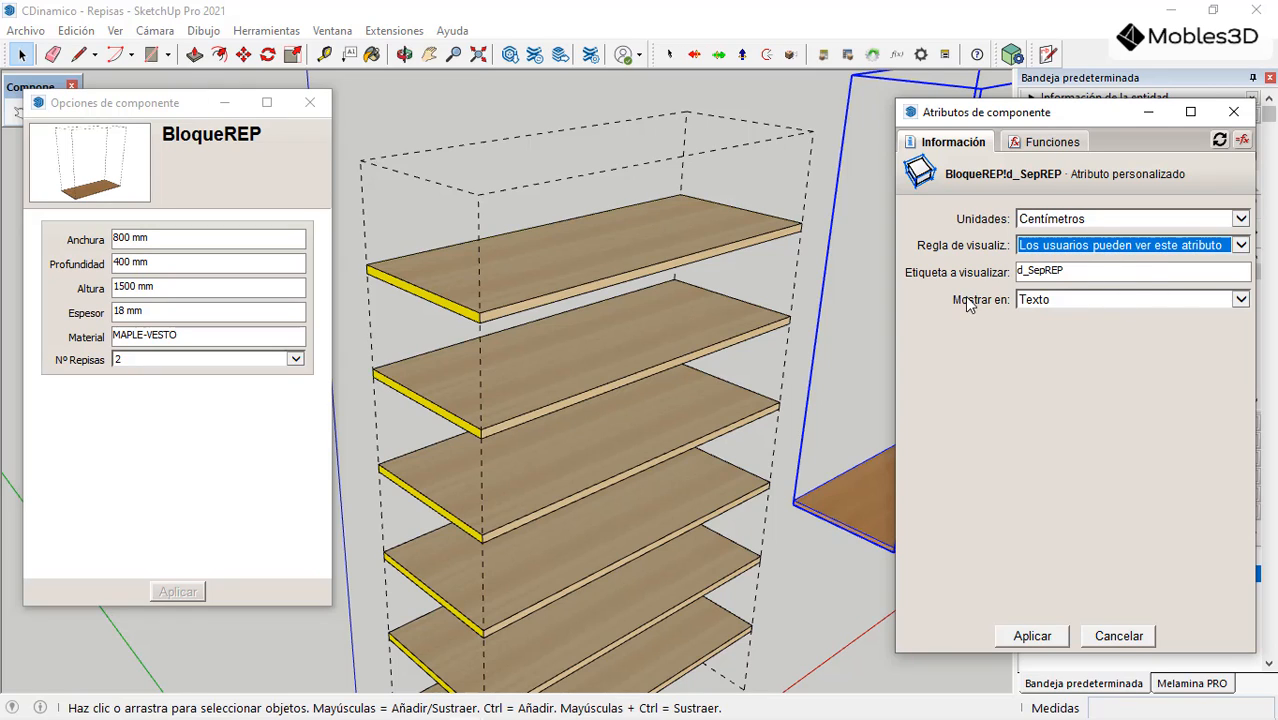
Step: Label d_SepREP as Sep. Entre repisas, display it in millimetres and apply the settings
{"action": "left_click_drag", "start_coordinate": [1089, 269], "coordinate": [987, 279]}
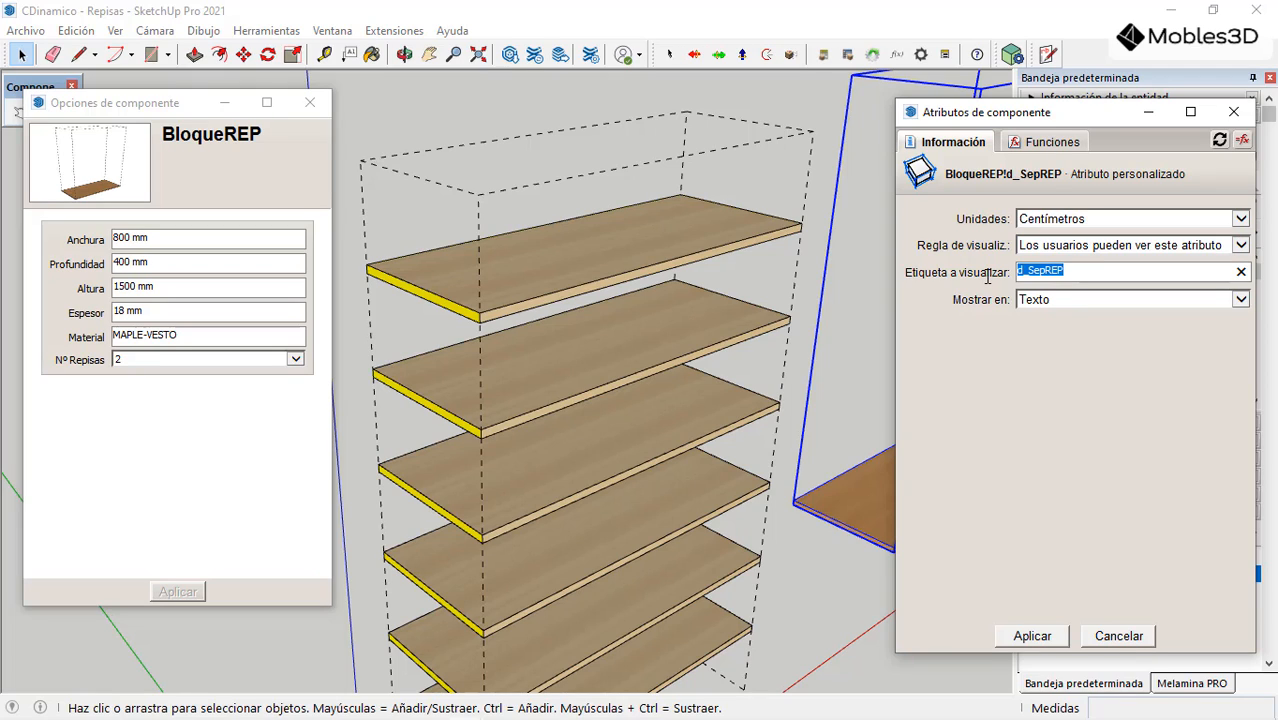
{"action": "type", "text": "Se"}
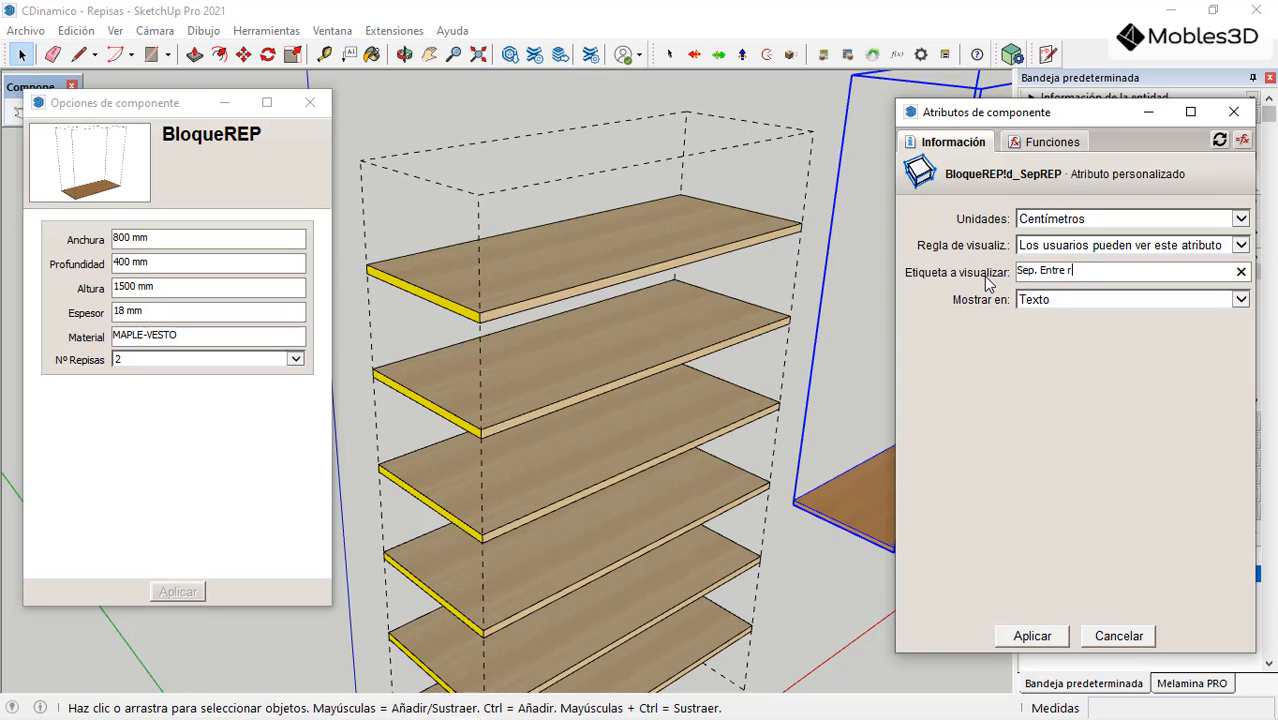
{"action": "left_click", "coordinate": [1030, 304]}
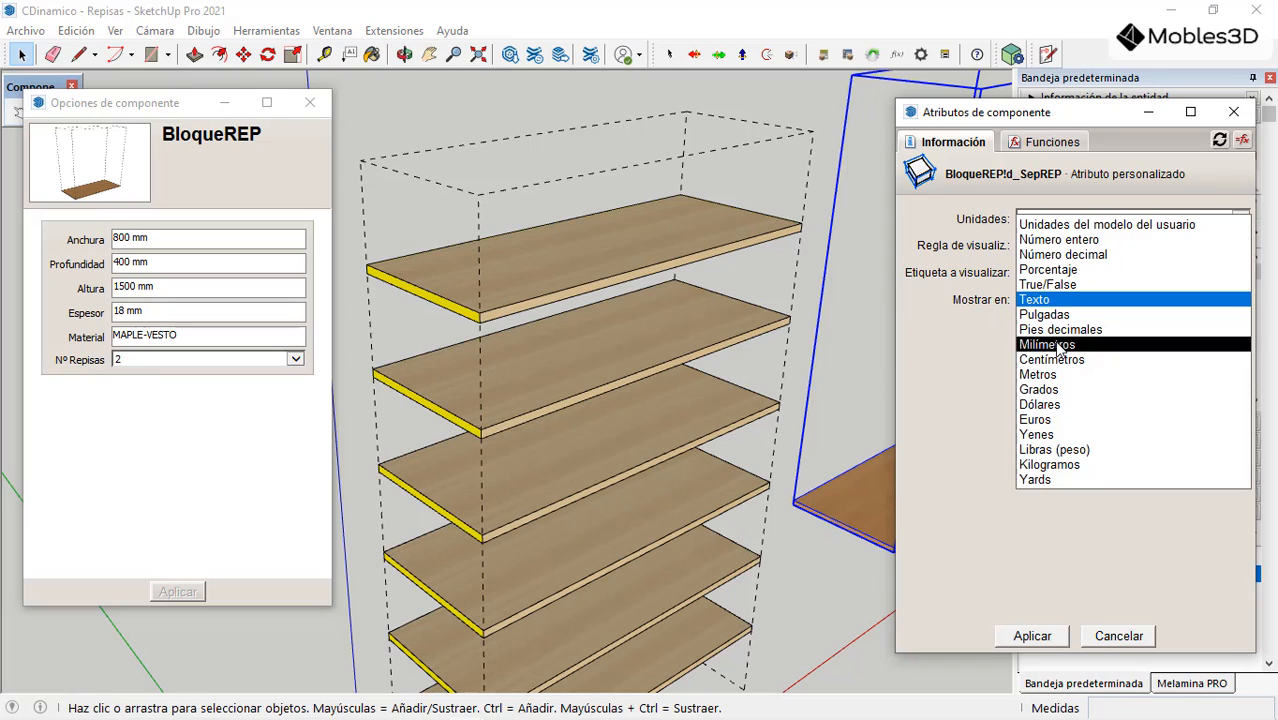
{"action": "left_click", "coordinate": [1047, 344]}
{"action": "left_click", "coordinate": [1032, 636]}
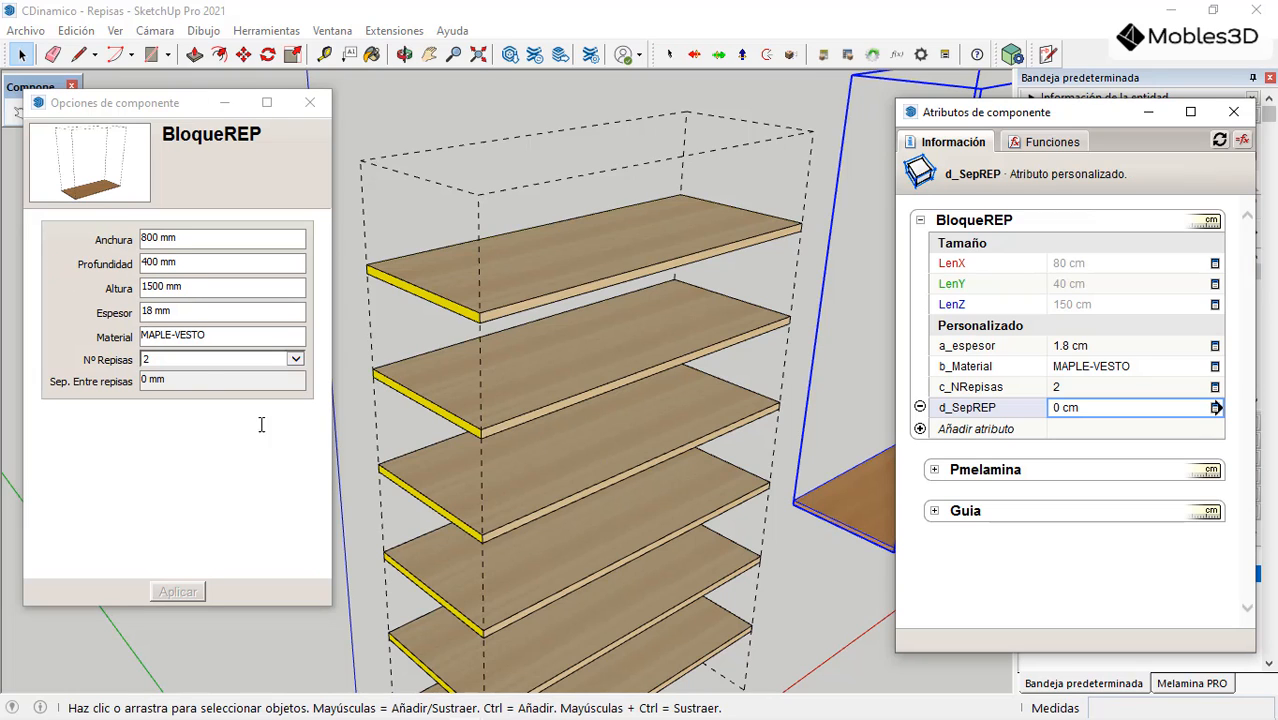
Step: Check whether the Sep. Entre repisas value can be edited in BloqueREP's component options
{"action": "double_click", "coordinate": [202, 381]}
{"action": "left_click", "coordinate": [179, 386]}
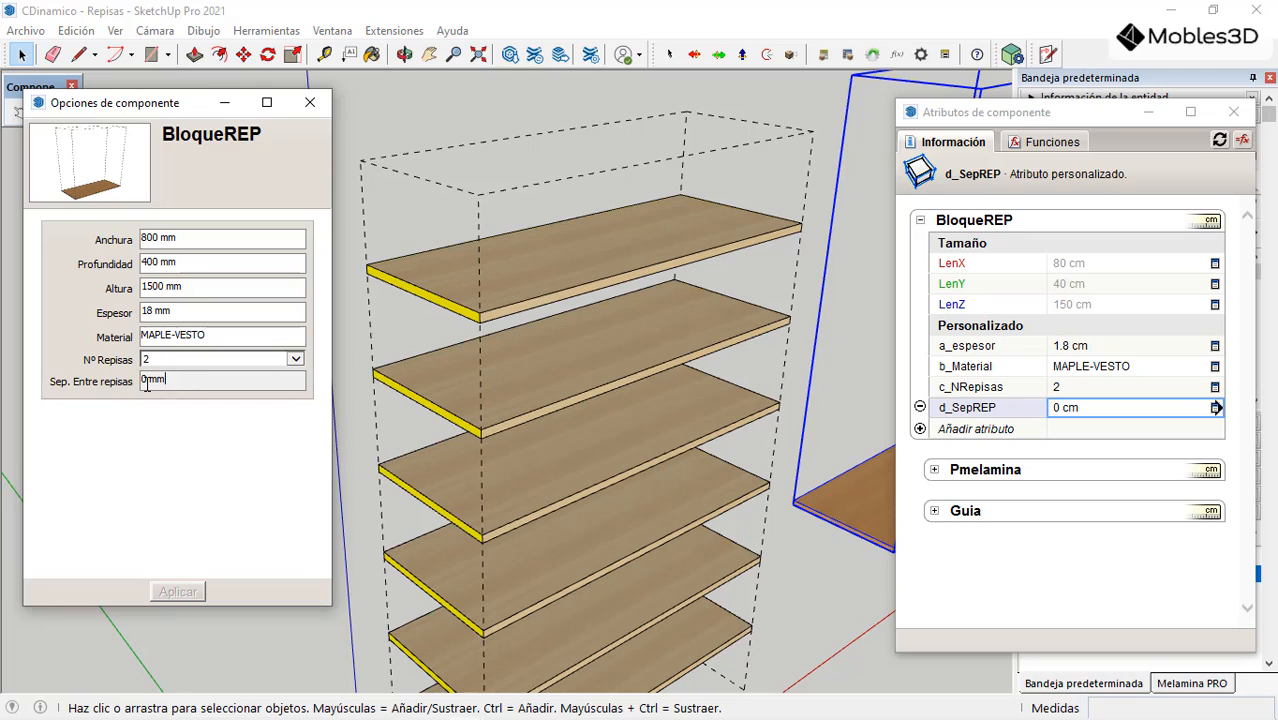
{"action": "left_click_drag", "start_coordinate": [188, 379], "coordinate": [143, 383]}
{"action": "left_click", "coordinate": [158, 429]}
Step: Add the size attributes LenX, LenY, LenZ and the position attributes X, Y, Z to the Guia subcomponent
{"action": "scroll", "coordinate": [553, 361], "scroll_direction": "down", "scroll_amount": 3}
{"action": "scroll", "coordinate": [521, 389], "scroll_direction": "down", "scroll_amount": 2}
{"action": "scroll", "coordinate": [719, 368], "scroll_direction": "up", "scroll_amount": 4}
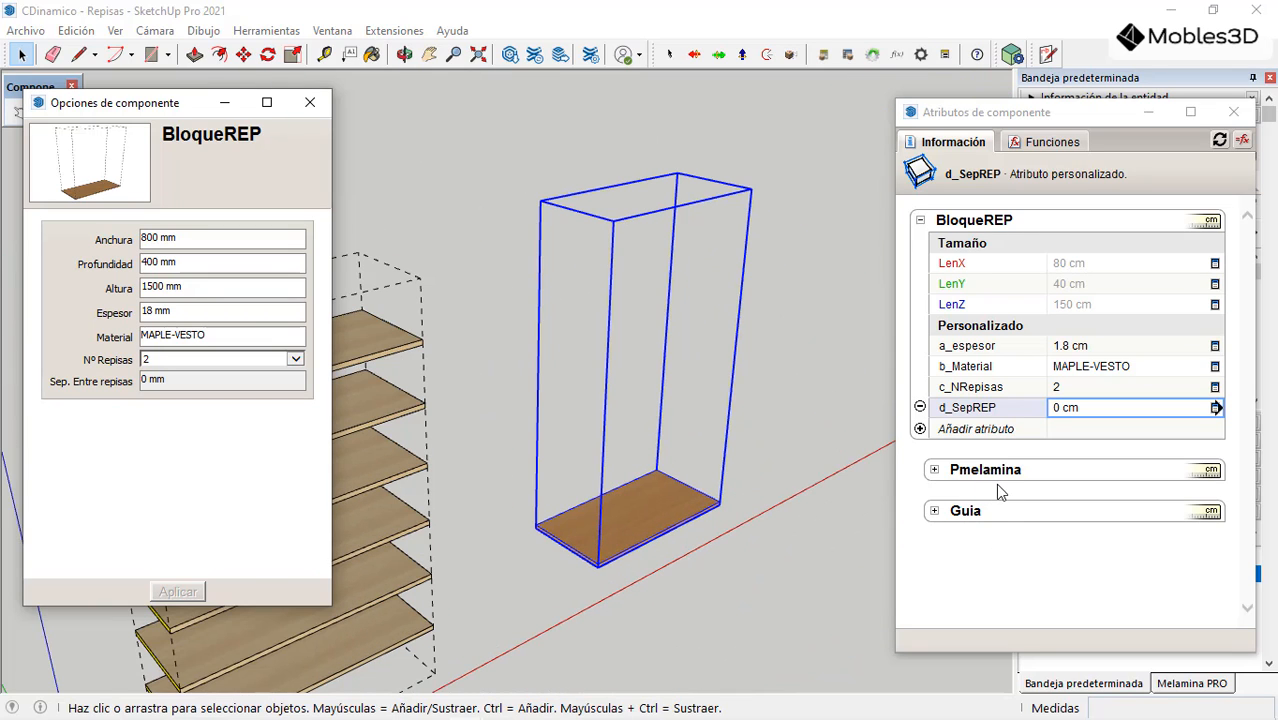
{"action": "left_click", "coordinate": [934, 512]}
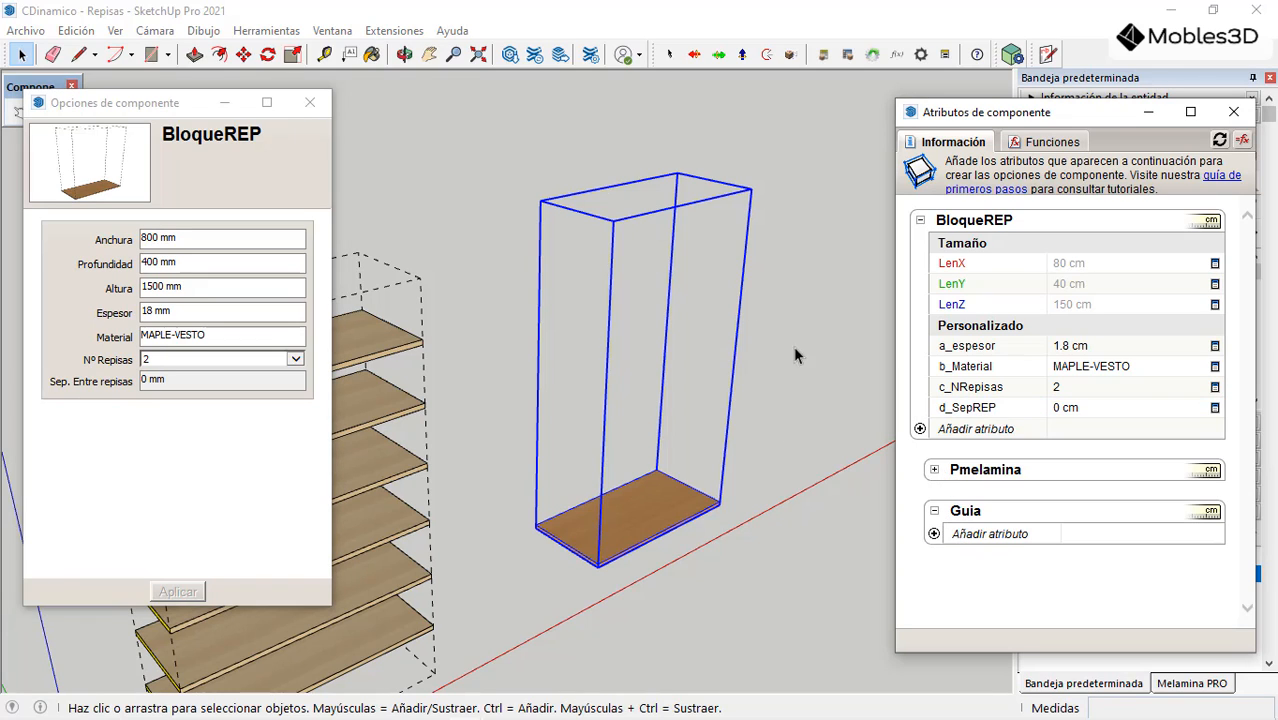
{"action": "left_click", "coordinate": [934, 534]}
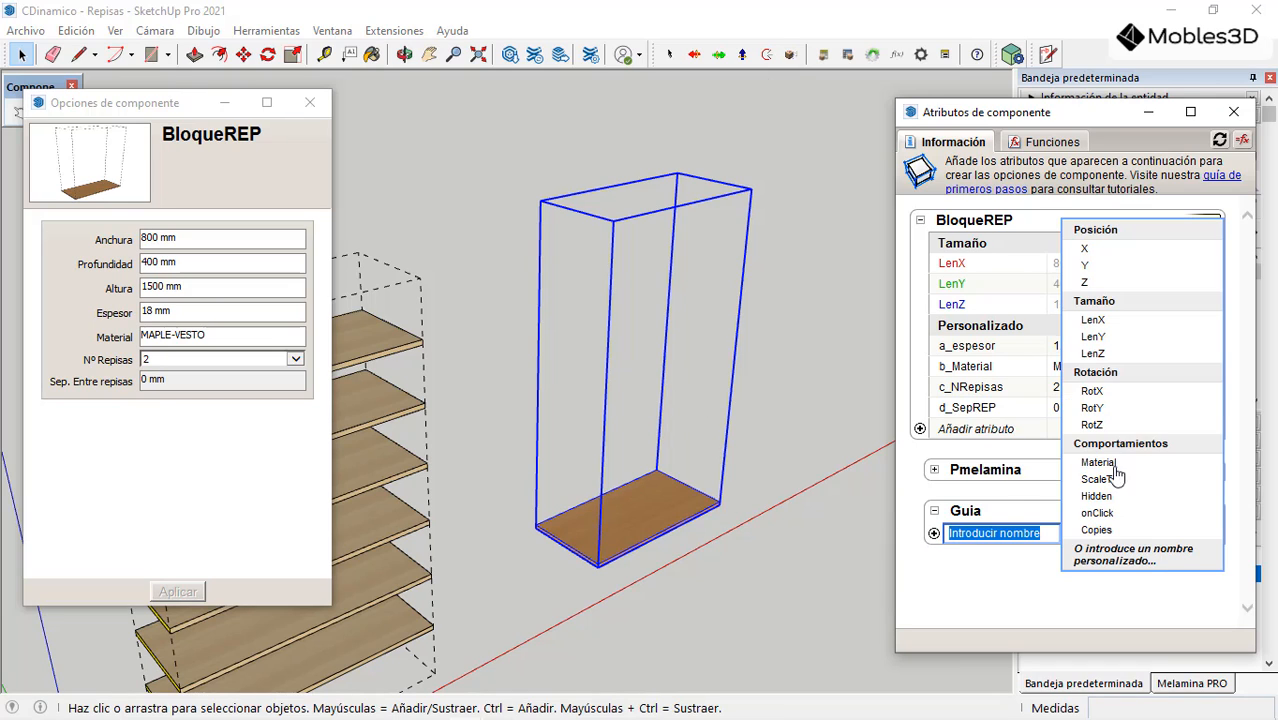
{"action": "left_click", "coordinate": [1100, 302]}
{"action": "scroll", "coordinate": [995, 386], "scroll_direction": "down", "scroll_amount": 1}
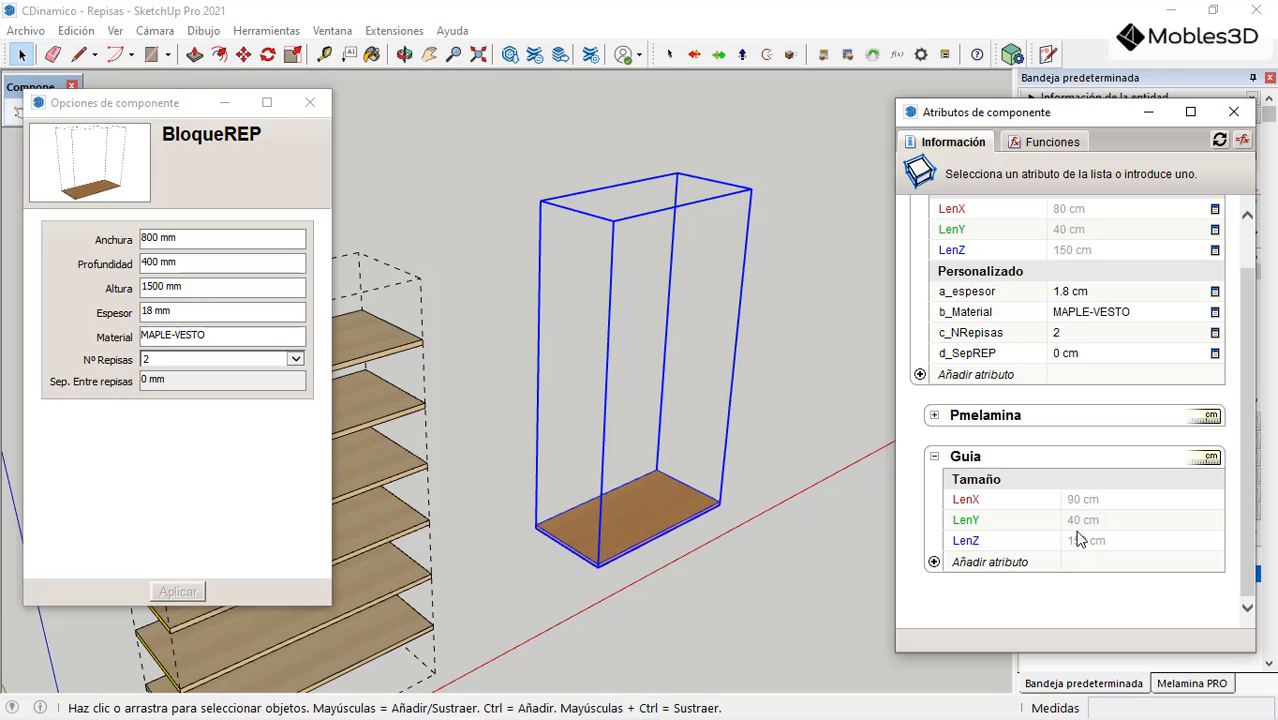
{"action": "left_click", "coordinate": [934, 562]}
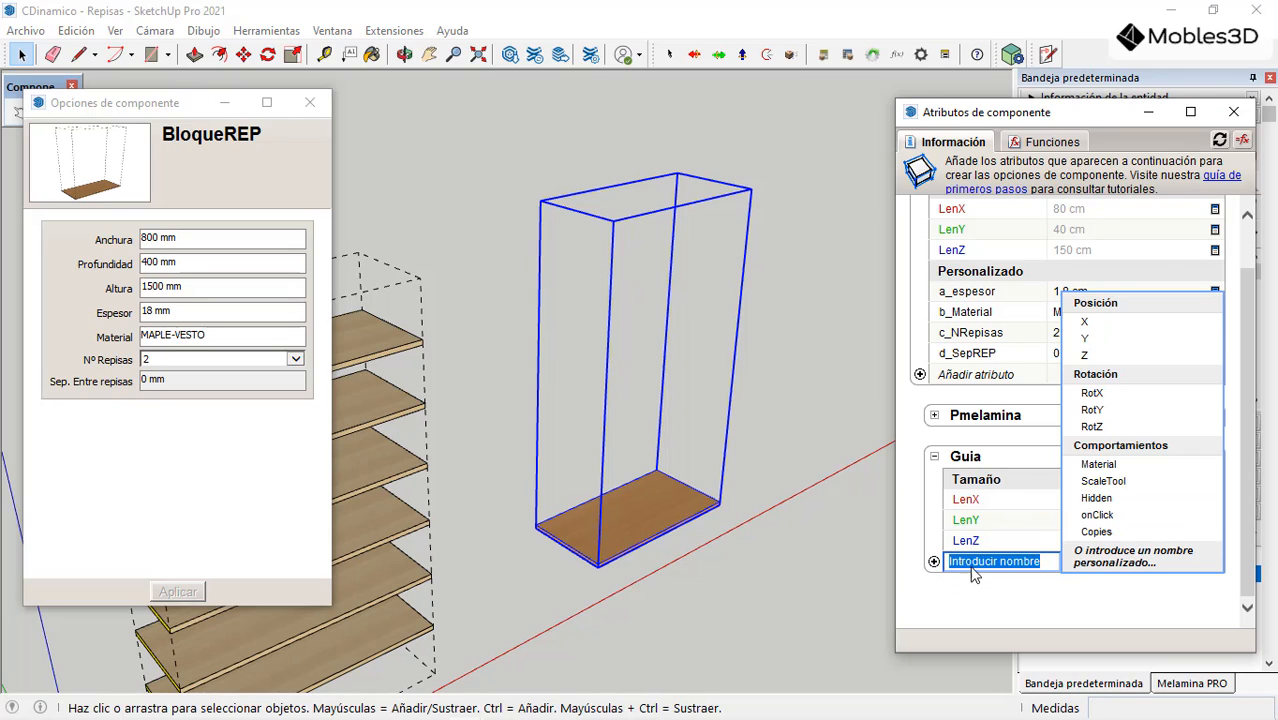
{"action": "left_click", "coordinate": [1122, 305]}
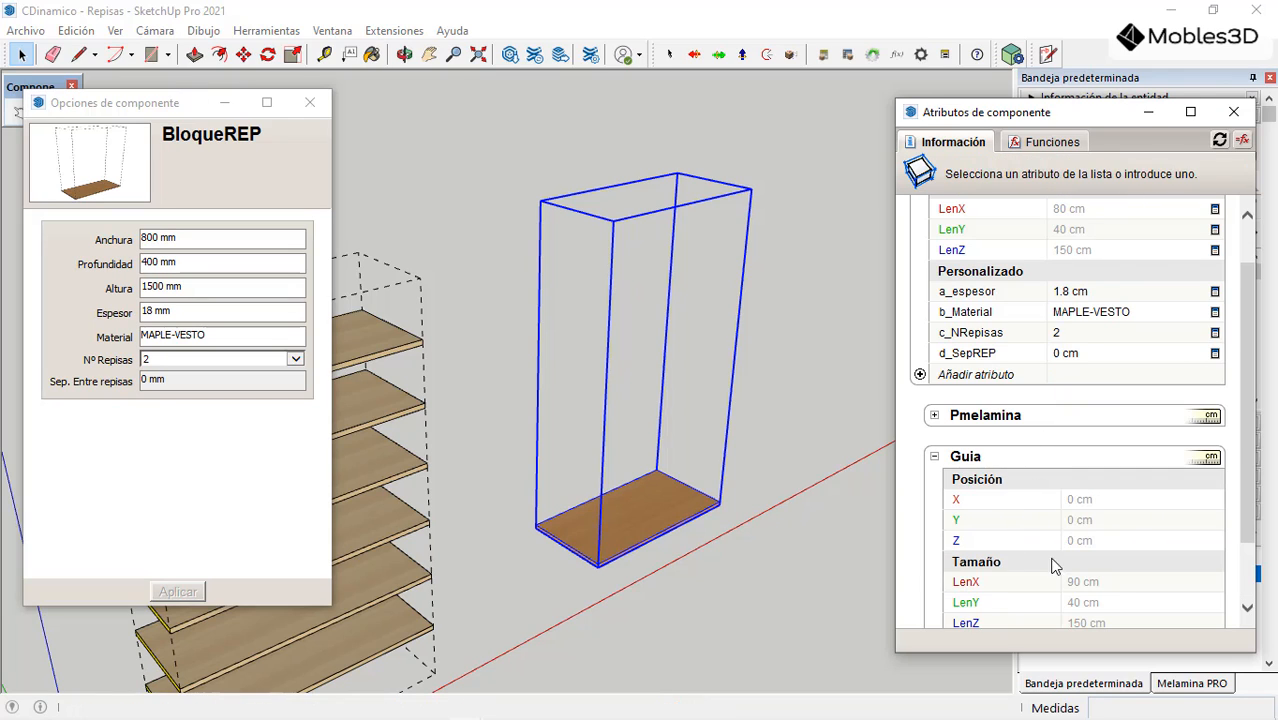
{"action": "scroll", "coordinate": [714, 409], "scroll_direction": "down", "scroll_amount": 3}
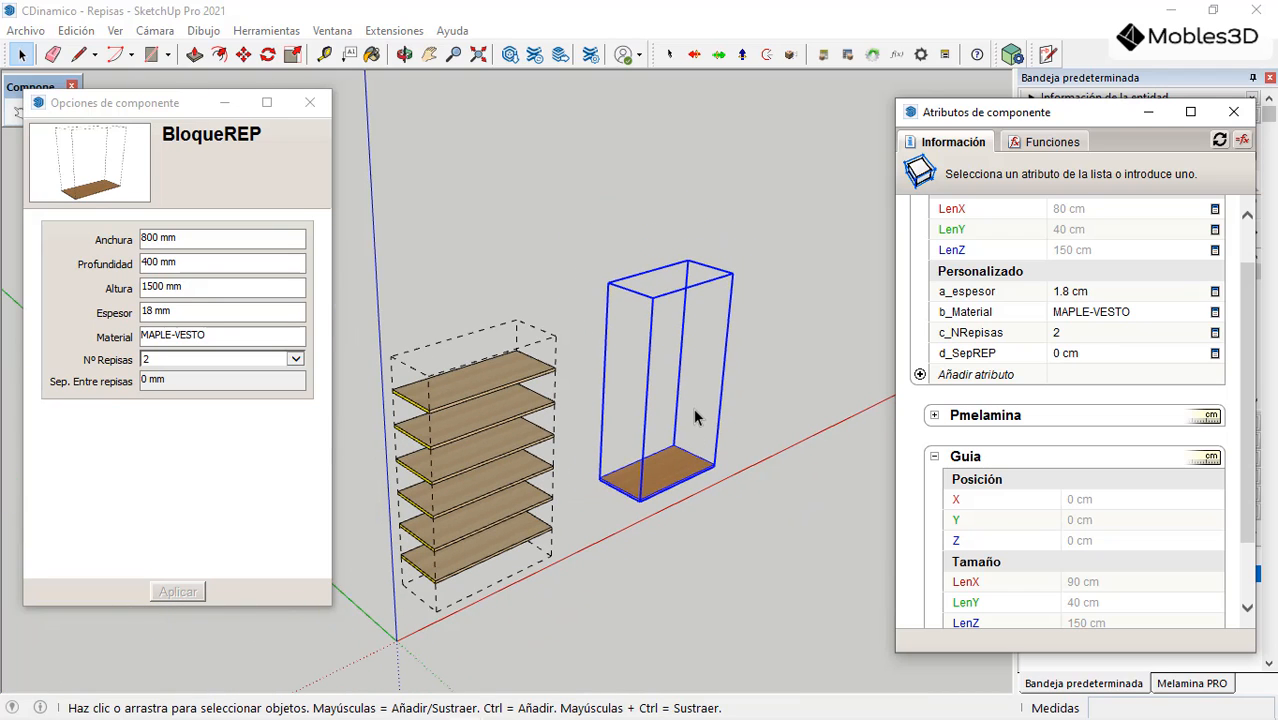
{"action": "scroll", "coordinate": [1108, 460], "scroll_direction": "down", "scroll_amount": 2}
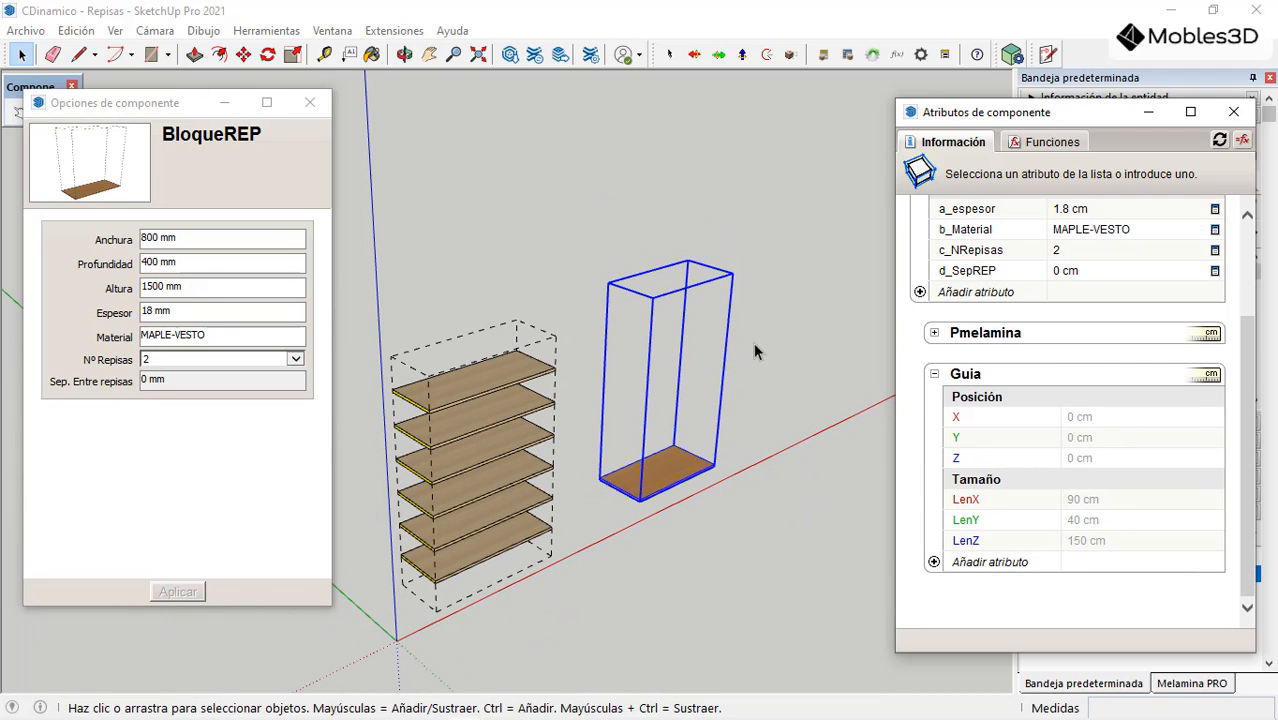
{"action": "scroll", "coordinate": [753, 342], "scroll_direction": "up", "scroll_amount": 3}
{"action": "left_click", "coordinate": [690, 560]}
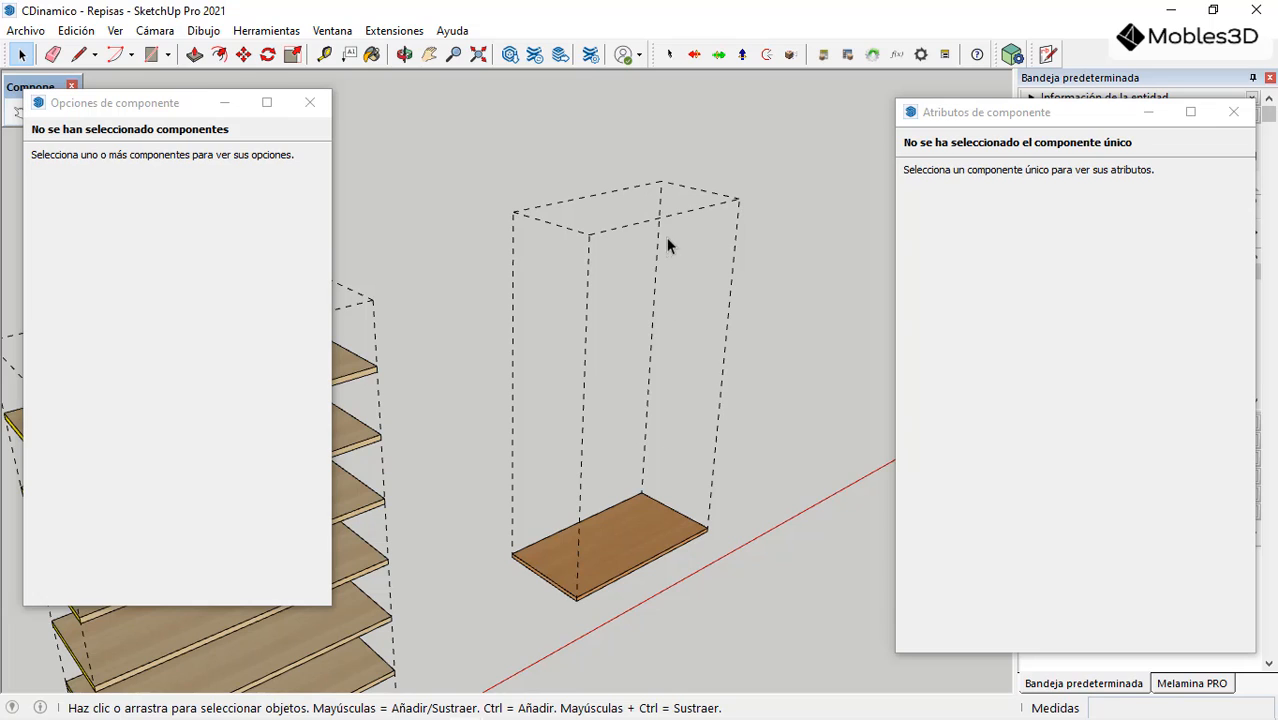
{"action": "left_click", "coordinate": [733, 206]}
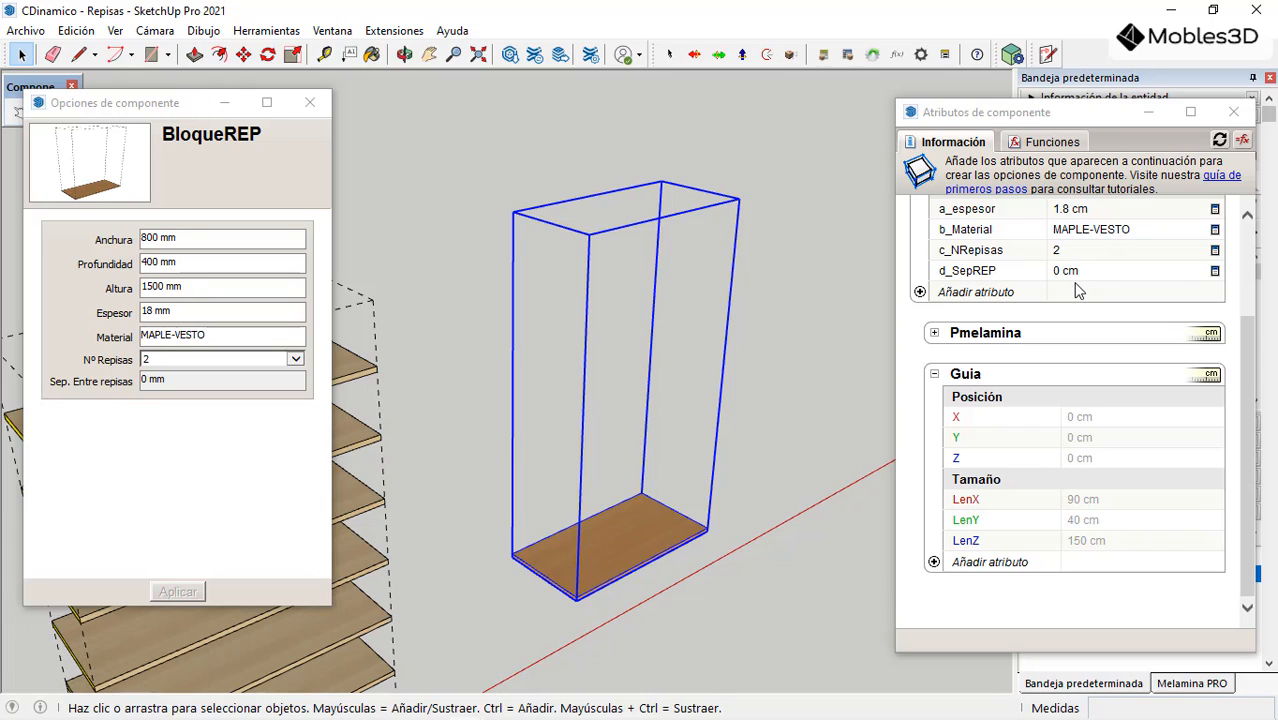
Step: Link Guia's LenZ to the parent component's height with the formula =BloqueREP!LenZ
{"action": "left_click", "coordinate": [1123, 541]}
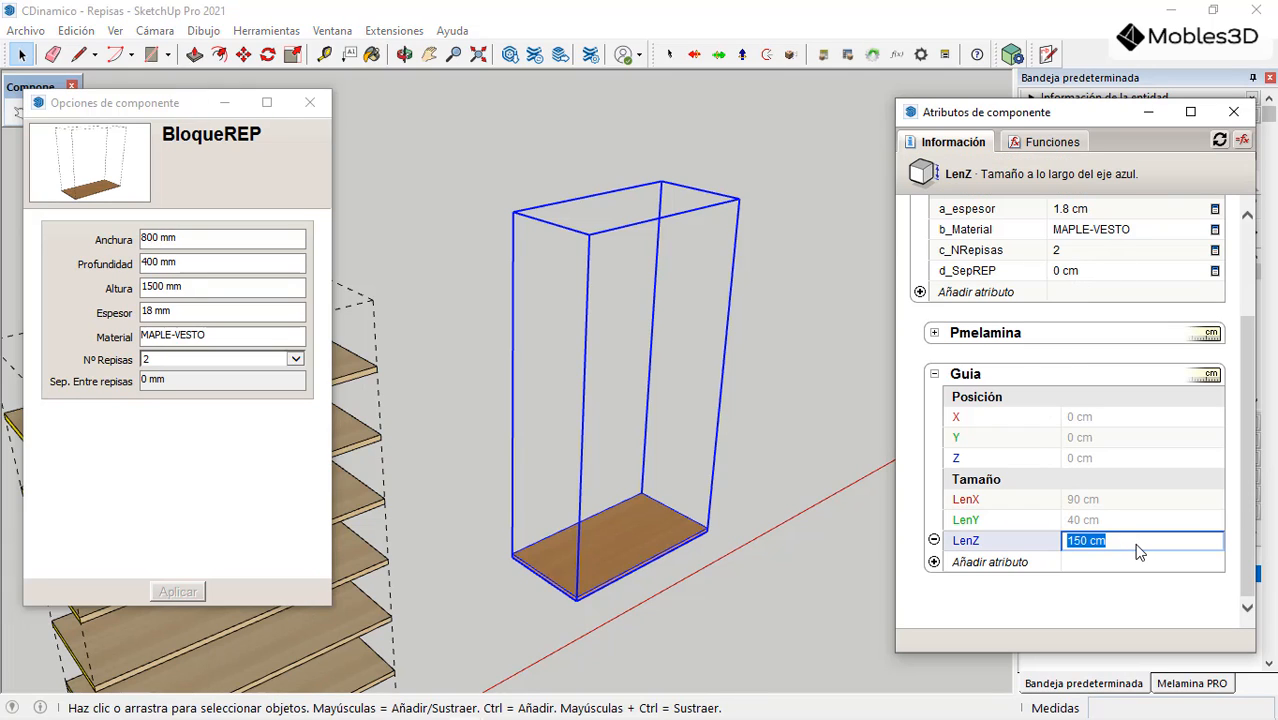
{"action": "type", "text": "="}
{"action": "scroll", "coordinate": [1138, 553], "scroll_direction": "up", "scroll_amount": 3}
{"action": "left_click", "coordinate": [993, 305]}
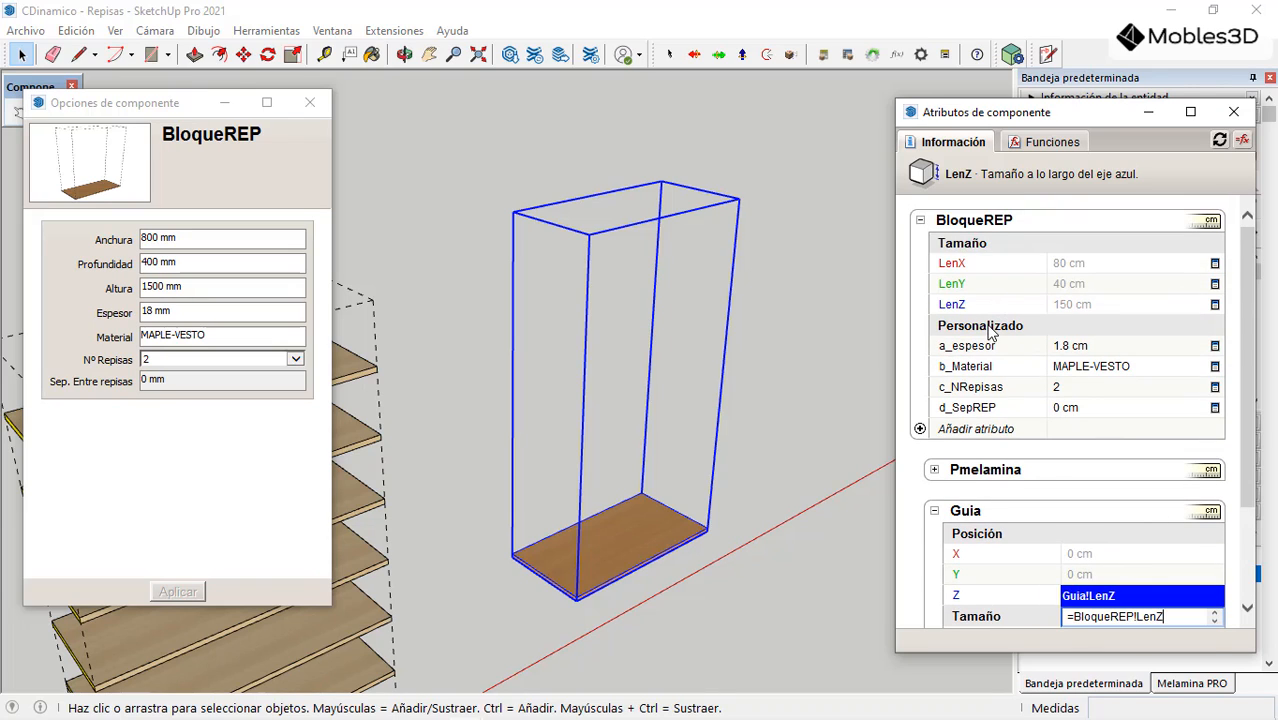
{"action": "scroll", "coordinate": [988, 330], "scroll_direction": "down", "scroll_amount": 3}
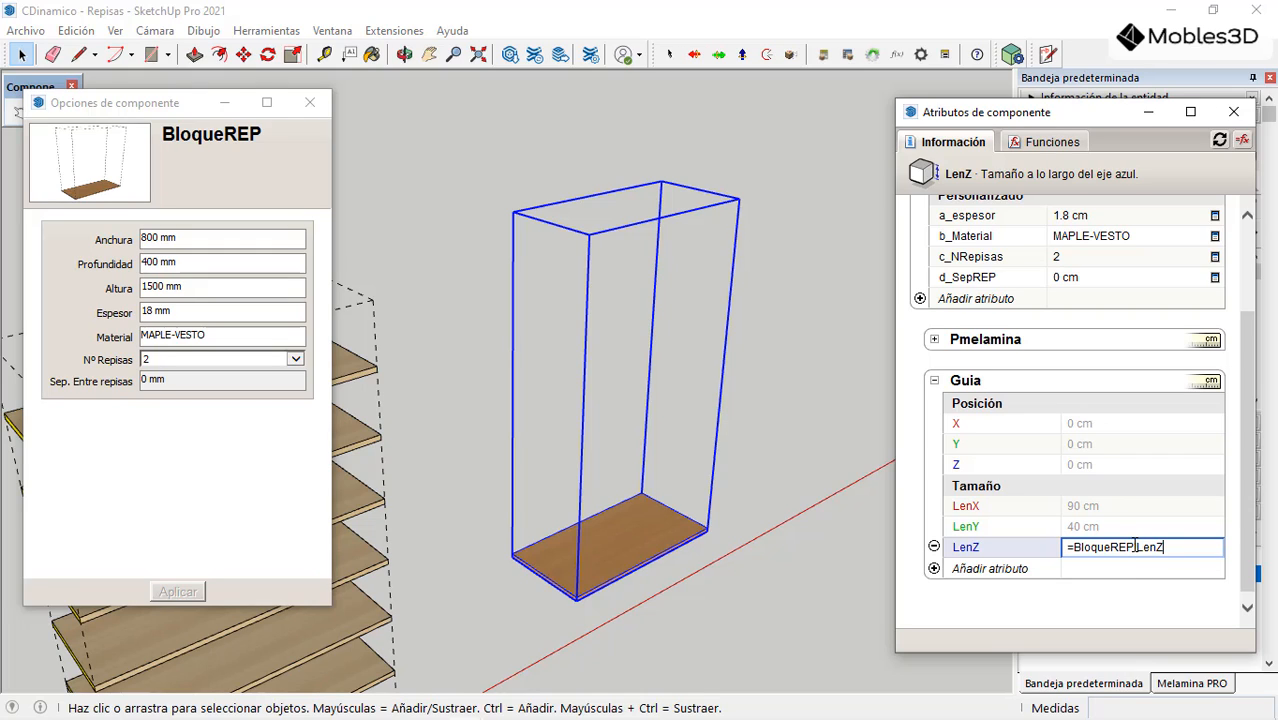
{"action": "left_click_drag", "start_coordinate": [1135, 546], "coordinate": [1079, 547]}
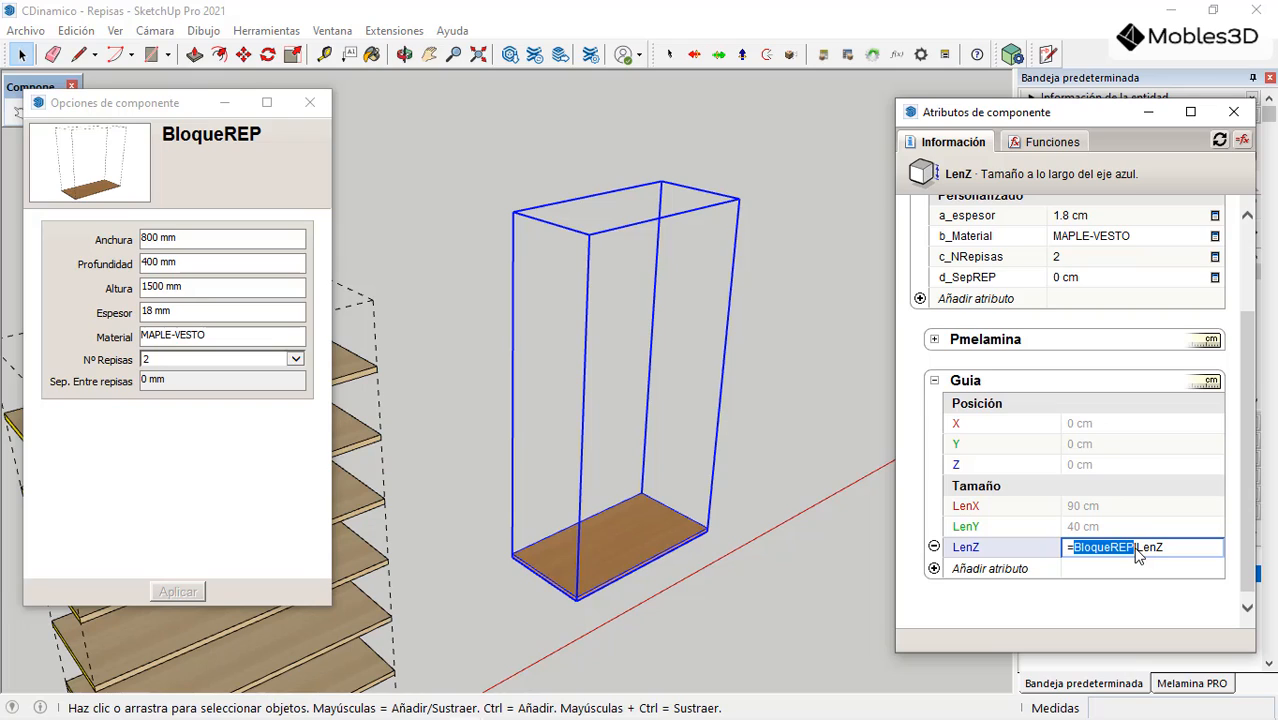
{"action": "left_click_drag", "start_coordinate": [1164, 548], "coordinate": [1076, 548]}
{"action": "key", "text": "Return"}
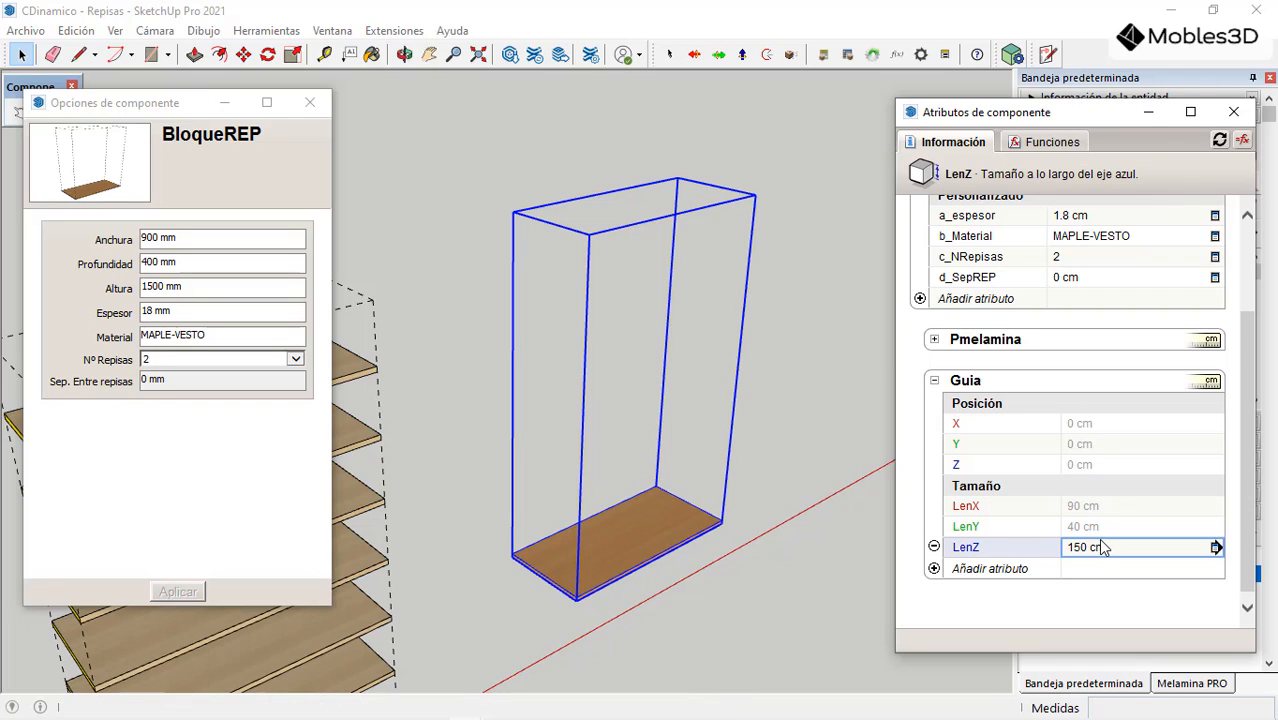
Step: Link Guia's LenY to the LenY attribute of the parent BloqueREP with a formula
{"action": "left_click", "coordinate": [1128, 527]}
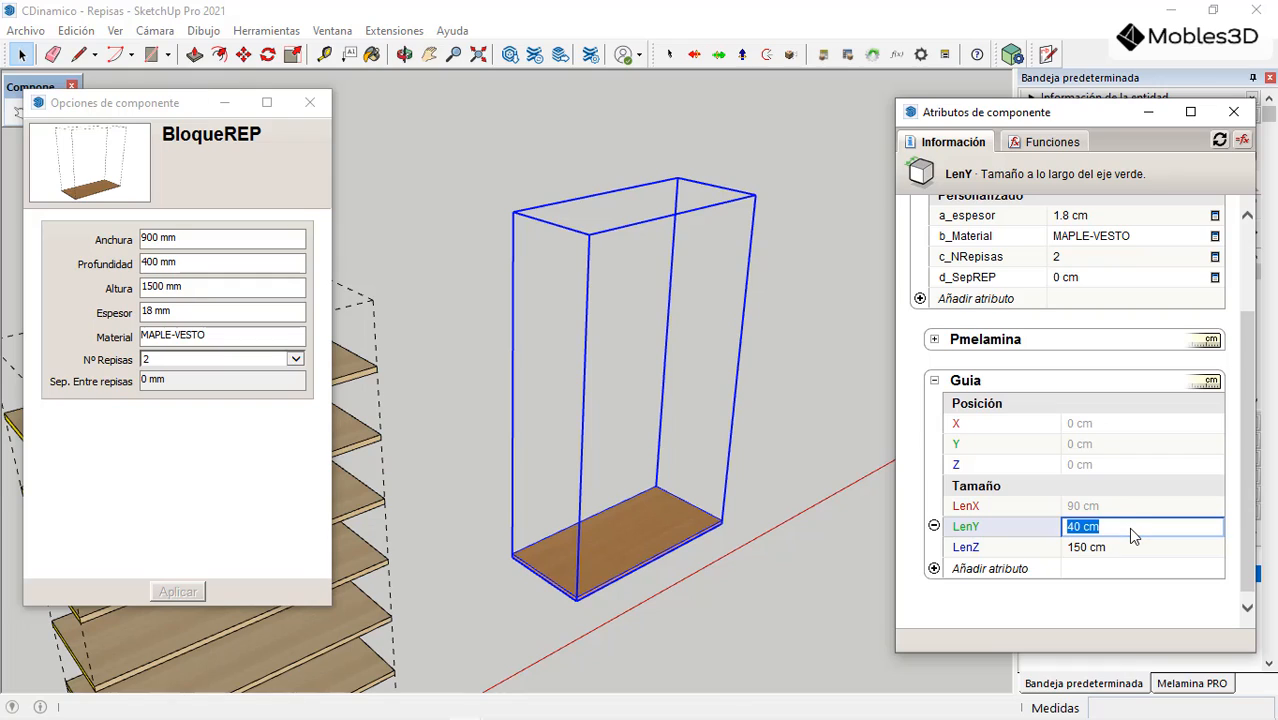
{"action": "type", "text": "="}
{"action": "type", "text": "=BloqueREP!LenZ"}
{"action": "key", "text": "Return"}
Step: Link Guia's LenX to the parent component's width with the formula =BloqueREP!LenX
{"action": "left_click", "coordinate": [1122, 511]}
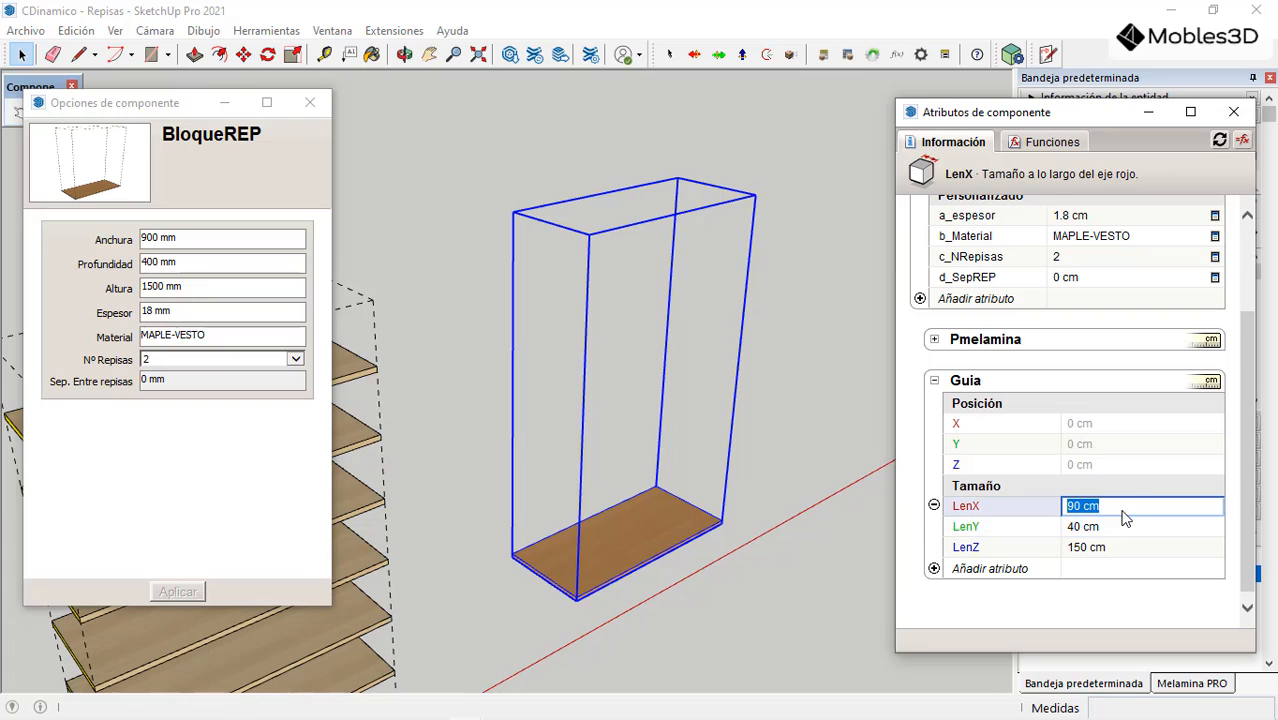
{"action": "scroll", "coordinate": [1097, 449], "scroll_direction": "up", "scroll_amount": 2}
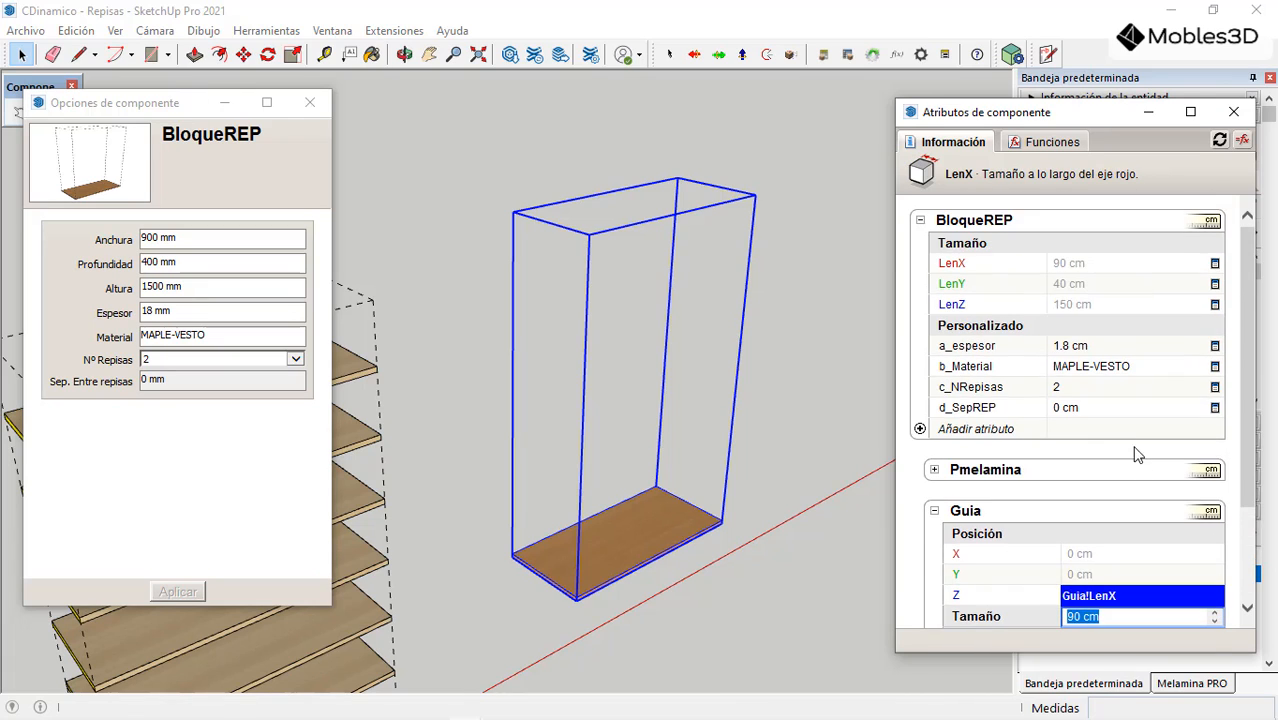
{"action": "scroll", "coordinate": [1124, 521], "scroll_direction": "down", "scroll_amount": 2}
{"action": "type", "text": "="}
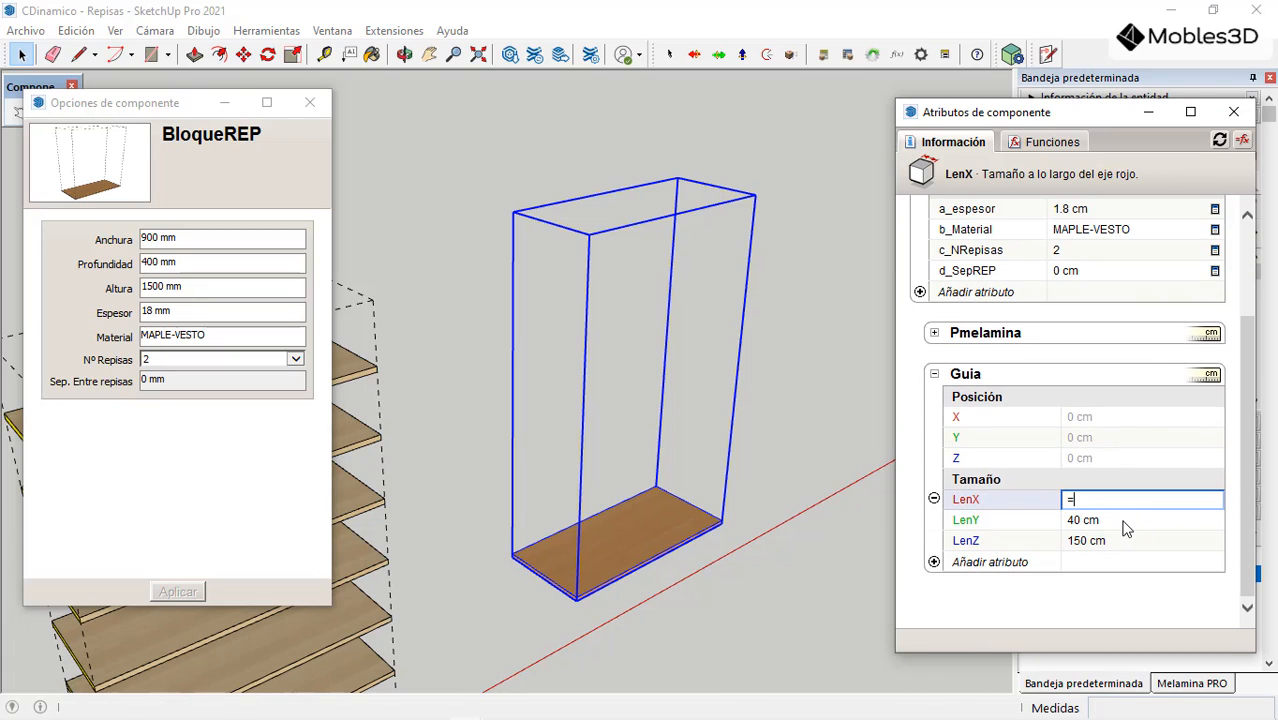
{"action": "scroll", "coordinate": [1127, 510], "scroll_direction": "up", "scroll_amount": 2}
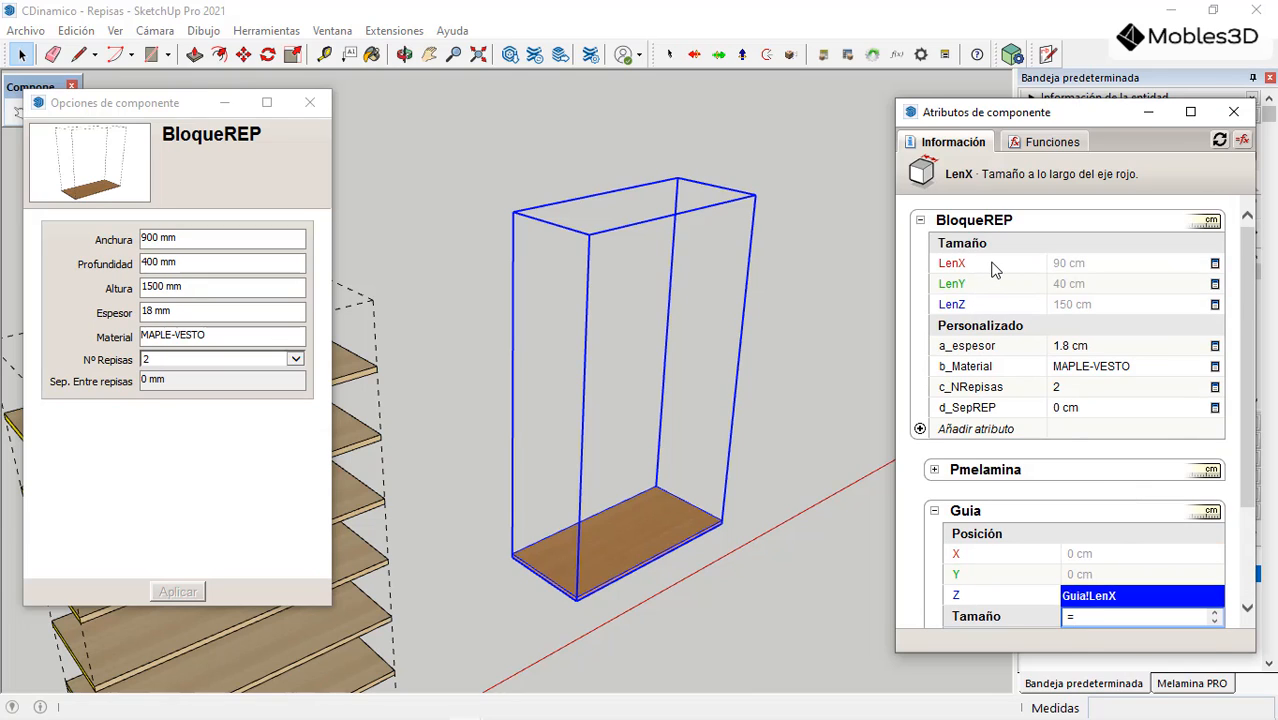
{"action": "scroll", "coordinate": [1073, 410], "scroll_direction": "down", "scroll_amount": 2}
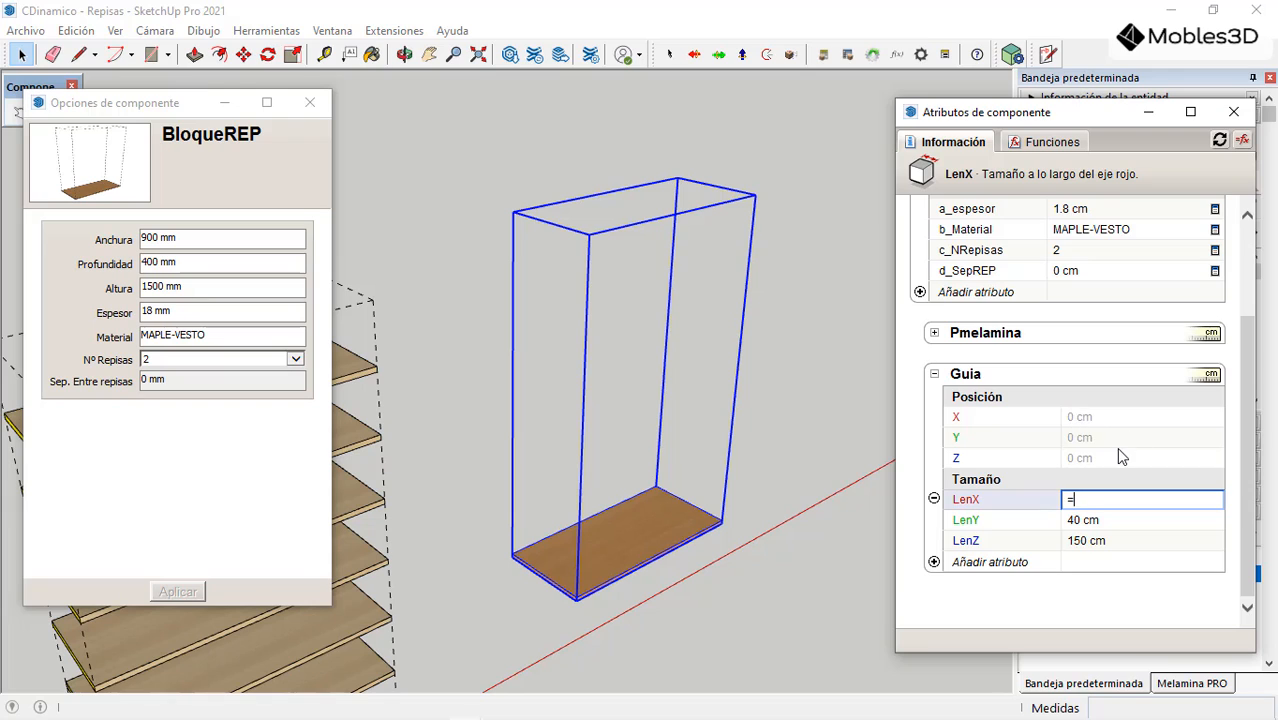
{"action": "scroll", "coordinate": [1115, 448], "scroll_direction": "up", "scroll_amount": 2}
{"action": "scroll", "coordinate": [990, 335], "scroll_direction": "up", "scroll_amount": 1}
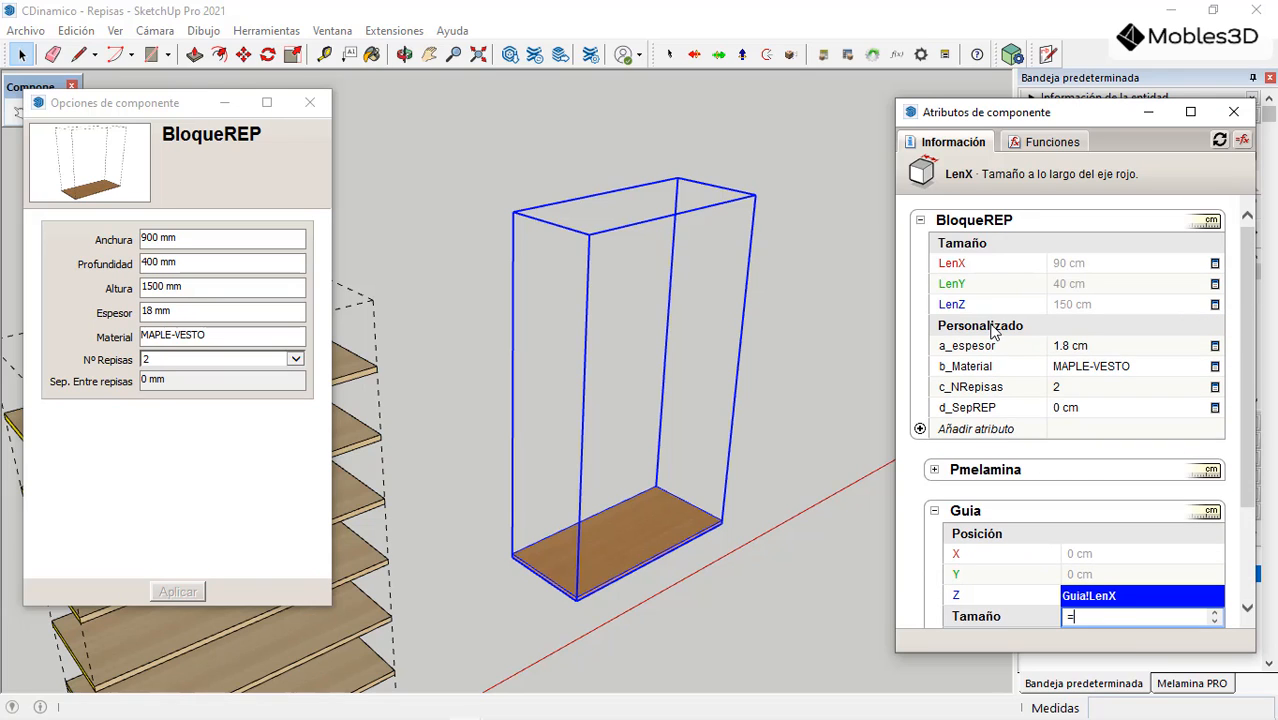
{"action": "left_click", "coordinate": [995, 266]}
{"action": "scroll", "coordinate": [1008, 357], "scroll_direction": "down", "scroll_amount": 3}
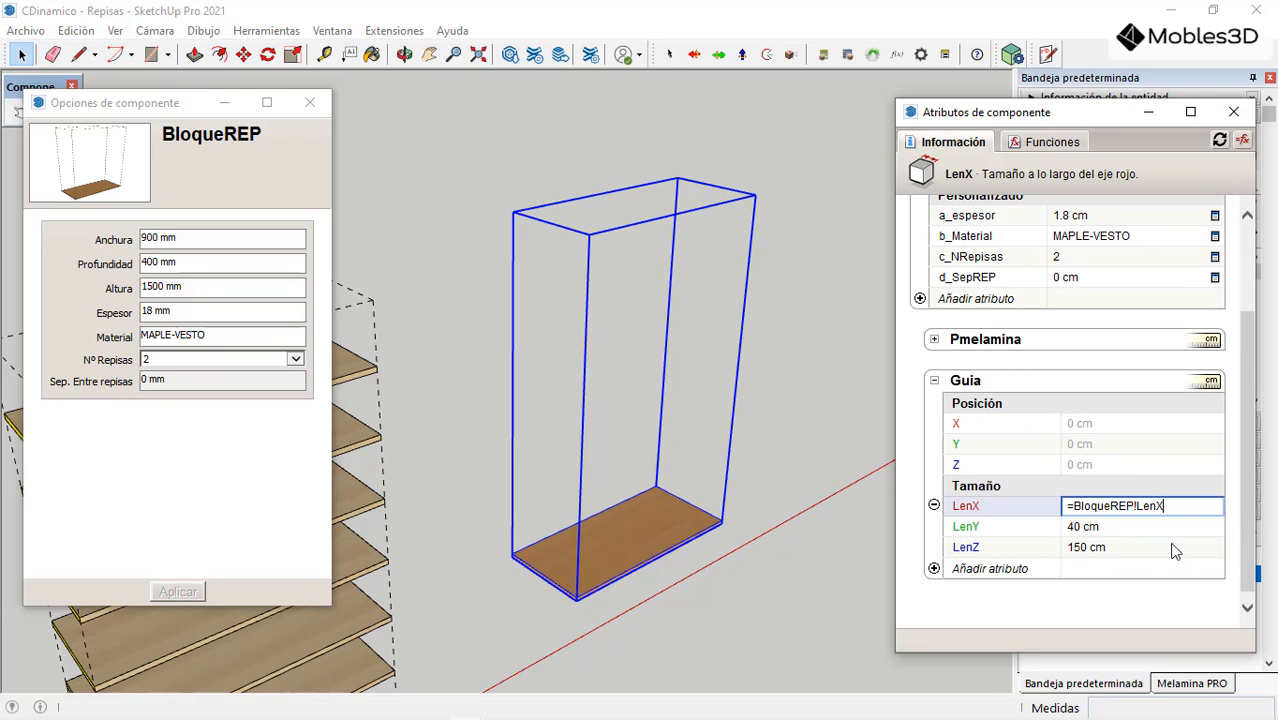
{"action": "key", "text": "Return"}
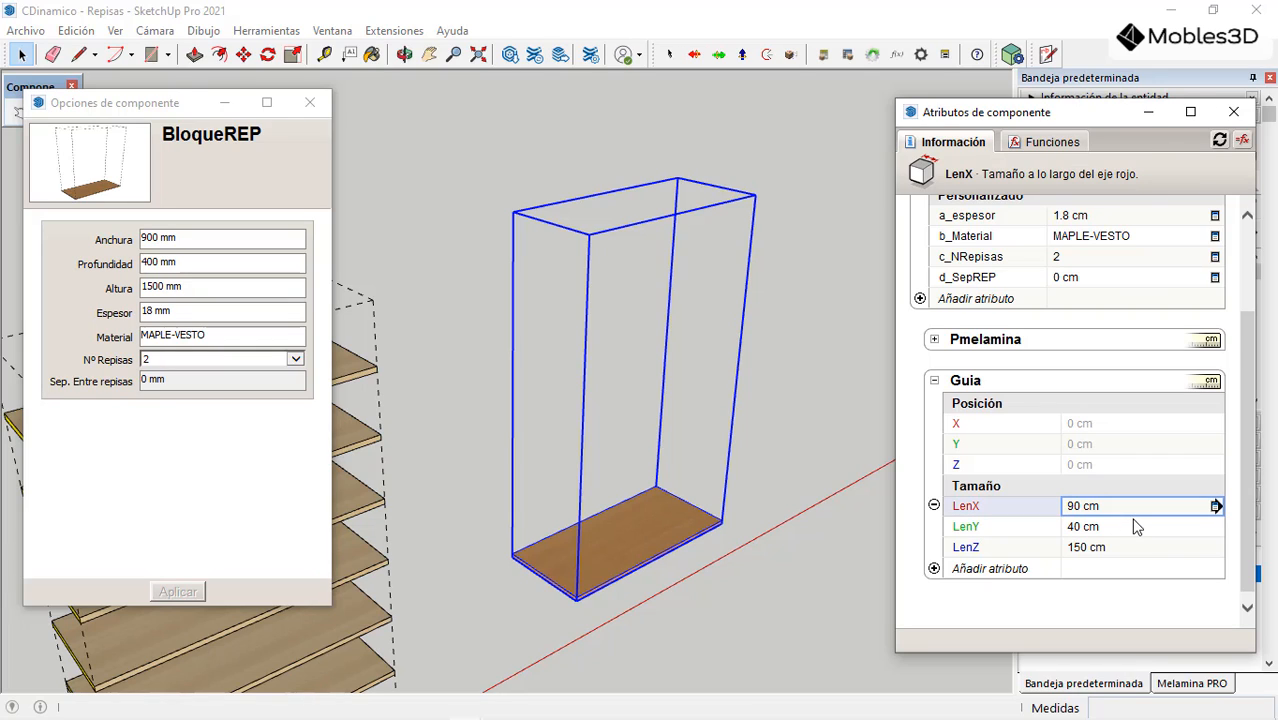
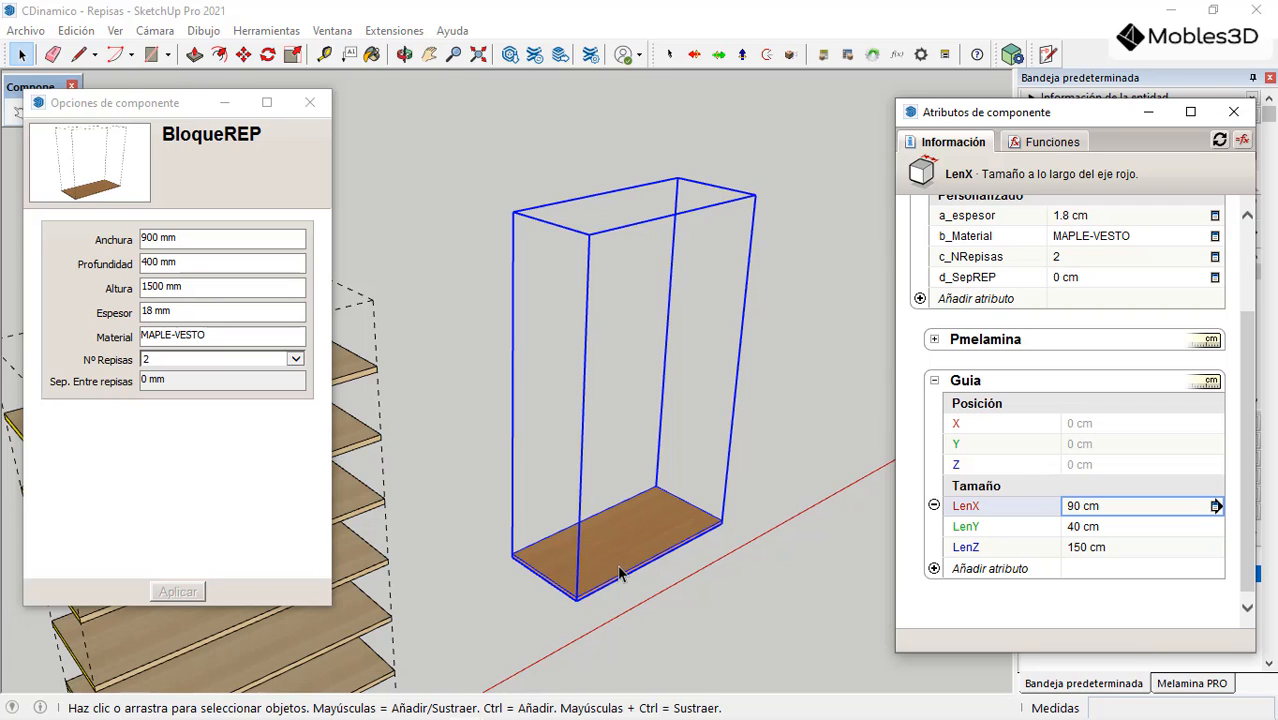
Step: Open BloqueREP for editing and examine where its axes origin sits at the front corner of the shelf board
{"action": "scroll", "coordinate": [620, 573], "scroll_direction": "up", "scroll_amount": 3}
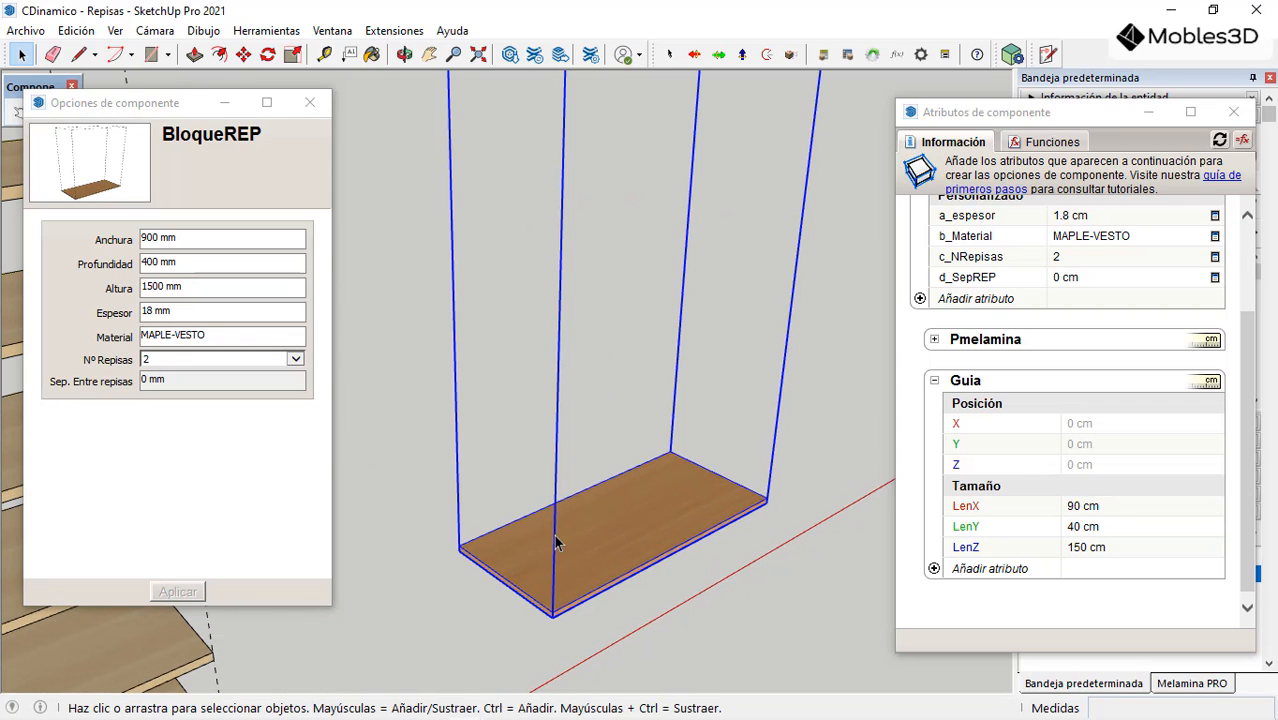
{"action": "scroll", "coordinate": [557, 543], "scroll_direction": "down", "scroll_amount": 3}
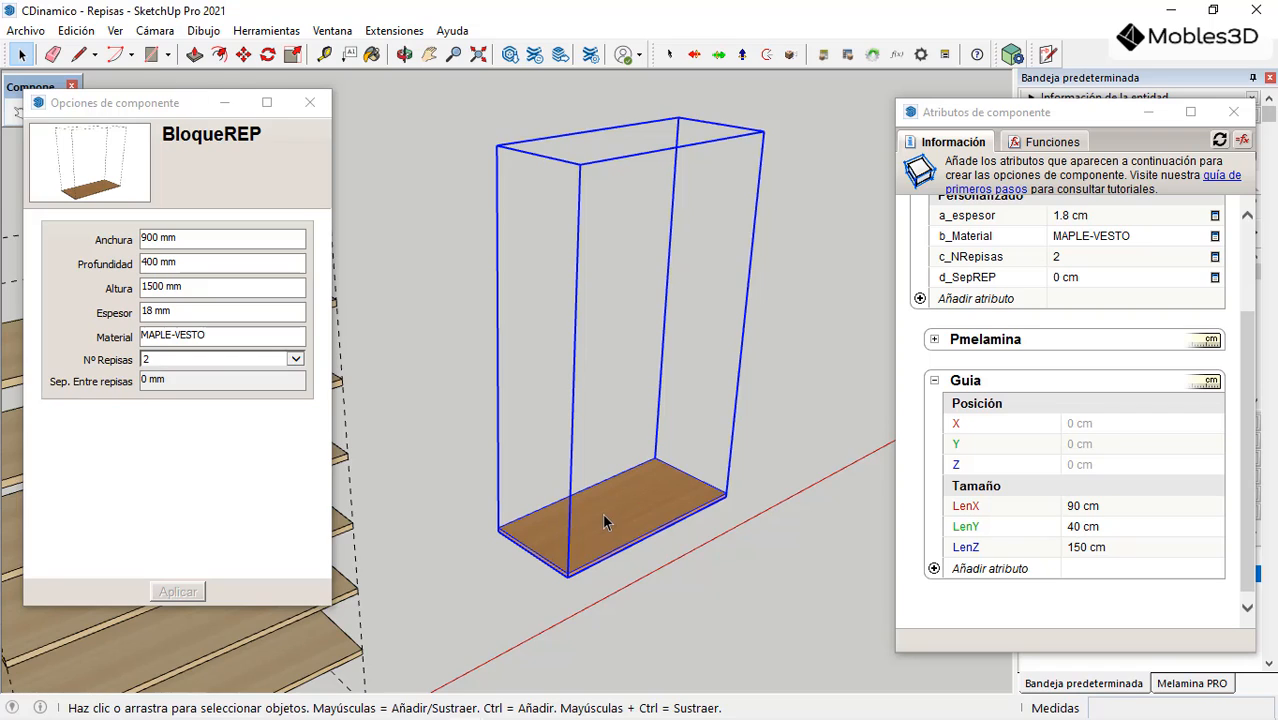
{"action": "double_click", "coordinate": [603, 521]}
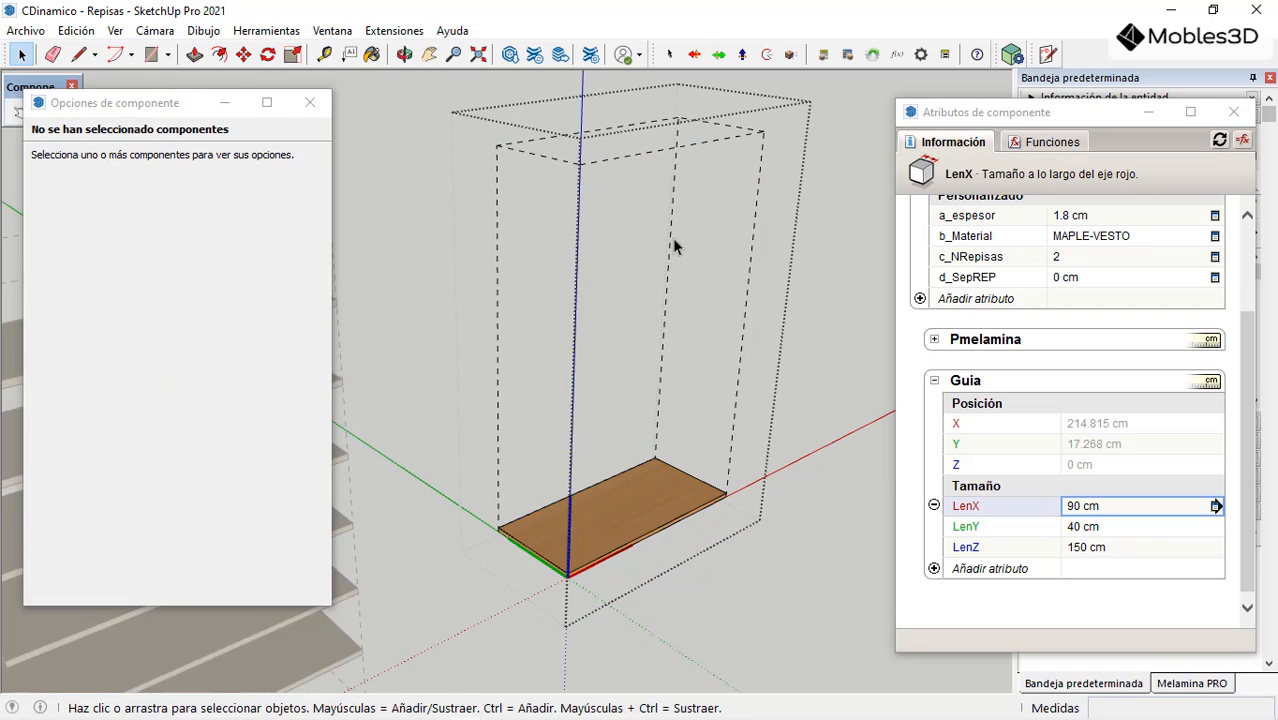
{"action": "scroll", "coordinate": [535, 457], "scroll_direction": "down", "scroll_amount": 2}
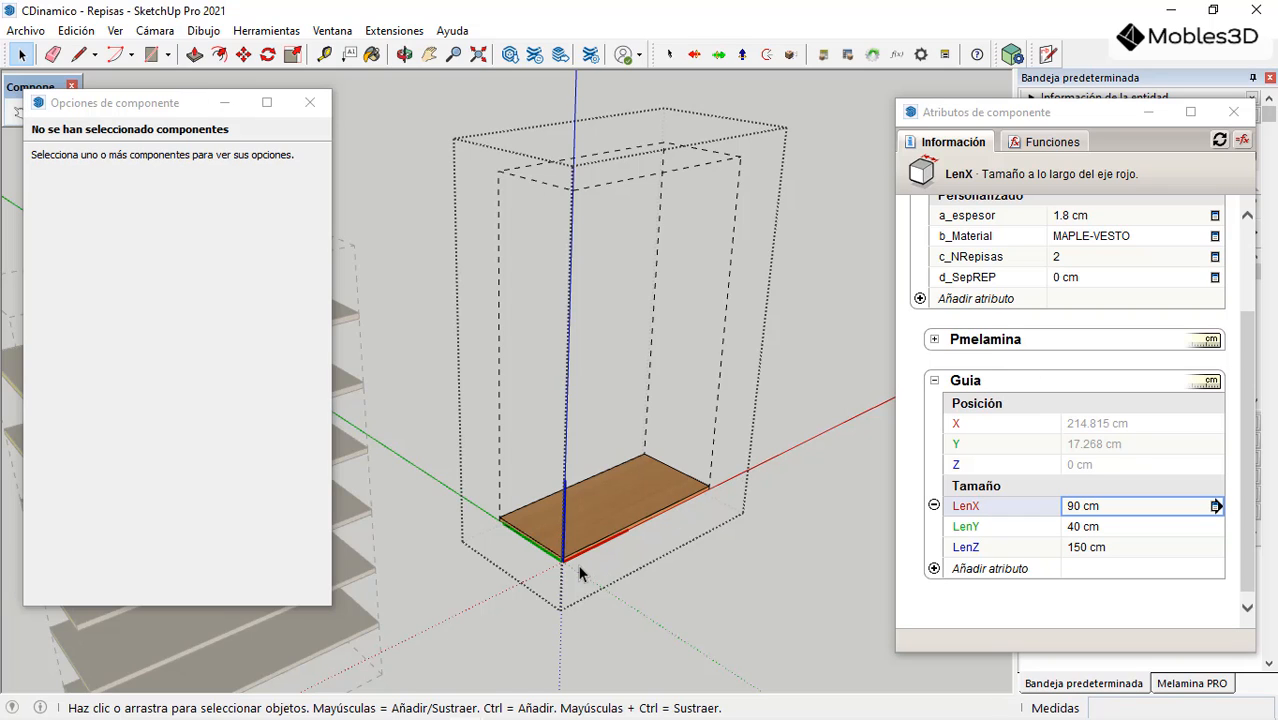
{"action": "scroll", "coordinate": [562, 571], "scroll_direction": "up", "scroll_amount": 3}
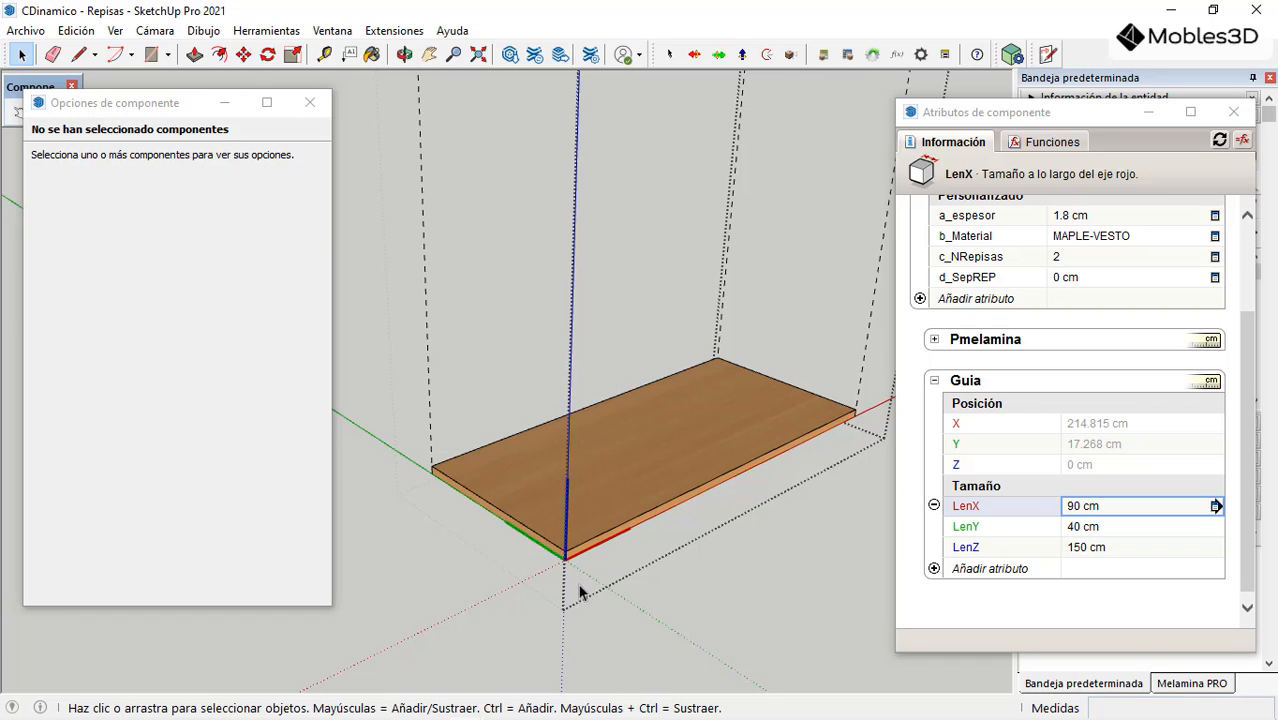
{"action": "scroll", "coordinate": [575, 588], "scroll_direction": "up", "scroll_amount": 3}
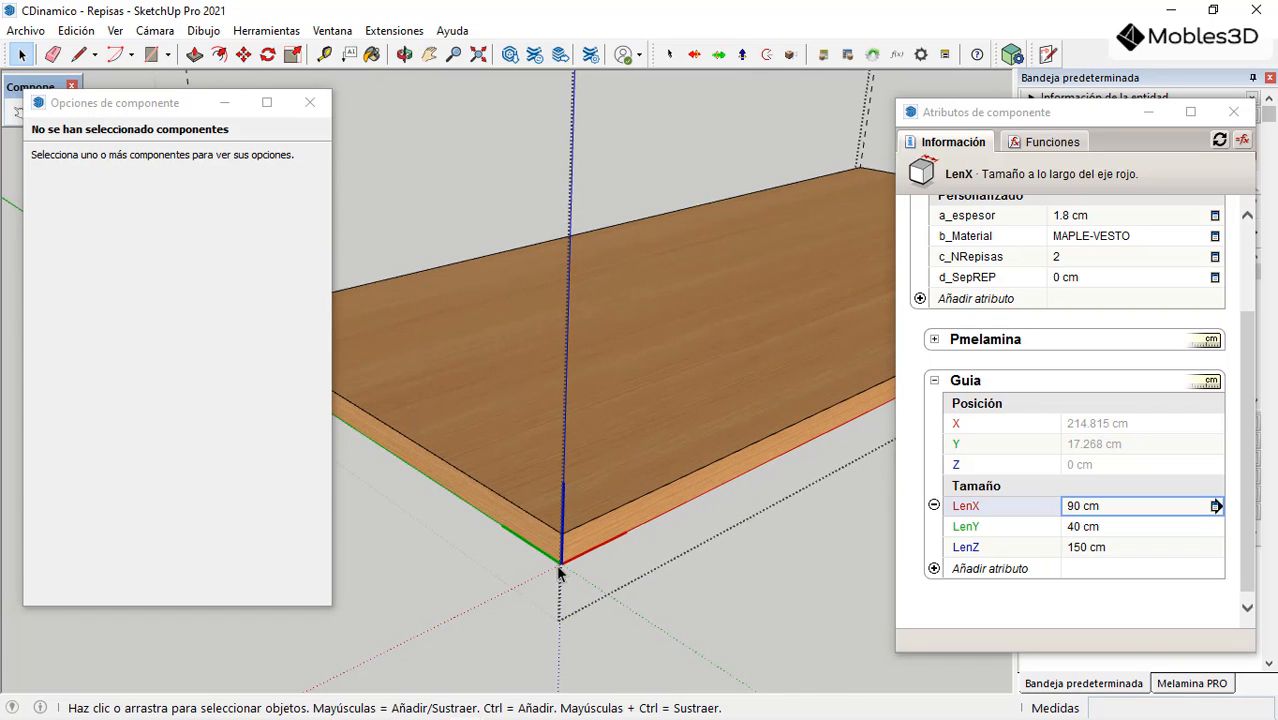
{"action": "scroll", "coordinate": [560, 573], "scroll_direction": "down", "scroll_amount": 5}
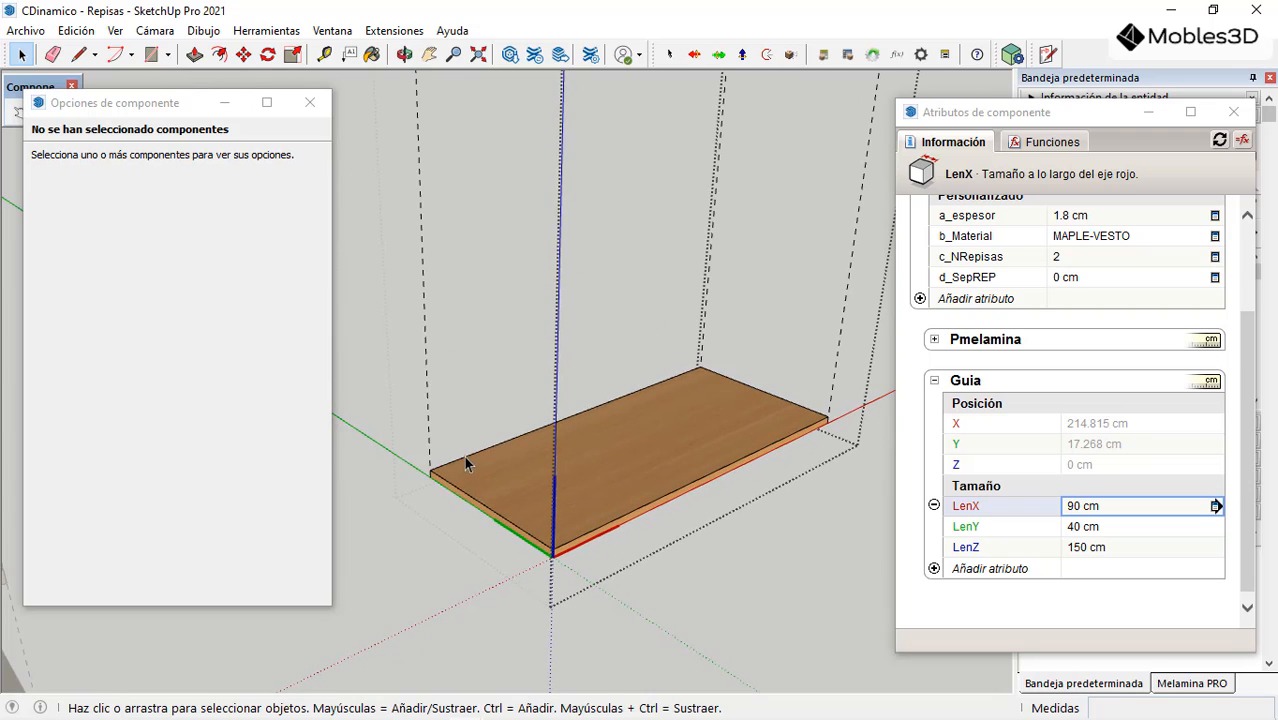
Step: Open the Guia subcomponent, examine its axes origin against that of BloqueREP, and leave component editing
{"action": "left_click", "coordinate": [427, 350]}
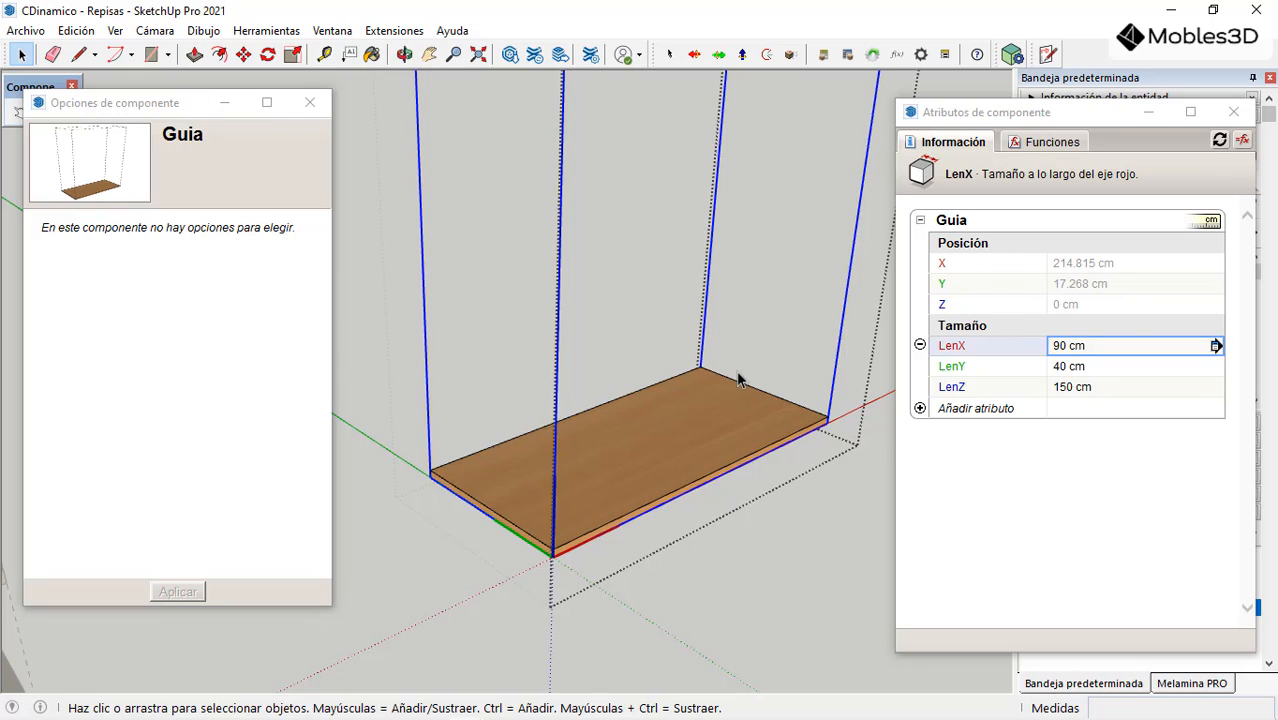
{"action": "left_click", "coordinate": [426, 360]}
{"action": "scroll", "coordinate": [560, 540], "scroll_direction": "down", "scroll_amount": 5}
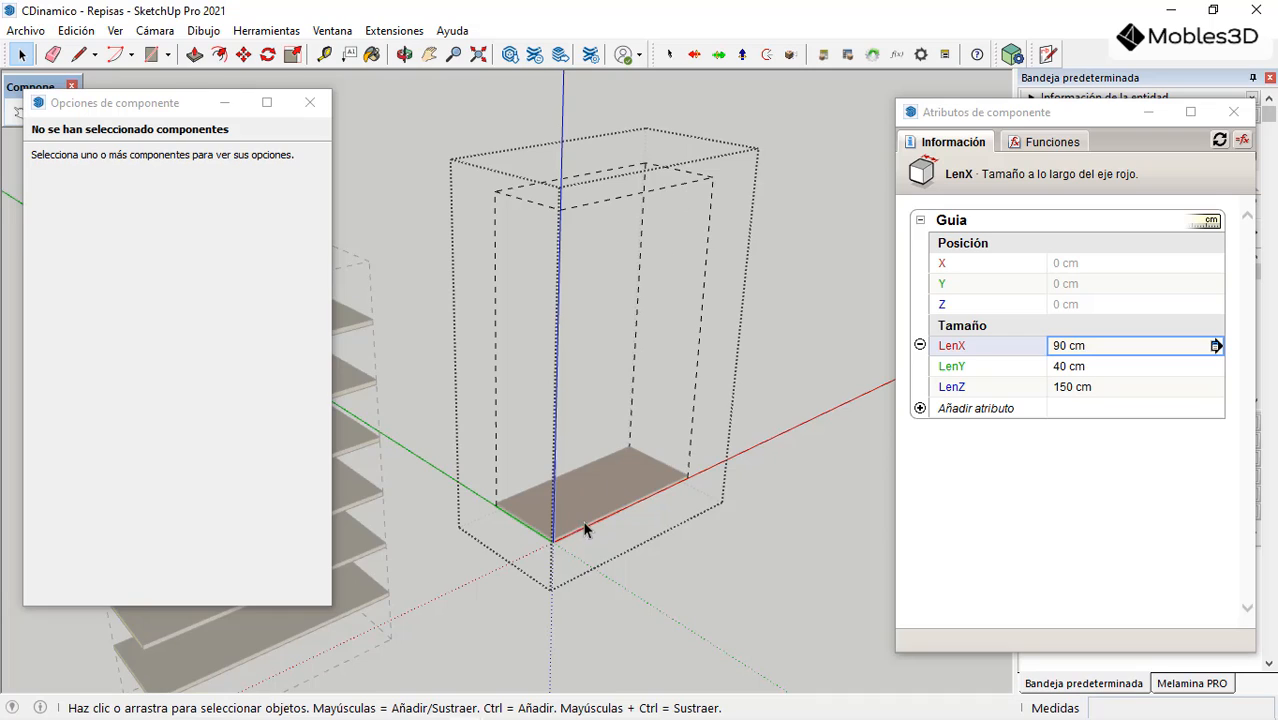
{"action": "scroll", "coordinate": [570, 540], "scroll_direction": "up", "scroll_amount": 4}
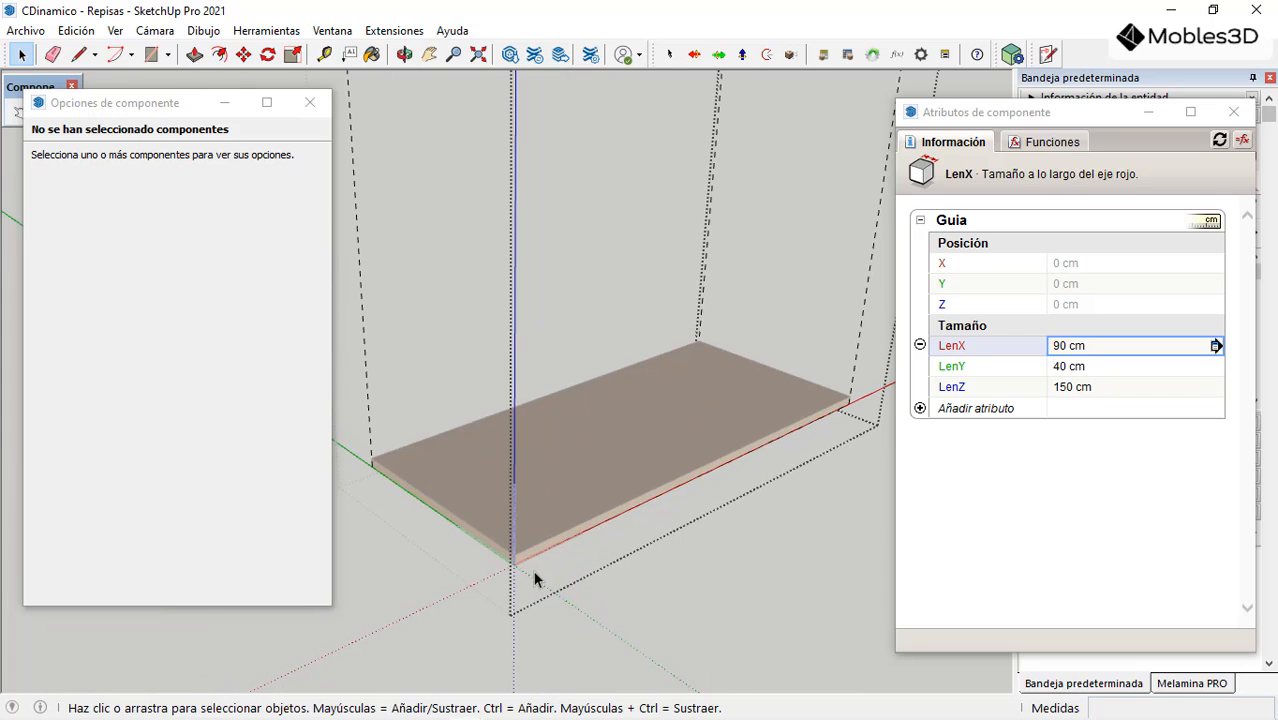
{"action": "left_click", "coordinate": [726, 628]}
{"action": "scroll", "coordinate": [516, 570], "scroll_direction": "up", "scroll_amount": 2}
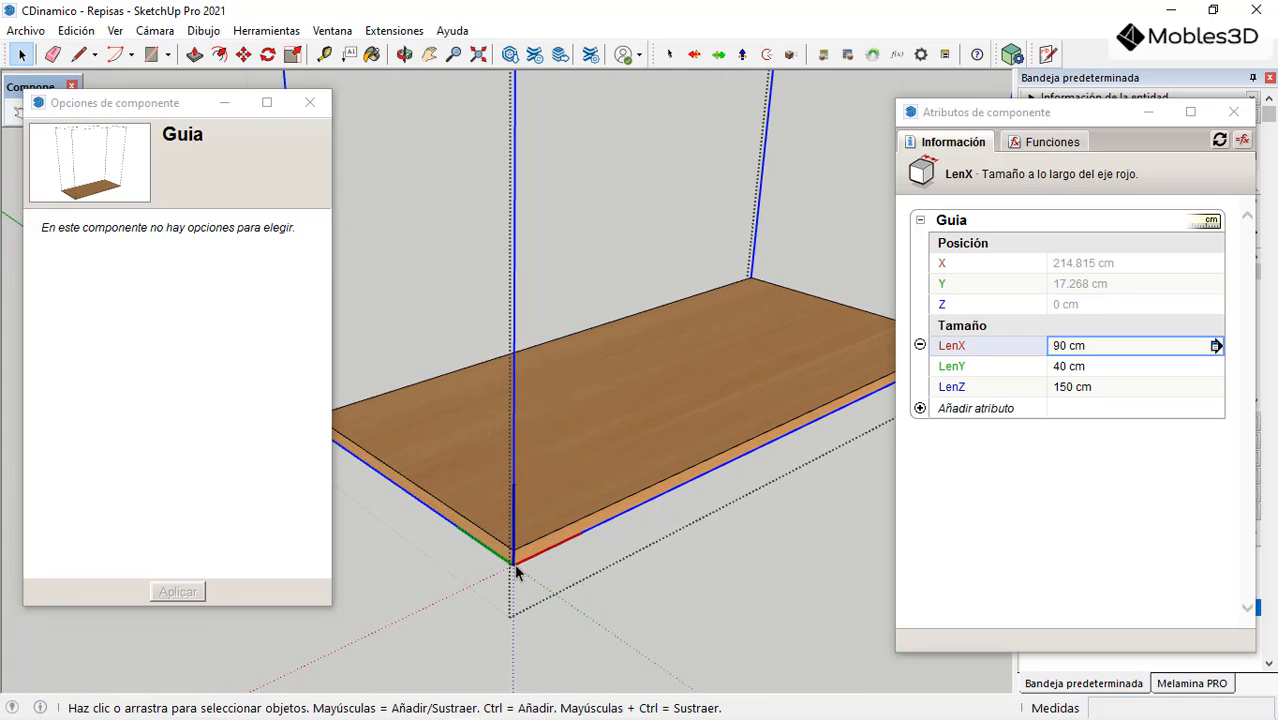
{"action": "scroll", "coordinate": [520, 566], "scroll_direction": "down", "scroll_amount": 4}
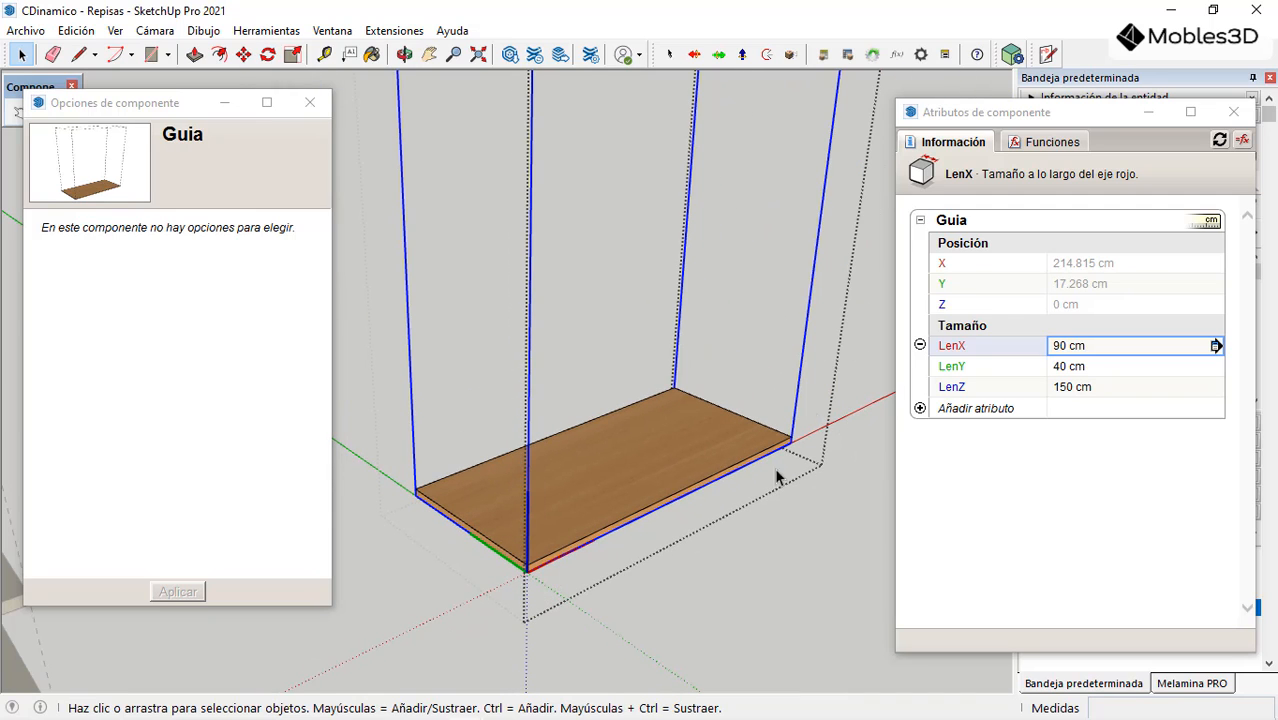
{"action": "left_click", "coordinate": [582, 582]}
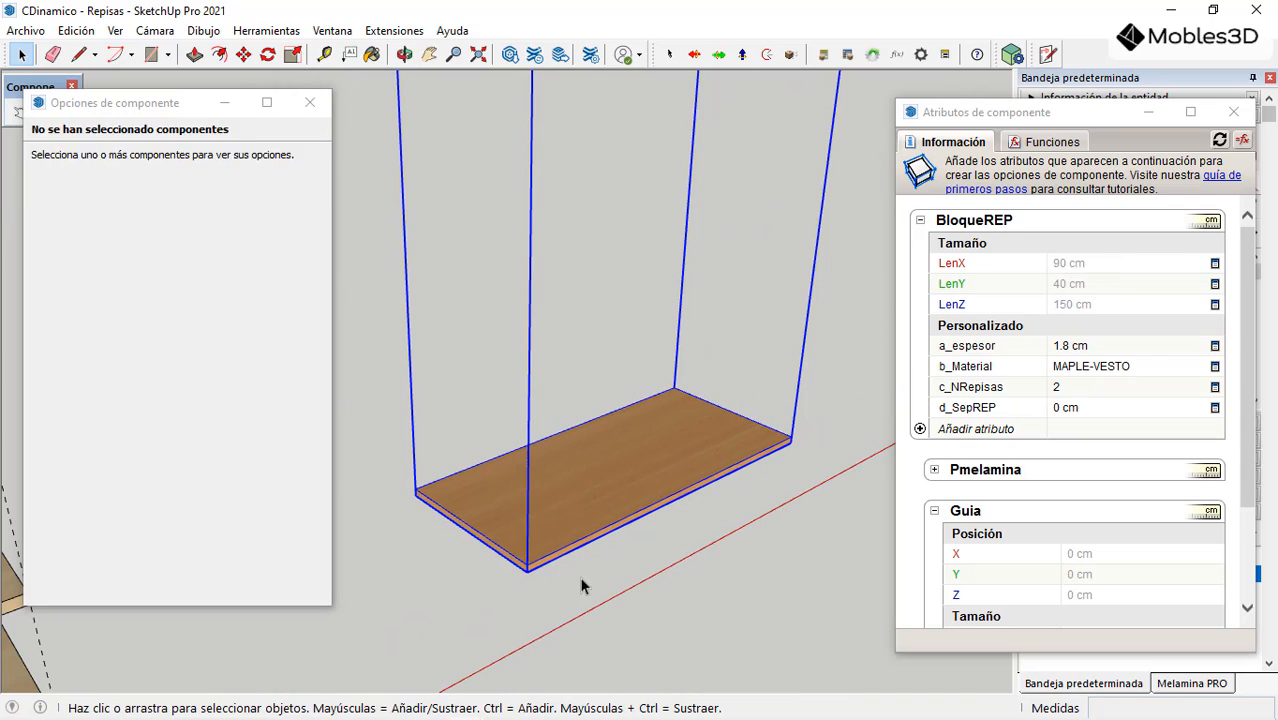
Step: Set the X position of the Guia subcomponent to 10 cm
{"action": "scroll", "coordinate": [995, 470], "scroll_direction": "down", "scroll_amount": 3}
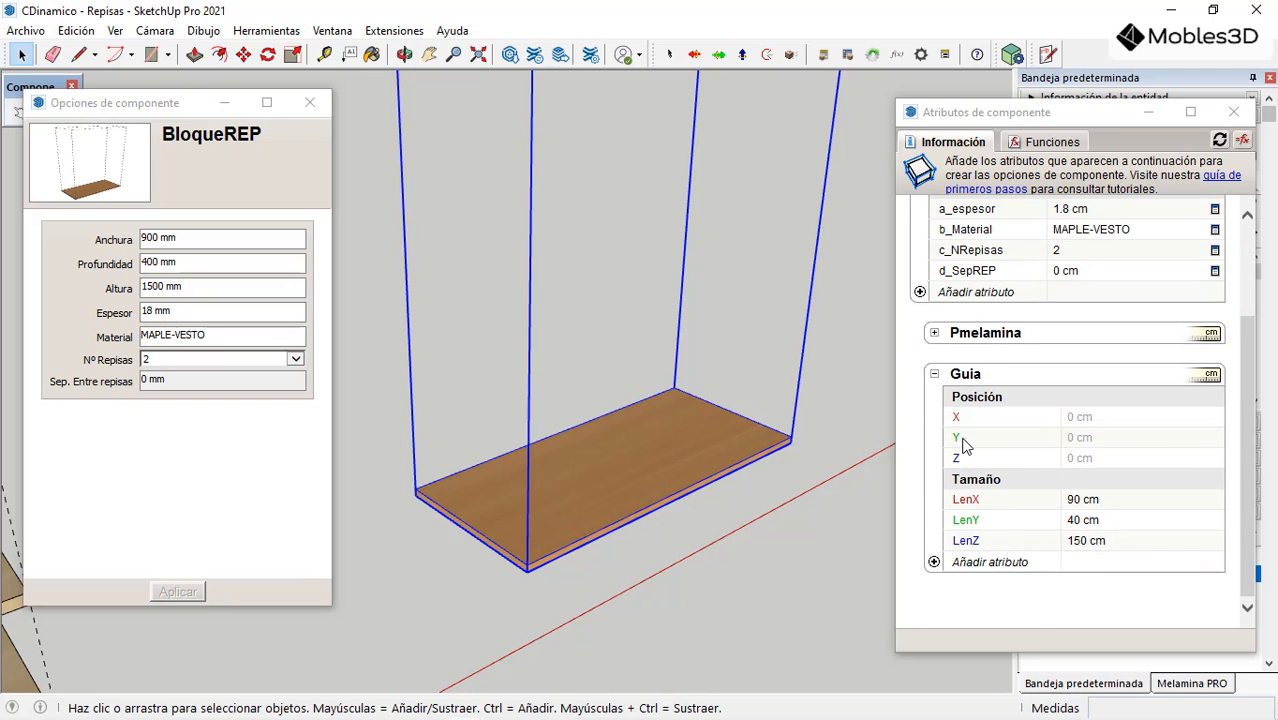
{"action": "left_click", "coordinate": [1126, 416]}
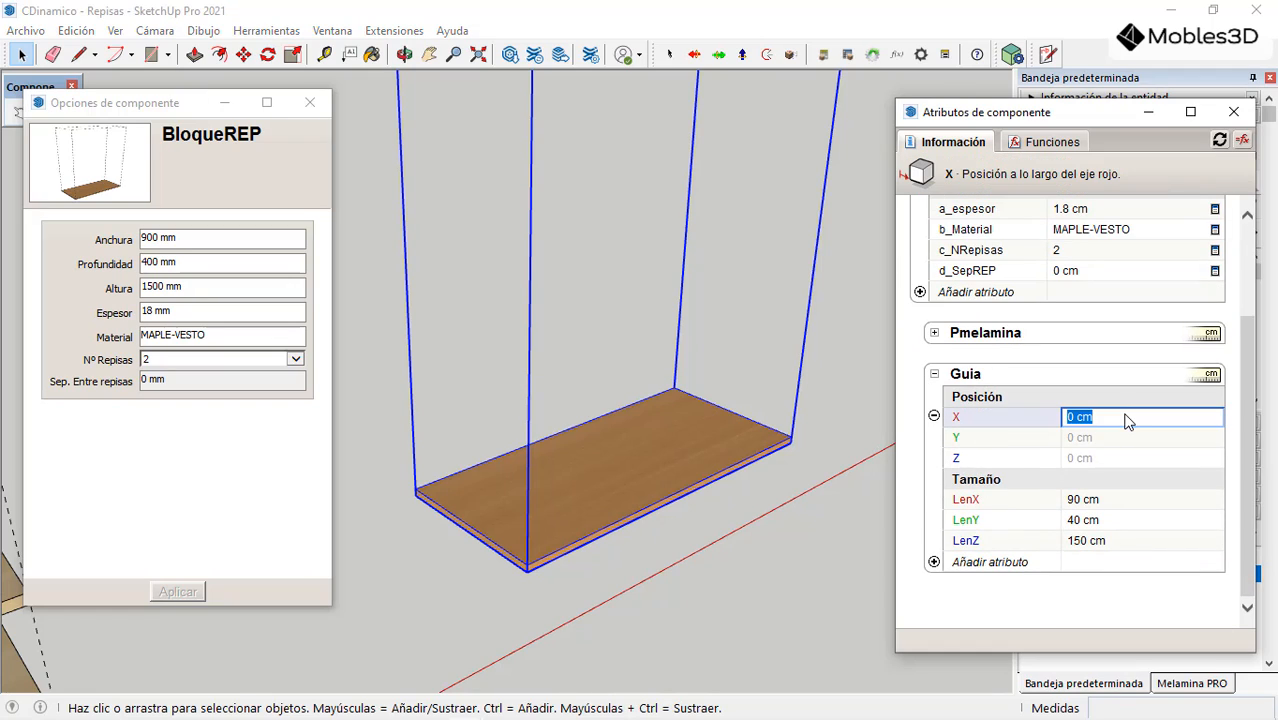
{"action": "type", "text": "10"}
{"action": "key", "text": "Return"}
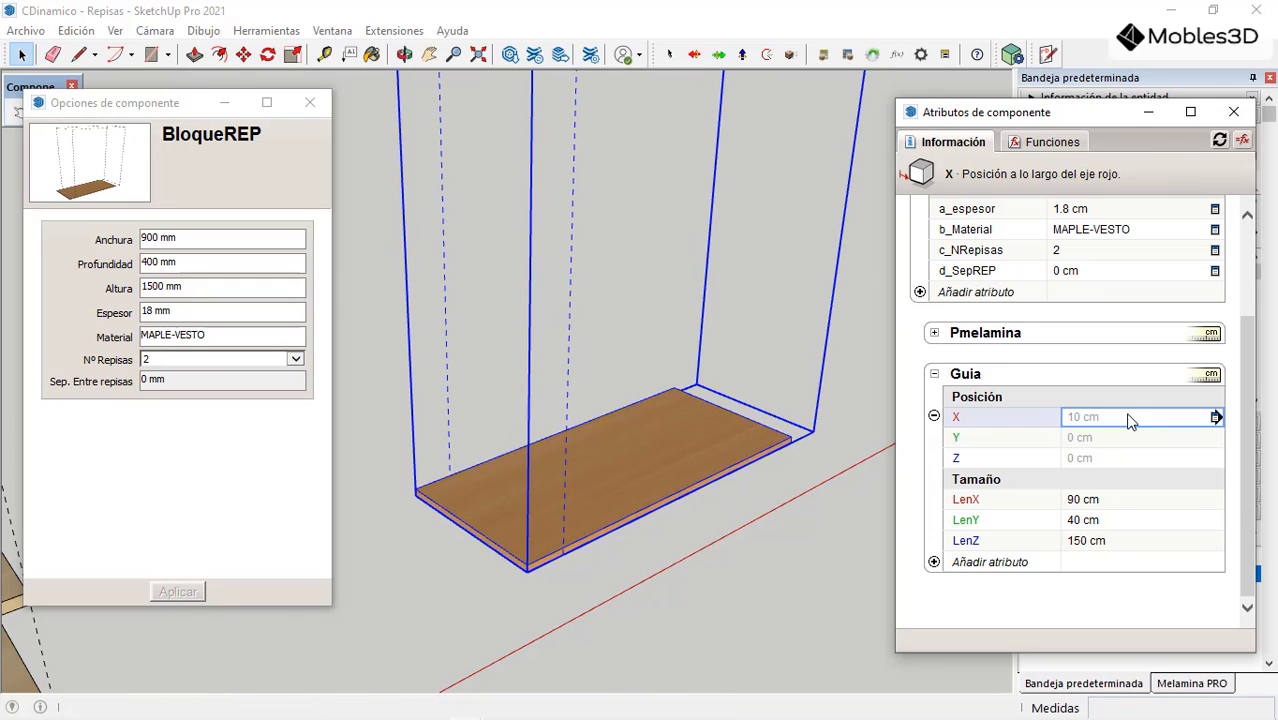
Step: Measure the offset along the red axis from the shelf board's front corner to the Guia's vertical edge
{"action": "left_click", "coordinate": [733, 517]}
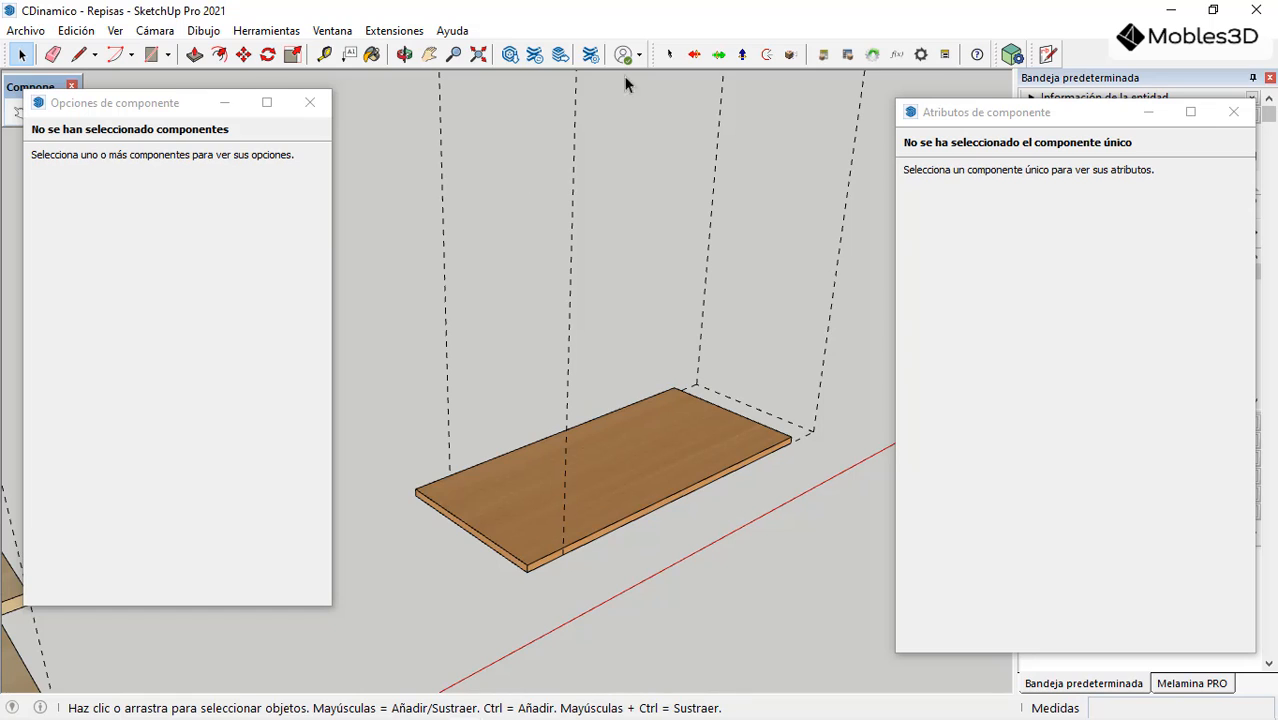
{"action": "left_click", "coordinate": [324, 55]}
{"action": "scroll", "coordinate": [579, 562], "scroll_direction": "up", "scroll_amount": 5}
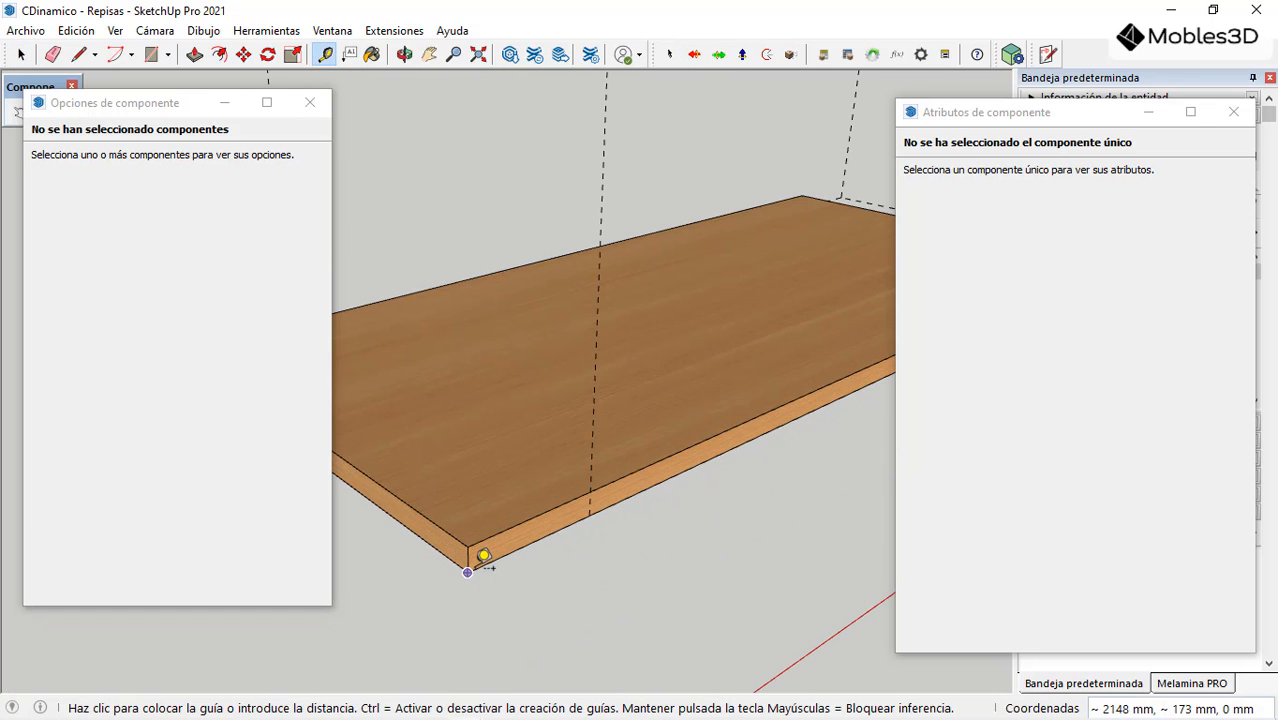
{"action": "left_click", "coordinate": [468, 571]}
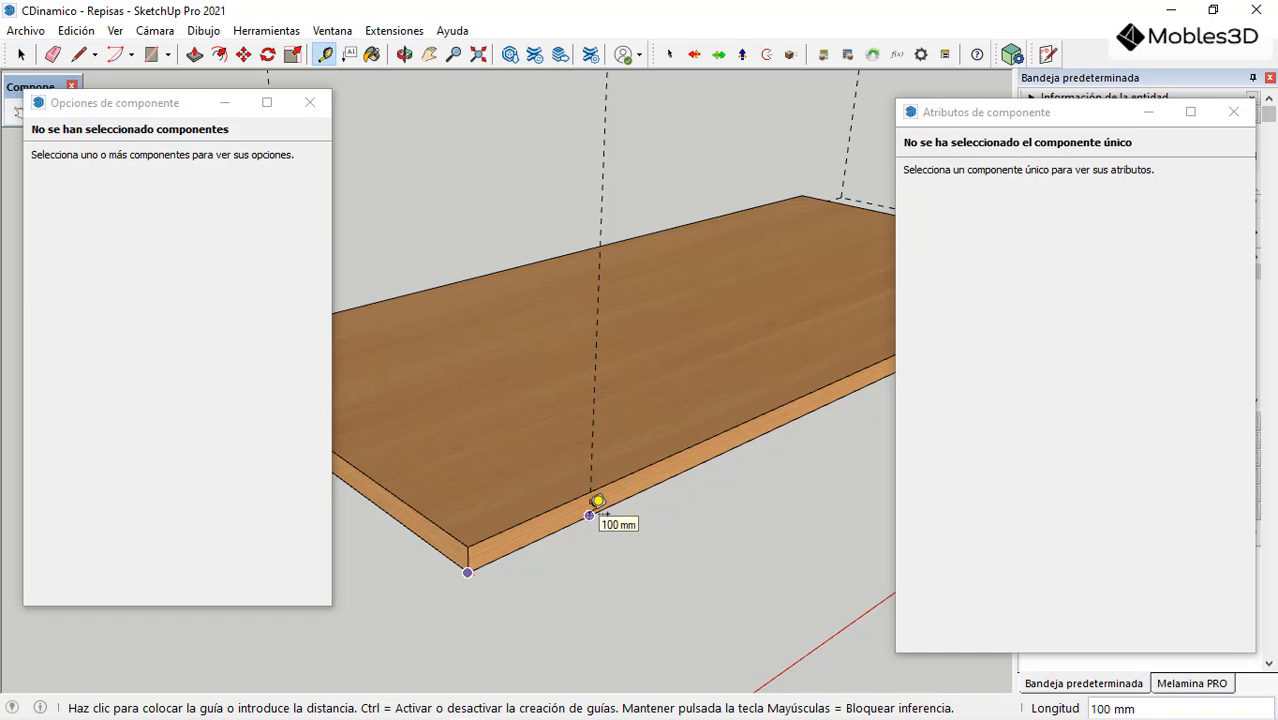
{"action": "key", "text": "space"}
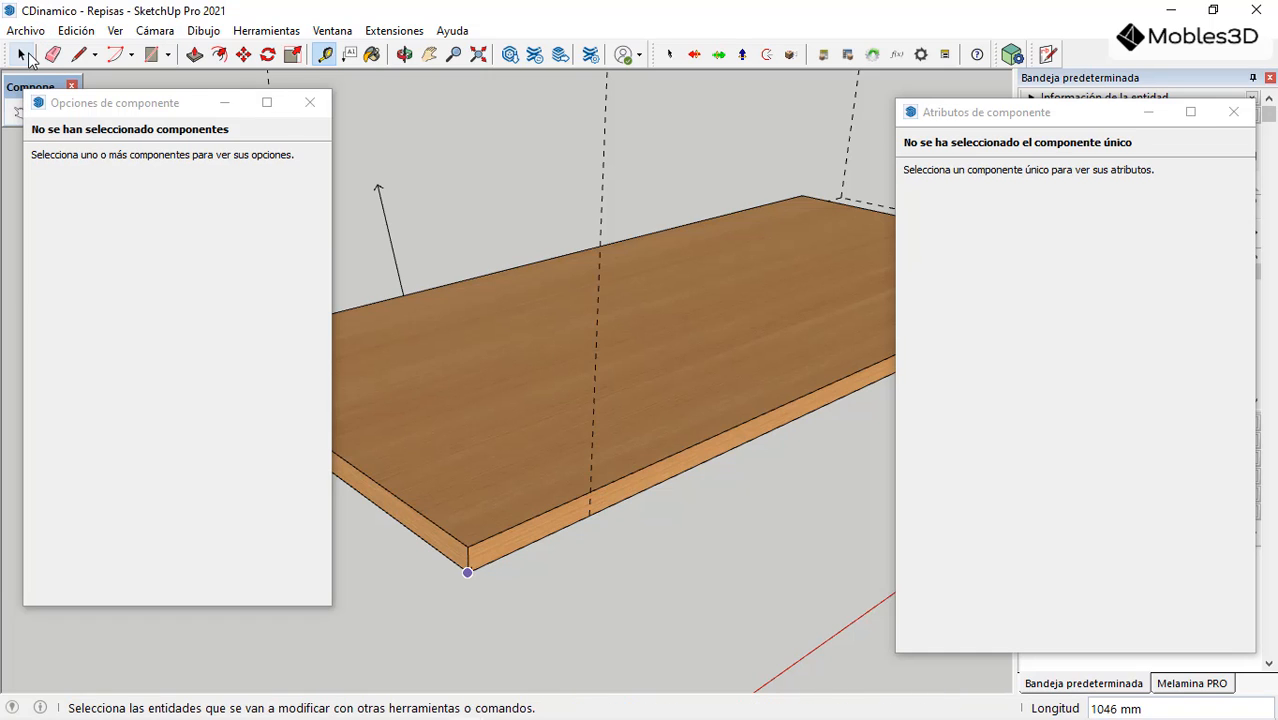
{"action": "scroll", "coordinate": [582, 531], "scroll_direction": "down", "scroll_amount": 5}
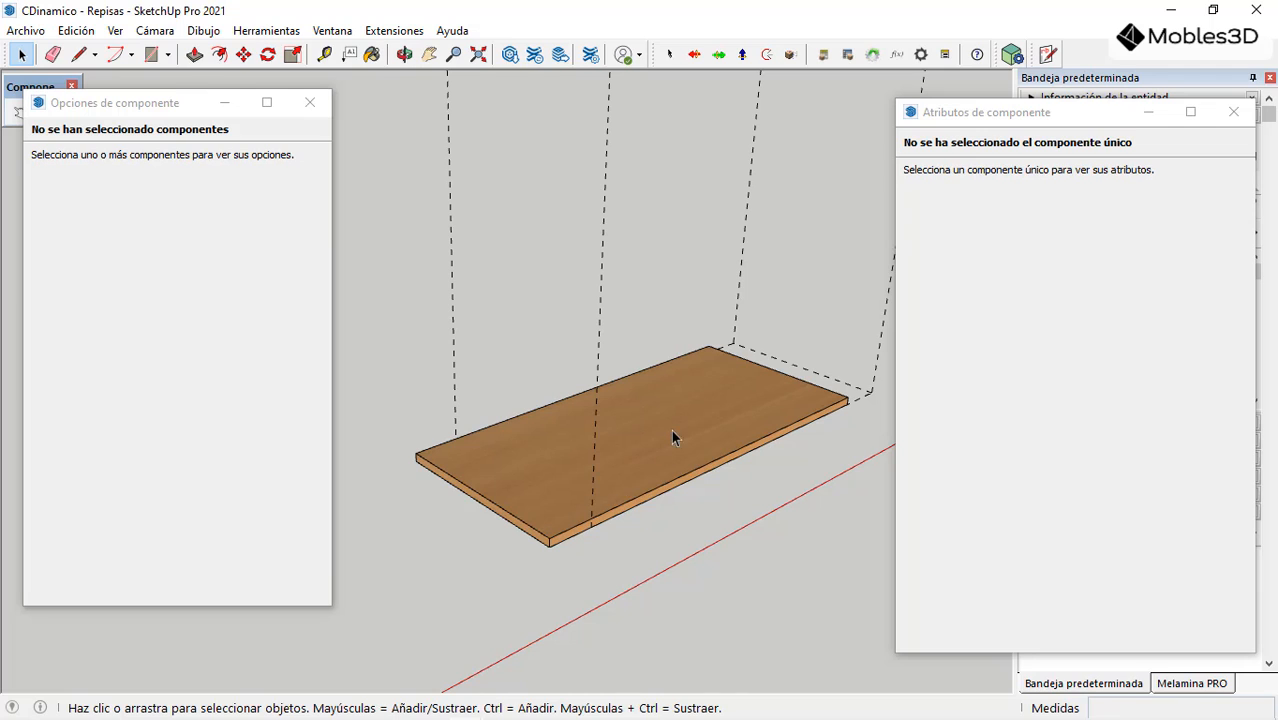
Step: Select BloqueREP again and set Guia's X position with the formula =0
{"action": "left_click", "coordinate": [651, 398]}
{"action": "scroll", "coordinate": [676, 486], "scroll_direction": "down", "scroll_amount": 3}
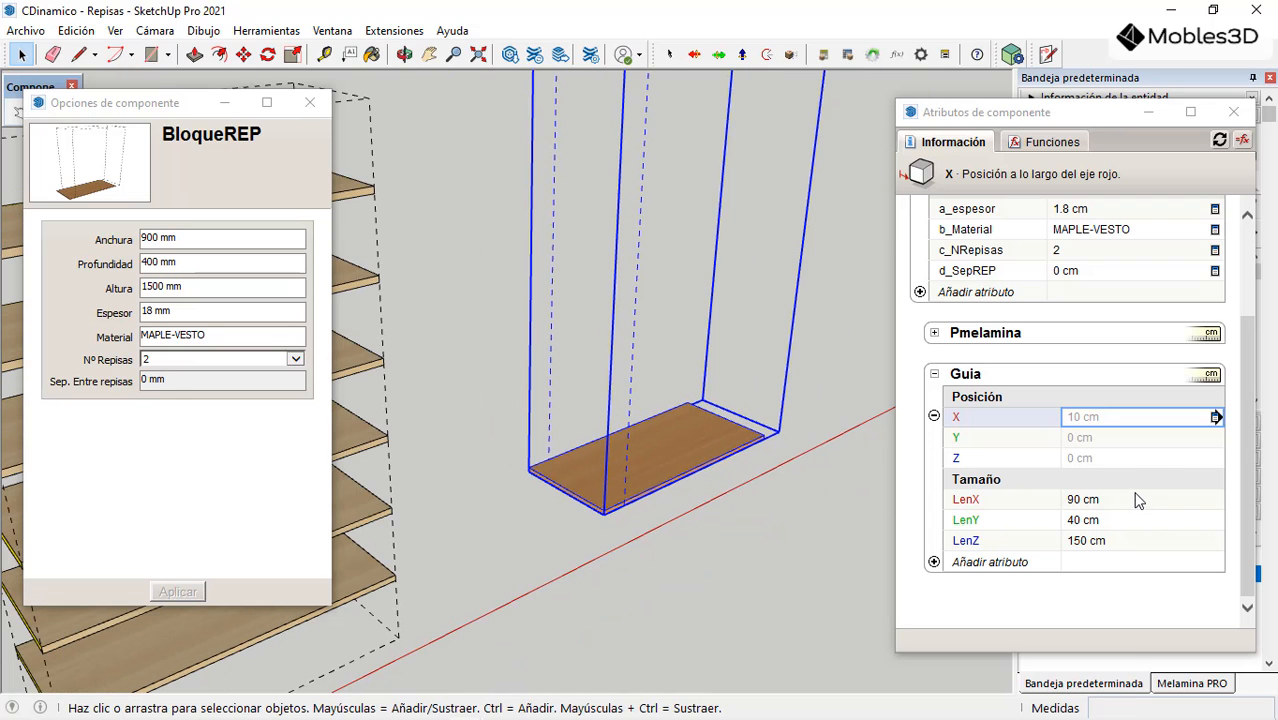
{"action": "left_click", "coordinate": [1116, 417]}
{"action": "left_click_drag", "start_coordinate": [1116, 417], "coordinate": [1057, 418]}
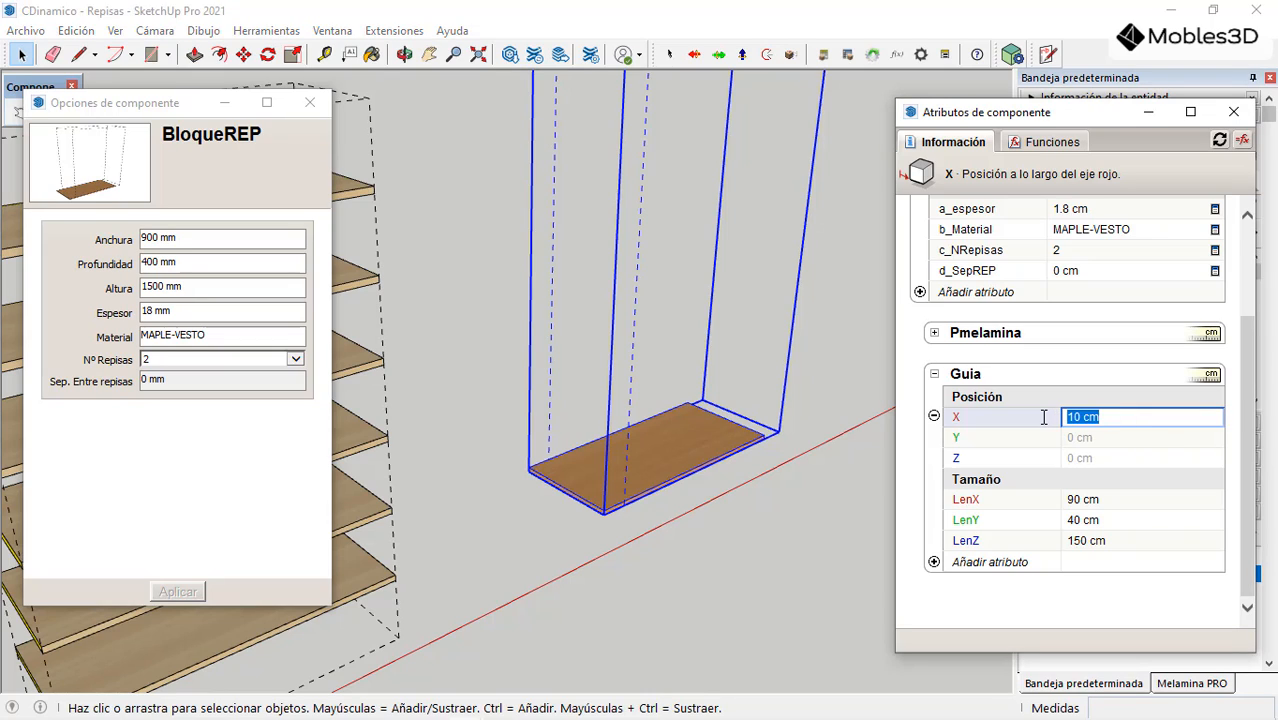
{"action": "type", "text": "=0"}
{"action": "key", "text": "Return"}
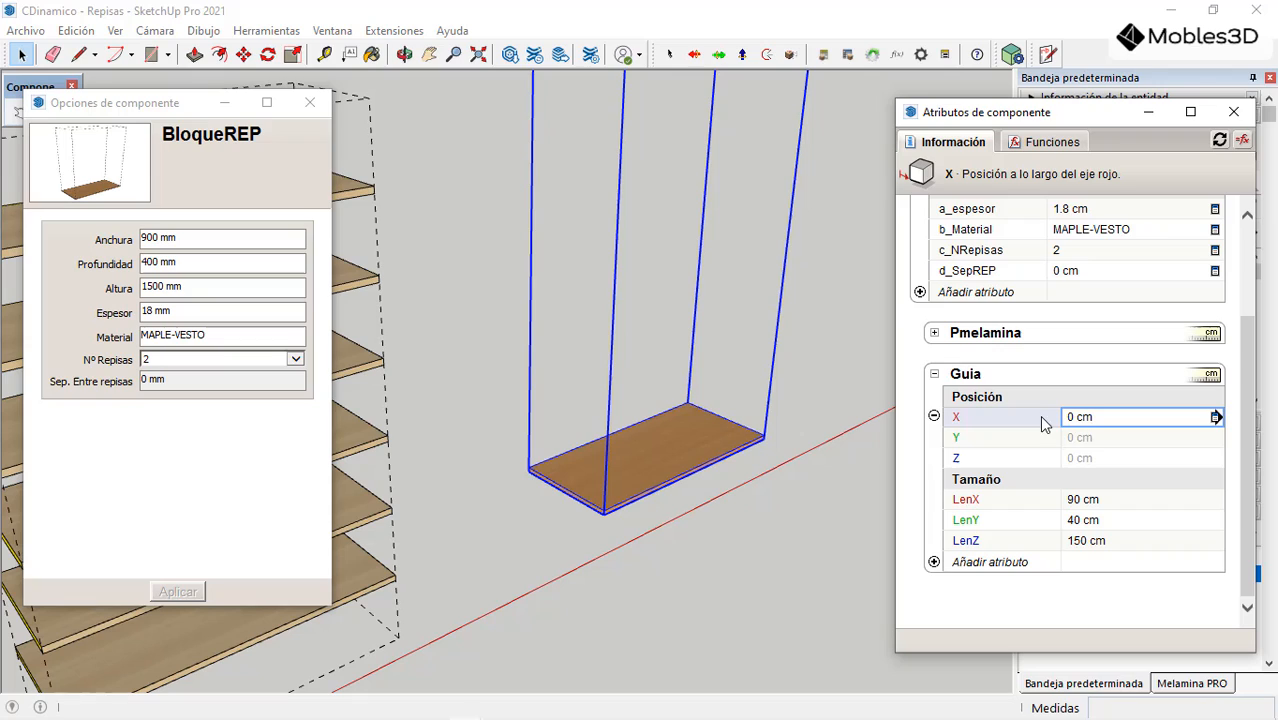
Step: Set Guia's Y position with the formula =10 to shift it along the green axis
{"action": "left_click", "coordinate": [1137, 439]}
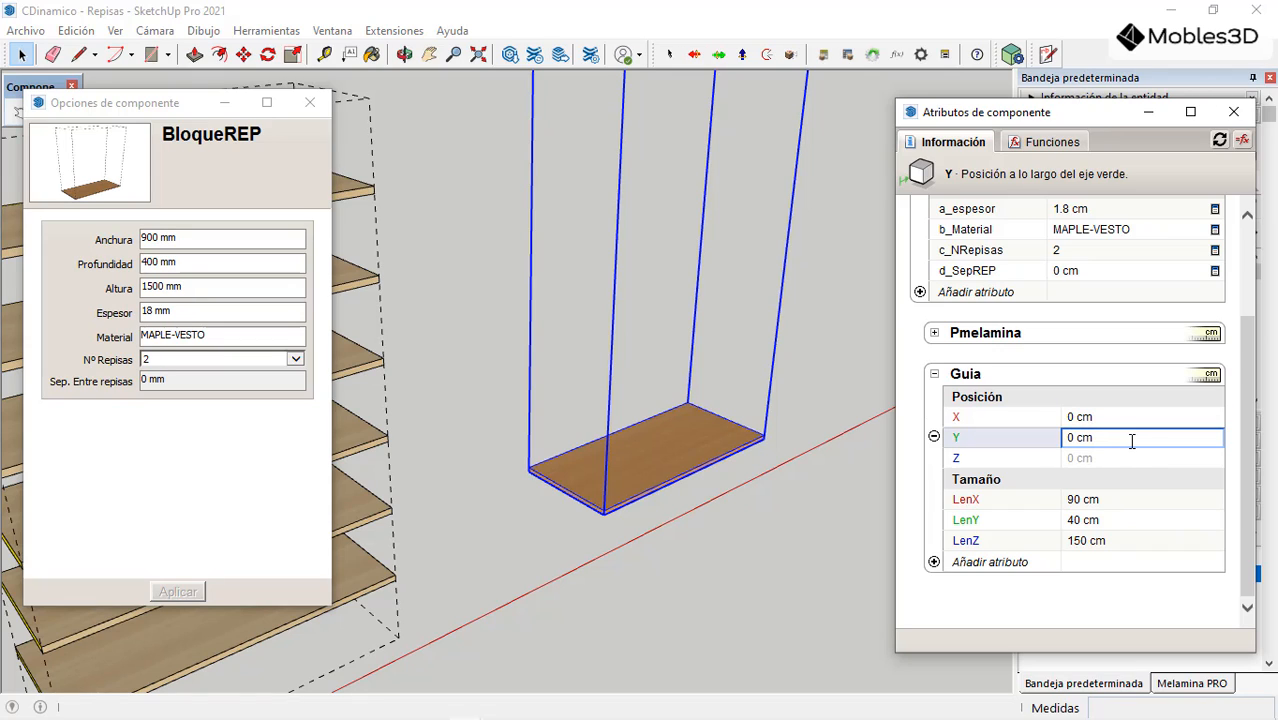
{"action": "left_click", "coordinate": [1014, 441]}
{"action": "type", "text": "=10"}
{"action": "key", "text": "Return"}
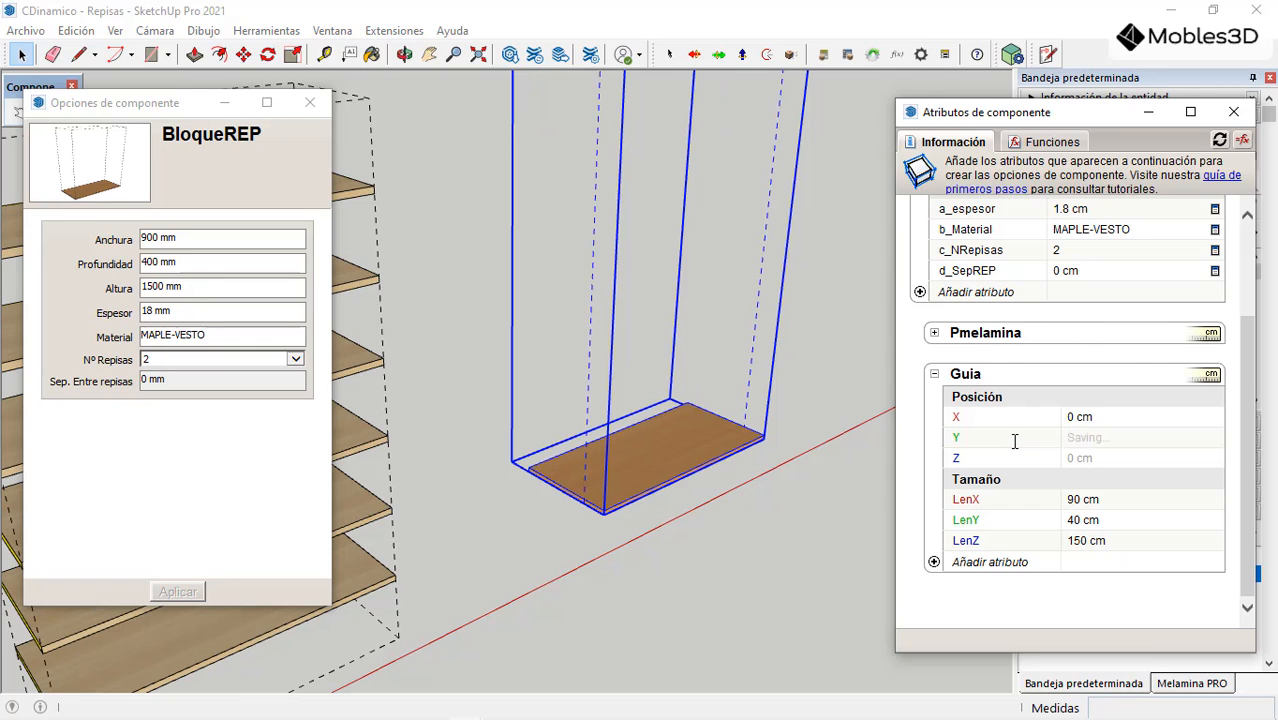
Step: Examine Guia's shift along the green axis with the tape measure, starting from the board's front corner
{"action": "scroll", "coordinate": [640, 470], "scroll_direction": "up", "scroll_amount": 4}
{"action": "scroll", "coordinate": [561, 563], "scroll_direction": "up", "scroll_amount": 1}
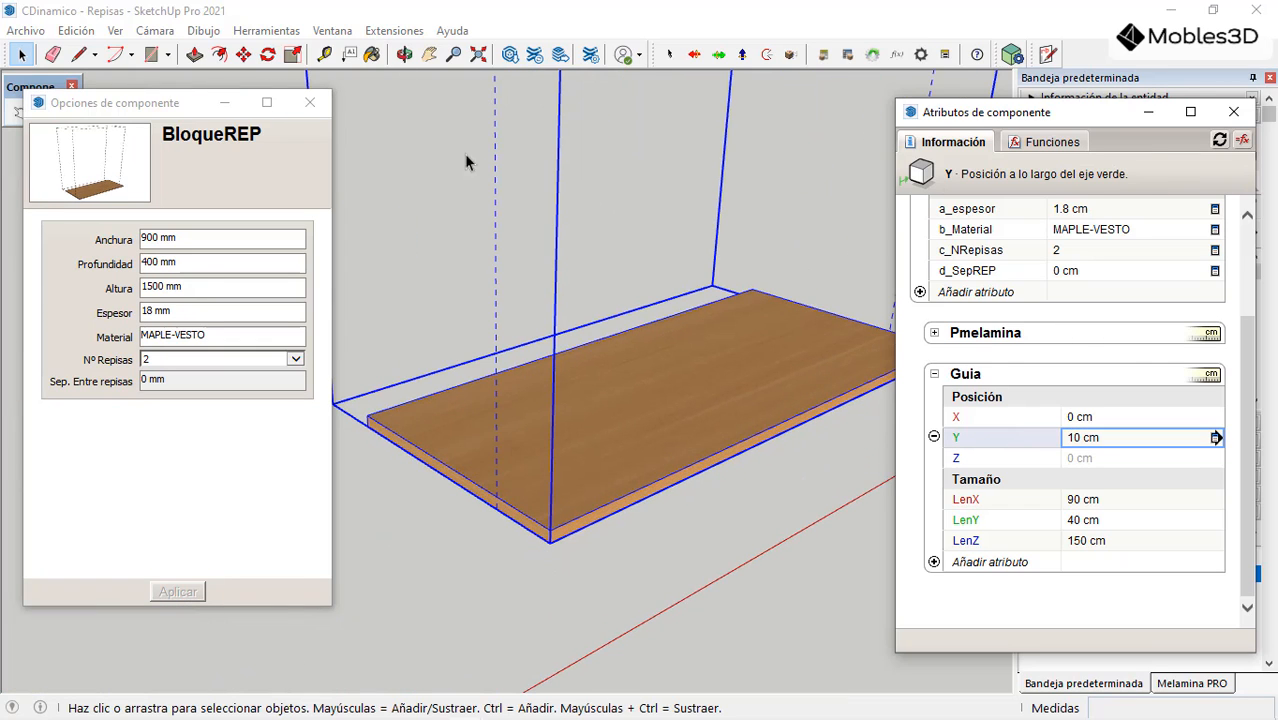
{"action": "left_click", "coordinate": [324, 54]}
{"action": "scroll", "coordinate": [533, 520], "scroll_direction": "up", "scroll_amount": 1}
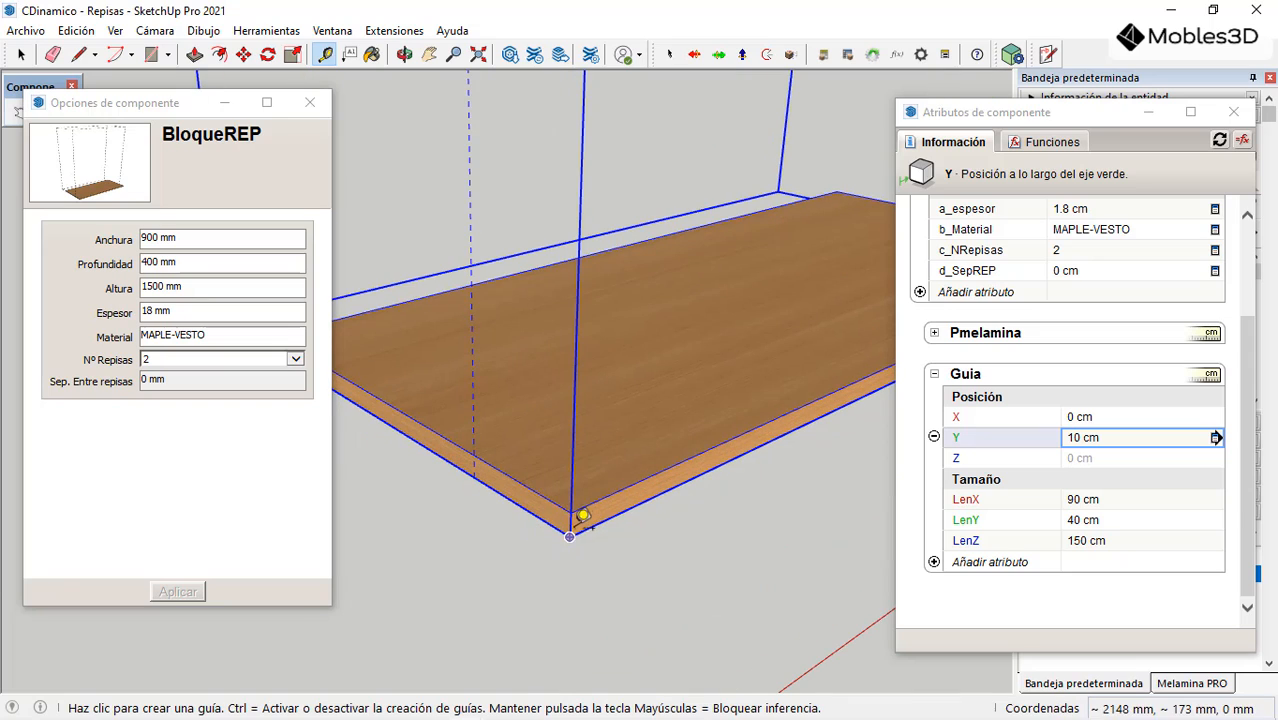
{"action": "left_click", "coordinate": [569, 536]}
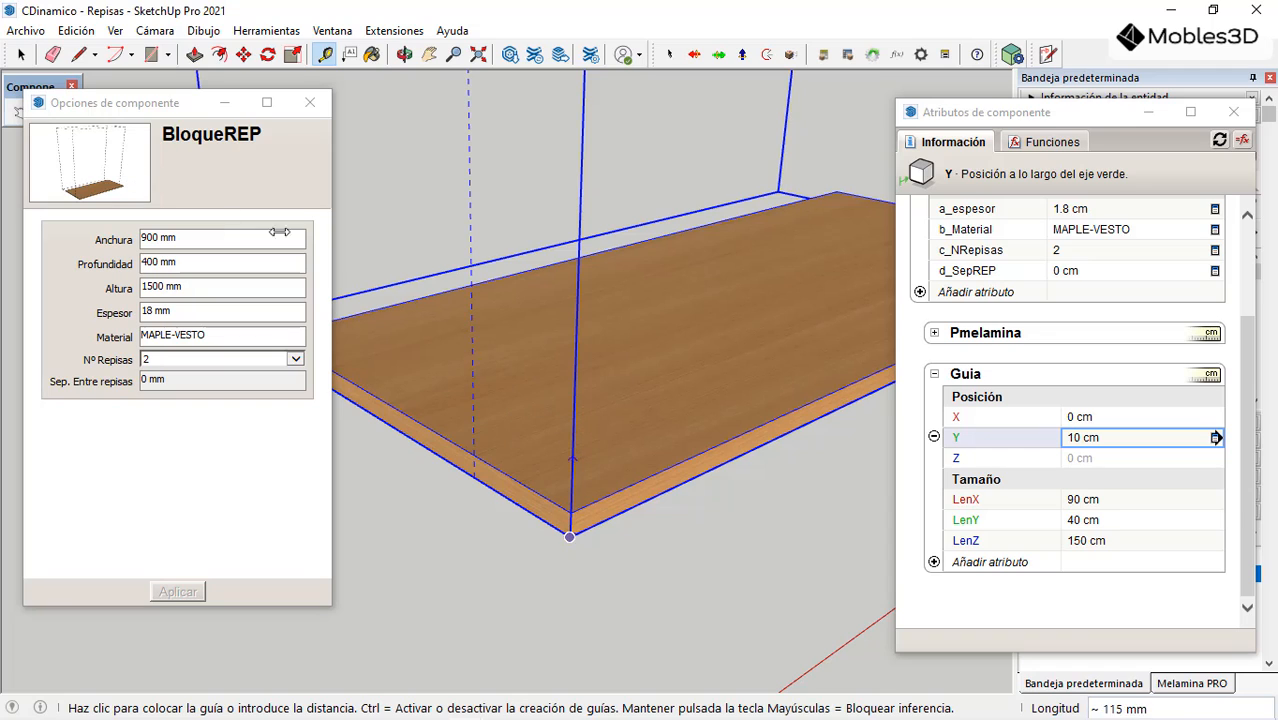
{"action": "left_click", "coordinate": [21, 55]}
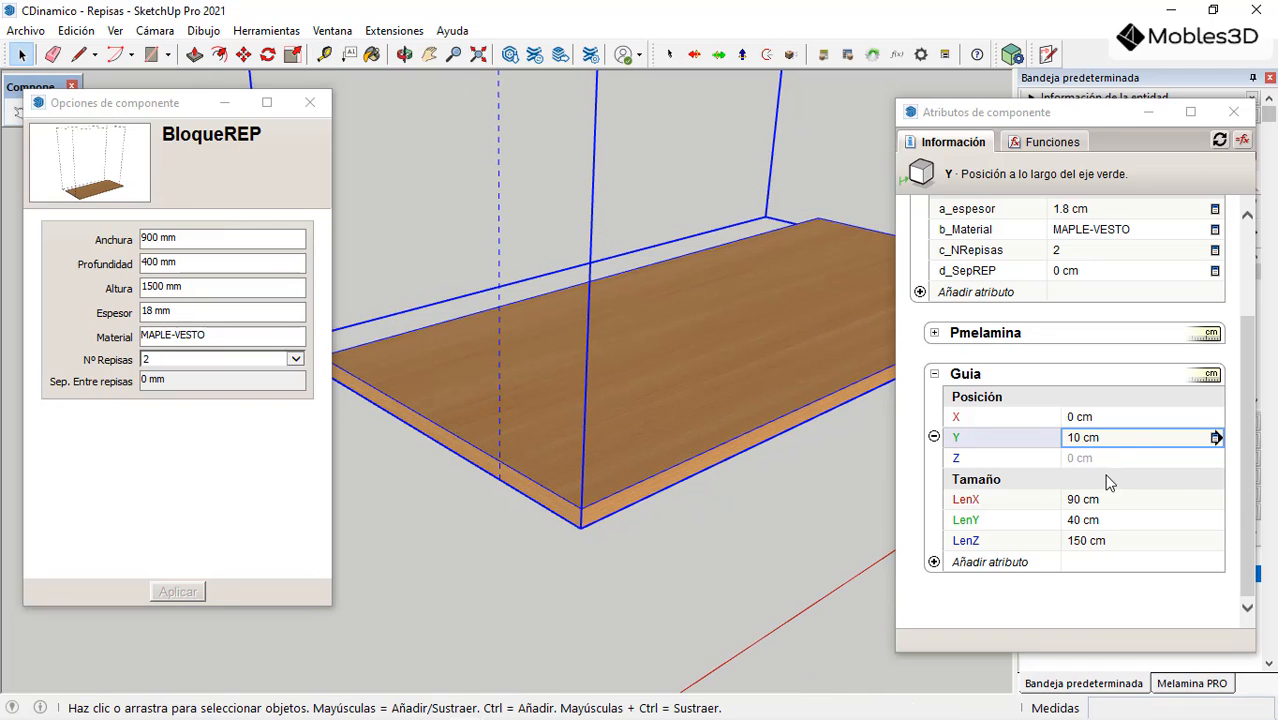
Step: Change the formula of Guia's Y position to =0
{"action": "left_click", "coordinate": [1120, 440]}
{"action": "double_click", "coordinate": [1077, 438]}
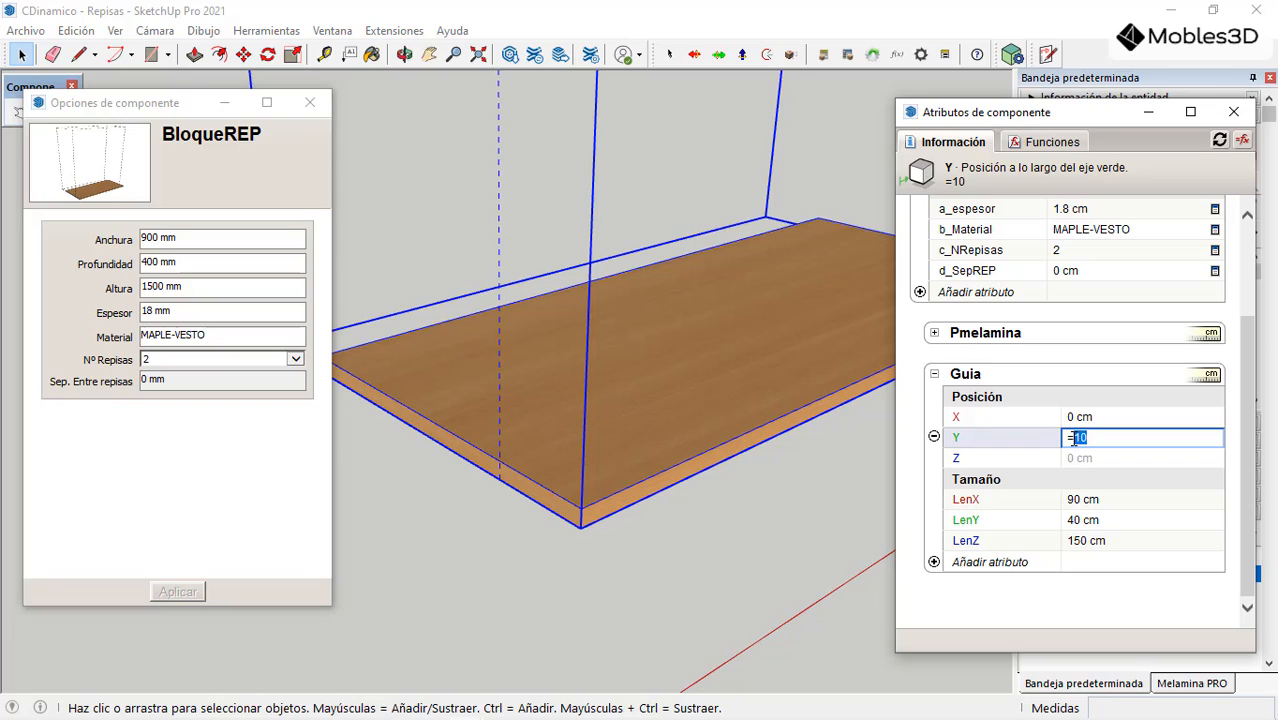
{"action": "type", "text": "0"}
{"action": "key", "text": "Return"}
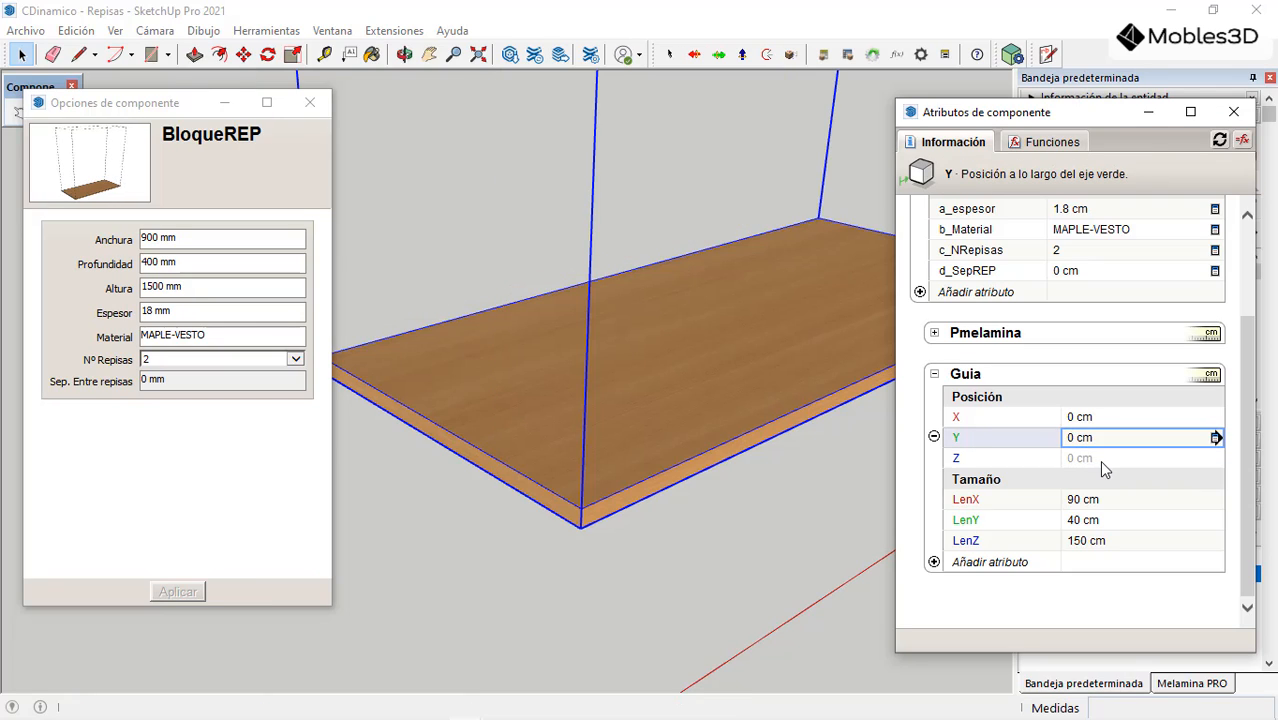
Step: Set Guia's Z position with the formula =10 to raise it along the blue axis
{"action": "left_click", "coordinate": [1100, 460]}
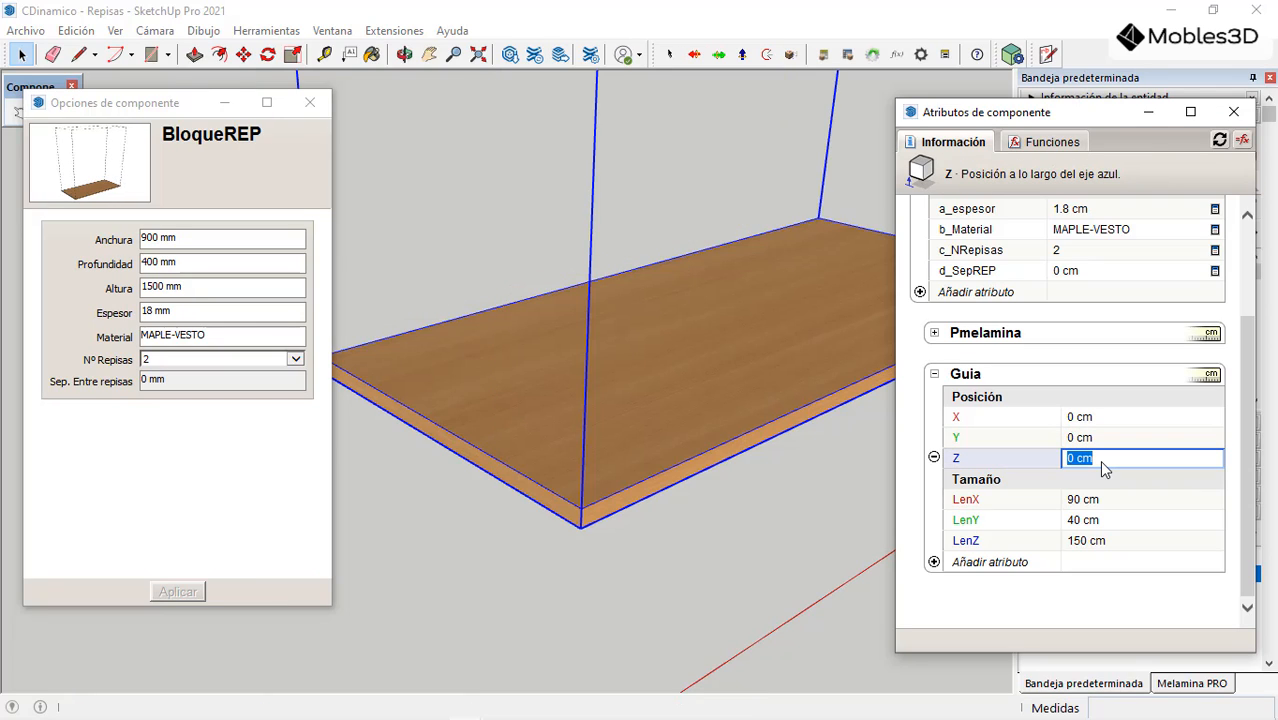
{"action": "type", "text": "=10"}
{"action": "key", "text": "Return"}
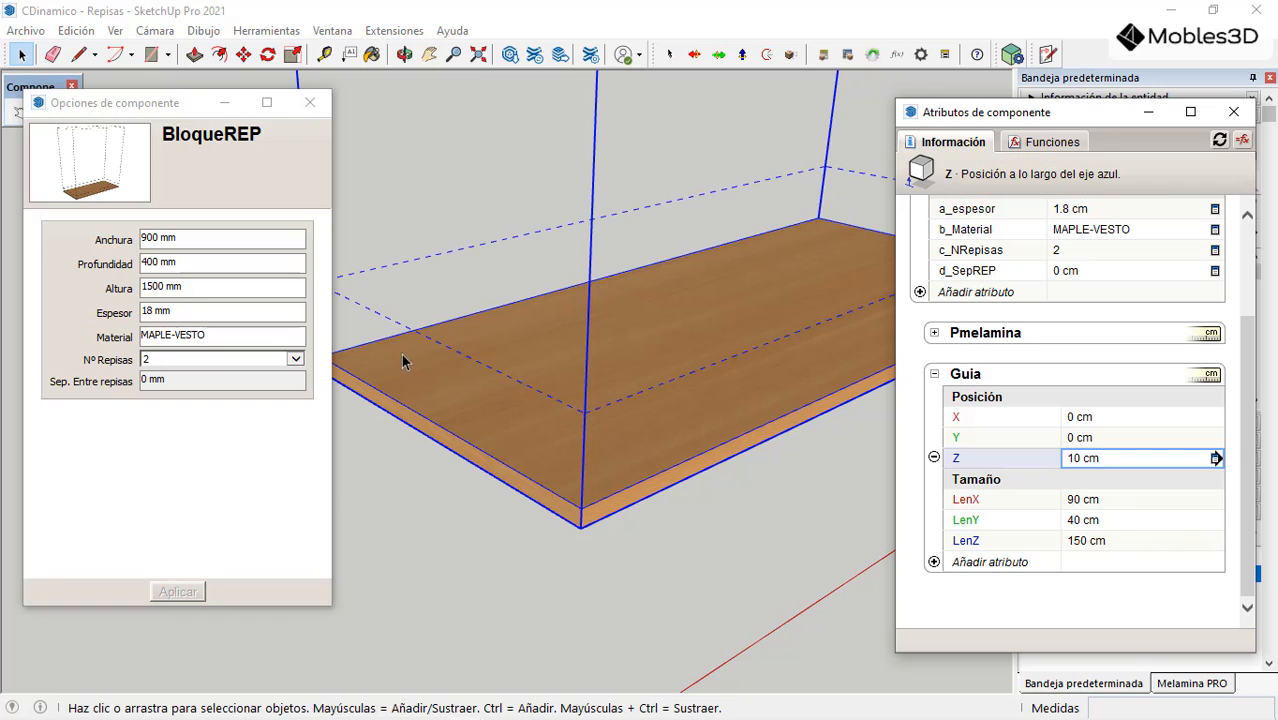
Step: Set the Z position of the Guia subcomponent to 0 cm and collapse its attribute list
{"action": "scroll", "coordinate": [531, 624], "scroll_direction": "down", "scroll_amount": 6}
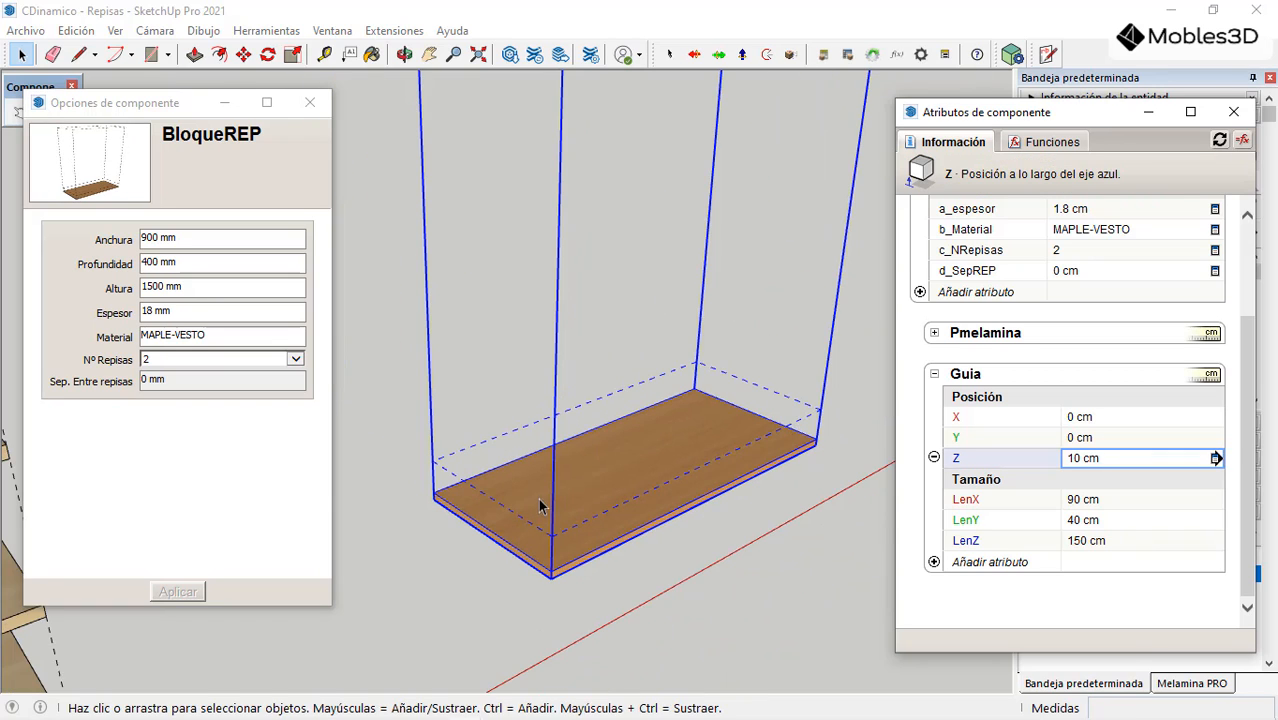
{"action": "scroll", "coordinate": [555, 582], "scroll_direction": "up", "scroll_amount": 5}
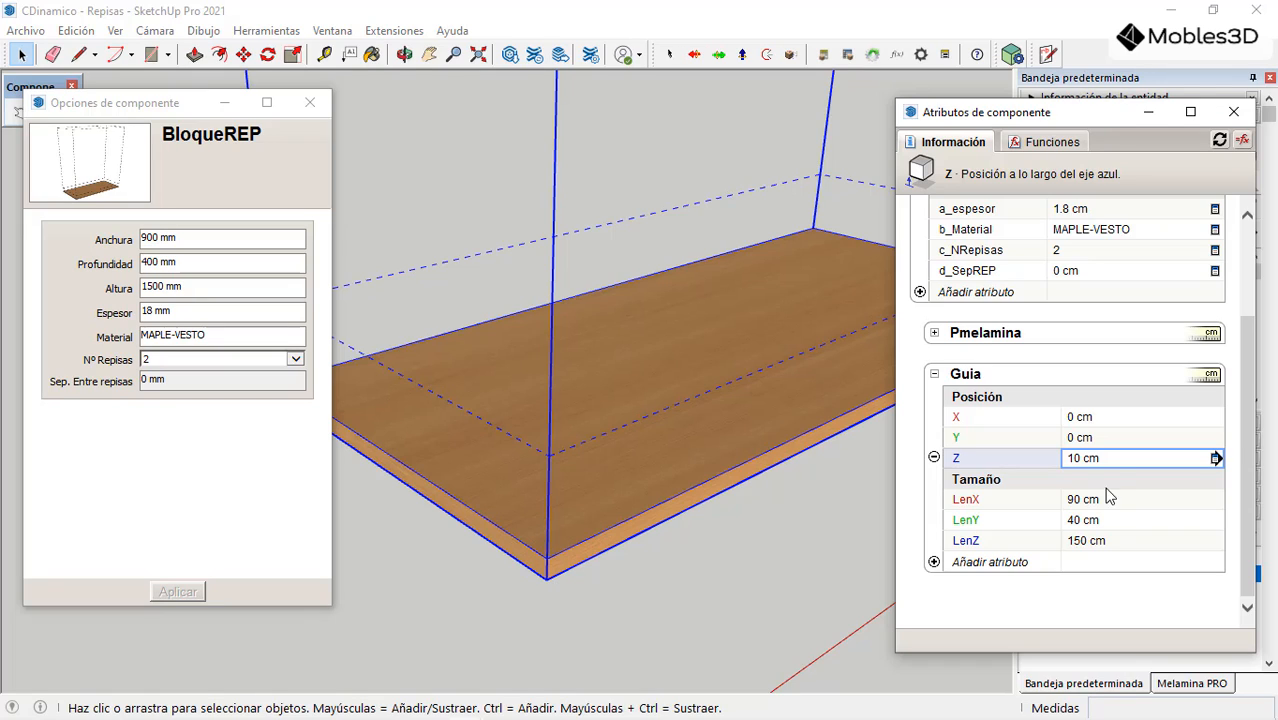
{"action": "left_click", "coordinate": [1116, 458]}
{"action": "left_click_drag", "start_coordinate": [1100, 458], "coordinate": [1076, 458]}
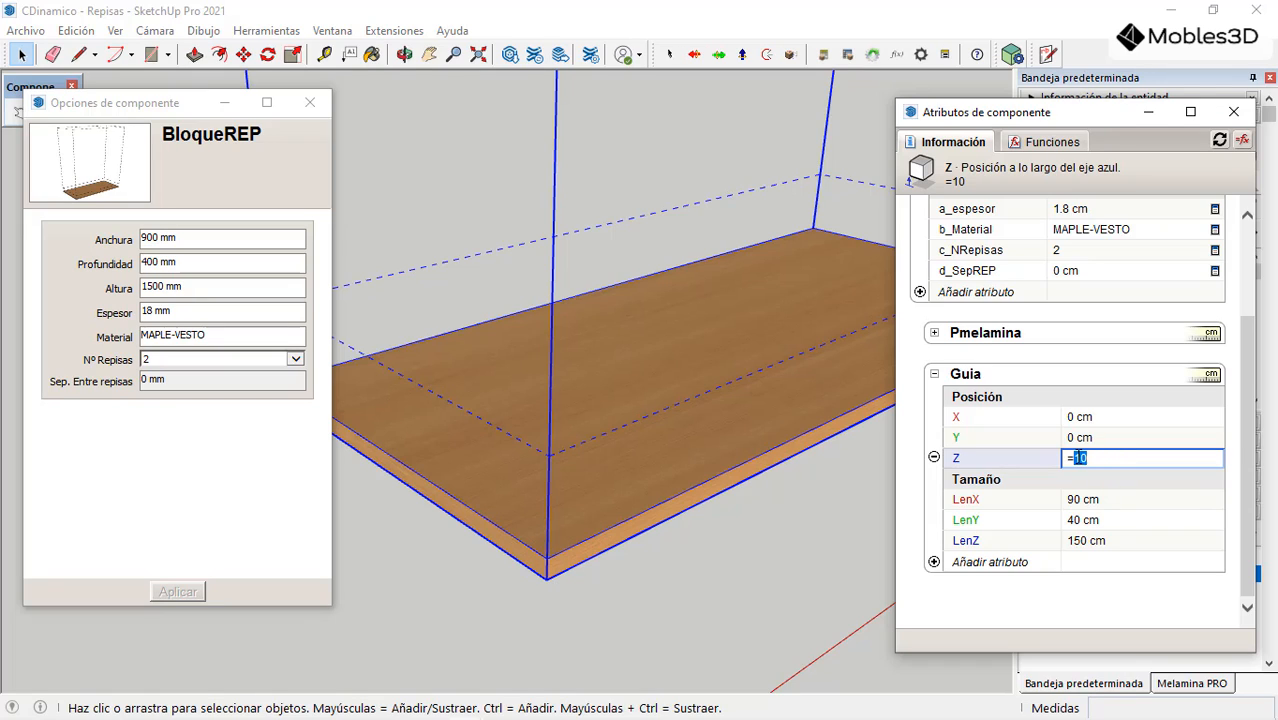
{"action": "type", "text": "0"}
{"action": "key", "text": "Return"}
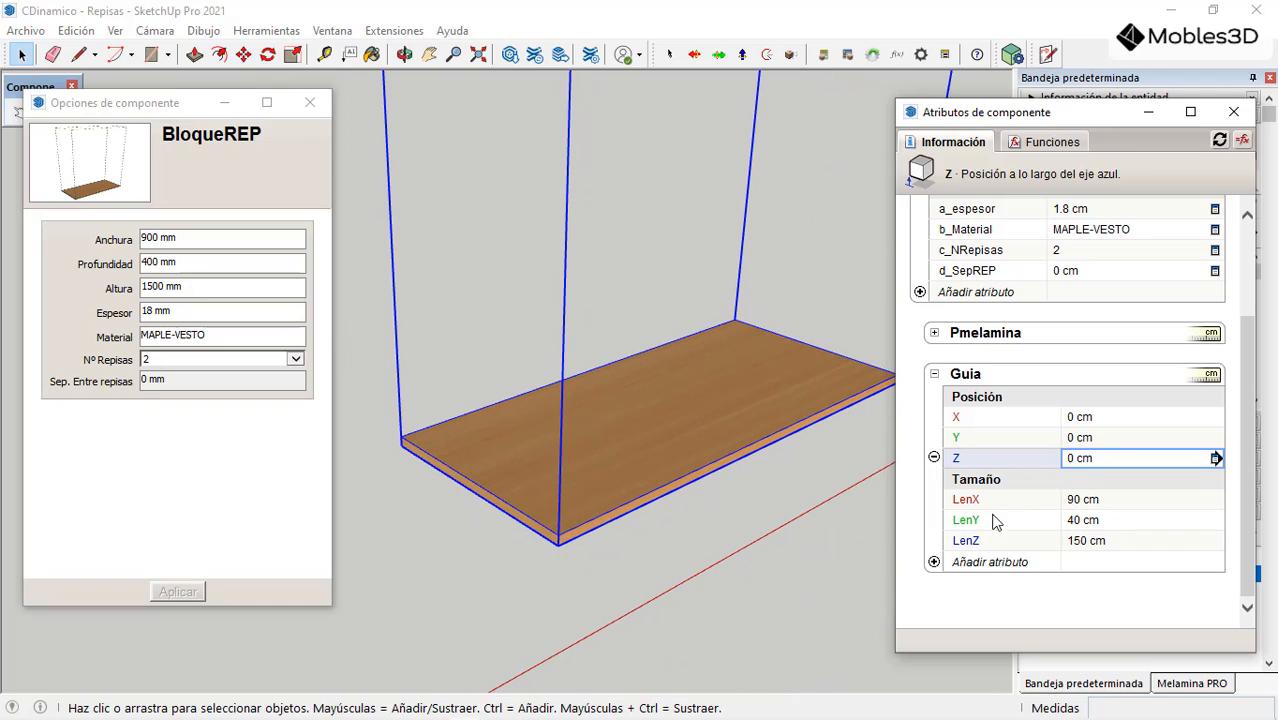
{"action": "scroll", "coordinate": [545, 545], "scroll_direction": "down", "scroll_amount": 3}
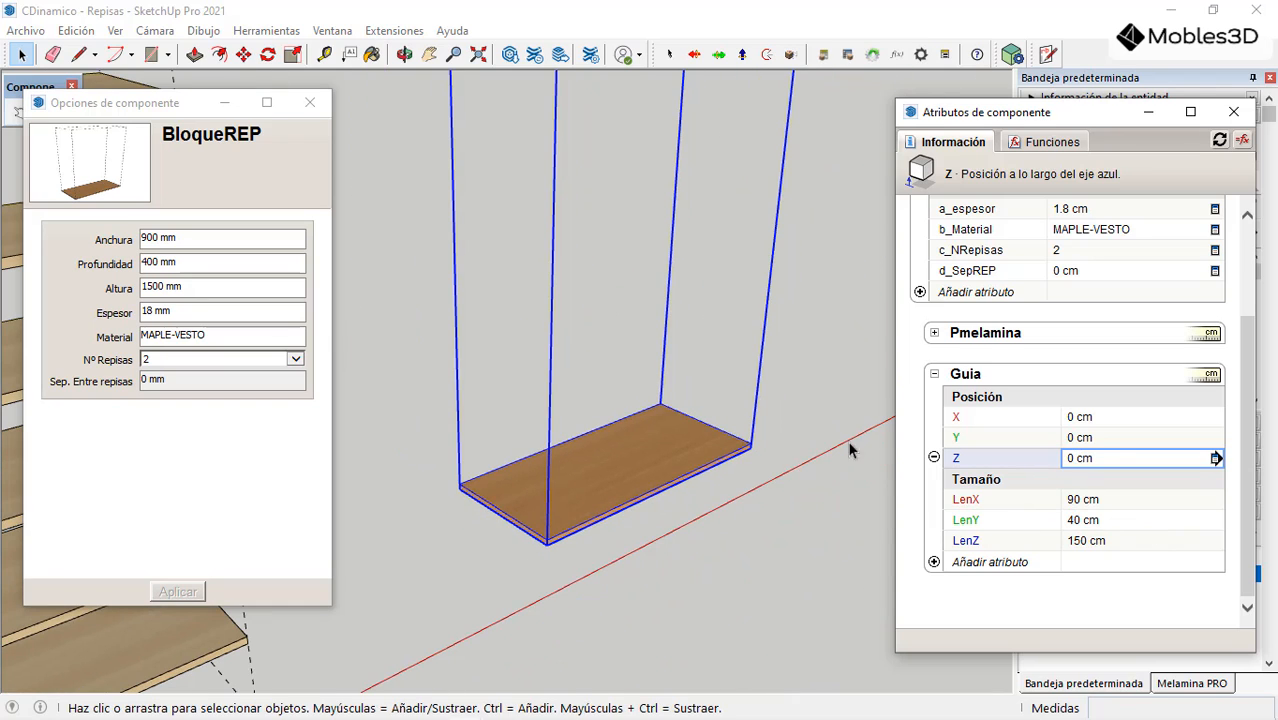
{"action": "left_click", "coordinate": [934, 373]}
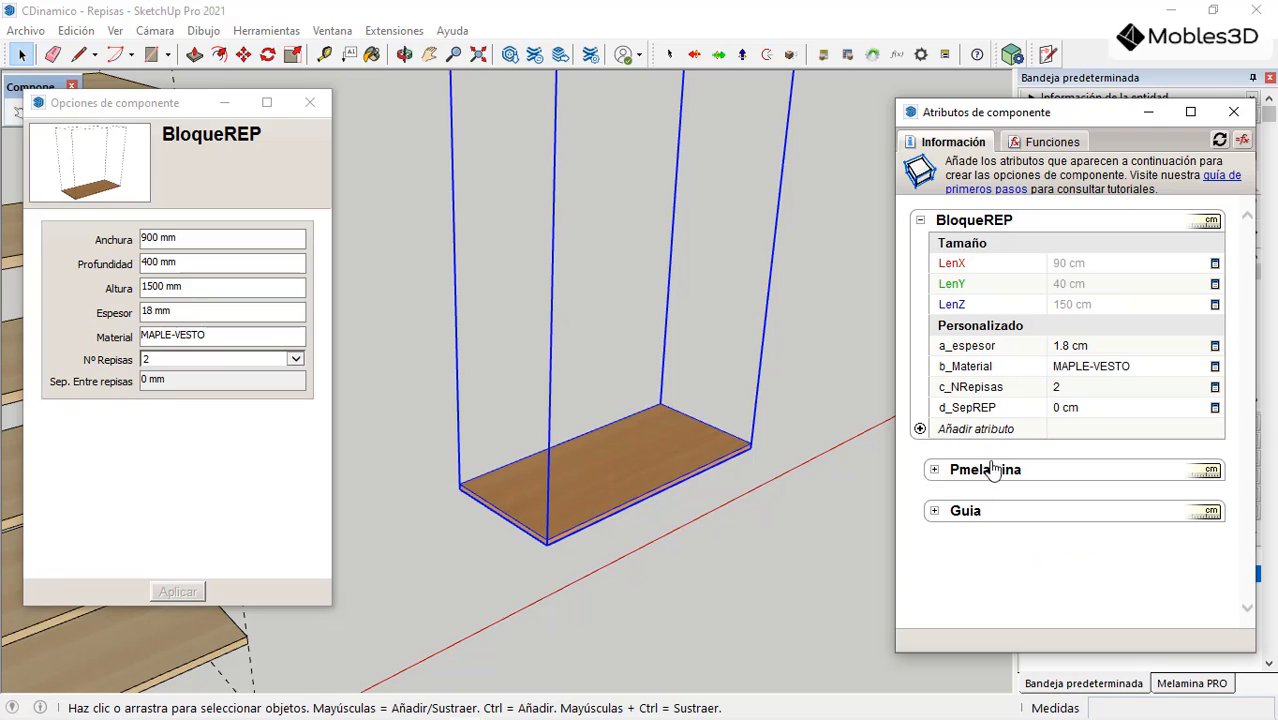
Step: Add all the position (X, Y, Z) and size (LenX, LenY, LenZ) attributes to the Pmelamina subcomponent
{"action": "left_click", "coordinate": [936, 471]}
{"action": "left_click", "coordinate": [934, 491]}
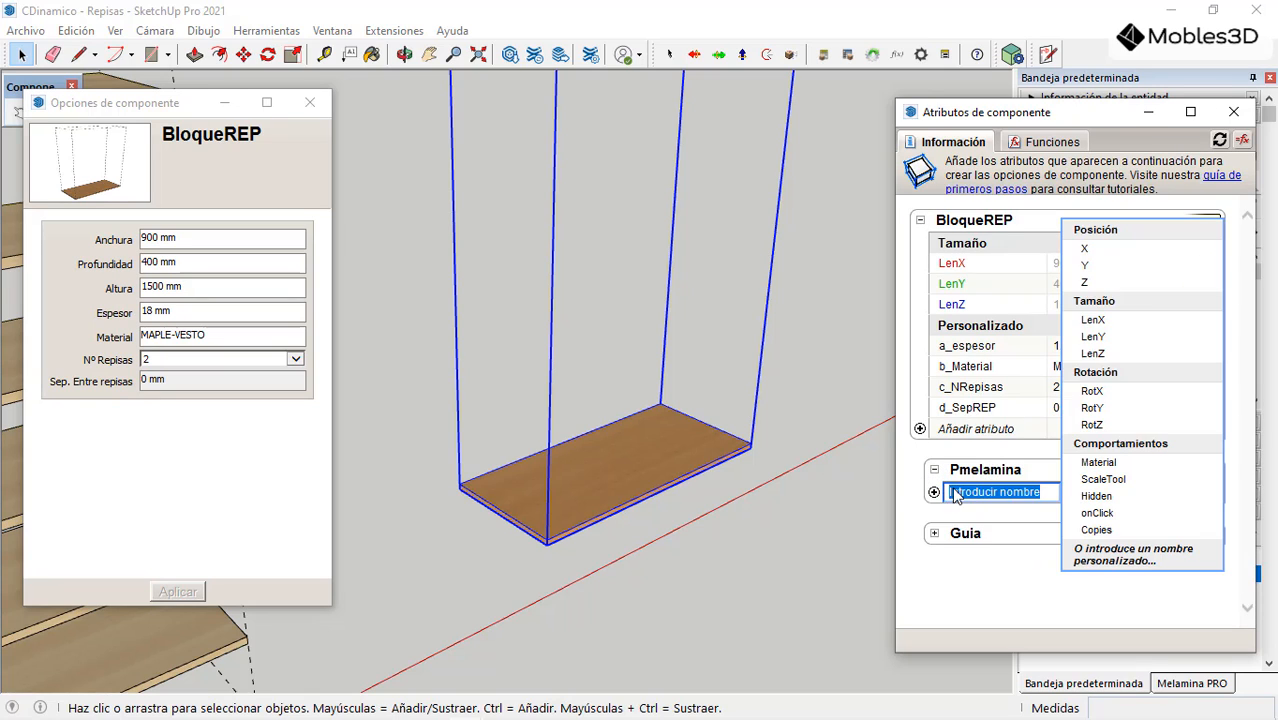
{"action": "left_click", "coordinate": [1110, 232]}
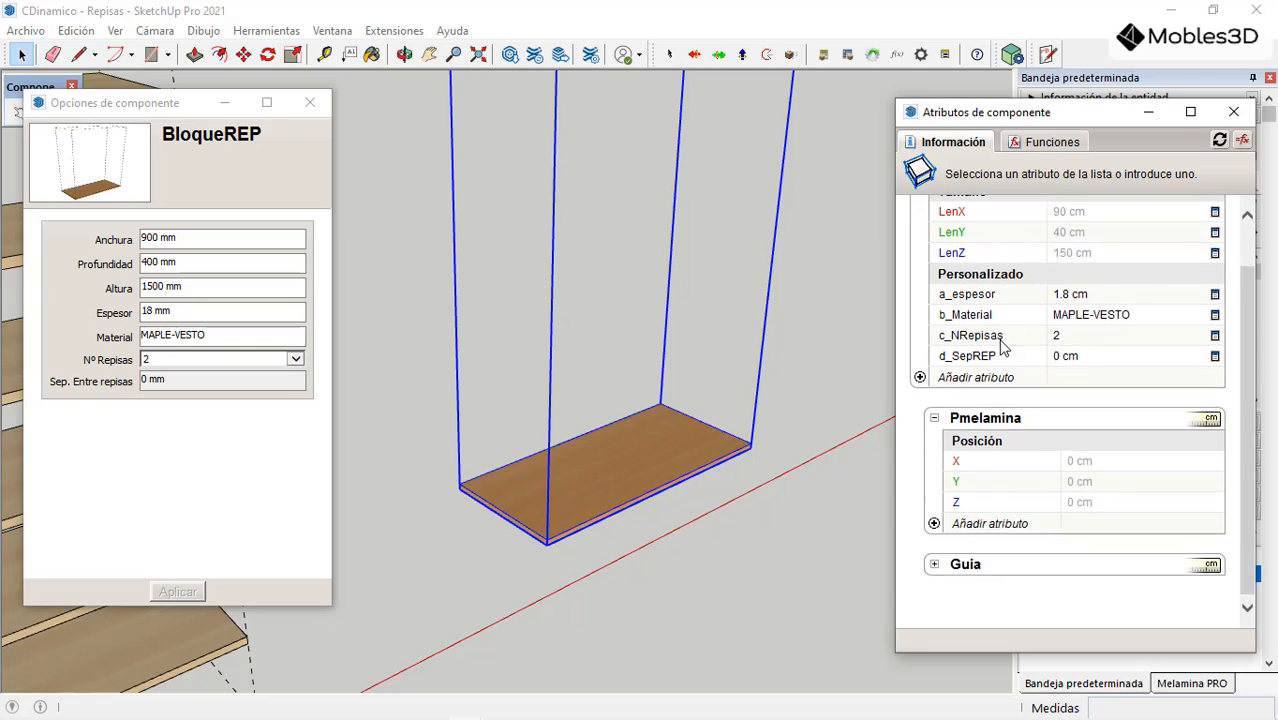
{"action": "left_click", "coordinate": [934, 520]}
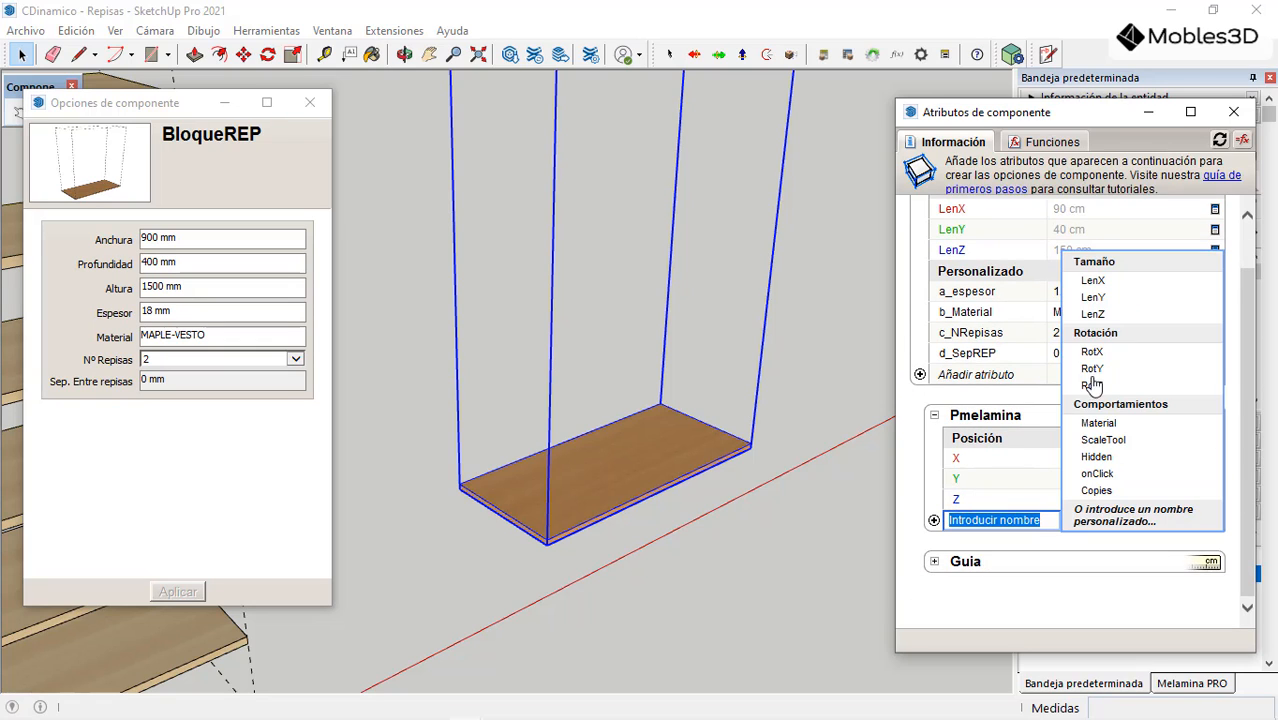
{"action": "left_click", "coordinate": [1097, 264]}
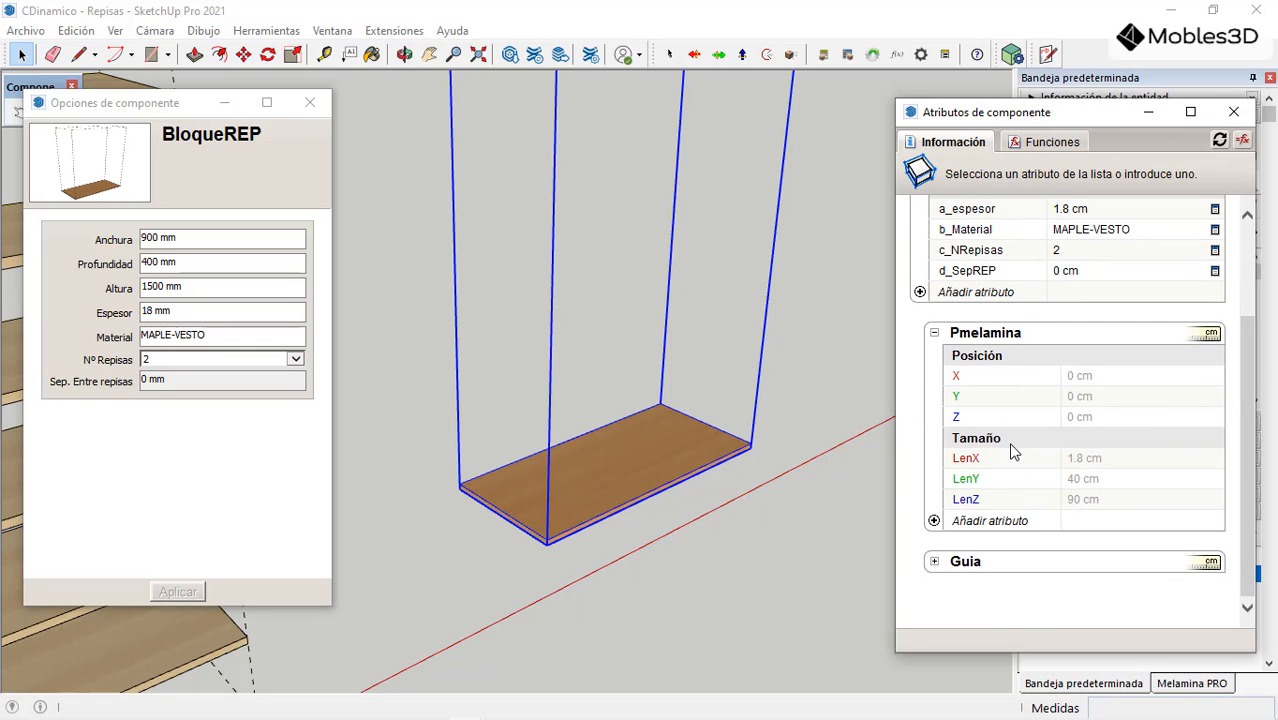
Step: Add a Material attribute to Pmelamina and link it to the parent with the formula =BloqueREP!b_Material
{"action": "left_click", "coordinate": [934, 520]}
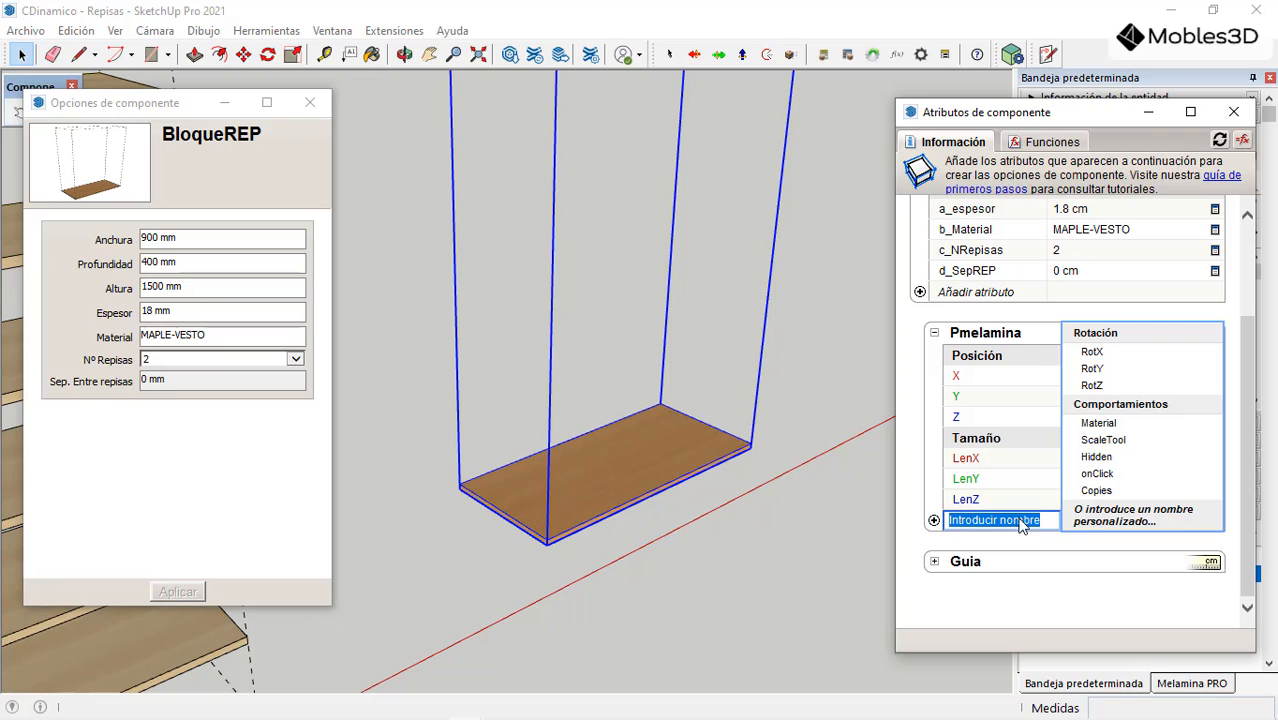
{"action": "left_click", "coordinate": [1113, 426]}
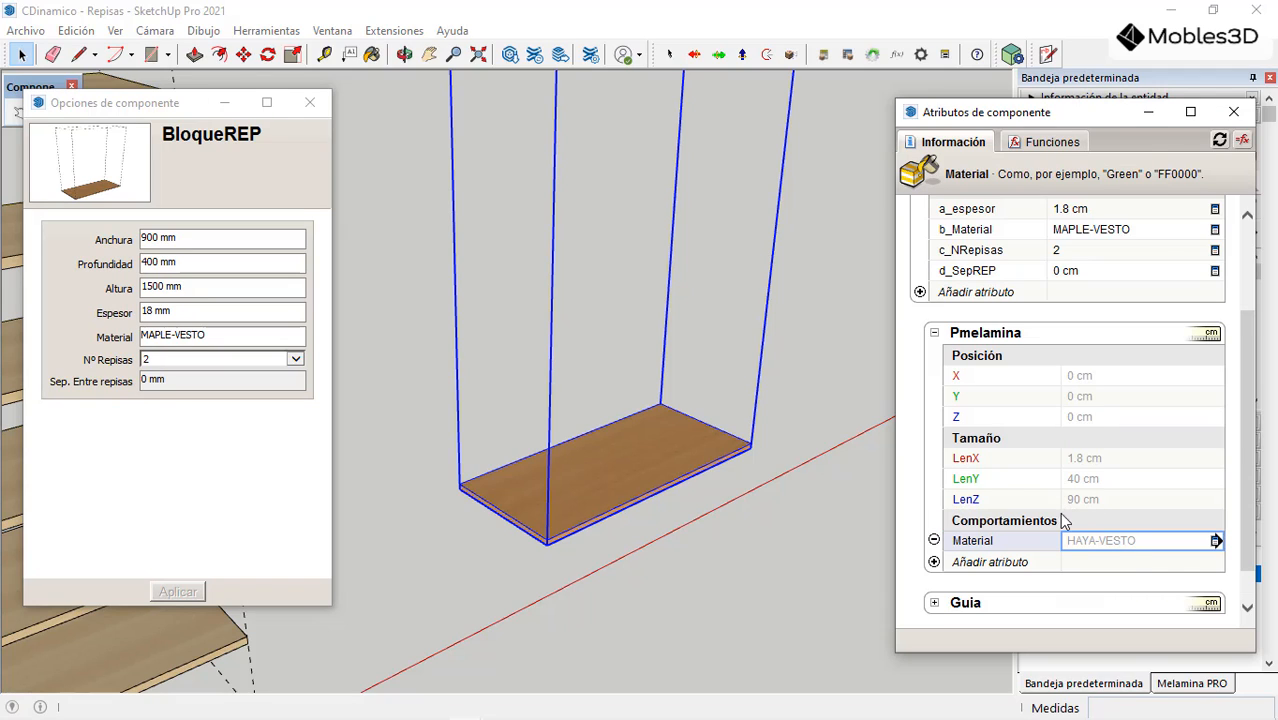
{"action": "left_click", "coordinate": [1133, 543]}
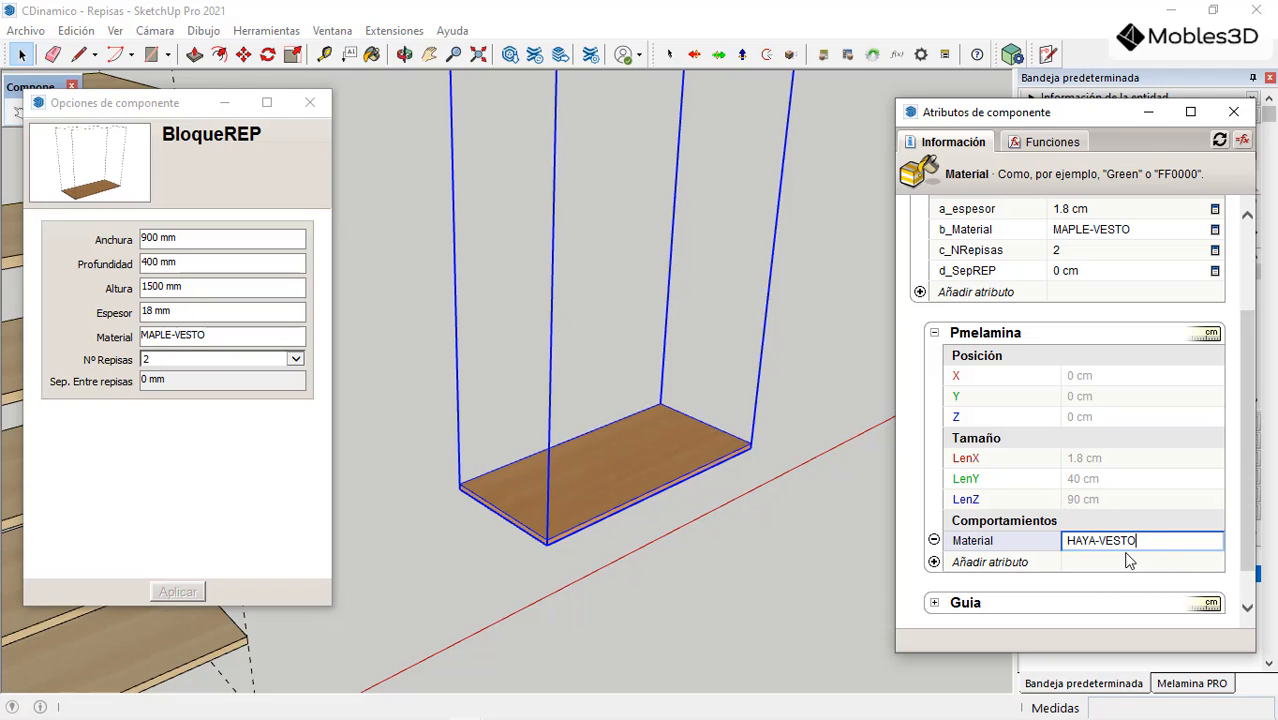
{"action": "left_click_drag", "start_coordinate": [1142, 541], "coordinate": [1039, 536]}
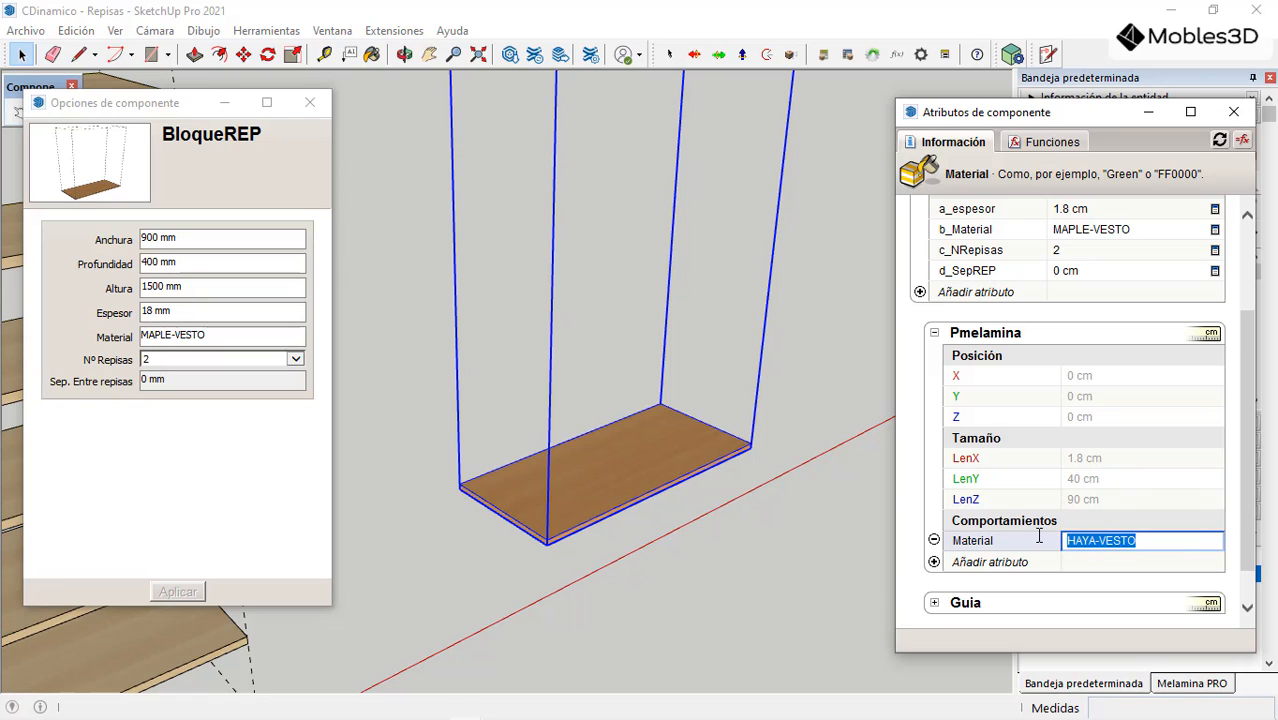
{"action": "type", "text": "="}
{"action": "scroll", "coordinate": [1070, 516], "scroll_direction": "up", "scroll_amount": 3}
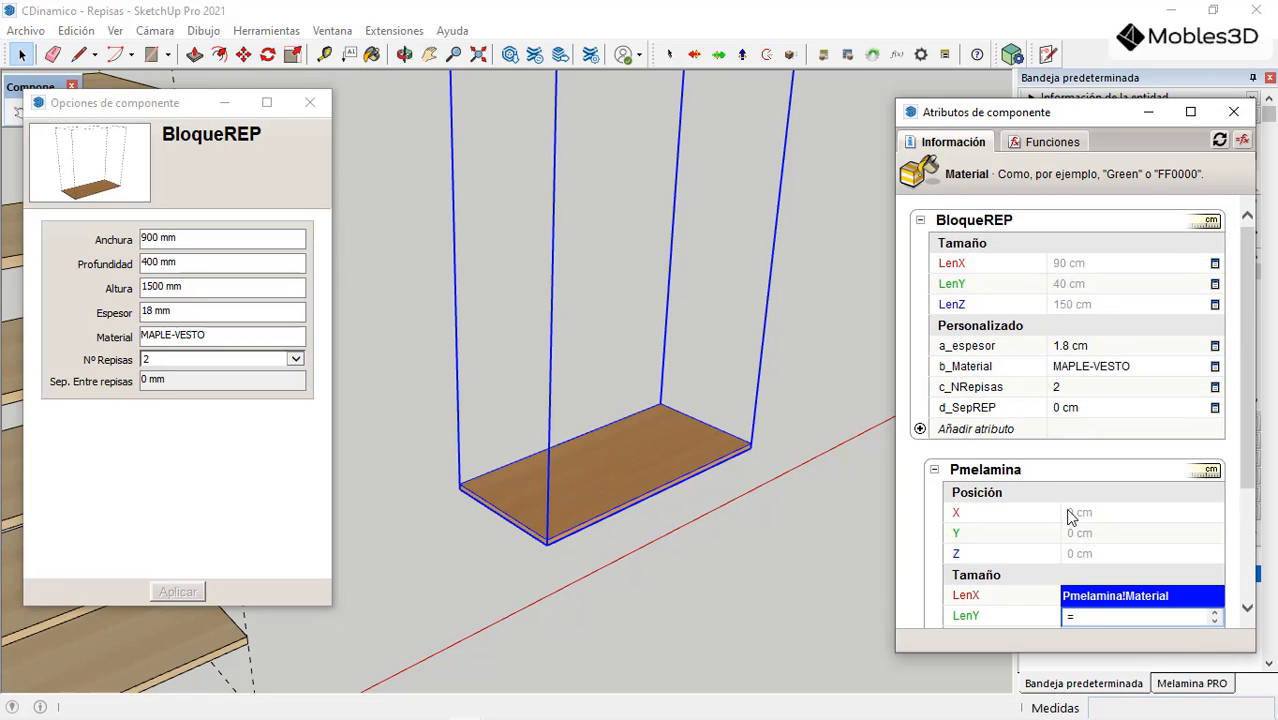
{"action": "left_click", "coordinate": [971, 372]}
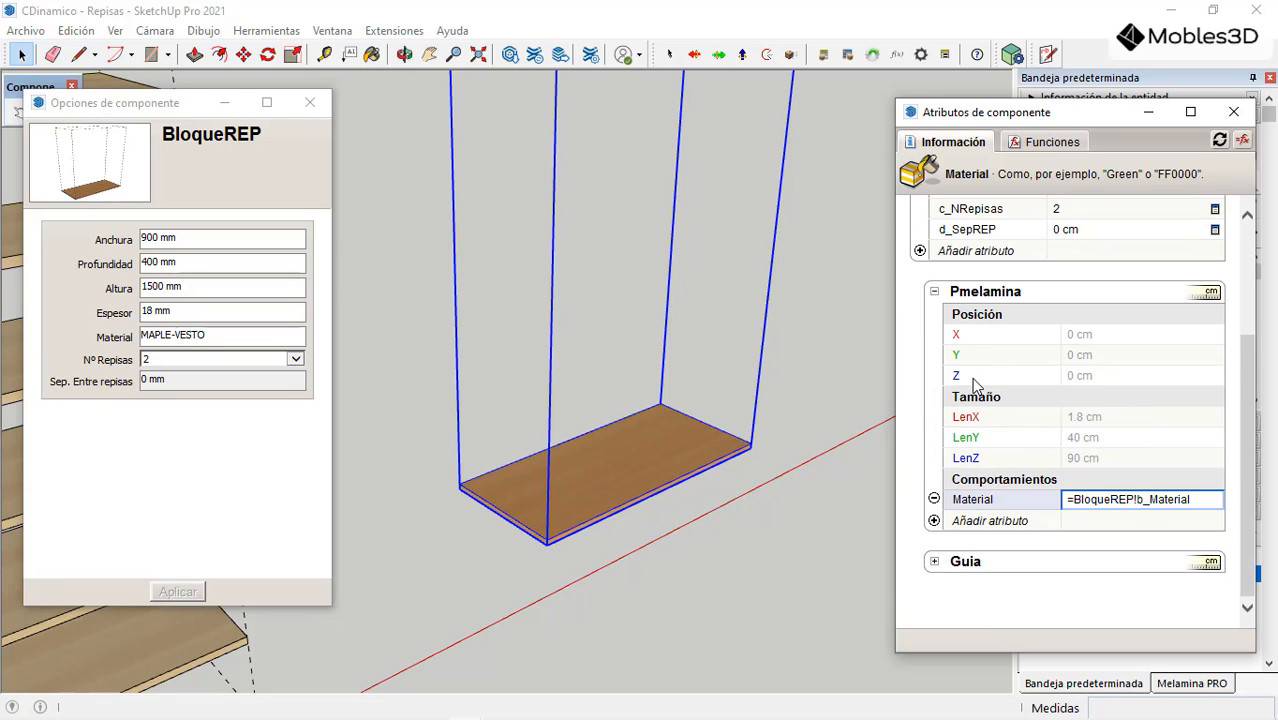
{"action": "key", "text": "Return"}
{"action": "scroll", "coordinate": [679, 483], "scroll_direction": "up", "scroll_amount": 3}
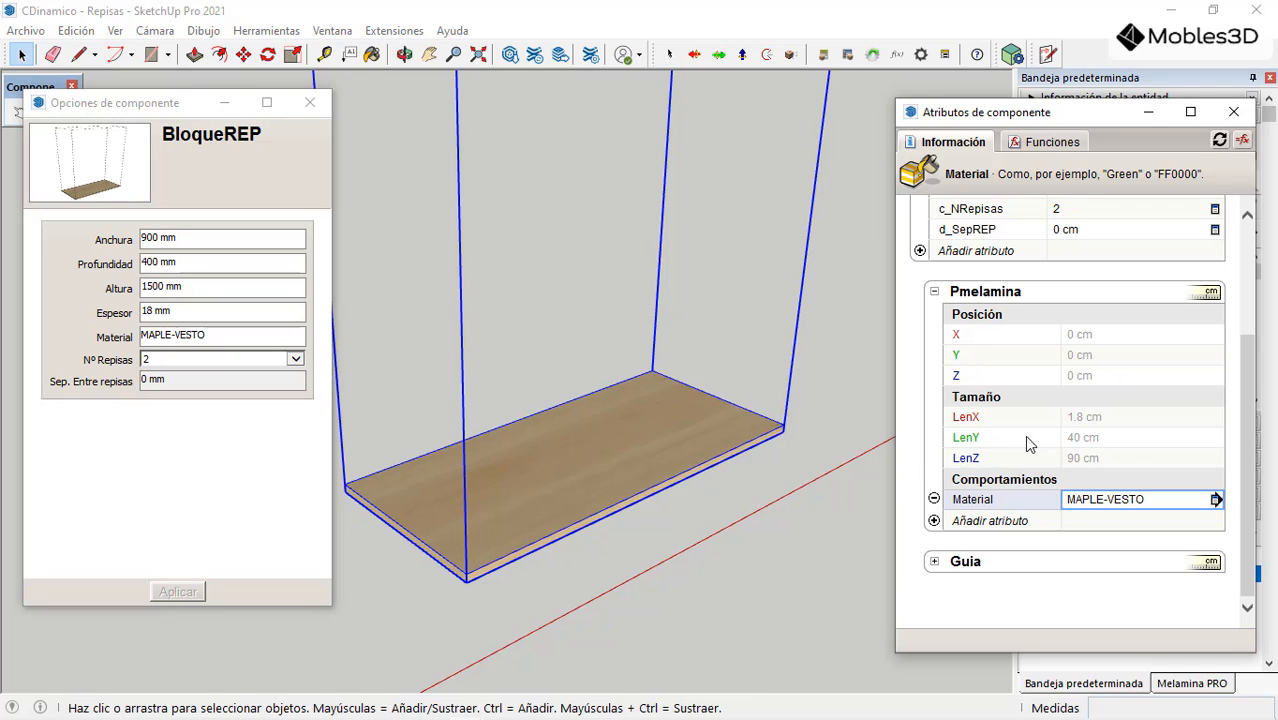
Step: Link Pmelamina's LenZ to the parent block's width with the formula =BloqueREP!LenX
{"action": "scroll", "coordinate": [1024, 435], "scroll_direction": "up", "scroll_amount": 2}
{"action": "scroll", "coordinate": [1024, 435], "scroll_direction": "down", "scroll_amount": 2}
{"action": "left_click", "coordinate": [1148, 457]}
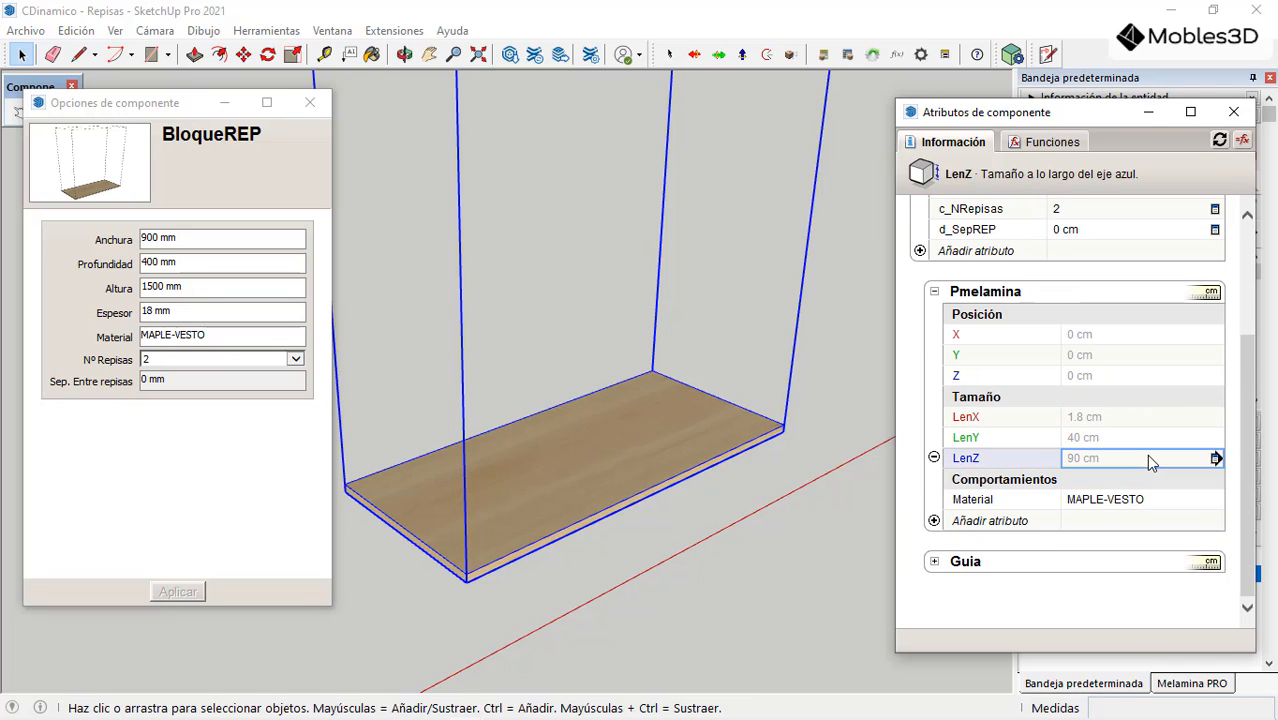
{"action": "type", "text": "="}
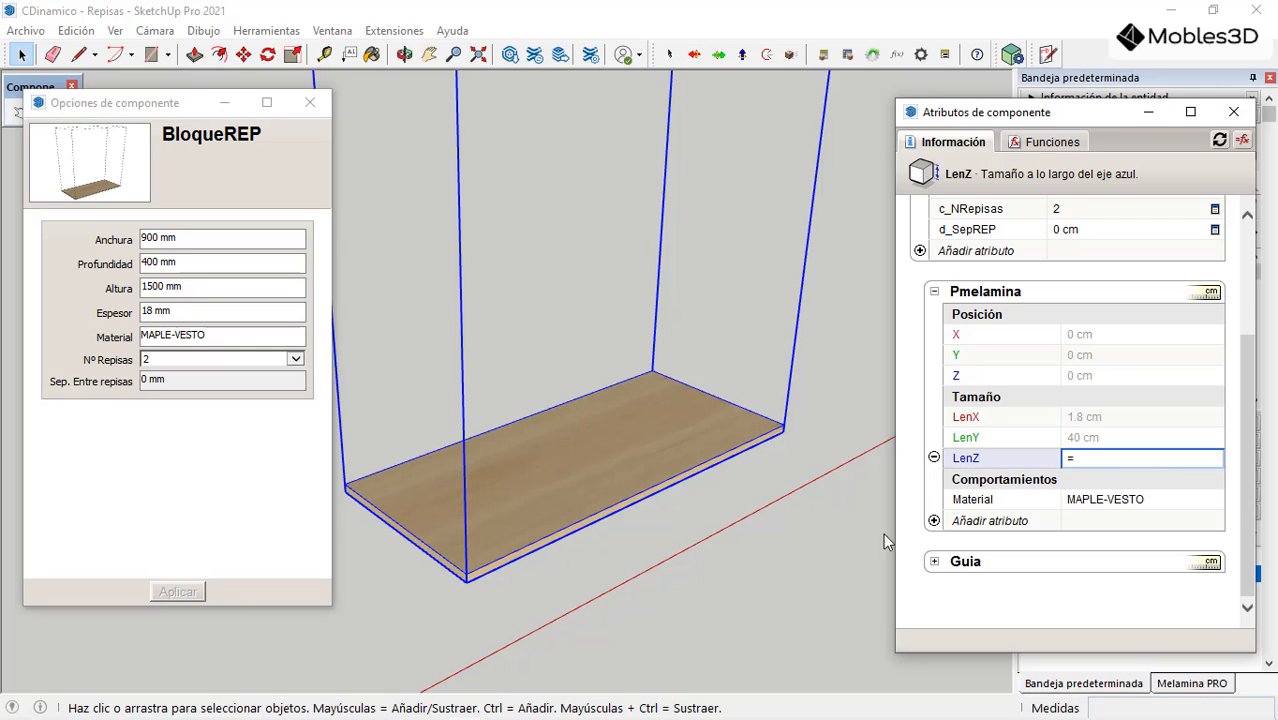
{"action": "scroll", "coordinate": [1030, 475], "scroll_direction": "up", "scroll_amount": 3}
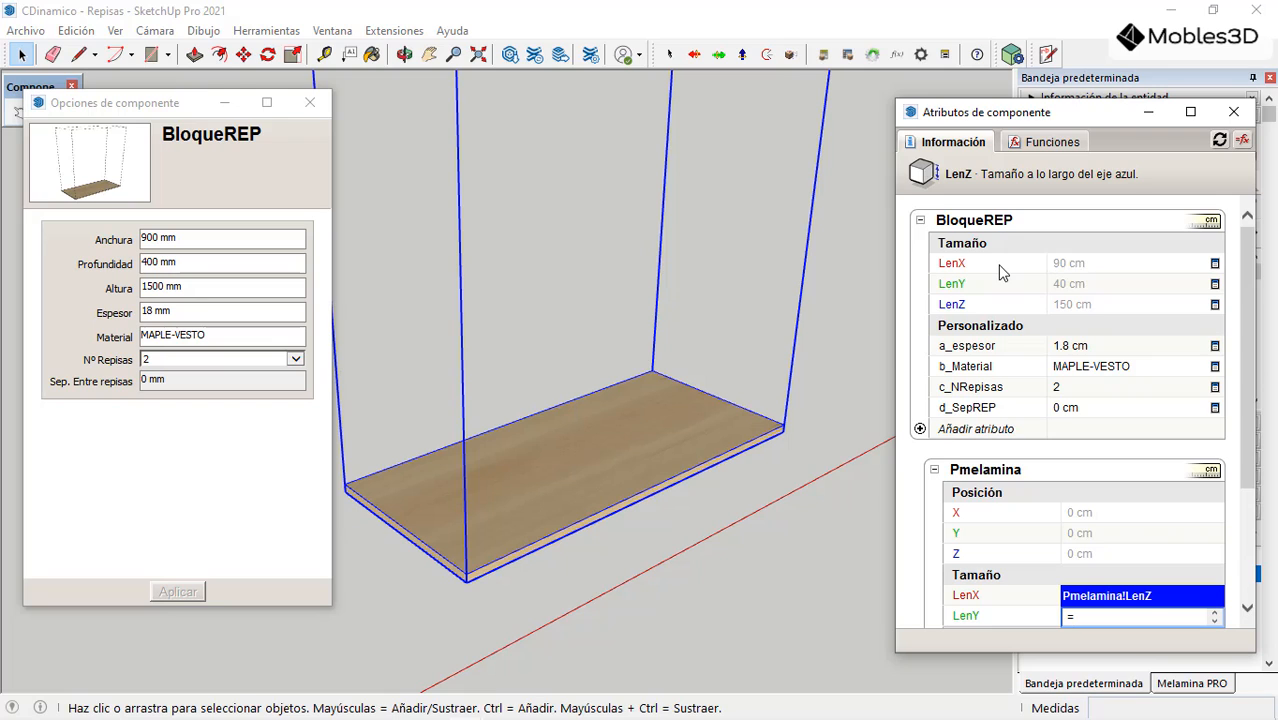
{"action": "left_click", "coordinate": [1003, 268]}
{"action": "scroll", "coordinate": [1013, 330], "scroll_direction": "down", "scroll_amount": 3}
{"action": "key", "text": "Return"}
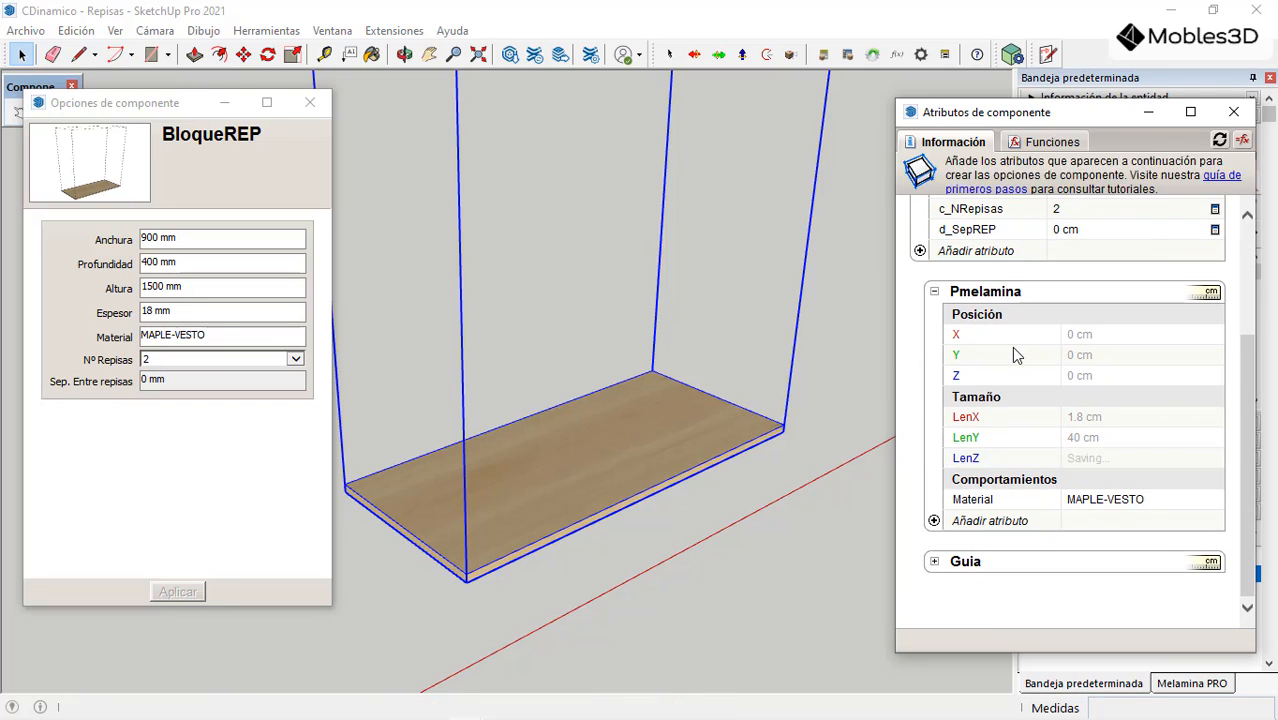
Step: Go inside BloqueREP and its nested Pmelamina board to compare the orientation of their local axes, and exit both levels
{"action": "double_click", "coordinate": [450, 566]}
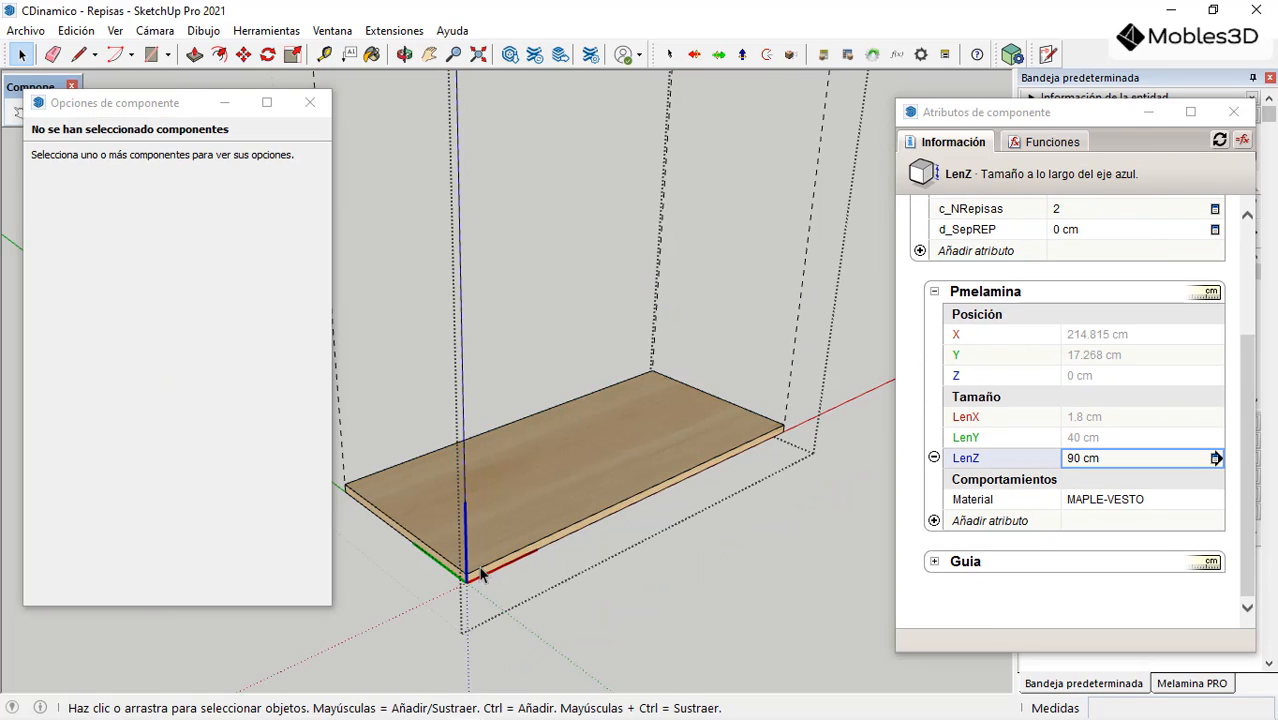
{"action": "scroll", "coordinate": [478, 590], "scroll_direction": "up", "scroll_amount": 3}
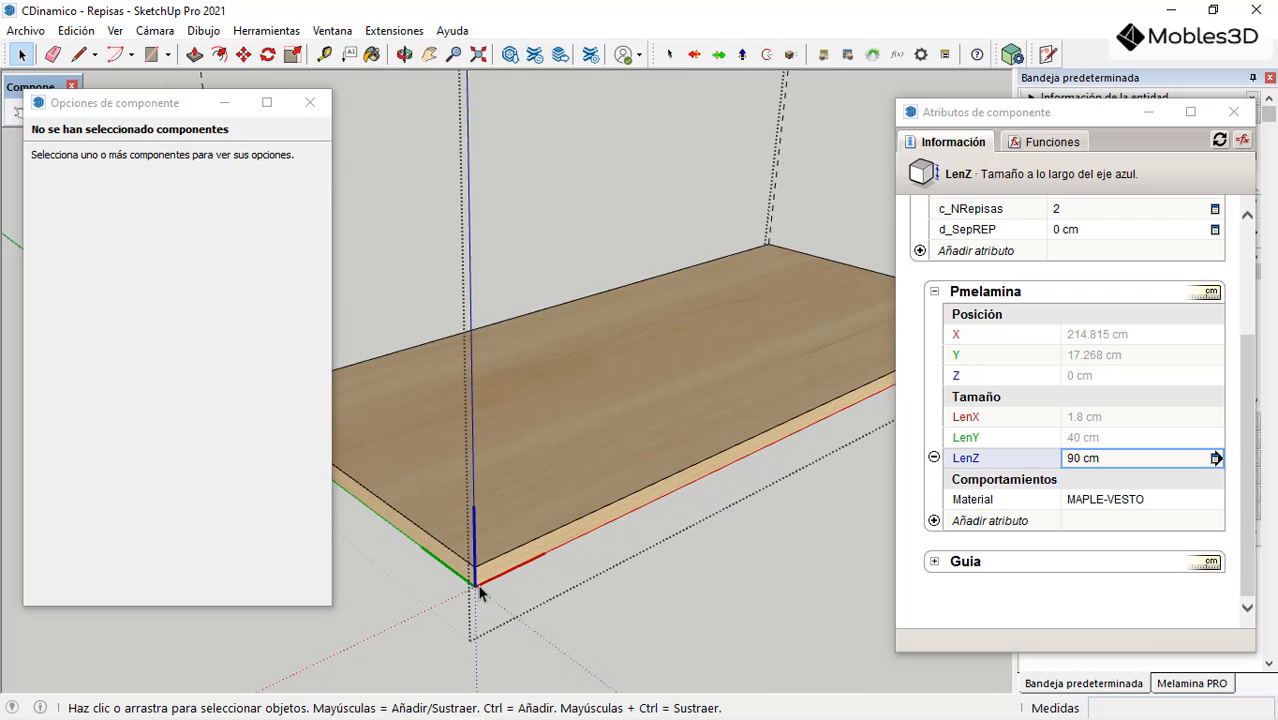
{"action": "scroll", "coordinate": [476, 590], "scroll_direction": "down", "scroll_amount": 2}
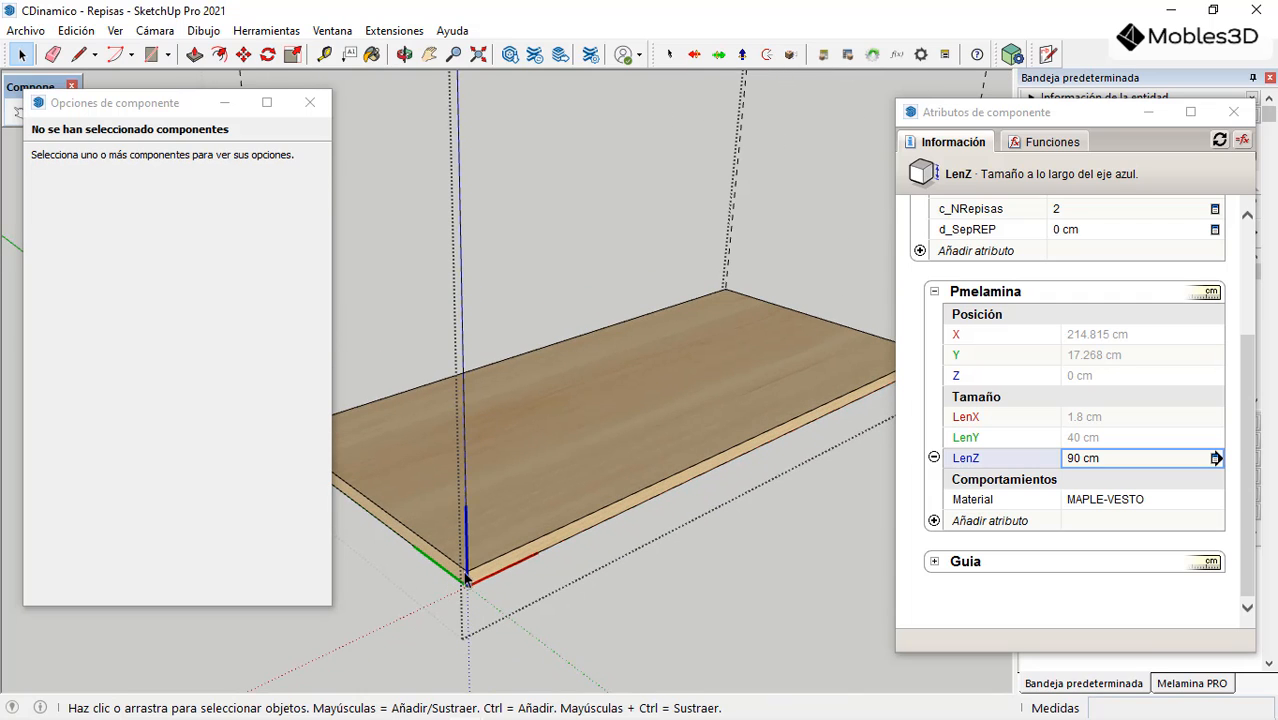
{"action": "scroll", "coordinate": [480, 575], "scroll_direction": "down", "scroll_amount": 2}
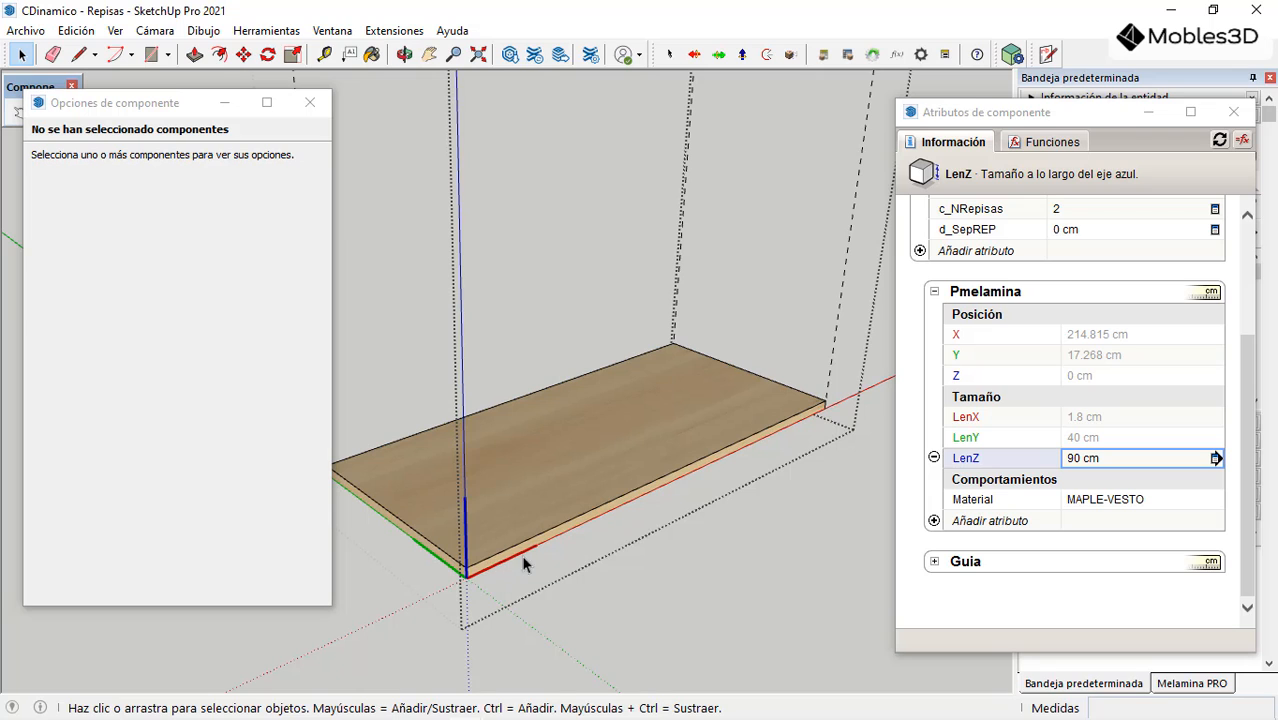
{"action": "left_click", "coordinate": [706, 434]}
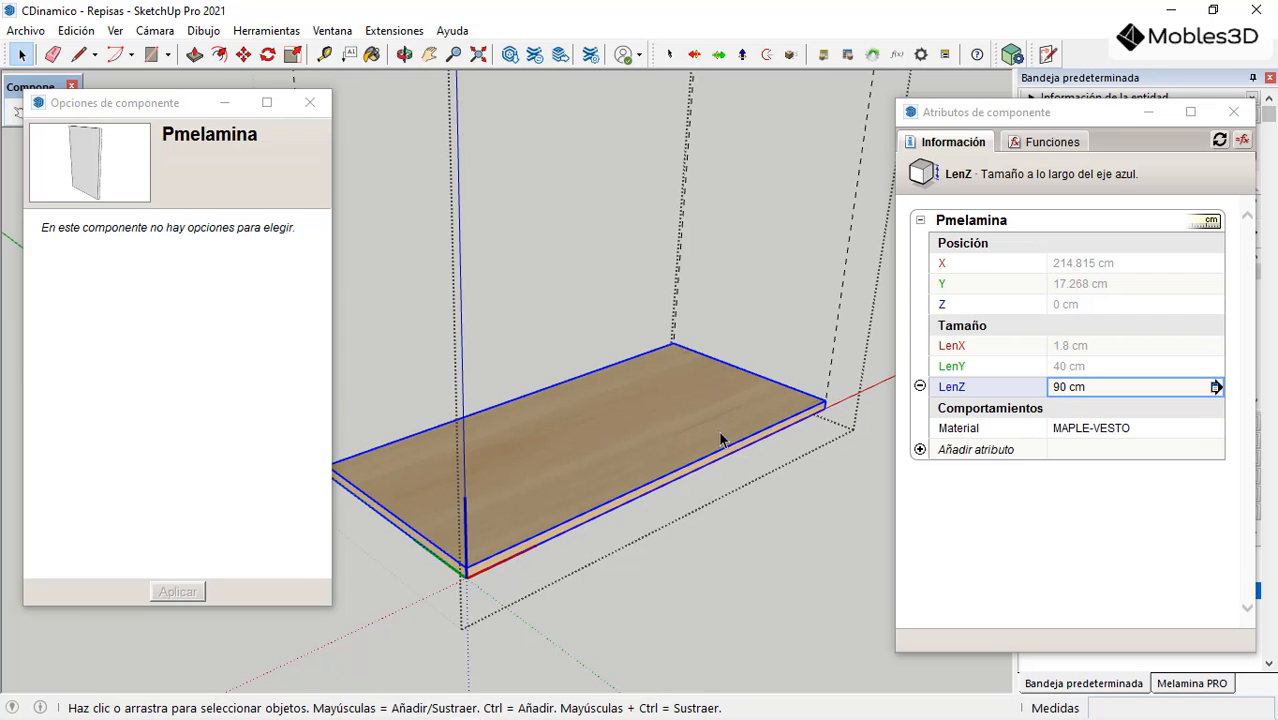
{"action": "scroll", "coordinate": [738, 404], "scroll_direction": "down", "scroll_amount": 2}
{"action": "scroll", "coordinate": [560, 523], "scroll_direction": "up", "scroll_amount": 3}
{"action": "double_click", "coordinate": [586, 461]}
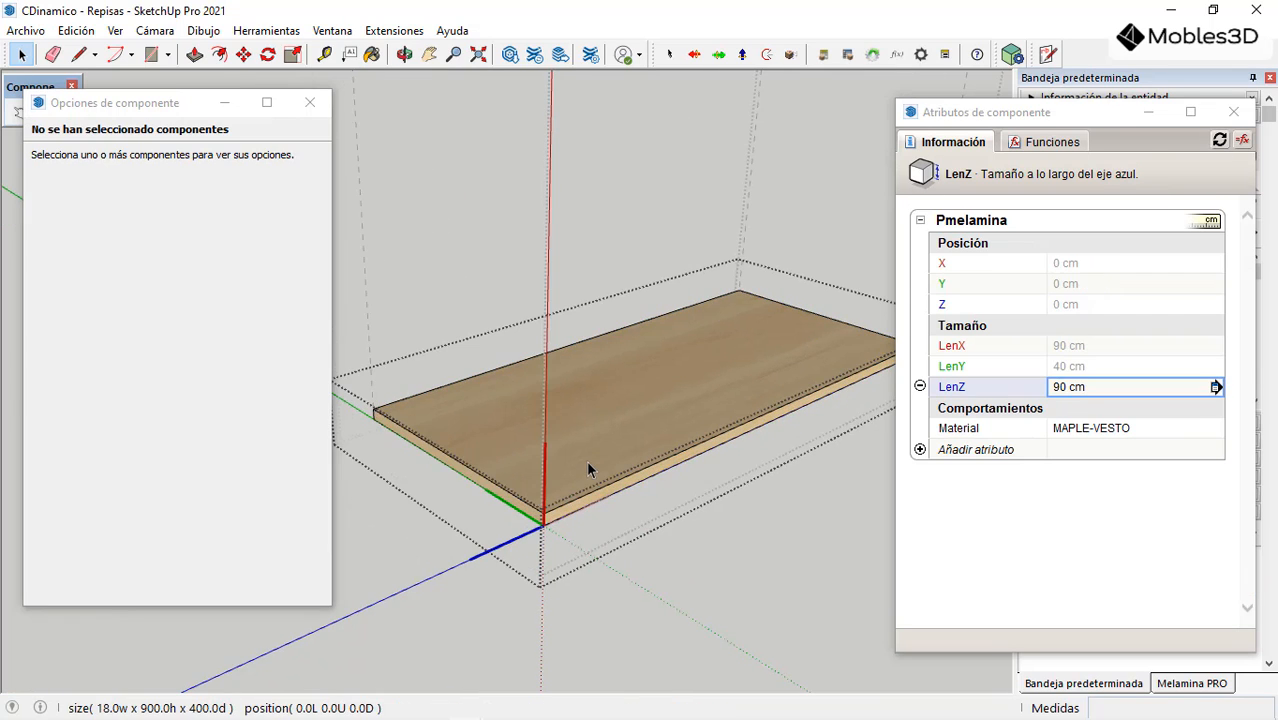
{"action": "scroll", "coordinate": [545, 528], "scroll_direction": "down", "scroll_amount": 3}
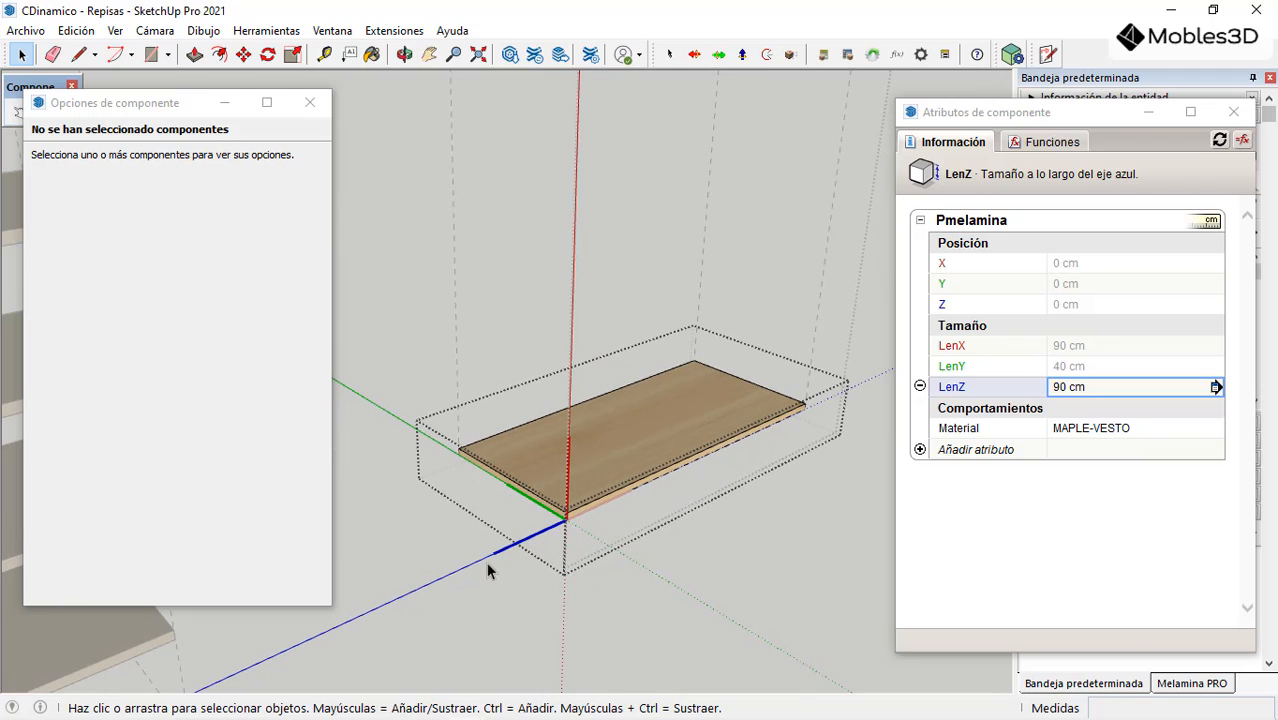
{"action": "scroll", "coordinate": [562, 488], "scroll_direction": "up", "scroll_amount": 2}
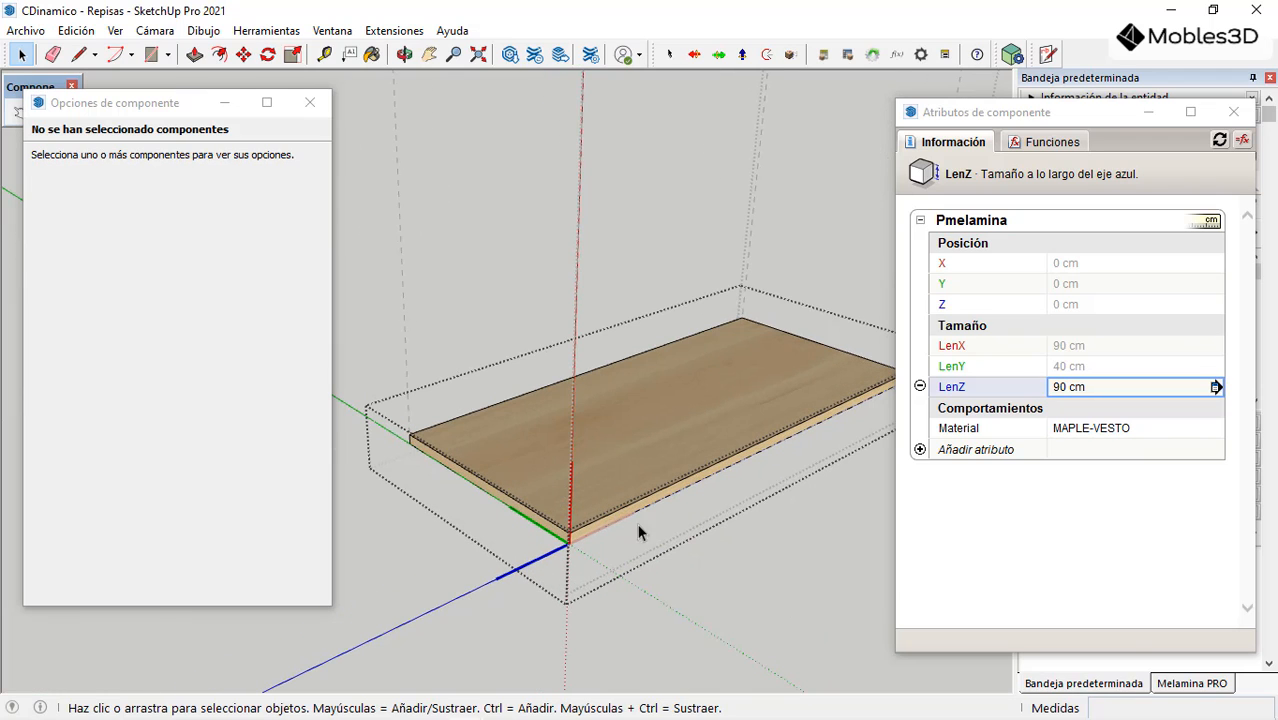
{"action": "scroll", "coordinate": [500, 530], "scroll_direction": "down", "scroll_amount": 2}
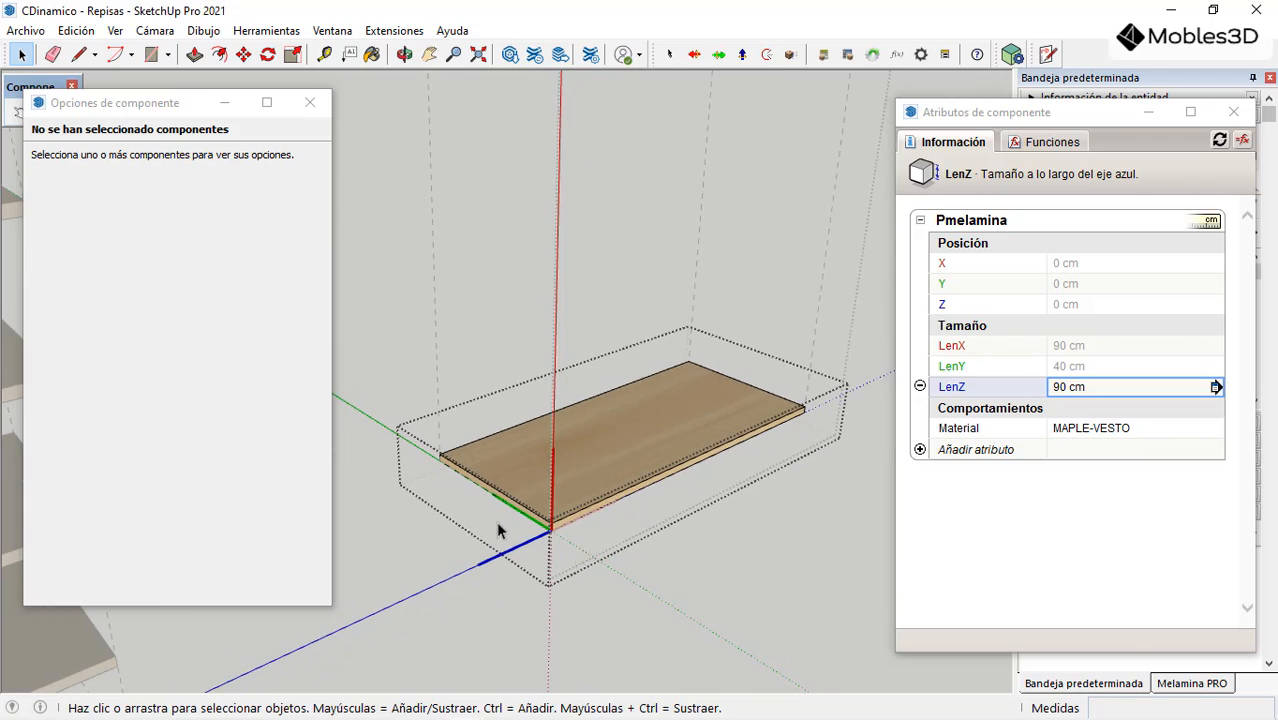
{"action": "left_click", "coordinate": [792, 559]}
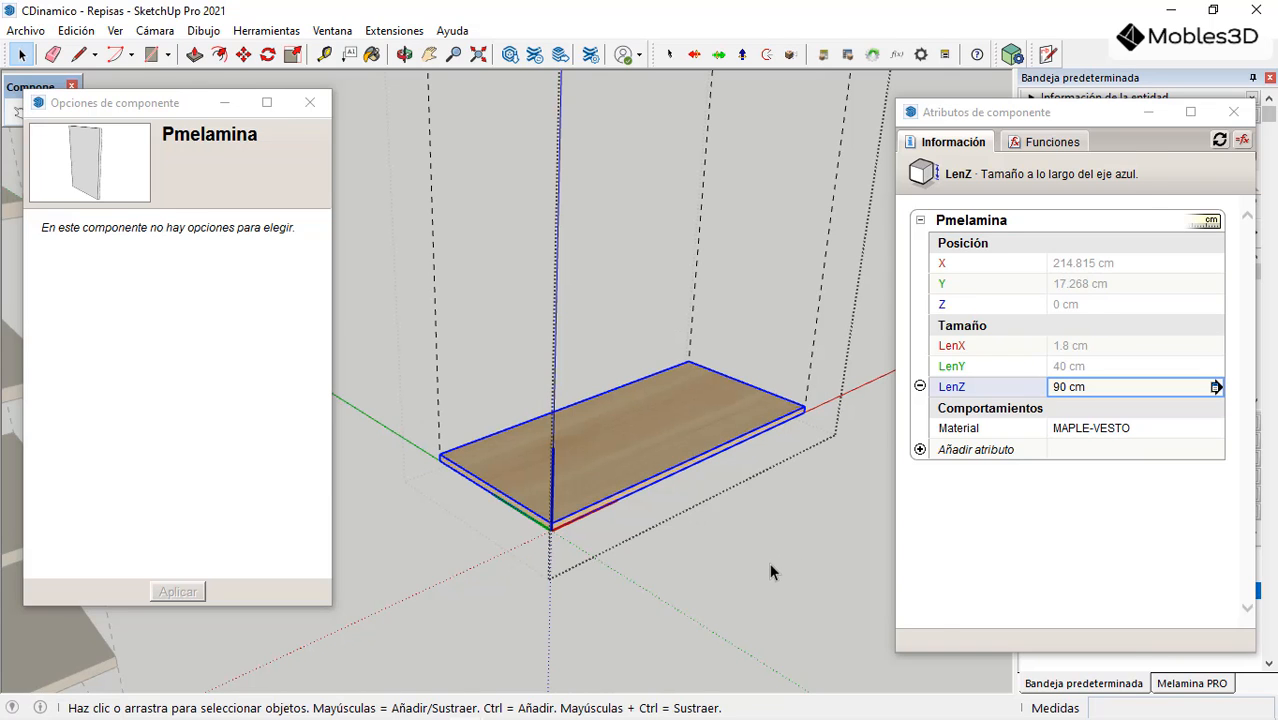
{"action": "left_click", "coordinate": [769, 563]}
Step: Link Pmelamina's LenY to the parent block's depth with the formula =BloqueREP!LenY
{"action": "scroll", "coordinate": [1108, 435], "scroll_direction": "down", "scroll_amount": 2}
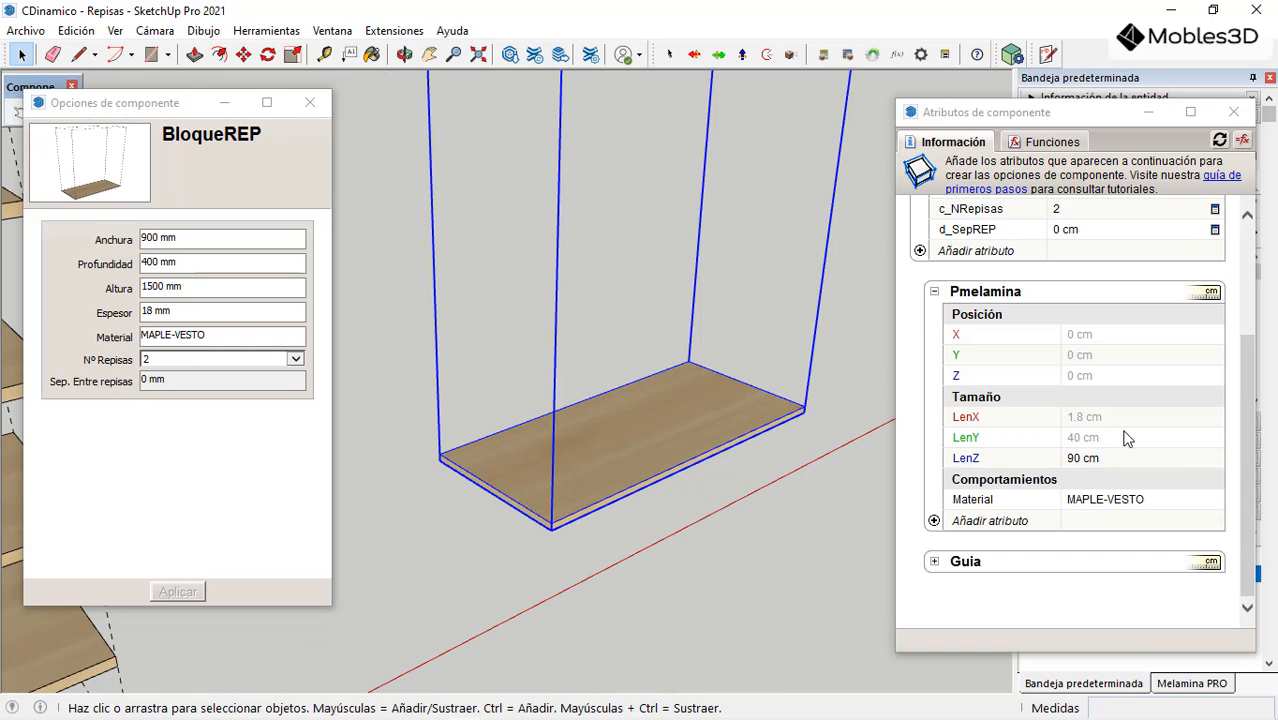
{"action": "left_click", "coordinate": [1127, 440]}
{"action": "type", "text": "="}
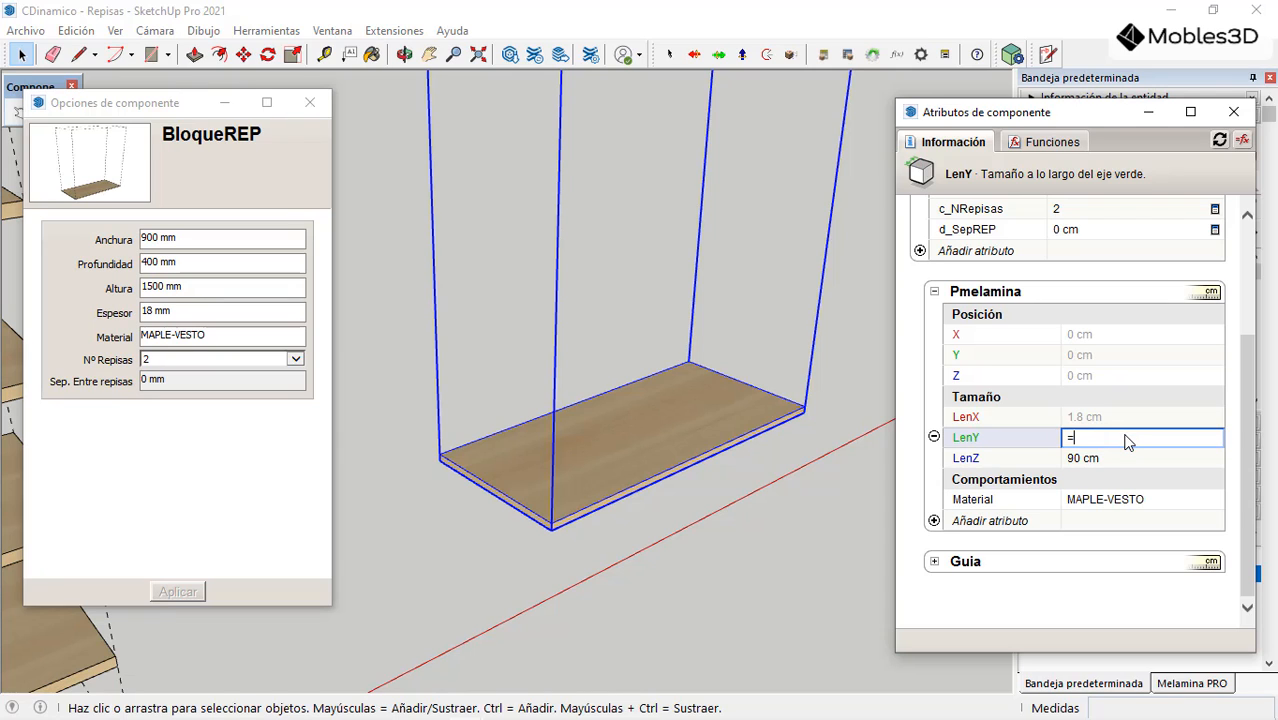
{"action": "scroll", "coordinate": [1127, 441], "scroll_direction": "up", "scroll_amount": 3}
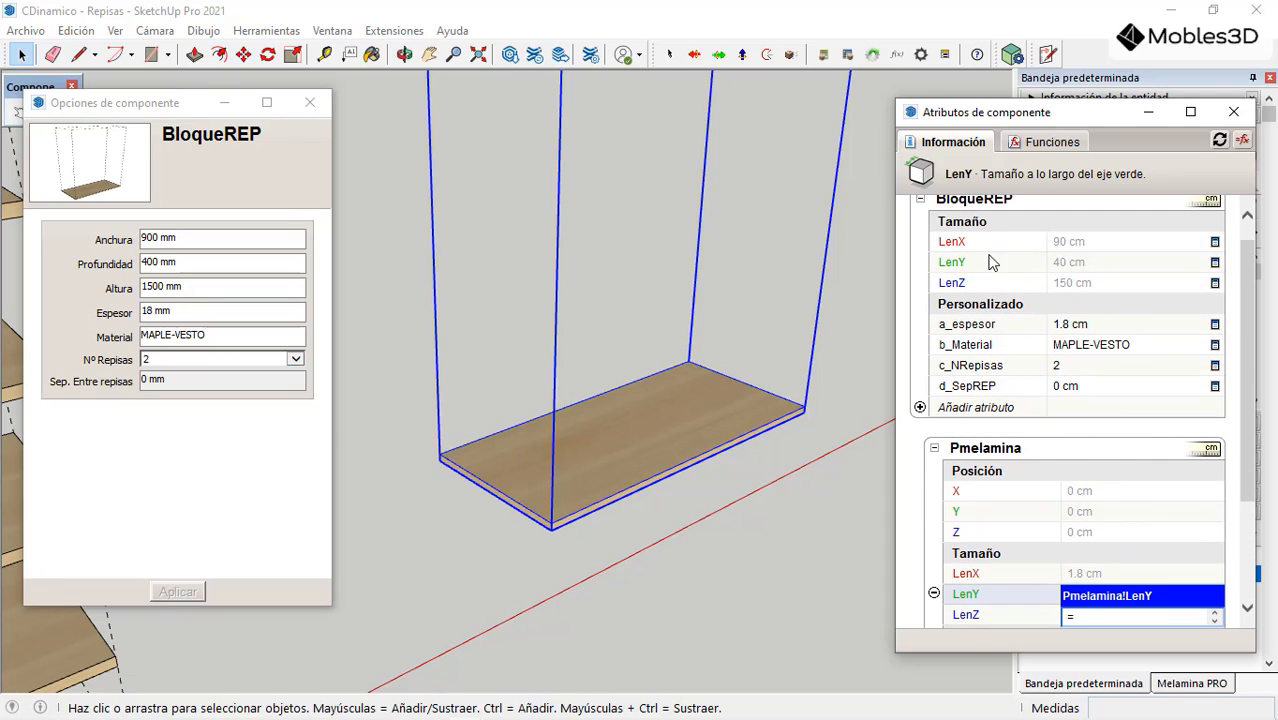
{"action": "left_click", "coordinate": [992, 265]}
{"action": "scroll", "coordinate": [996, 314], "scroll_direction": "down", "scroll_amount": 3}
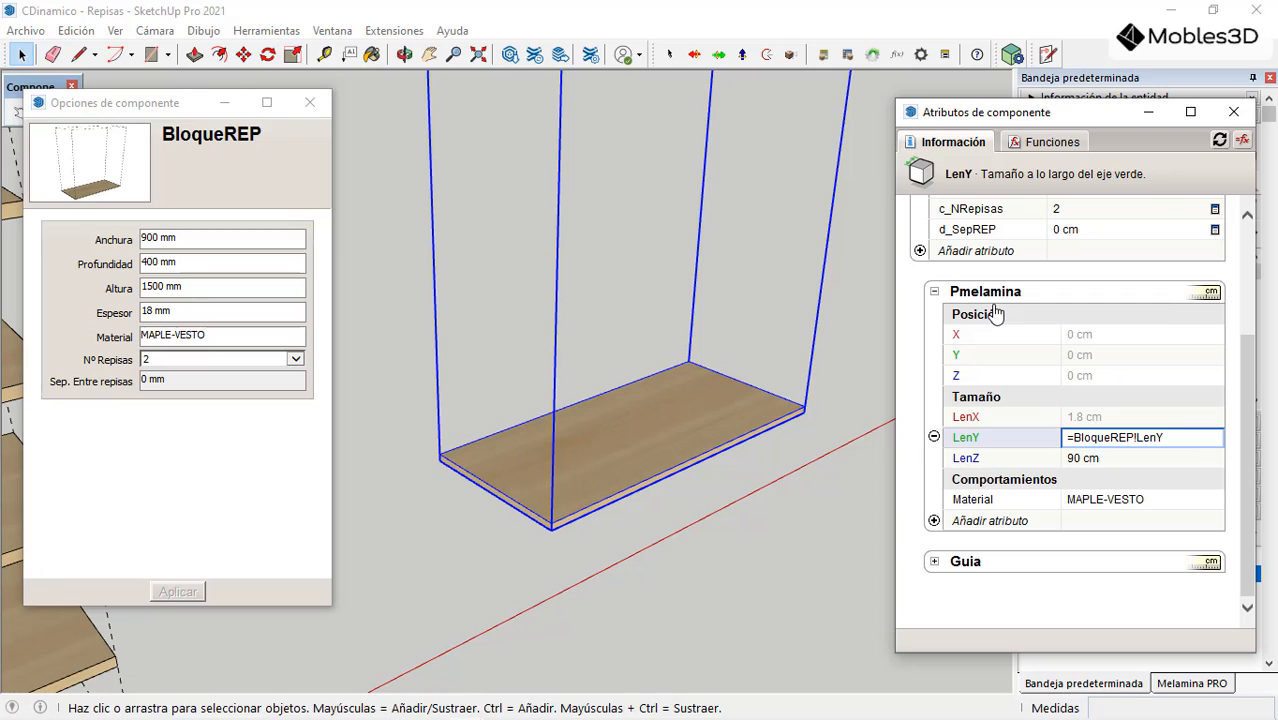
{"action": "key", "text": "Return"}
Step: Link Pmelamina's LenX to the parent's thickness attribute with the formula =BloqueREP!a_espesor
{"action": "left_click", "coordinate": [1122, 424]}
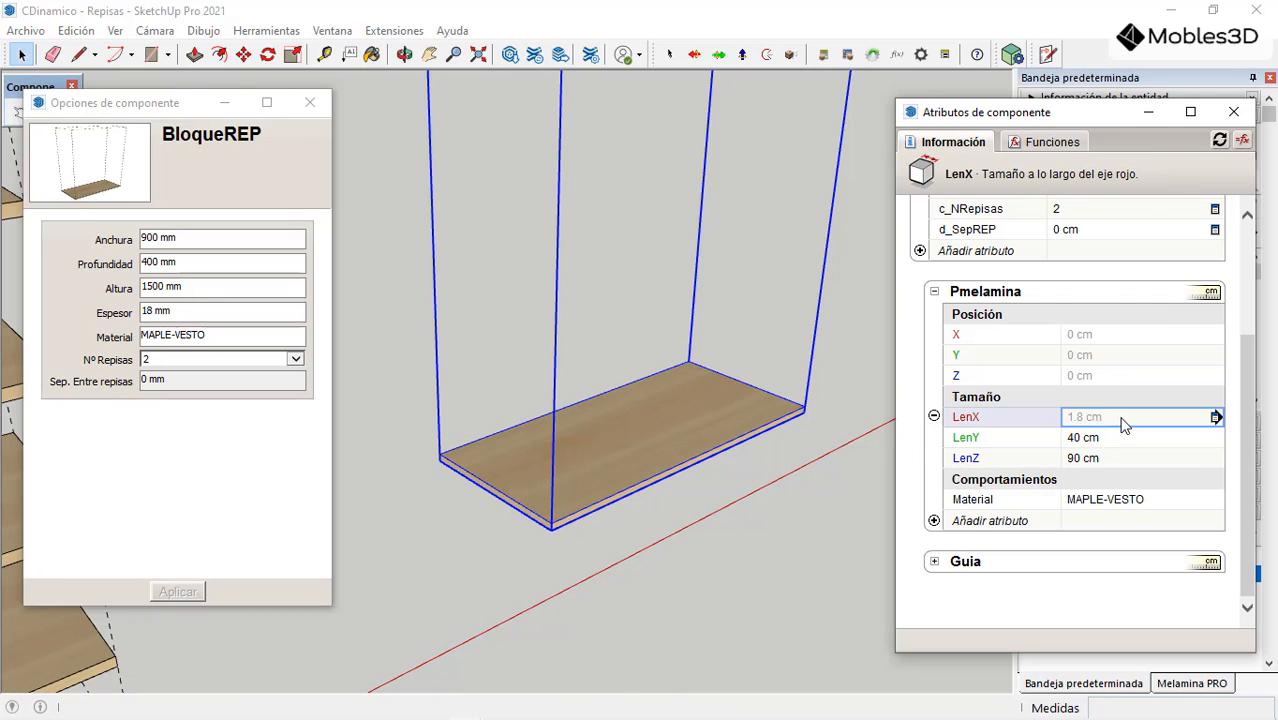
{"action": "scroll", "coordinate": [585, 524], "scroll_direction": "up", "scroll_amount": 5}
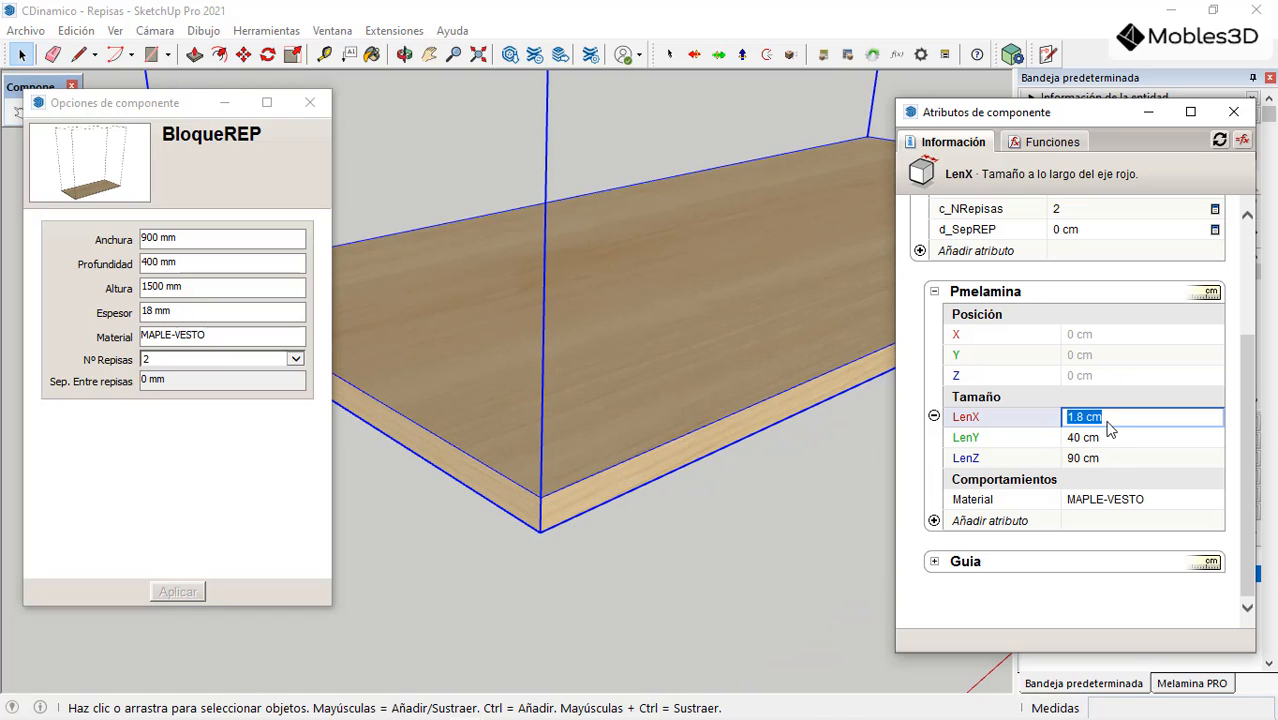
{"action": "type", "text": "="}
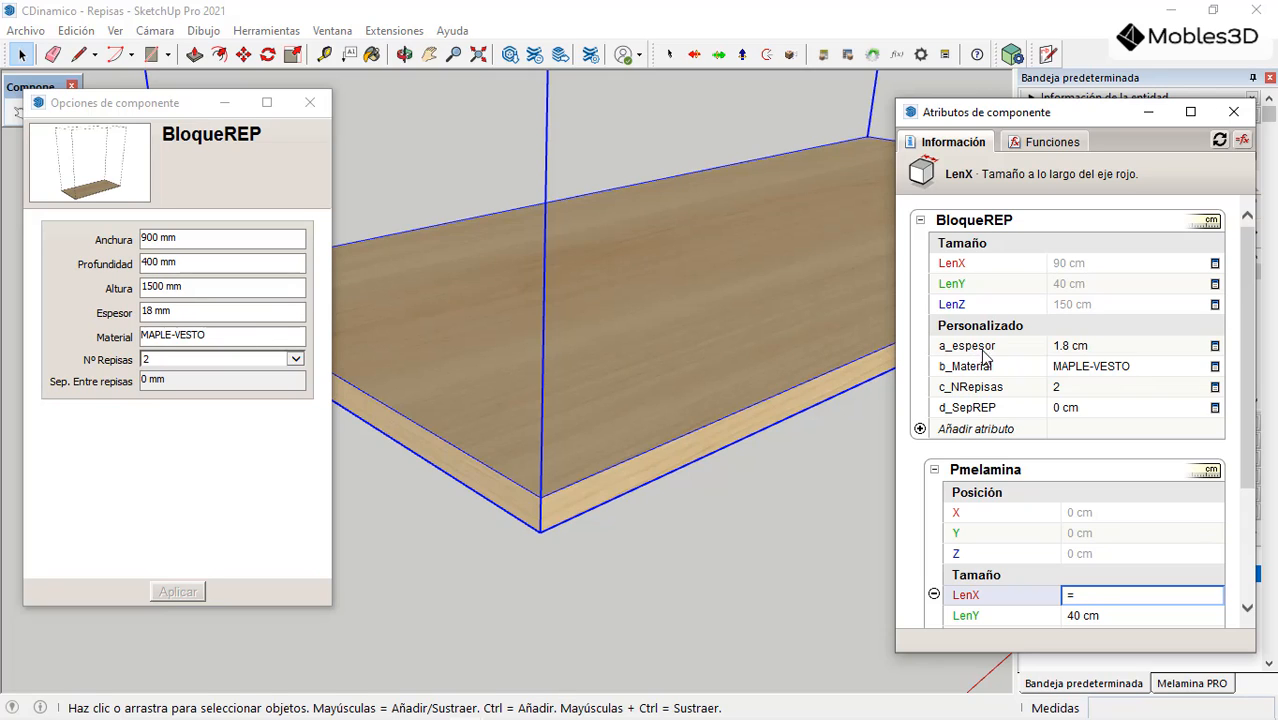
{"action": "left_click", "coordinate": [1013, 350]}
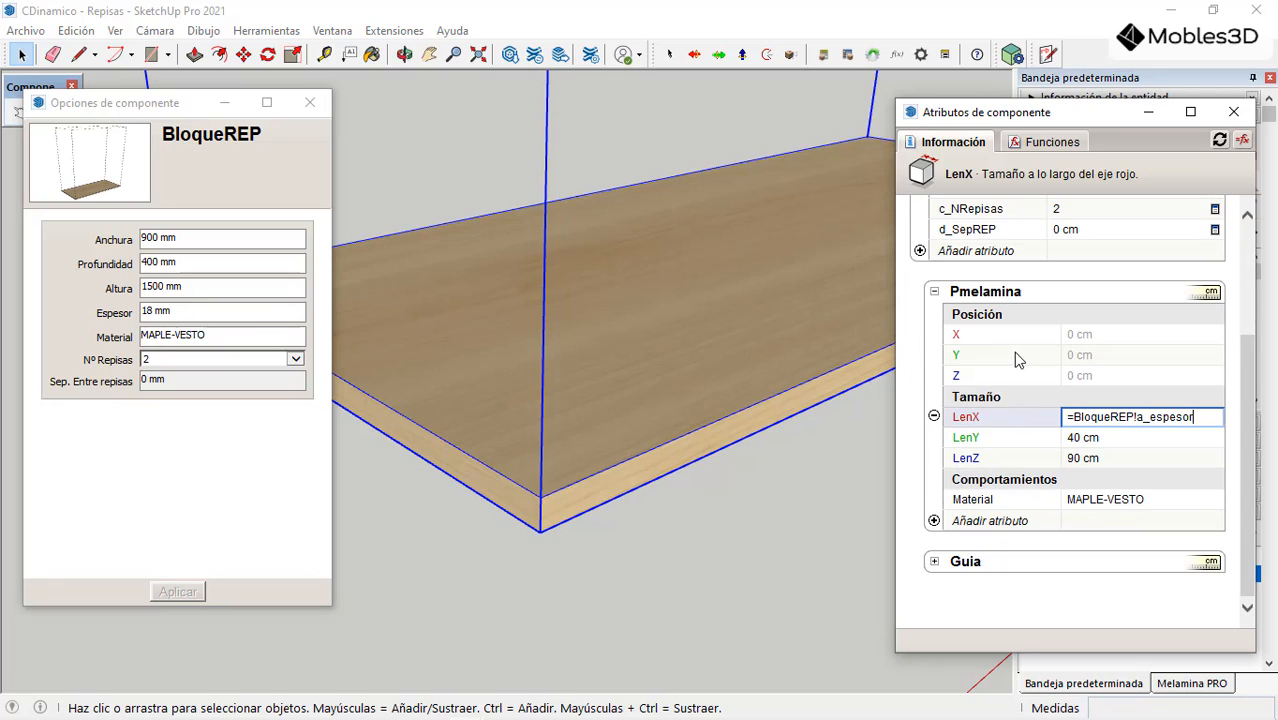
{"action": "key", "text": "Return"}
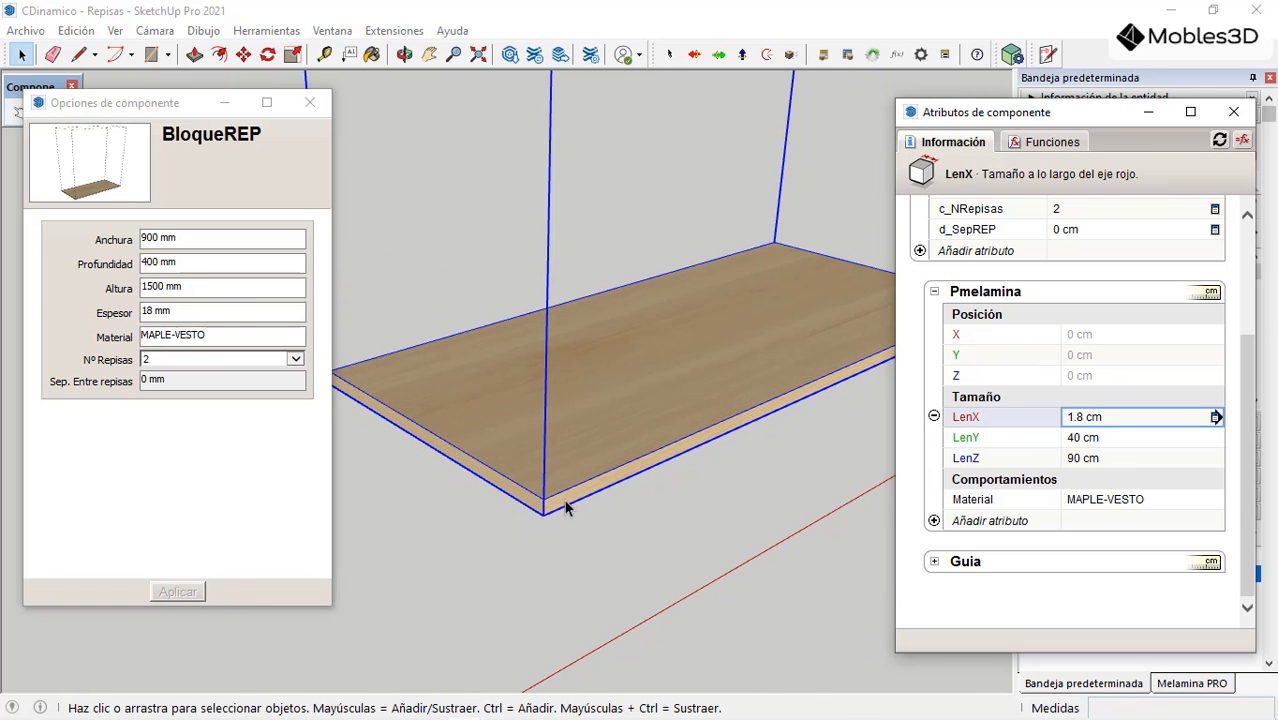
Step: Apply an Espesor of 24 mm to BloqueREP and measure the board's thickness at its front corner
{"action": "scroll", "coordinate": [533, 520], "scroll_direction": "up", "scroll_amount": 4}
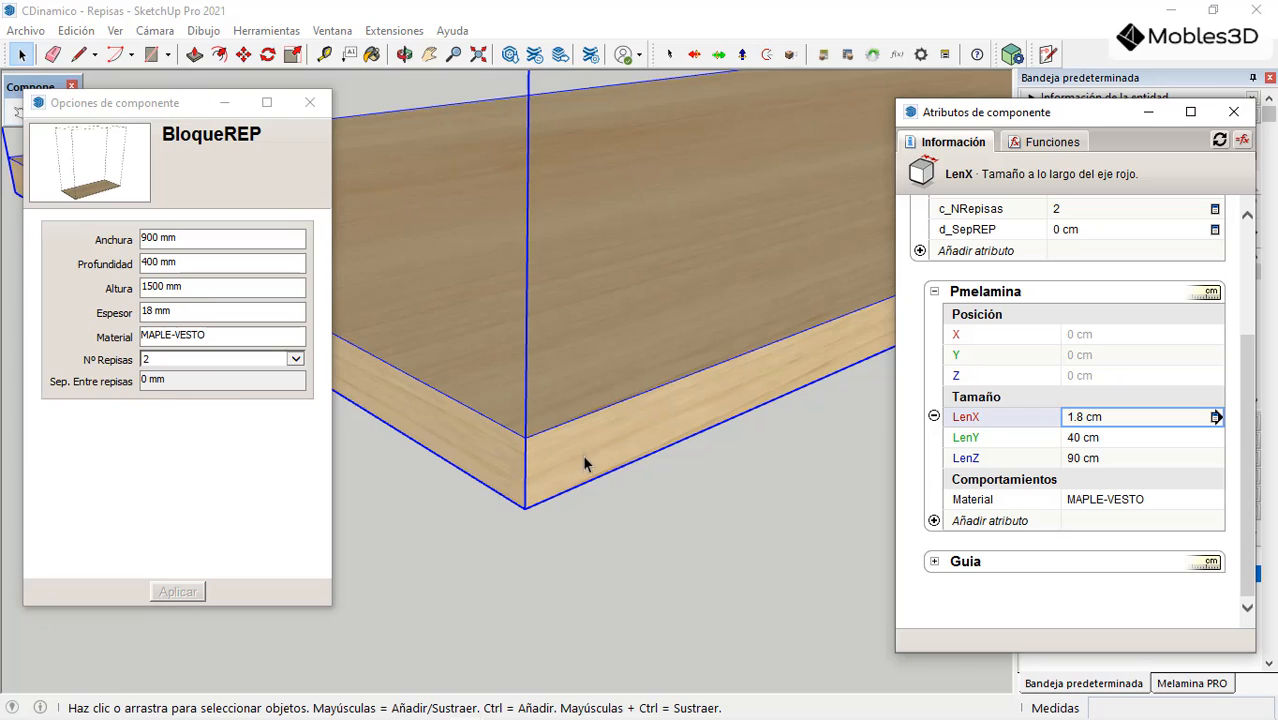
{"action": "left_click", "coordinate": [190, 318]}
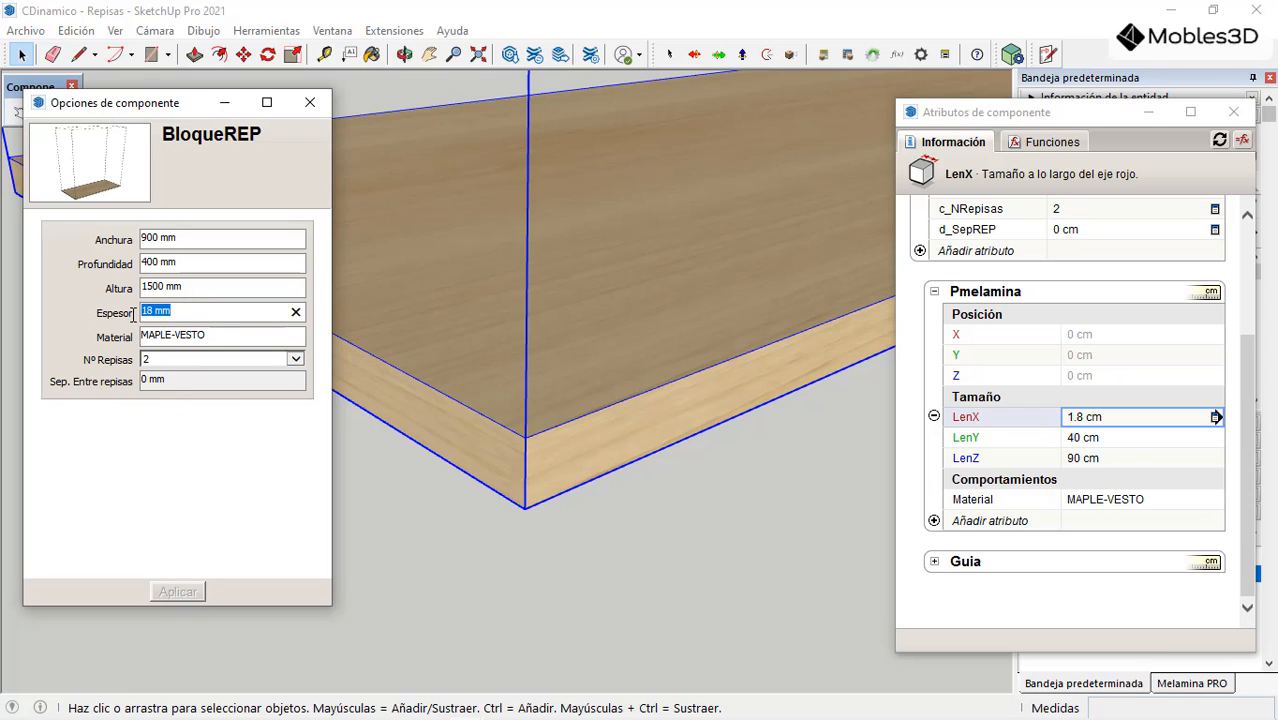
{"action": "type", "text": "24"}
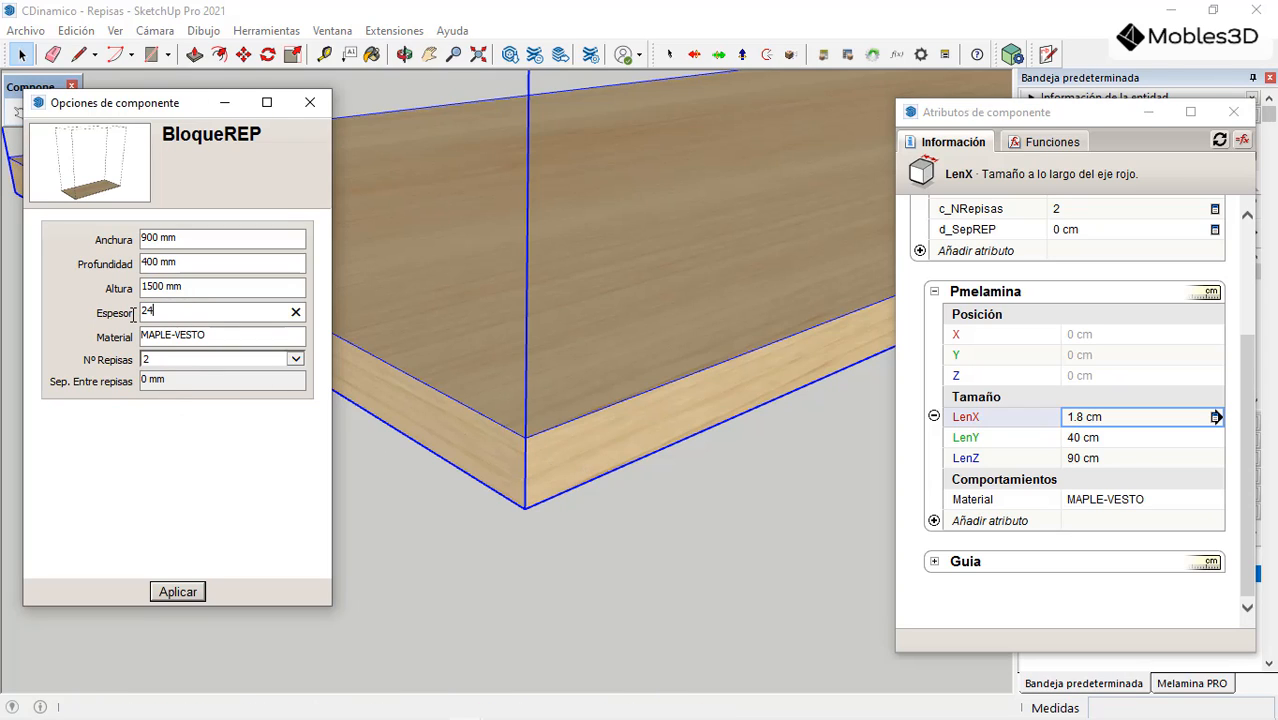
{"action": "left_click", "coordinate": [178, 591]}
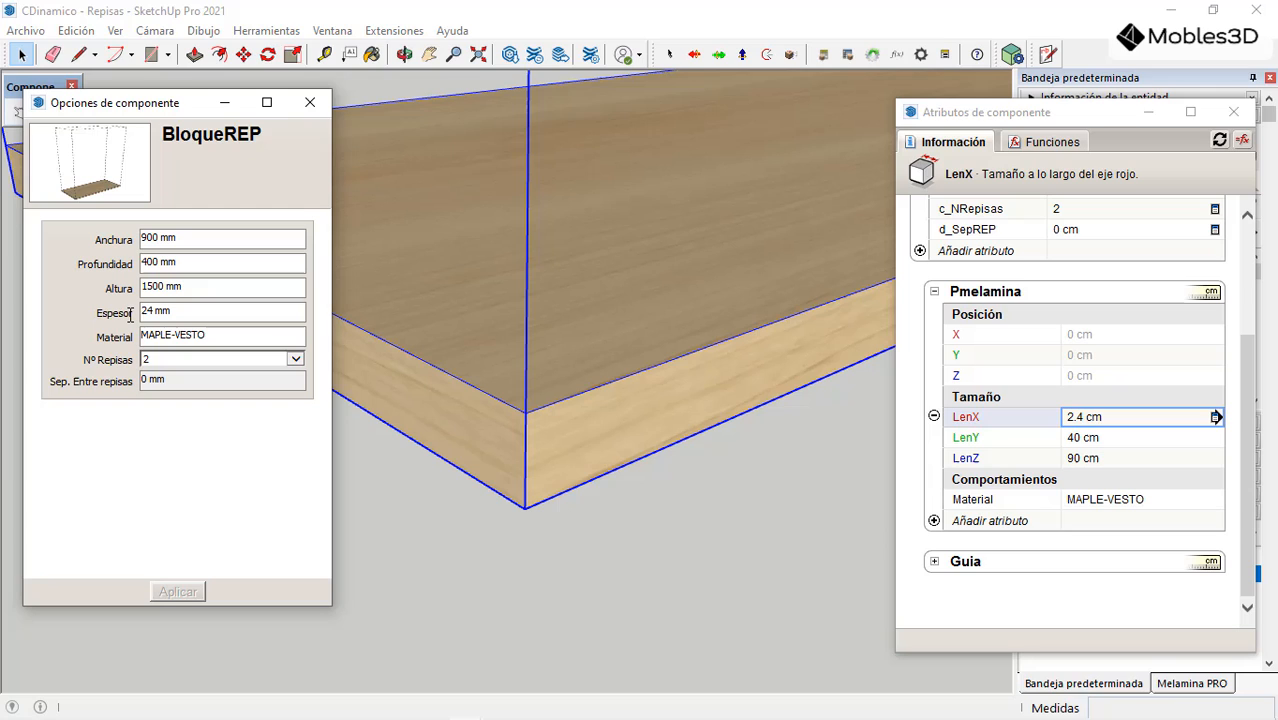
{"action": "left_click", "coordinate": [324, 54]}
{"action": "left_click", "coordinate": [526, 411]}
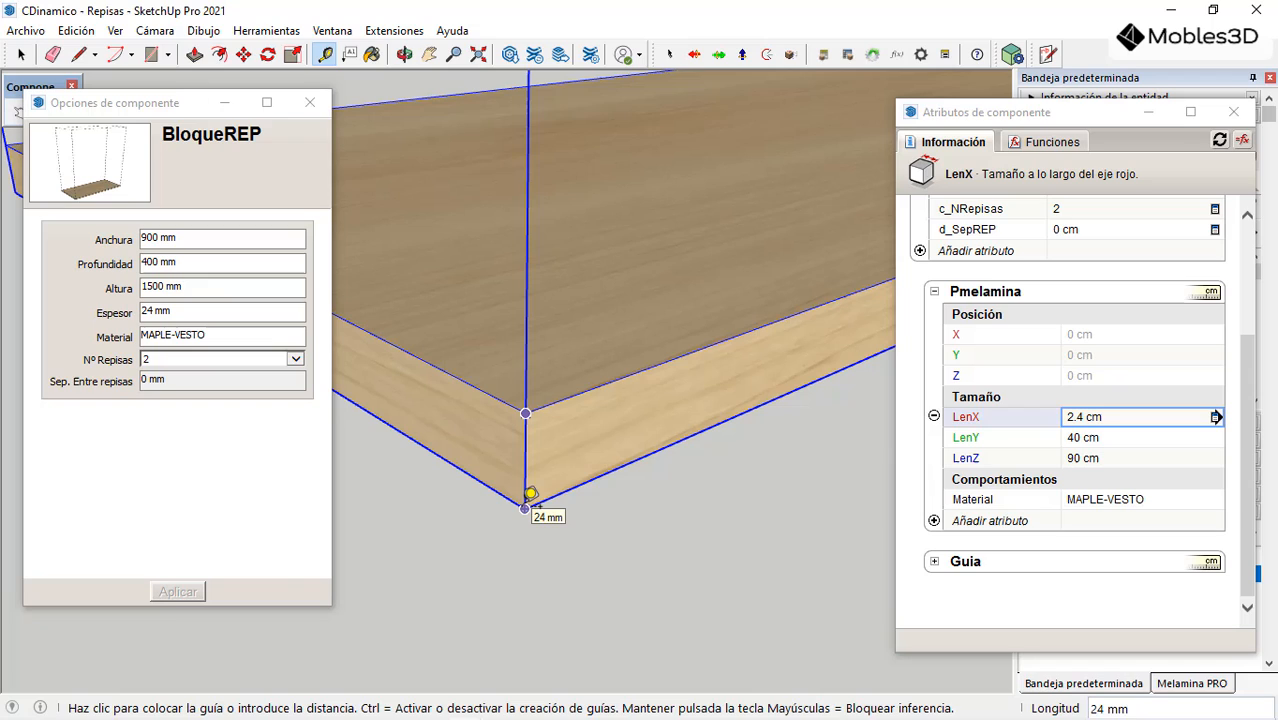
Step: Set BloqueREP's Espesor back to 18 mm
{"action": "left_click", "coordinate": [21, 54]}
{"action": "triple_click", "coordinate": [177, 314]}
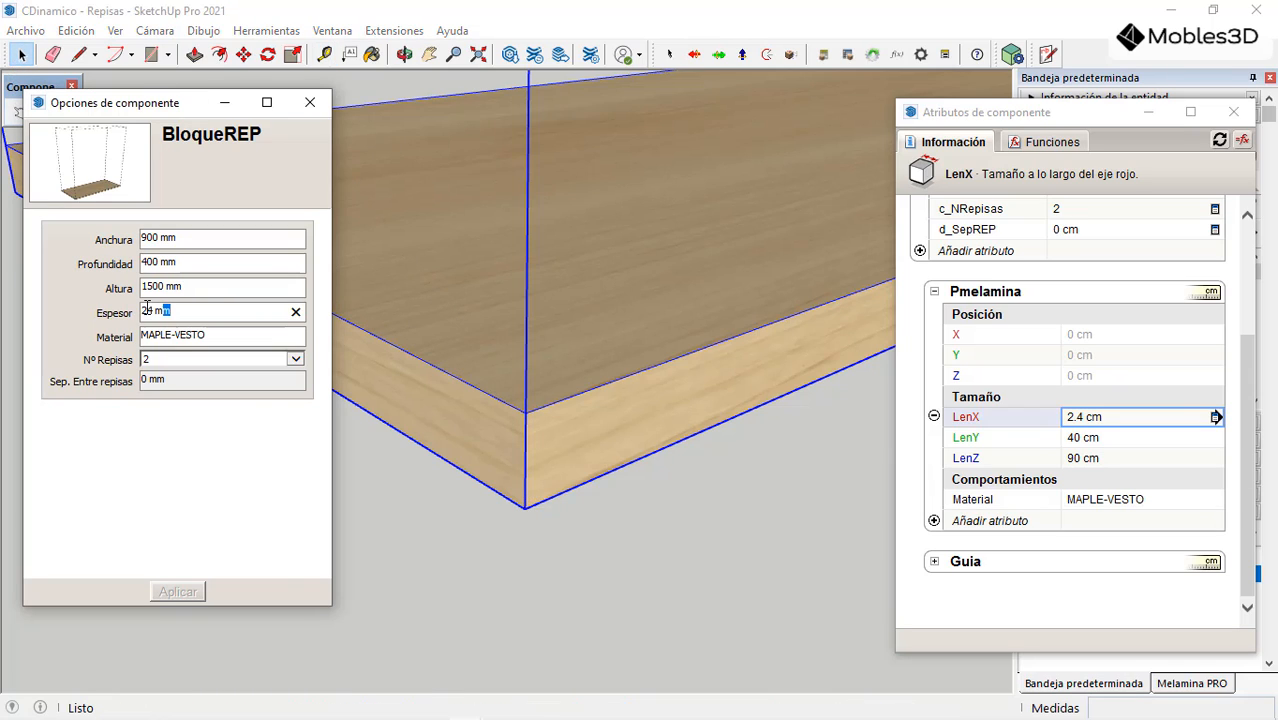
{"action": "type", "text": "18"}
{"action": "key", "text": "Return"}
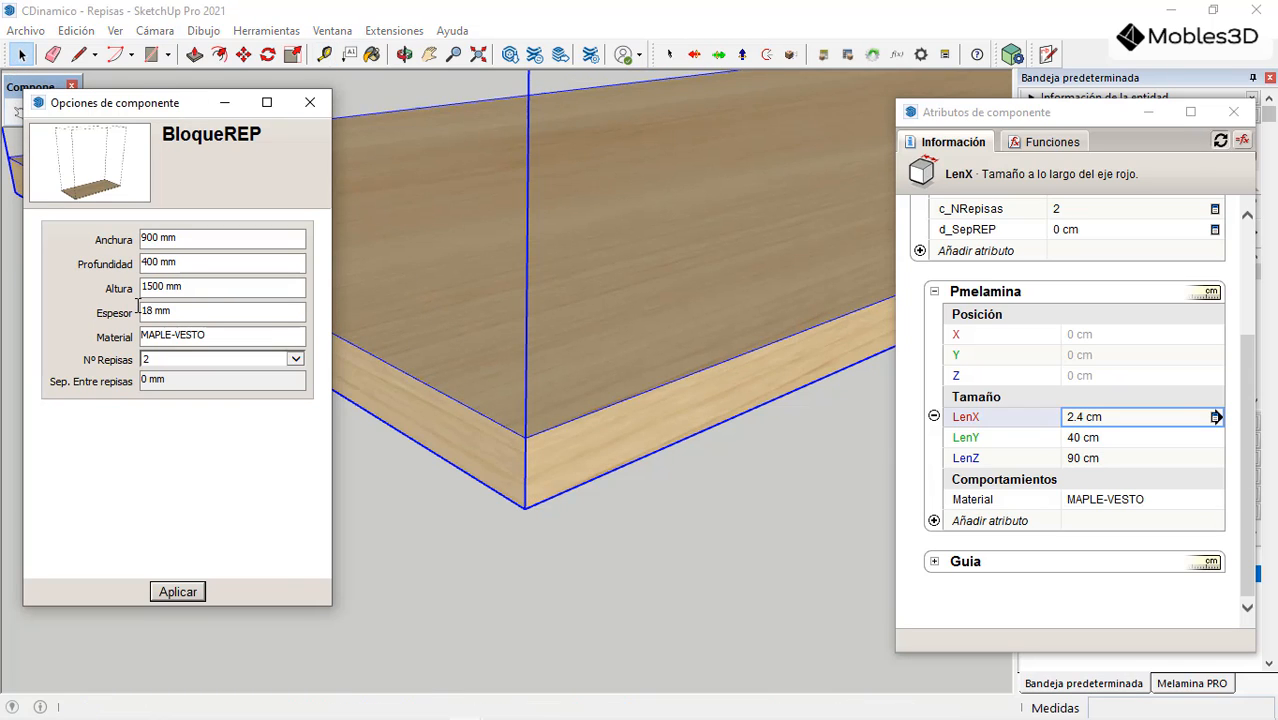
{"action": "scroll", "coordinate": [534, 534], "scroll_direction": "down", "scroll_amount": 4}
{"action": "scroll", "coordinate": [494, 538], "scroll_direction": "down", "scroll_amount": 6}
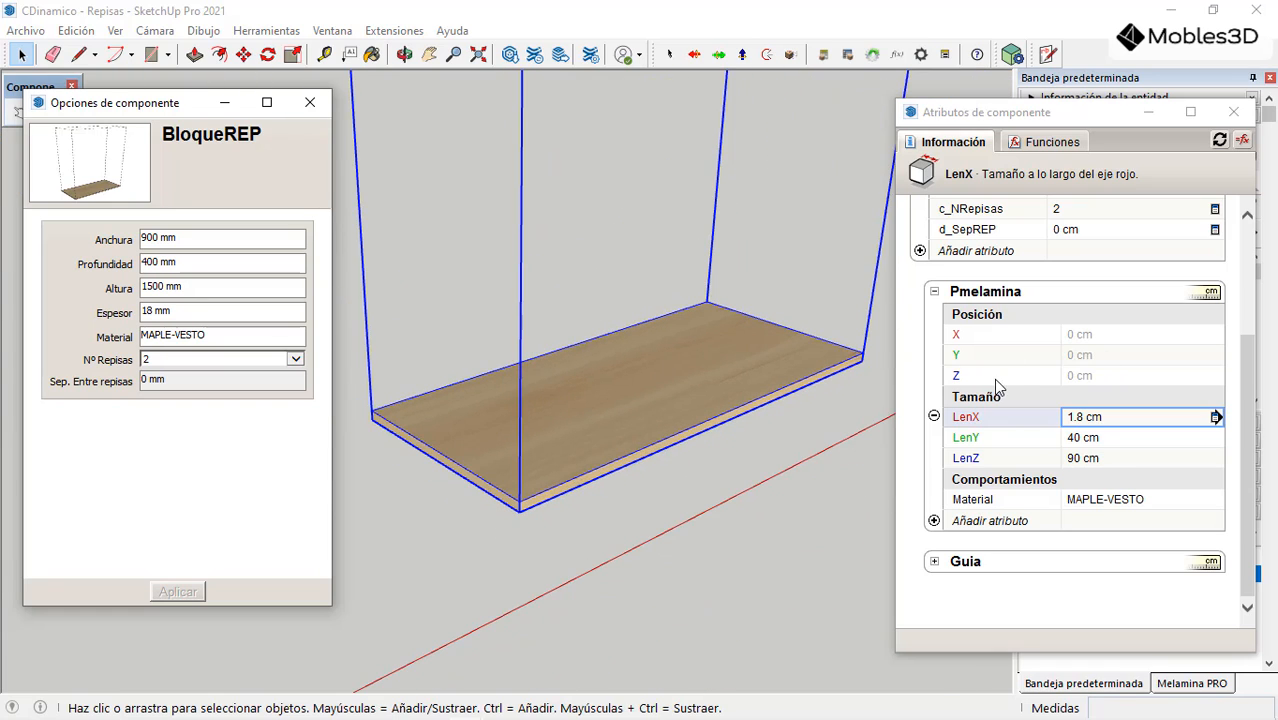
Step: Fix Pmelamina's Z, Y and X positions with the formula =0 in each
{"action": "left_click", "coordinate": [1098, 374]}
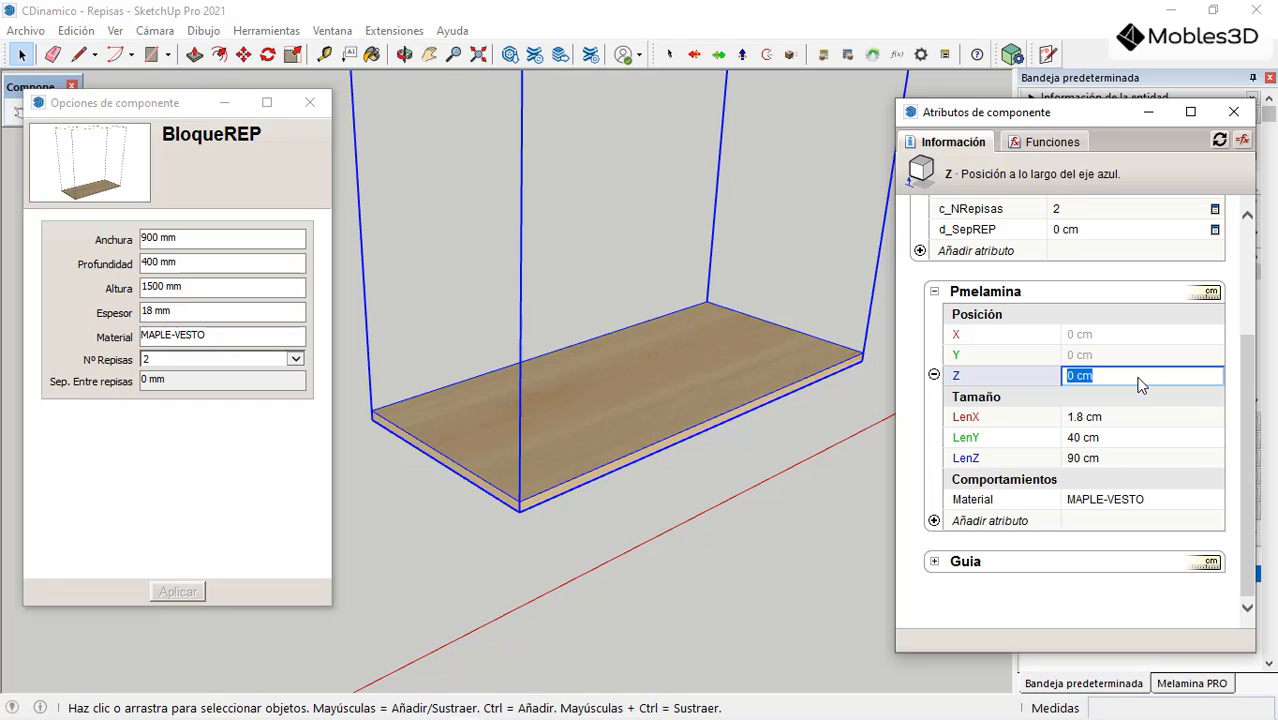
{"action": "type", "text": "=0"}
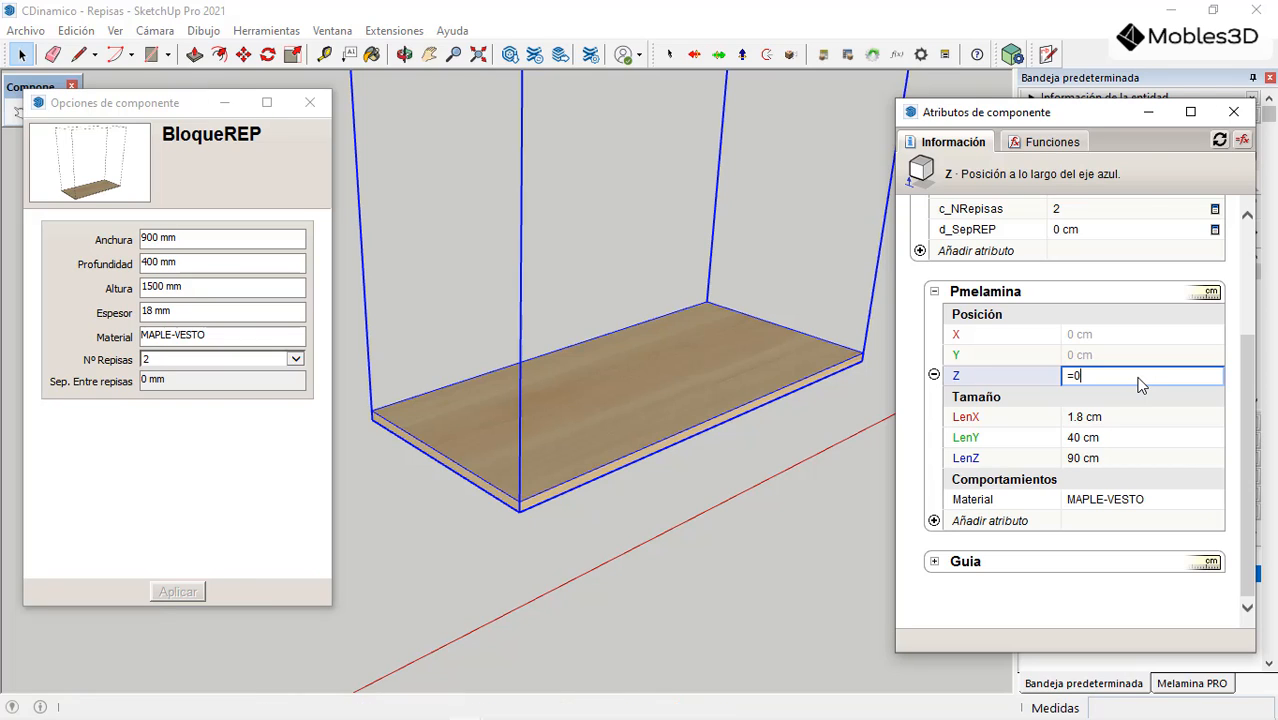
{"action": "key", "text": "Return"}
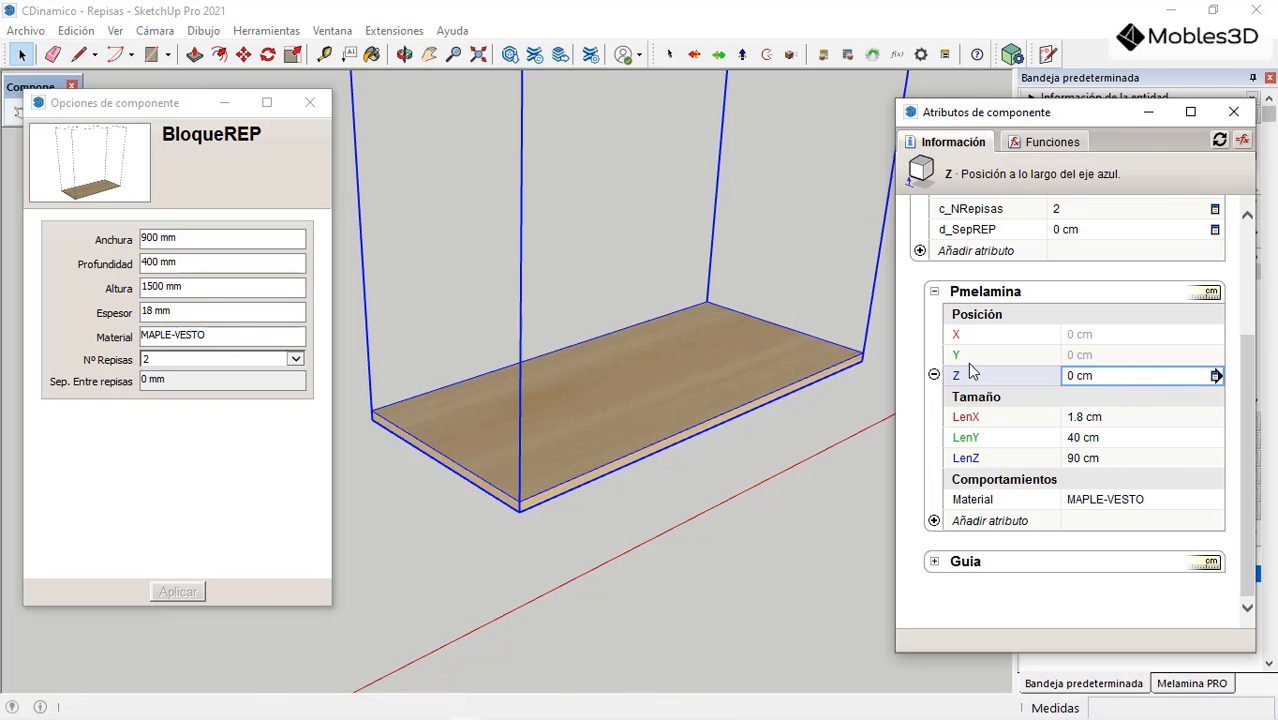
{"action": "left_click", "coordinate": [1117, 358]}
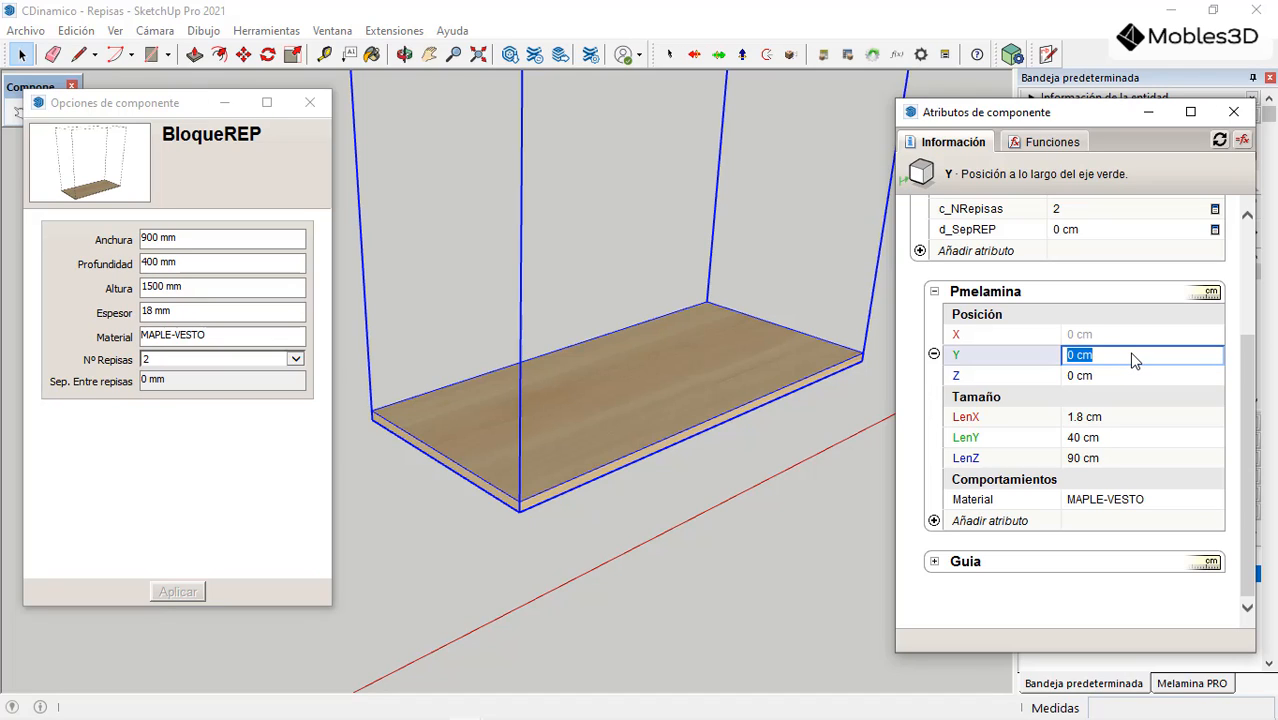
{"action": "type", "text": "=0"}
{"action": "key", "text": "Return"}
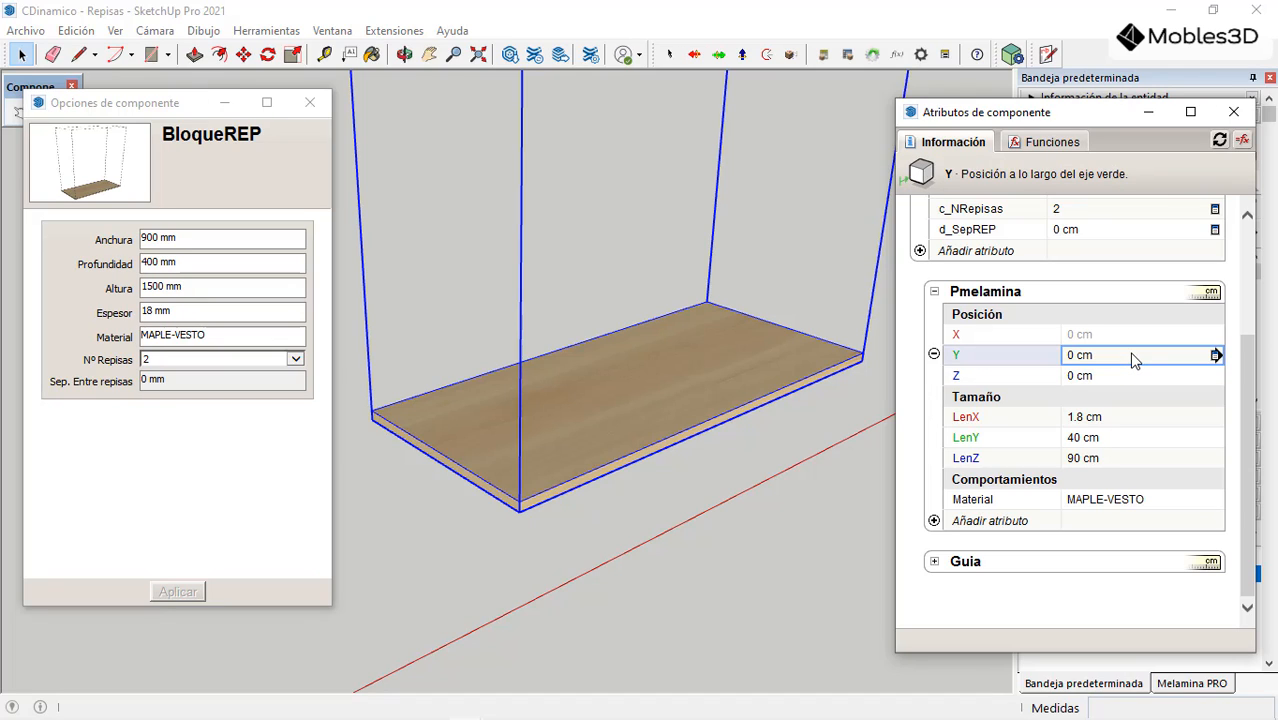
{"action": "left_click", "coordinate": [1120, 336]}
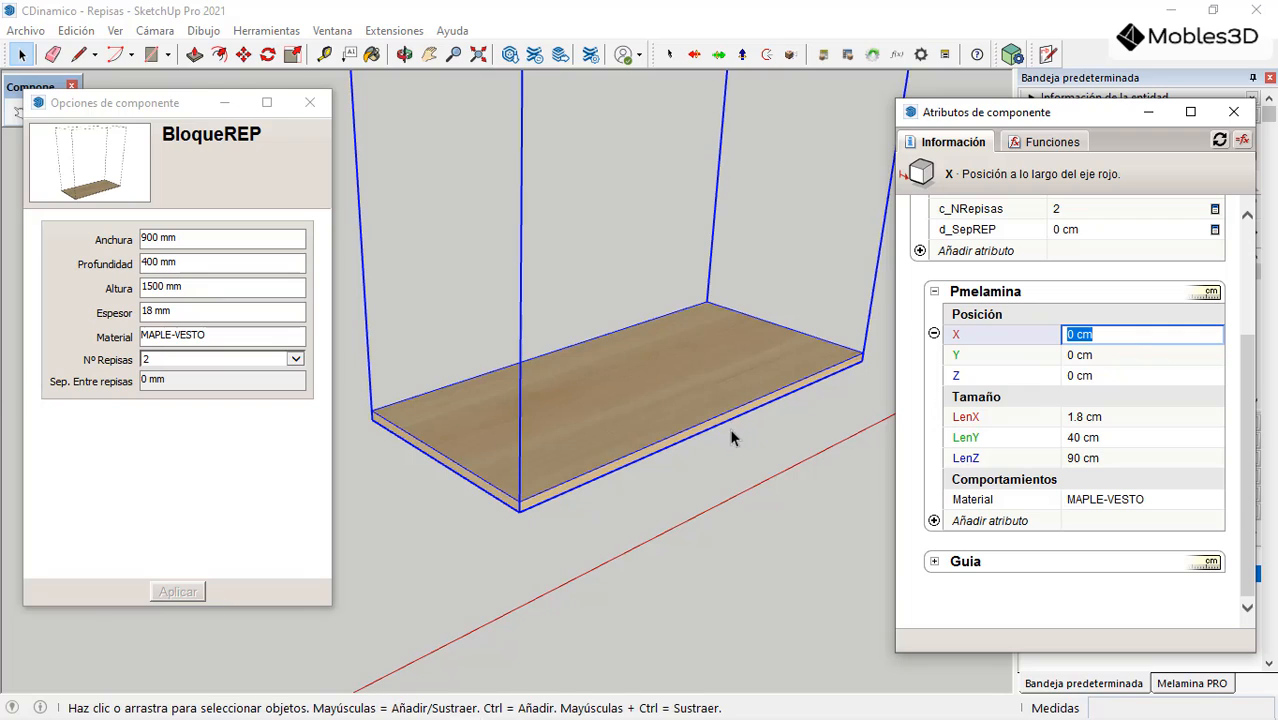
{"action": "scroll", "coordinate": [611, 565], "scroll_direction": "down", "scroll_amount": 4}
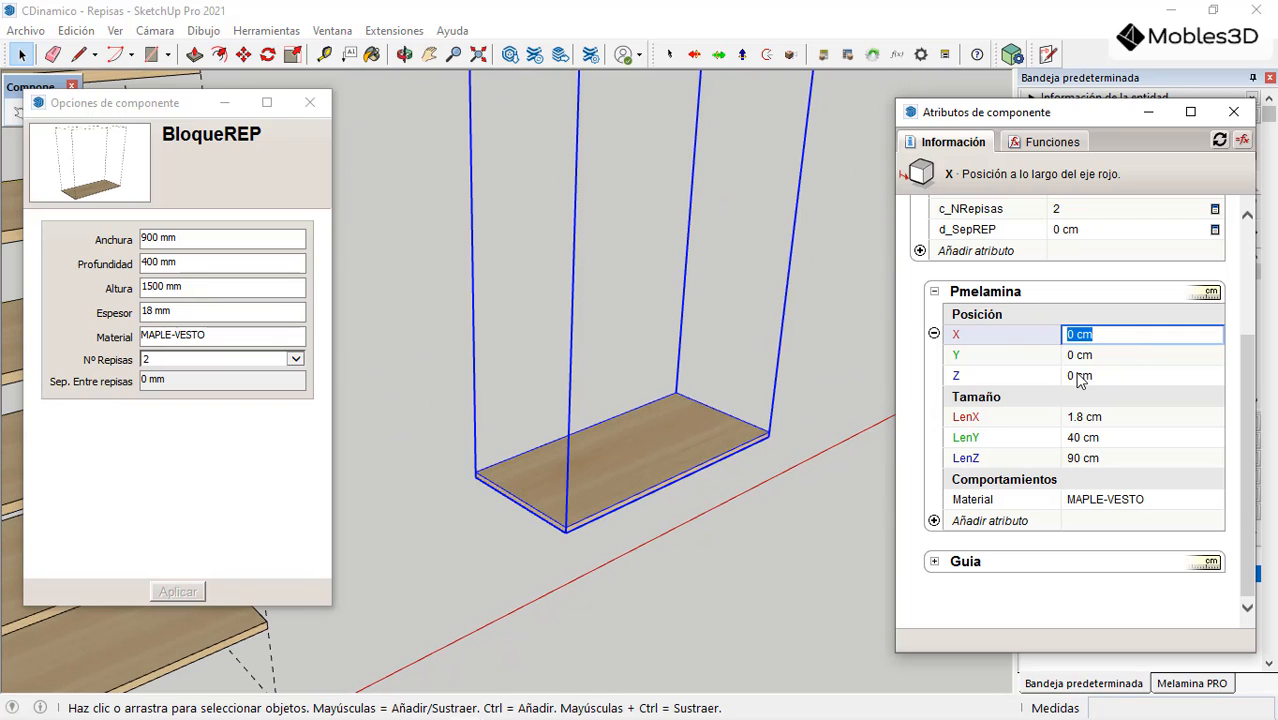
{"action": "type", "text": "=0"}
{"action": "key", "text": "Return"}
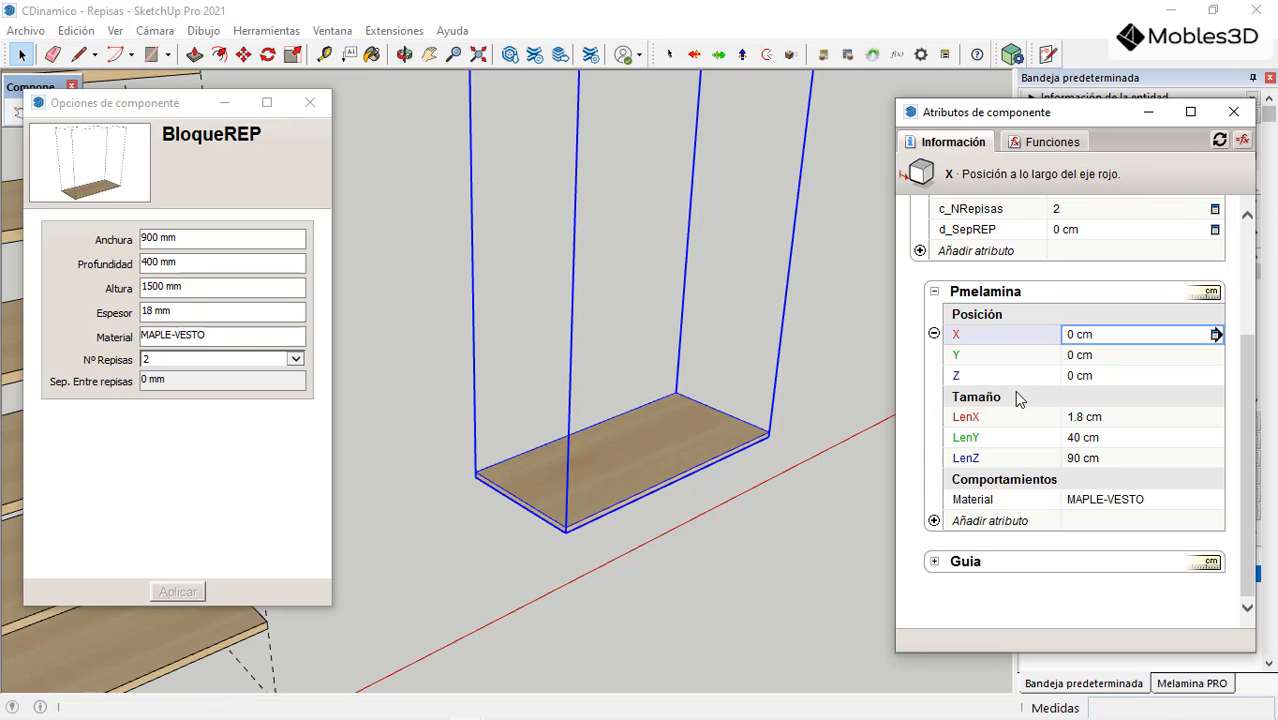
Step: Add a Copies attribute to the Pmelamina subcomponent
{"action": "scroll", "coordinate": [625, 512], "scroll_direction": "down", "scroll_amount": 5}
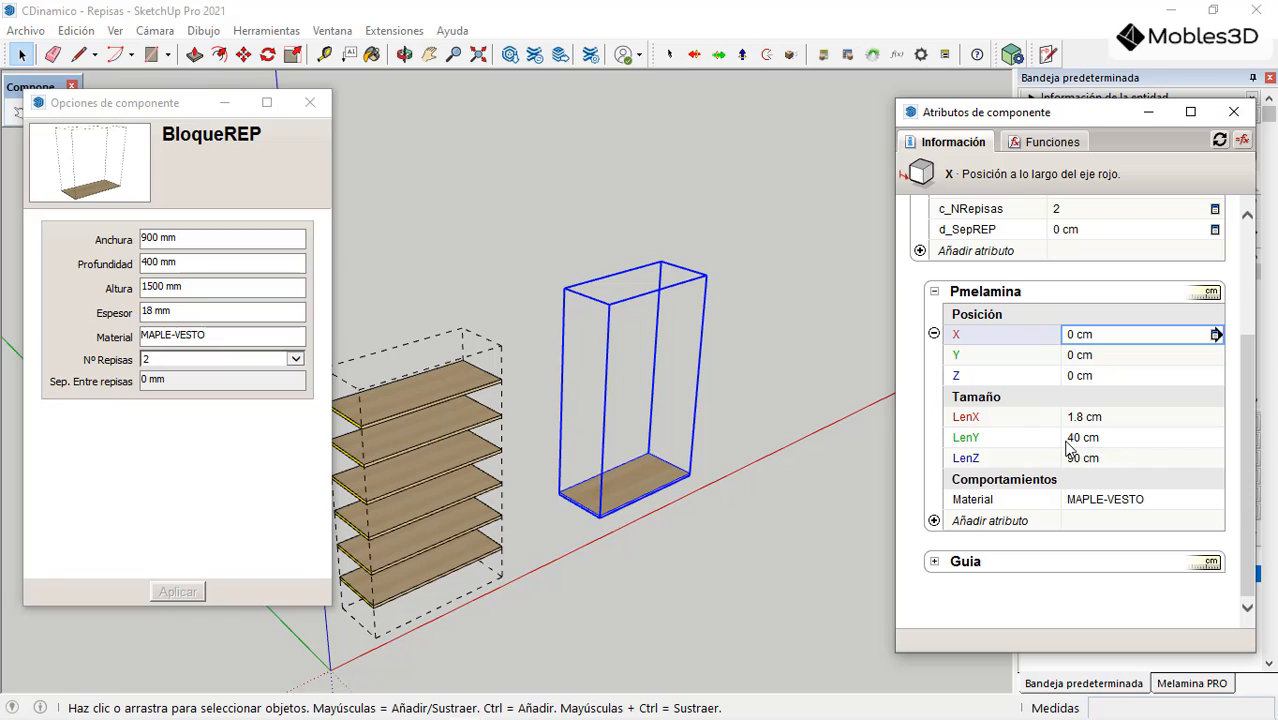
{"action": "left_click", "coordinate": [934, 520]}
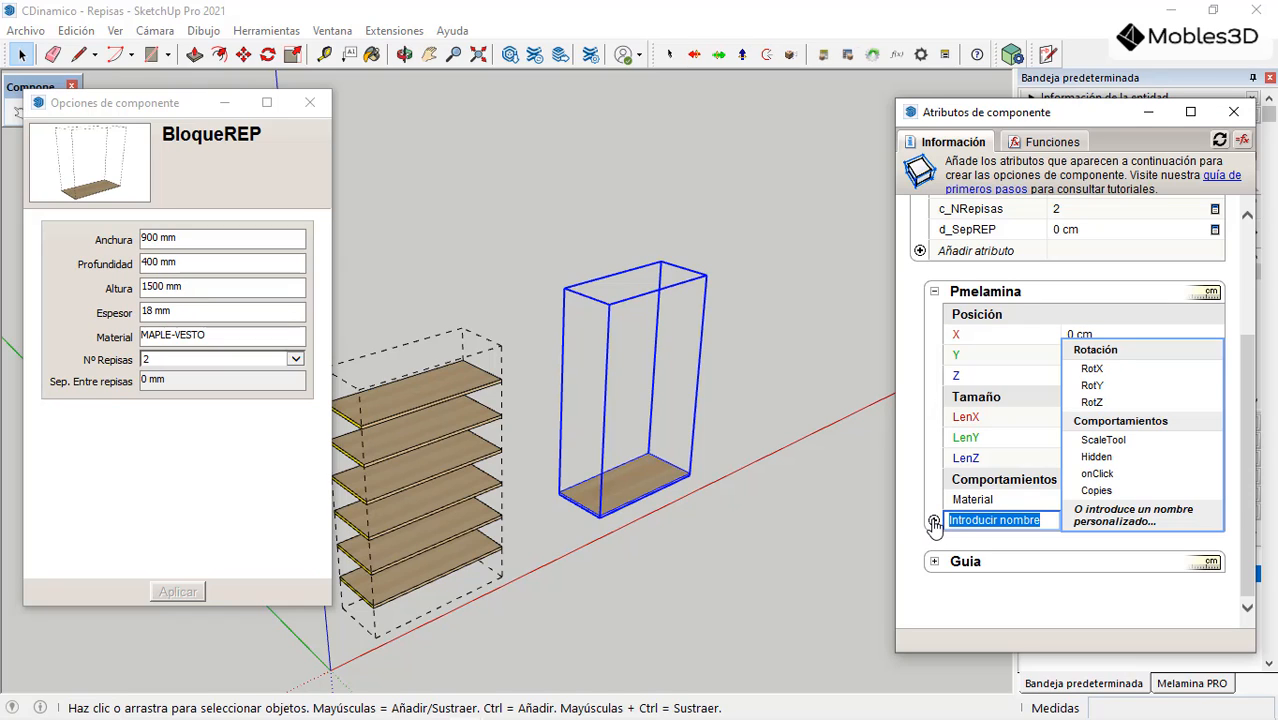
{"action": "left_click", "coordinate": [1097, 491]}
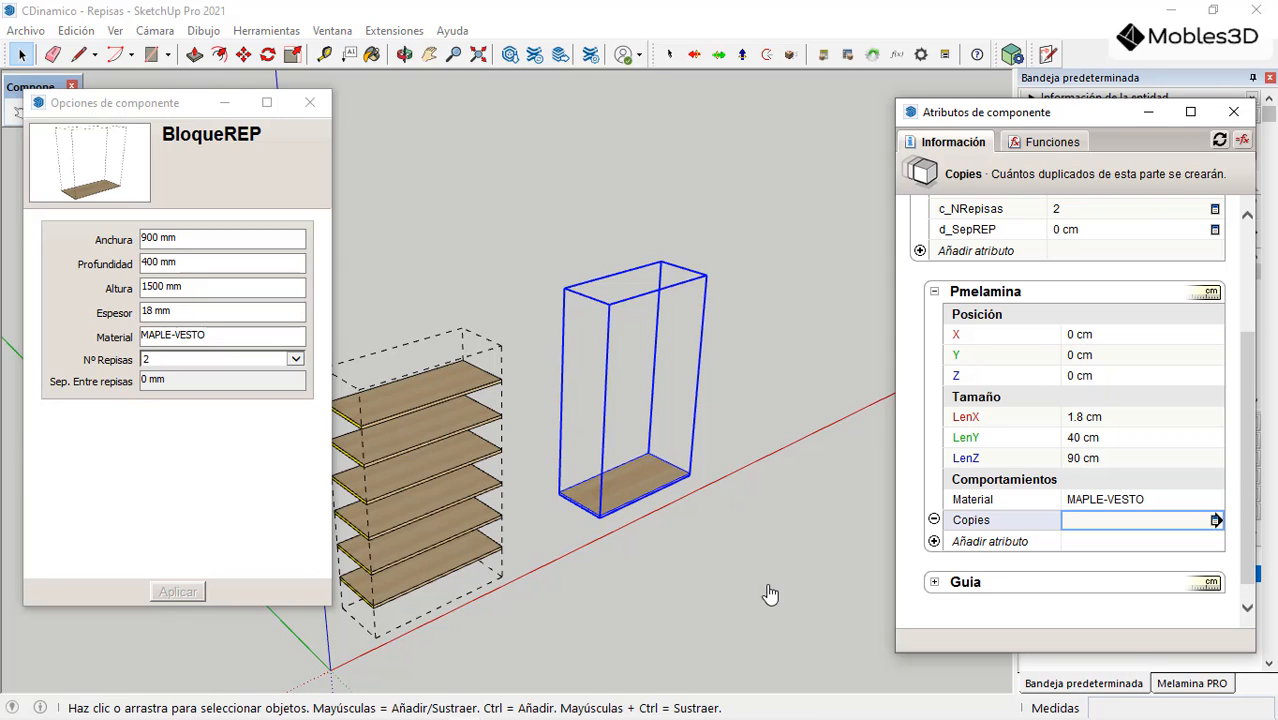
{"action": "left_click", "coordinate": [1079, 520]}
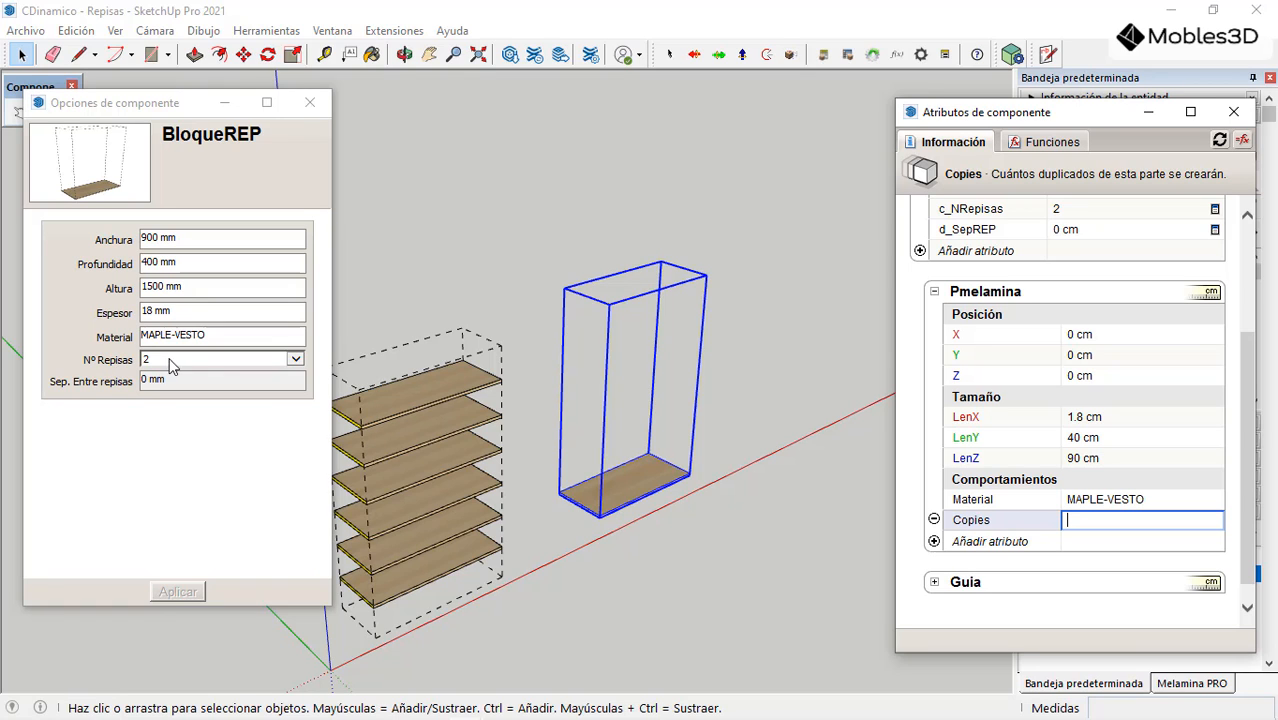
{"action": "scroll", "coordinate": [653, 451], "scroll_direction": "up", "scroll_amount": 5}
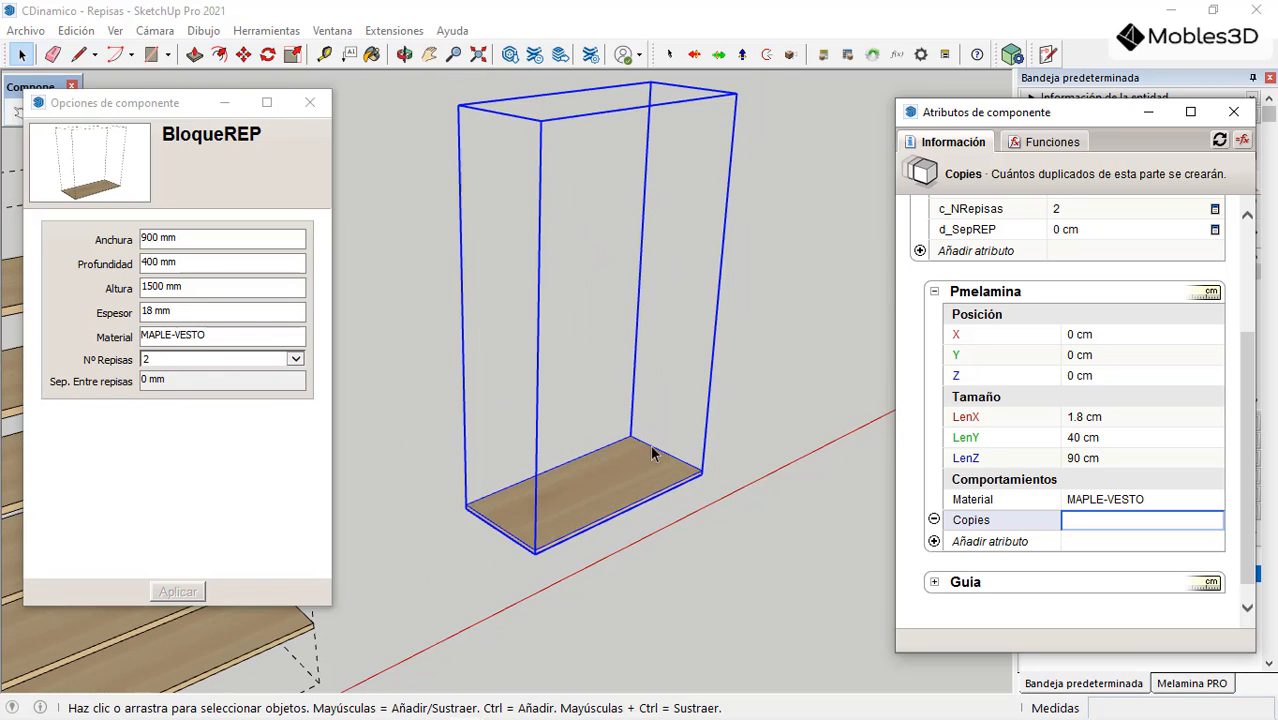
{"action": "scroll", "coordinate": [1065, 457], "scroll_direction": "up", "scroll_amount": 2}
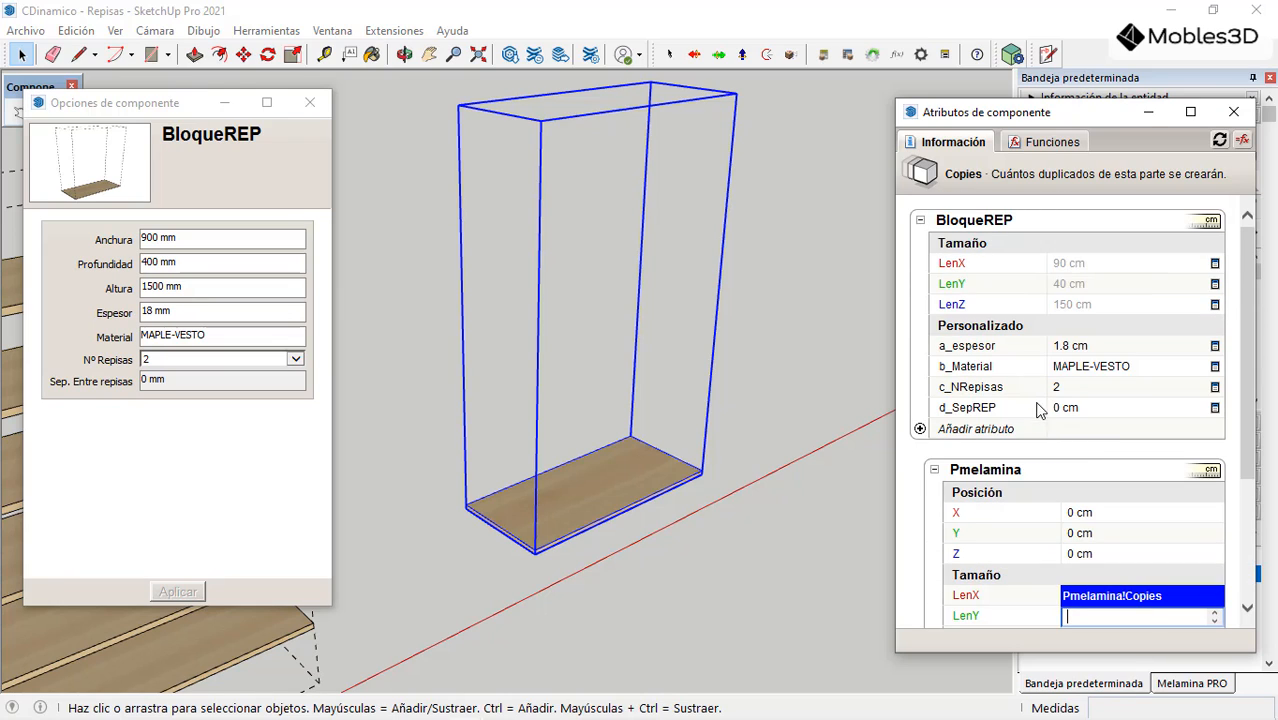
{"action": "left_click", "coordinate": [1010, 390]}
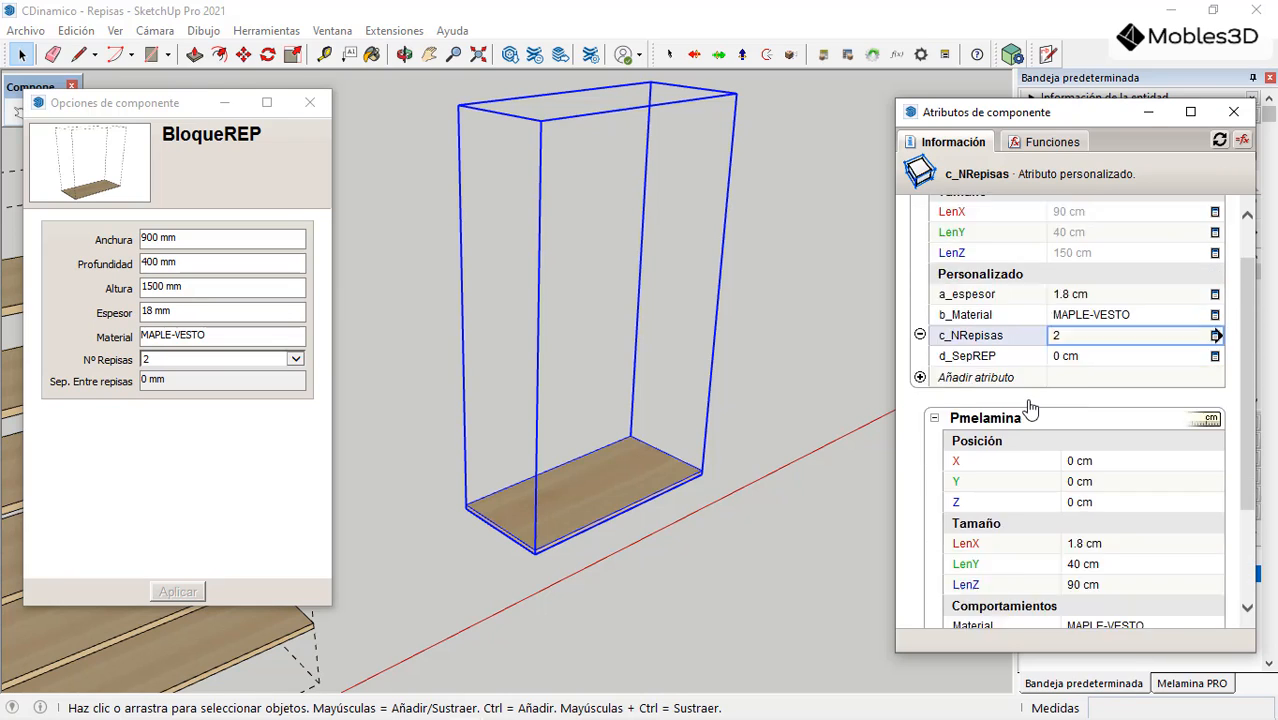
Step: Set Pmelamina's Copies attribute to the formula =BloqueREP!c_NRepisas-1
{"action": "scroll", "coordinate": [1047, 447], "scroll_direction": "down", "scroll_amount": 3}
{"action": "left_click", "coordinate": [1100, 504]}
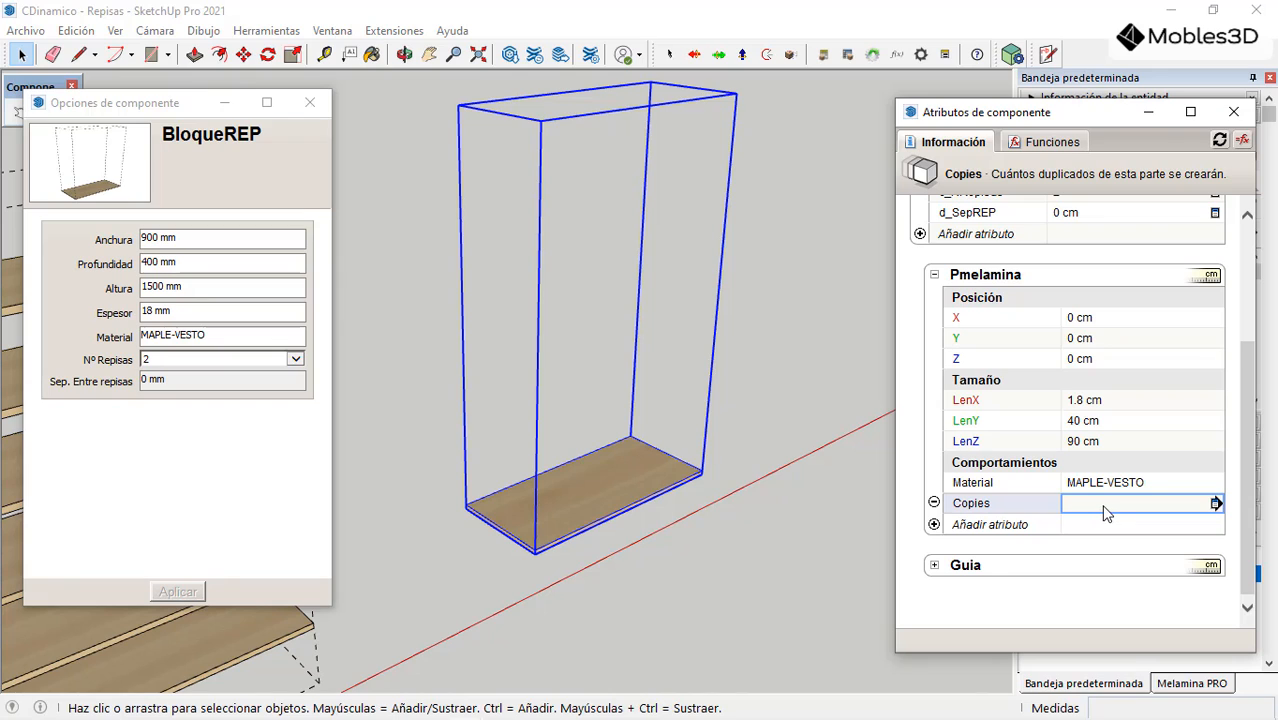
{"action": "left_click", "coordinate": [1104, 506]}
{"action": "type", "text": "="}
{"action": "scroll", "coordinate": [1104, 506], "scroll_direction": "up", "scroll_amount": 5}
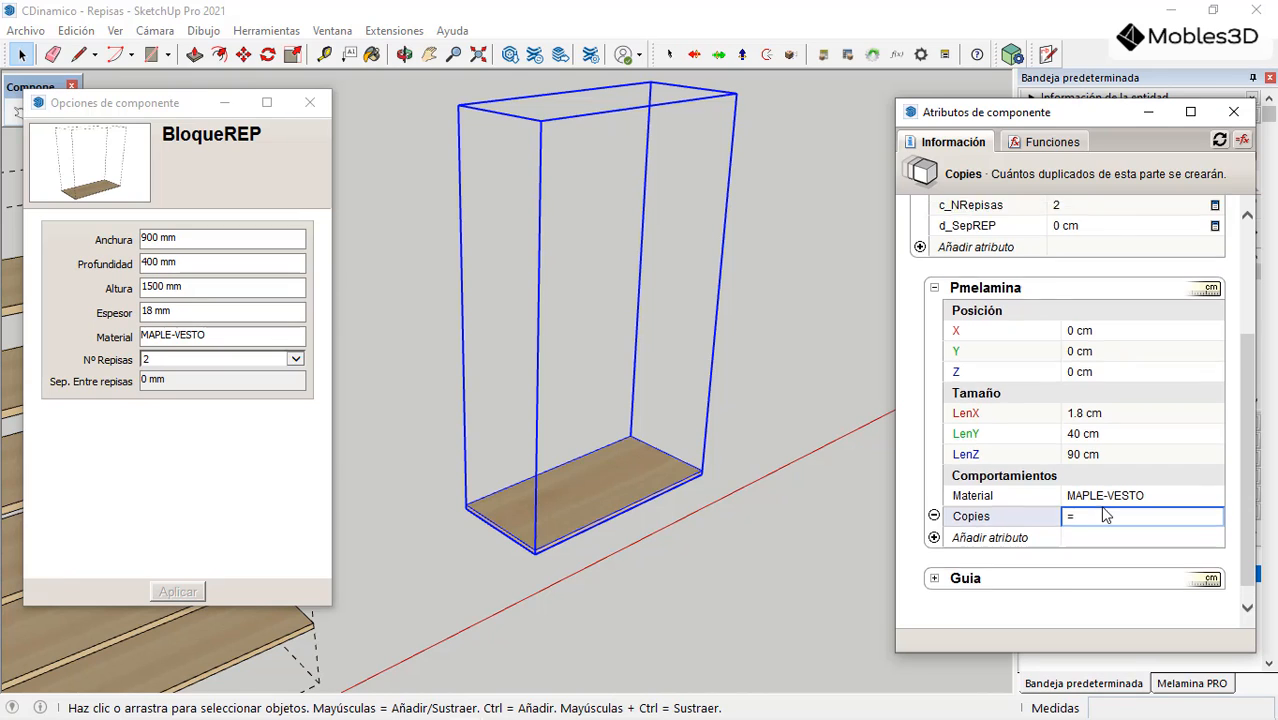
{"action": "left_click", "coordinate": [1013, 394]}
{"action": "scroll", "coordinate": [1013, 399], "scroll_direction": "down", "scroll_amount": 5}
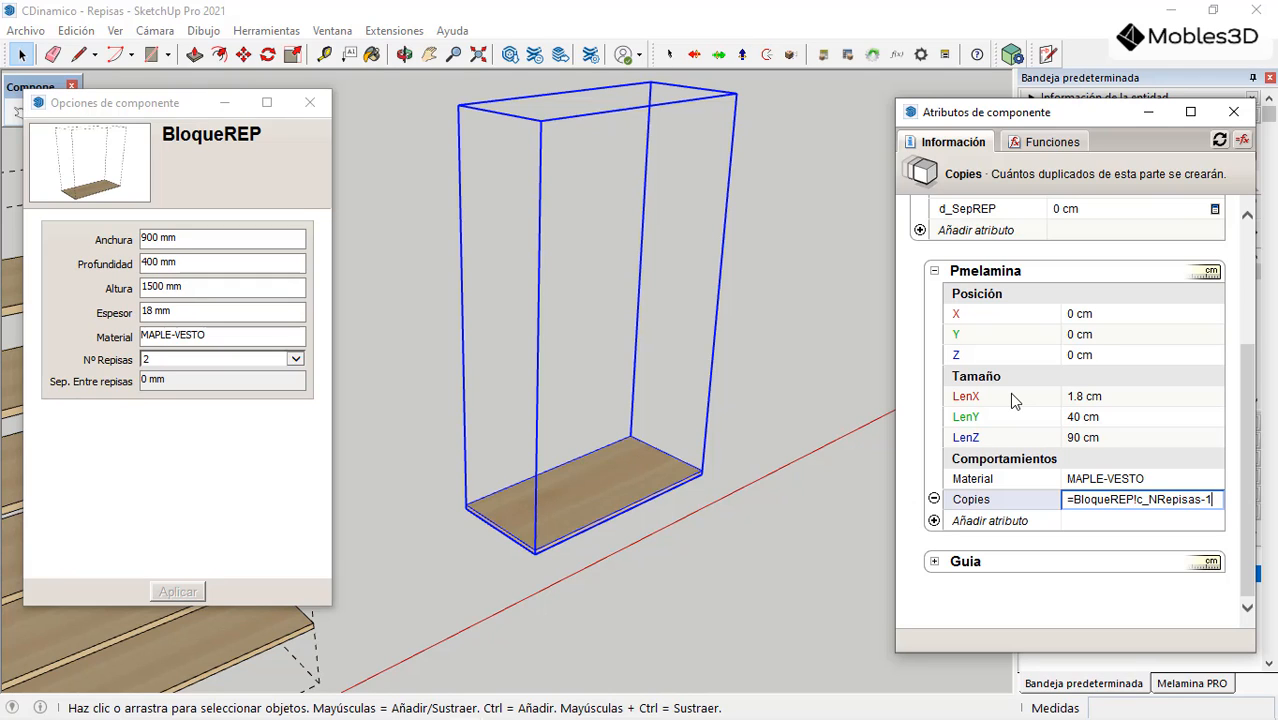
{"action": "key", "text": "Return"}
Step: Review Pmelamina's position, size and Copies attributes against the board at the base of BloqueREP
{"action": "scroll", "coordinate": [1010, 380], "scroll_direction": "up", "scroll_amount": 3}
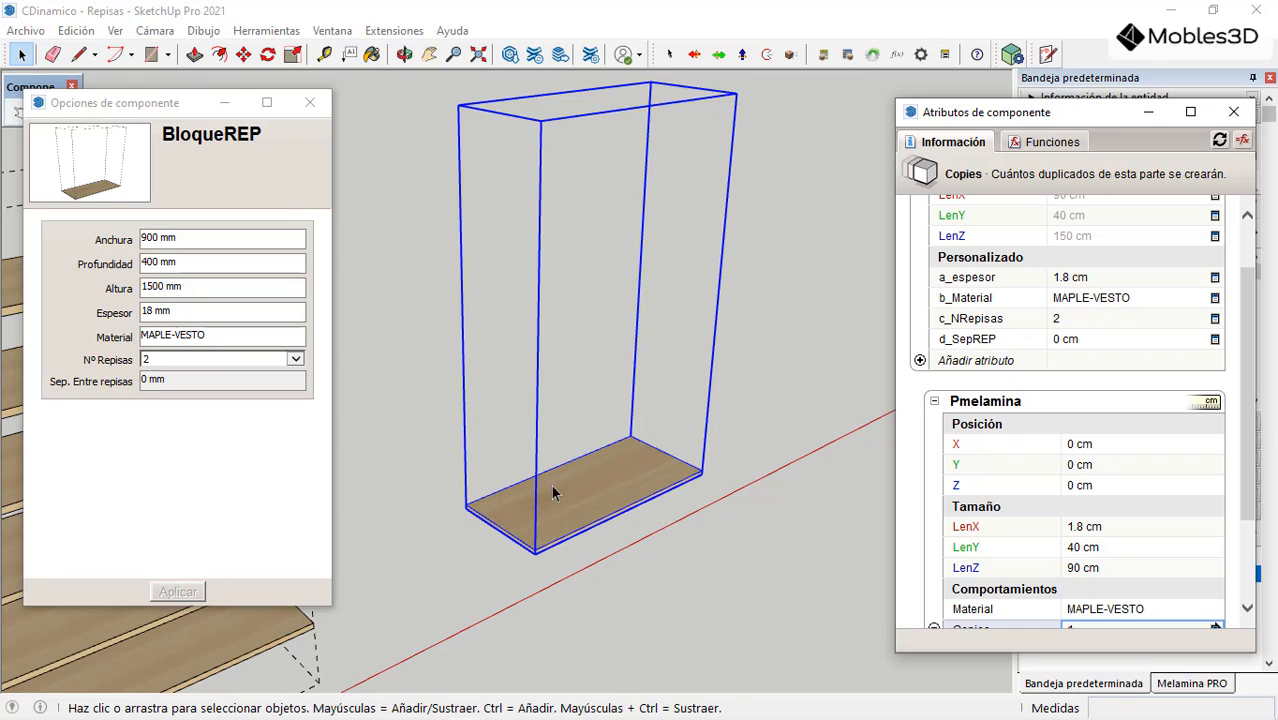
{"action": "scroll", "coordinate": [995, 435], "scroll_direction": "down", "scroll_amount": 3}
{"action": "scroll", "coordinate": [995, 418], "scroll_direction": "up", "scroll_amount": 3}
{"action": "scroll", "coordinate": [1150, 575], "scroll_direction": "down", "scroll_amount": 2}
{"action": "scroll", "coordinate": [1050, 510], "scroll_direction": "up", "scroll_amount": 1}
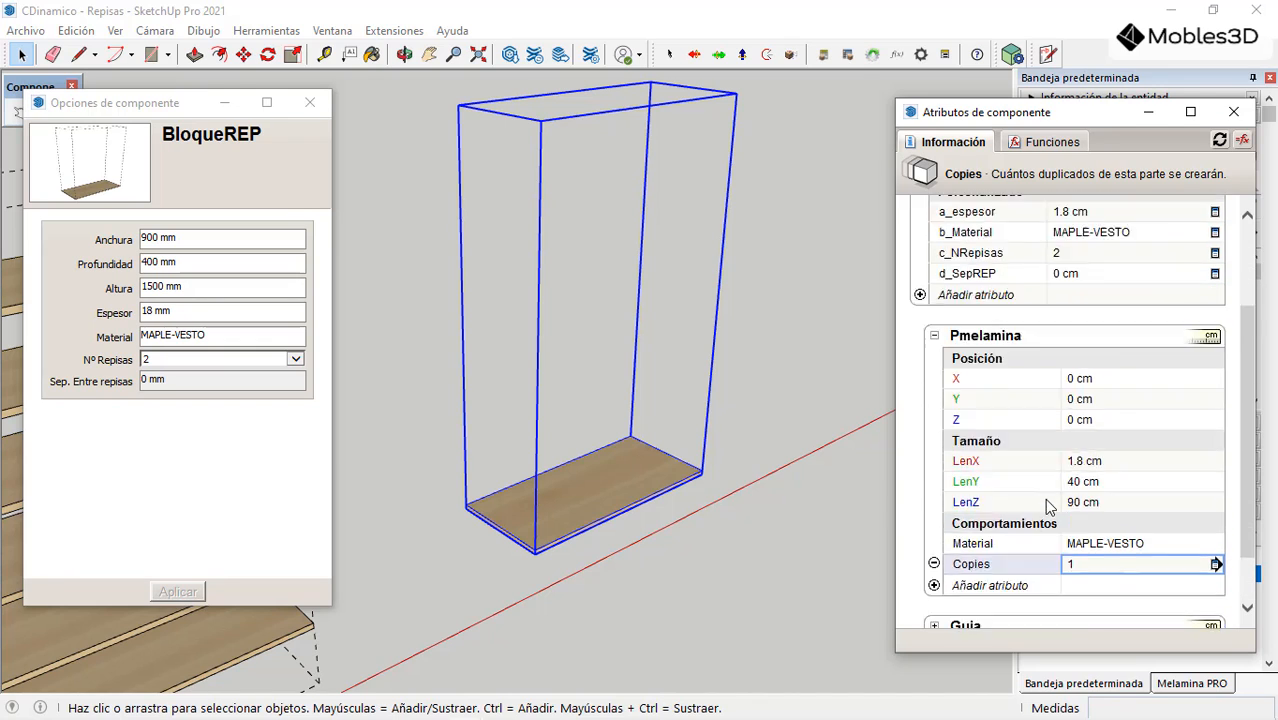
{"action": "scroll", "coordinate": [1048, 500], "scroll_direction": "up", "scroll_amount": 2}
{"action": "scroll", "coordinate": [1115, 410], "scroll_direction": "down", "scroll_amount": 3}
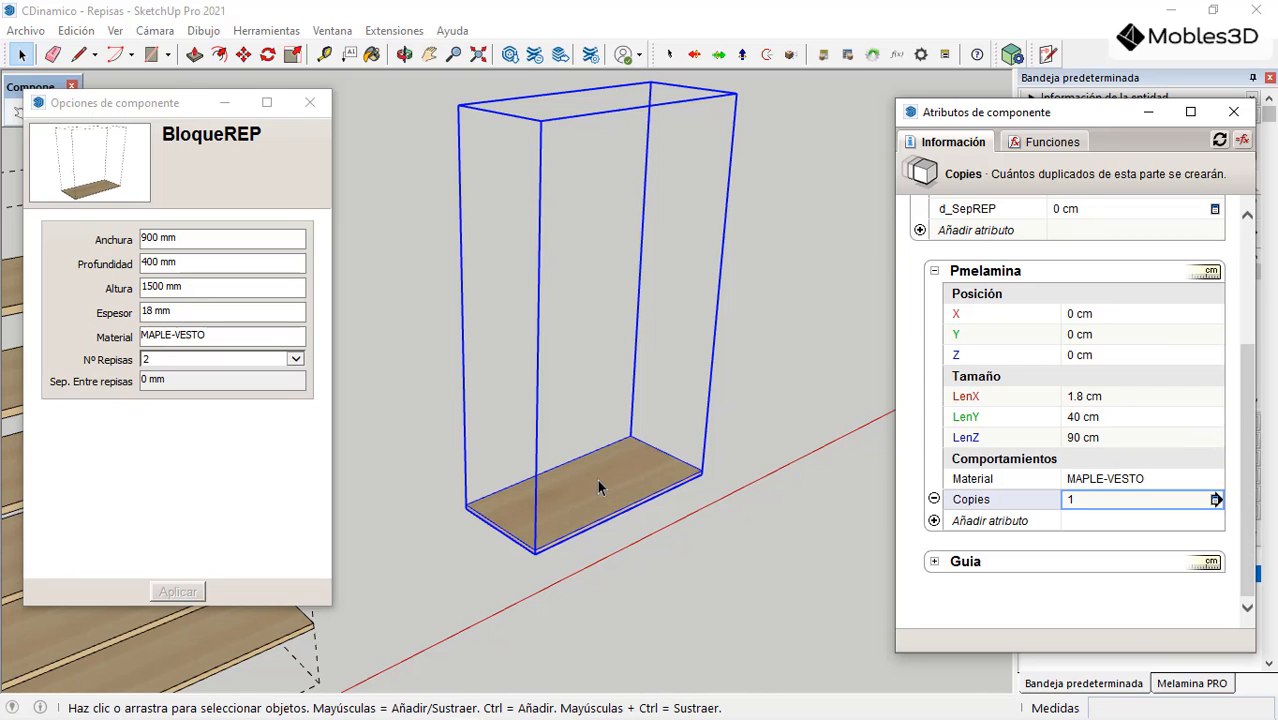
{"action": "scroll", "coordinate": [793, 447], "scroll_direction": "down", "scroll_amount": 4}
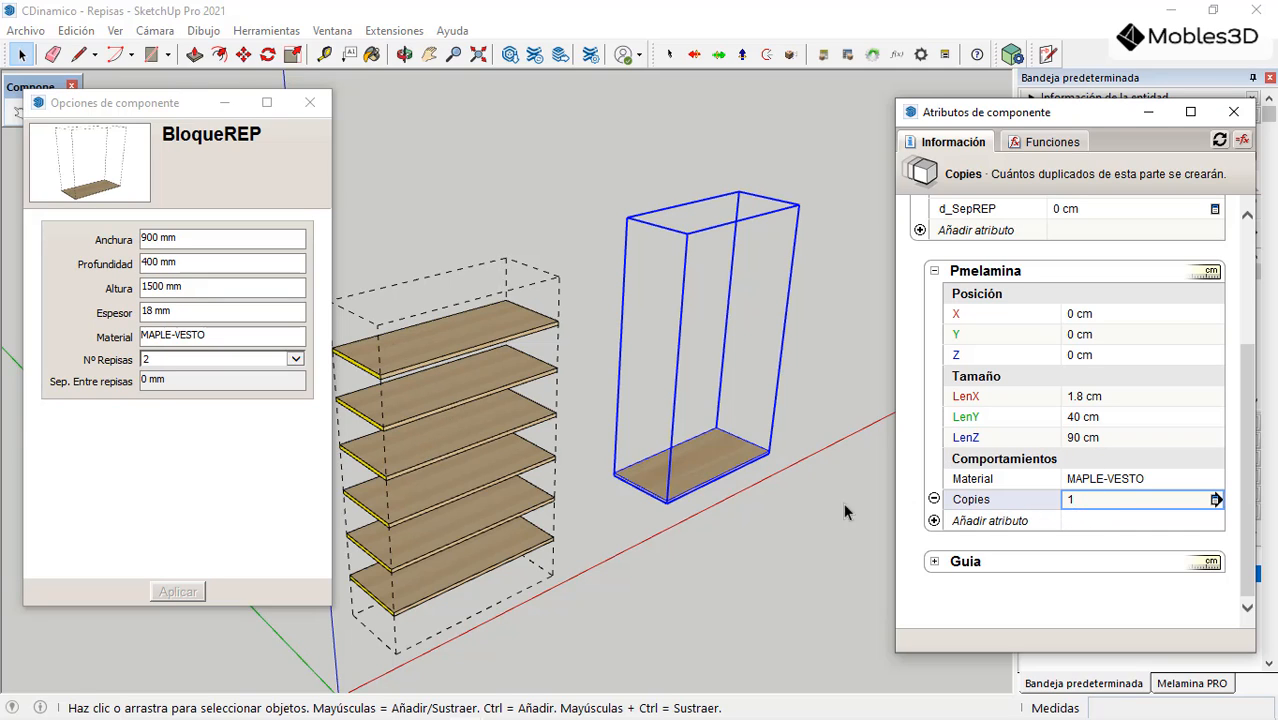
{"action": "scroll", "coordinate": [710, 476], "scroll_direction": "up", "scroll_amount": 5}
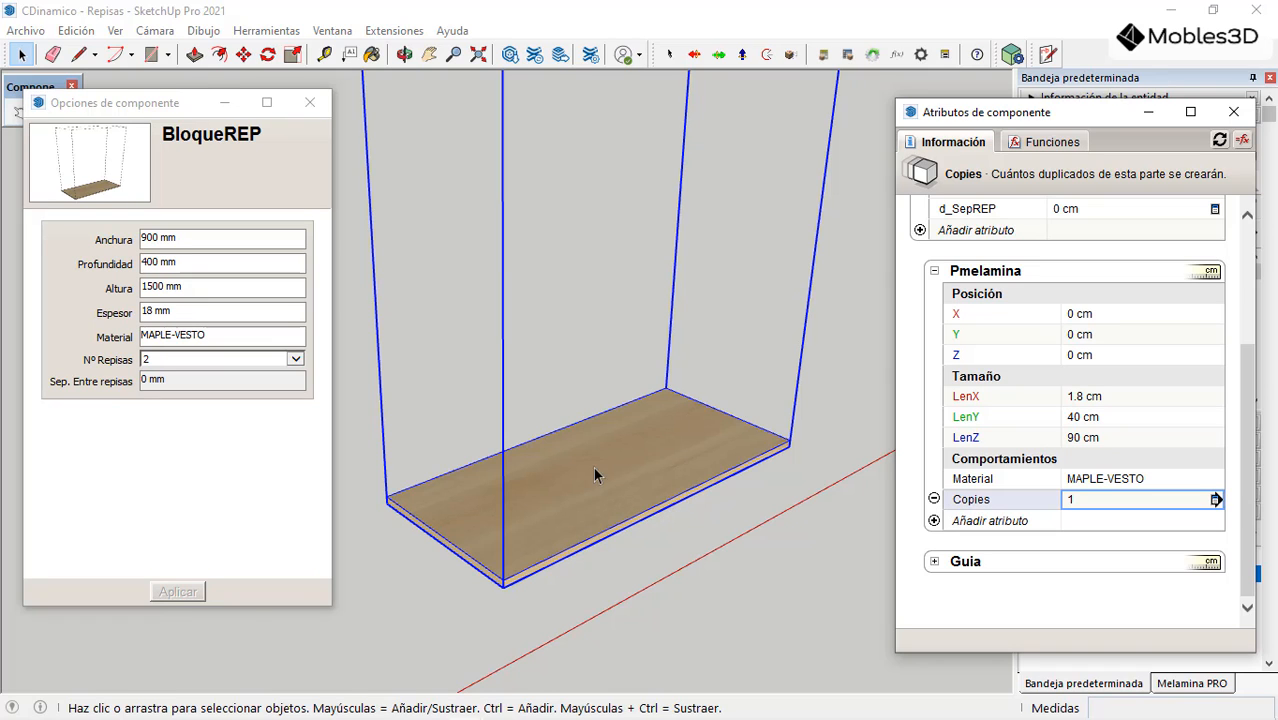
Step: Examine the shelf spacing and attributes of the finished reference block BREP_TIP1
{"action": "scroll", "coordinate": [597, 474], "scroll_direction": "down", "scroll_amount": 5}
{"action": "scroll", "coordinate": [462, 572], "scroll_direction": "up", "scroll_amount": 6}
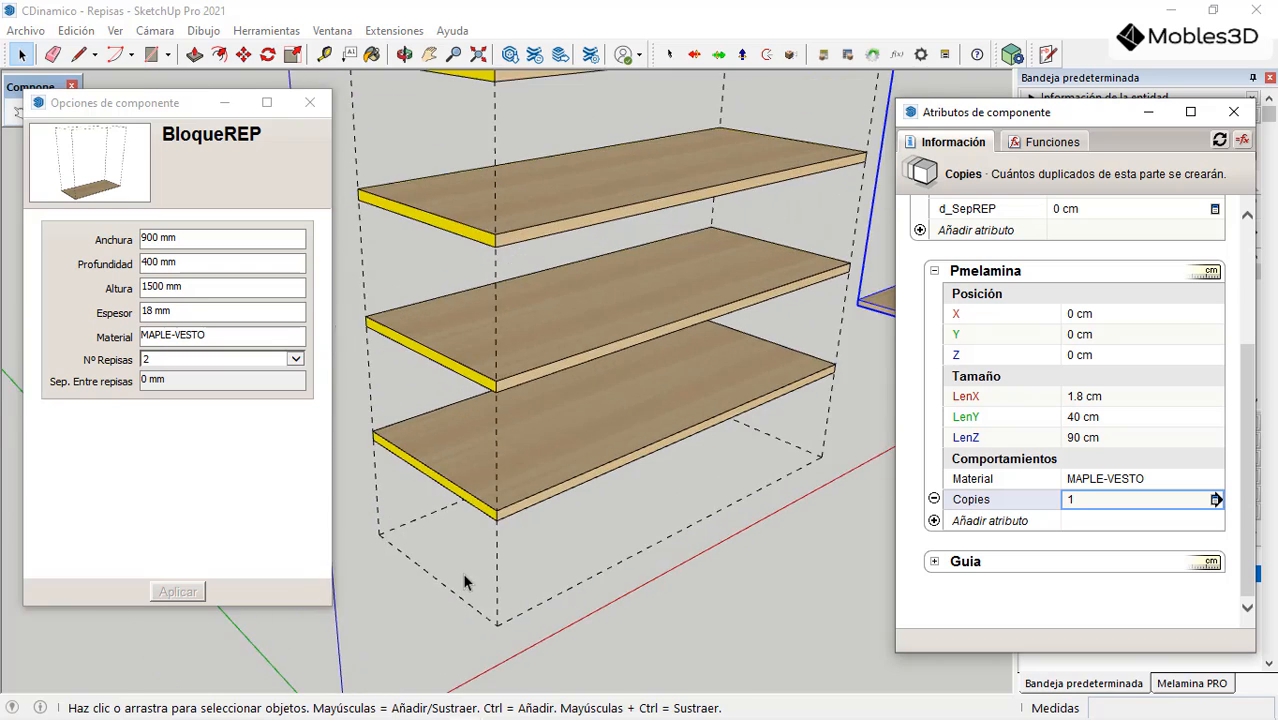
{"action": "left_click", "coordinate": [1127, 476]}
{"action": "scroll", "coordinate": [527, 549], "scroll_direction": "down", "scroll_amount": 2}
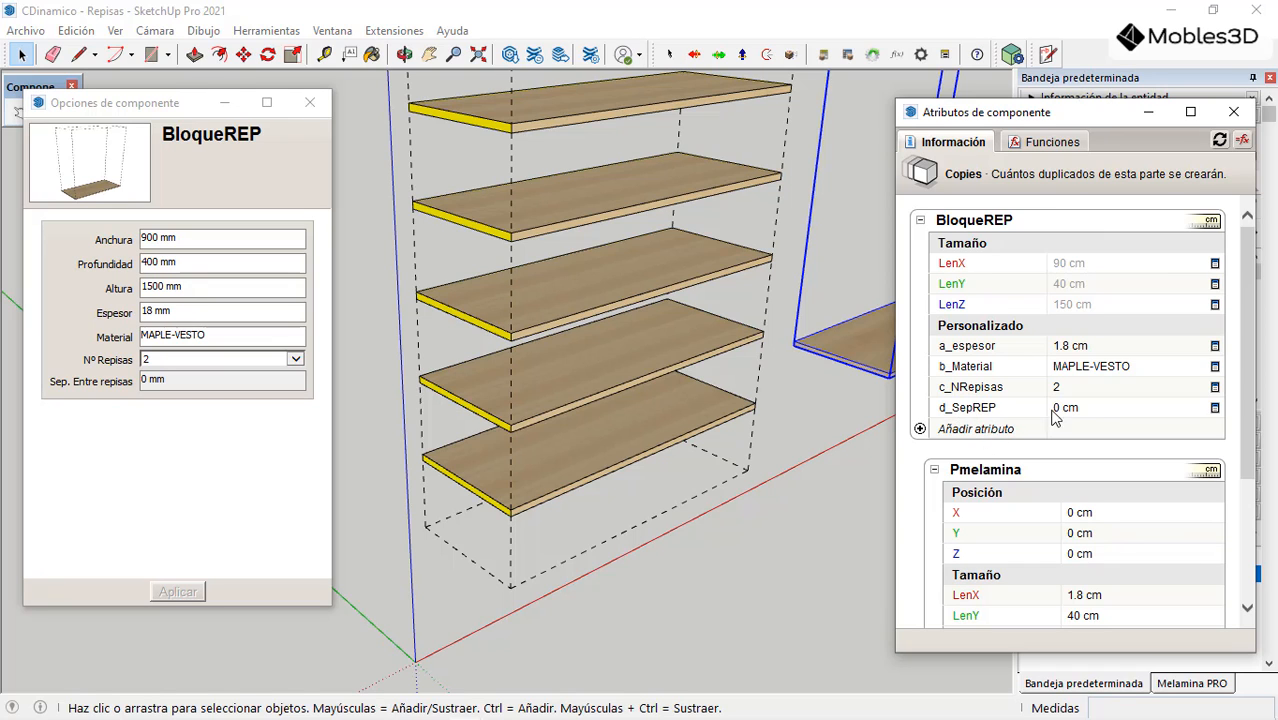
{"action": "scroll", "coordinate": [487, 530], "scroll_direction": "down", "scroll_amount": 2}
{"action": "scroll", "coordinate": [487, 530], "scroll_direction": "up", "scroll_amount": 2}
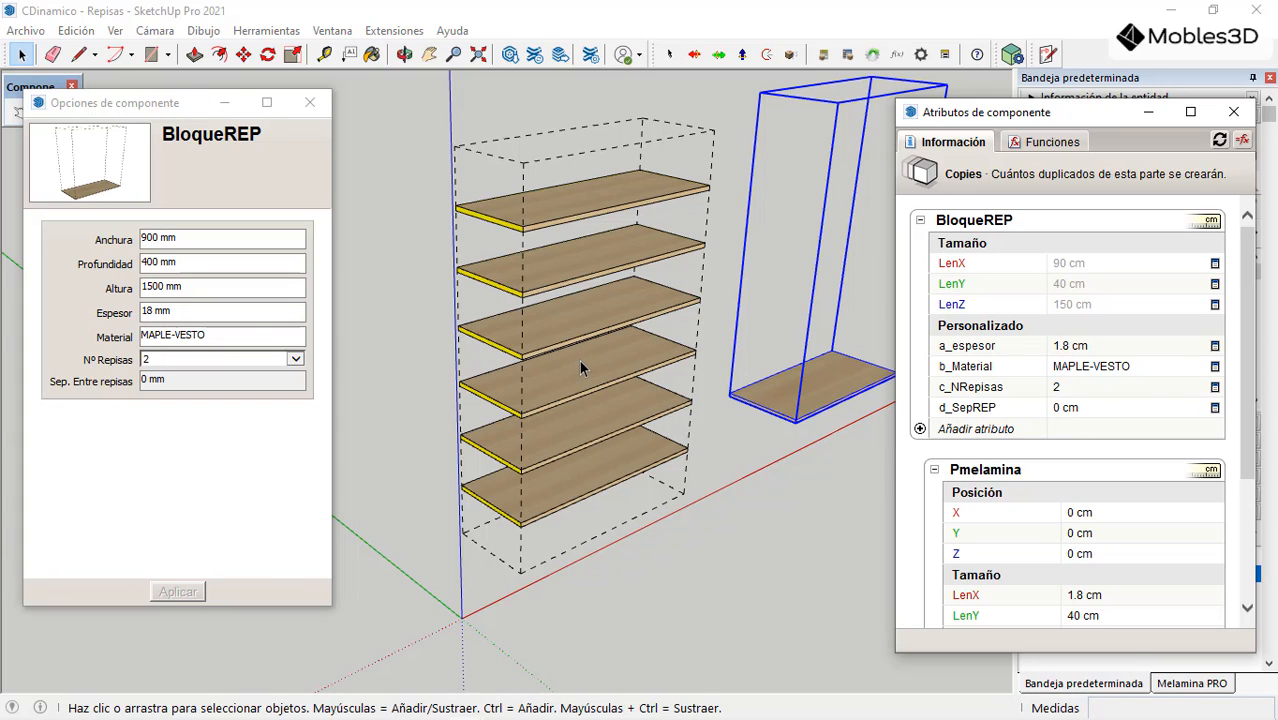
{"action": "scroll", "coordinate": [514, 189], "scroll_direction": "up", "scroll_amount": 3}
{"action": "scroll", "coordinate": [554, 178], "scroll_direction": "down", "scroll_amount": 2}
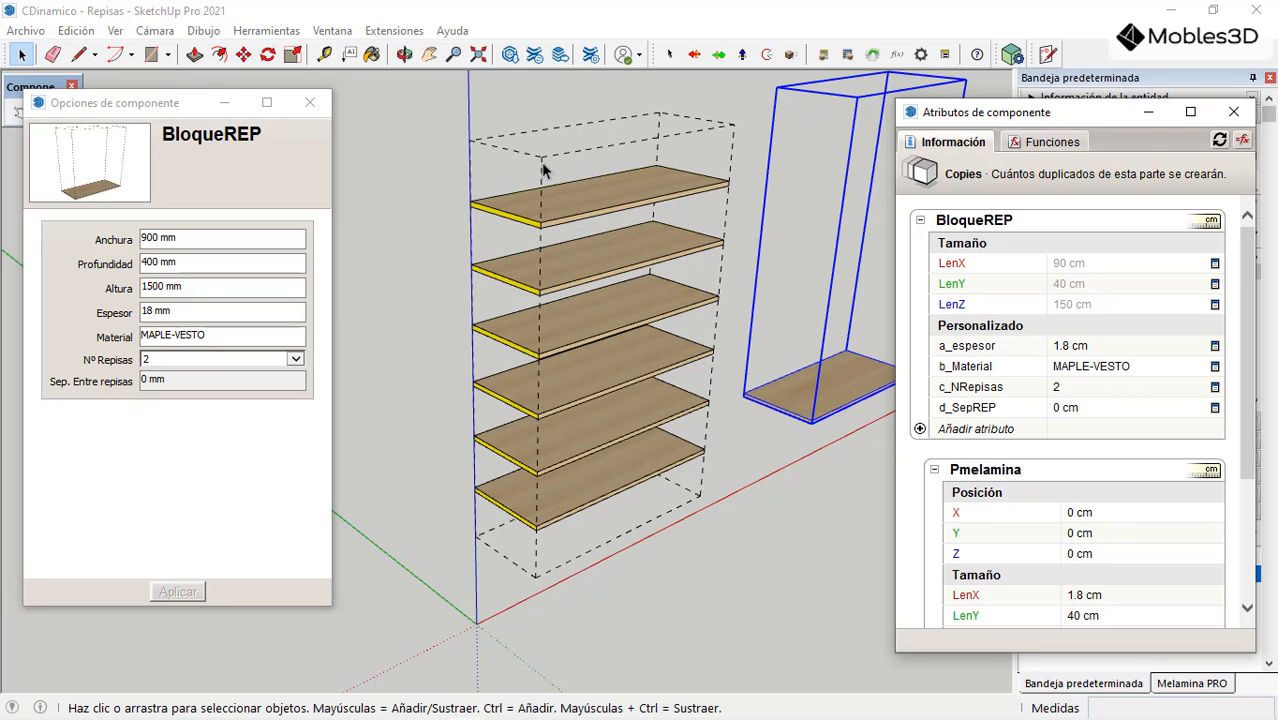
{"action": "key", "text": "Escape"}
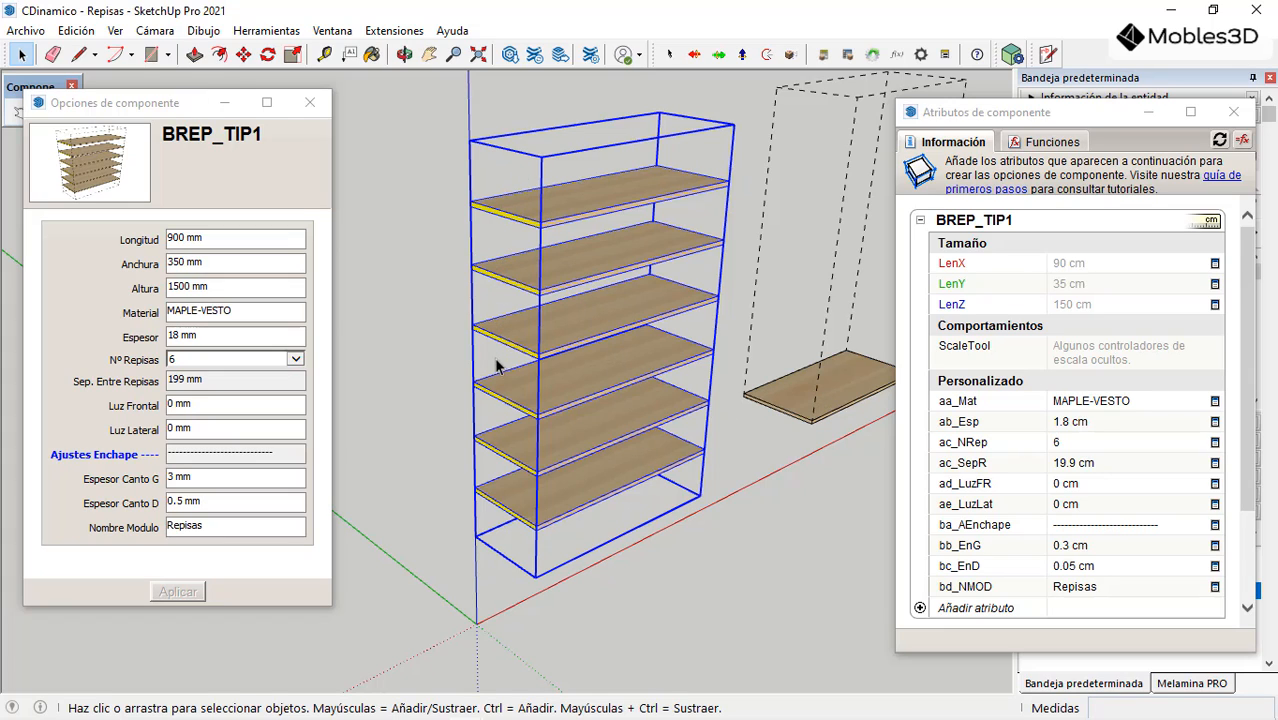
{"action": "scroll", "coordinate": [390, 430], "scroll_direction": "down", "scroll_amount": 3}
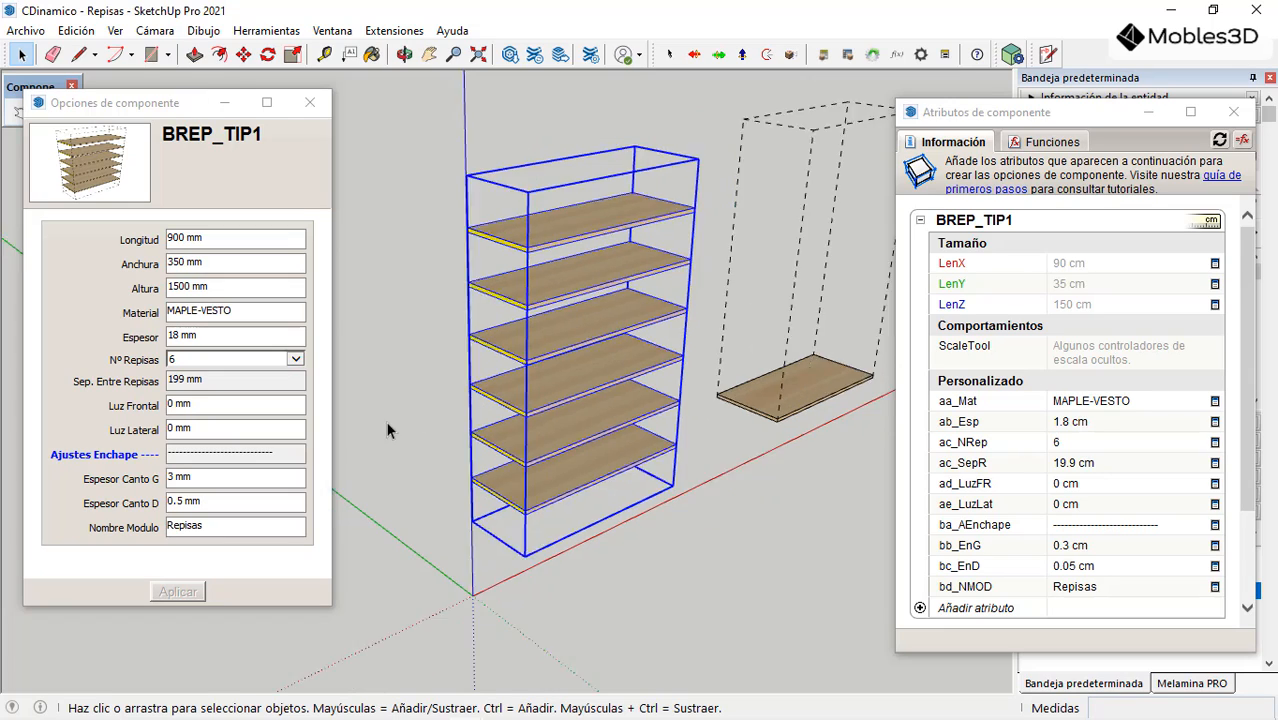
Step: Give BloqueREP's d_SepREP attribute the formula =(LenZ-c_NRepisas*a_espesor)/(c_NRepisas+1)
{"action": "left_click", "coordinate": [725, 418]}
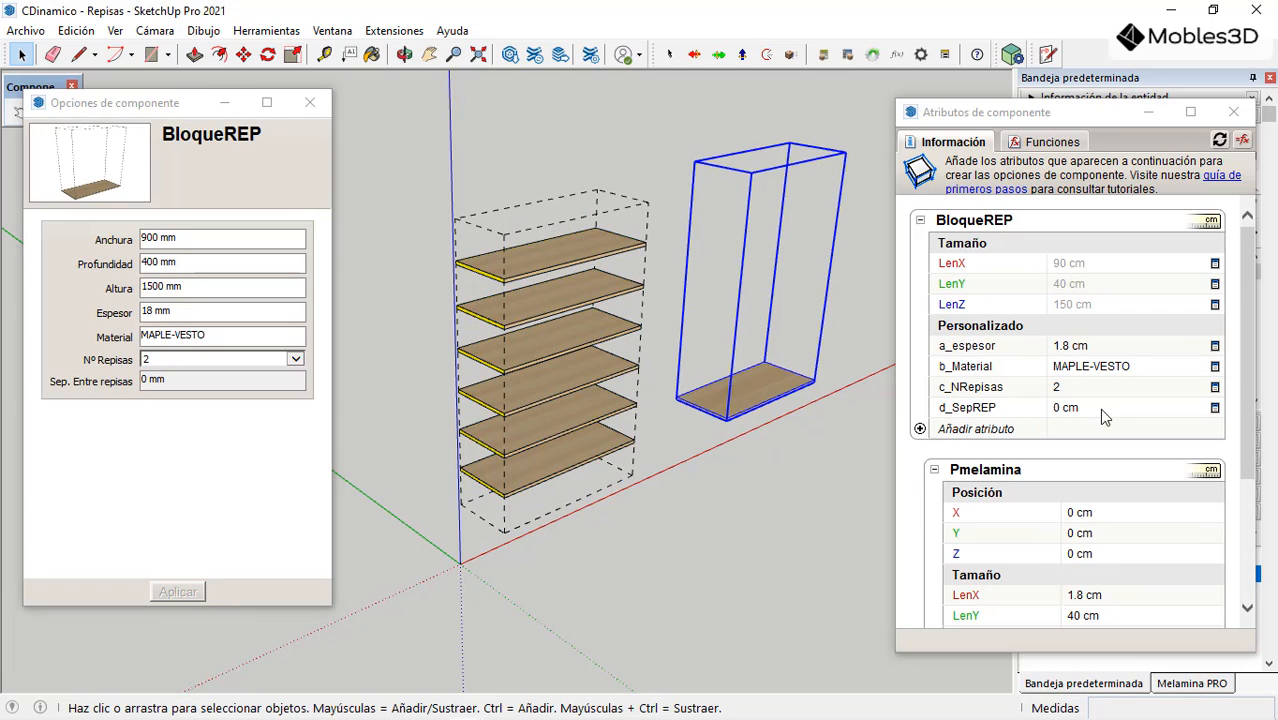
{"action": "left_click", "coordinate": [1104, 410]}
{"action": "type", "text": "="}
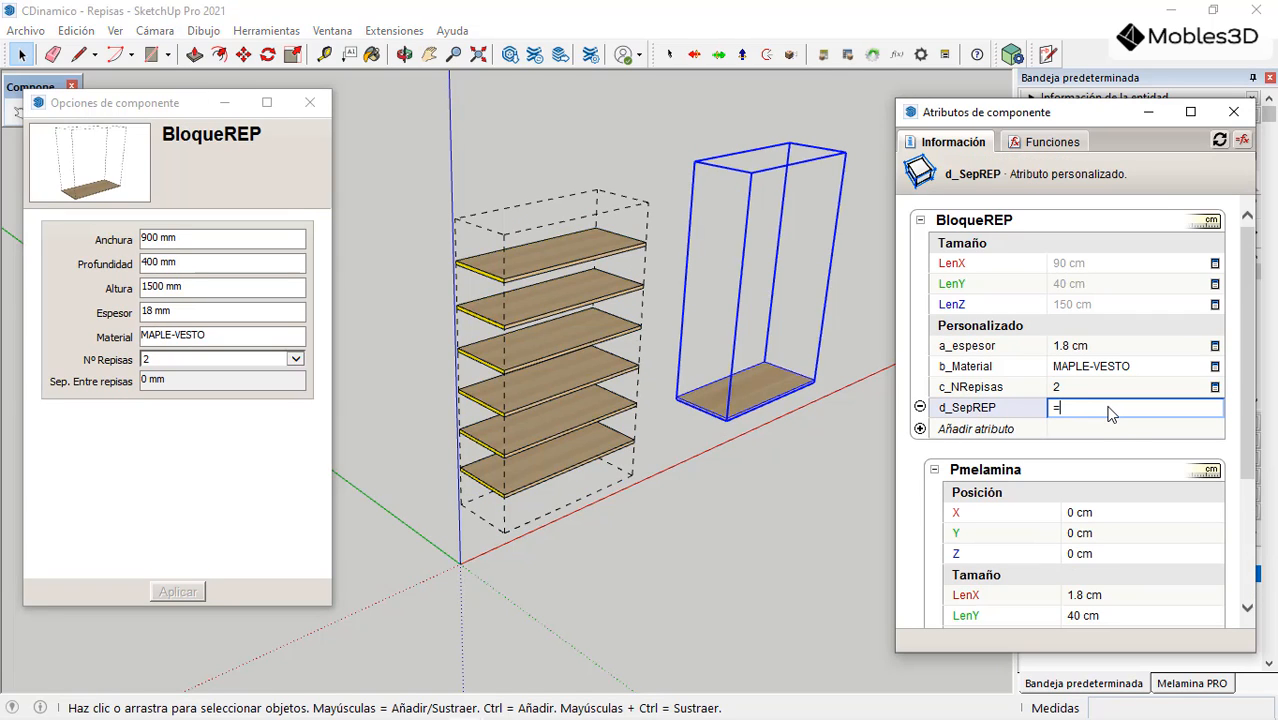
{"action": "left_click", "coordinate": [1008, 306]}
{"action": "left_click", "coordinate": [998, 390]}
{"action": "left_click", "coordinate": [1001, 346]}
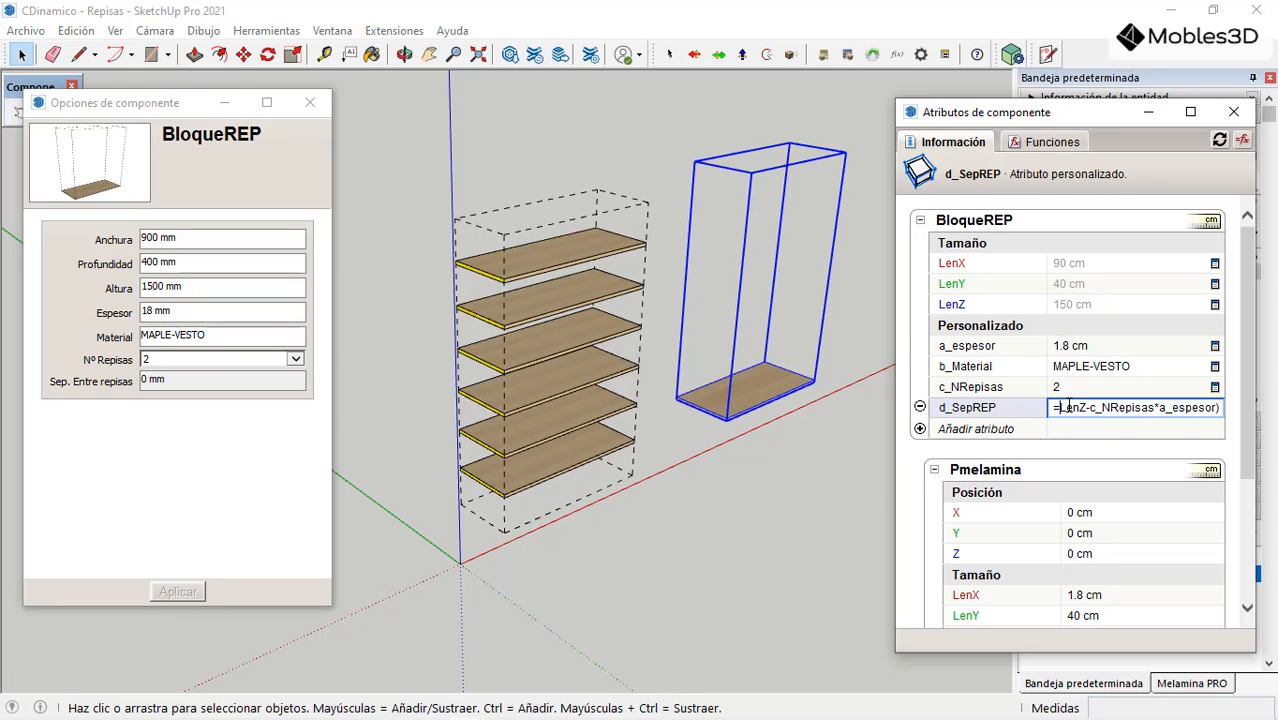
{"action": "type", "text": "("}
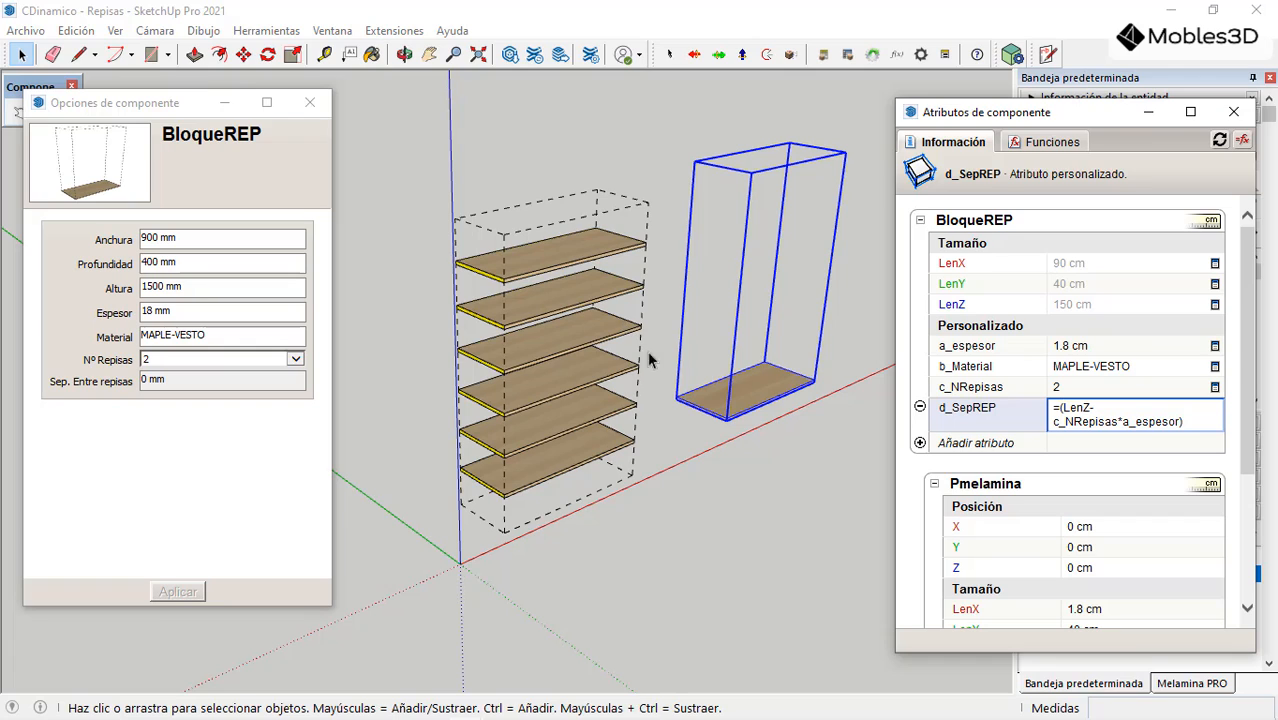
{"action": "scroll", "coordinate": [725, 383], "scroll_direction": "up", "scroll_amount": 3}
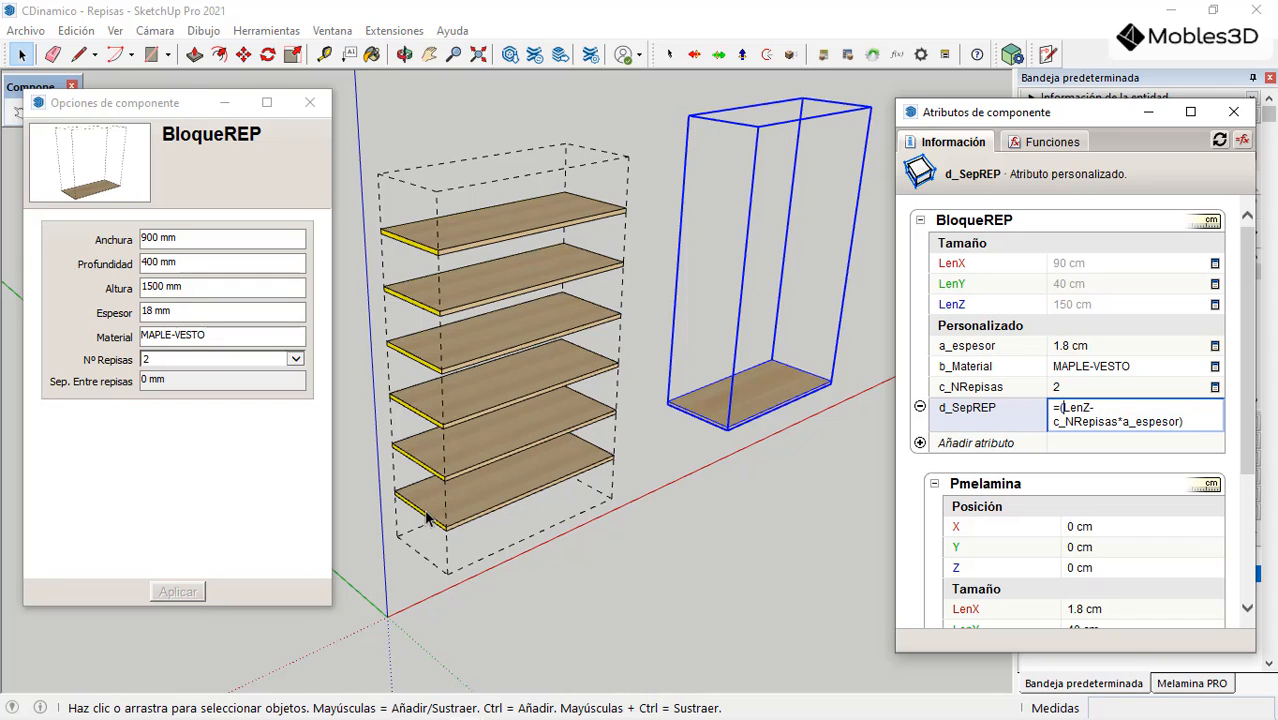
{"action": "scroll", "coordinate": [635, 332], "scroll_direction": "down", "scroll_amount": 2}
{"action": "scroll", "coordinate": [472, 355], "scroll_direction": "up", "scroll_amount": 2}
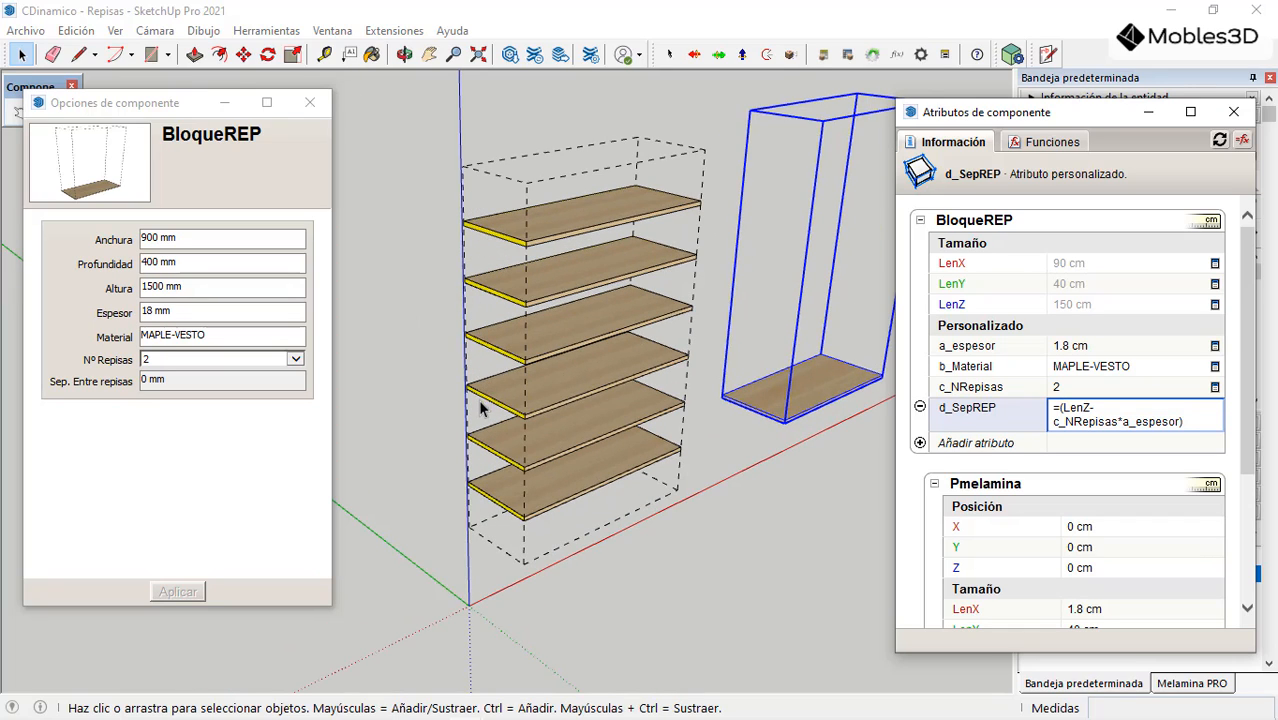
{"action": "scroll", "coordinate": [480, 372], "scroll_direction": "down", "scroll_amount": 1}
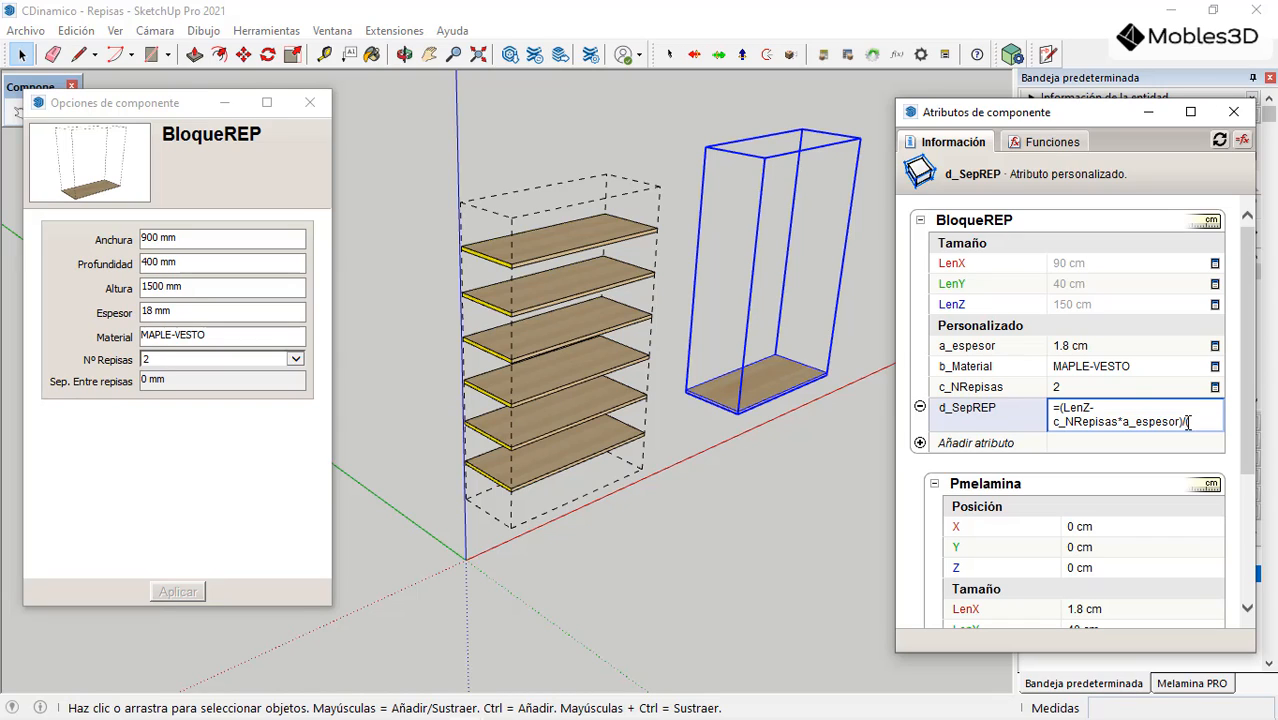
{"action": "type", "text": "c_NRepisas+1)"}
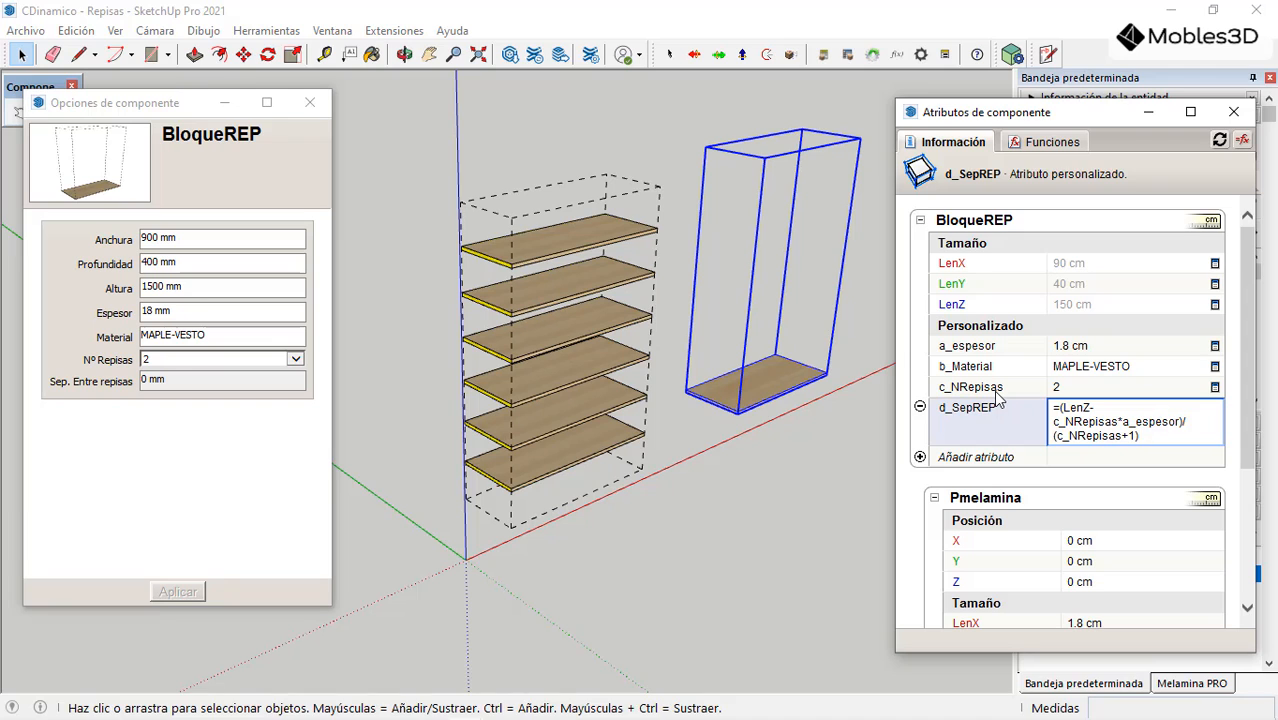
{"action": "key", "text": "Return"}
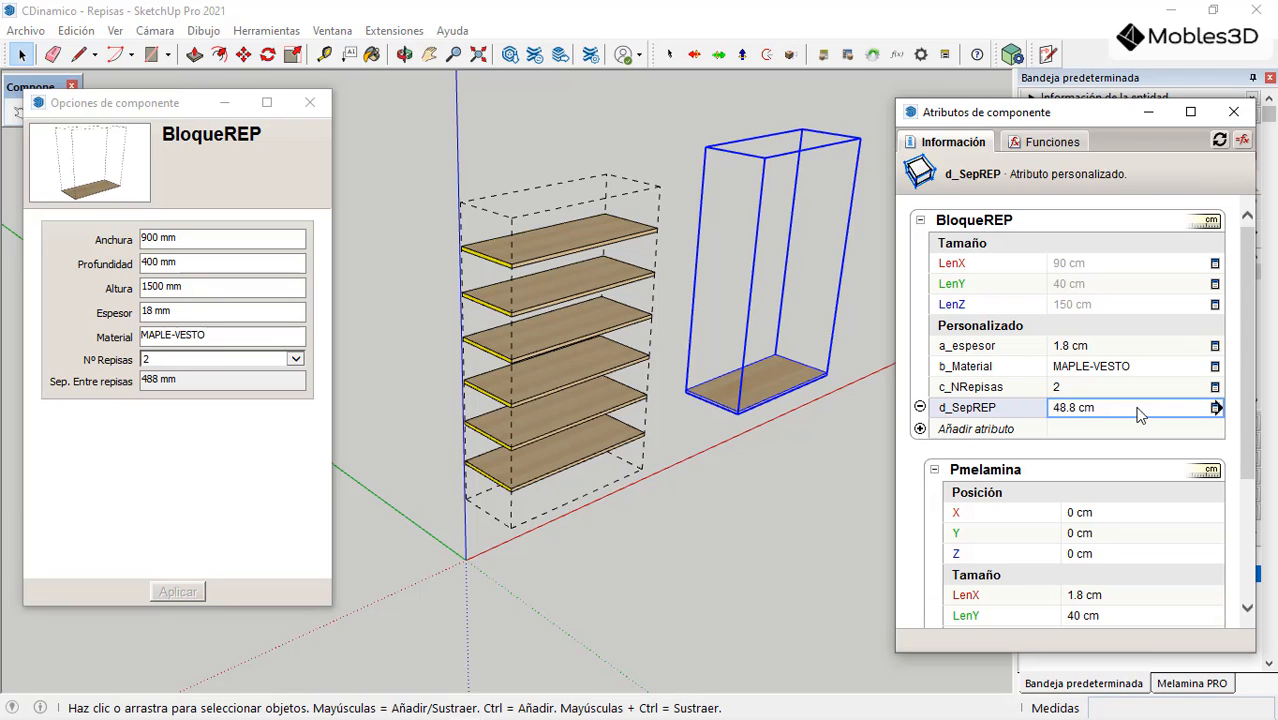
Step: Replace Pmelamina's Z position formula with a reference to BloqueREP's d_SepREP attribute
{"action": "scroll", "coordinate": [420, 310], "scroll_direction": "down", "scroll_amount": 2}
{"action": "scroll", "coordinate": [727, 308], "scroll_direction": "up", "scroll_amount": 3}
{"action": "scroll", "coordinate": [712, 340], "scroll_direction": "down", "scroll_amount": 1}
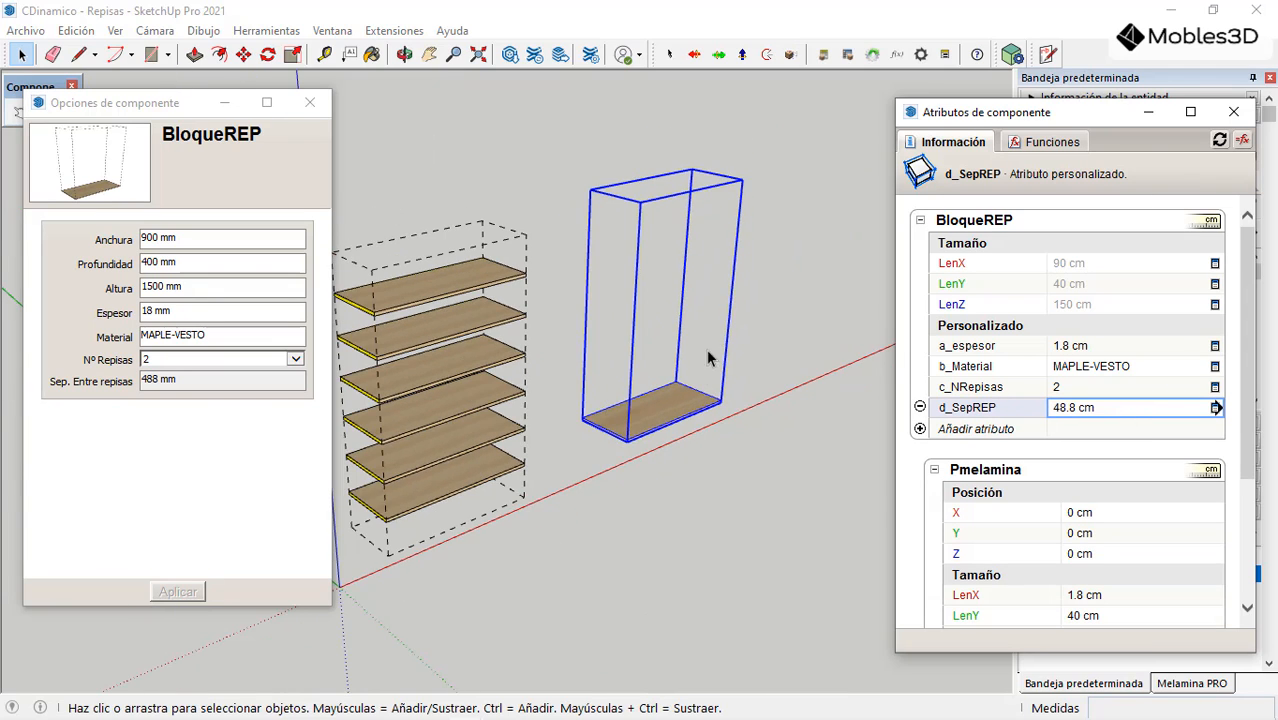
{"action": "scroll", "coordinate": [522, 478], "scroll_direction": "up", "scroll_amount": 1}
{"action": "scroll", "coordinate": [1120, 450], "scroll_direction": "down", "scroll_amount": 2}
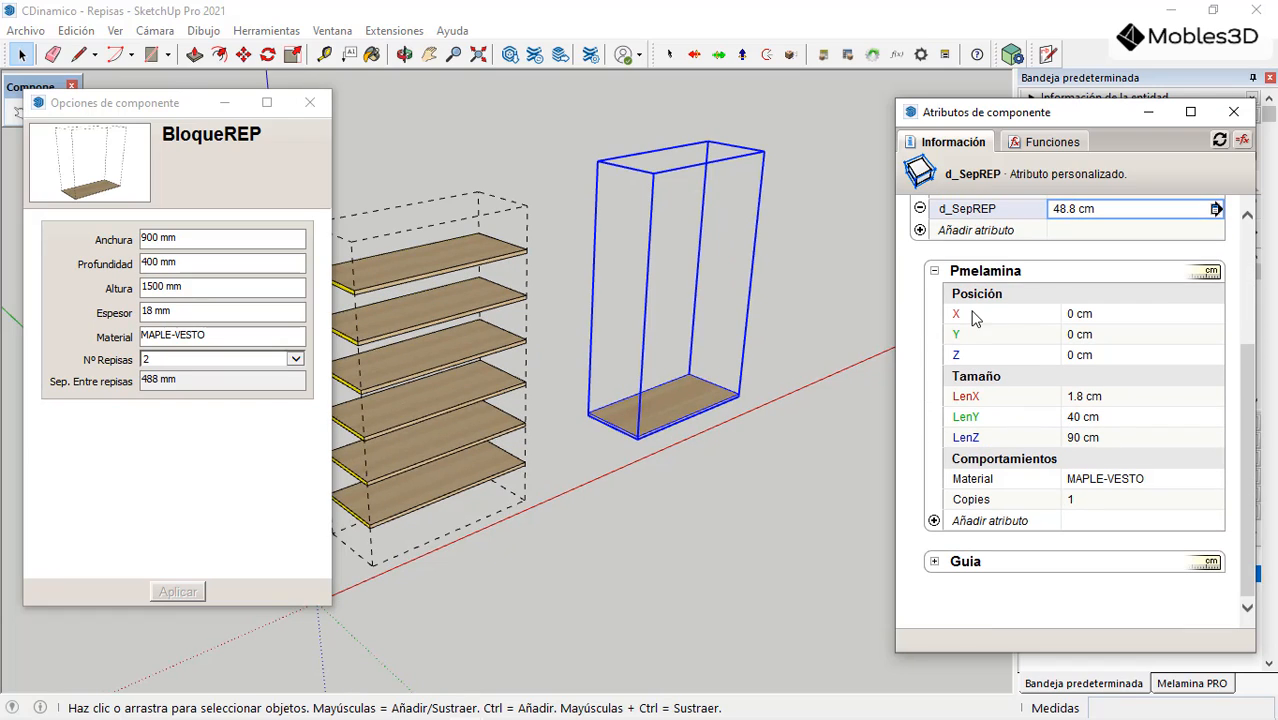
{"action": "left_click", "coordinate": [1110, 358]}
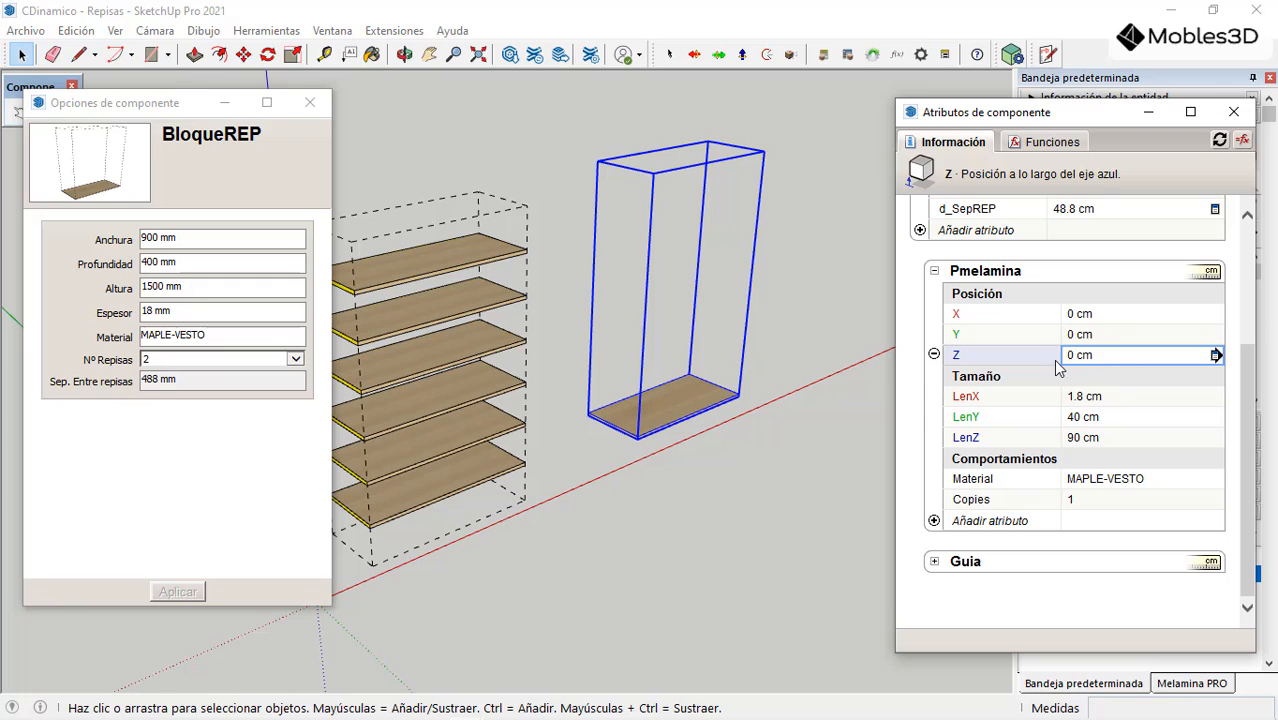
{"action": "scroll", "coordinate": [737, 432], "scroll_direction": "down", "scroll_amount": 1}
{"action": "scroll", "coordinate": [428, 528], "scroll_direction": "up", "scroll_amount": 2}
{"action": "scroll", "coordinate": [560, 506], "scroll_direction": "up", "scroll_amount": 2}
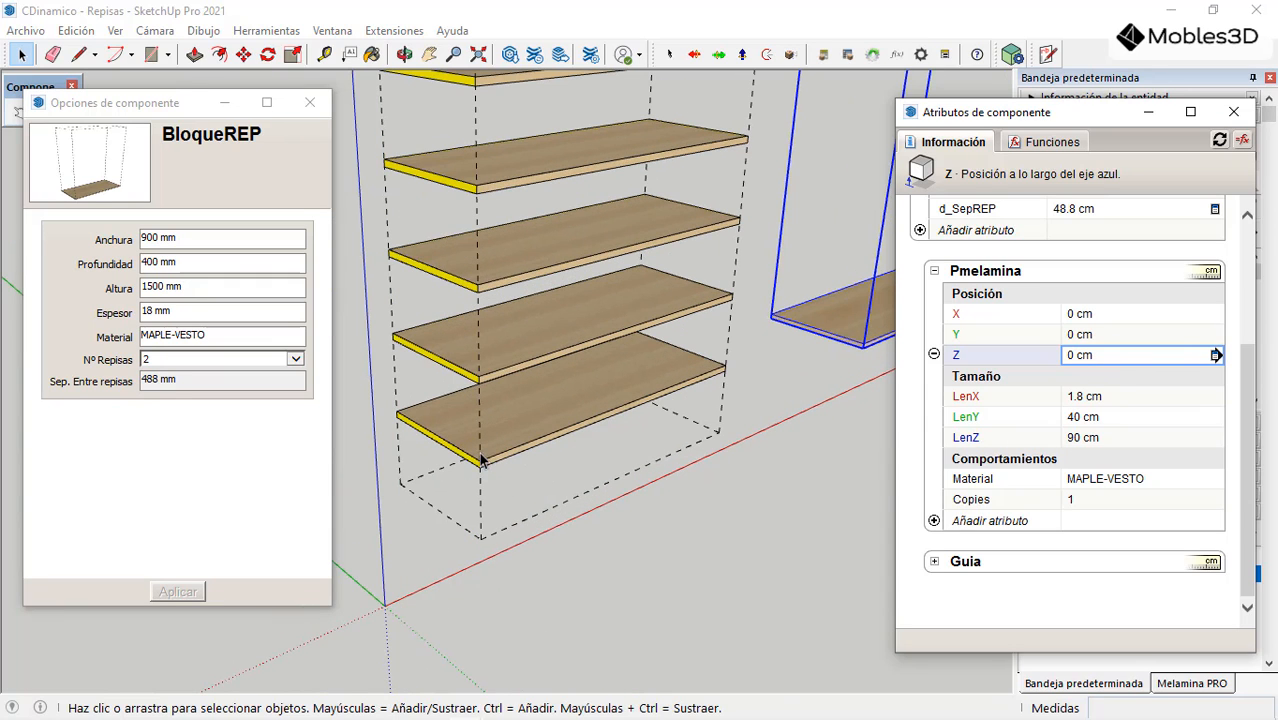
{"action": "left_click", "coordinate": [1100, 355]}
{"action": "type", "text": "=0"}
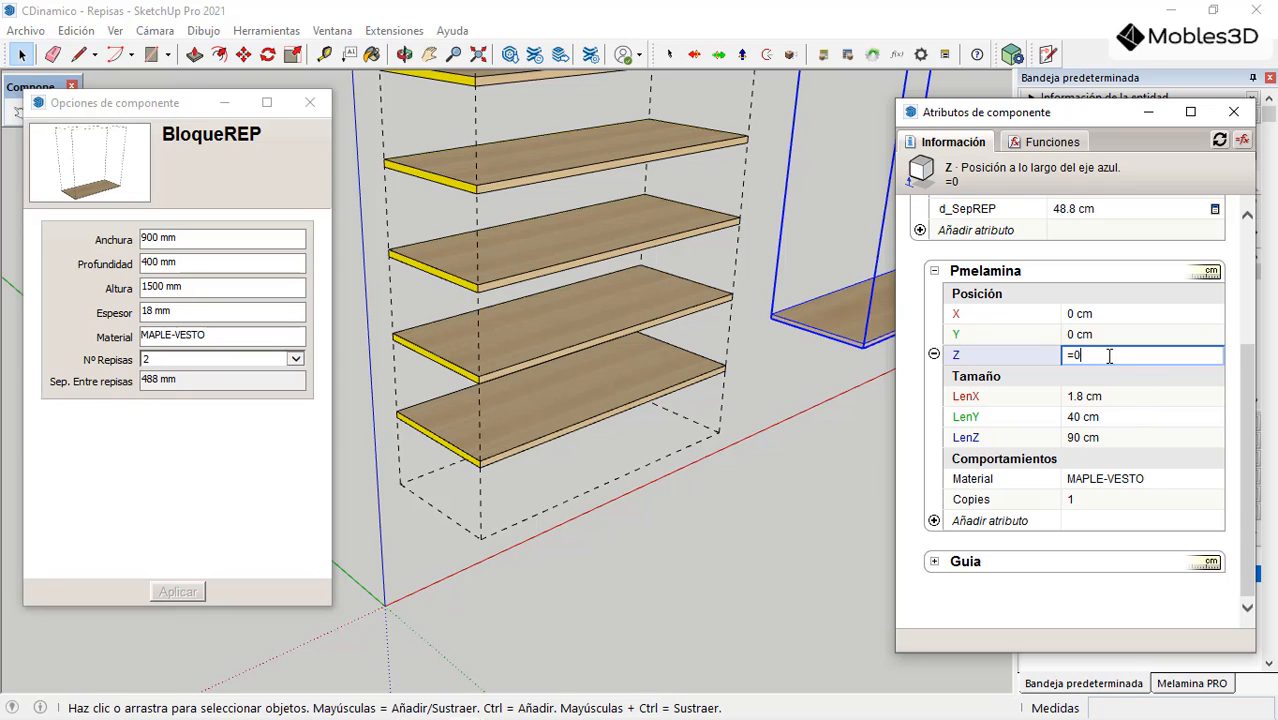
{"action": "double_click", "coordinate": [1074, 356]}
{"action": "scroll", "coordinate": [1072, 362], "scroll_direction": "up", "scroll_amount": 3}
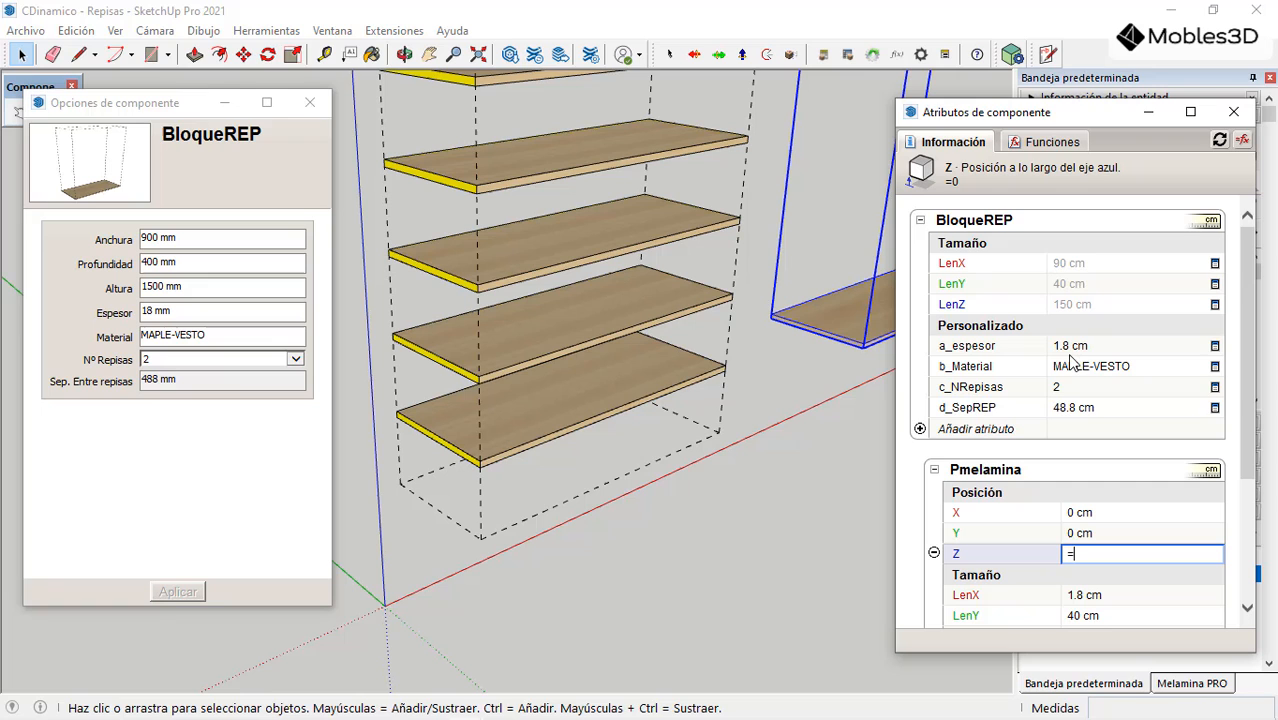
{"action": "left_click", "coordinate": [967, 408]}
{"action": "key", "text": "Return"}
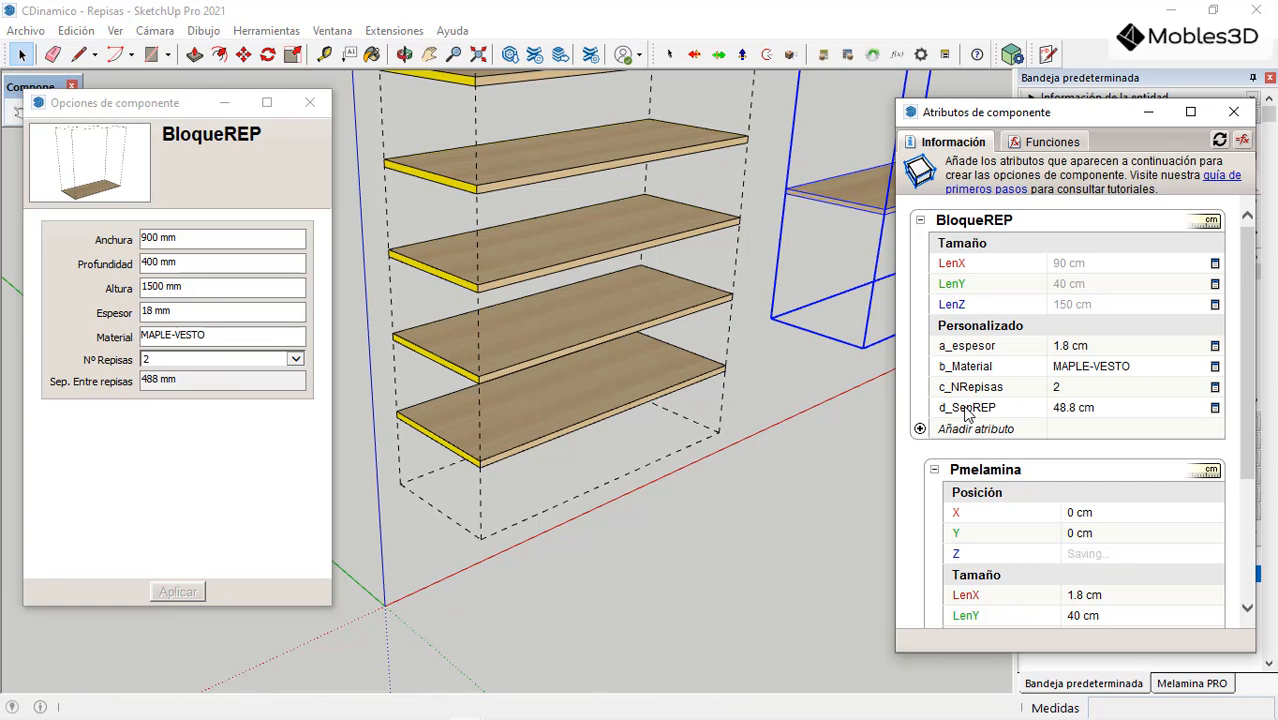
Step: Measure the vertical distance from the board's lower front corner to the base corner of BloqueREP
{"action": "scroll", "coordinate": [736, 302], "scroll_direction": "down", "scroll_amount": 5}
{"action": "scroll", "coordinate": [600, 380], "scroll_direction": "up", "scroll_amount": 5}
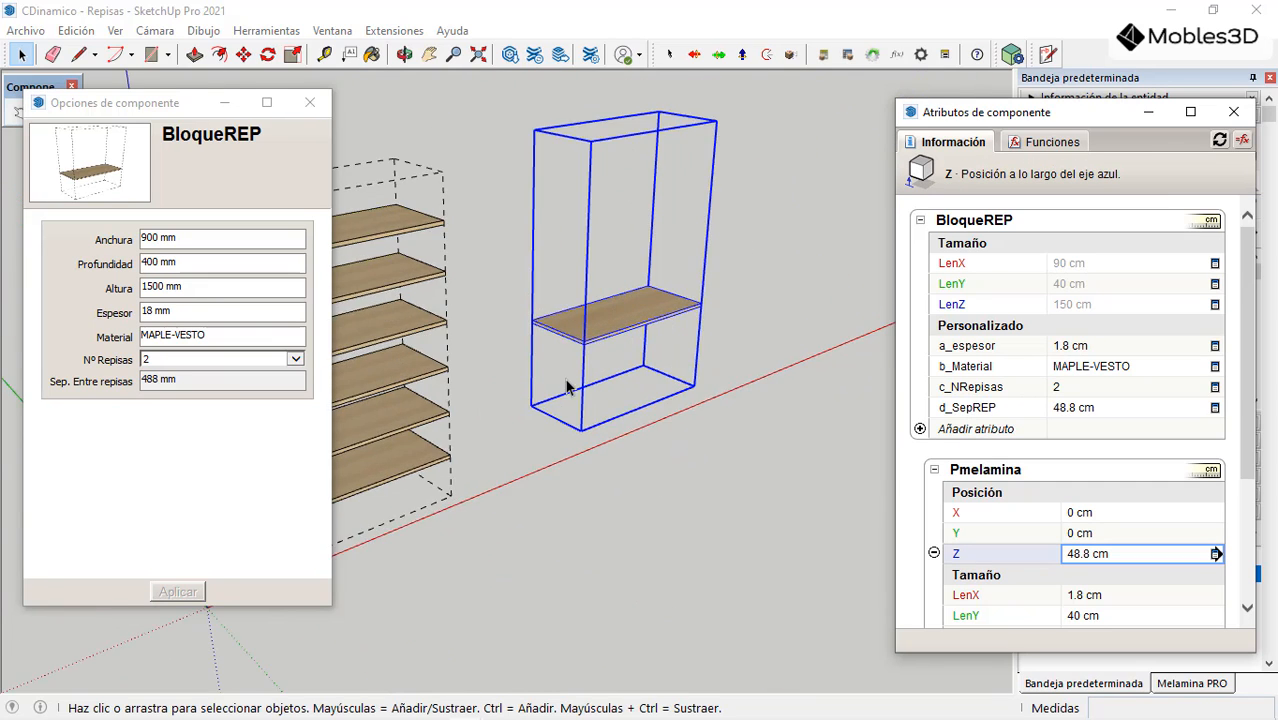
{"action": "left_click", "coordinate": [324, 55]}
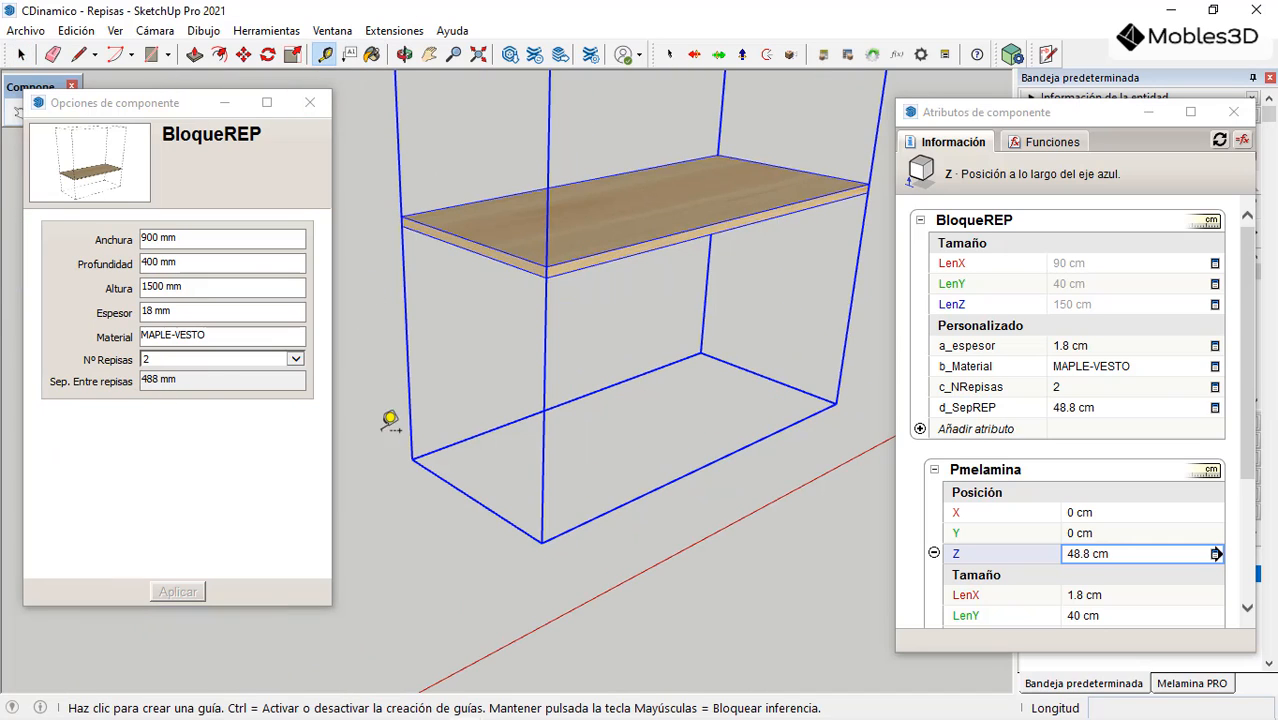
{"action": "left_click", "coordinate": [547, 275]}
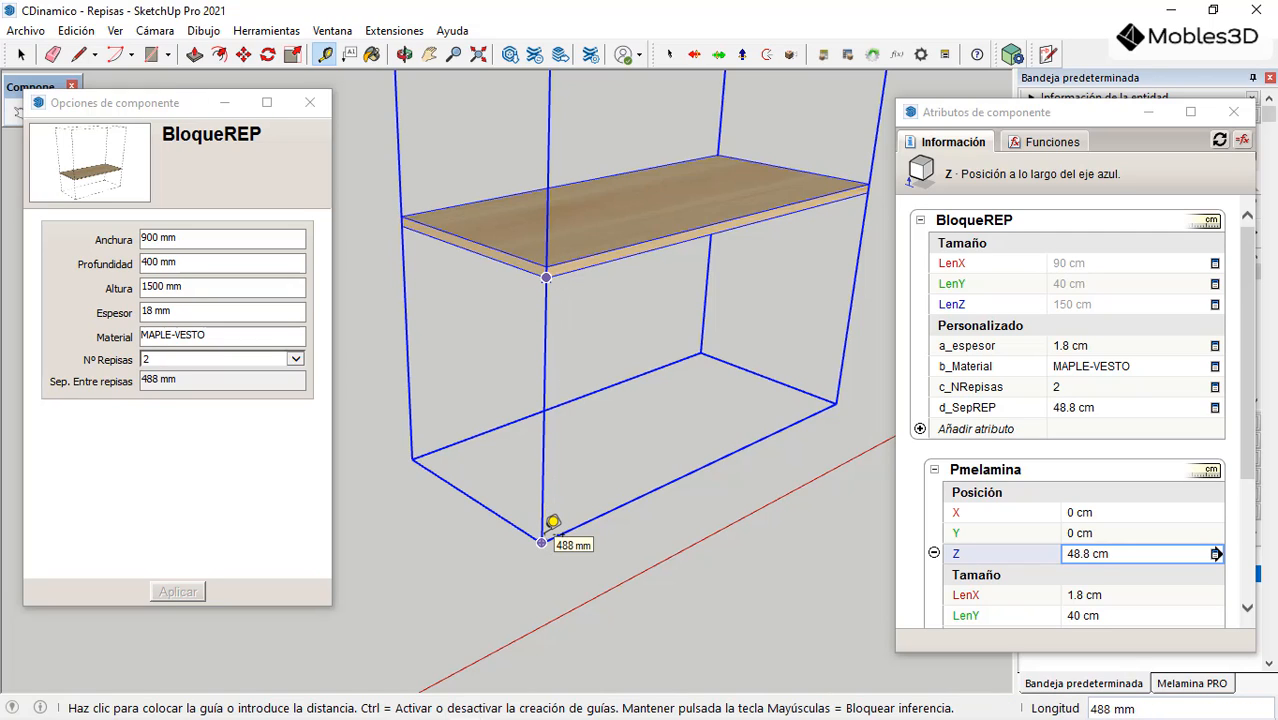
{"action": "left_click", "coordinate": [20, 55]}
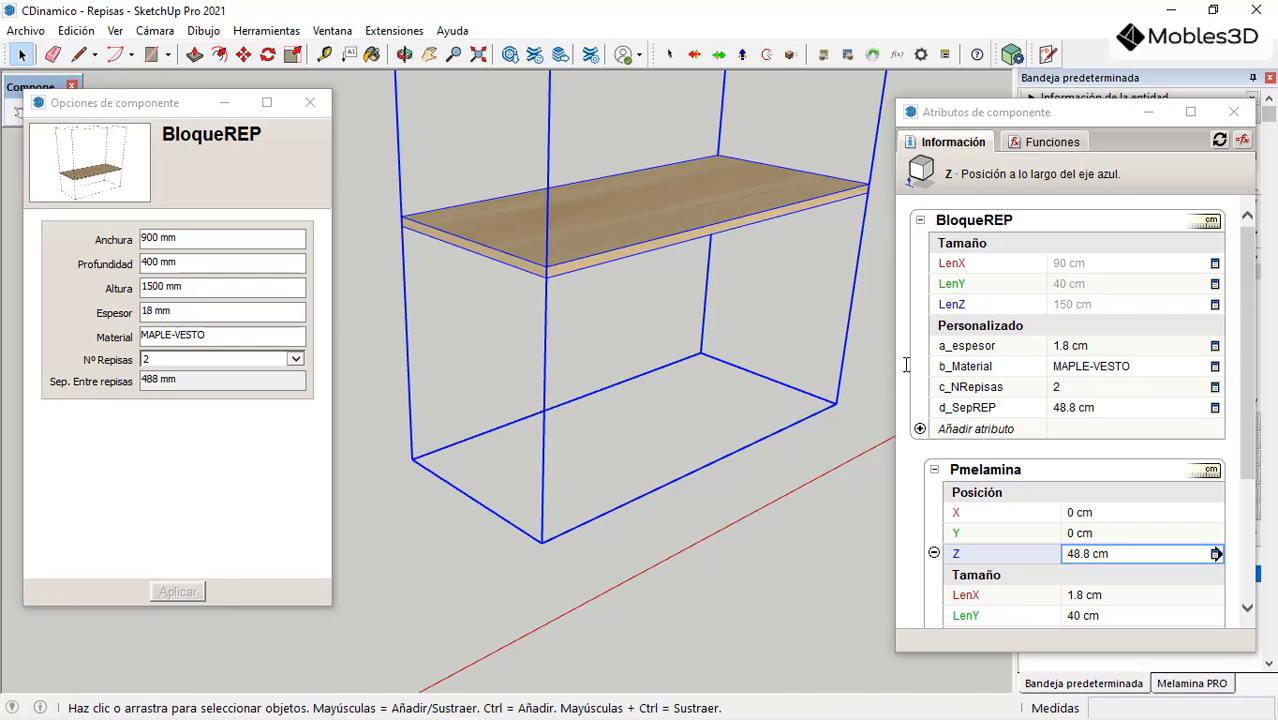
{"action": "scroll", "coordinate": [1007, 420], "scroll_direction": "down", "scroll_amount": 3}
{"action": "scroll", "coordinate": [662, 442], "scroll_direction": "down", "scroll_amount": 5}
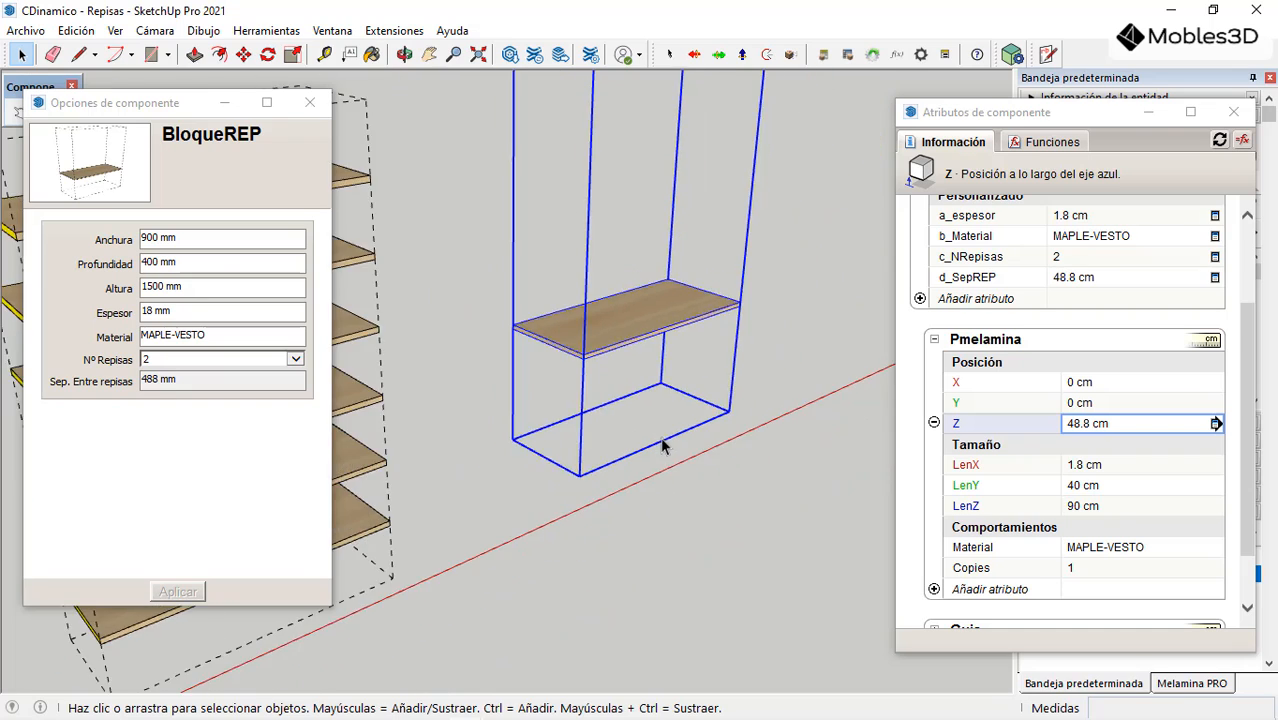
Step: Set Pmelamina's Z position formula to =BloqueREP!d_SepREP+copy*(BloqueREP!d_SepREP)
{"action": "scroll", "coordinate": [705, 440], "scroll_direction": "down", "scroll_amount": 2}
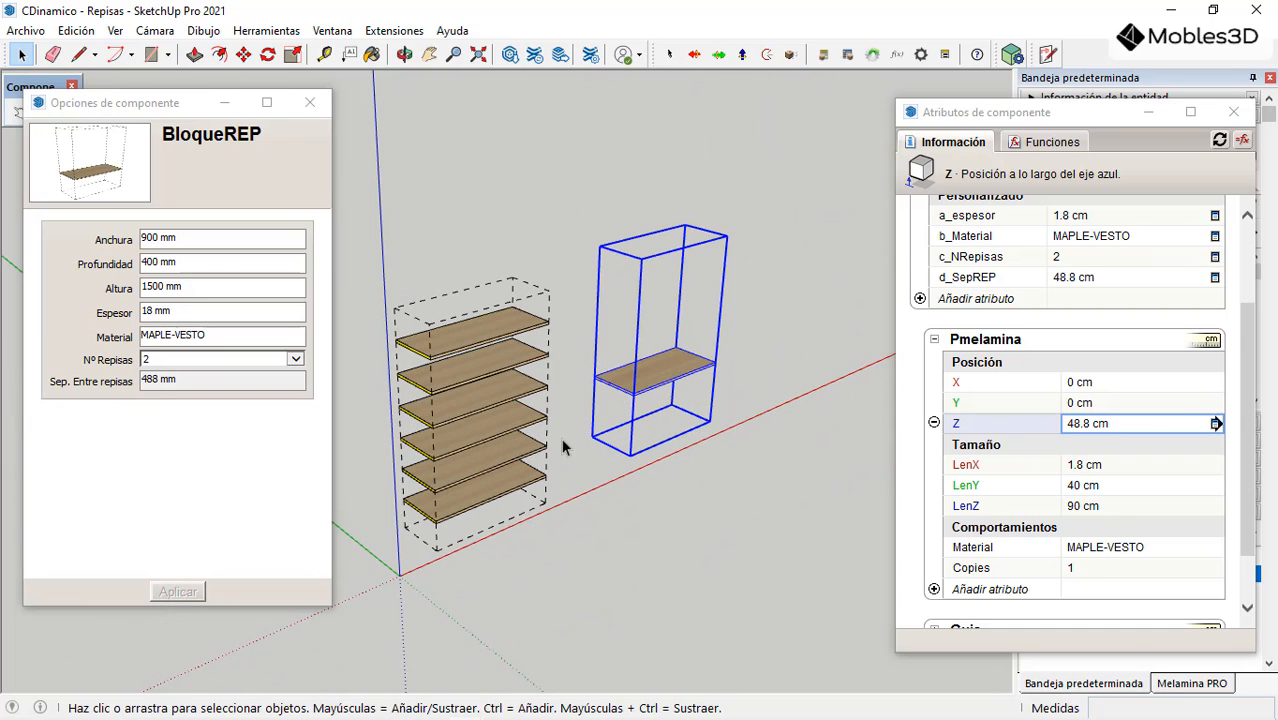
{"action": "type", "text": "=BloqueREP!d_SepREP"}
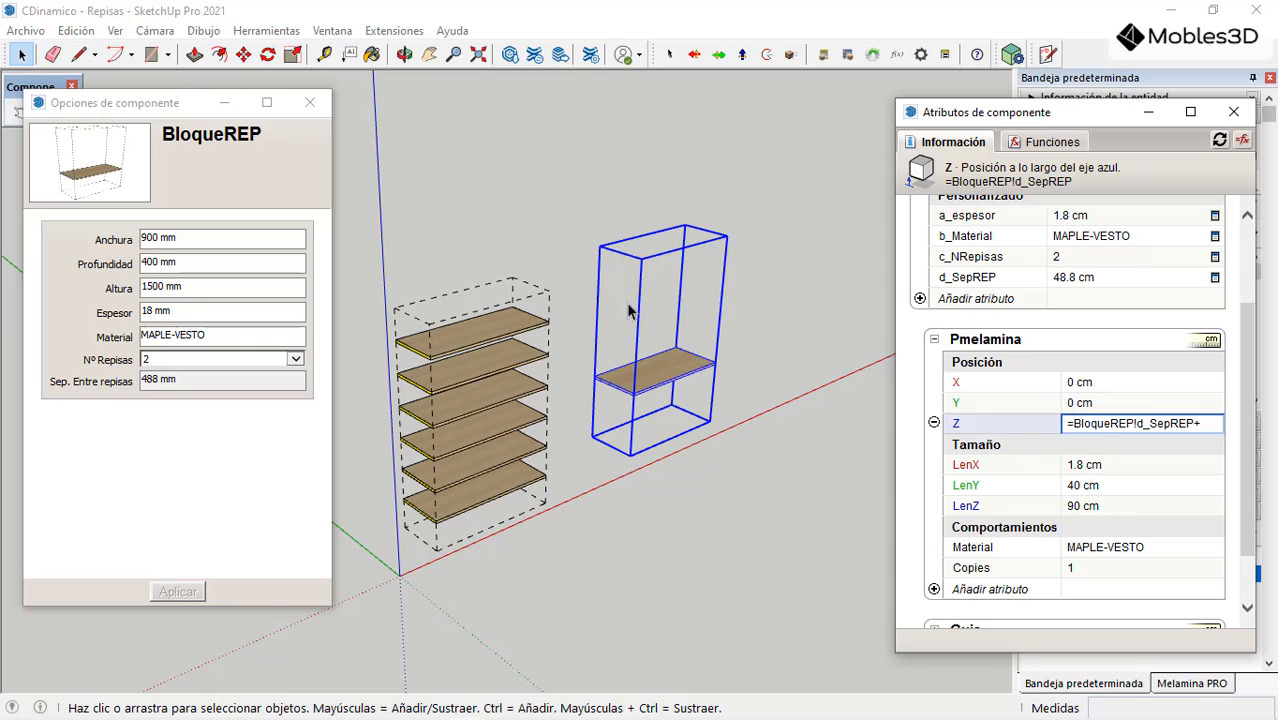
{"action": "scroll", "coordinate": [668, 395], "scroll_direction": "up", "scroll_amount": 4}
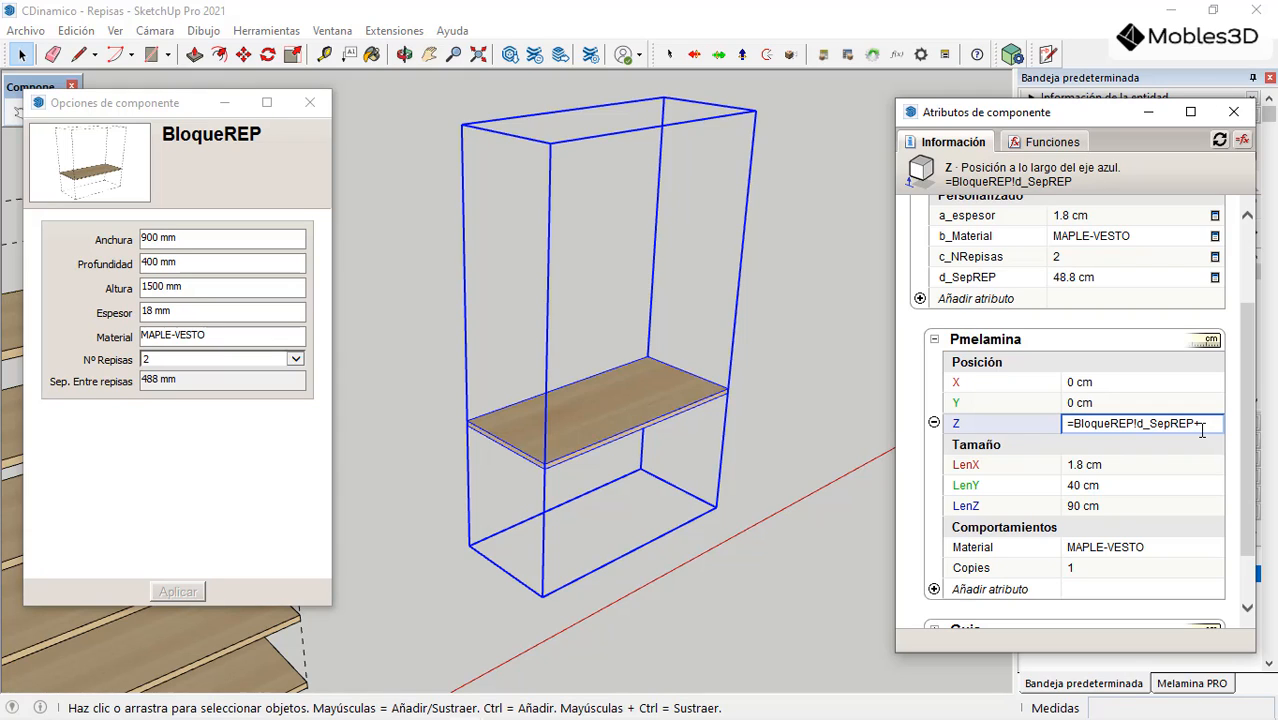
{"action": "type", "text": "COPY"}
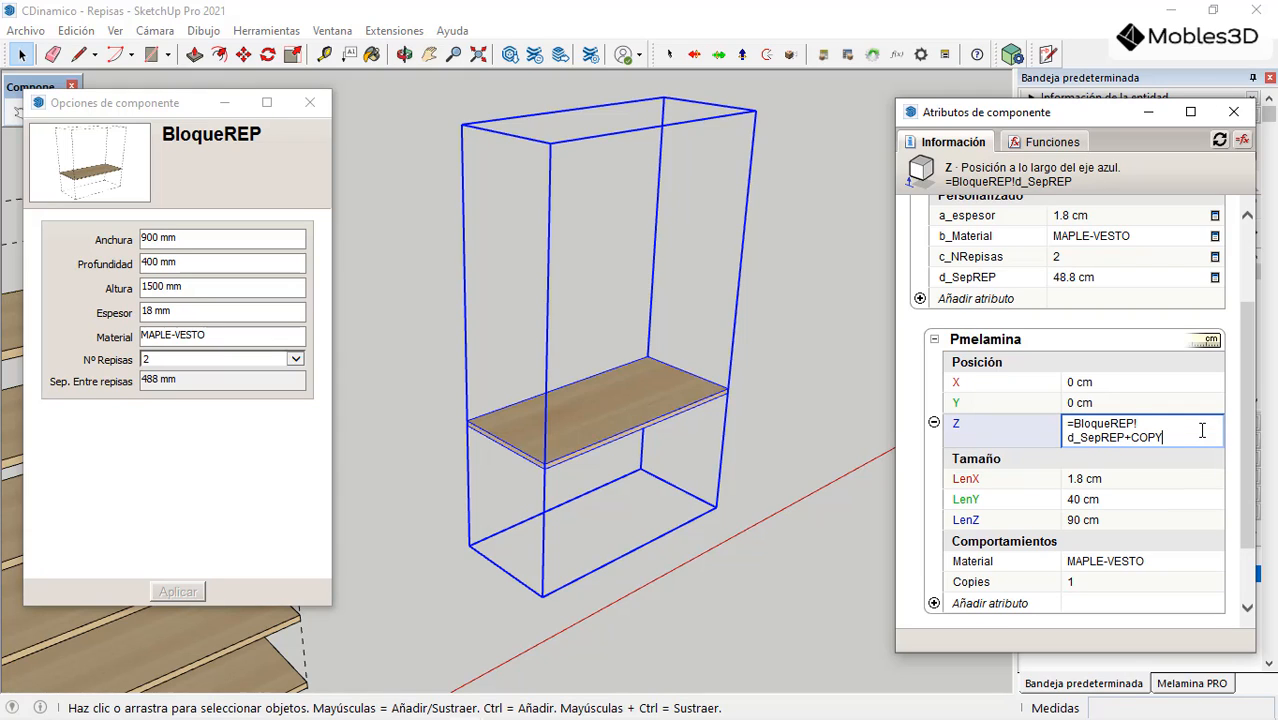
{"action": "key", "text": "BackSpace"}
{"action": "key", "text": "BackSpace"}
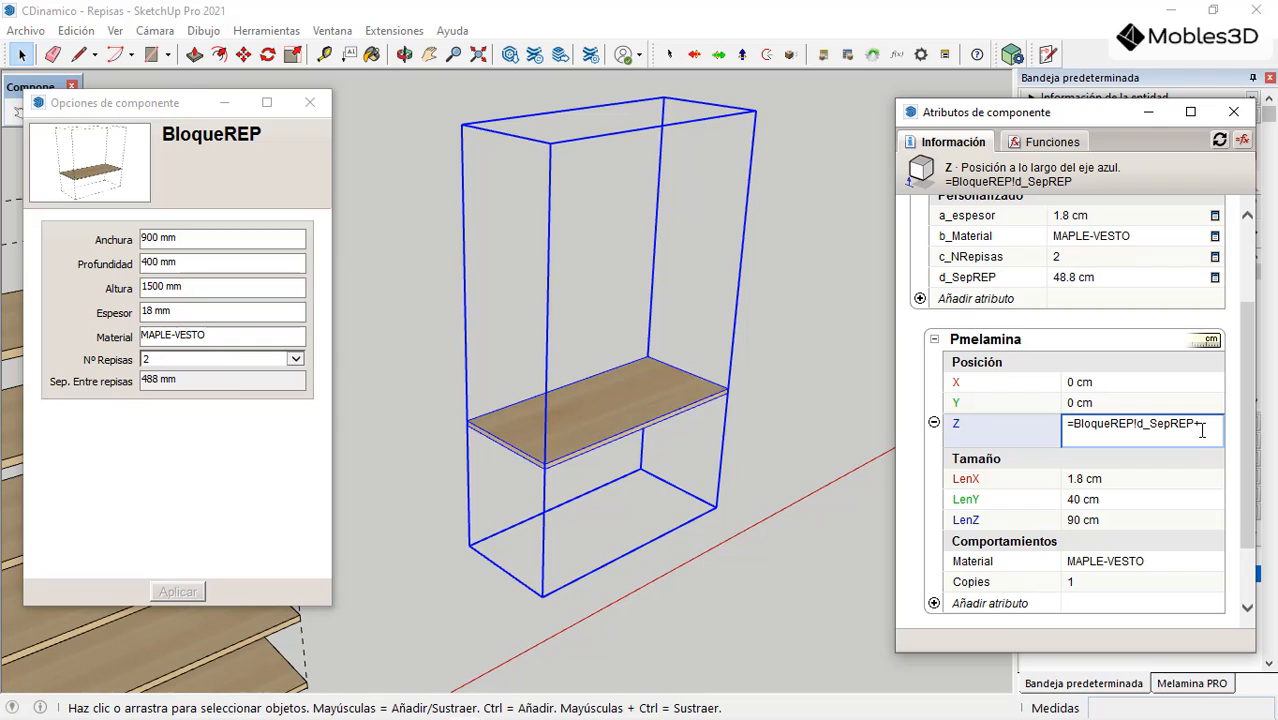
{"action": "type", "text": "y*("}
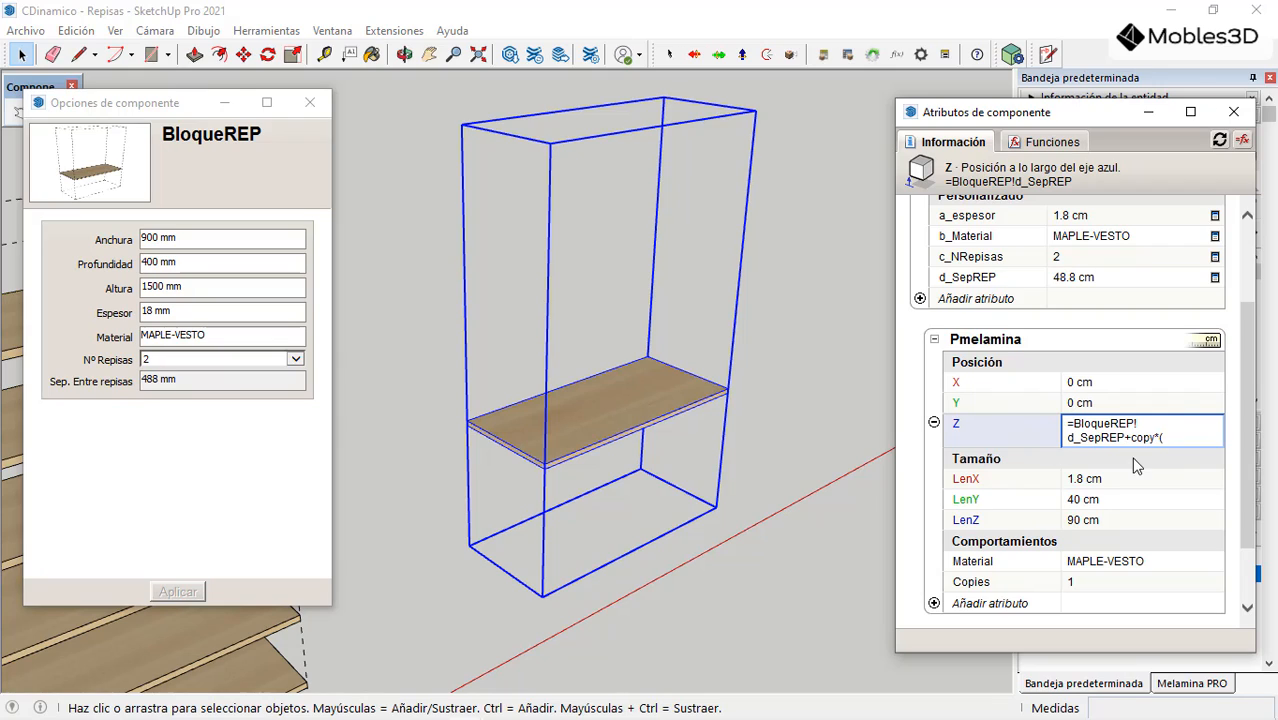
{"action": "left_click", "coordinate": [1001, 279]}
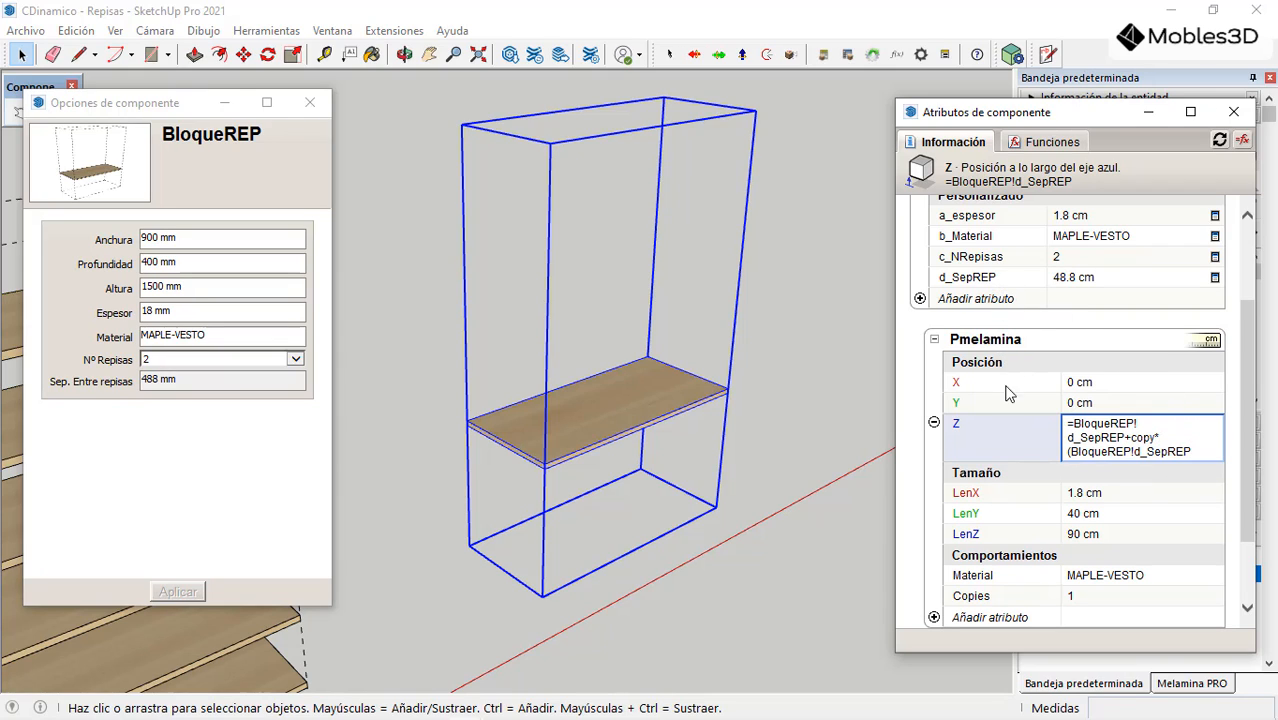
{"action": "type", "text": ")"}
{"action": "key", "text": "Return"}
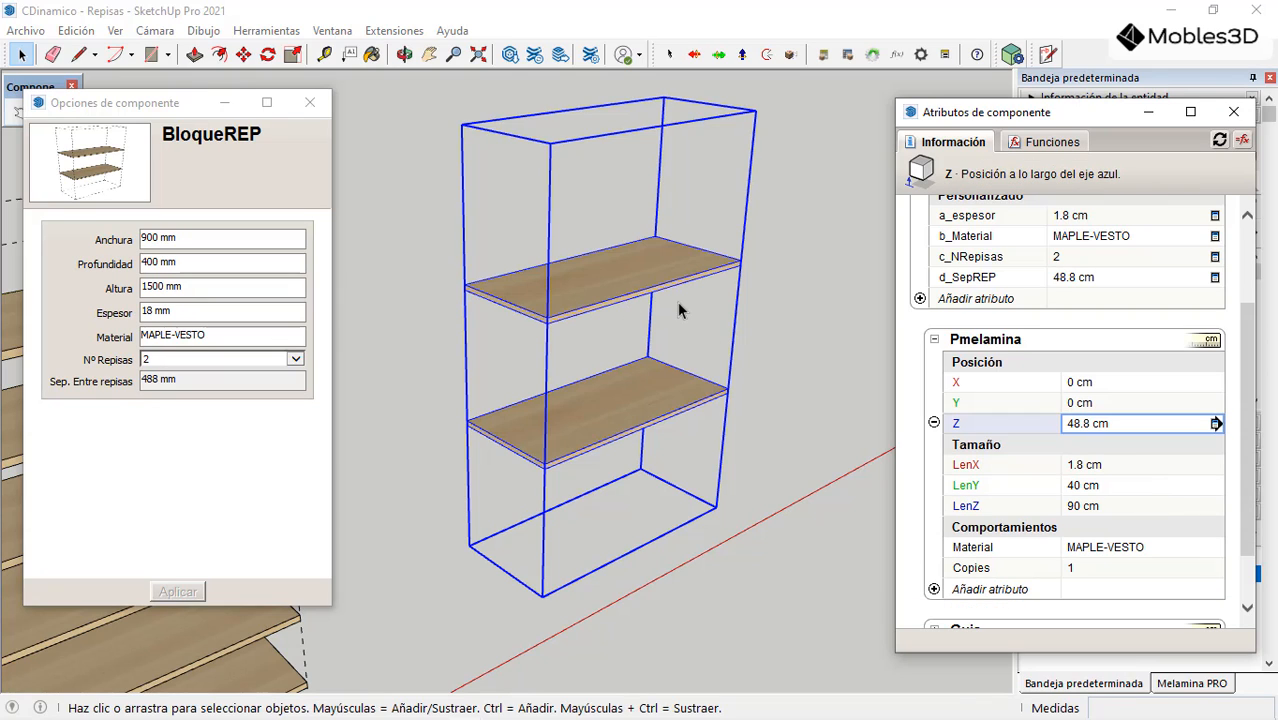
Step: Measure the vertical distance between the lower front corners of the lower and upper shelves
{"action": "scroll", "coordinate": [525, 322], "scroll_direction": "up", "scroll_amount": 2}
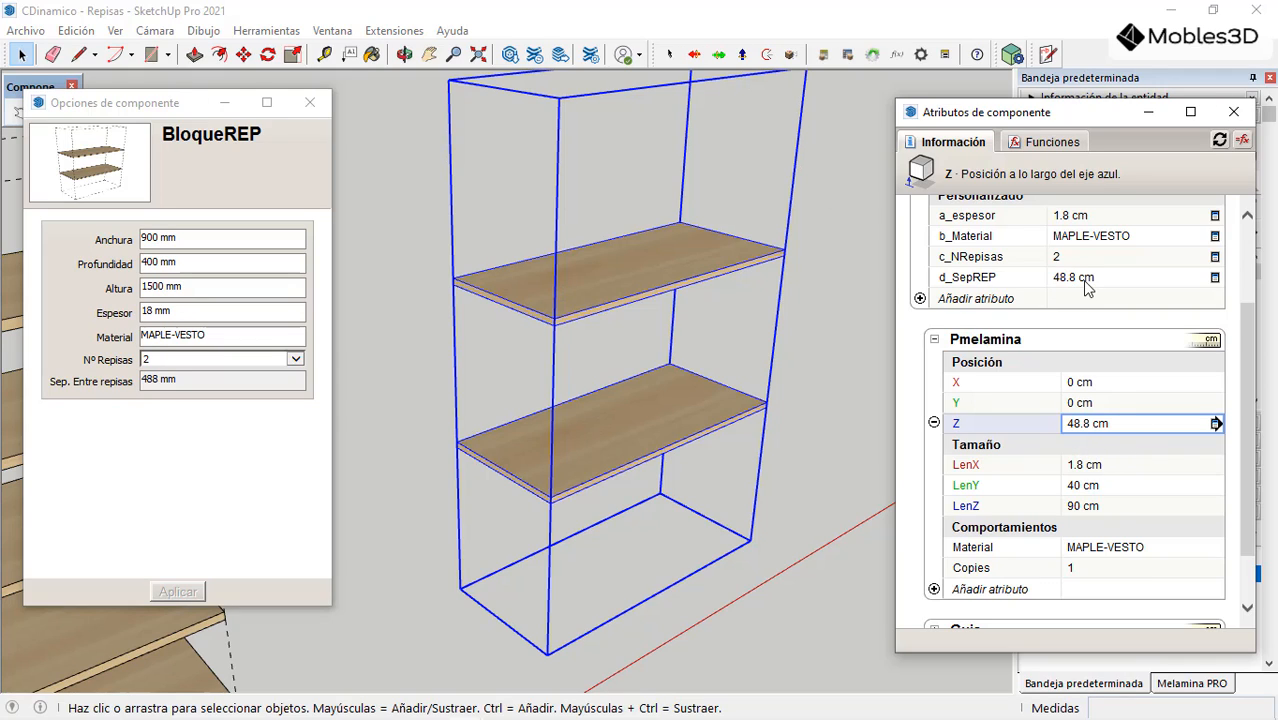
{"action": "left_click", "coordinate": [324, 54]}
{"action": "scroll", "coordinate": [566, 400], "scroll_direction": "up", "scroll_amount": 5}
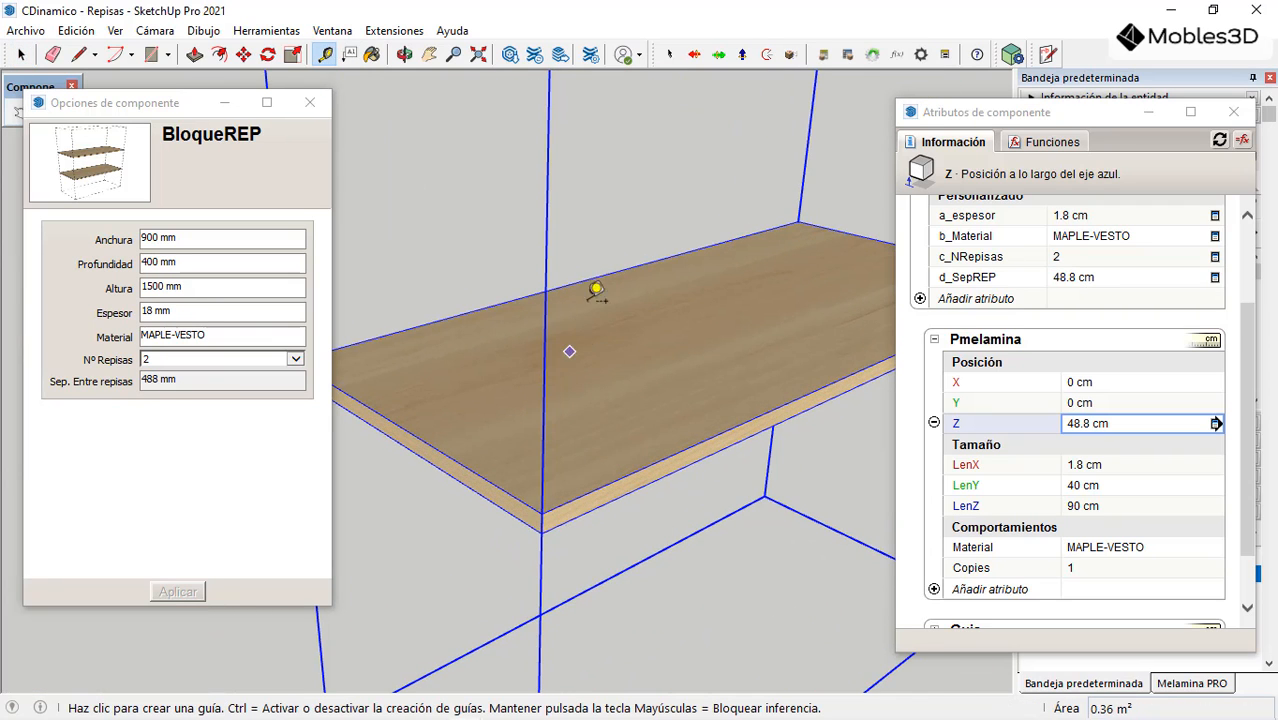
{"action": "scroll", "coordinate": [556, 462], "scroll_direction": "up", "scroll_amount": 2}
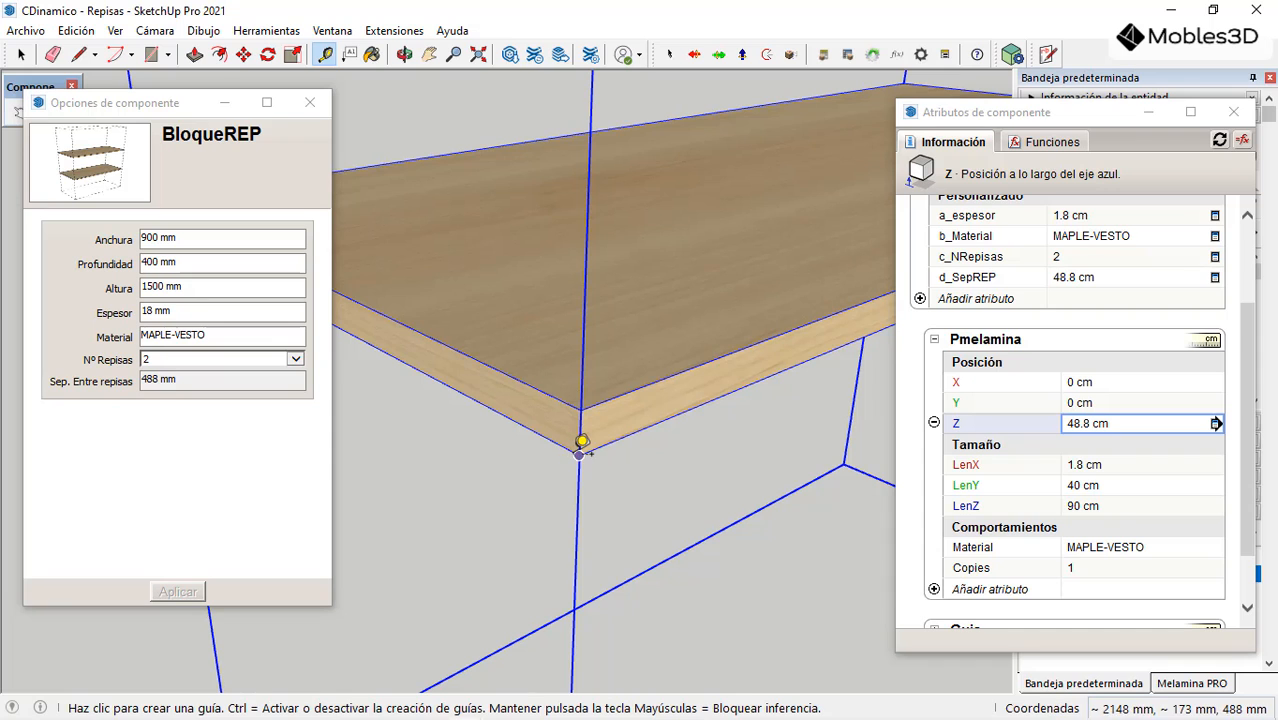
{"action": "left_click", "coordinate": [580, 452]}
{"action": "scroll", "coordinate": [532, 505], "scroll_direction": "down", "scroll_amount": 4}
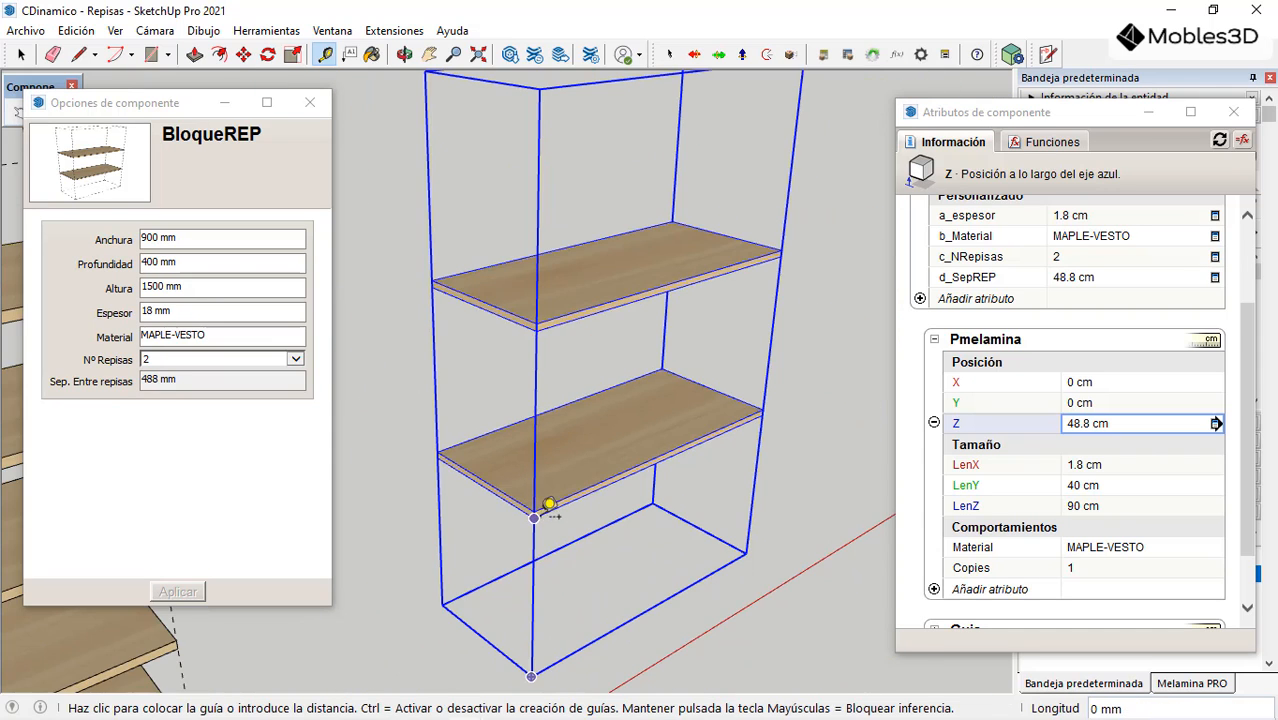
{"action": "scroll", "coordinate": [548, 327], "scroll_direction": "up", "scroll_amount": 3}
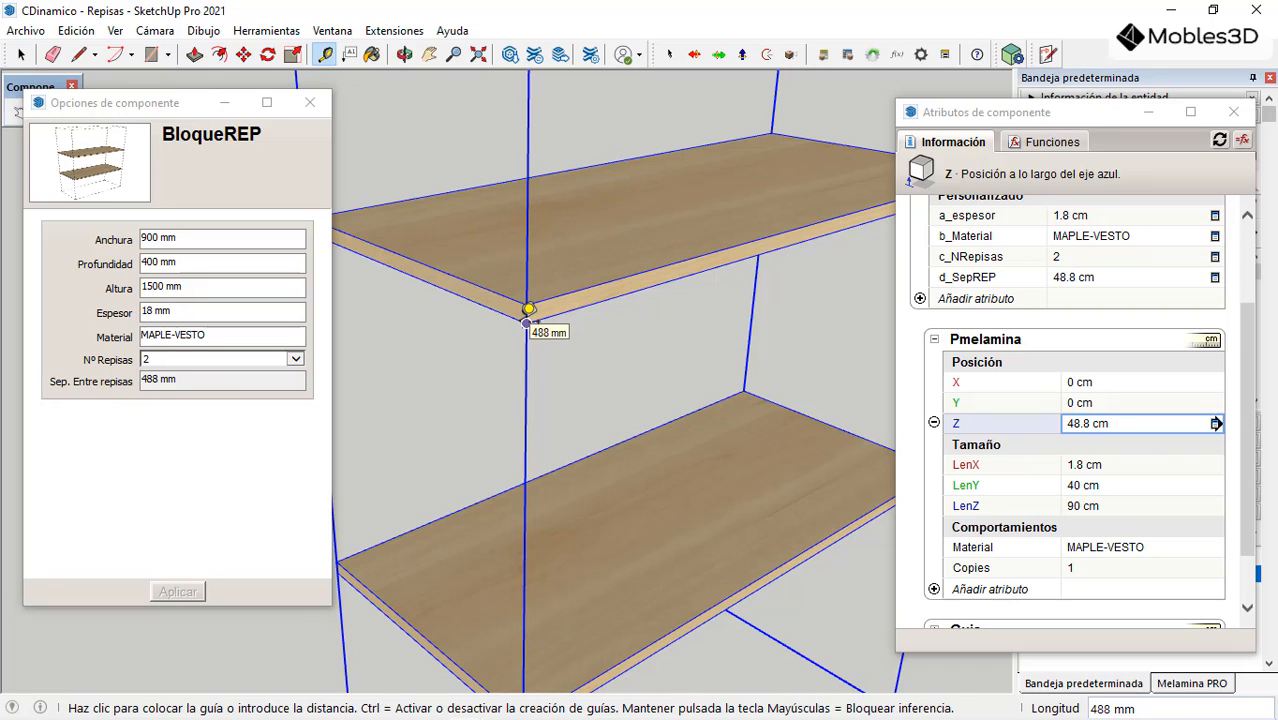
{"action": "key", "text": "space"}
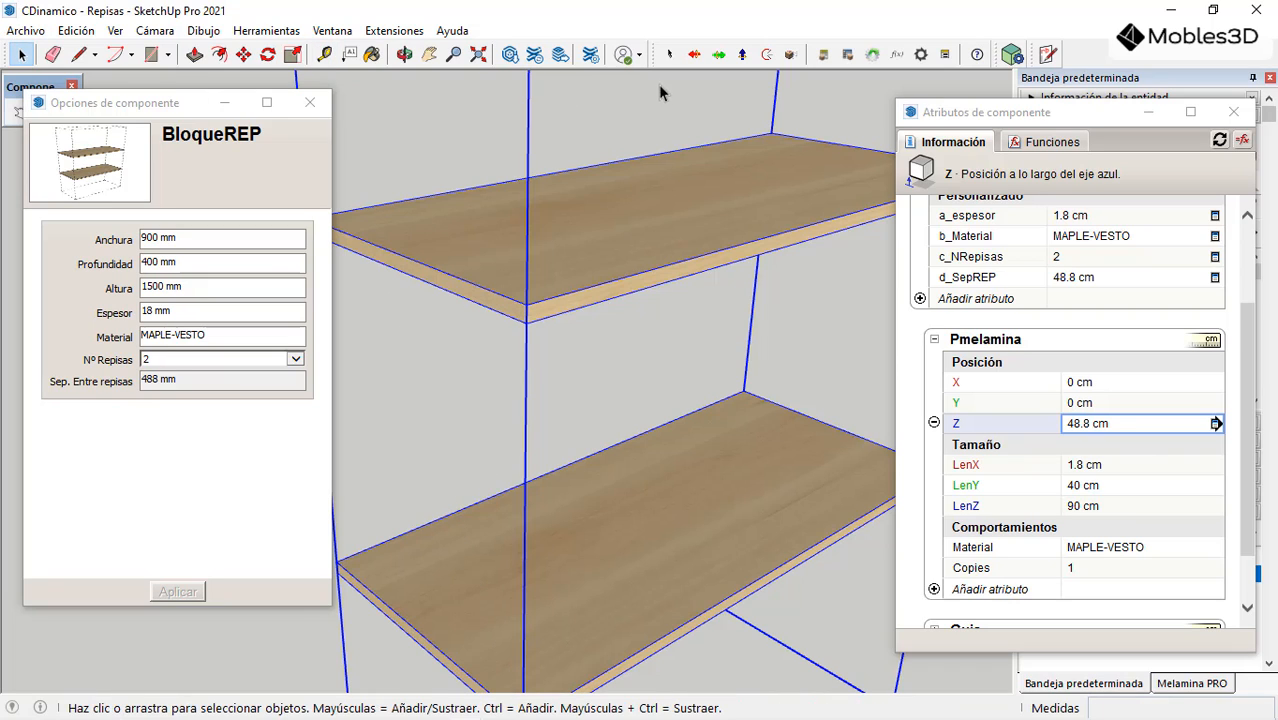
Step: Measure the clear gap from the lower shelf's upper front corner to the underside of the upper shelf
{"action": "left_click", "coordinate": [324, 54]}
{"action": "scroll", "coordinate": [576, 210], "scroll_direction": "down", "scroll_amount": 2}
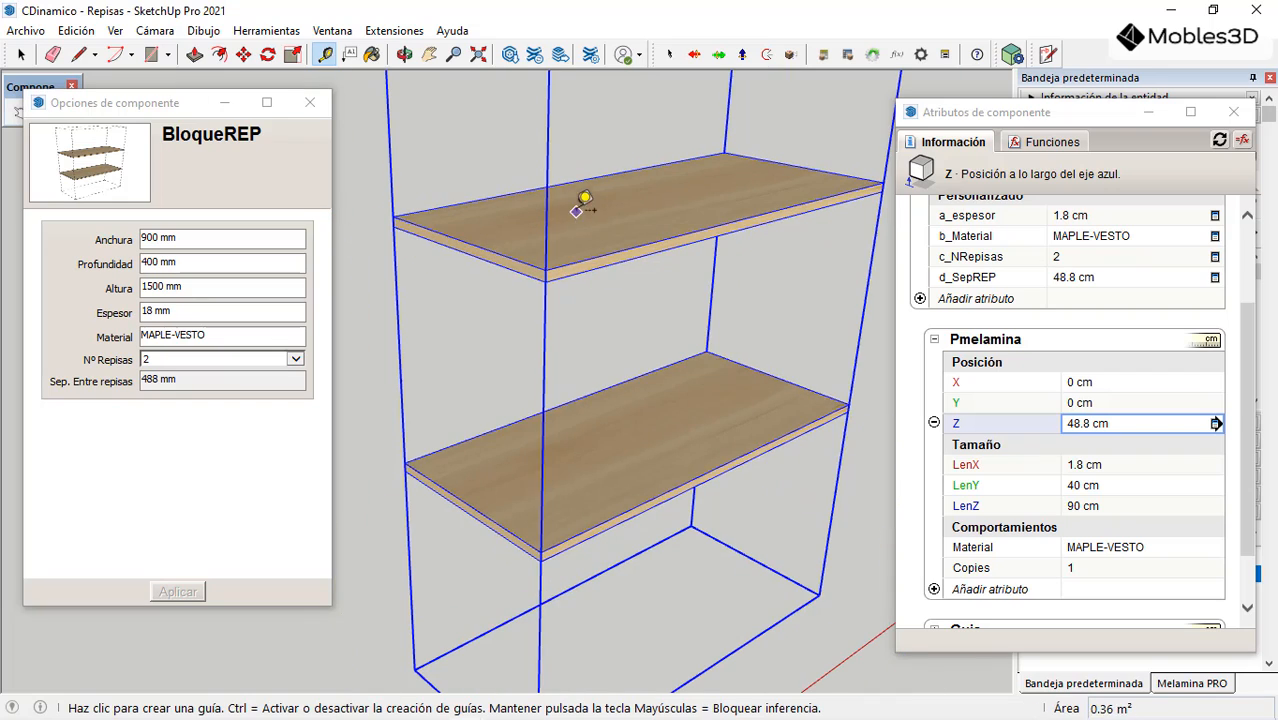
{"action": "left_click", "coordinate": [540, 552]}
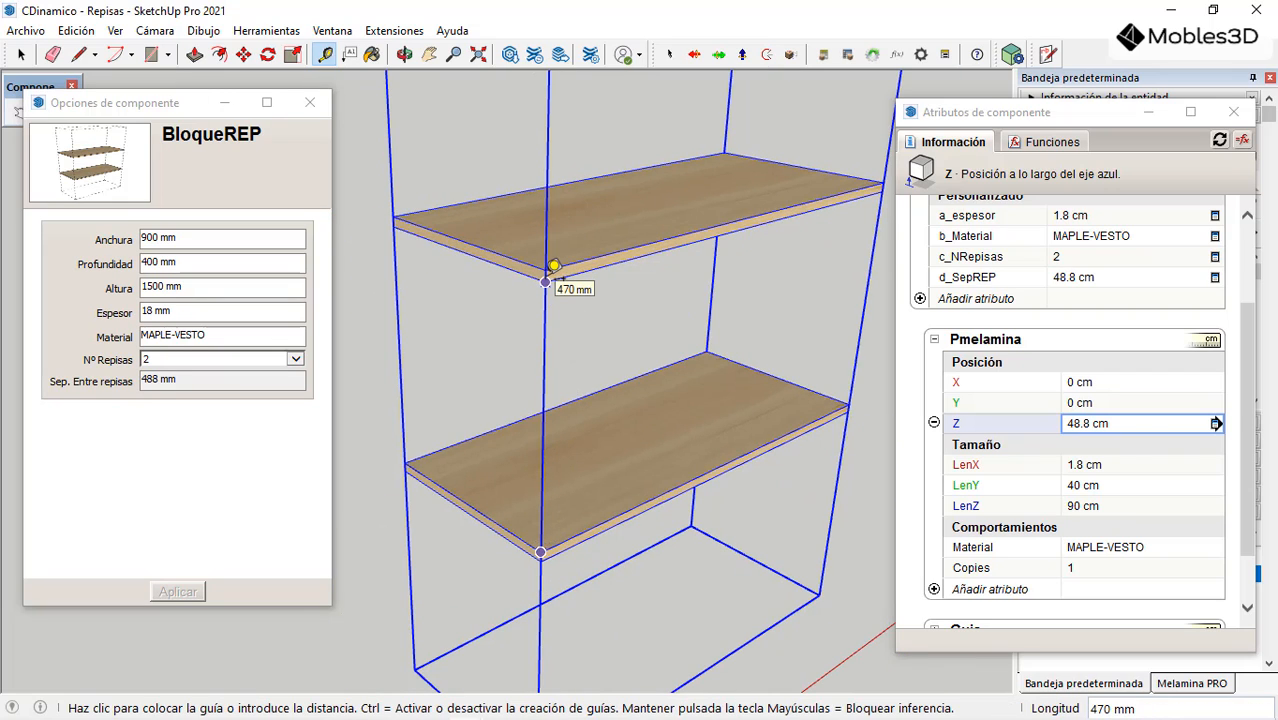
{"action": "left_click", "coordinate": [20, 54]}
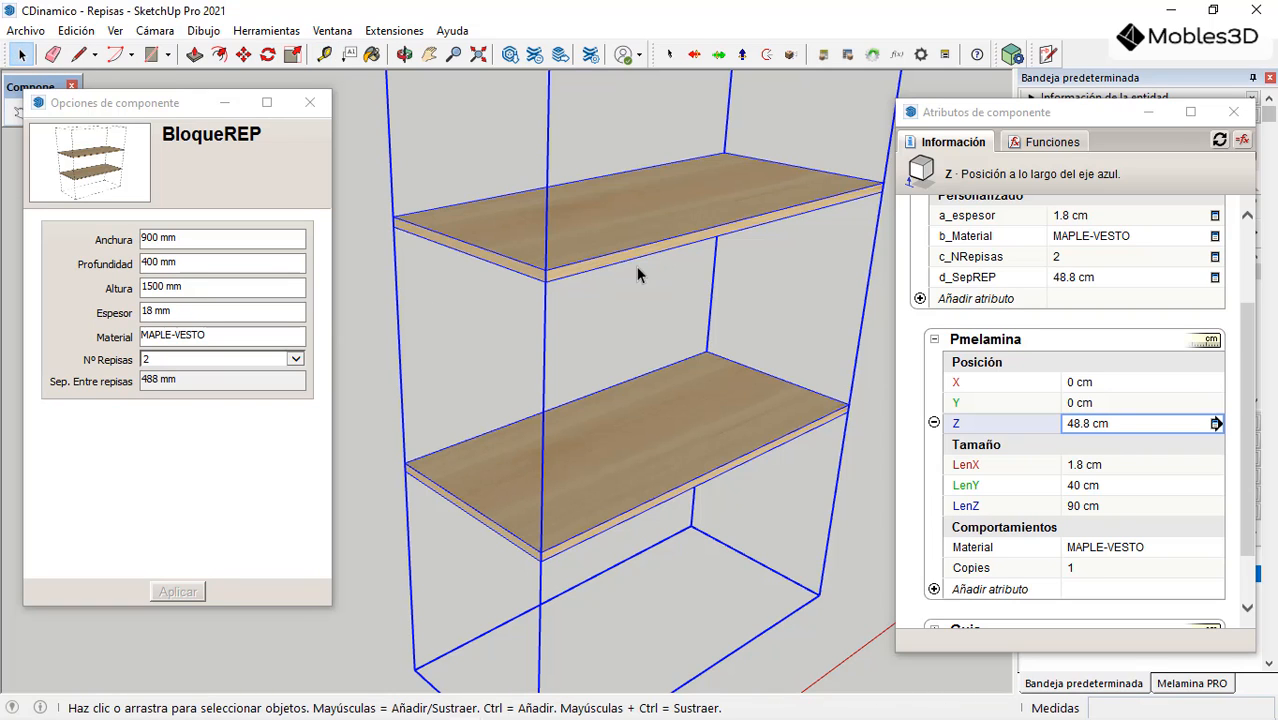
Step: Add Pmelamina's LenX to the copy spacing in its Z formula, giving =BloqueREP!d_SepREP+copy*(BloqueREP!d_SepREP+LenX)
{"action": "scroll", "coordinate": [595, 292], "scroll_direction": "up", "scroll_amount": 3}
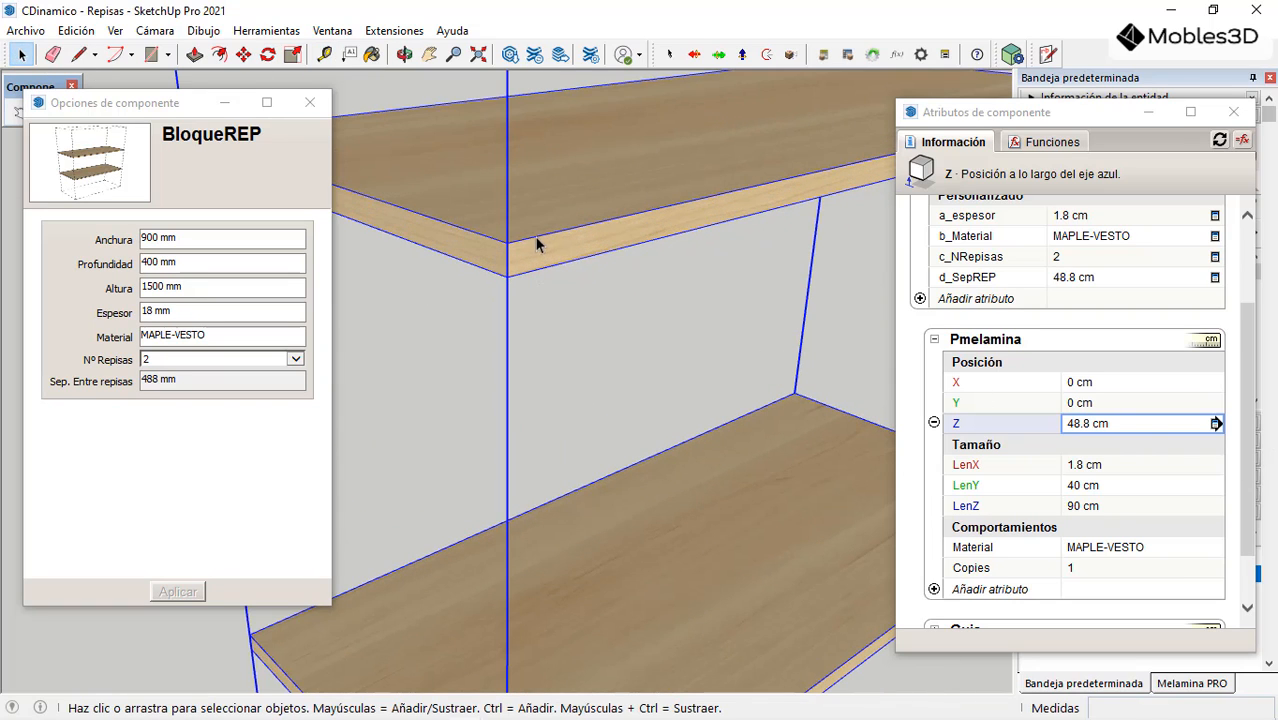
{"action": "left_click", "coordinate": [1141, 424]}
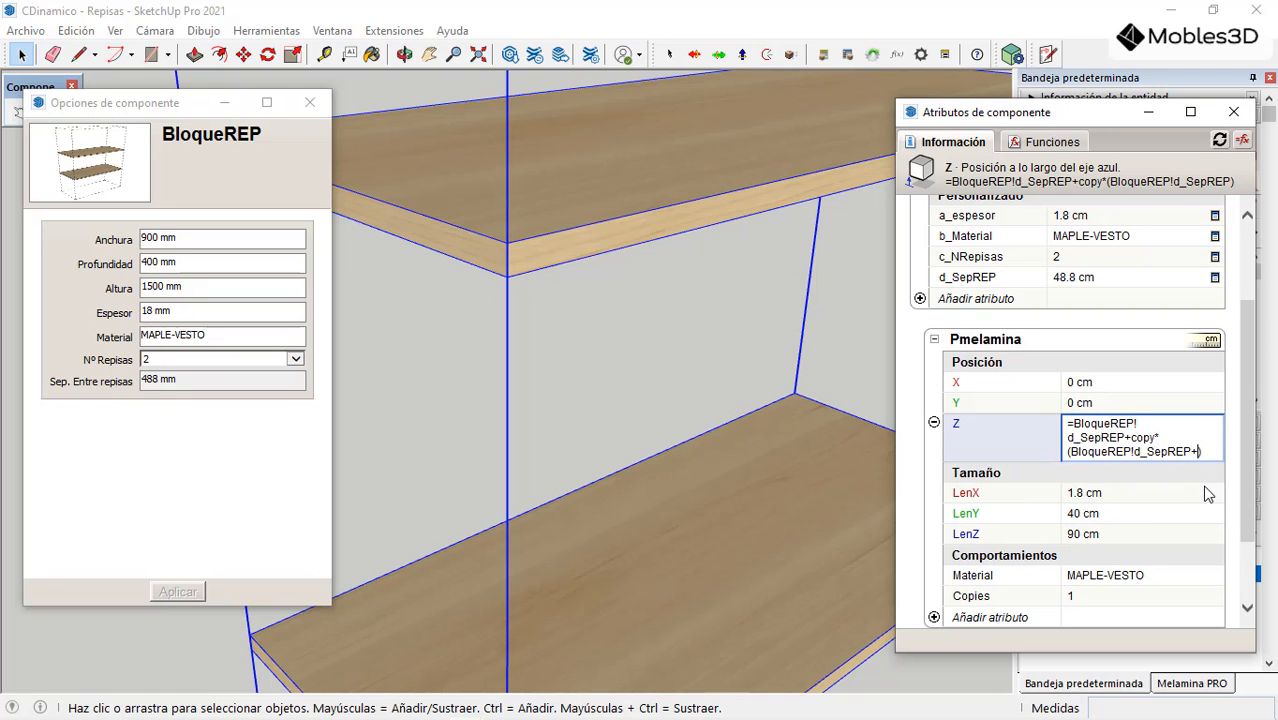
{"action": "scroll", "coordinate": [1207, 494], "scroll_direction": "down", "scroll_amount": 2}
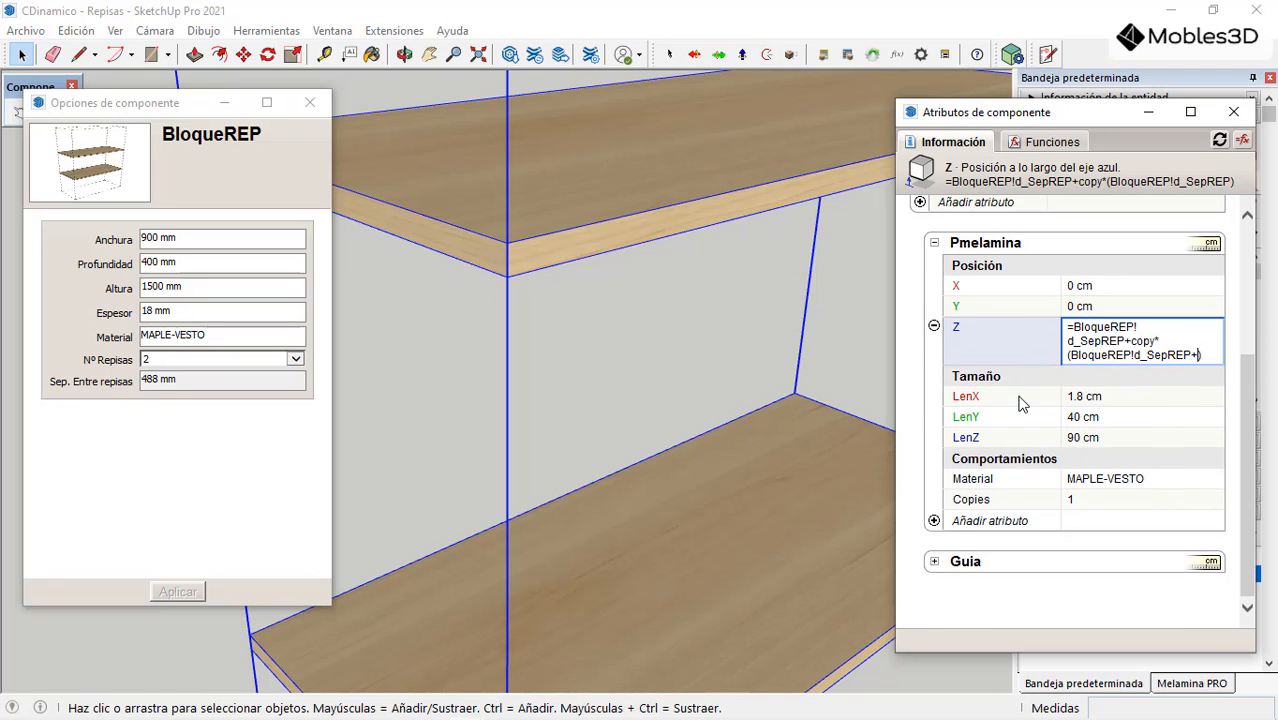
{"action": "left_click", "coordinate": [966, 396]}
{"action": "key", "text": "Return"}
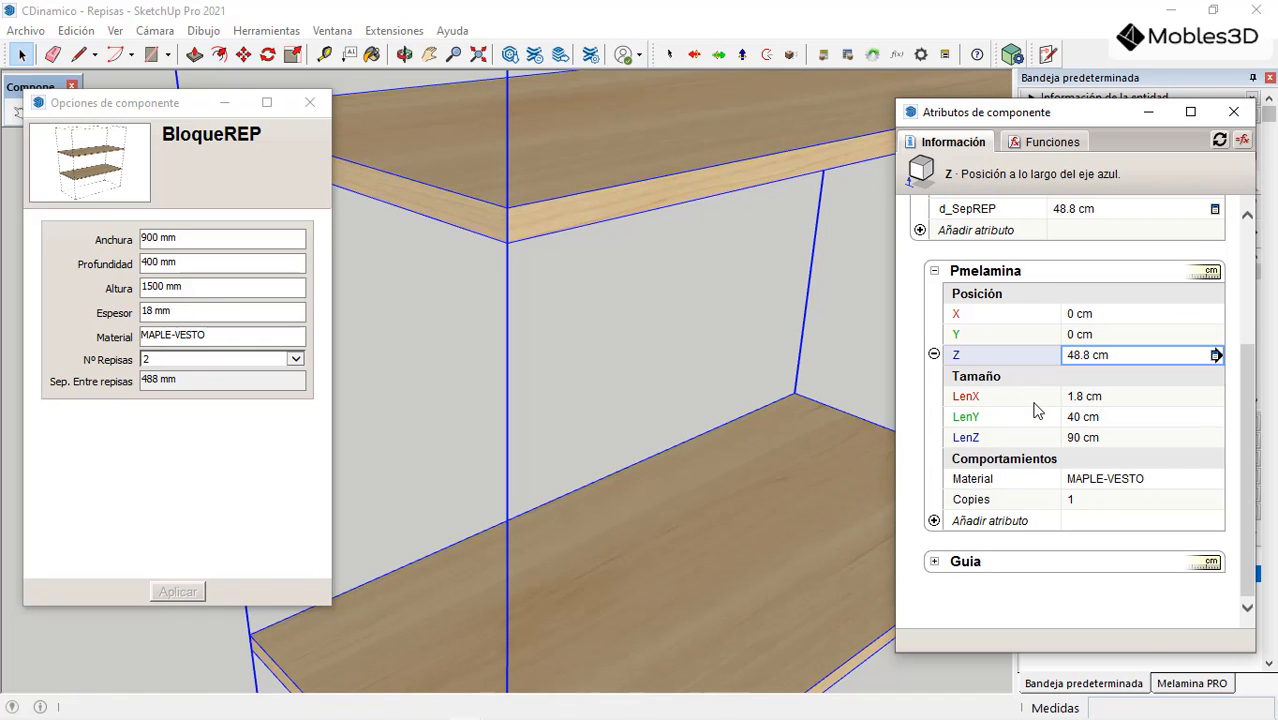
Step: Measure the clear gaps below the lower shelf and between the two shelves along the block's front corner edge
{"action": "scroll", "coordinate": [535, 322], "scroll_direction": "down", "scroll_amount": 5}
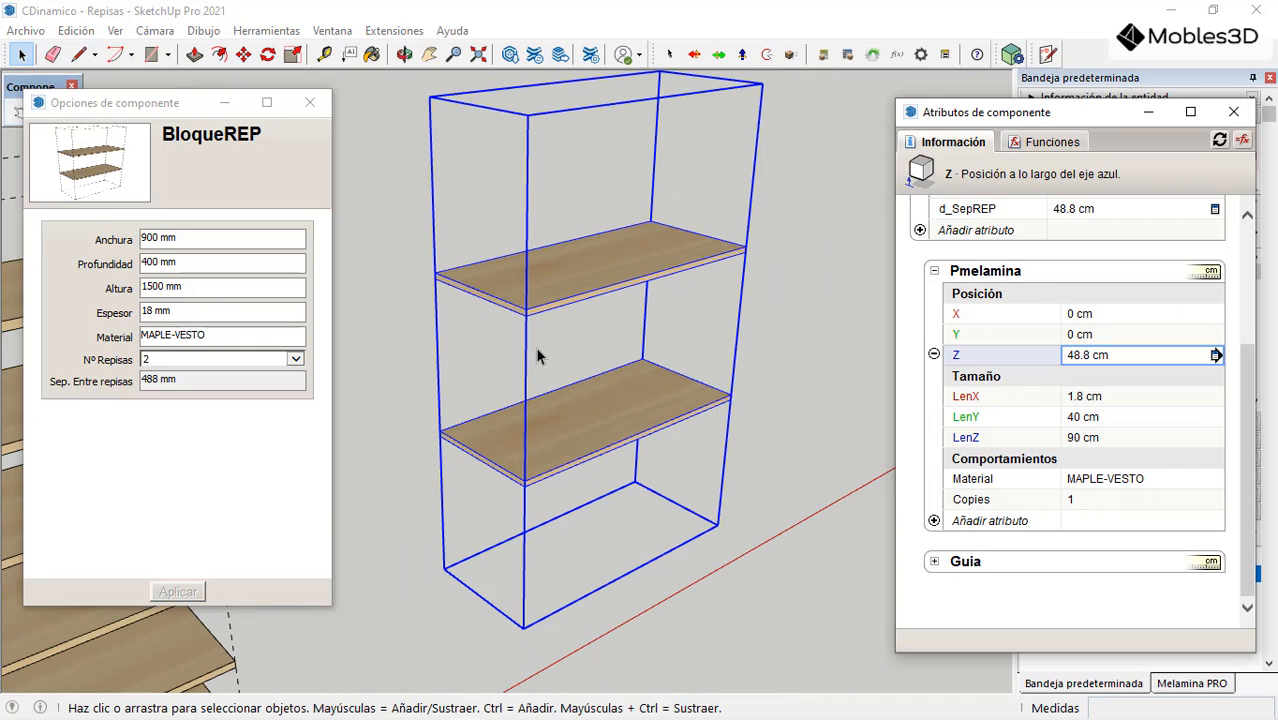
{"action": "left_click", "coordinate": [323, 55]}
{"action": "scroll", "coordinate": [522, 568], "scroll_direction": "up", "scroll_amount": 3}
{"action": "left_click", "coordinate": [527, 646]}
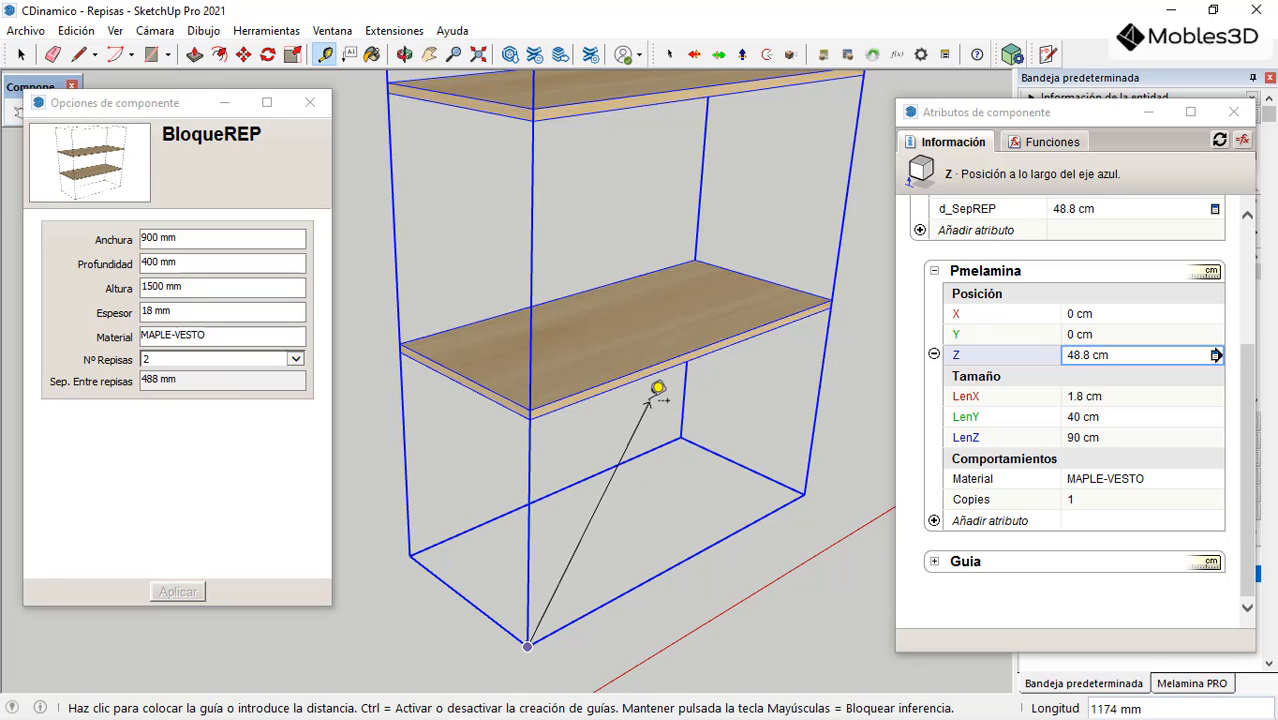
{"action": "key", "text": "Escape"}
{"action": "left_click", "coordinate": [529, 409]}
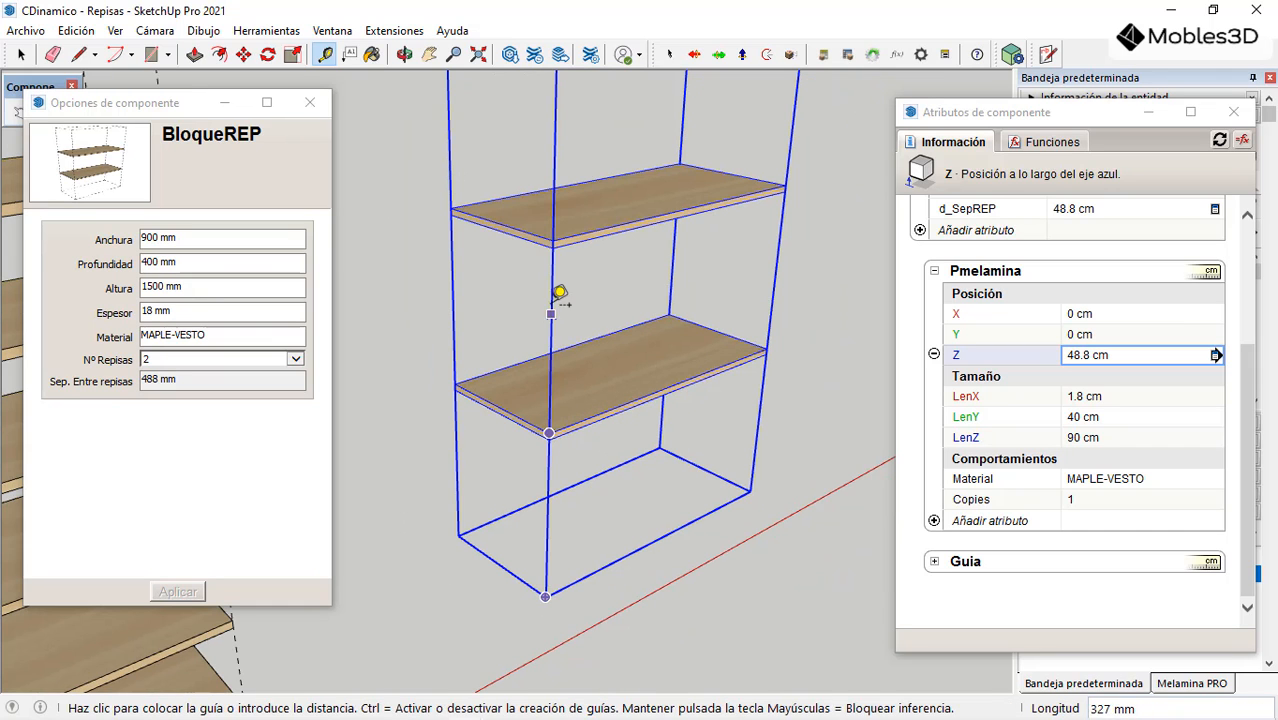
{"action": "scroll", "coordinate": [562, 291], "scroll_direction": "down", "scroll_amount": 2}
{"action": "key", "text": "Escape"}
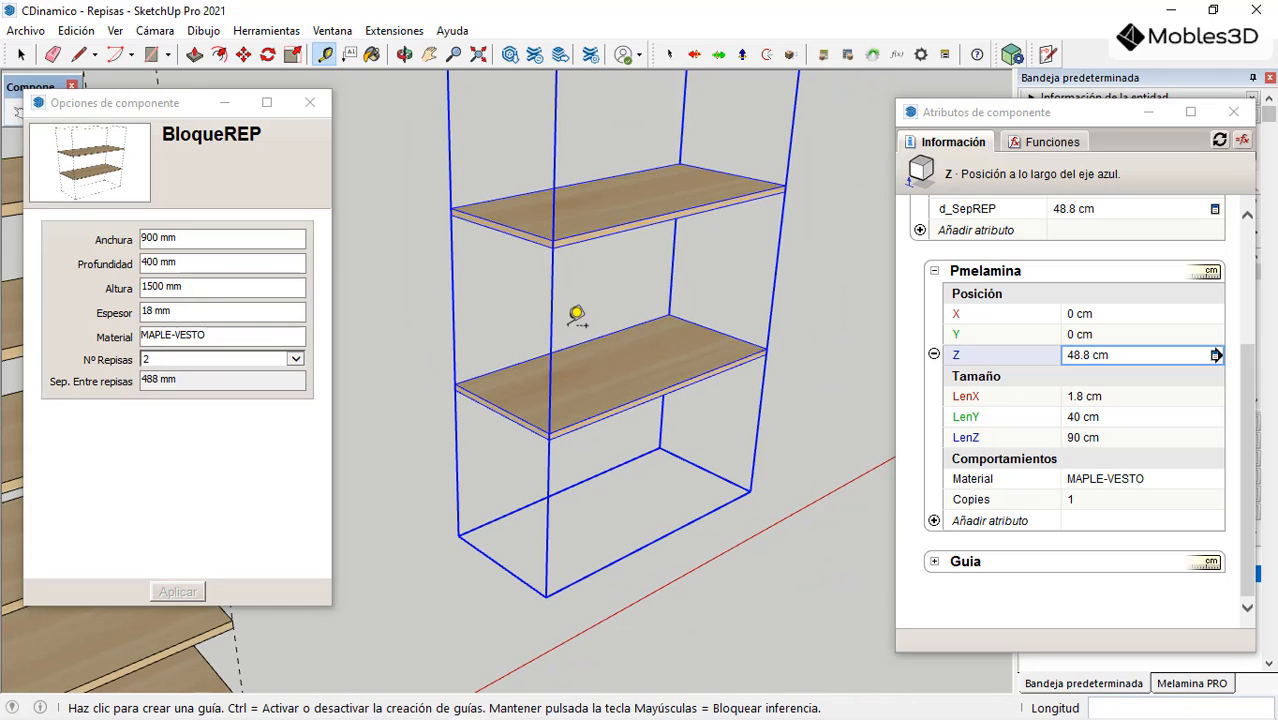
Step: Measure the vertical distance from the upper shelf's upper front corner to the top corner of BloqueREP
{"action": "scroll", "coordinate": [652, 495], "scroll_direction": "down", "scroll_amount": 3}
{"action": "scroll", "coordinate": [660, 300], "scroll_direction": "up", "scroll_amount": 4}
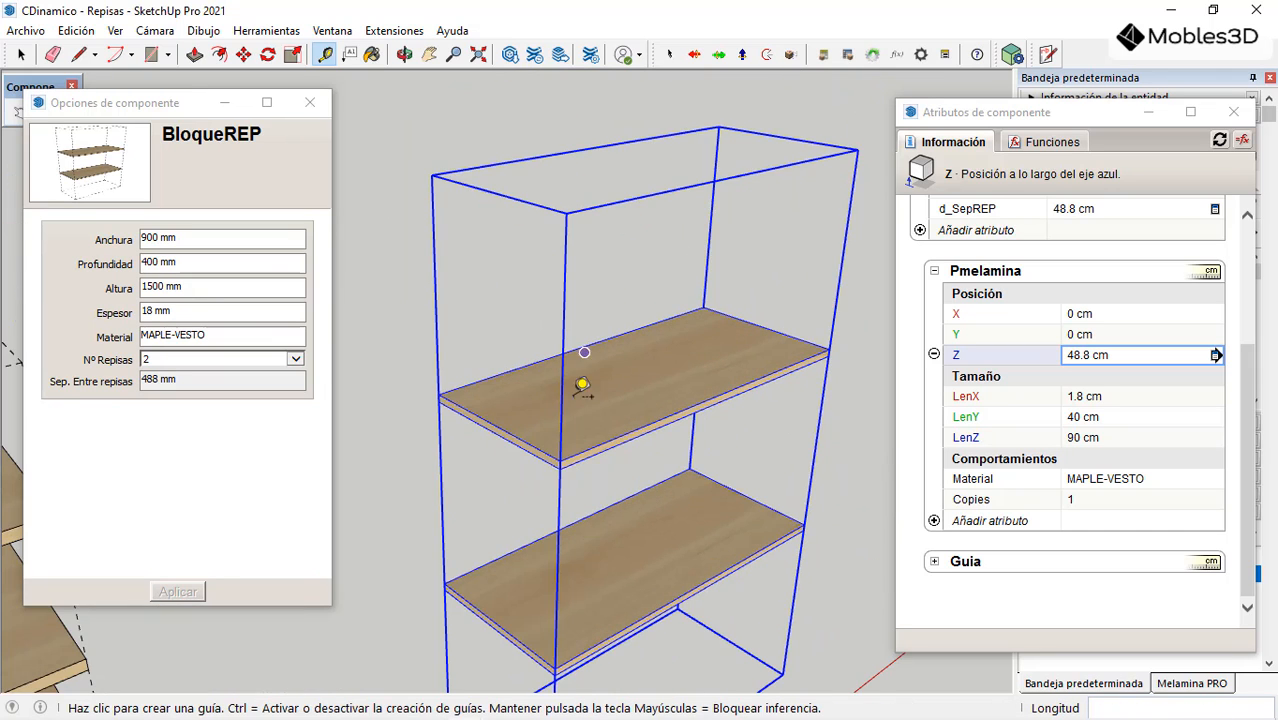
{"action": "left_click", "coordinate": [561, 459]}
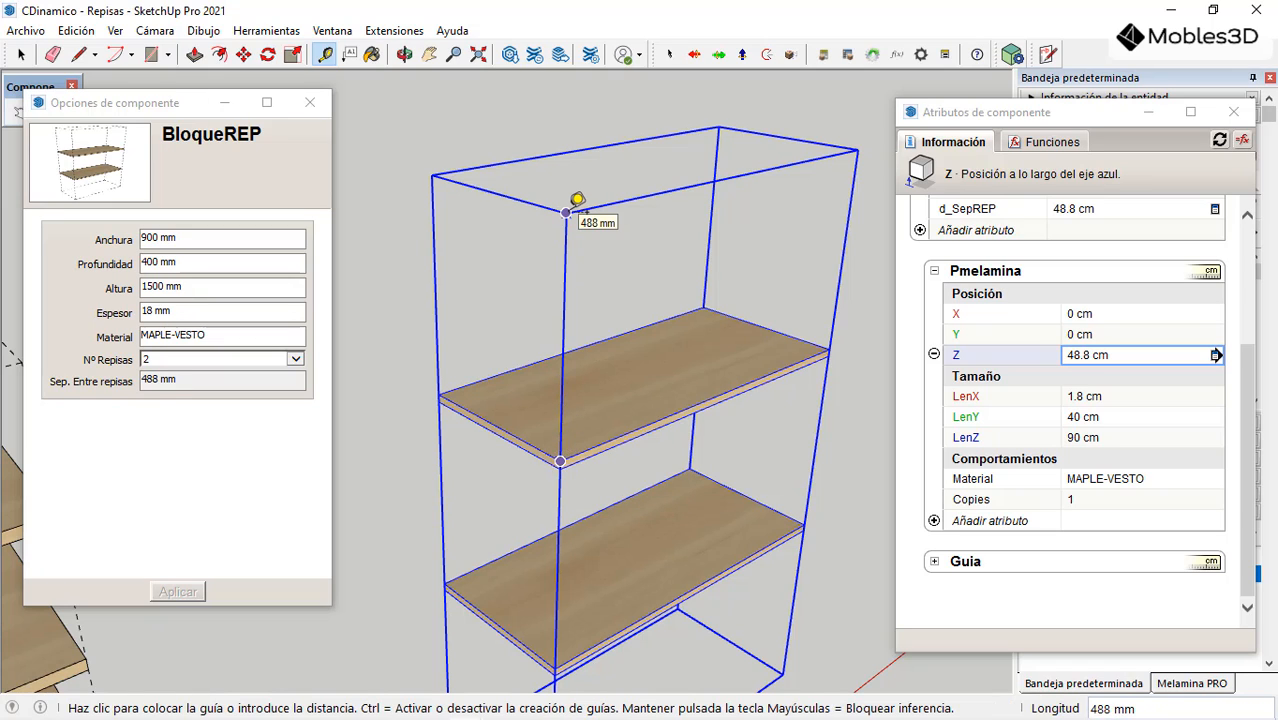
{"action": "left_click", "coordinate": [566, 212]}
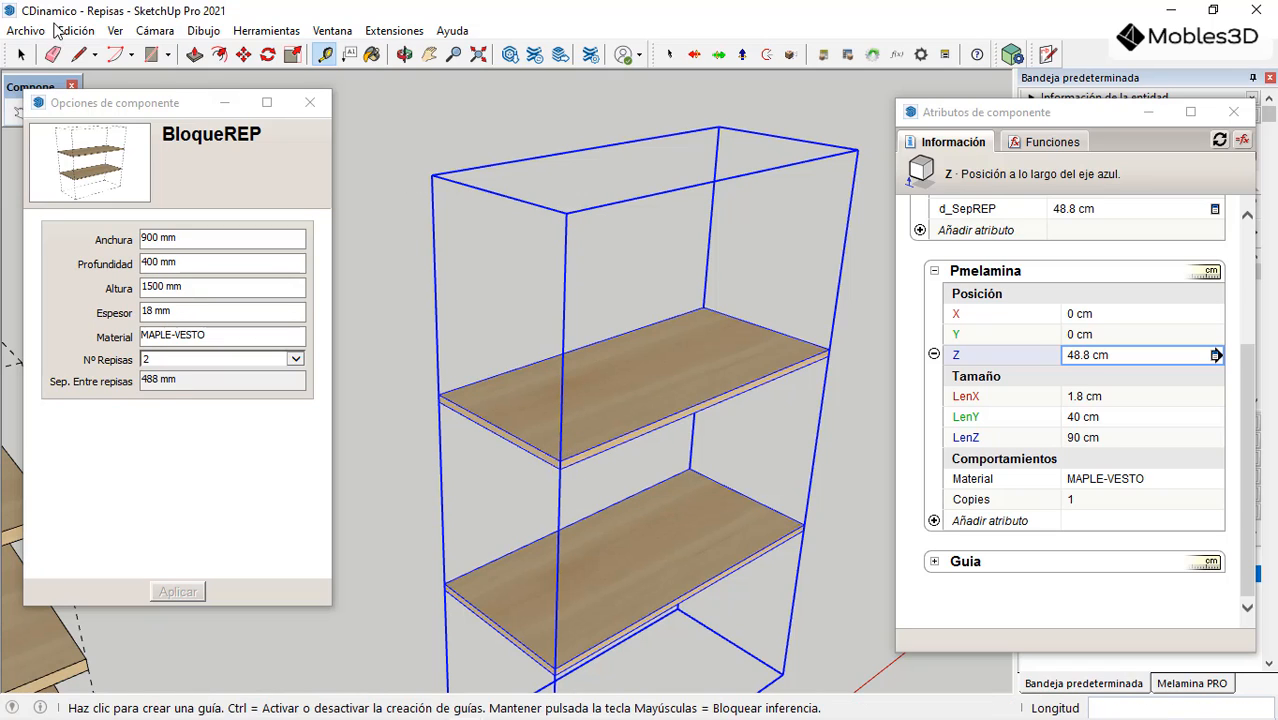
{"action": "left_click", "coordinate": [20, 54]}
Step: Add the ScaleTool behaviour attribute to the parent component BloqueREP
{"action": "scroll", "coordinate": [658, 370], "scroll_direction": "down", "scroll_amount": 4}
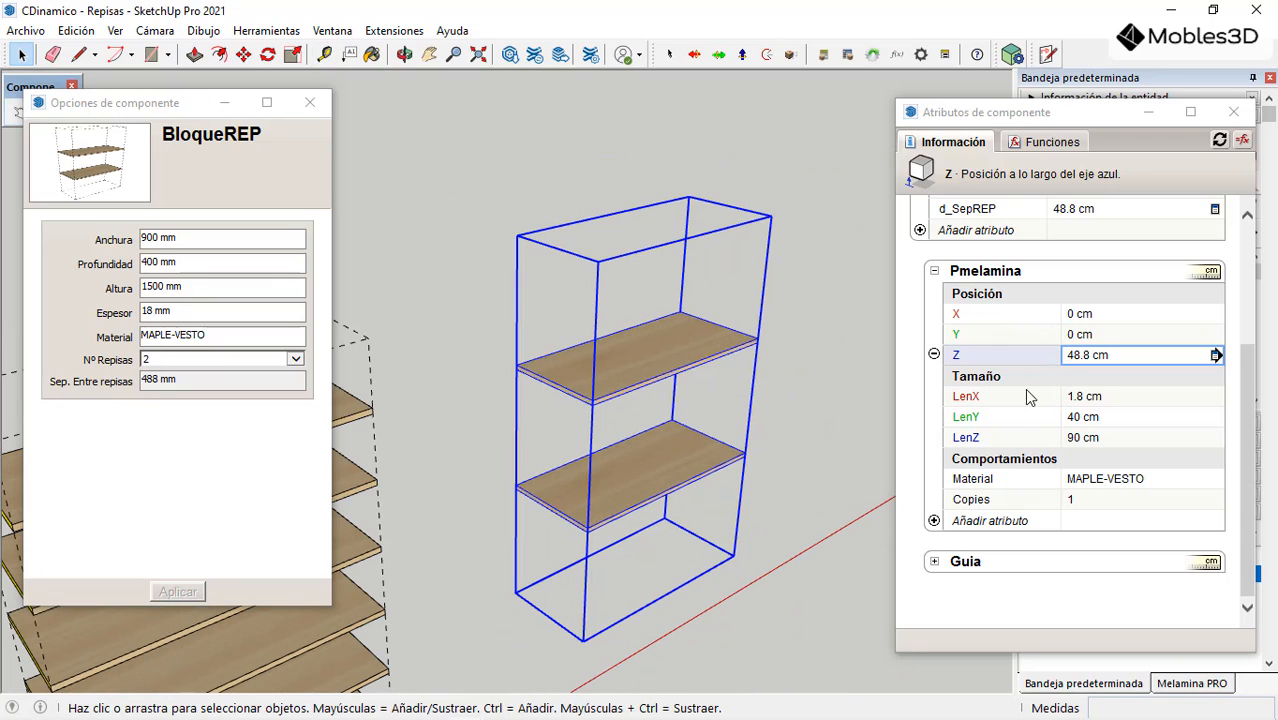
{"action": "left_click", "coordinate": [932, 274]}
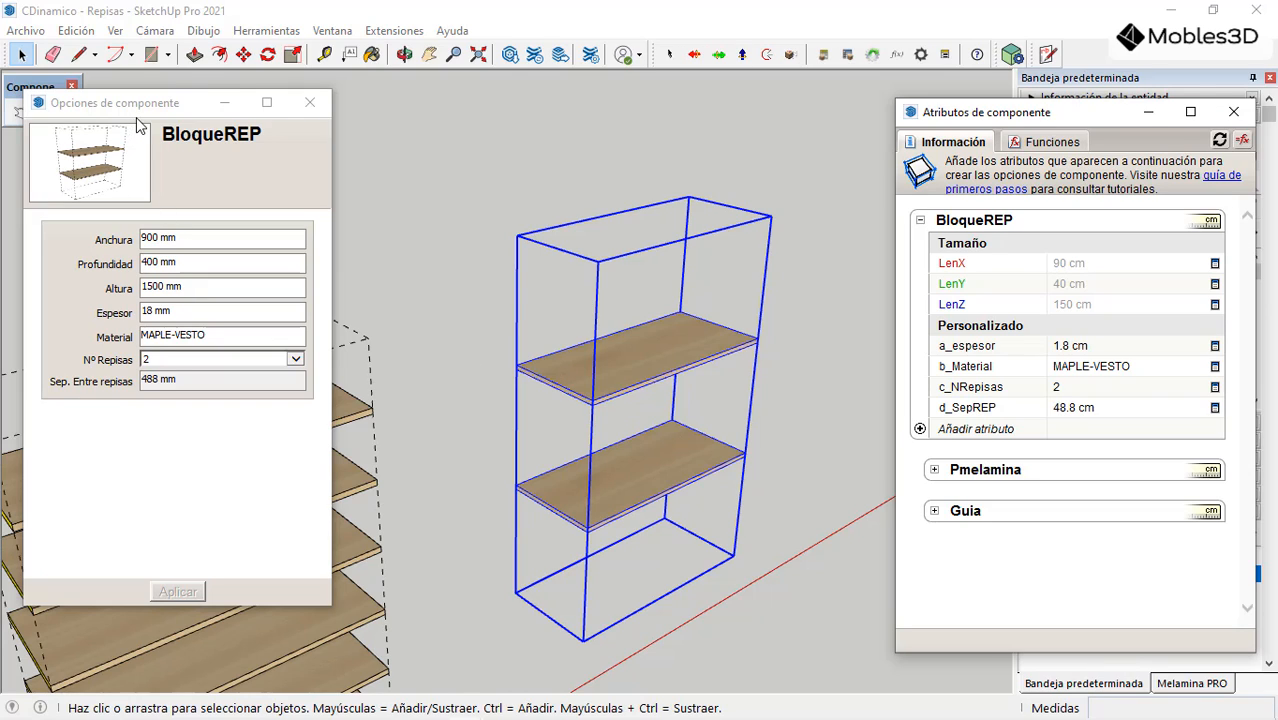
{"action": "left_click", "coordinate": [293, 55]}
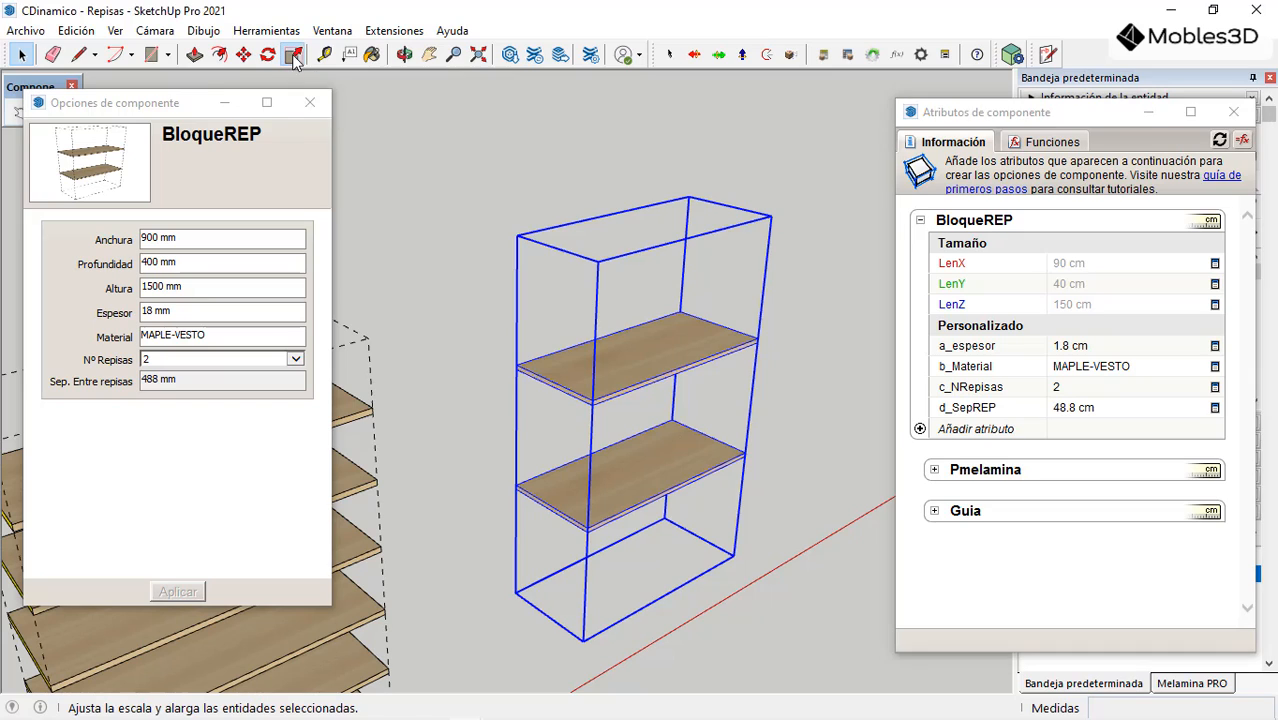
{"action": "scroll", "coordinate": [527, 352], "scroll_direction": "down", "scroll_amount": 1}
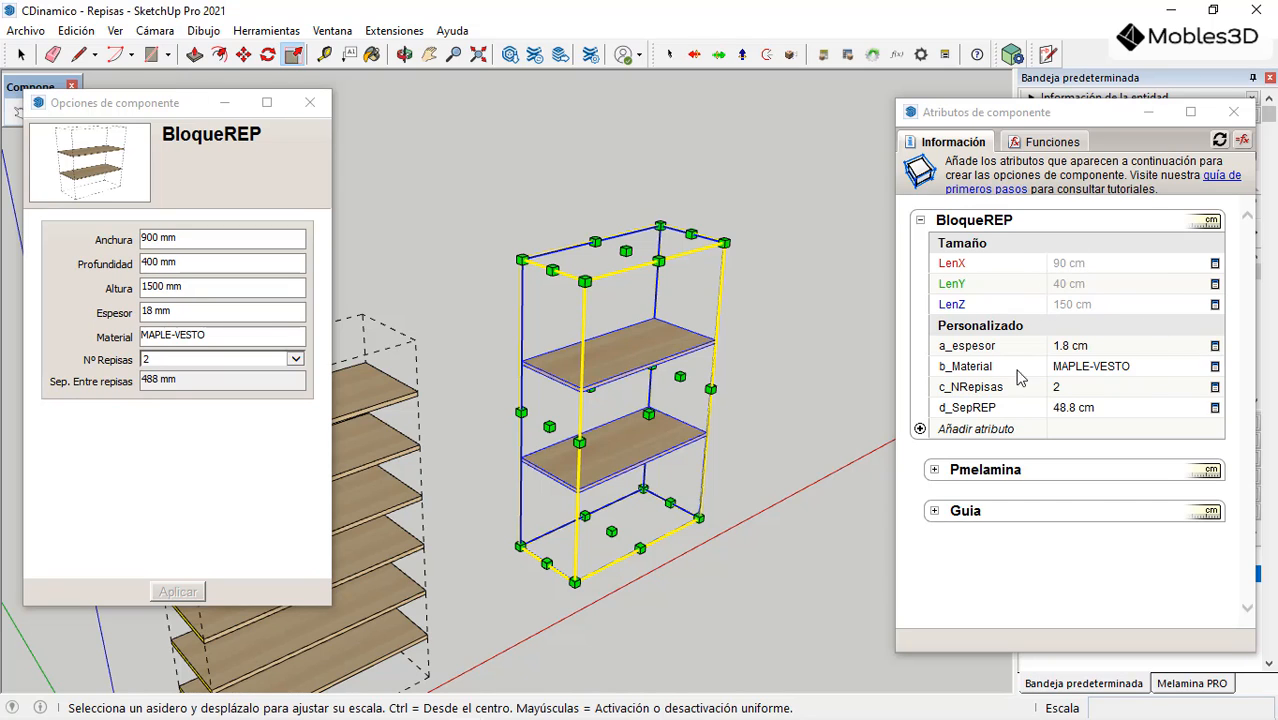
{"action": "left_click", "coordinate": [920, 430]}
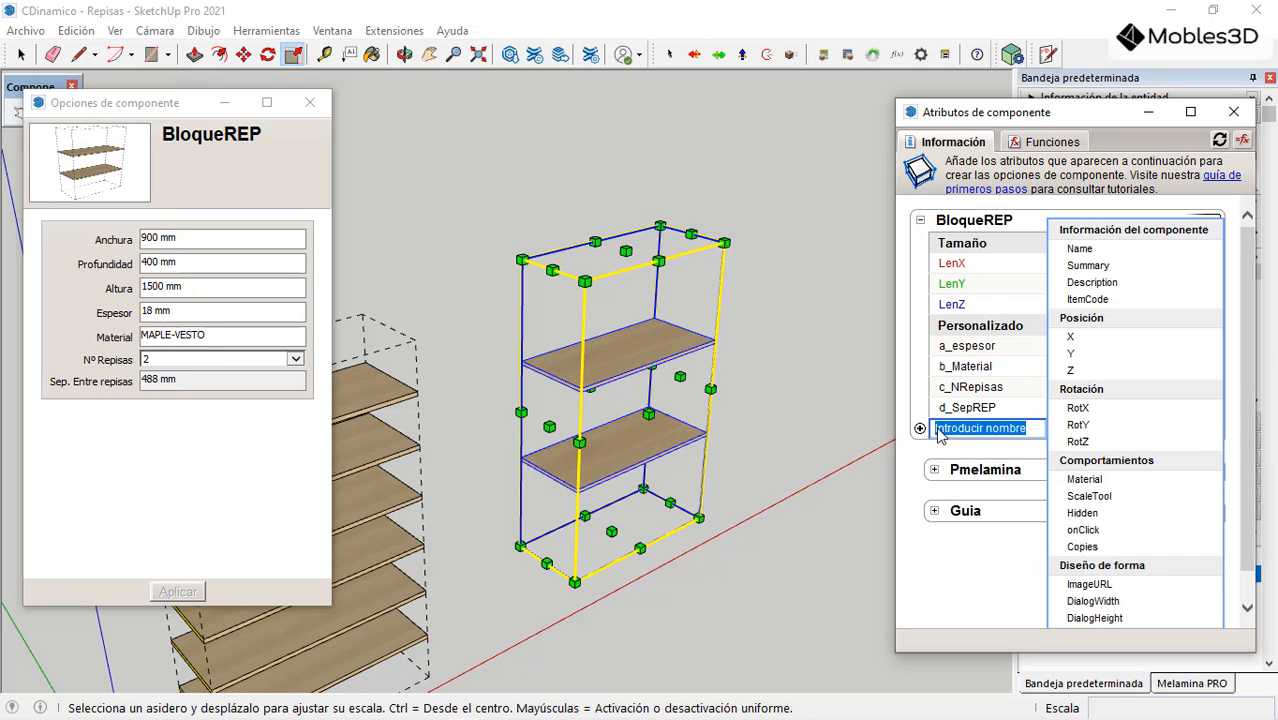
{"action": "left_click", "coordinate": [1104, 497]}
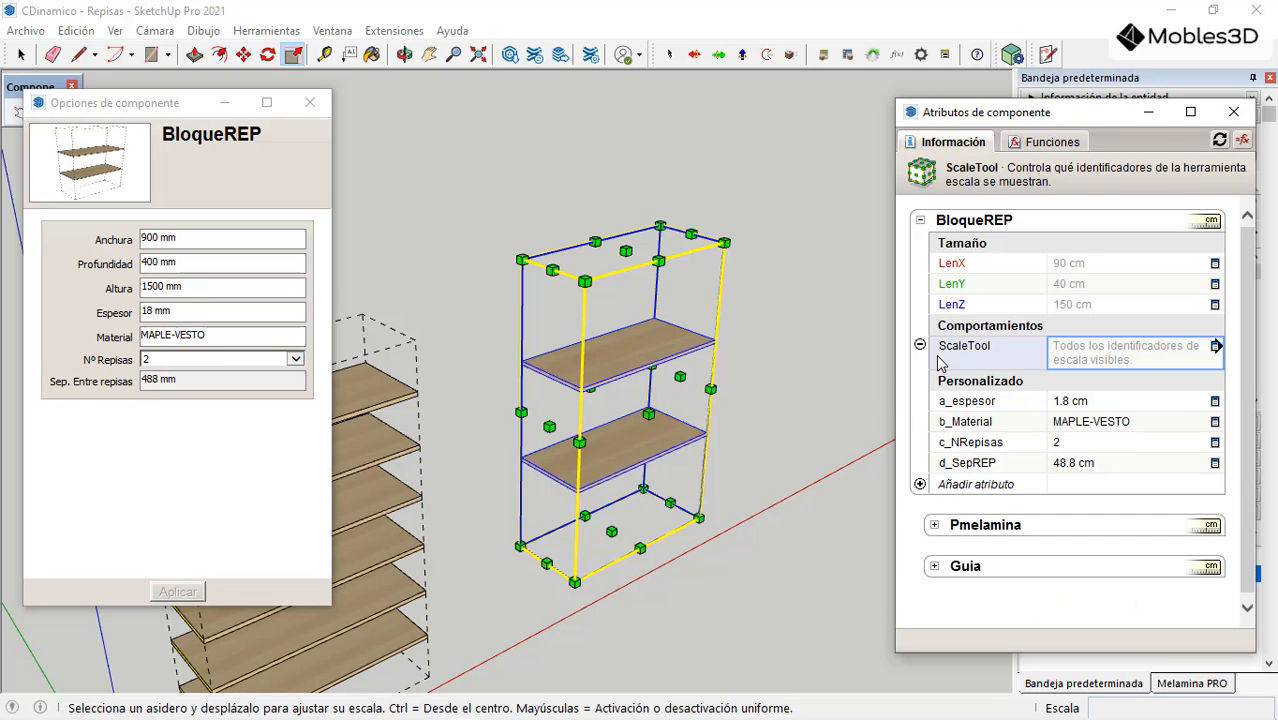
Step: Restrict BloqueREP's ScaleTool to single-axis scaling by disabling the X+Z, Y+Z, X+Y and uniform XYZ handles, then close the component attributes
{"action": "left_click", "coordinate": [1215, 346]}
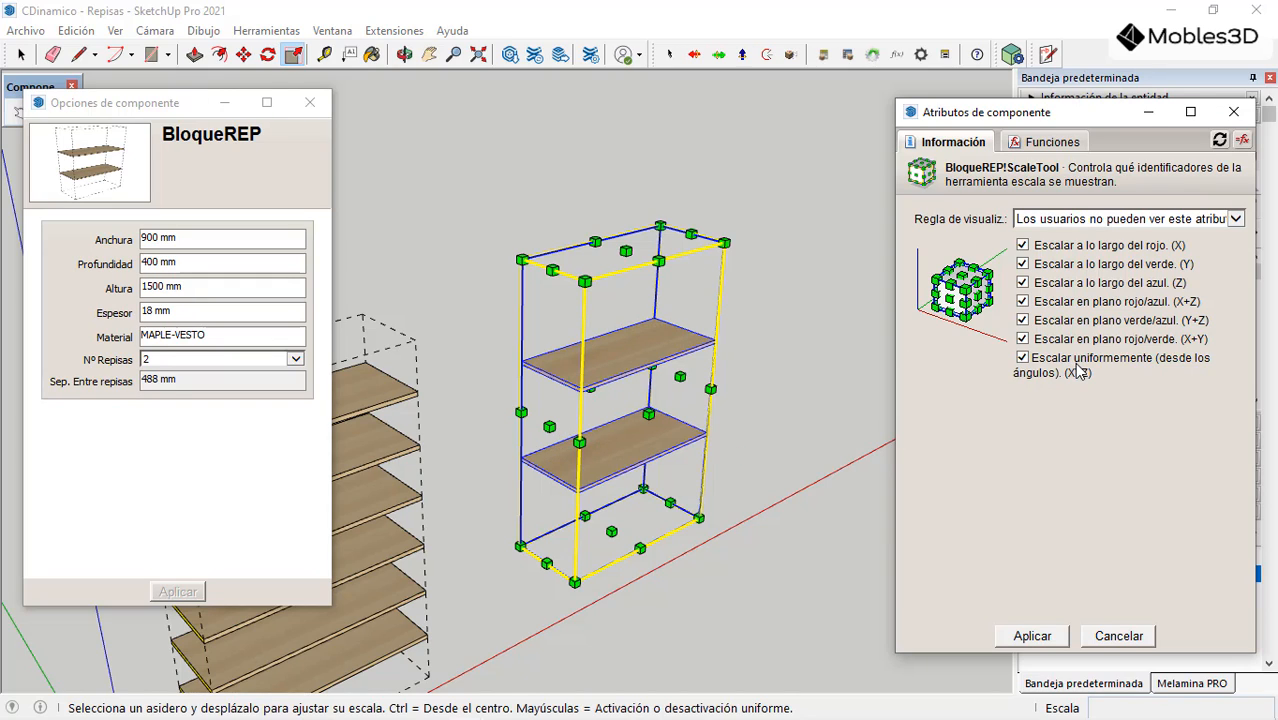
{"action": "left_click", "coordinate": [1023, 358]}
{"action": "left_click", "coordinate": [1023, 339]}
{"action": "left_click", "coordinate": [1023, 320]}
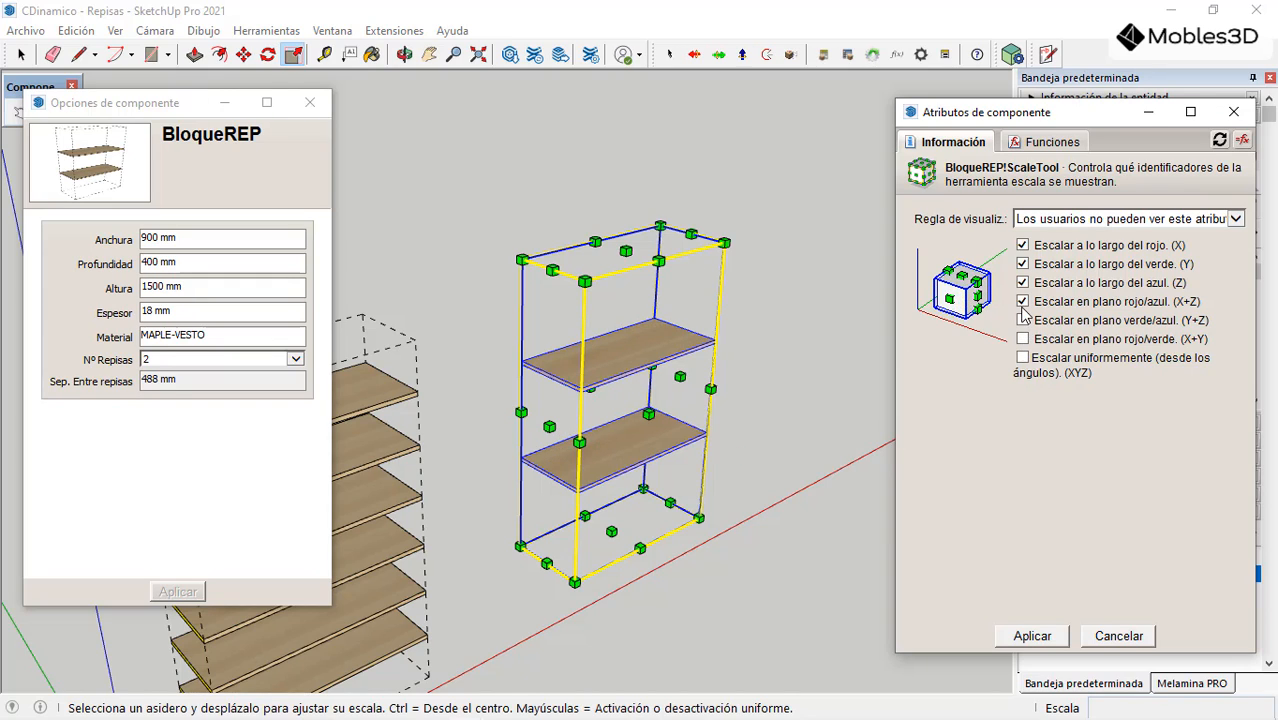
{"action": "left_click", "coordinate": [1023, 301]}
{"action": "left_click", "coordinate": [1033, 636]}
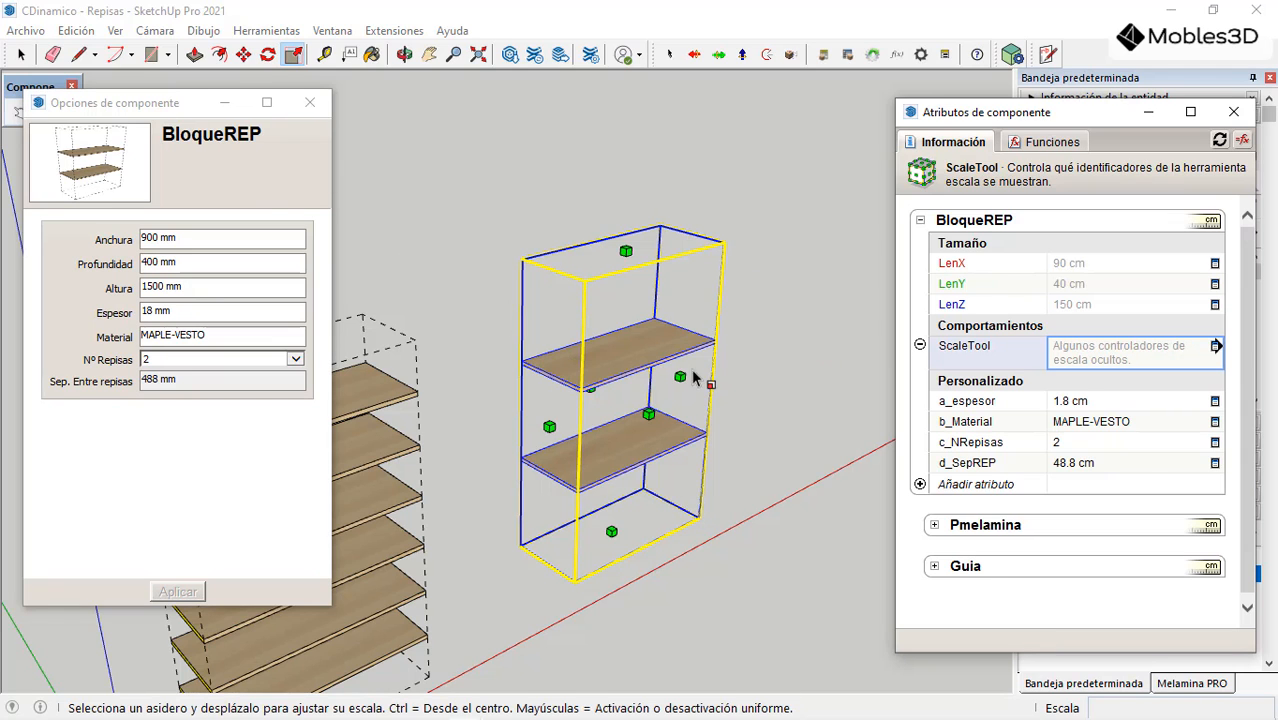
{"action": "scroll", "coordinate": [682, 375], "scroll_direction": "up", "scroll_amount": 1}
{"action": "middle_click_drag", "start_coordinate": [682, 376], "coordinate": [706, 430]}
{"action": "left_click", "coordinate": [24, 54]}
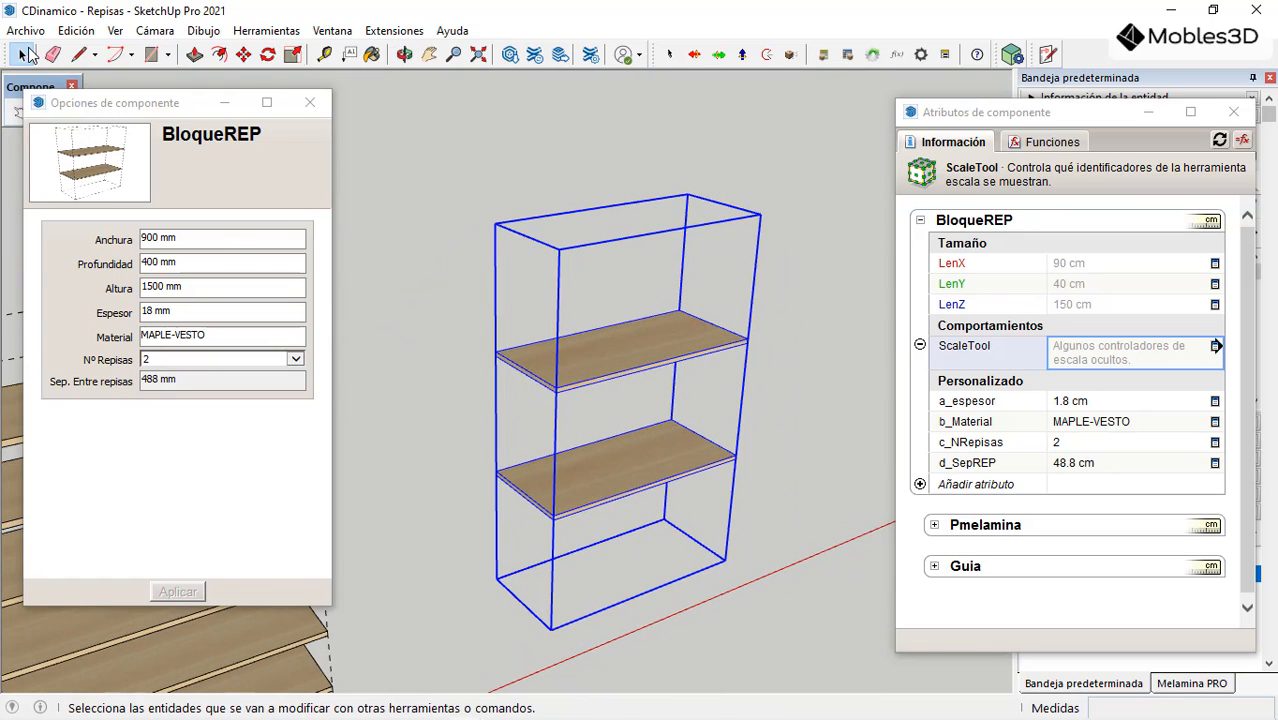
{"action": "scroll", "coordinate": [1030, 410], "scroll_direction": "down", "scroll_amount": 1}
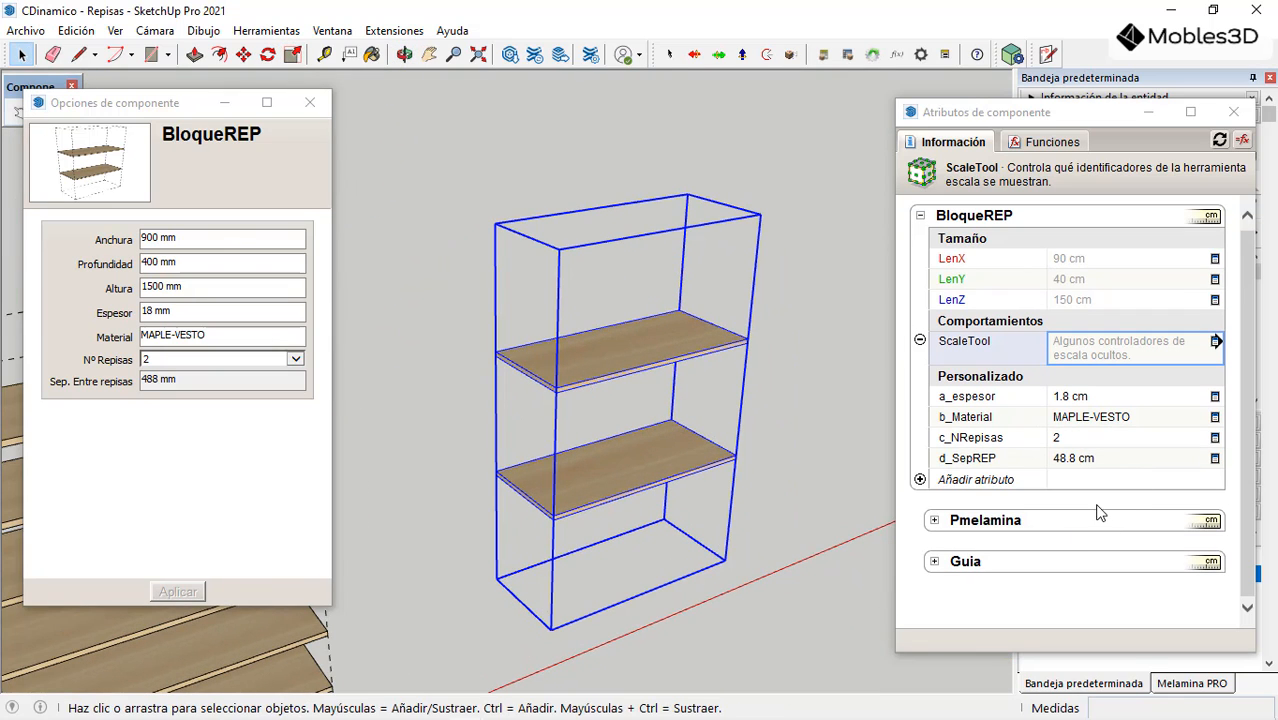
{"action": "left_click", "coordinate": [920, 216]}
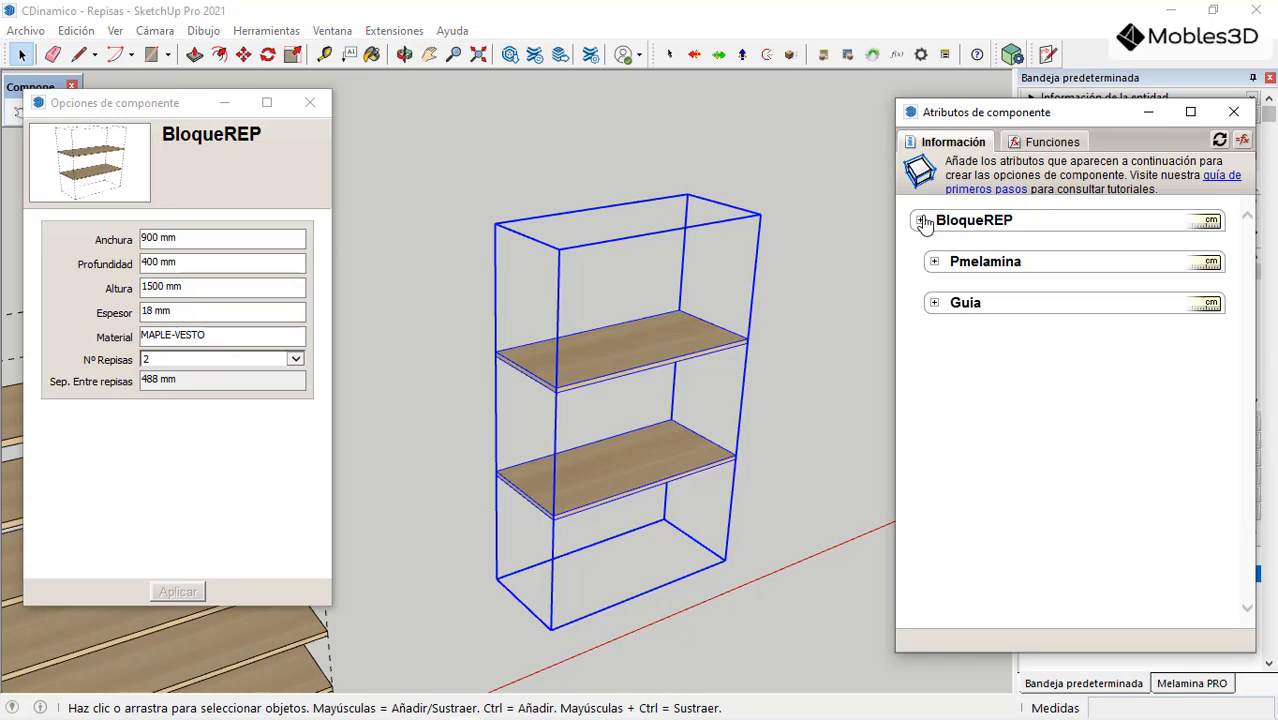
{"action": "left_click", "coordinate": [1233, 111]}
Step: Set BloqueREP's Nº Repisas to 4 in the component options and apply it
{"action": "scroll", "coordinate": [838, 425], "scroll_direction": "down", "scroll_amount": 2}
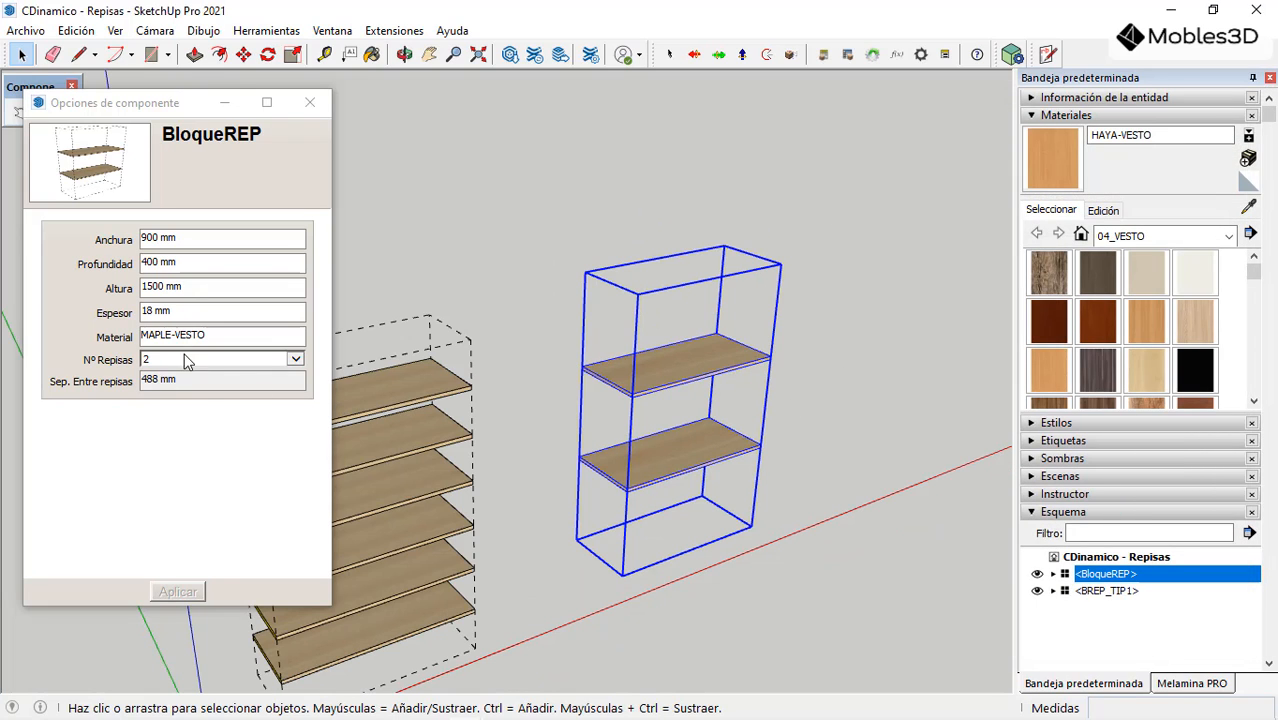
{"action": "left_click", "coordinate": [295, 359]}
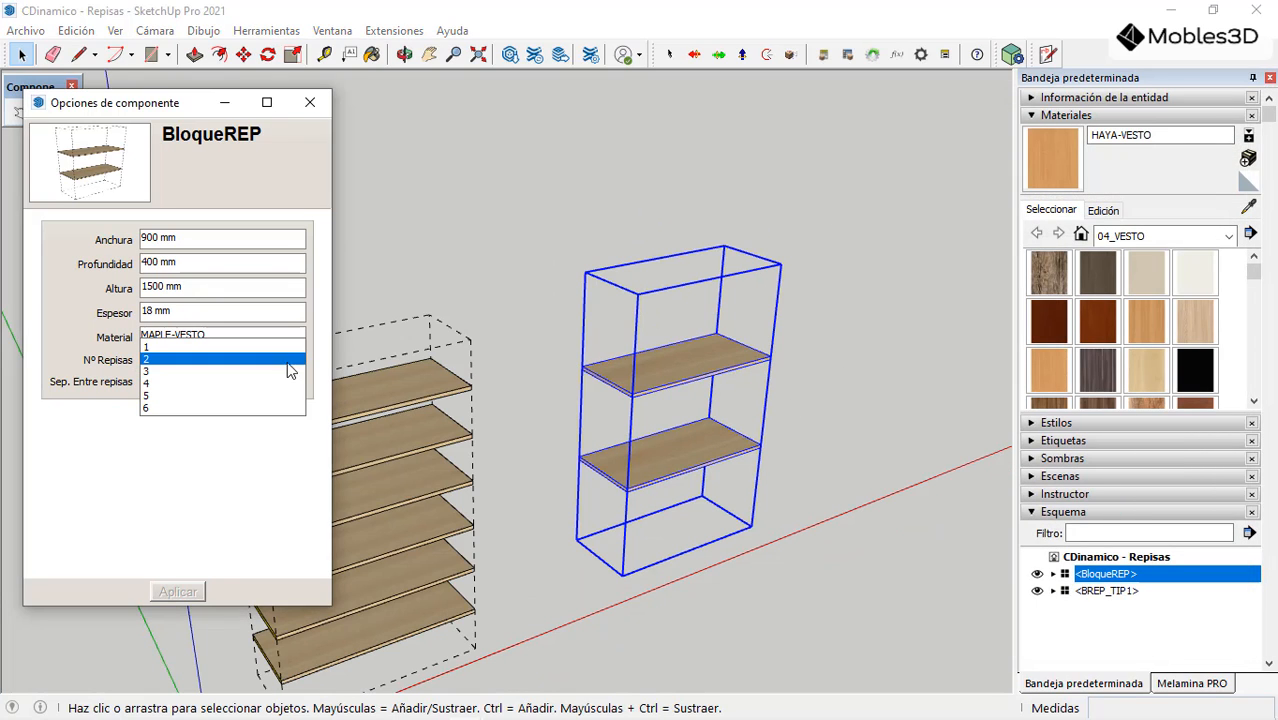
{"action": "left_click", "coordinate": [150, 383]}
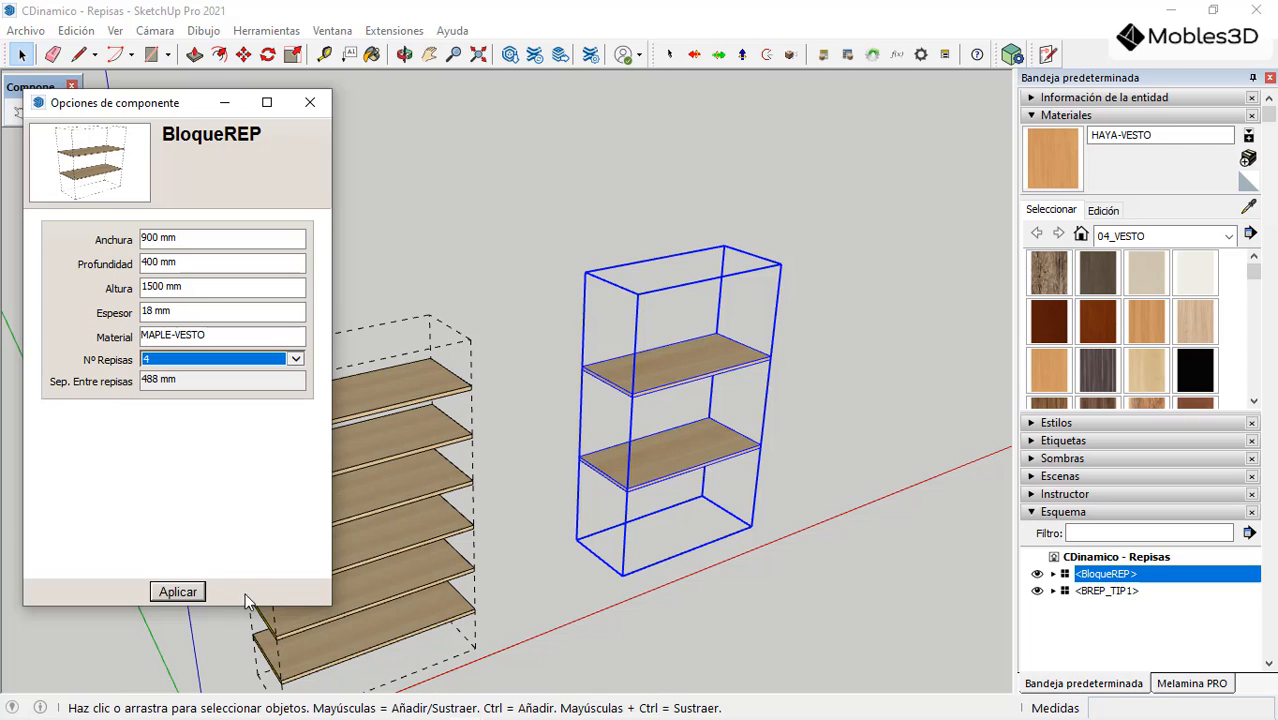
{"action": "left_click", "coordinate": [177, 591]}
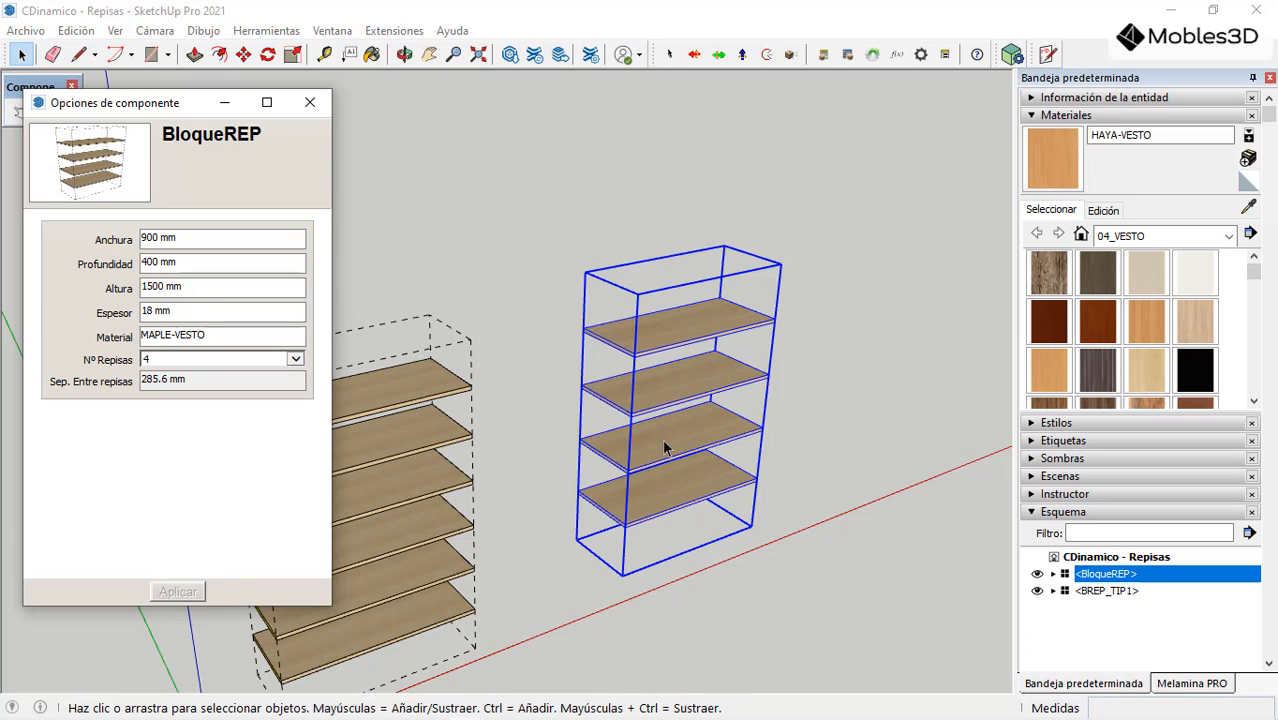
{"action": "scroll", "coordinate": [688, 420], "scroll_direction": "up", "scroll_amount": 2}
{"action": "scroll", "coordinate": [688, 420], "scroll_direction": "up", "scroll_amount": 2}
{"action": "middle_click_drag", "start_coordinate": [647, 423], "coordinate": [660, 378]}
{"action": "scroll", "coordinate": [612, 395], "scroll_direction": "down", "scroll_amount": 2}
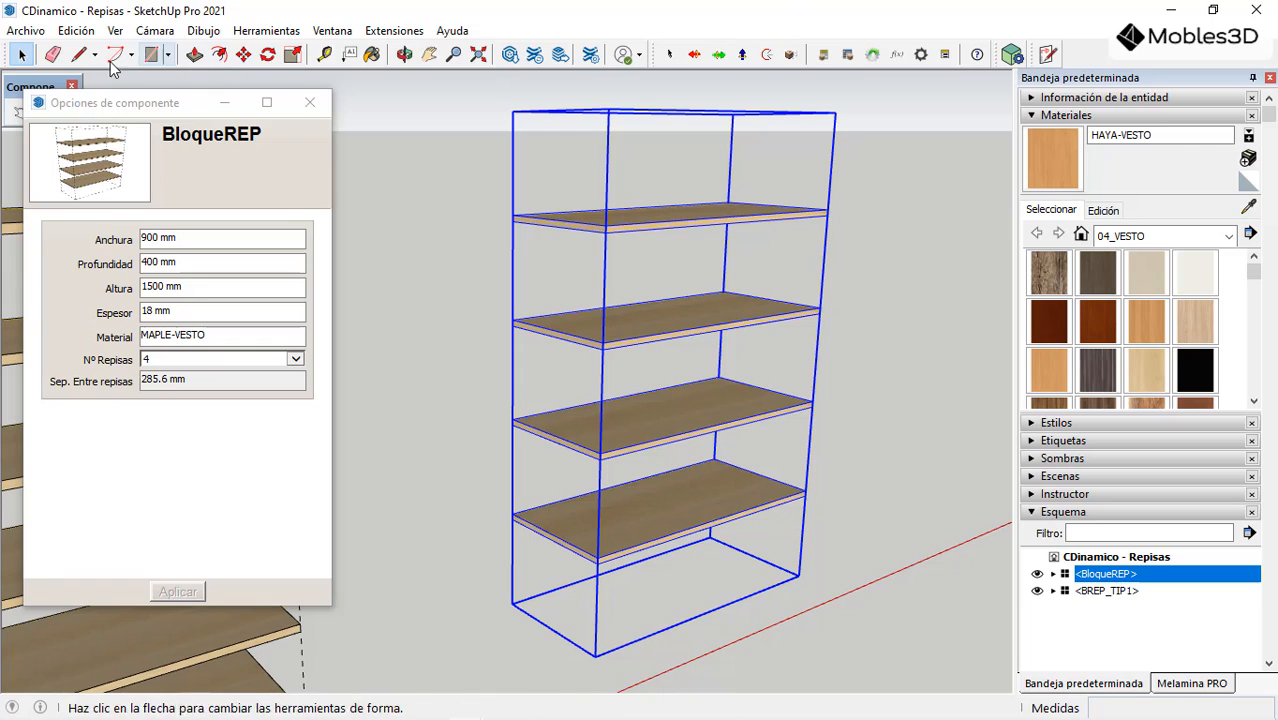
Step: Reopen the component attributes and review the d_SepREP spacing formula of BloqueREP
{"action": "left_click_drag", "start_coordinate": [105, 104], "coordinate": [109, 151]}
{"action": "left_click", "coordinate": [66, 112]}
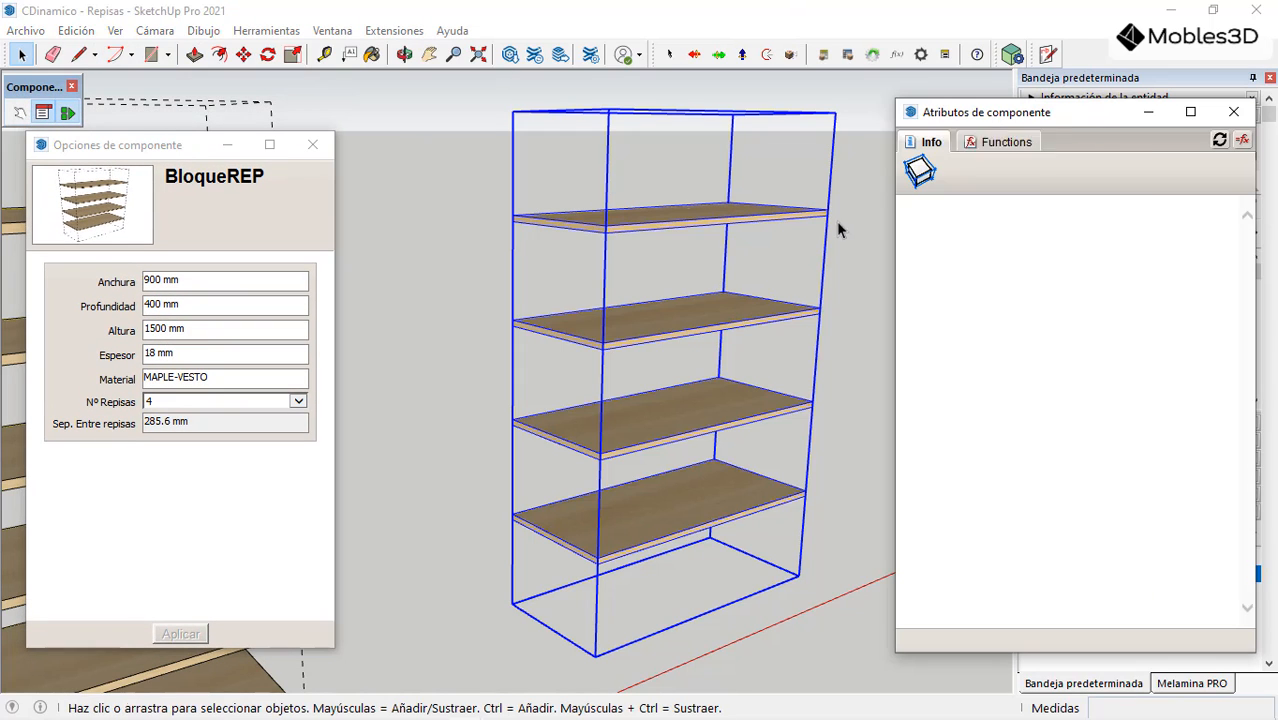
{"action": "left_click", "coordinate": [920, 221]}
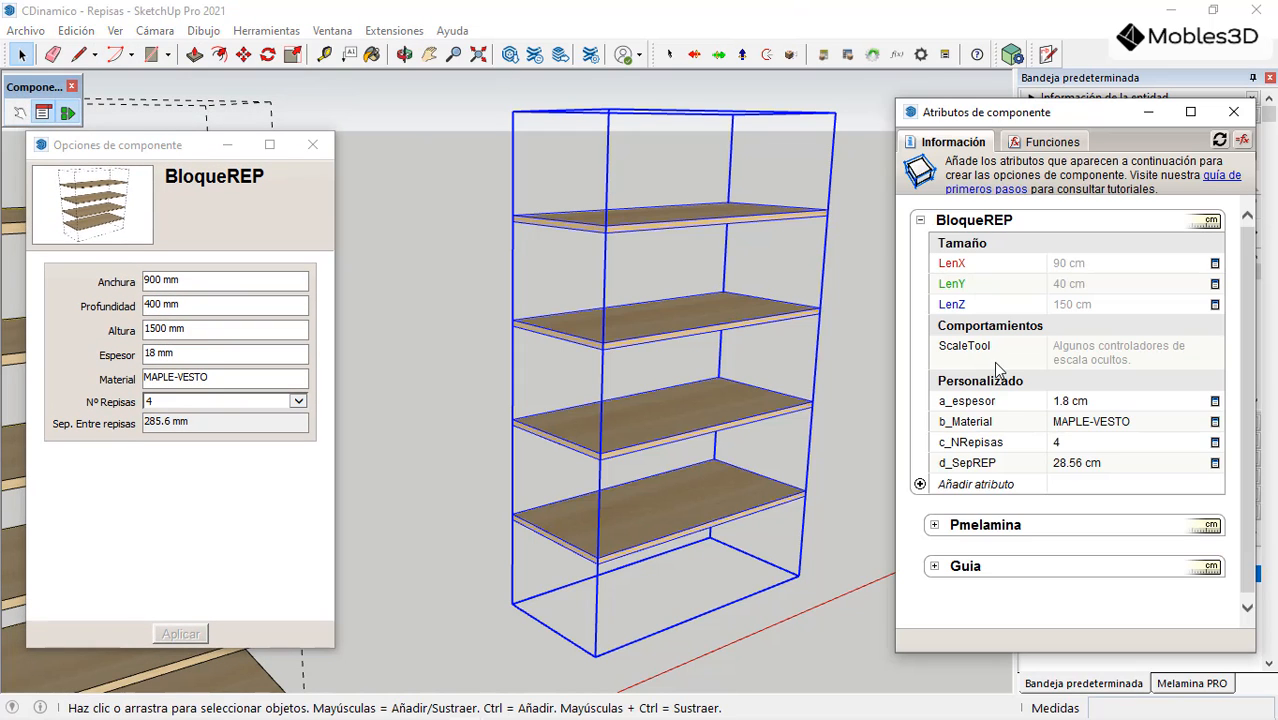
{"action": "left_click", "coordinate": [1084, 462]}
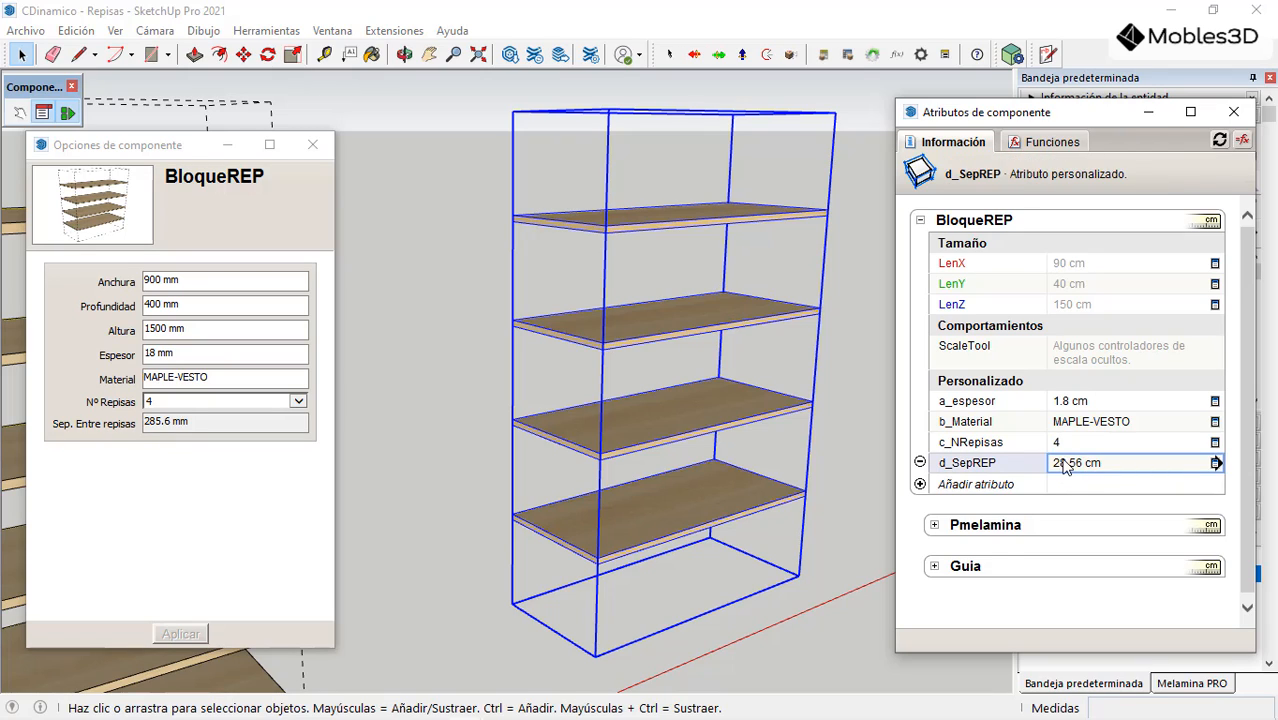
{"action": "left_click", "coordinate": [1066, 466]}
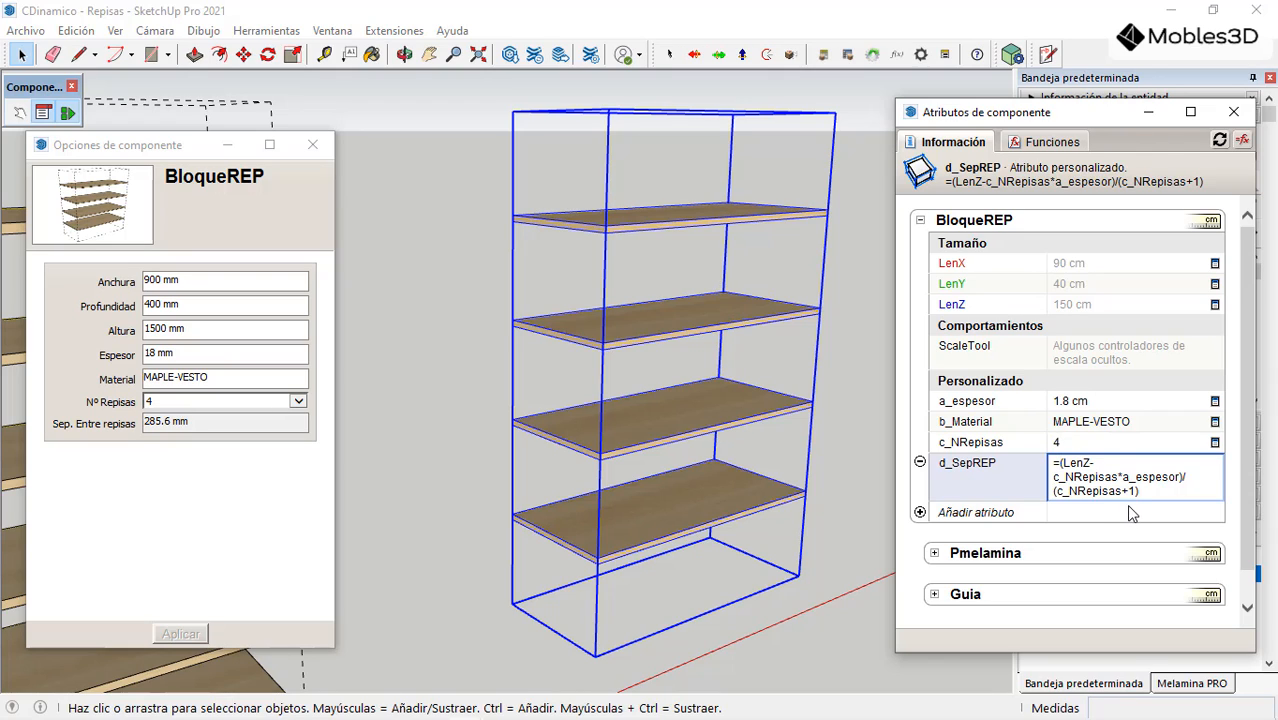
{"action": "key", "text": "Return"}
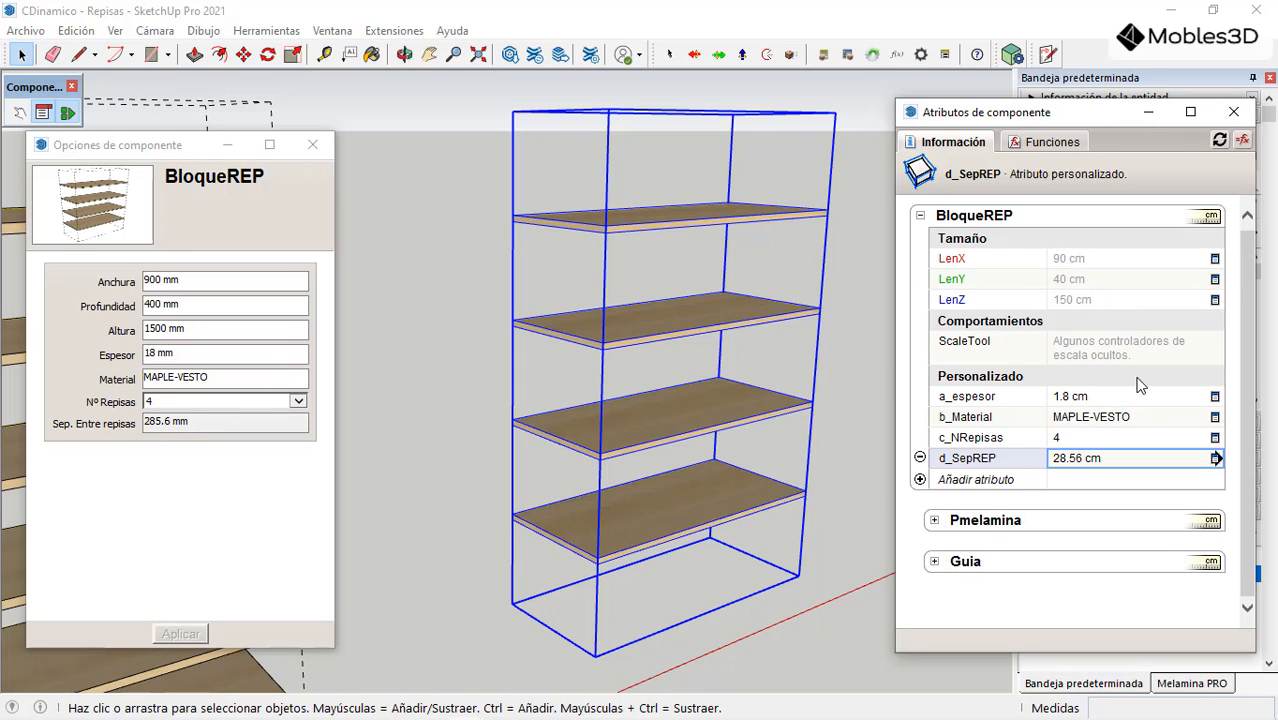
Step: Examine the list of available spreadsheet functions and operators for attribute formulas, then close the component attributes
{"action": "left_click", "coordinate": [1045, 142]}
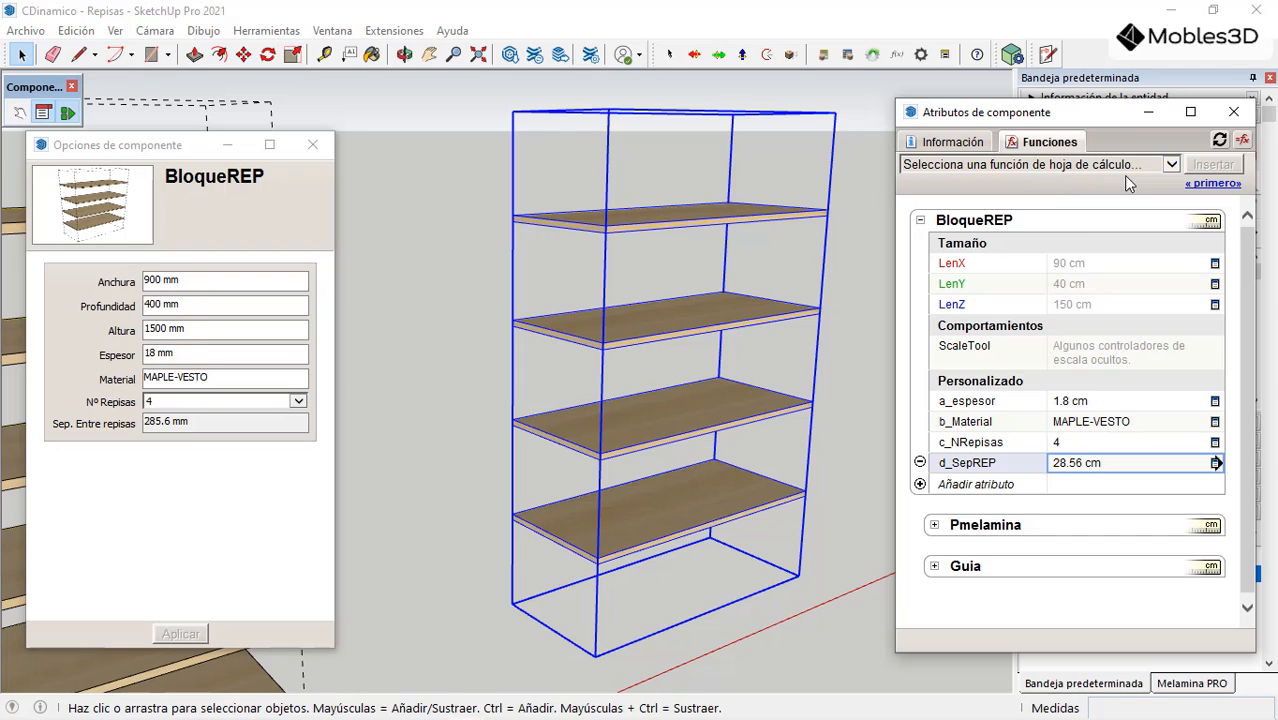
{"action": "left_click", "coordinate": [1172, 166]}
{"action": "scroll", "coordinate": [1100, 365], "scroll_direction": "down", "scroll_amount": 20}
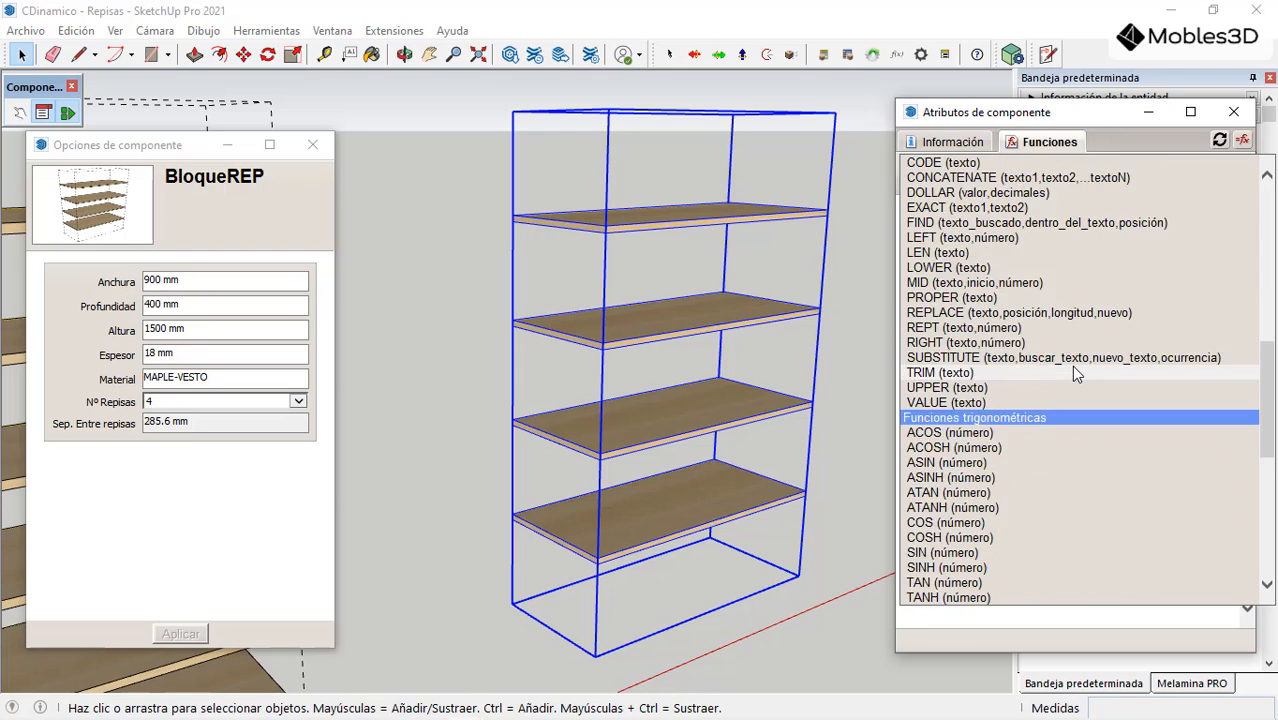
{"action": "scroll", "coordinate": [1078, 378], "scroll_direction": "down", "scroll_amount": 5}
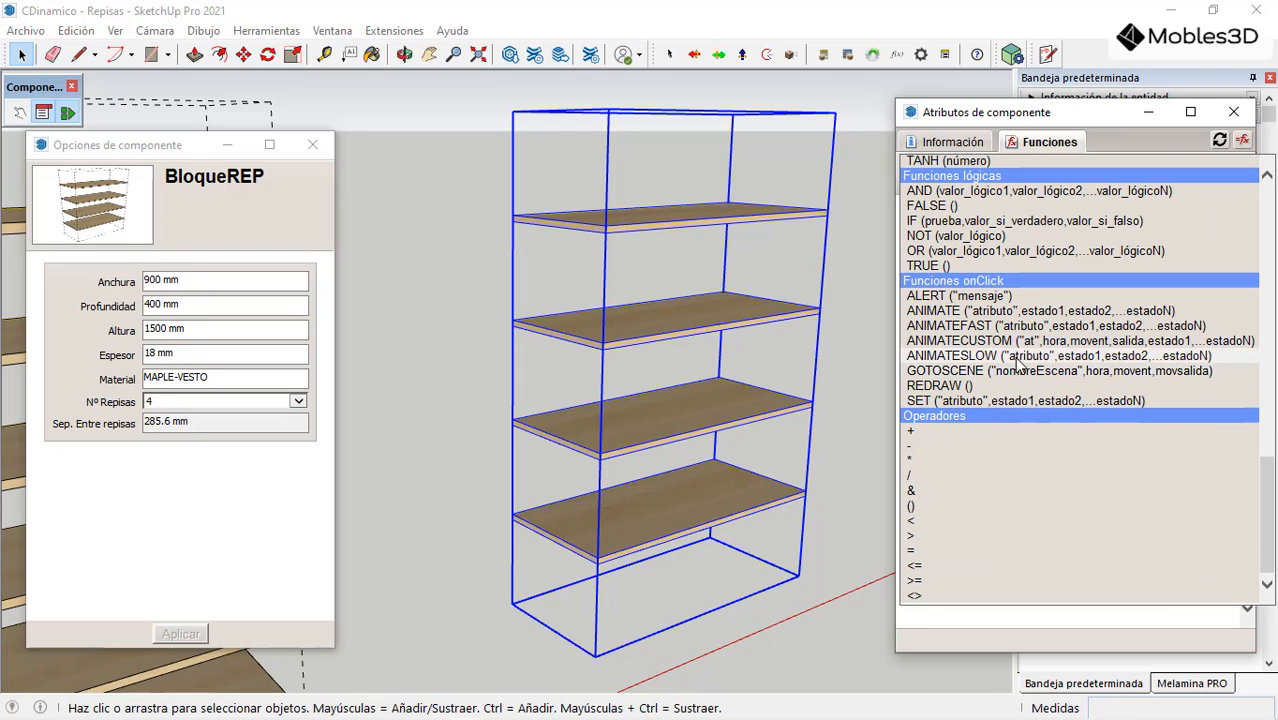
{"action": "scroll", "coordinate": [1060, 395], "scroll_direction": "up", "scroll_amount": 2}
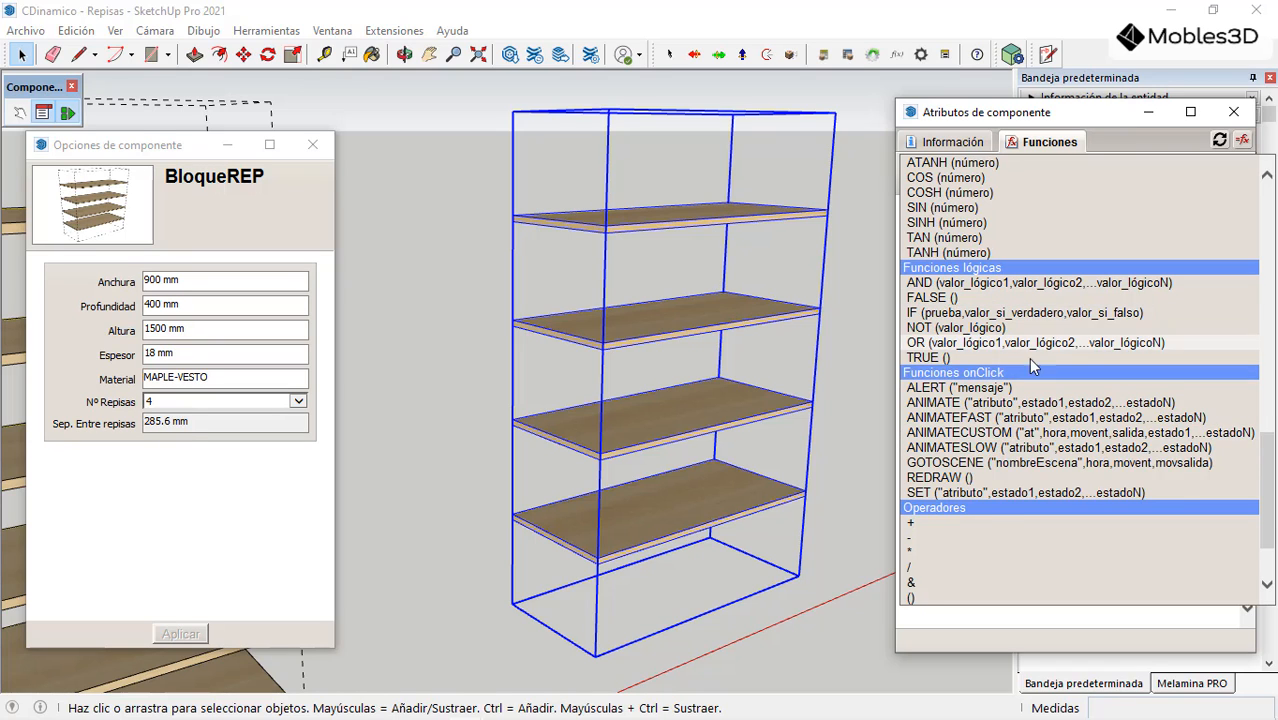
{"action": "scroll", "coordinate": [960, 340], "scroll_direction": "up", "scroll_amount": 4}
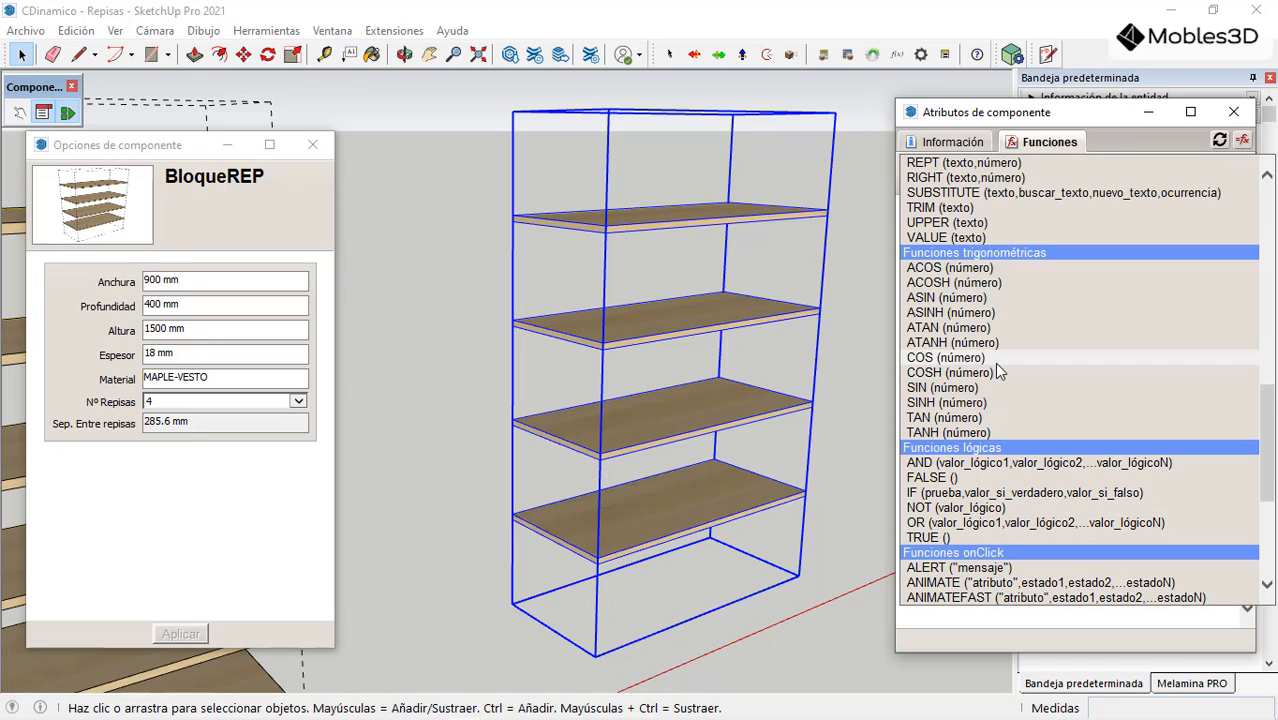
{"action": "scroll", "coordinate": [995, 368], "scroll_direction": "up", "scroll_amount": 6}
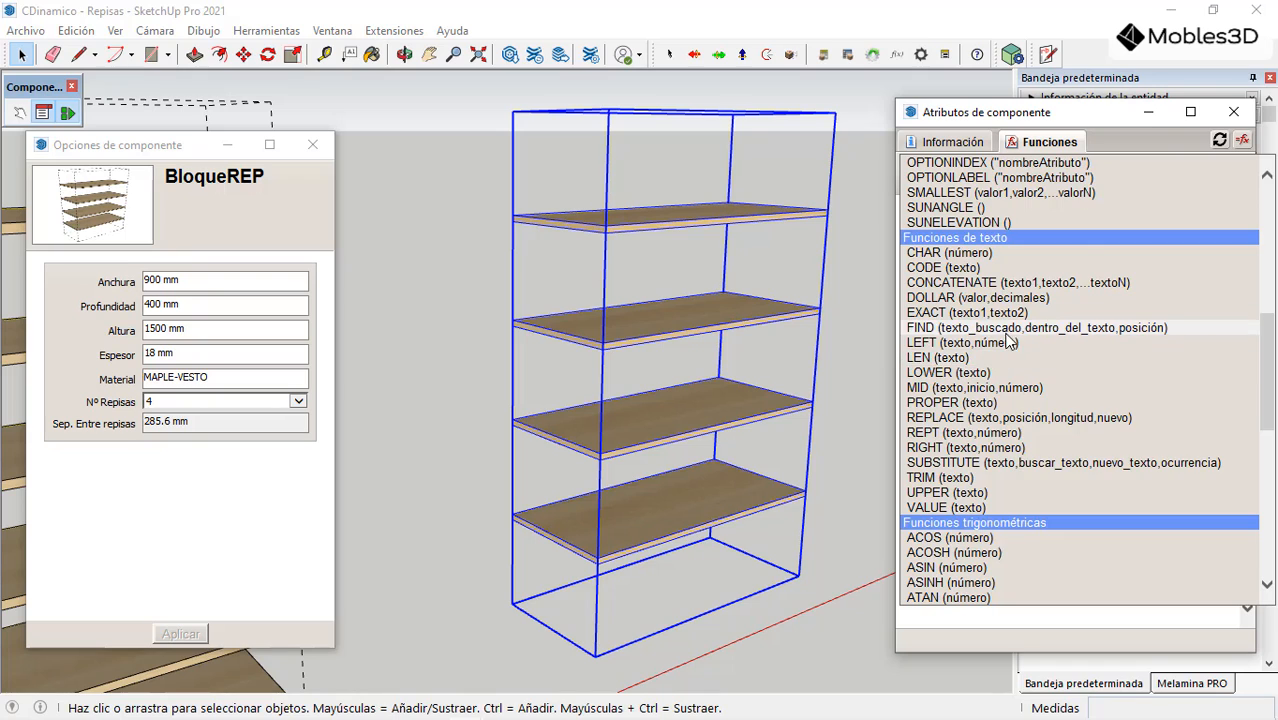
{"action": "scroll", "coordinate": [1000, 365], "scroll_direction": "up", "scroll_amount": 6}
{"action": "scroll", "coordinate": [1038, 462], "scroll_direction": "up", "scroll_amount": 5}
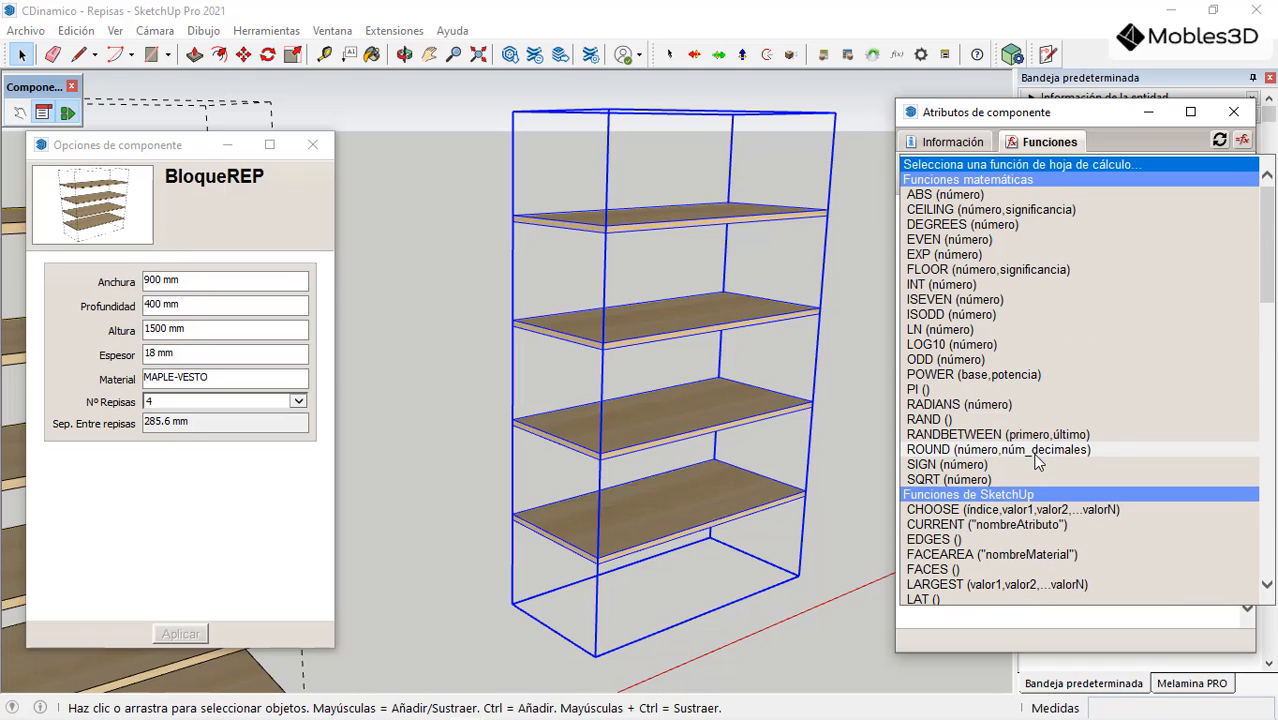
{"action": "left_click", "coordinate": [952, 143]}
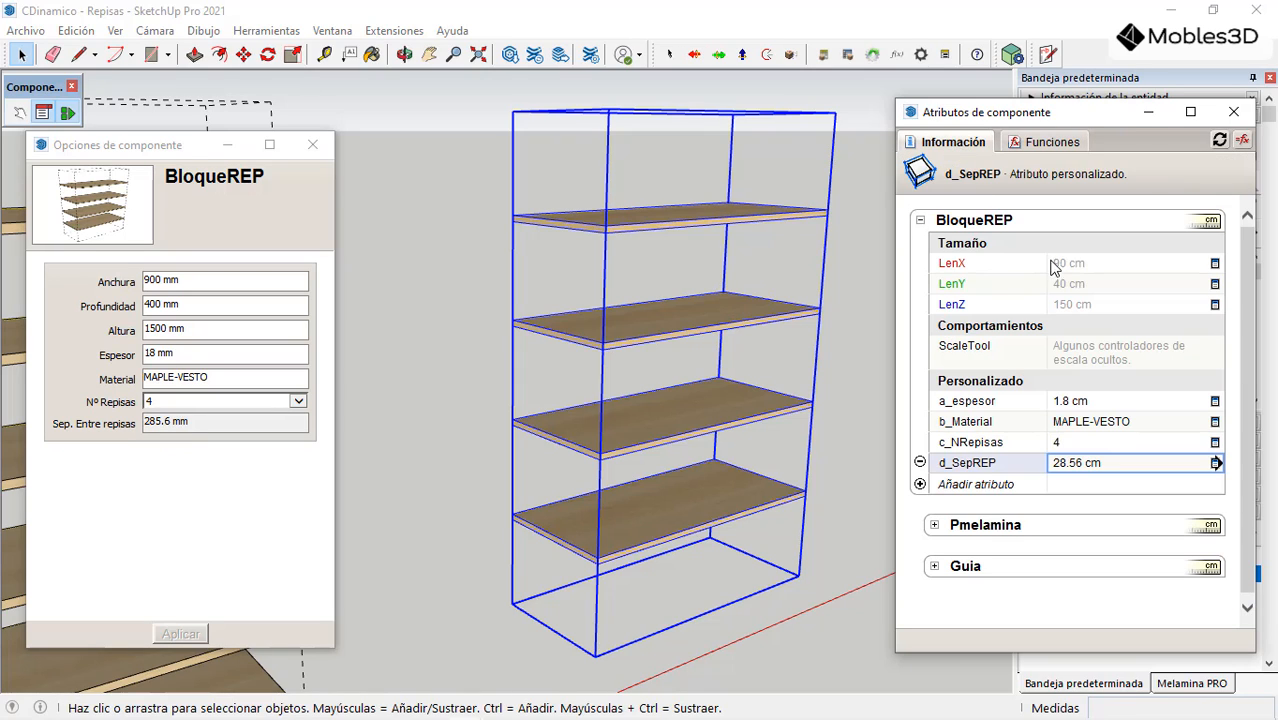
{"action": "left_click", "coordinate": [920, 220]}
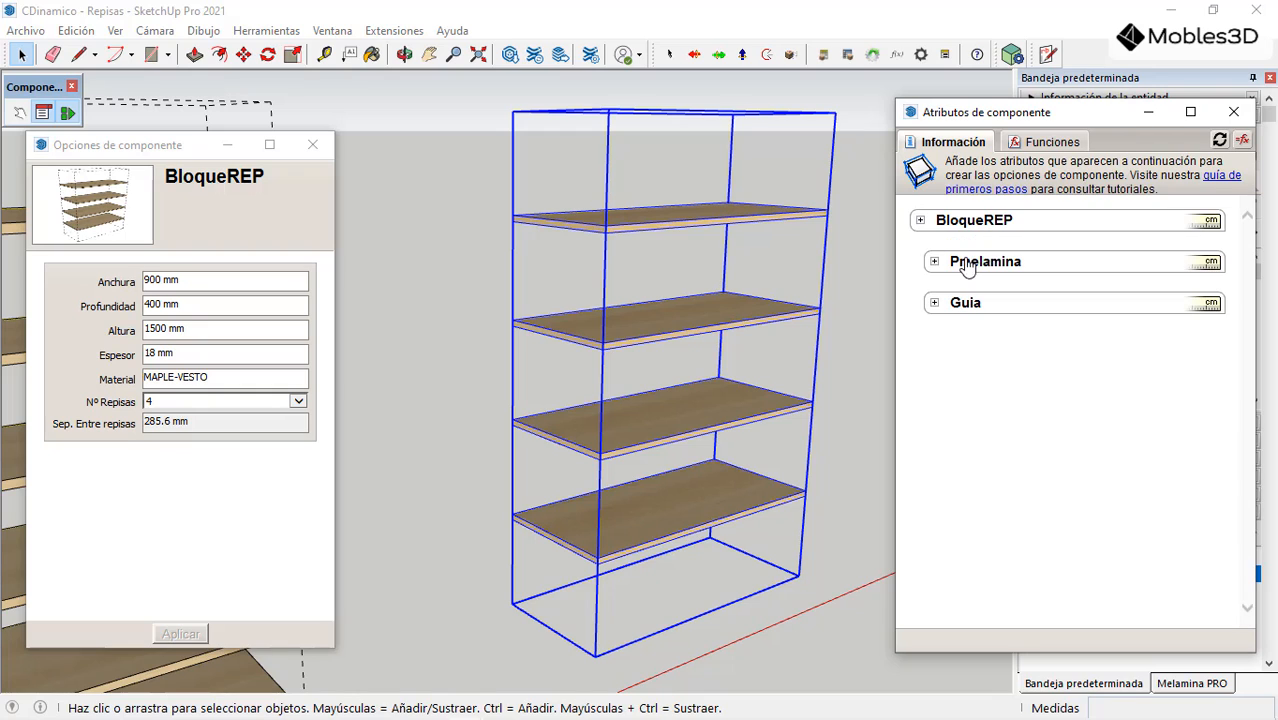
{"action": "left_click", "coordinate": [1234, 112]}
Step: Set BloqueREP's Anchura to 1200 mm, Profundidad to 500 mm and Altura to 1700 mm in the component options and apply them
{"action": "middle_click_drag", "start_coordinate": [616, 355], "coordinate": [571, 437]}
{"action": "left_click", "coordinate": [196, 287]}
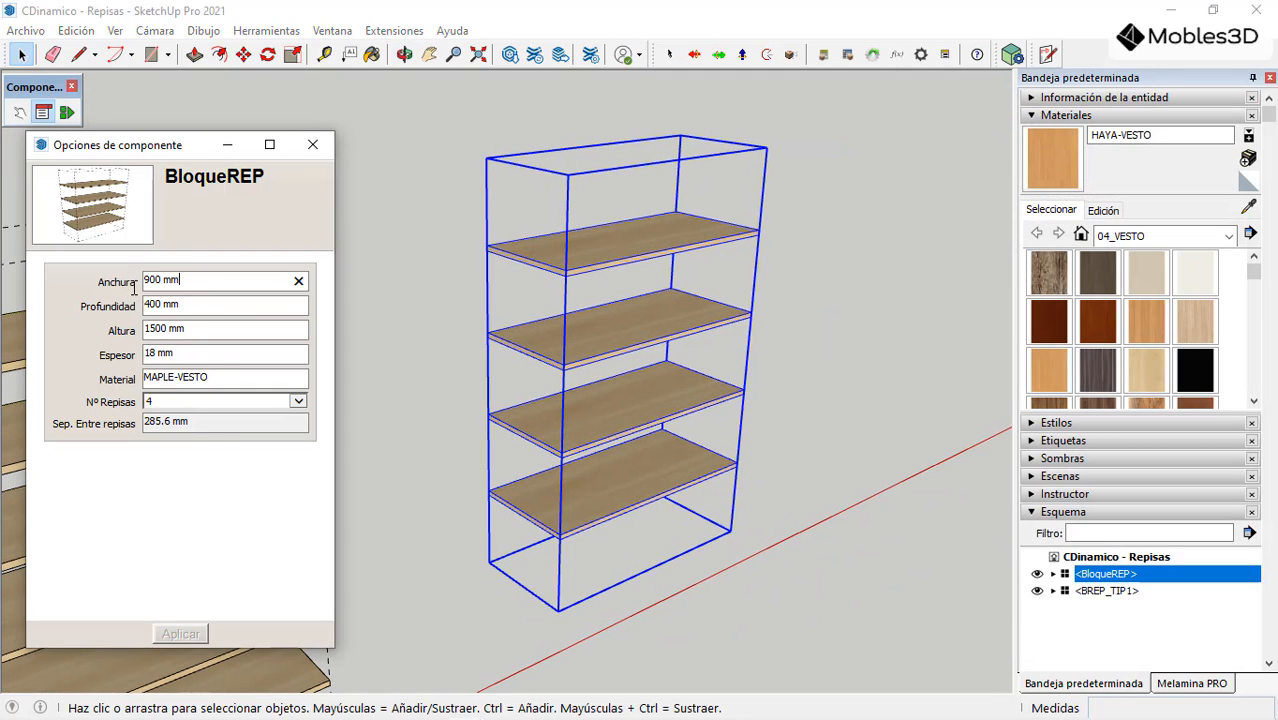
{"action": "left_click_drag", "start_coordinate": [196, 287], "coordinate": [108, 288]}
{"action": "type", "text": "1"}
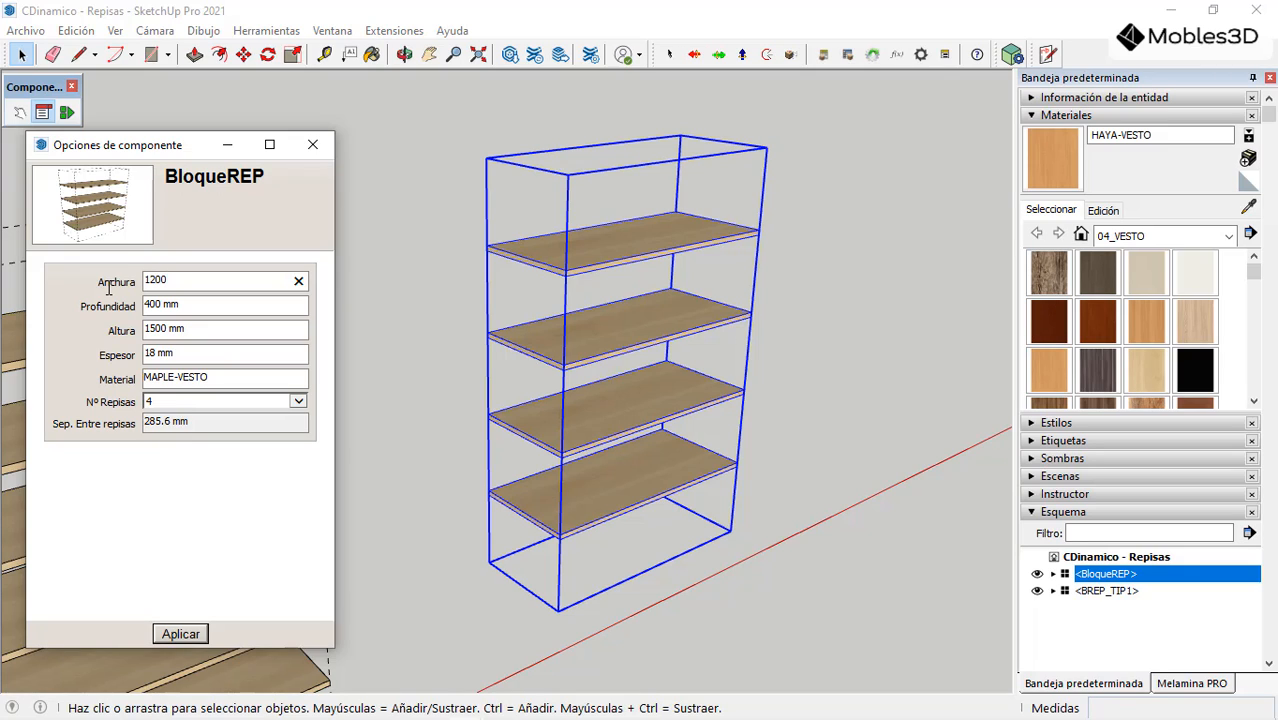
{"action": "type", "text": "200"}
{"action": "left_click", "coordinate": [176, 306]}
{"action": "left_click_drag", "start_coordinate": [176, 306], "coordinate": [133, 333]}
{"action": "type", "text": "500"}
{"action": "left_click", "coordinate": [196, 326]}
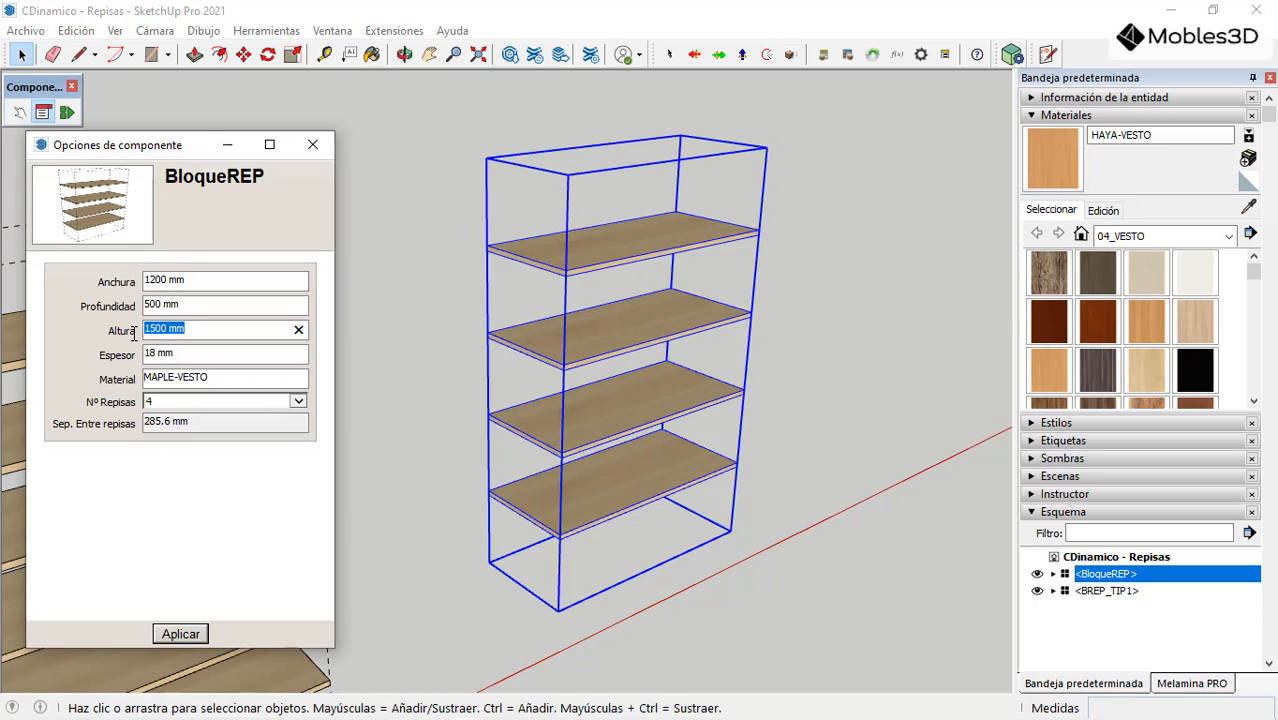
{"action": "type", "text": "1700"}
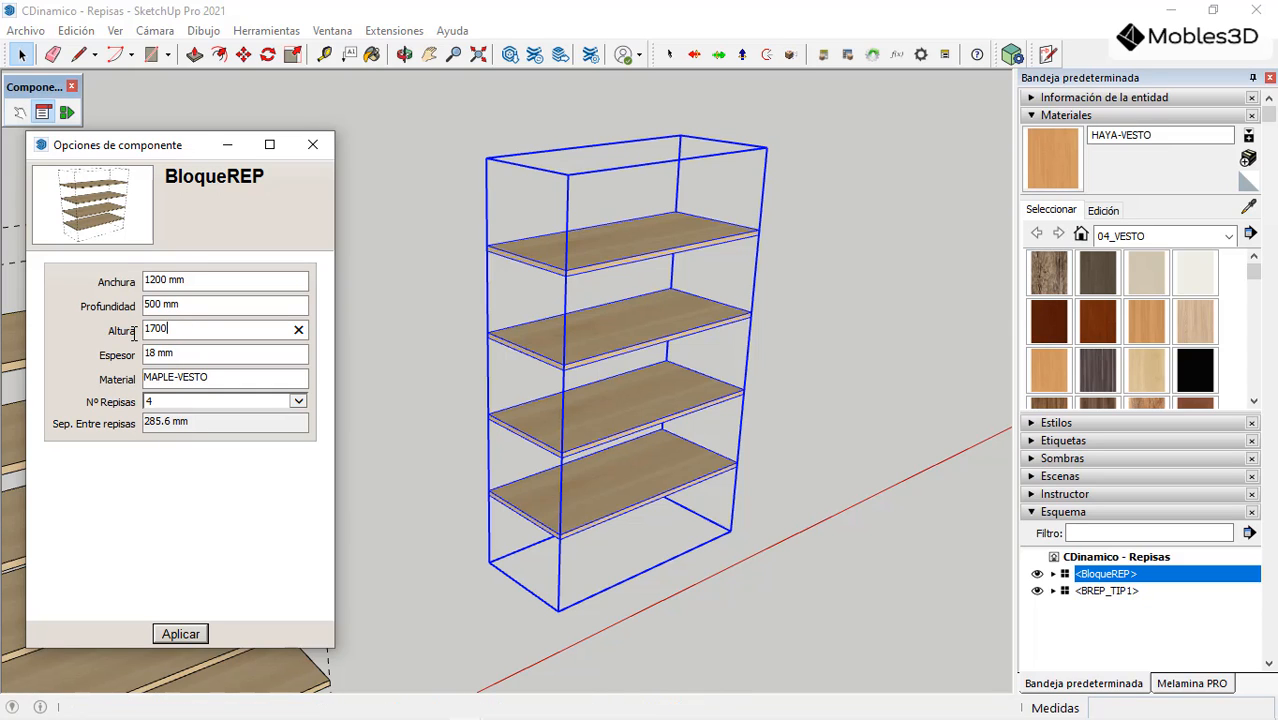
{"action": "key", "text": "Return"}
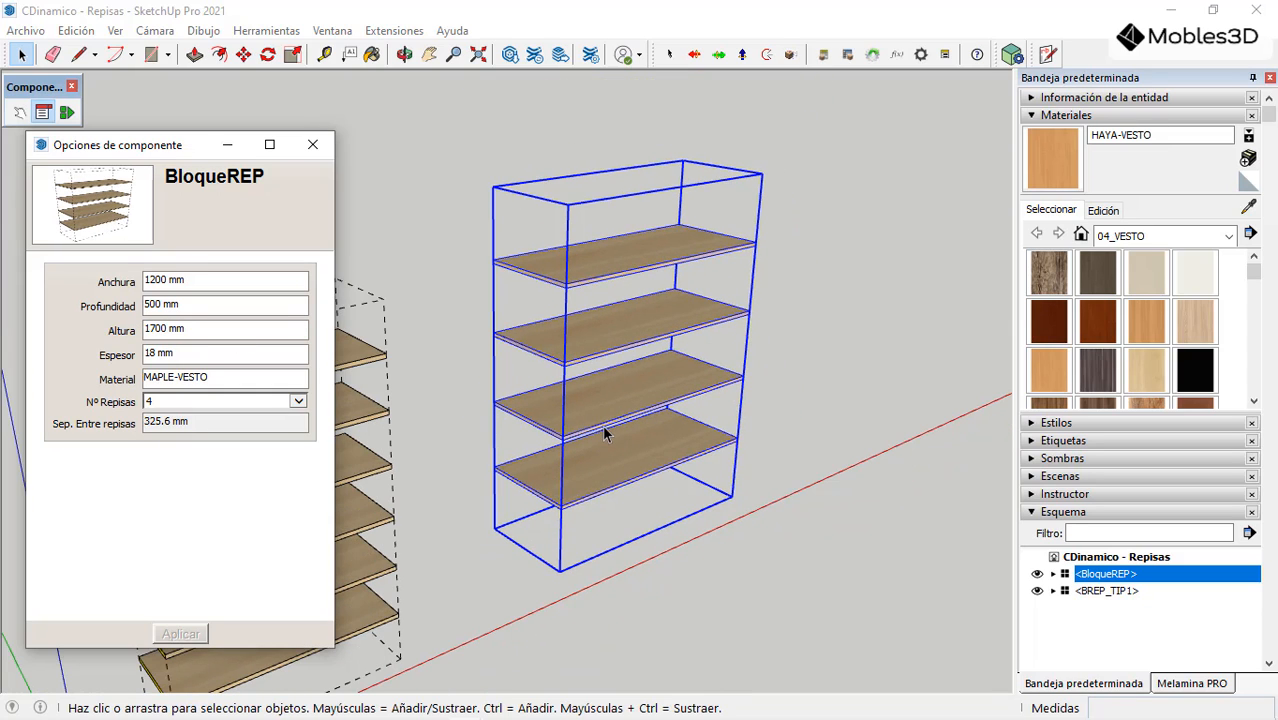
Step: Set BloqueREP's Nº Repisas to 5 in the component options and apply it
{"action": "scroll", "coordinate": [578, 340], "scroll_direction": "up", "scroll_amount": 3}
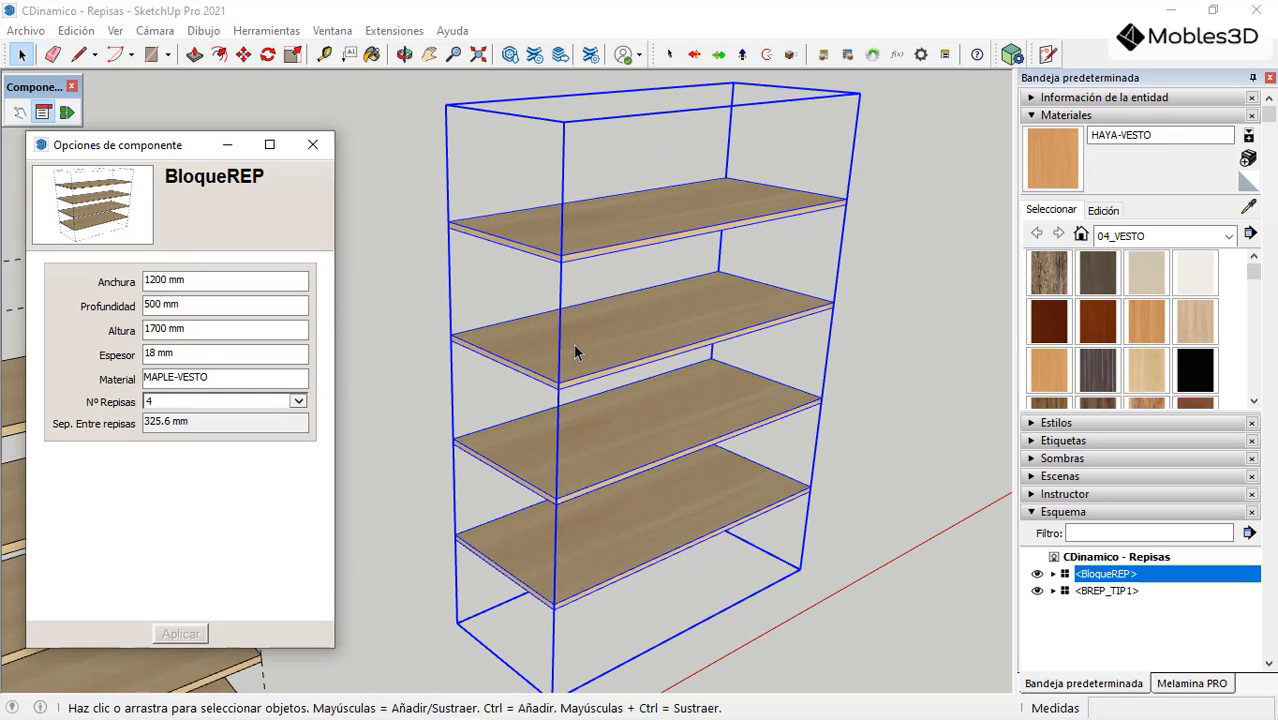
{"action": "left_click", "coordinate": [298, 400]}
{"action": "left_click", "coordinate": [155, 424]}
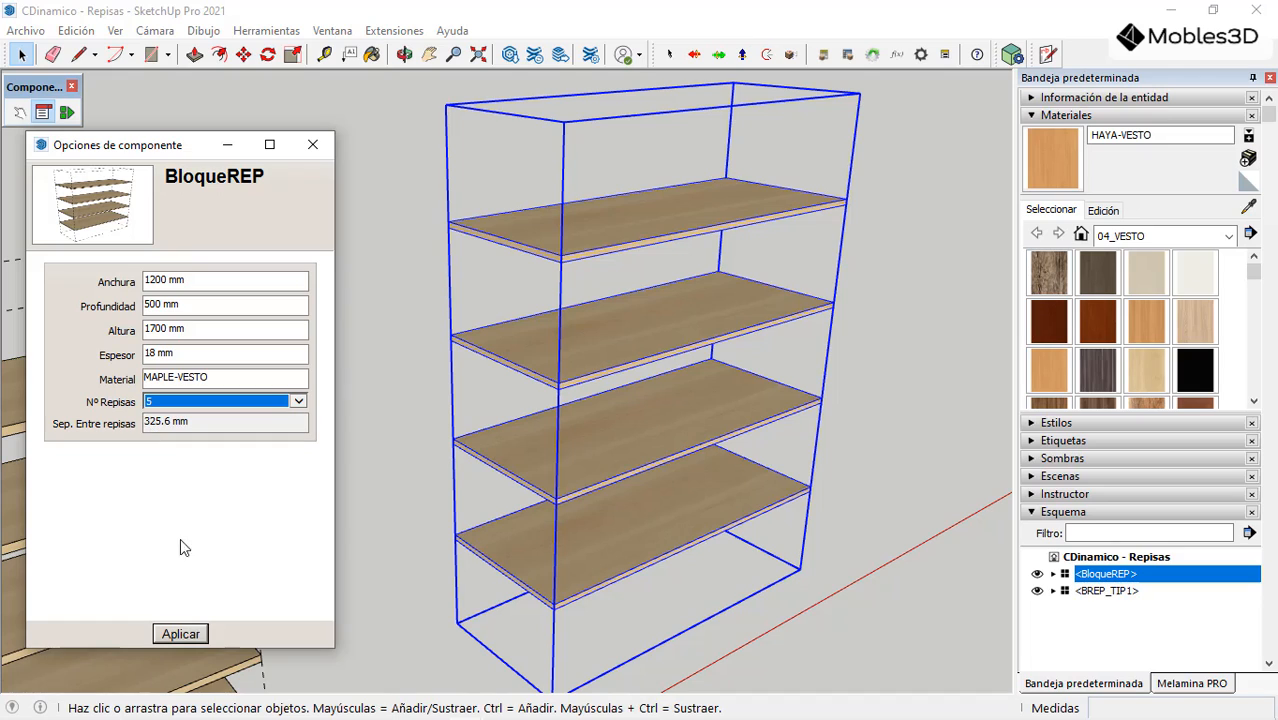
{"action": "left_click", "coordinate": [192, 638]}
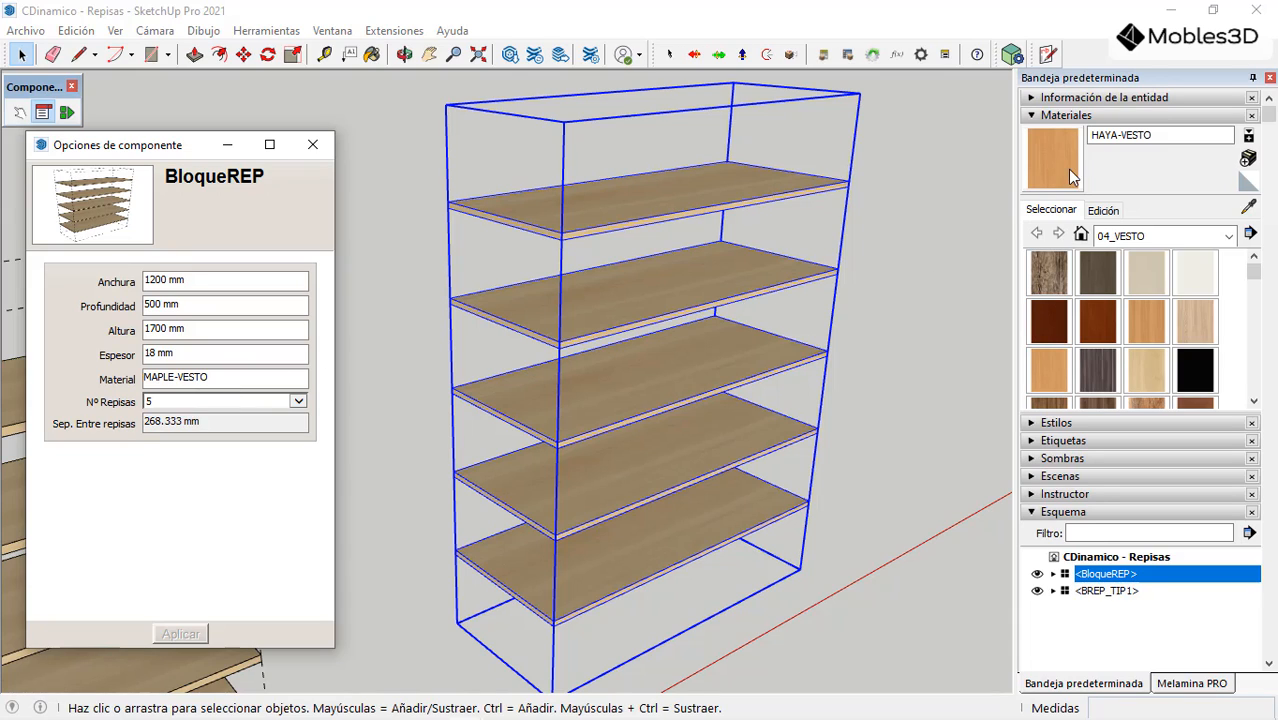
Step: Add the ROBLE RUSTICO-VESTO material from the 04_VESTO collection to the model
{"action": "scroll", "coordinate": [1154, 325], "scroll_direction": "down", "scroll_amount": 2}
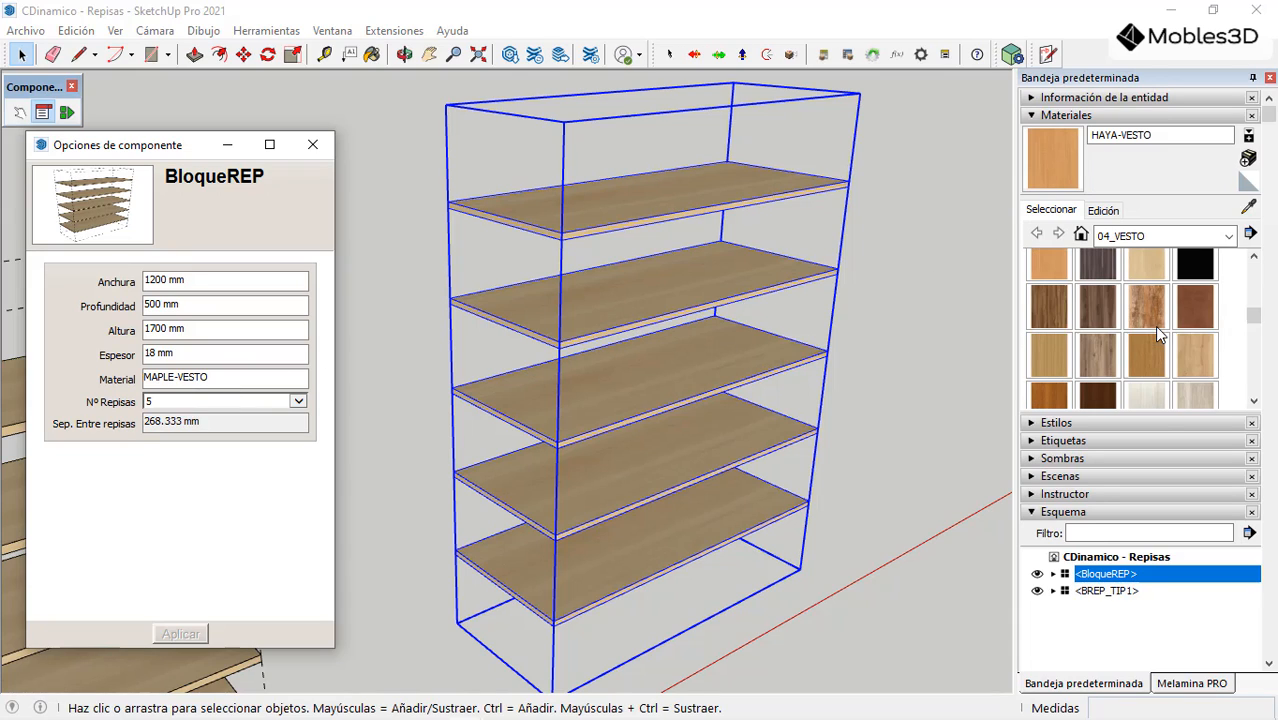
{"action": "left_click", "coordinate": [1190, 356]}
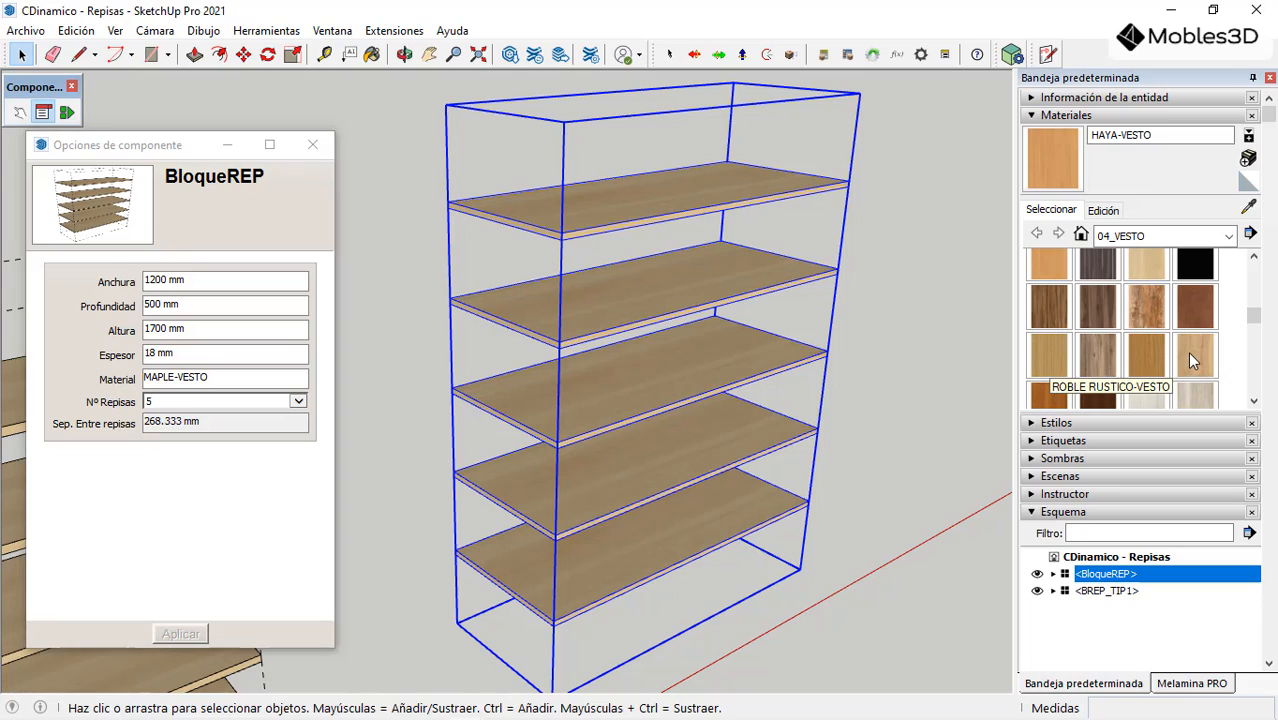
{"action": "right_click", "coordinate": [1190, 342]}
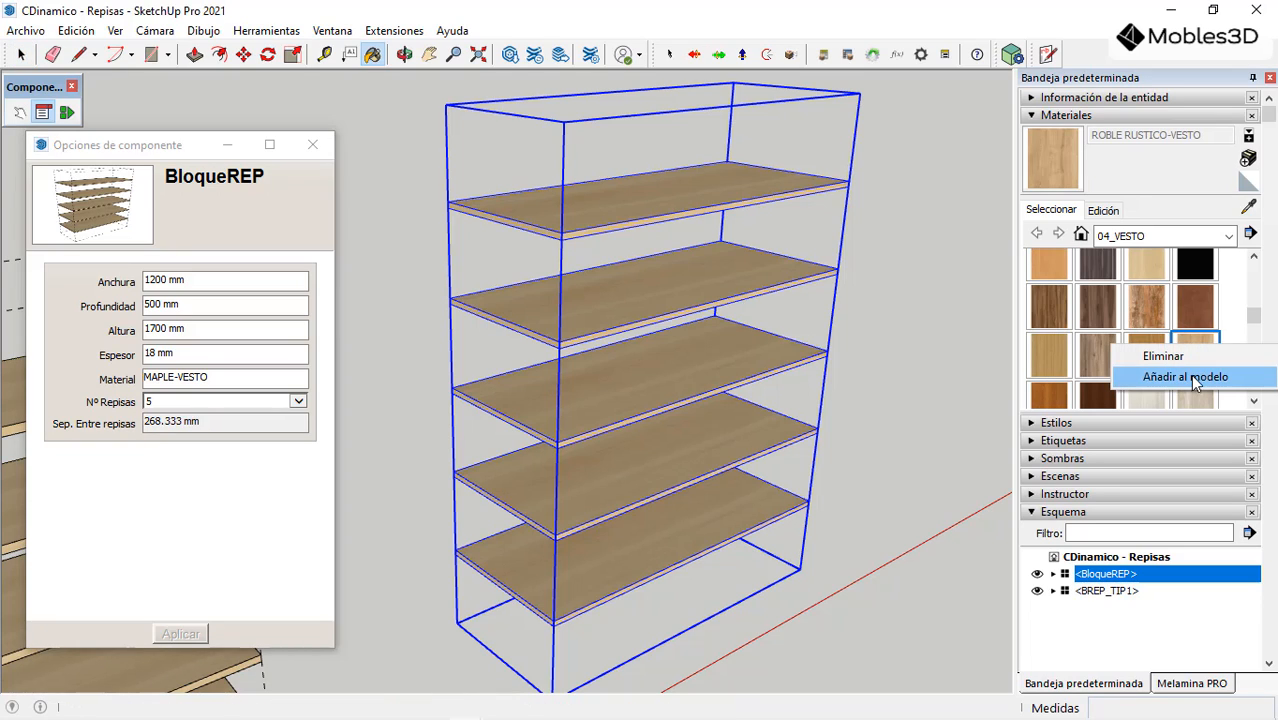
{"action": "left_click", "coordinate": [1195, 377]}
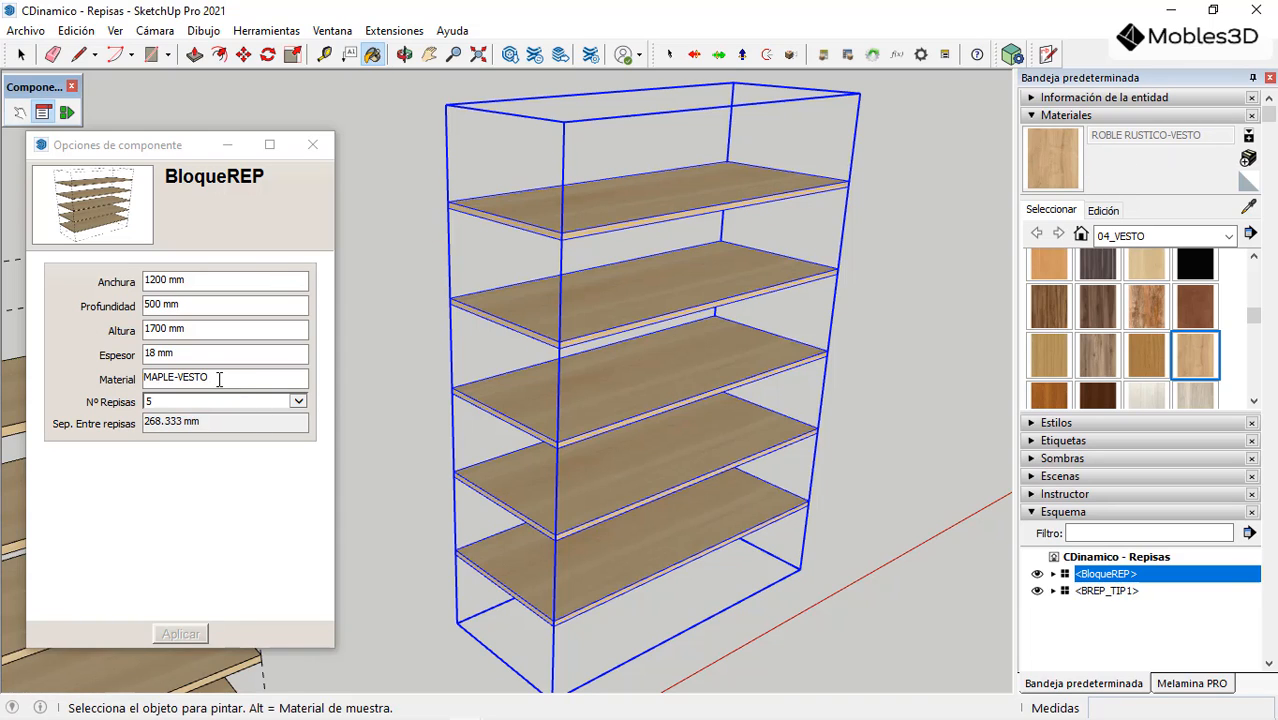
Step: Set BloqueREP's Material option to ROBLE RUSTICO-VESTO, apply it and return to the Select tool
{"action": "left_click_drag", "start_coordinate": [176, 377], "coordinate": [147, 385]}
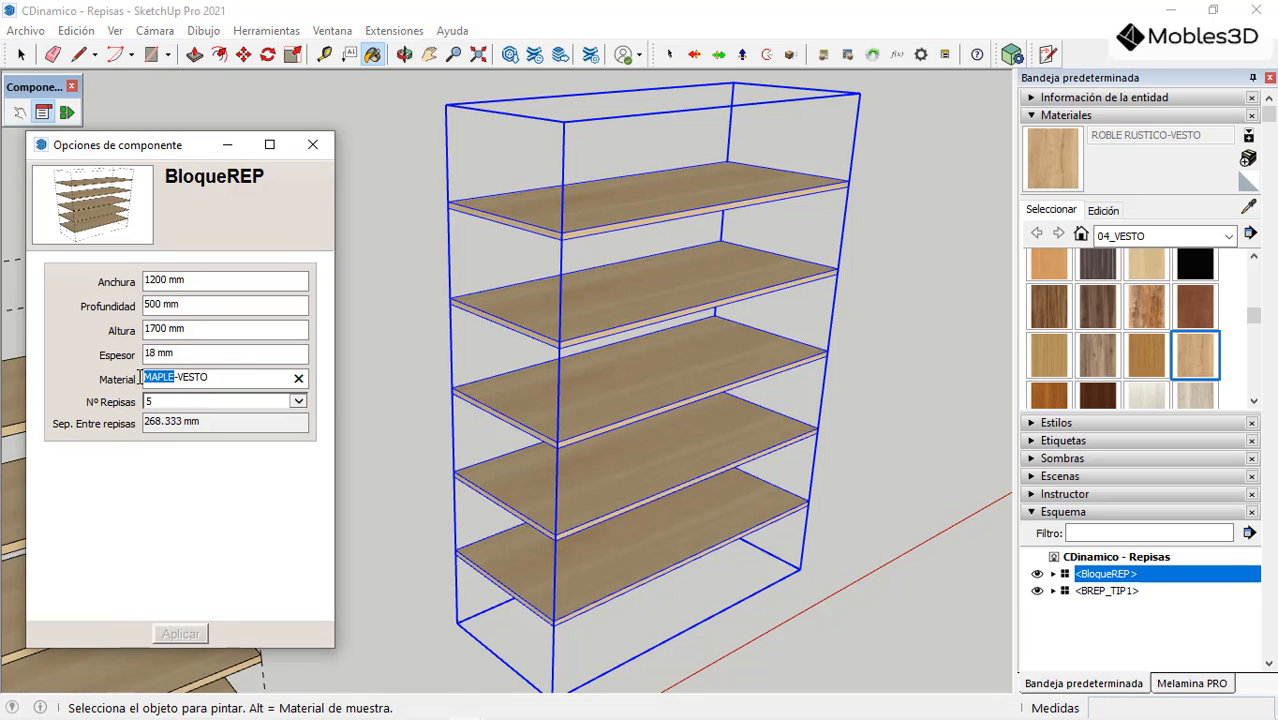
{"action": "key", "text": "BackSpace"}
{"action": "type", "text": "ROBLE"}
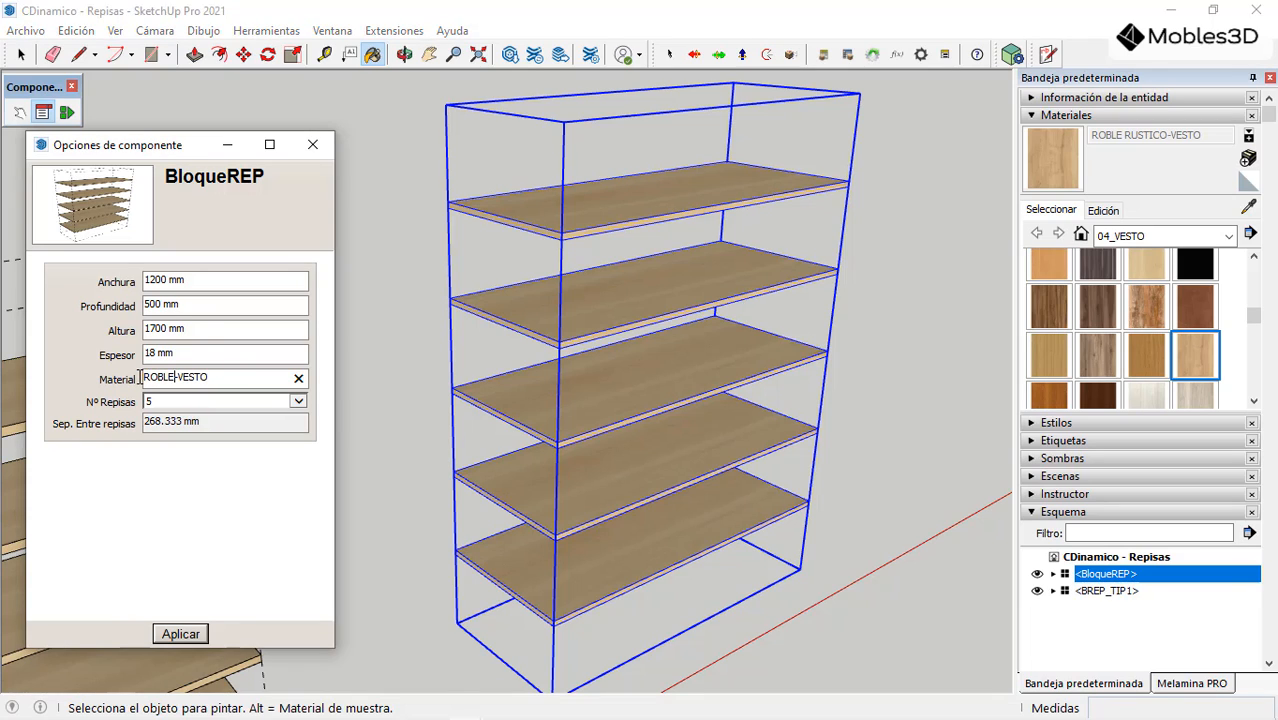
{"action": "type", "text": " RUSTICO"}
{"action": "left_click", "coordinate": [180, 634]}
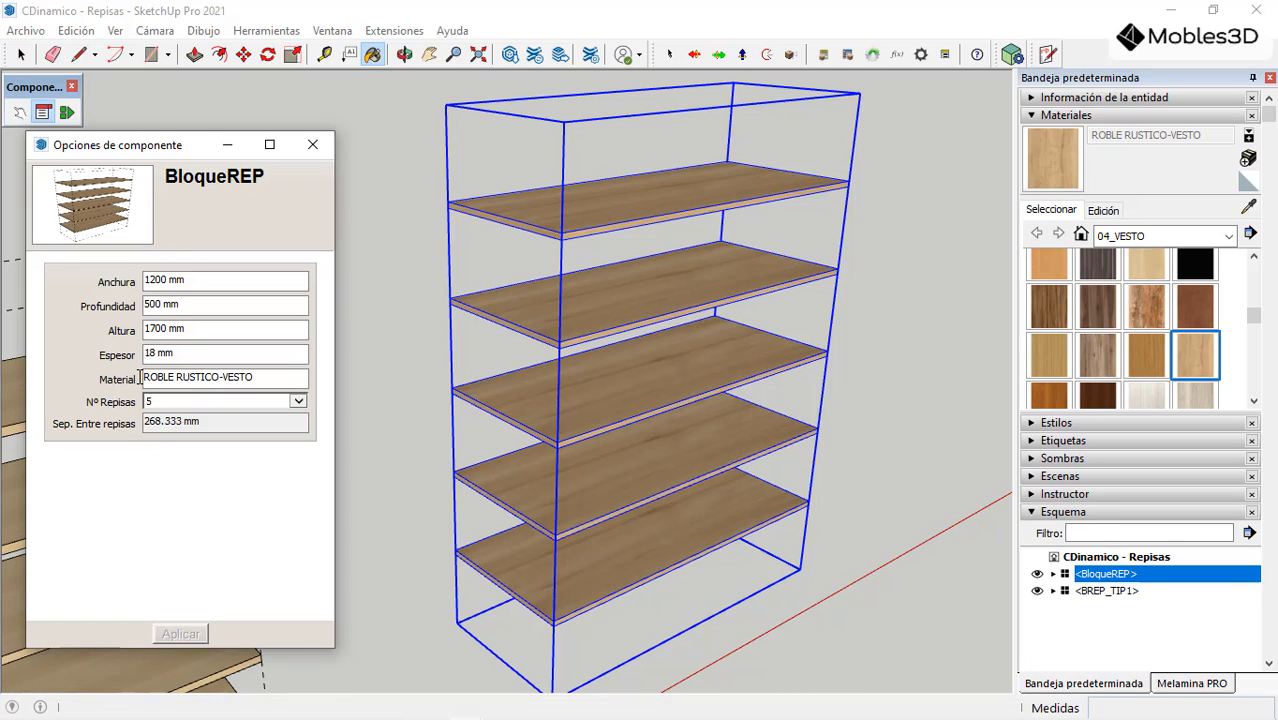
{"action": "left_click", "coordinate": [21, 54]}
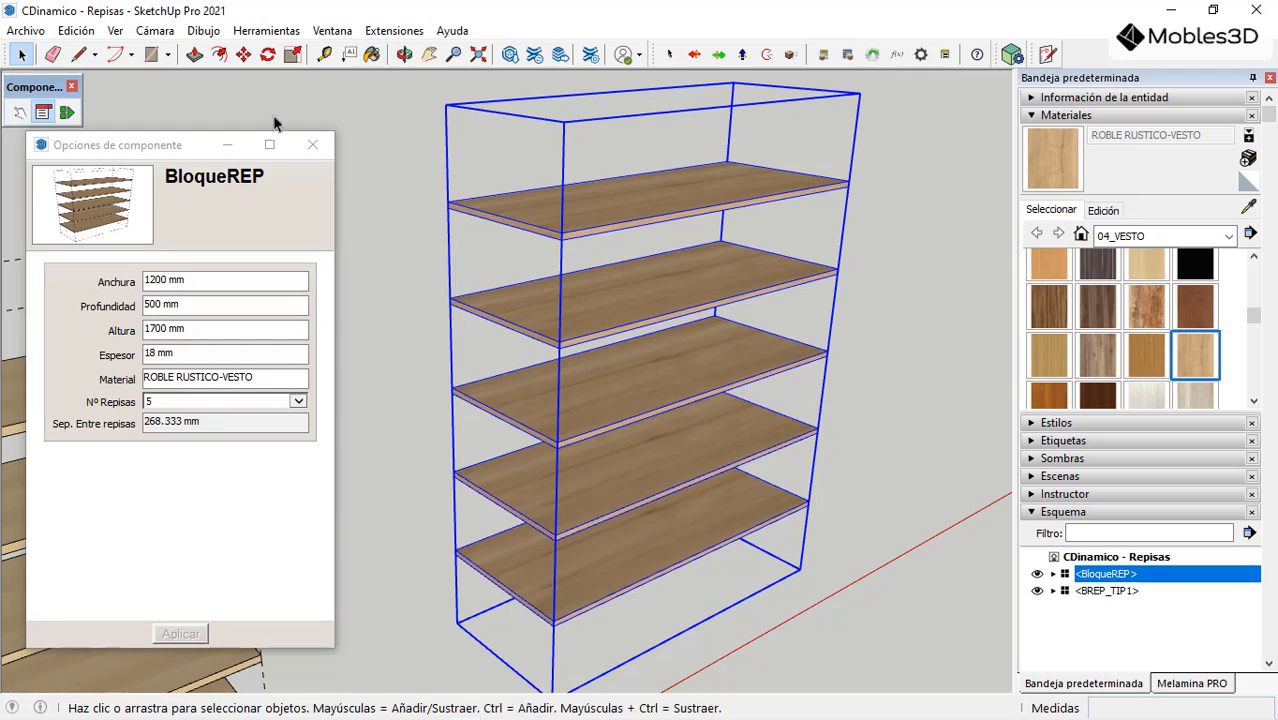
Step: Move BloqueREP about 835 mm farther away from the BREP_TIP1 shelf block by its lower front corner
{"action": "mouse_move", "coordinate": [559, 223]}
{"action": "middle_mouse_down"}
{"action": "mouse_move", "coordinate": [599, 391]}
{"action": "mouse_move", "coordinate": [499, 220]}
{"action": "mouse_move", "coordinate": [464, 257]}
{"action": "mouse_move", "coordinate": [665, 374]}
{"action": "mouse_move", "coordinate": [603, 310]}
{"action": "middle_mouse_up"}
{"action": "scroll", "coordinate": [599, 391], "scroll_direction": "down", "scroll_amount": 2}
{"action": "scroll", "coordinate": [620, 380], "scroll_direction": "down", "scroll_amount": 3}
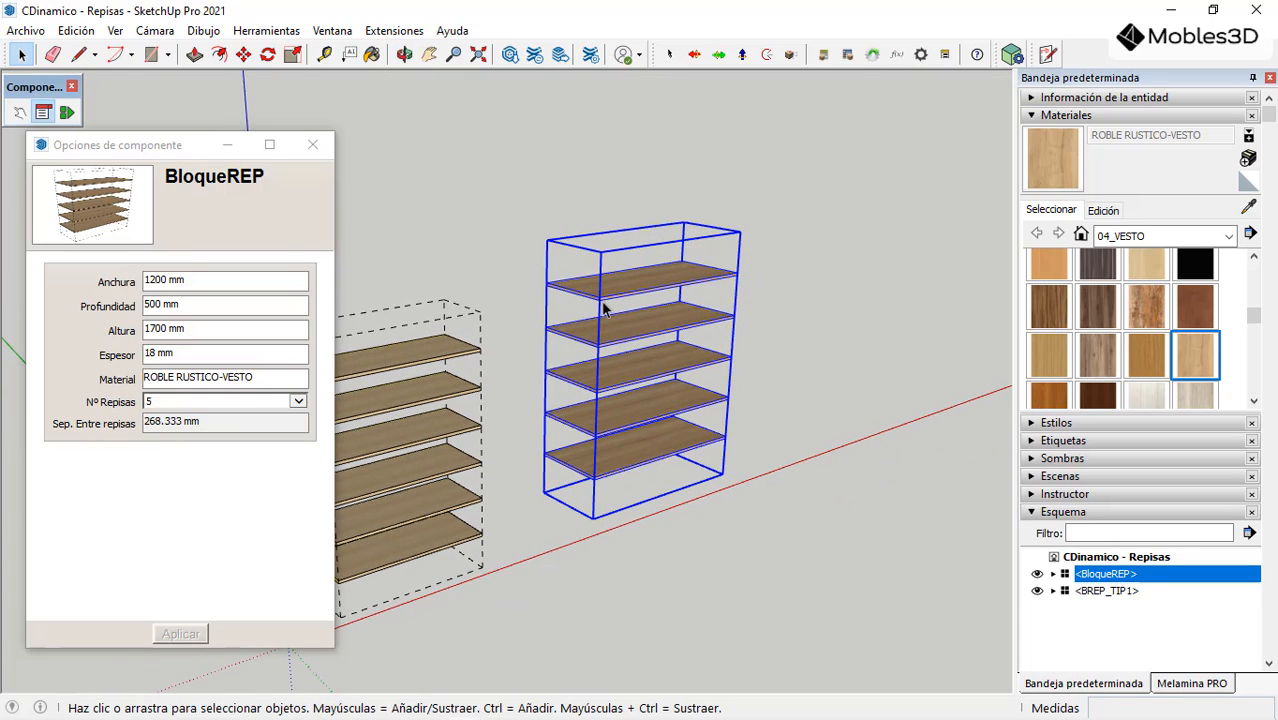
{"action": "left_click", "coordinate": [784, 500]}
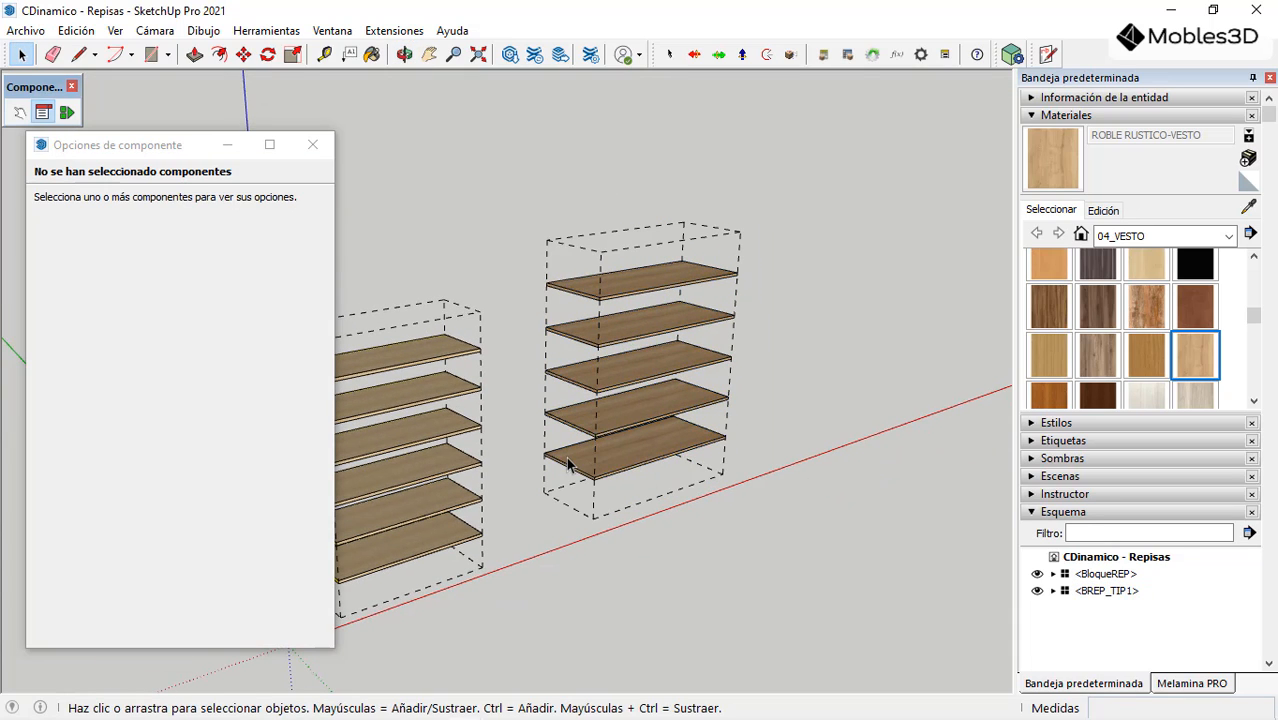
{"action": "left_click", "coordinate": [671, 484]}
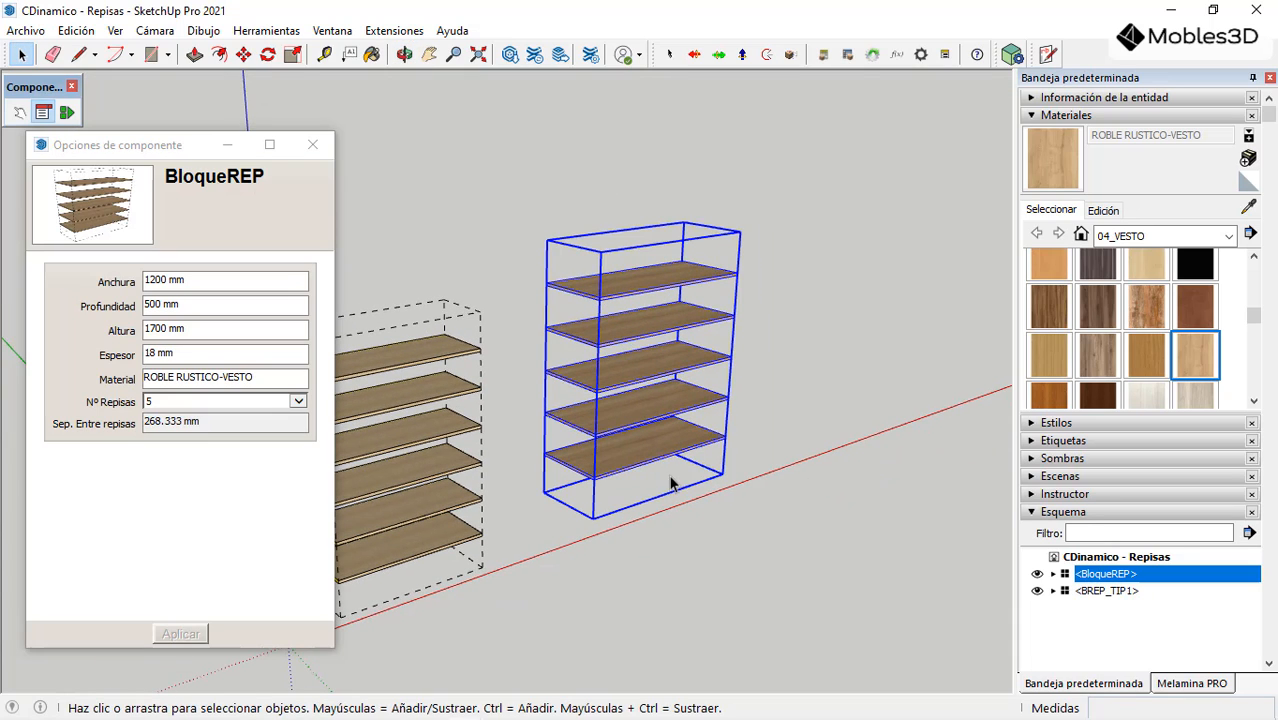
{"action": "left_click", "coordinate": [243, 54]}
{"action": "left_click", "coordinate": [593, 517]}
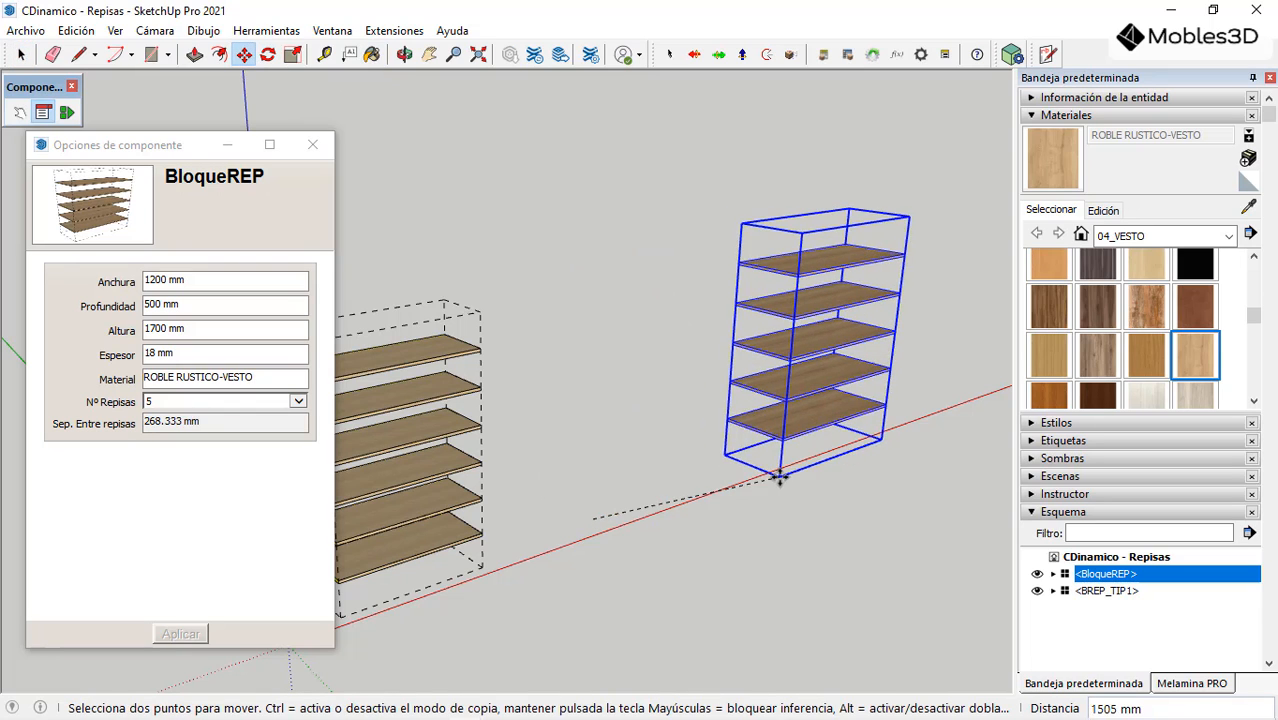
{"action": "left_click", "coordinate": [683, 484]}
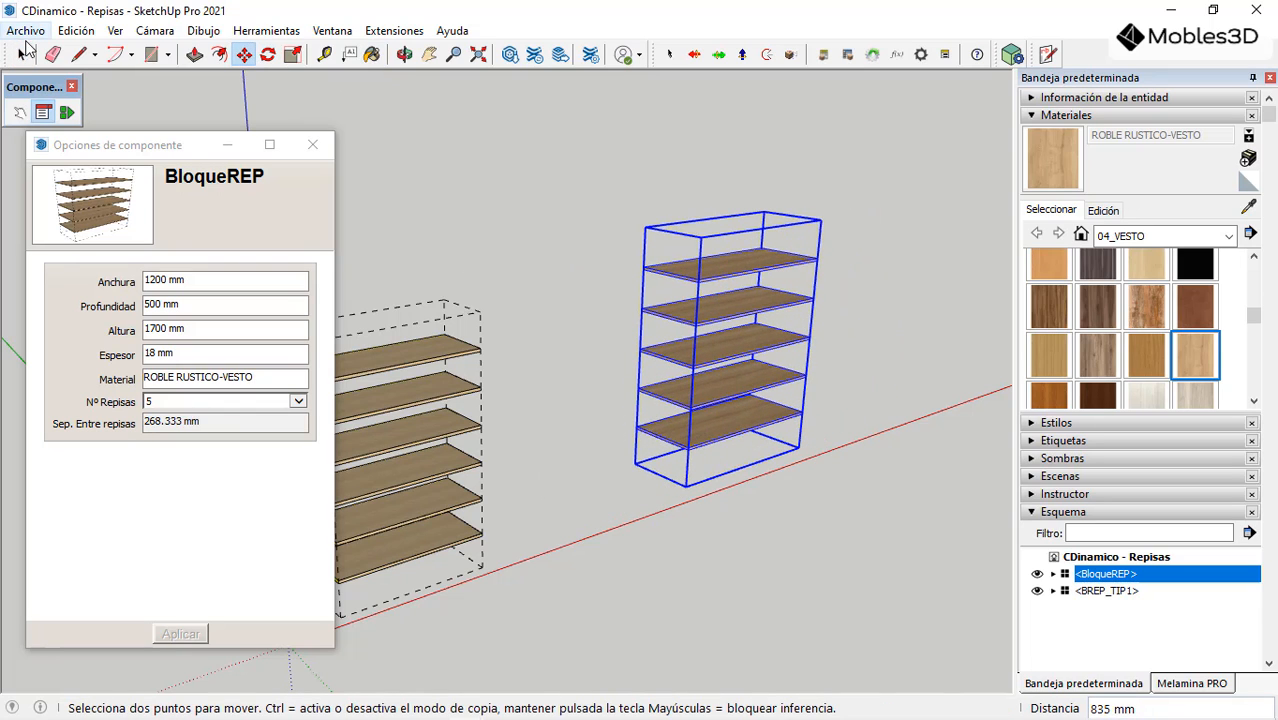
{"action": "left_click", "coordinate": [20, 54]}
Step: Scale BloqueREP down with its single-axis handles to about 696 mm wide, 350 mm deep and 1394 mm high
{"action": "scroll", "coordinate": [715, 325], "scroll_direction": "down", "scroll_amount": 3}
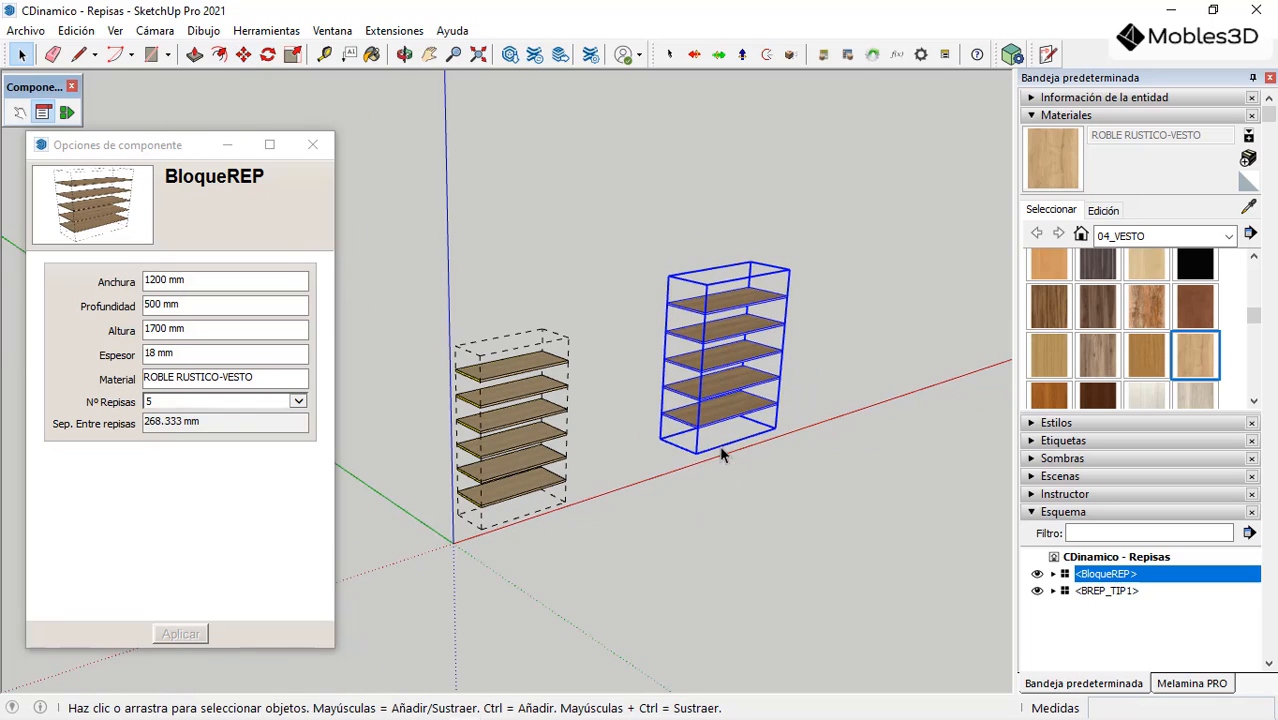
{"action": "left_click", "coordinate": [611, 452]}
{"action": "left_click", "coordinate": [722, 340]}
{"action": "scroll", "coordinate": [849, 314], "scroll_direction": "up", "scroll_amount": 2}
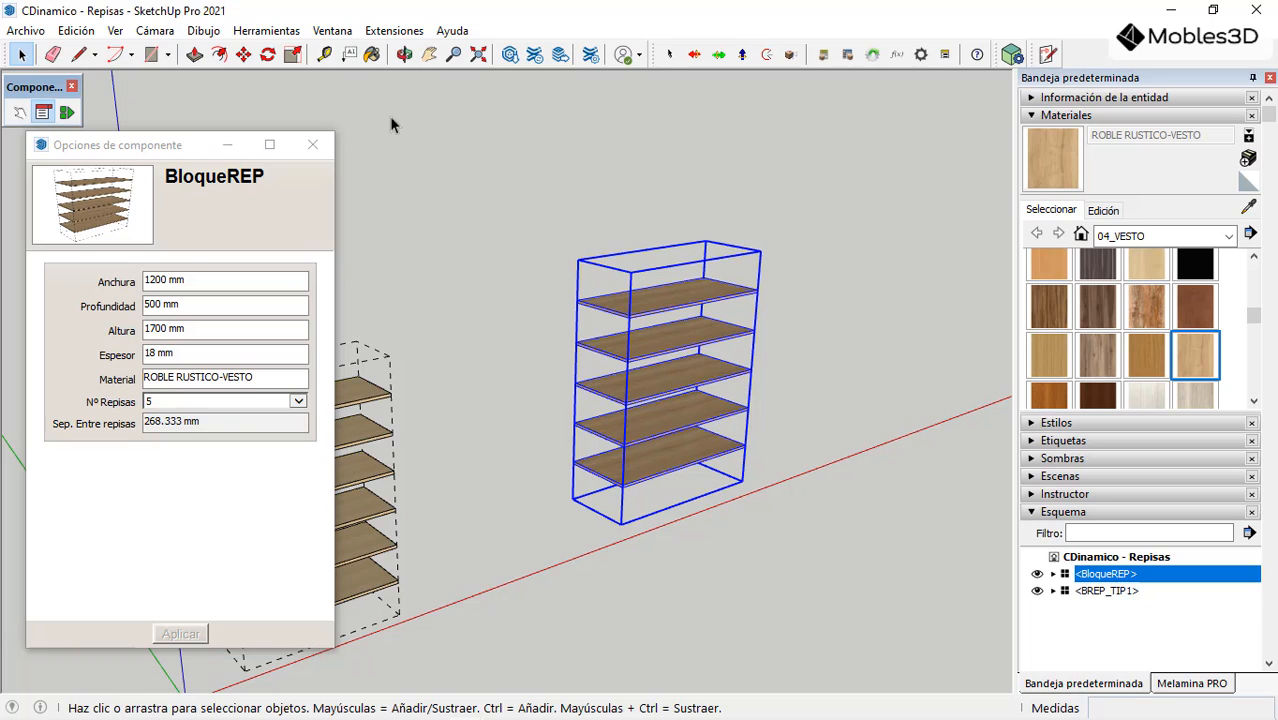
{"action": "left_click", "coordinate": [292, 54]}
{"action": "left_click_drag", "start_coordinate": [713, 366], "coordinate": [668, 384]}
{"action": "left_click_drag", "start_coordinate": [595, 222], "coordinate": [597, 292]}
{"action": "mouse_move", "coordinate": [590, 416]}
{"action": "left_mouse_down"}
{"action": "mouse_move", "coordinate": [572, 410]}
{"action": "mouse_move", "coordinate": [580, 417]}
{"action": "left_mouse_up"}
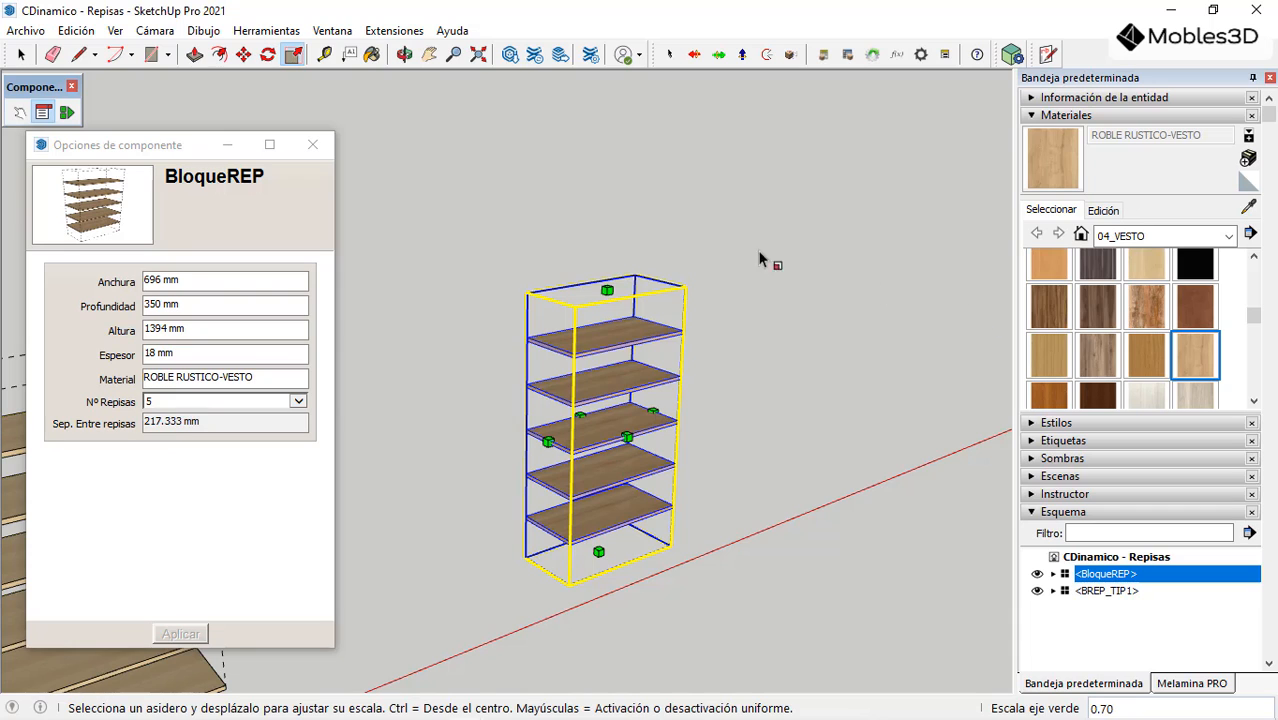
{"action": "left_click", "coordinate": [20, 55]}
Step: Compare BloqueREP with the BREP_TIP1 block, select BREP_TIP1 and examine its component options and edge-banded shelves up close
{"action": "scroll", "coordinate": [828, 372], "scroll_direction": "down", "scroll_amount": 3}
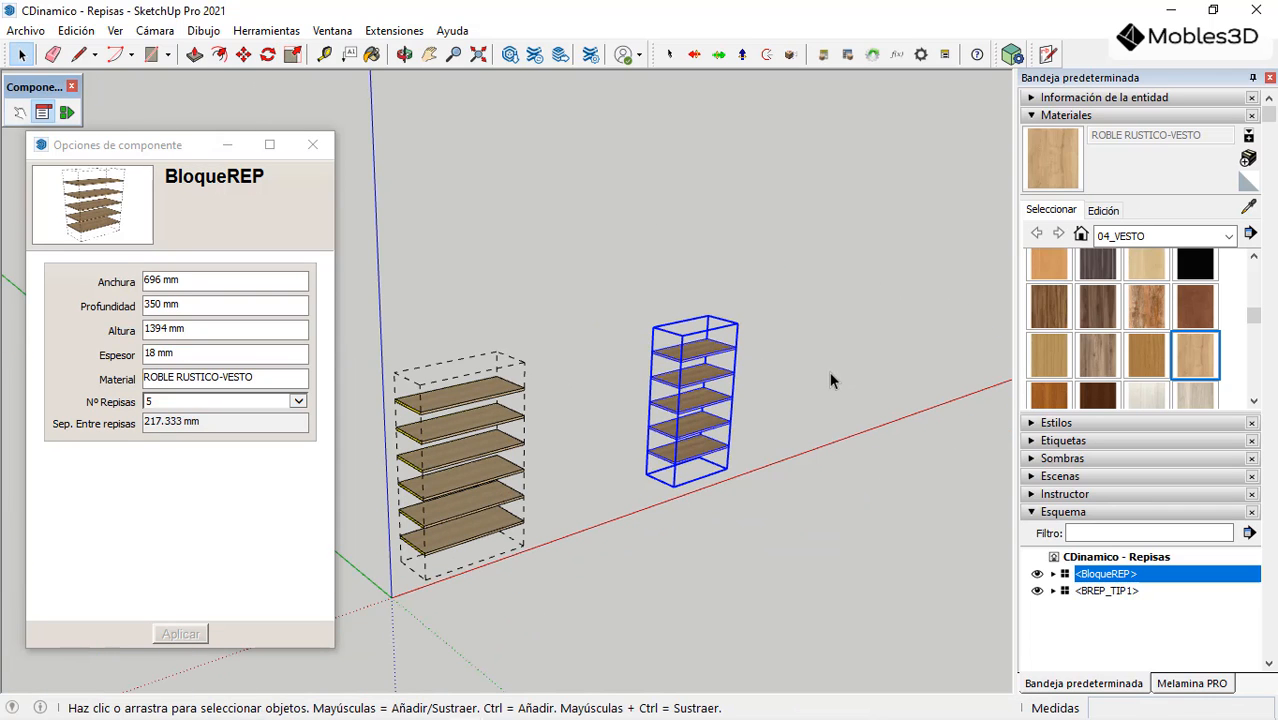
{"action": "middle_click_drag", "start_coordinate": [829, 371], "coordinate": [708, 372]}
{"action": "scroll", "coordinate": [824, 361], "scroll_direction": "down", "scroll_amount": 2}
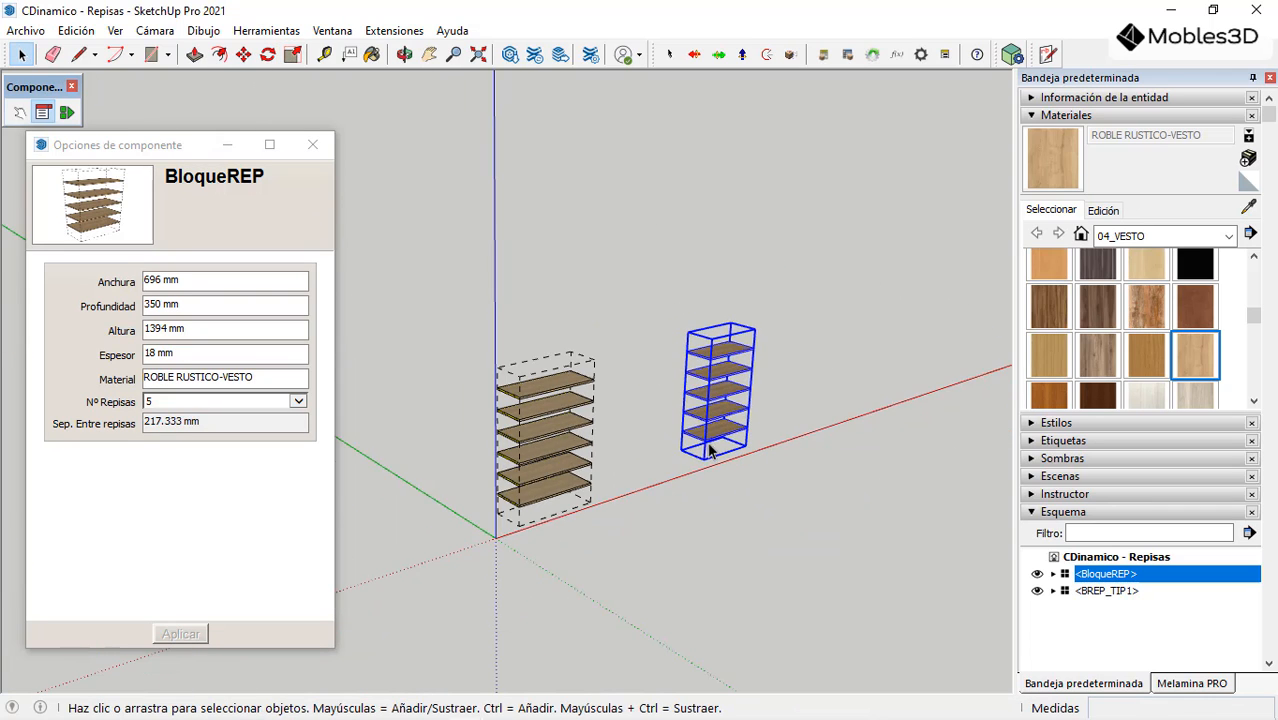
{"action": "scroll", "coordinate": [707, 443], "scroll_direction": "up", "scroll_amount": 3}
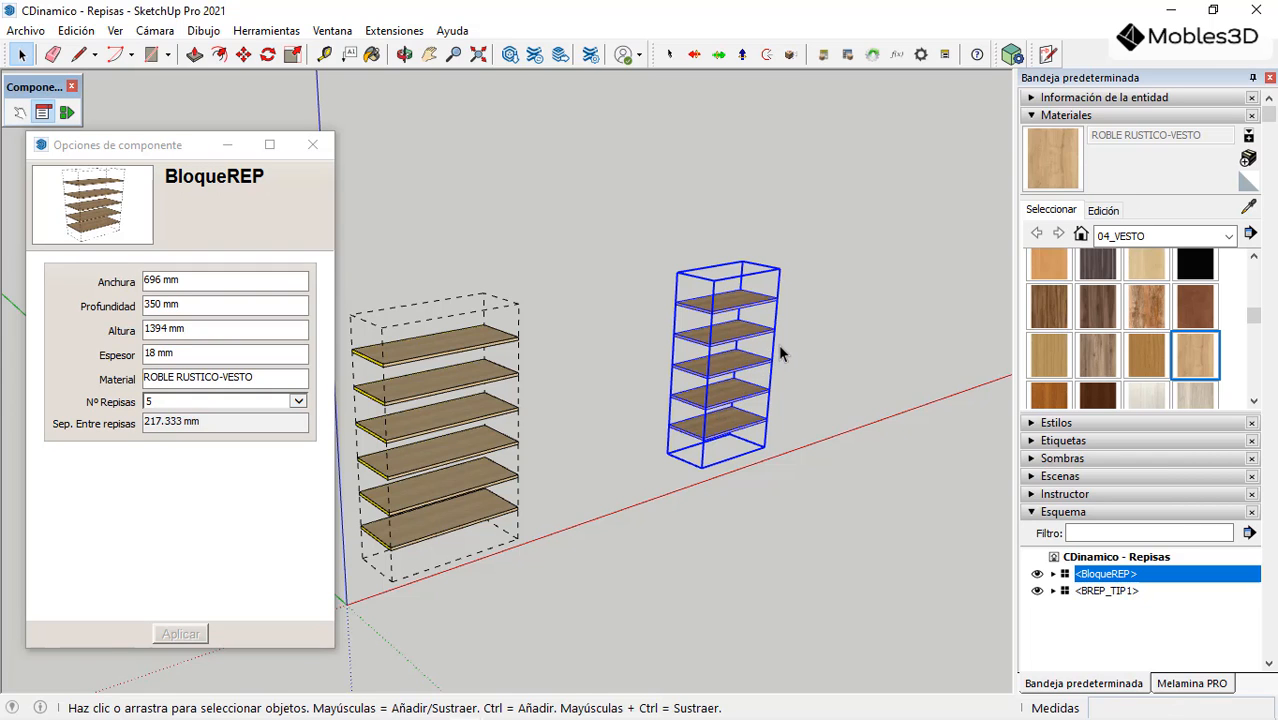
{"action": "scroll", "coordinate": [800, 337], "scroll_direction": "down", "scroll_amount": 2}
{"action": "scroll", "coordinate": [780, 360], "scroll_direction": "up", "scroll_amount": 3}
{"action": "scroll", "coordinate": [800, 340], "scroll_direction": "down", "scroll_amount": 2}
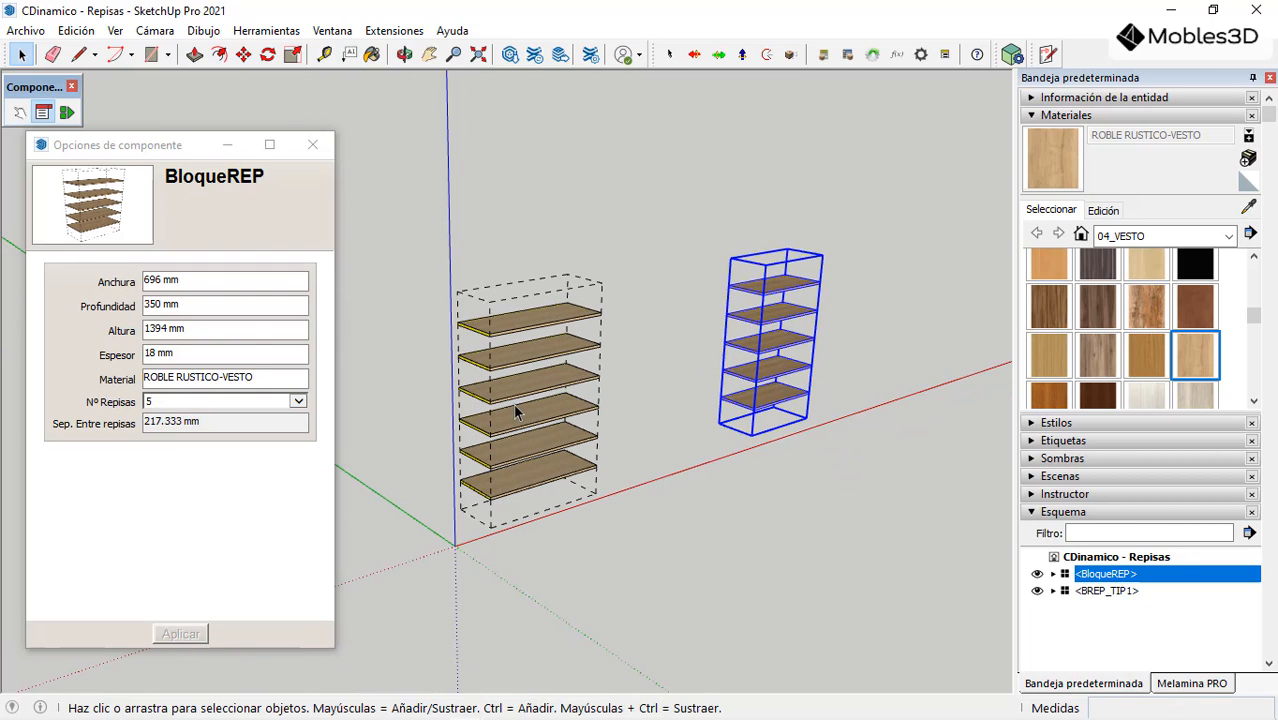
{"action": "left_click", "coordinate": [519, 420]}
{"action": "scroll", "coordinate": [515, 455], "scroll_direction": "up", "scroll_amount": 3}
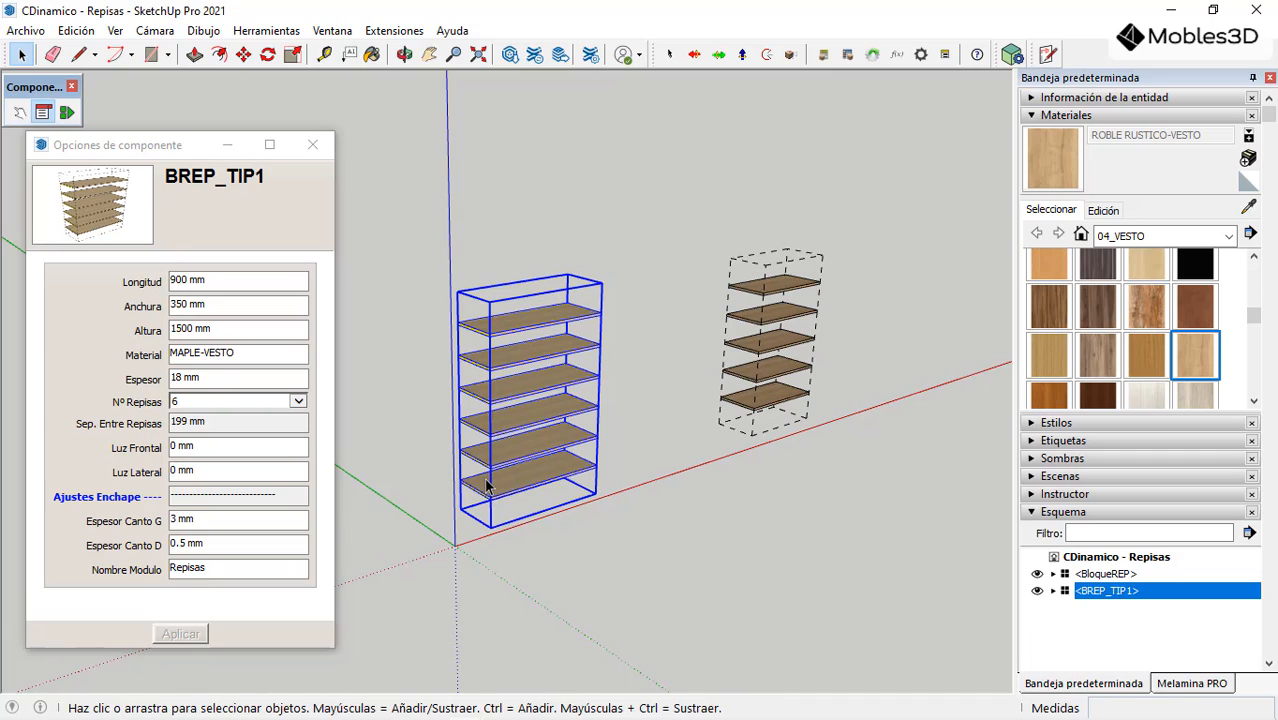
{"action": "scroll", "coordinate": [487, 472], "scroll_direction": "up", "scroll_amount": 2}
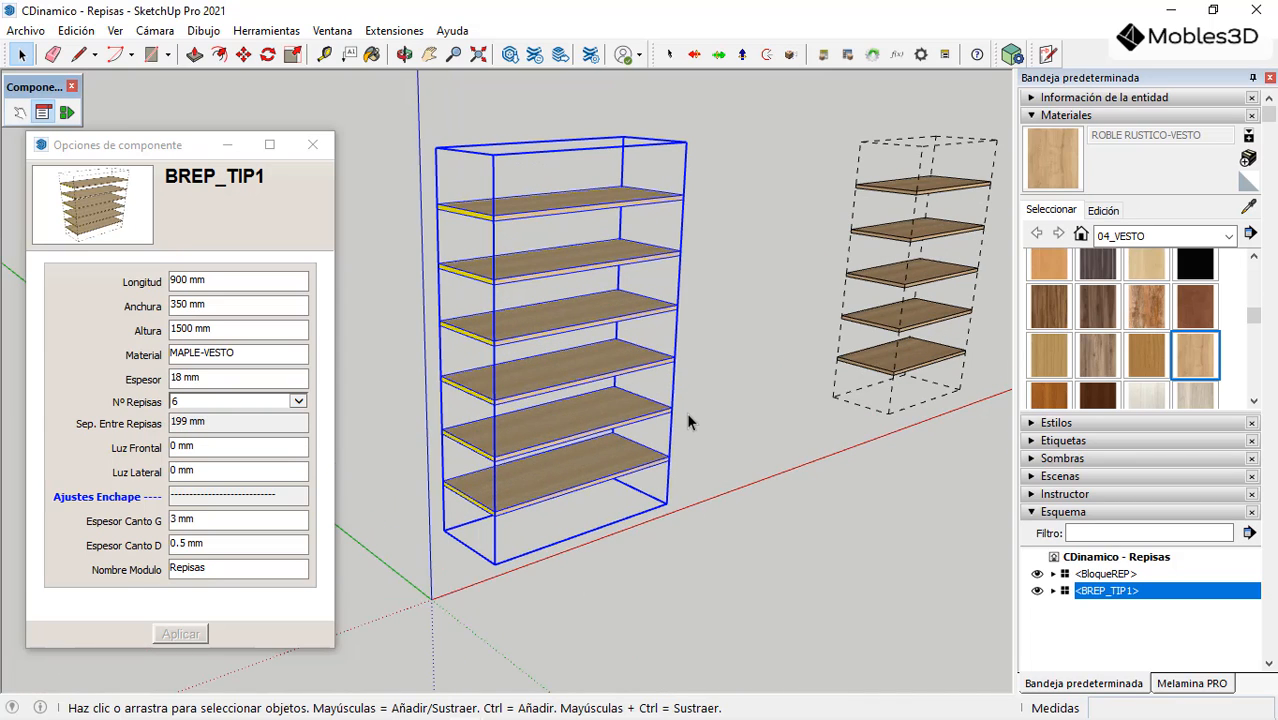
{"action": "middle_click_drag", "start_coordinate": [688, 421], "coordinate": [590, 406]}
{"action": "middle_click_drag", "start_coordinate": [679, 377], "coordinate": [585, 424]}
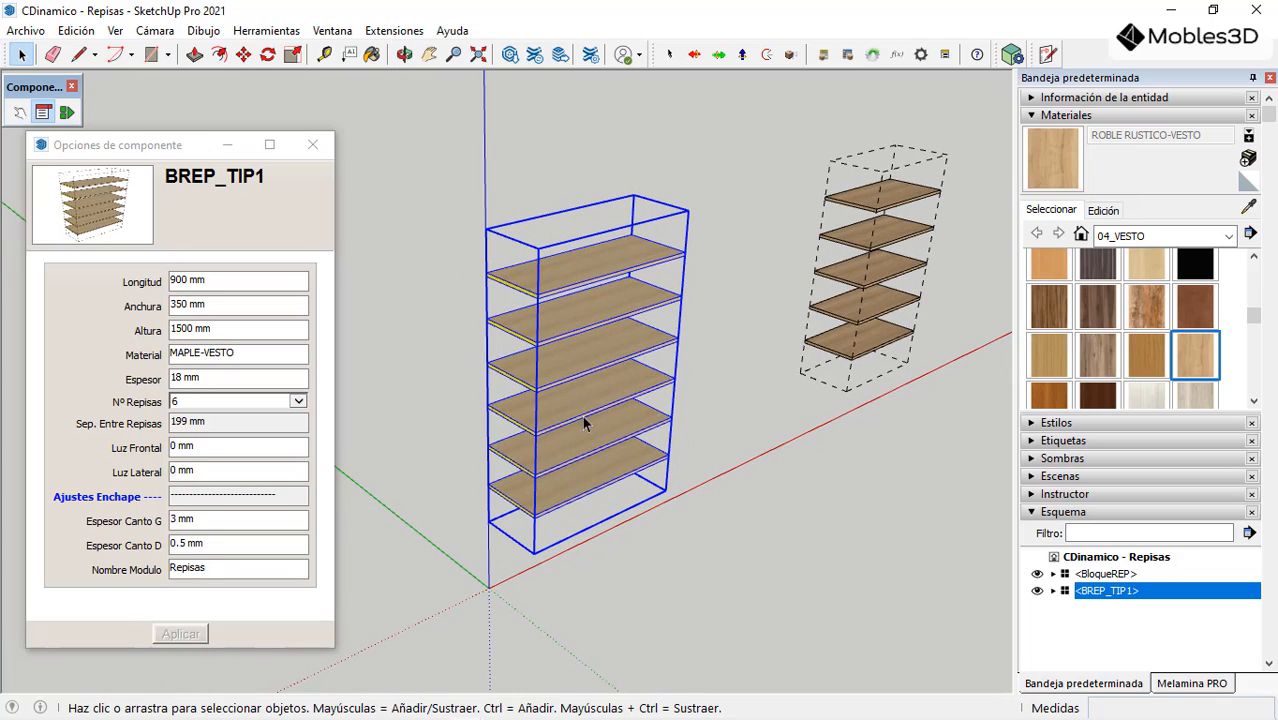
{"action": "scroll", "coordinate": [520, 425], "scroll_direction": "up", "scroll_amount": 4}
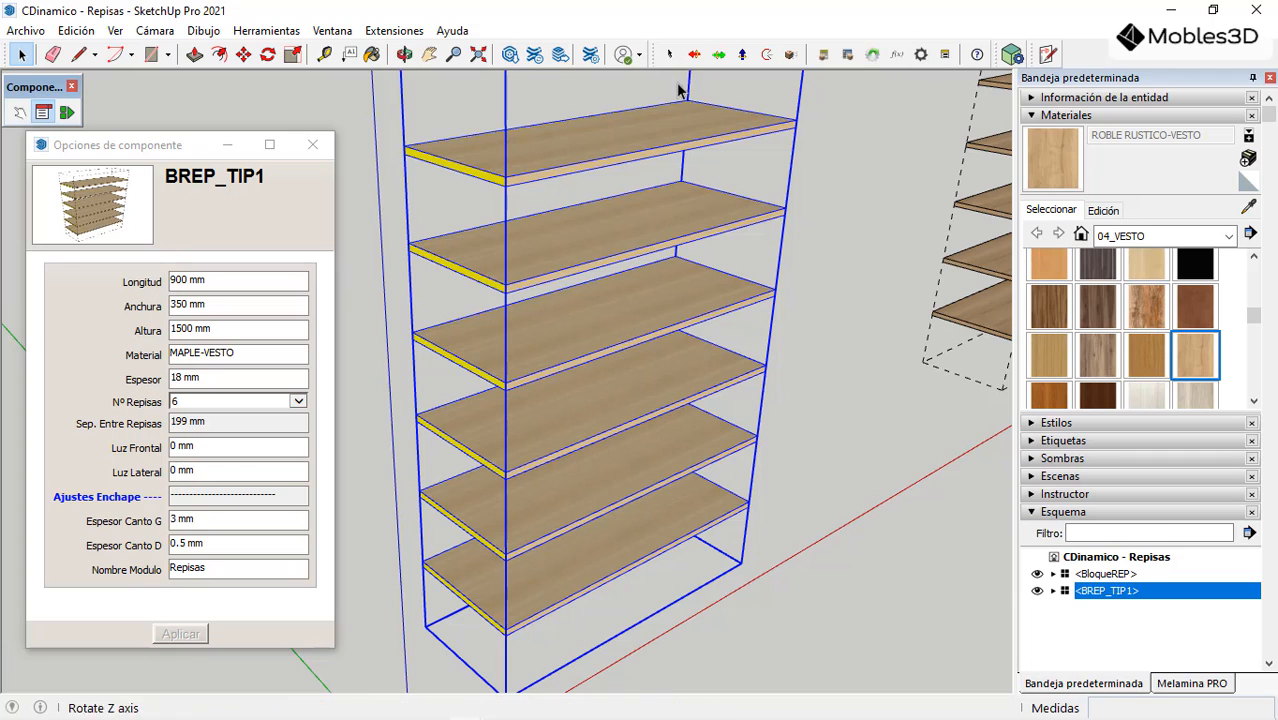
{"action": "scroll", "coordinate": [503, 290], "scroll_direction": "up", "scroll_amount": 3}
{"action": "scroll", "coordinate": [590, 256], "scroll_direction": "down", "scroll_amount": 4}
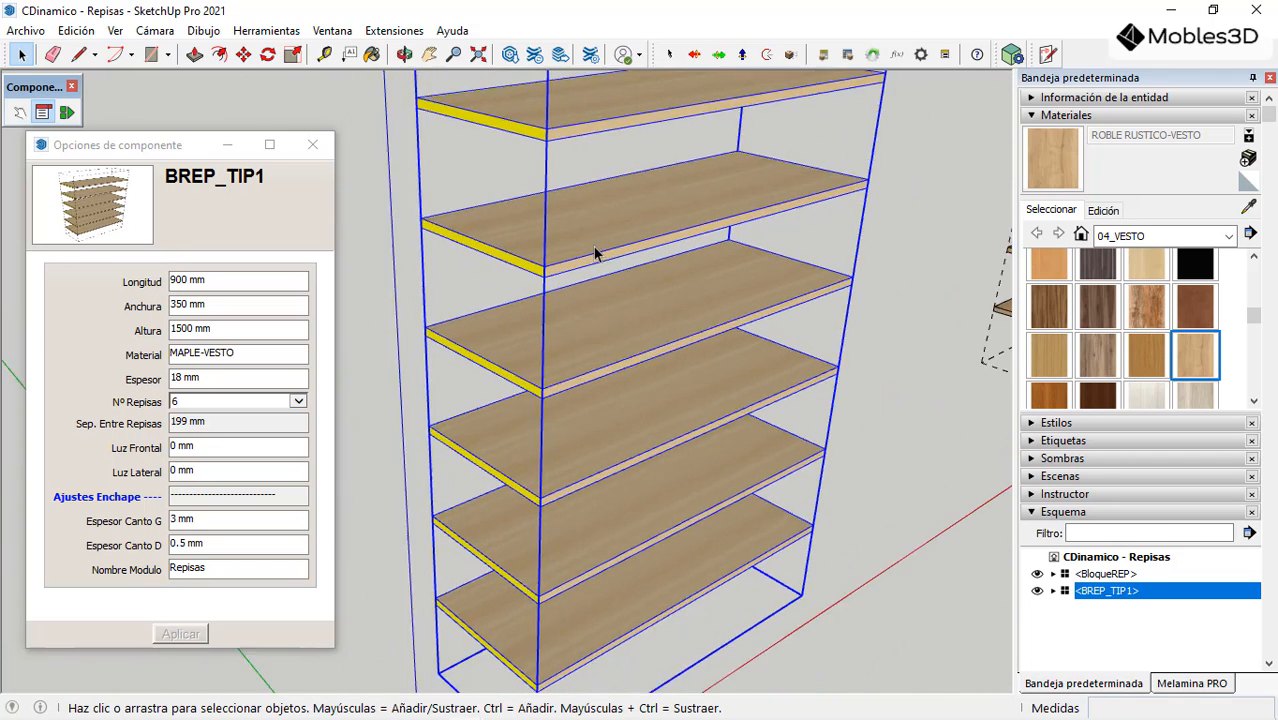
Step: Set BREP_TIP1's Nº Repisas to 4 in the component options and apply it
{"action": "left_click", "coordinate": [300, 403]}
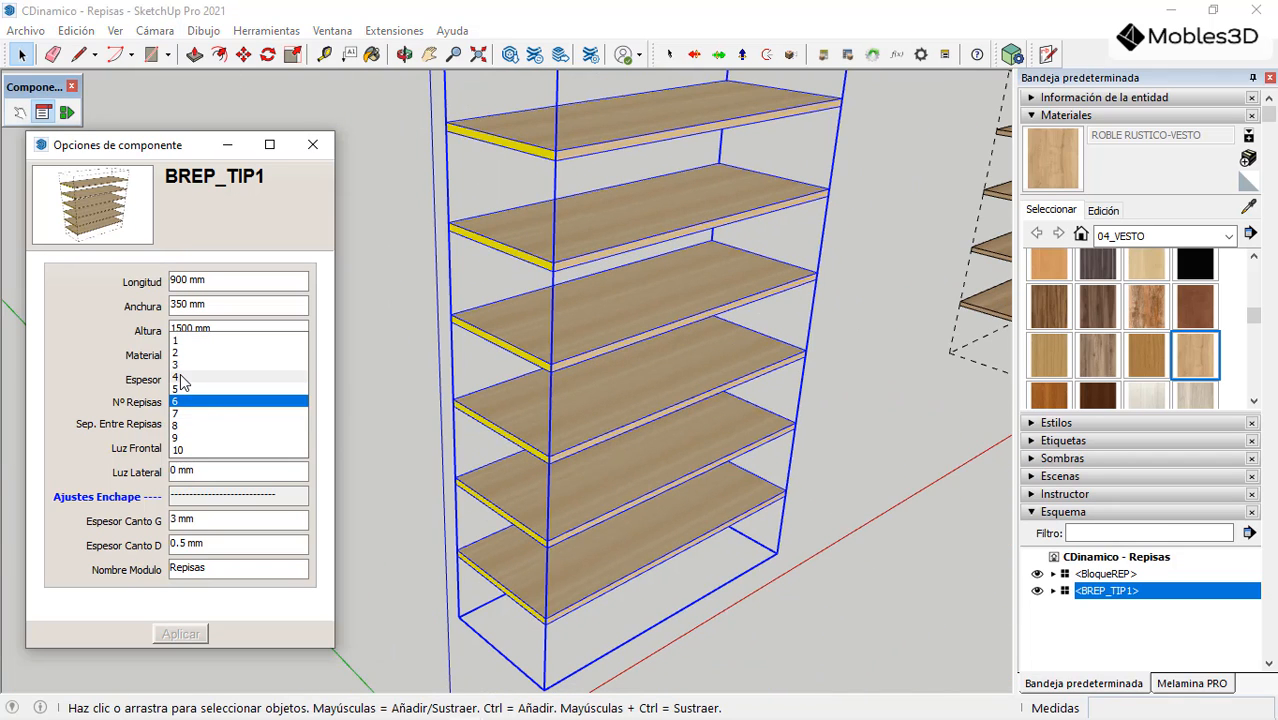
{"action": "left_click", "coordinate": [210, 376]}
{"action": "left_click", "coordinate": [181, 635]}
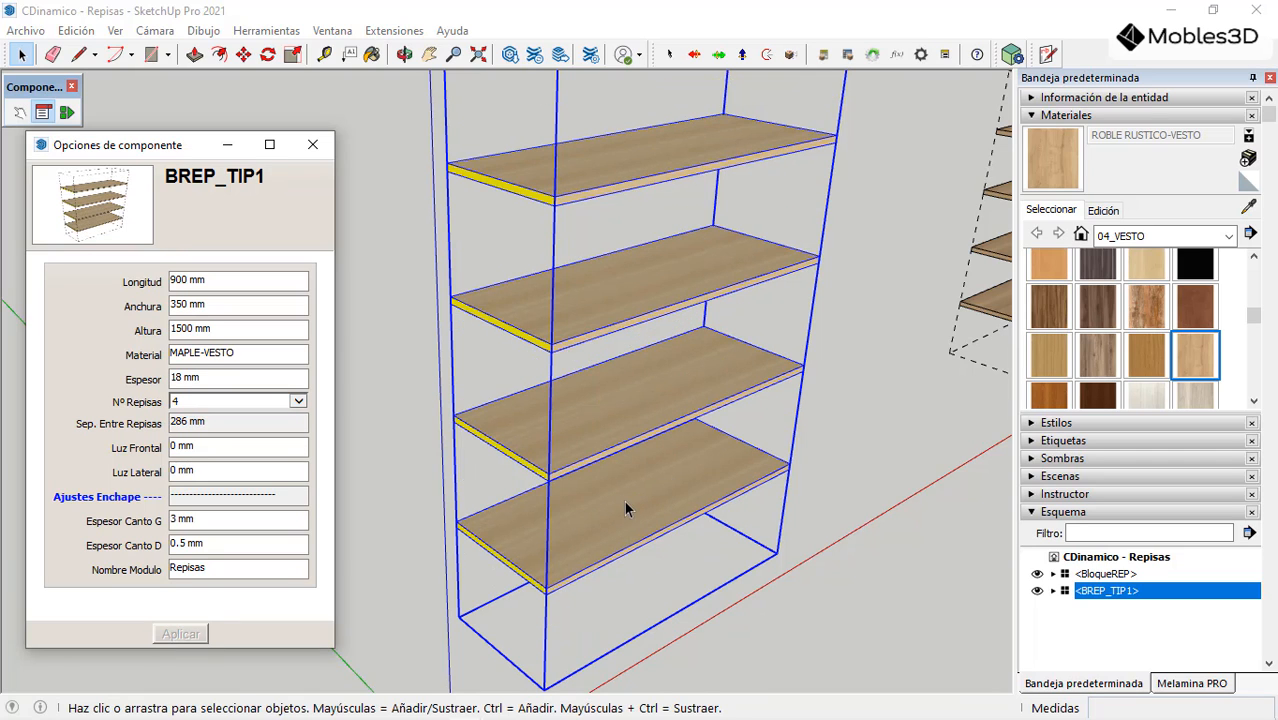
Step: Toggle the front edge banding of BREP_TIP1's lowest shelf off and back on with the Interact tool
{"action": "scroll", "coordinate": [601, 546], "scroll_direction": "up", "scroll_amount": 3}
{"action": "middle_click_drag", "start_coordinate": [603, 546], "coordinate": [599, 486]}
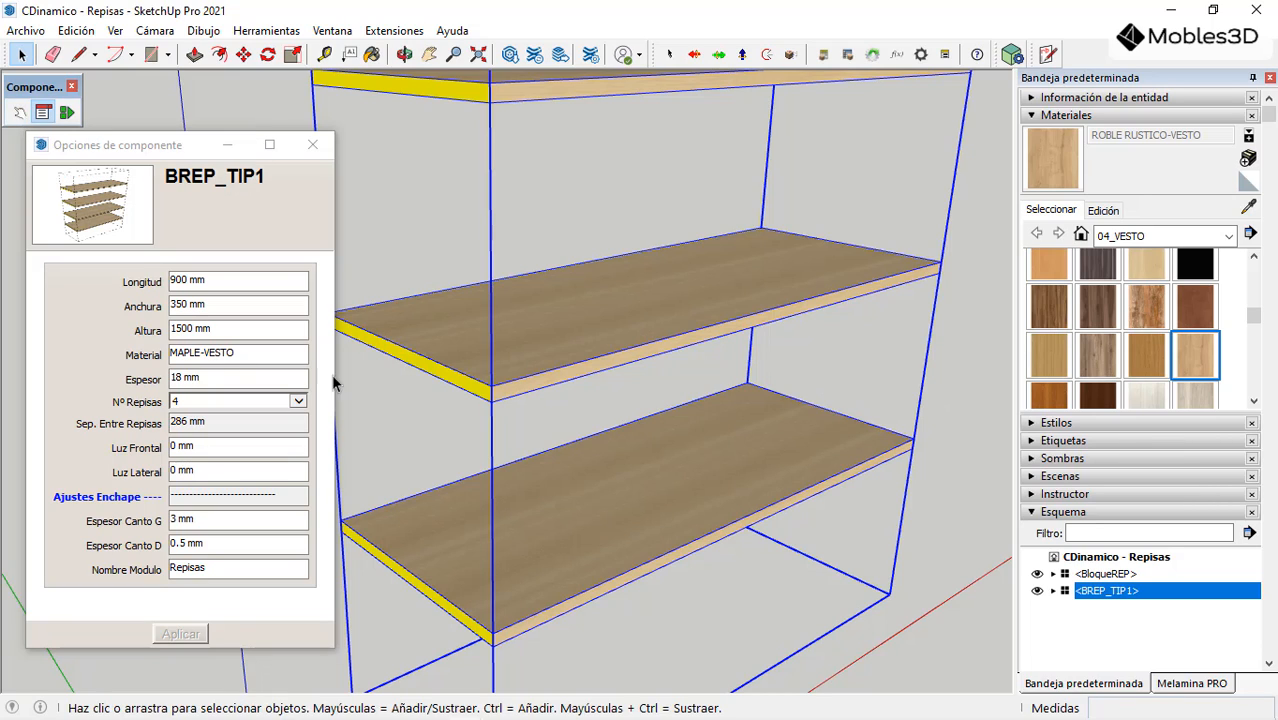
{"action": "scroll", "coordinate": [640, 366], "scroll_direction": "down", "scroll_amount": 1}
{"action": "scroll", "coordinate": [640, 366], "scroll_direction": "down", "scroll_amount": 2}
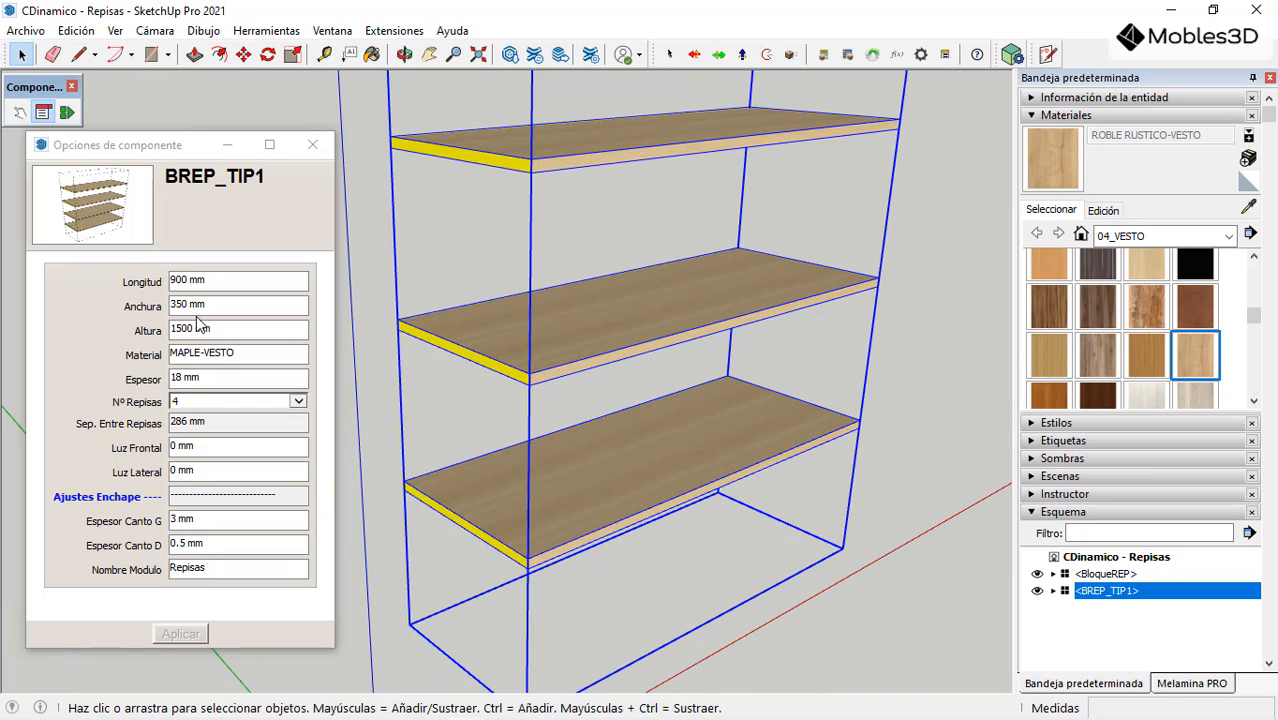
{"action": "left_click", "coordinate": [20, 112]}
{"action": "scroll", "coordinate": [550, 500], "scroll_direction": "up", "scroll_amount": 4}
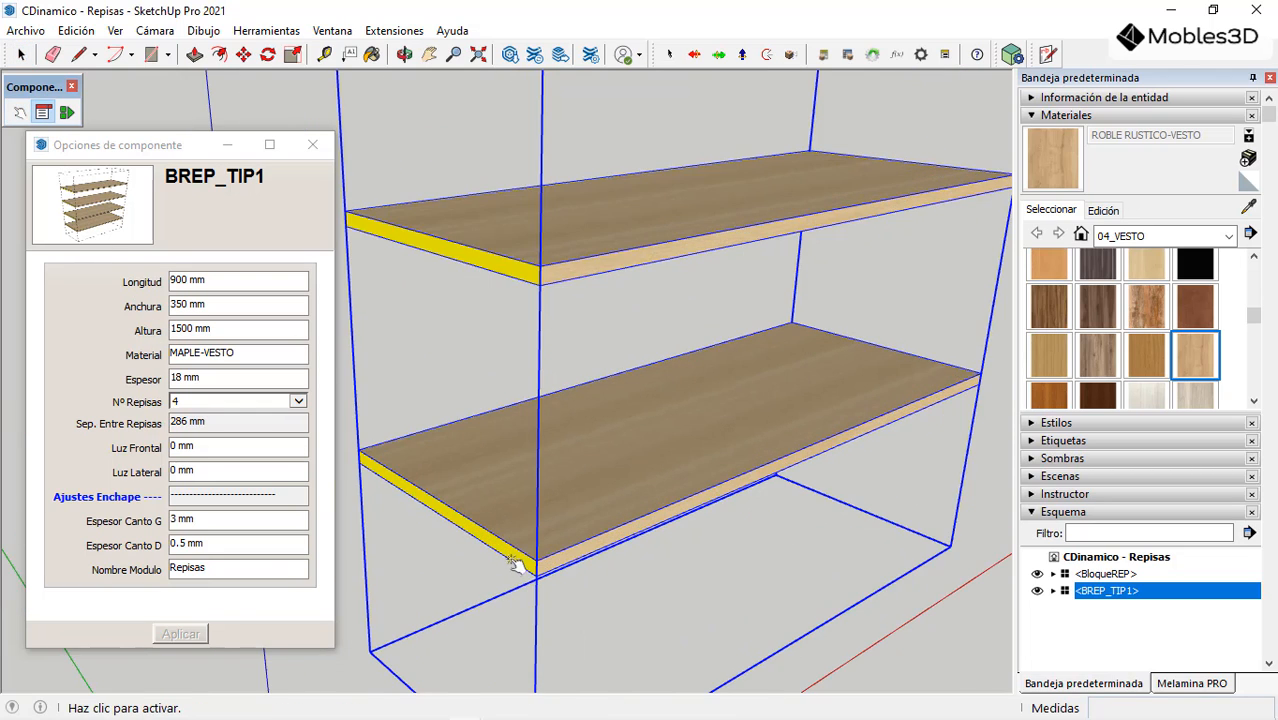
{"action": "scroll", "coordinate": [653, 478], "scroll_direction": "down", "scroll_amount": 2}
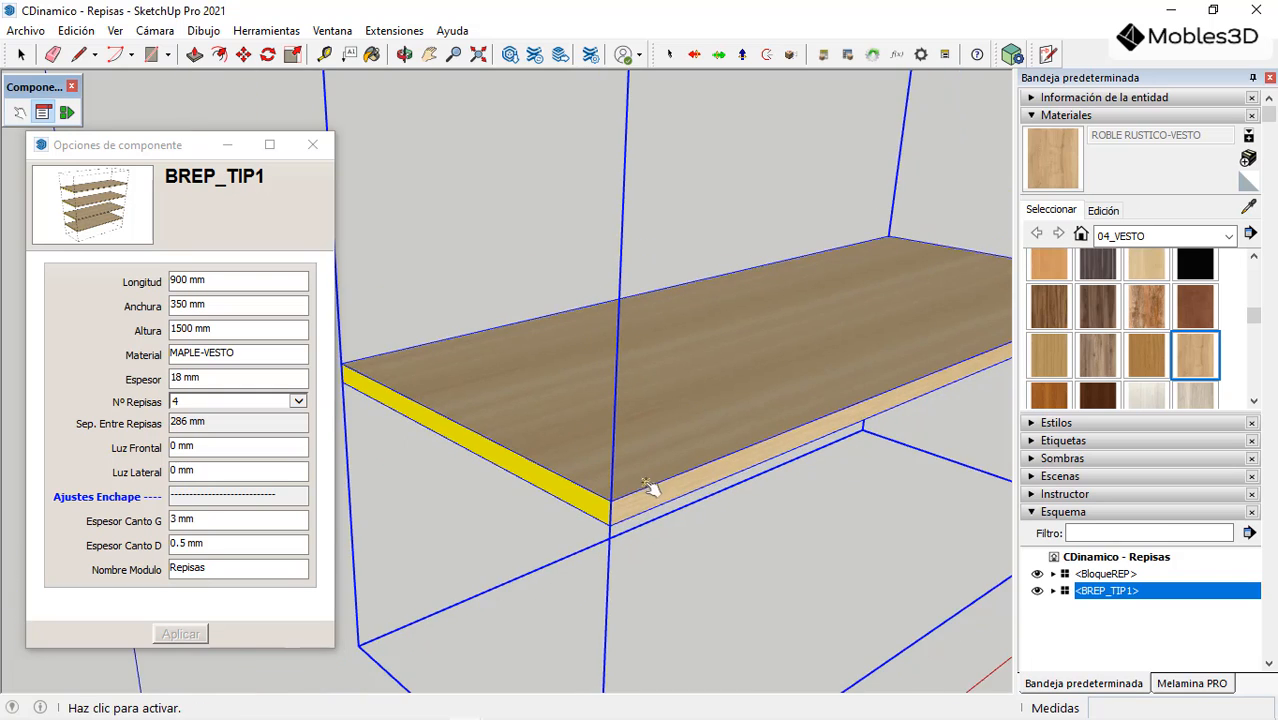
{"action": "scroll", "coordinate": [620, 515], "scroll_direction": "up", "scroll_amount": 4}
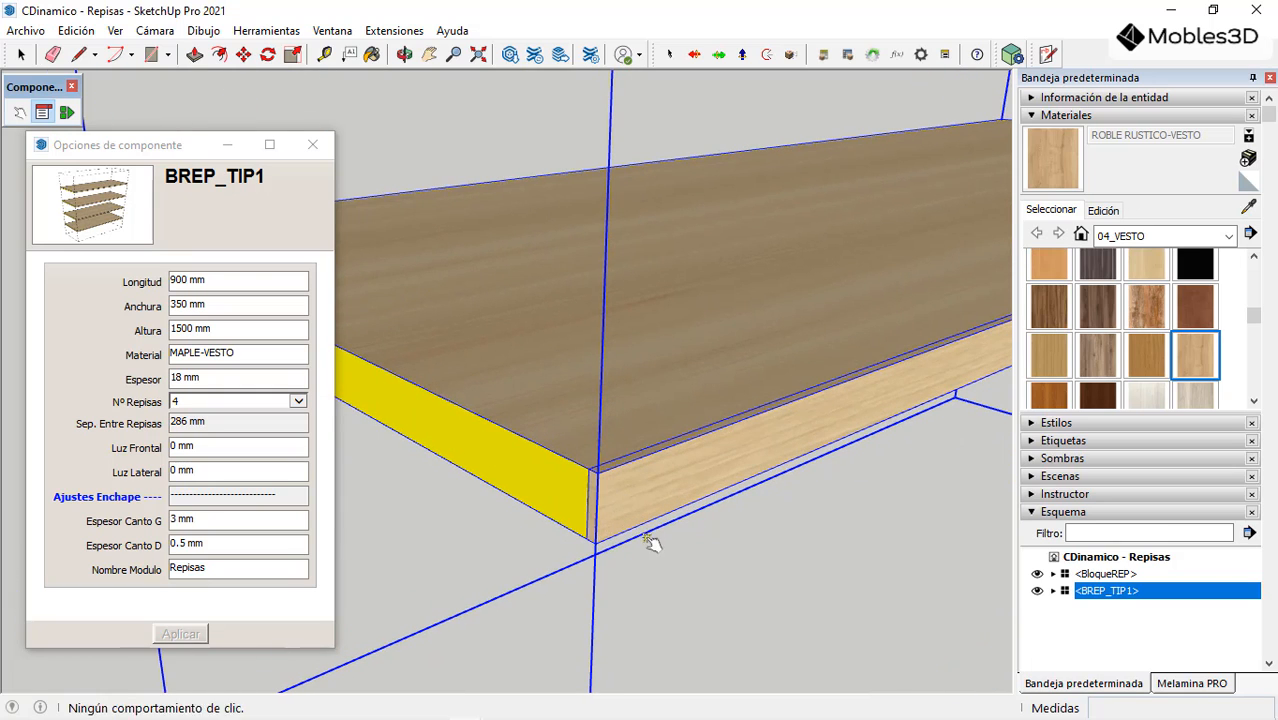
{"action": "left_click", "coordinate": [660, 518]}
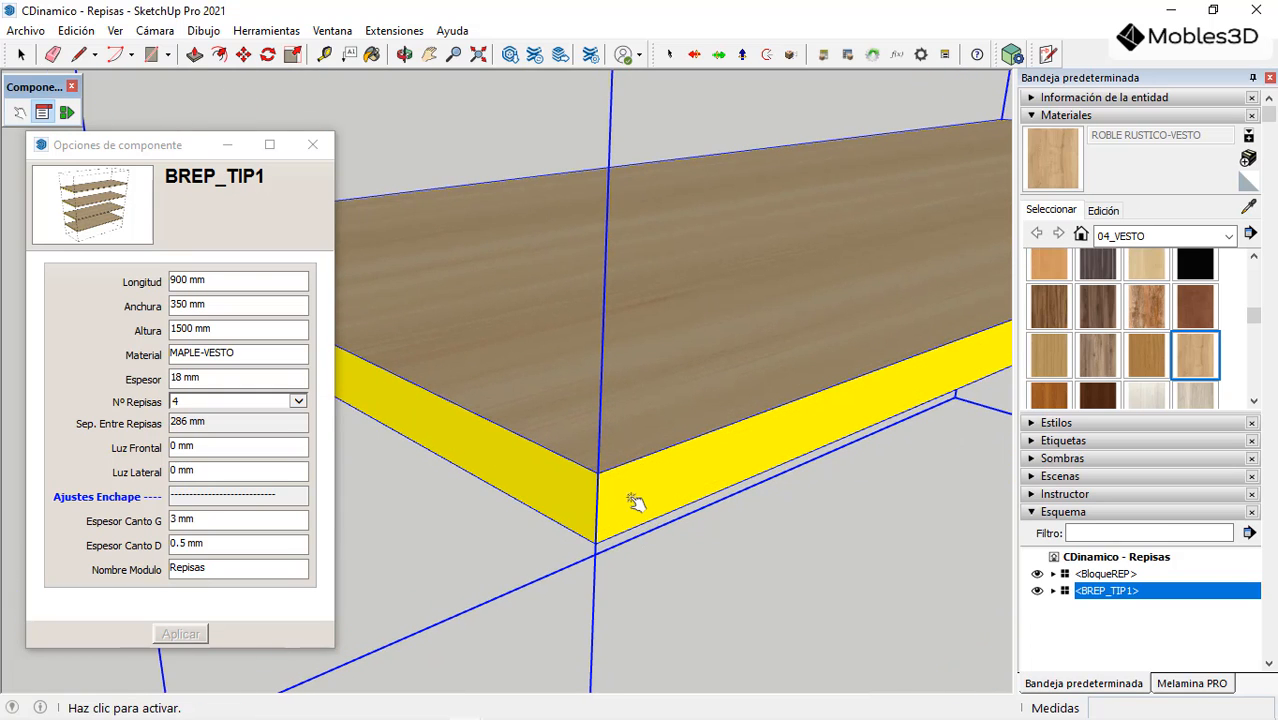
{"action": "left_click", "coordinate": [727, 549]}
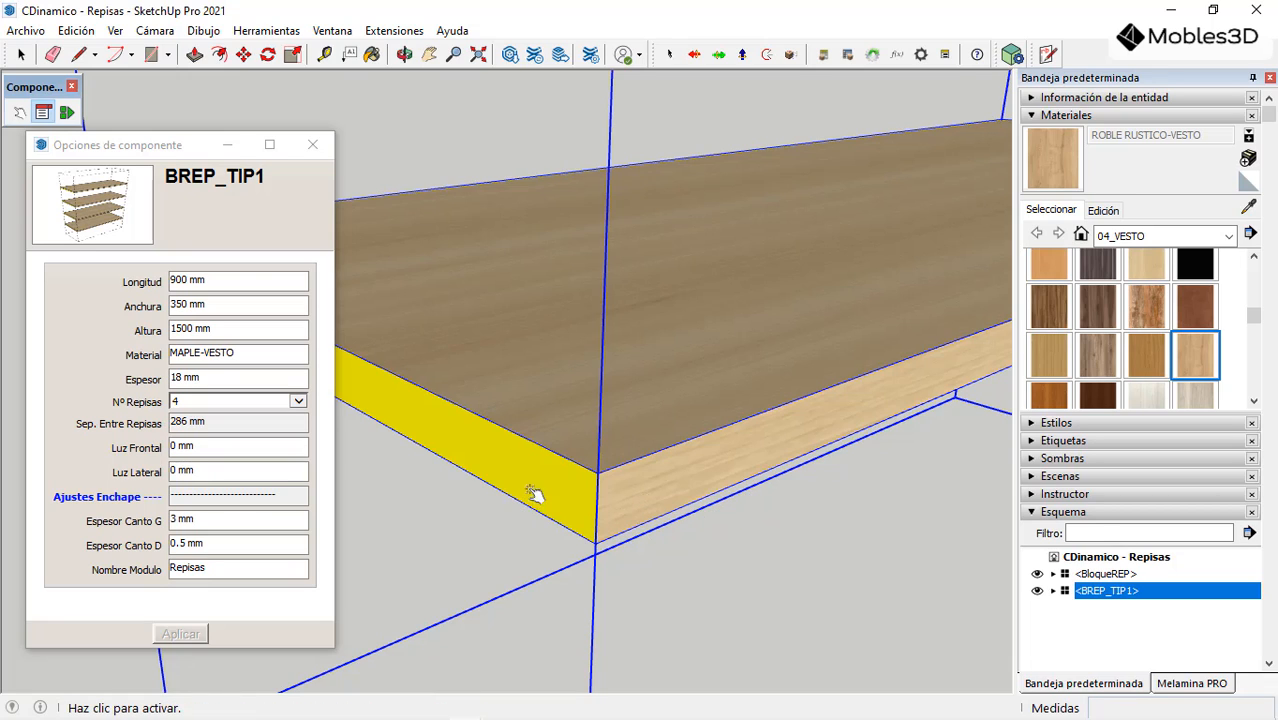
Step: Cycle the short side edge of the lowest shelf through its banding options and back to unbanded
{"action": "left_click", "coordinate": [574, 523]}
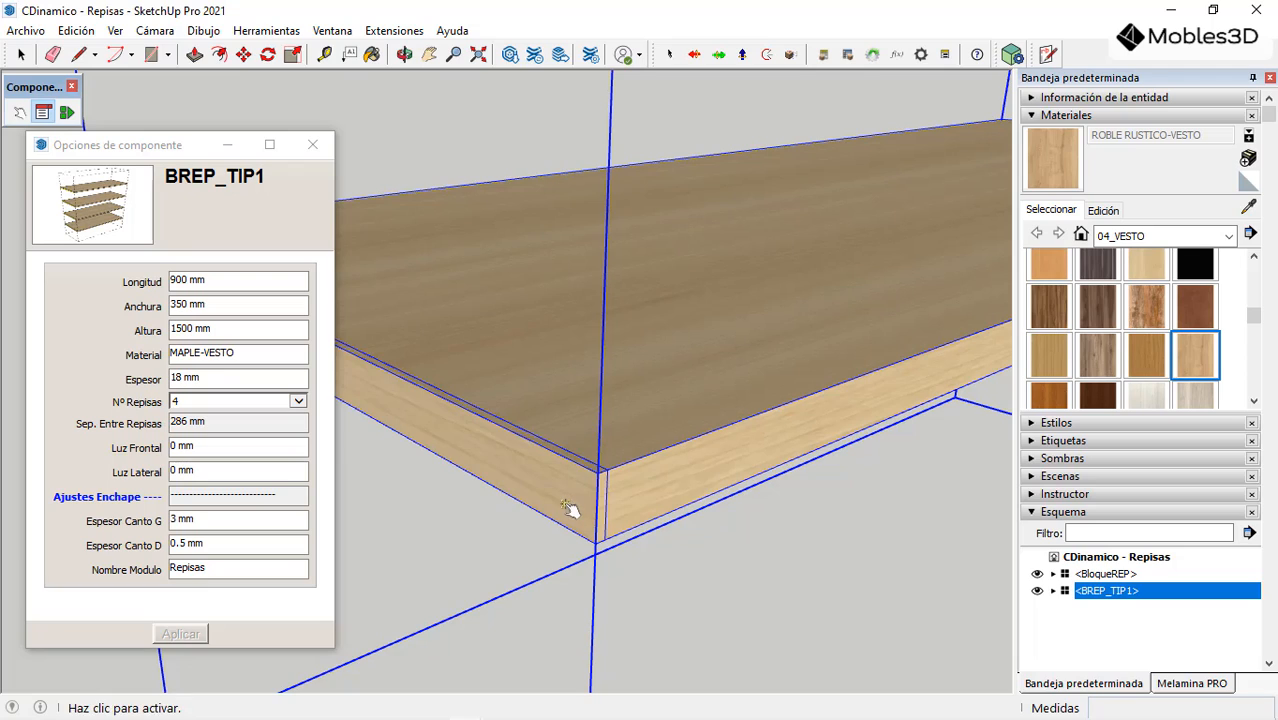
{"action": "left_click", "coordinate": [568, 508]}
{"action": "left_click", "coordinate": [553, 514]}
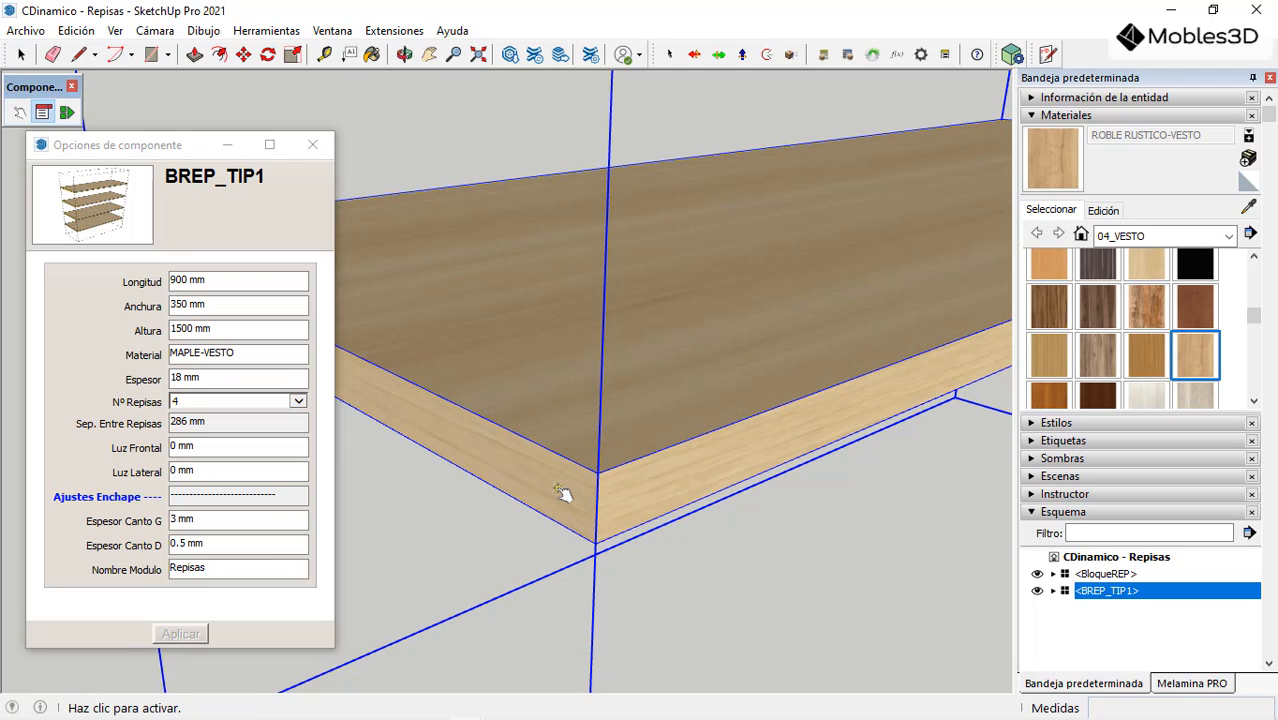
{"action": "left_click", "coordinate": [569, 506]}
{"action": "left_click", "coordinate": [568, 502]}
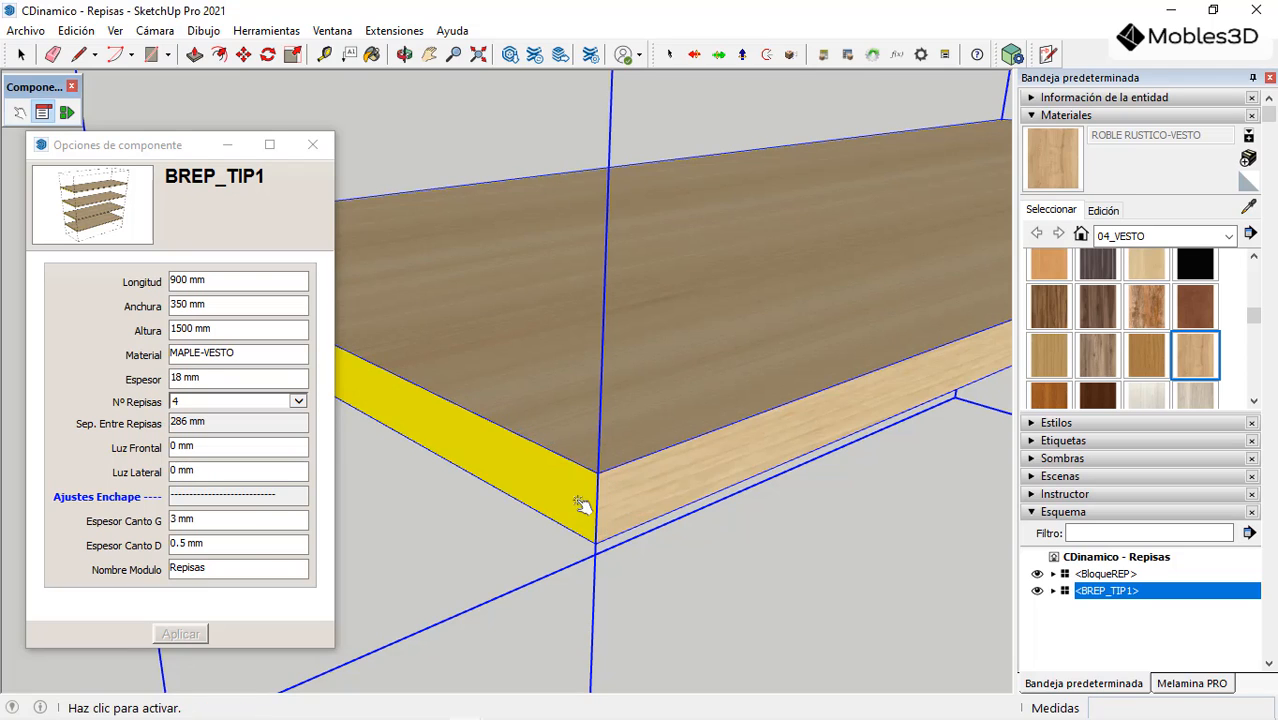
Step: Open BREP_TIP1 for editing and select its lowest shelf to examine the shelf's own component options
{"action": "scroll", "coordinate": [570, 490], "scroll_direction": "down", "scroll_amount": 5}
{"action": "middle_click_drag", "start_coordinate": [688, 452], "coordinate": [685, 413]}
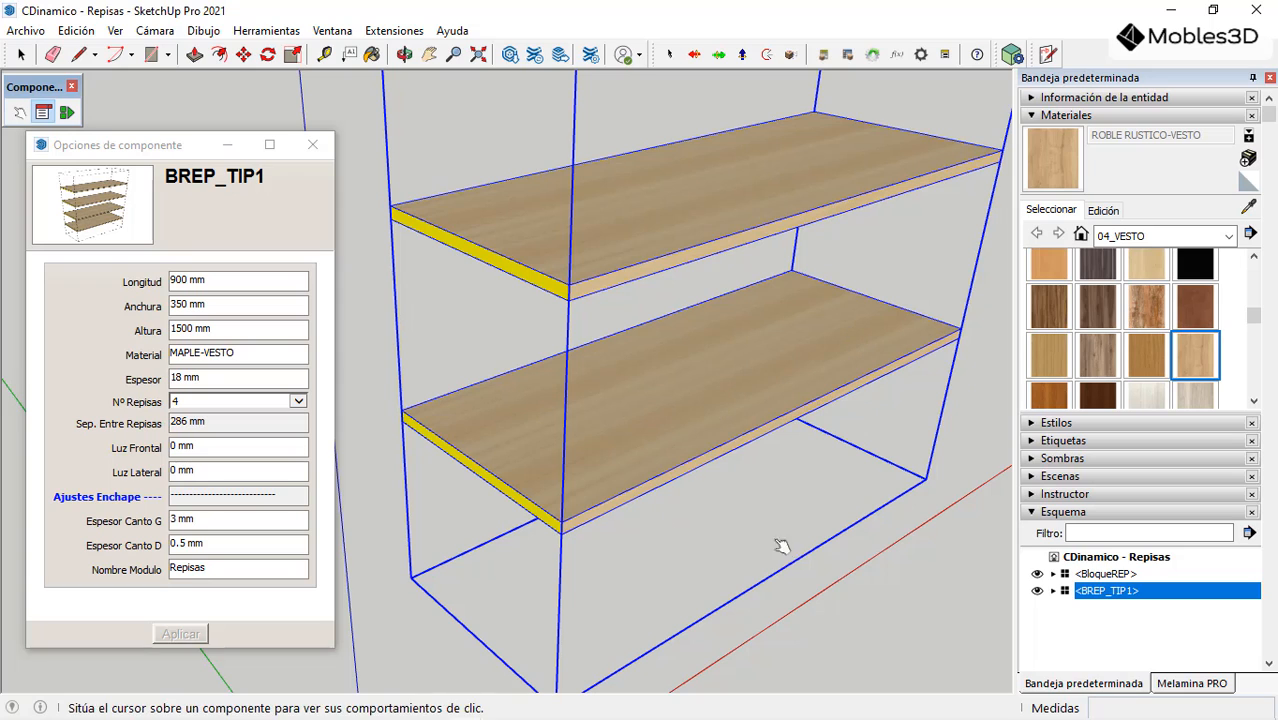
{"action": "scroll", "coordinate": [566, 508], "scroll_direction": "up", "scroll_amount": 2}
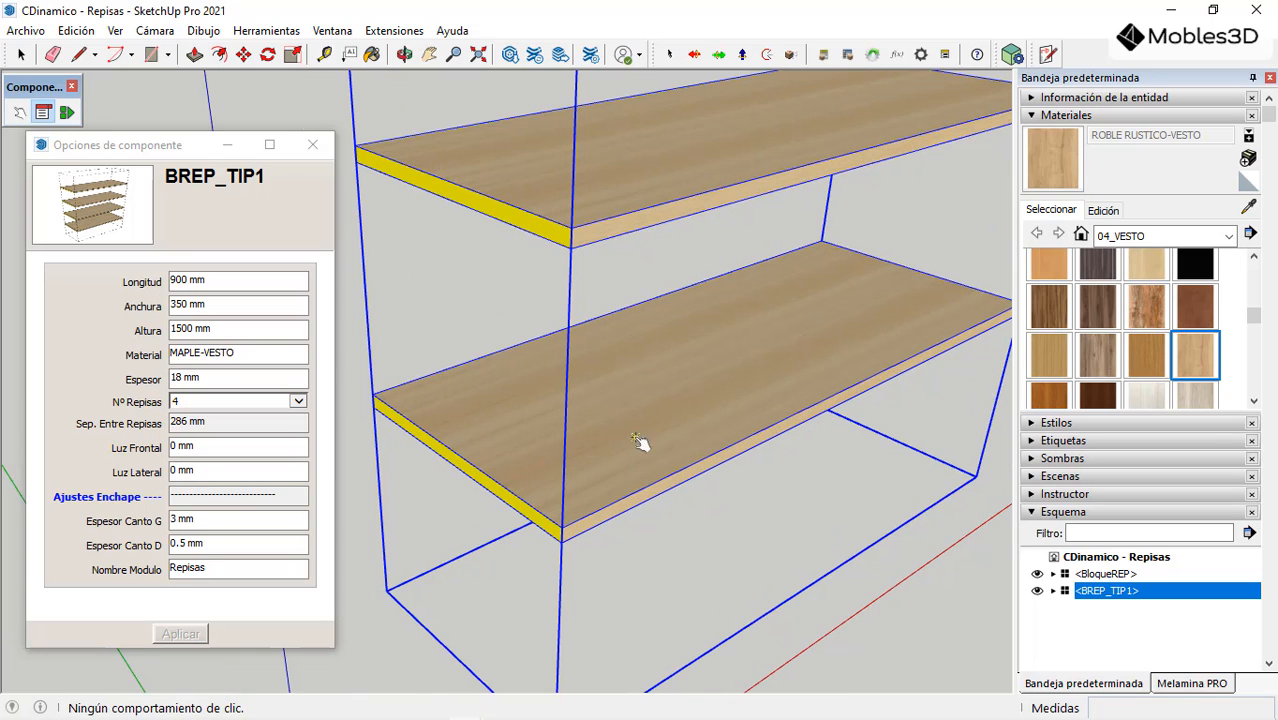
{"action": "scroll", "coordinate": [514, 522], "scroll_direction": "up", "scroll_amount": 4}
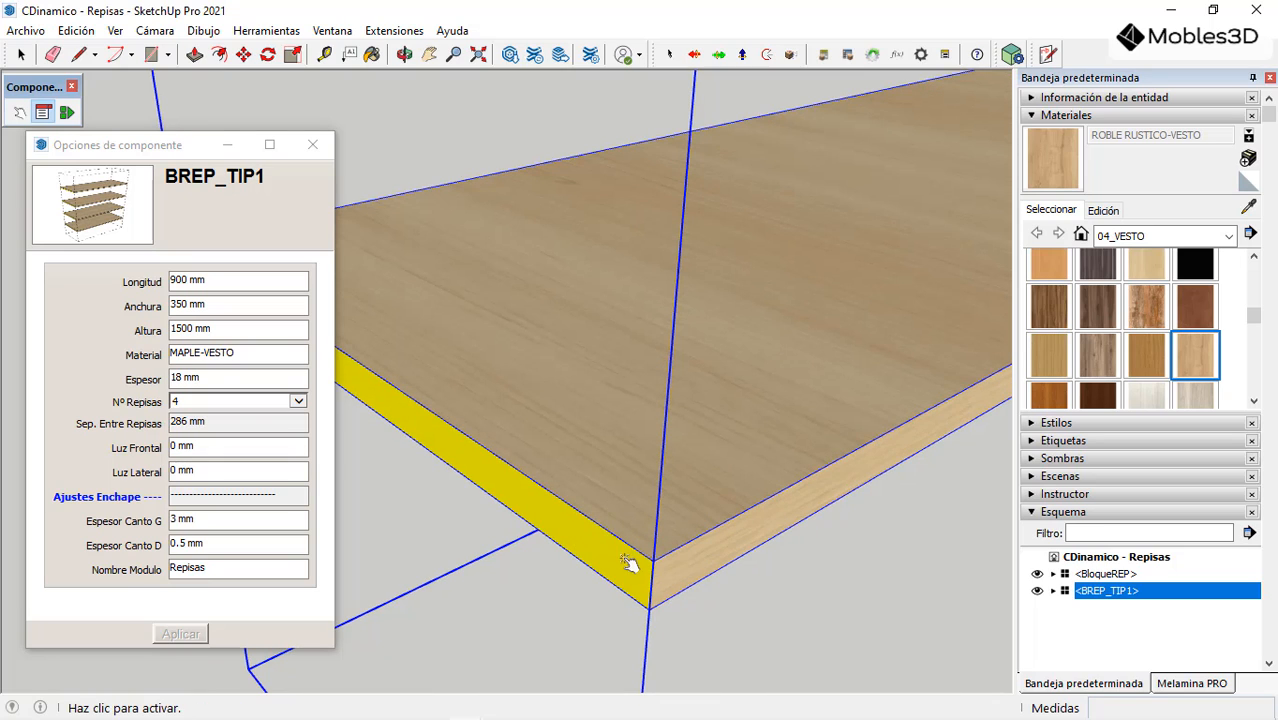
{"action": "left_click", "coordinate": [21, 54]}
{"action": "double_click", "coordinate": [547, 483]}
{"action": "left_click", "coordinate": [578, 545]}
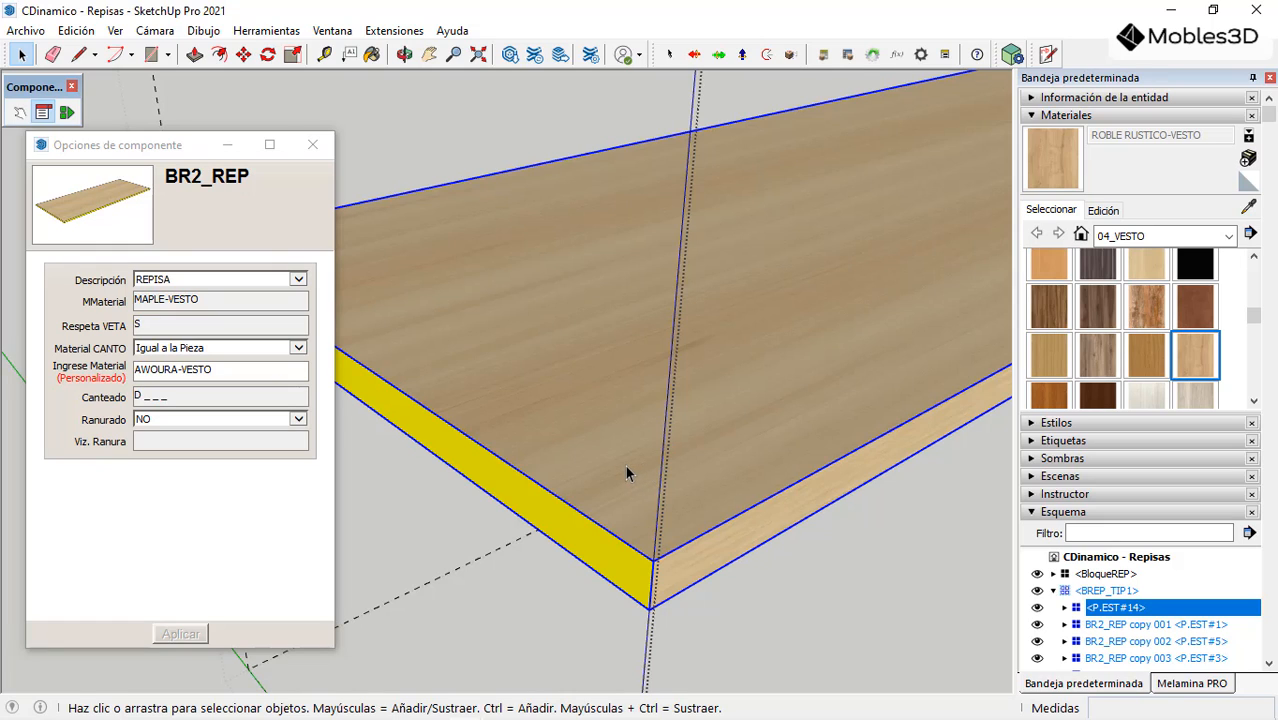
{"action": "scroll", "coordinate": [626, 472], "scroll_direction": "down", "scroll_amount": 3}
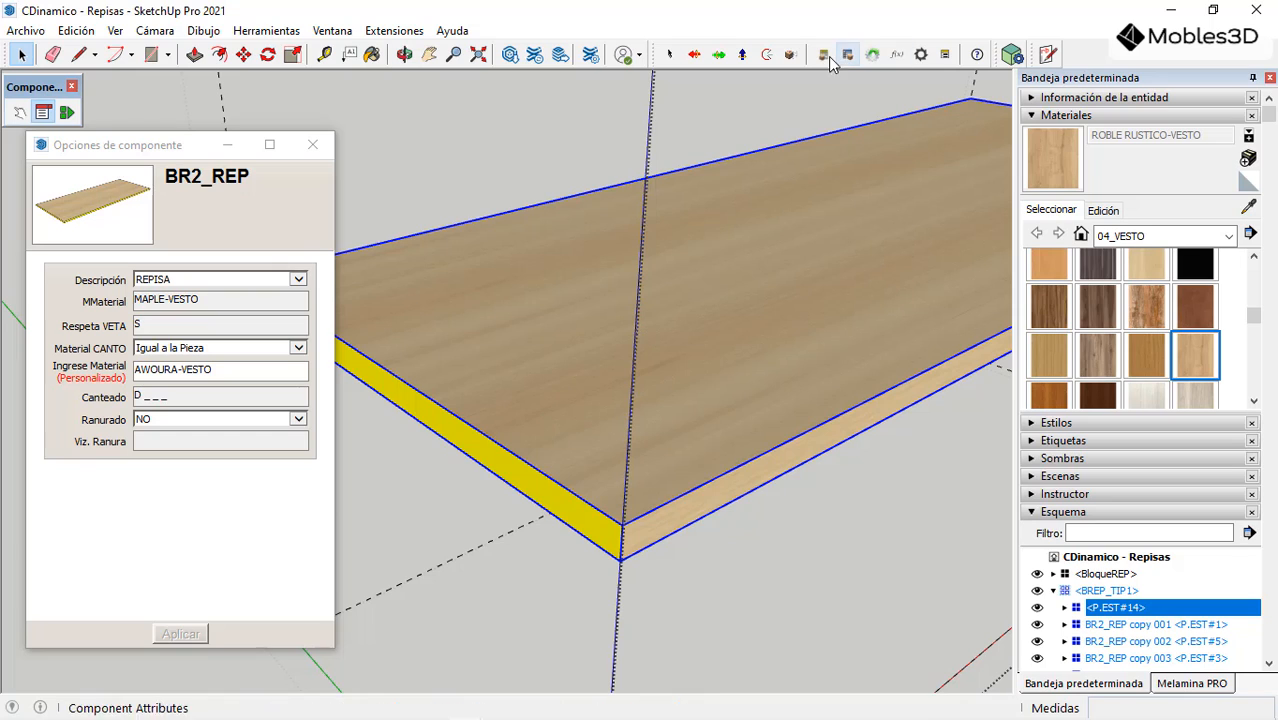
Step: Cycle the selected shelf's side banding with the Interact tool while checking its Canteado code, ending unbanded
{"action": "left_click", "coordinate": [17, 114]}
{"action": "scroll", "coordinate": [597, 555], "scroll_direction": "up", "scroll_amount": 3}
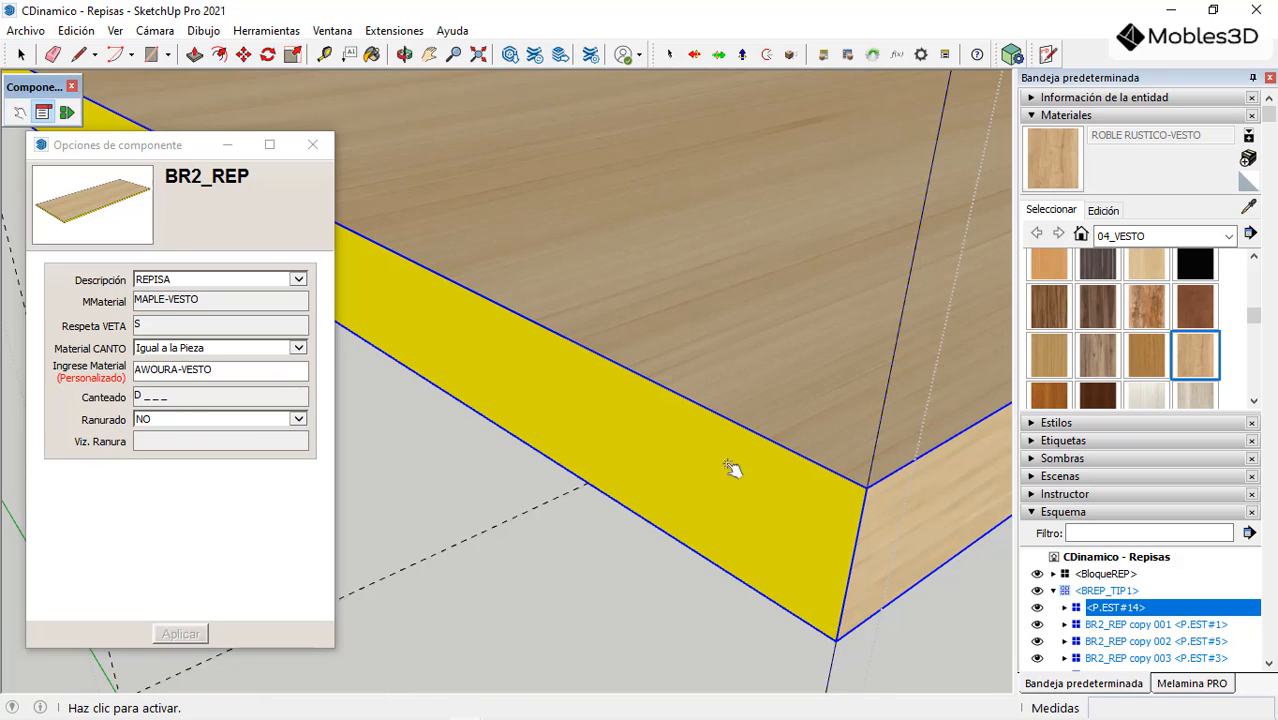
{"action": "left_click", "coordinate": [729, 503]}
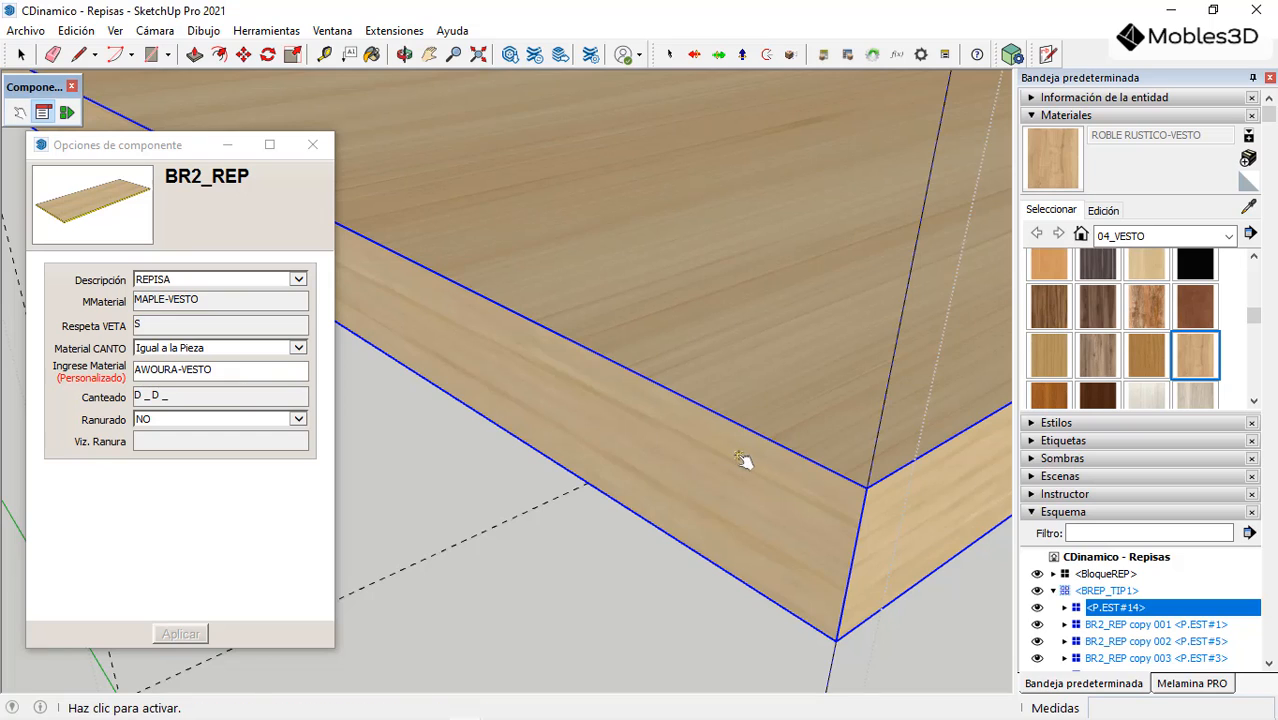
{"action": "left_click", "coordinate": [760, 508]}
{"action": "left_click", "coordinate": [752, 528]}
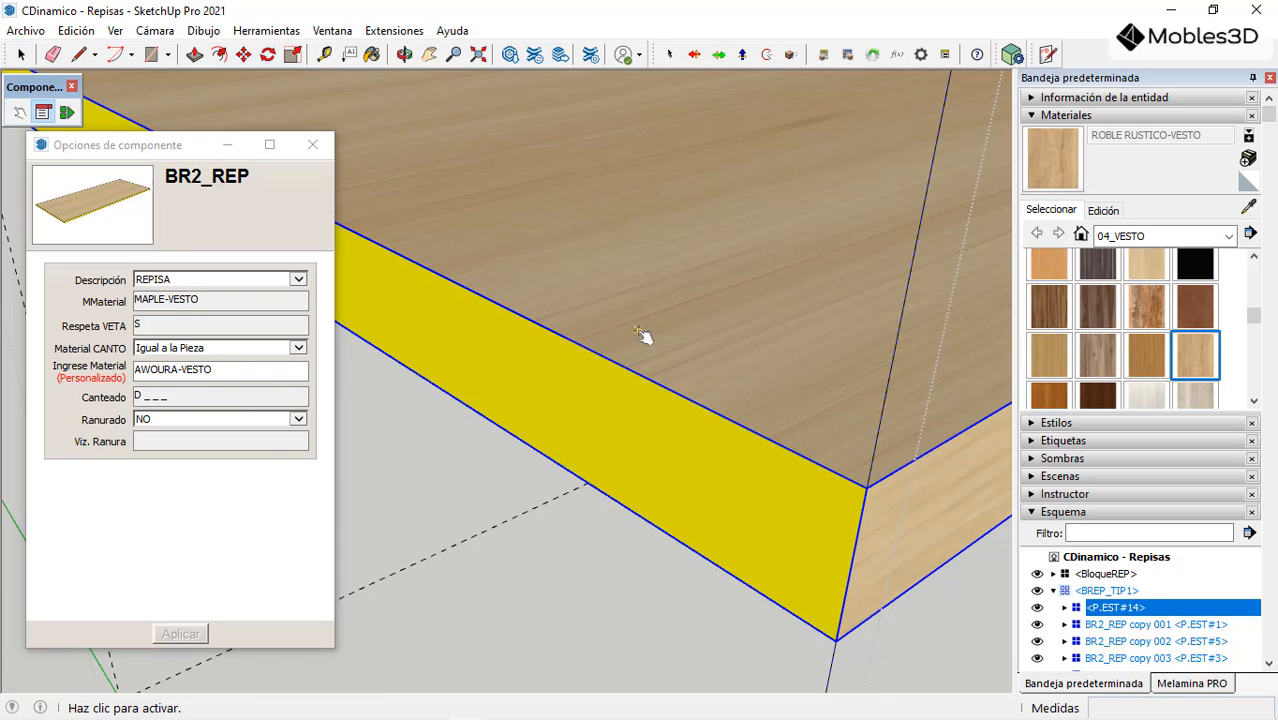
Step: Switch the wood grain direction on the selected shelf's top face and return it to lengthwise
{"action": "scroll", "coordinate": [565, 497], "scroll_direction": "down", "scroll_amount": 4}
{"action": "scroll", "coordinate": [556, 522], "scroll_direction": "up", "scroll_amount": 5}
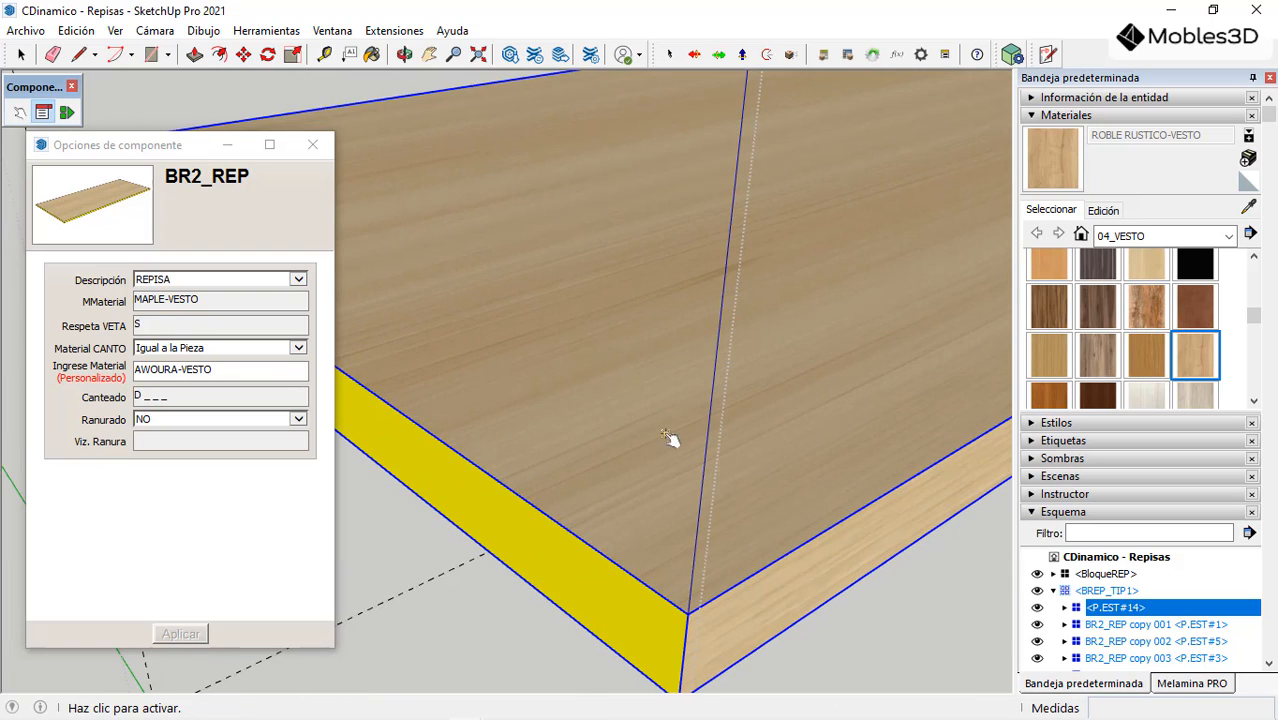
{"action": "left_click", "coordinate": [652, 535]}
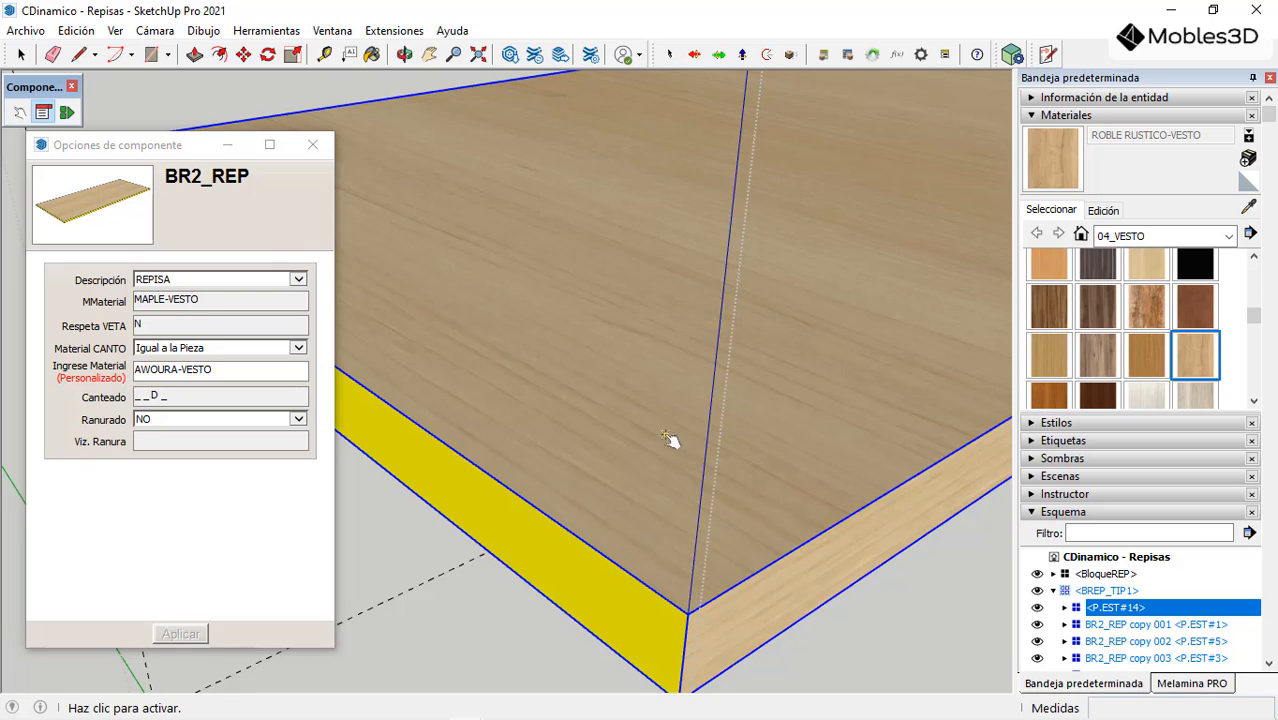
{"action": "left_click", "coordinate": [627, 494]}
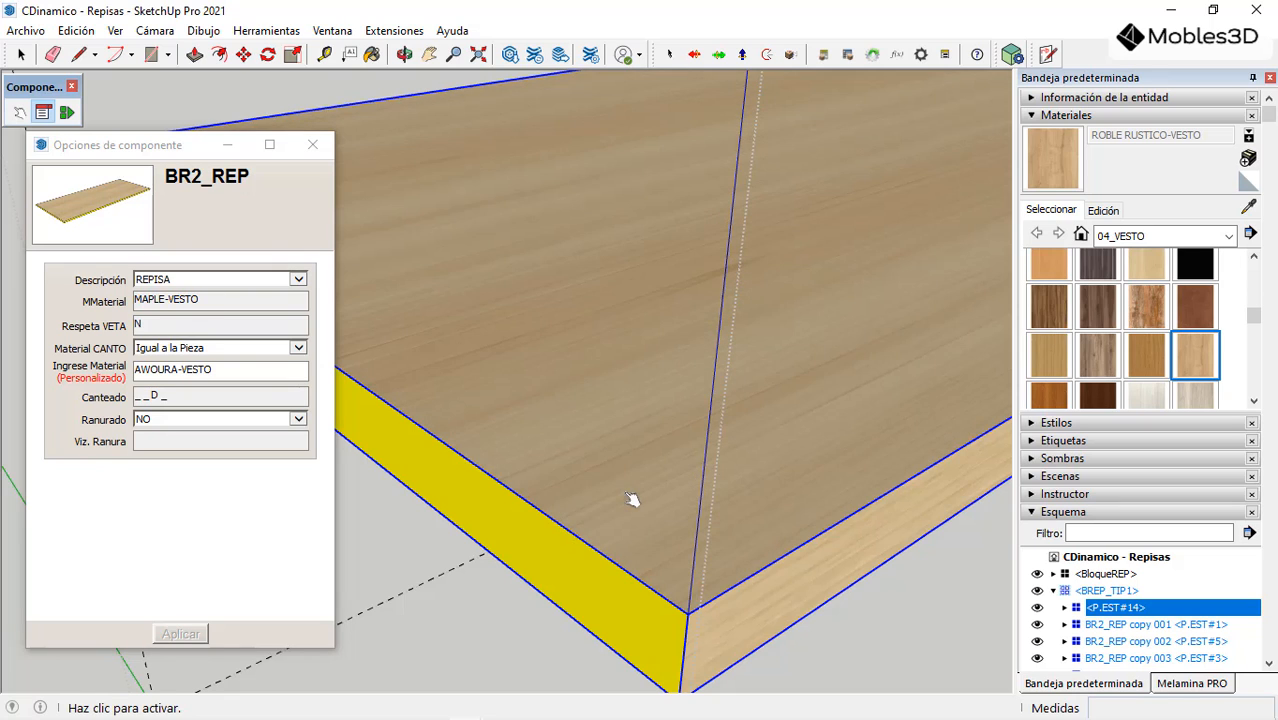
Step: Leave the shelf's editing context, reselect the whole BREP_TIP1 block and close the component options window
{"action": "scroll", "coordinate": [490, 500], "scroll_direction": "down", "scroll_amount": 5}
{"action": "key", "text": "space"}
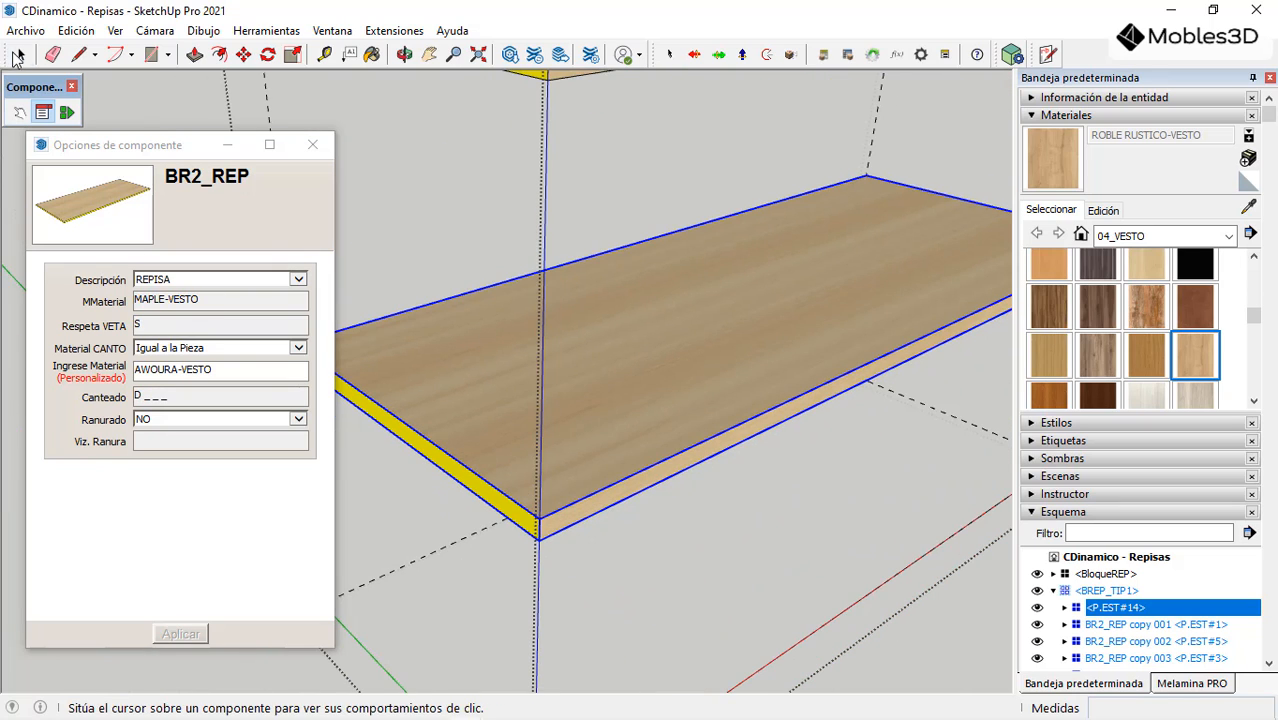
{"action": "scroll", "coordinate": [611, 336], "scroll_direction": "down", "scroll_amount": 5}
{"action": "left_click", "coordinate": [820, 460]}
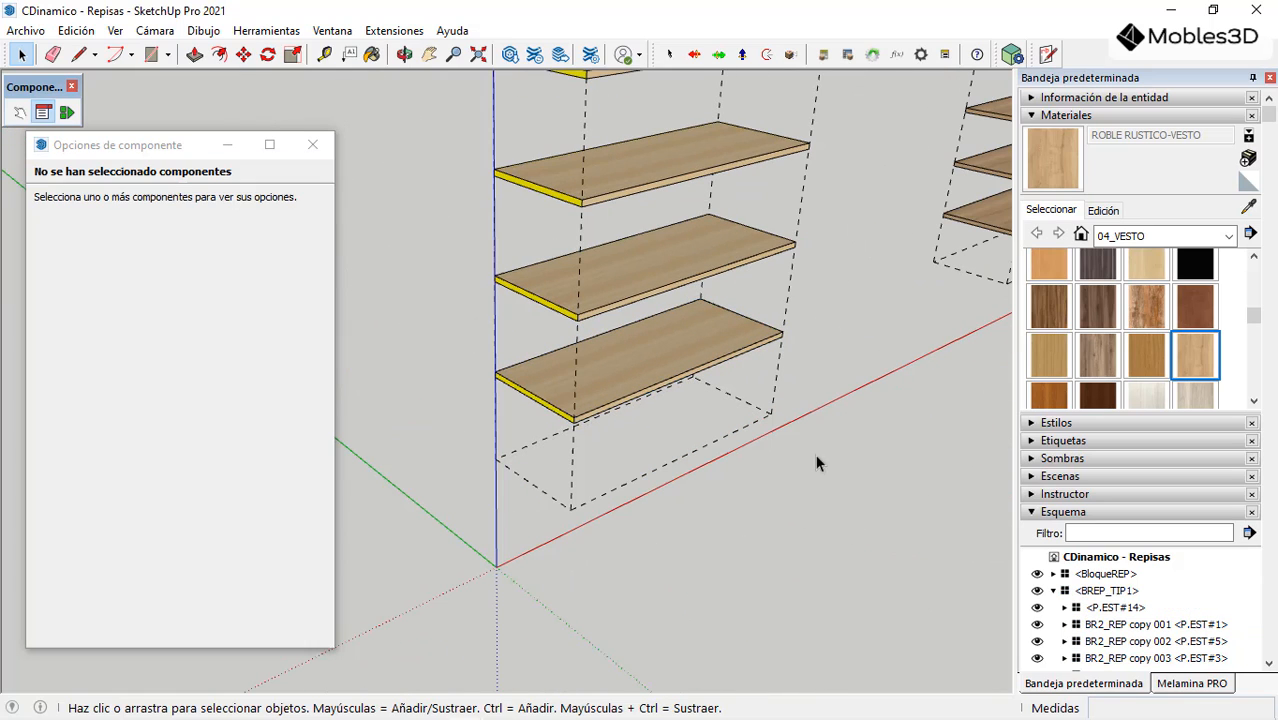
{"action": "left_click", "coordinate": [707, 357]}
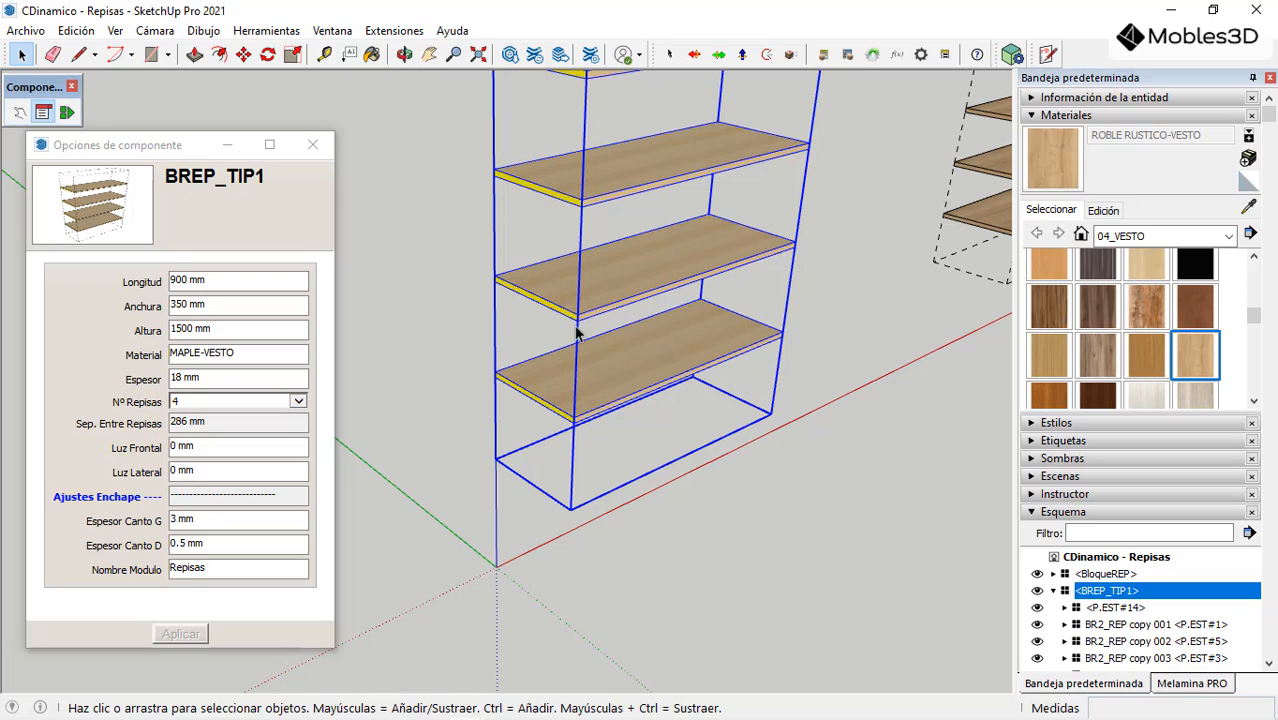
{"action": "scroll", "coordinate": [505, 453], "scroll_direction": "down", "scroll_amount": 2}
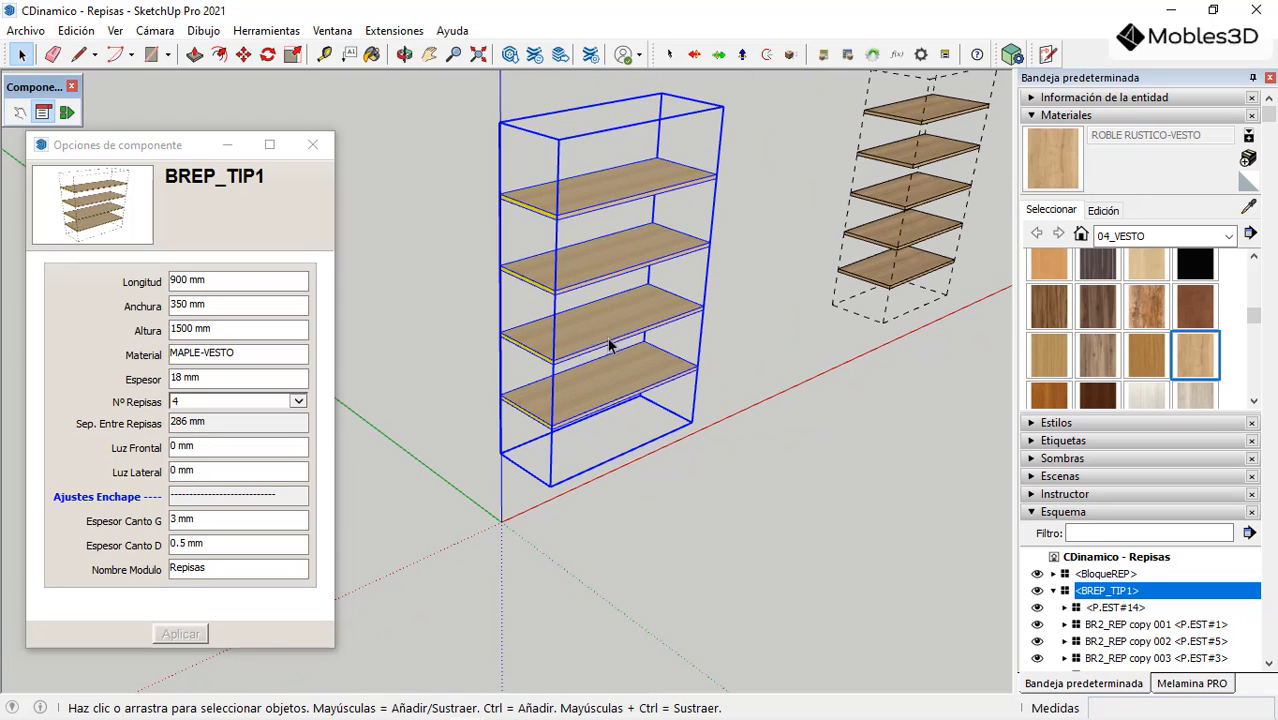
{"action": "left_click", "coordinate": [313, 145]}
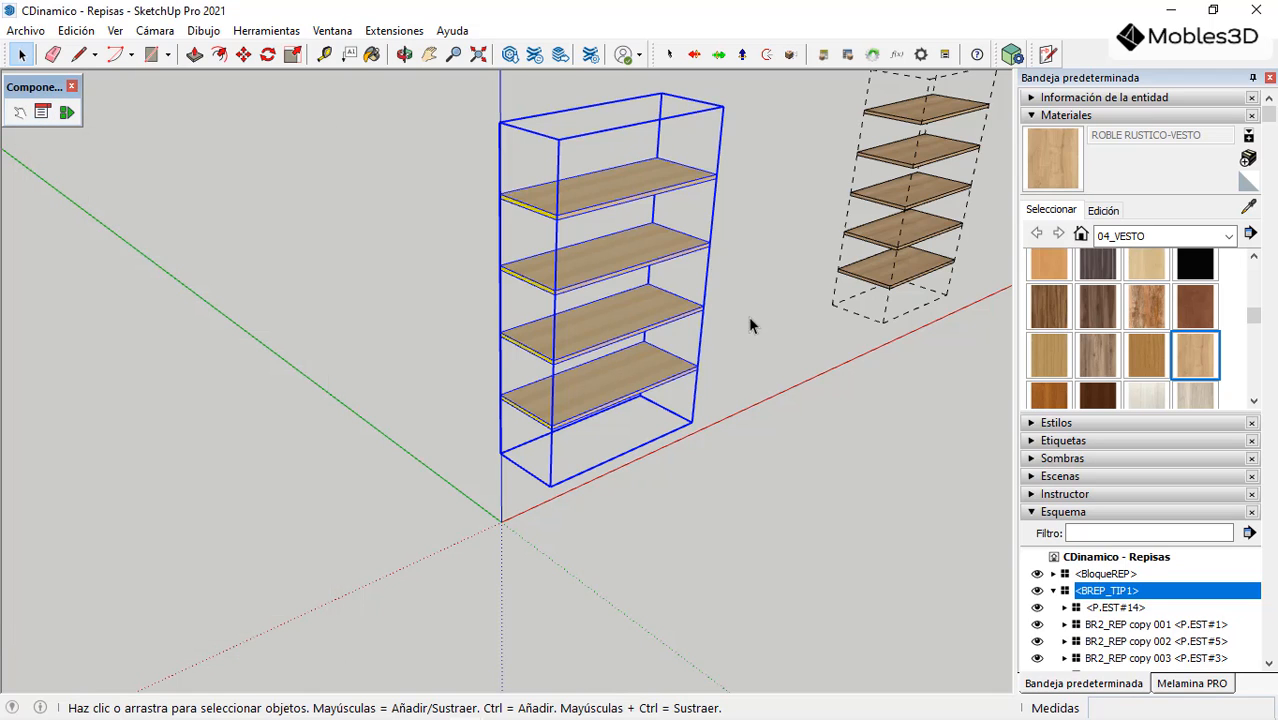
{"action": "scroll", "coordinate": [488, 540], "scroll_direction": "down", "scroll_amount": 1}
{"action": "scroll", "coordinate": [567, 313], "scroll_direction": "up", "scroll_amount": 3}
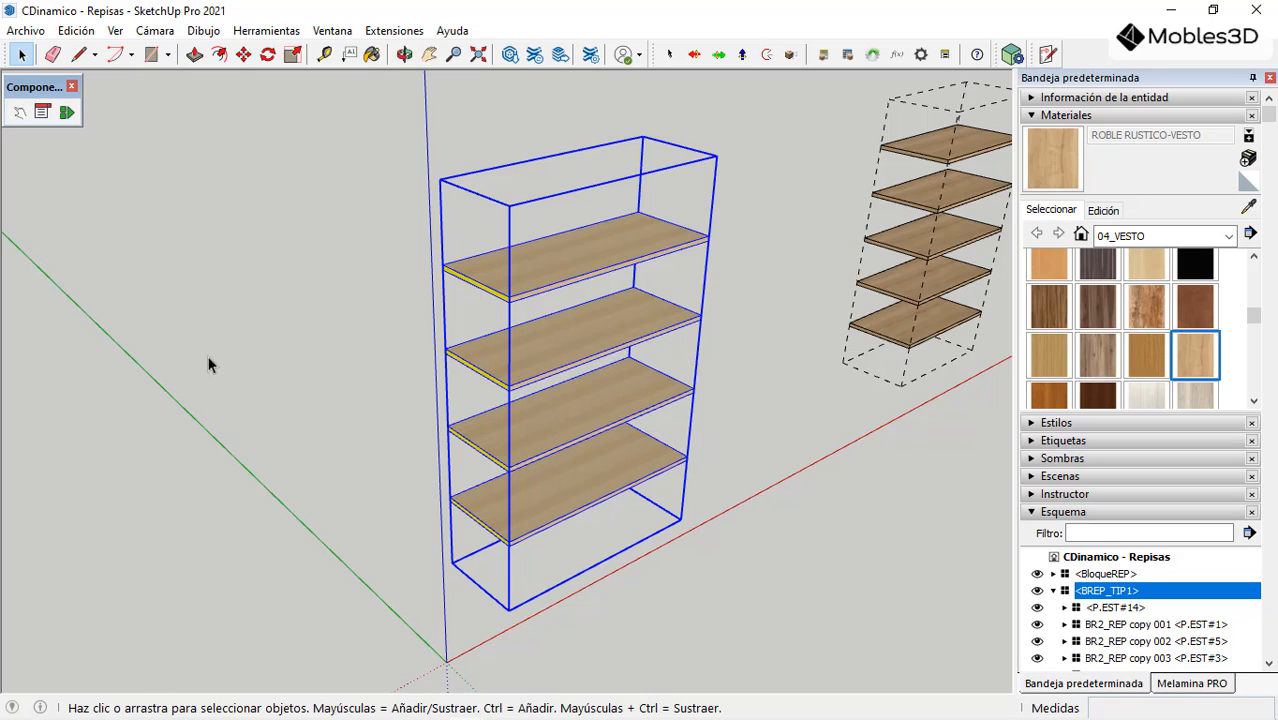
Step: Compare BloqueREP with BREP_TIP1, leave BREP_TIP1 selected and open the Generar informe report generator
{"action": "left_click", "coordinate": [940, 178]}
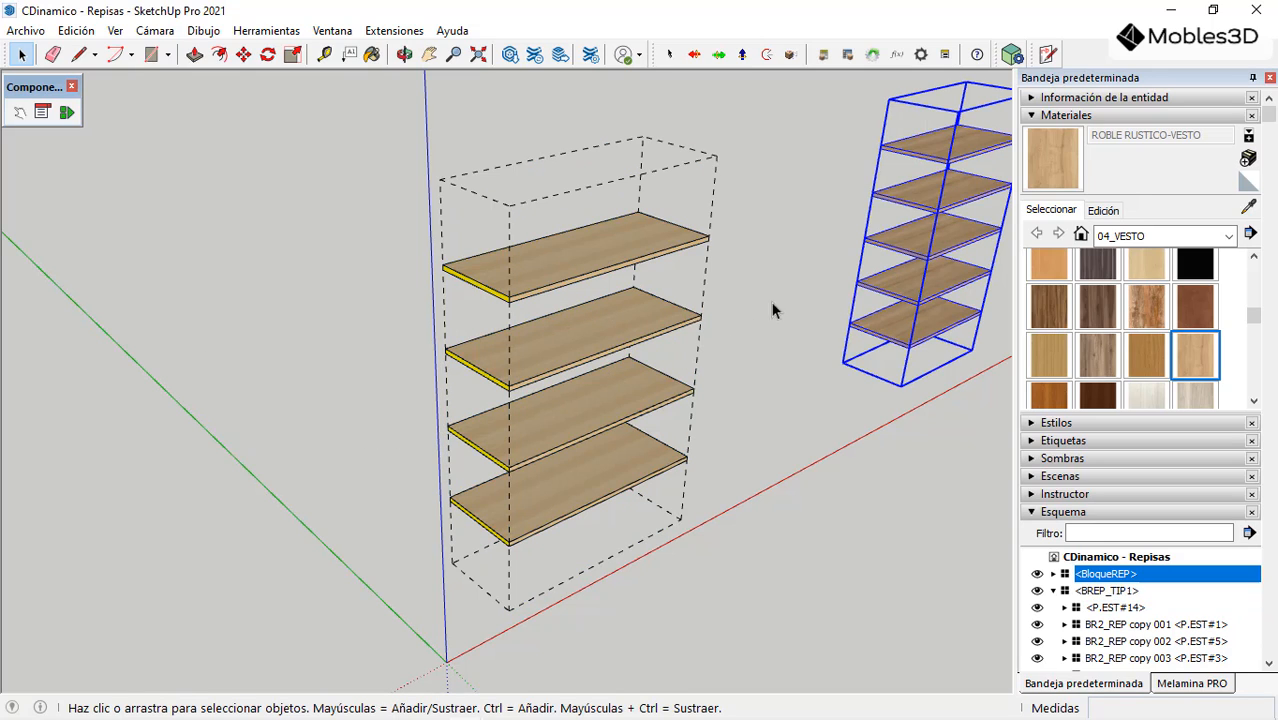
{"action": "left_click", "coordinate": [573, 345]}
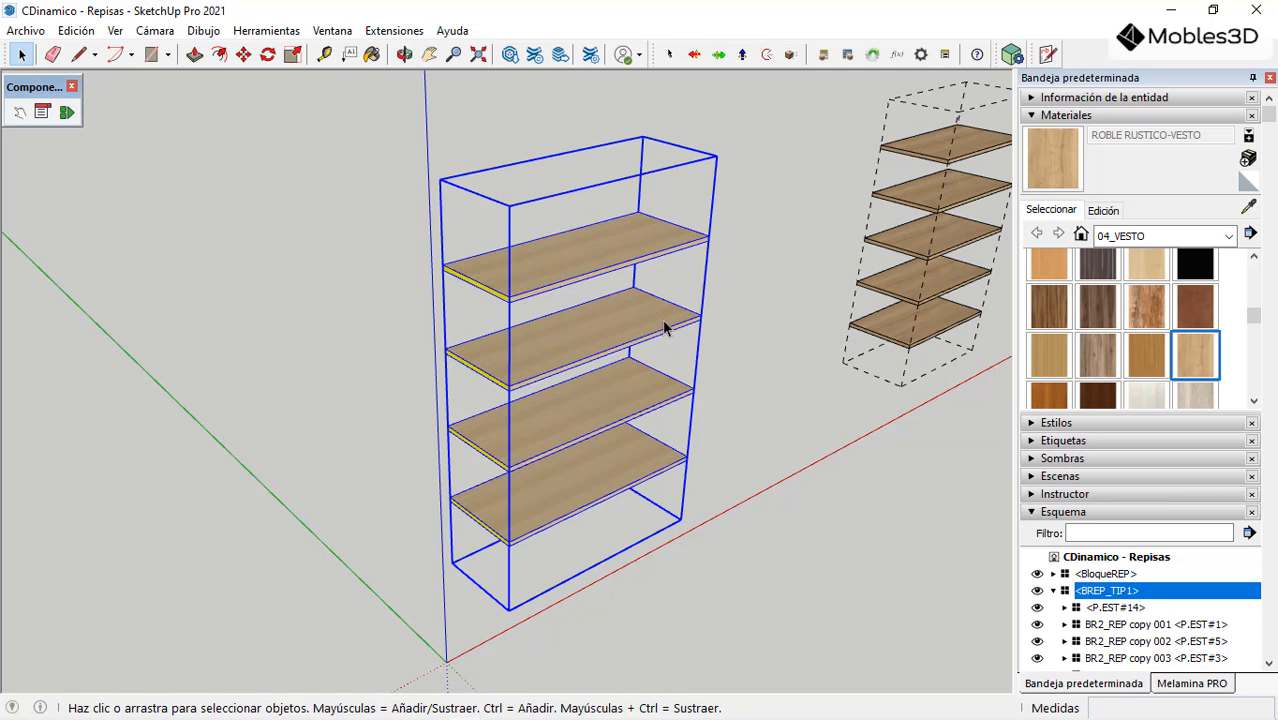
{"action": "left_click", "coordinate": [767, 318]}
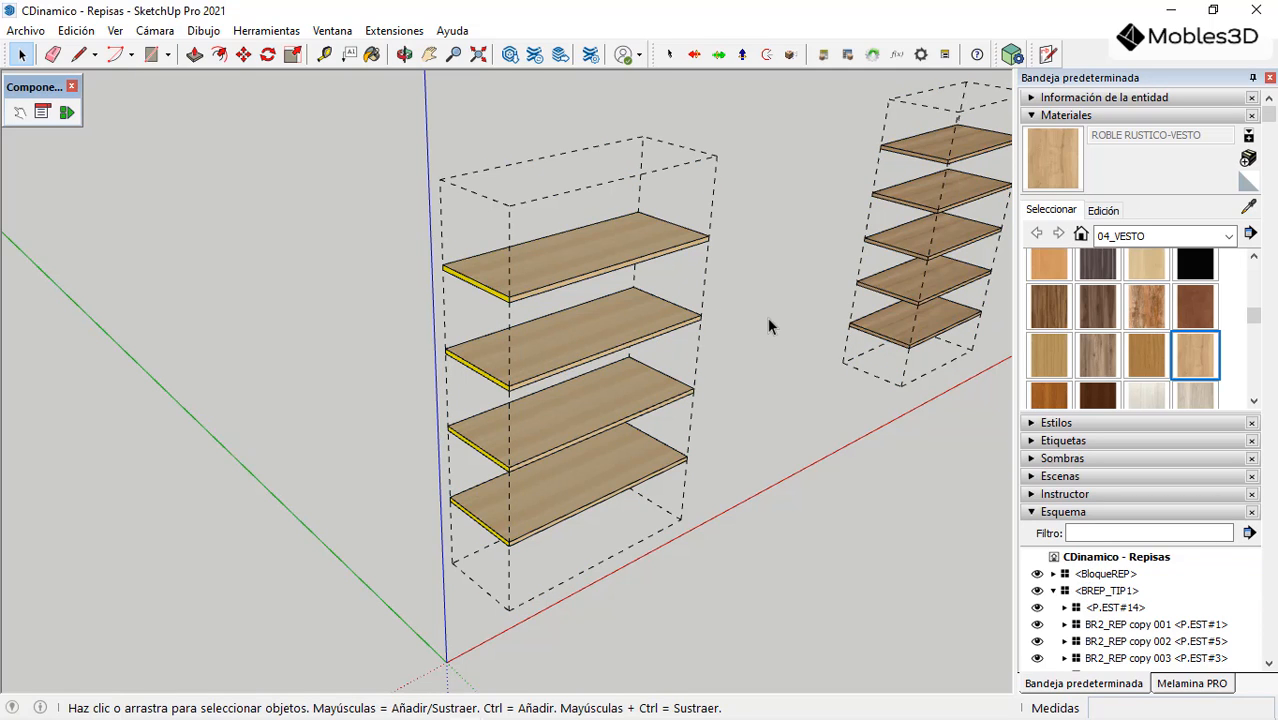
{"action": "left_click", "coordinate": [568, 364]}
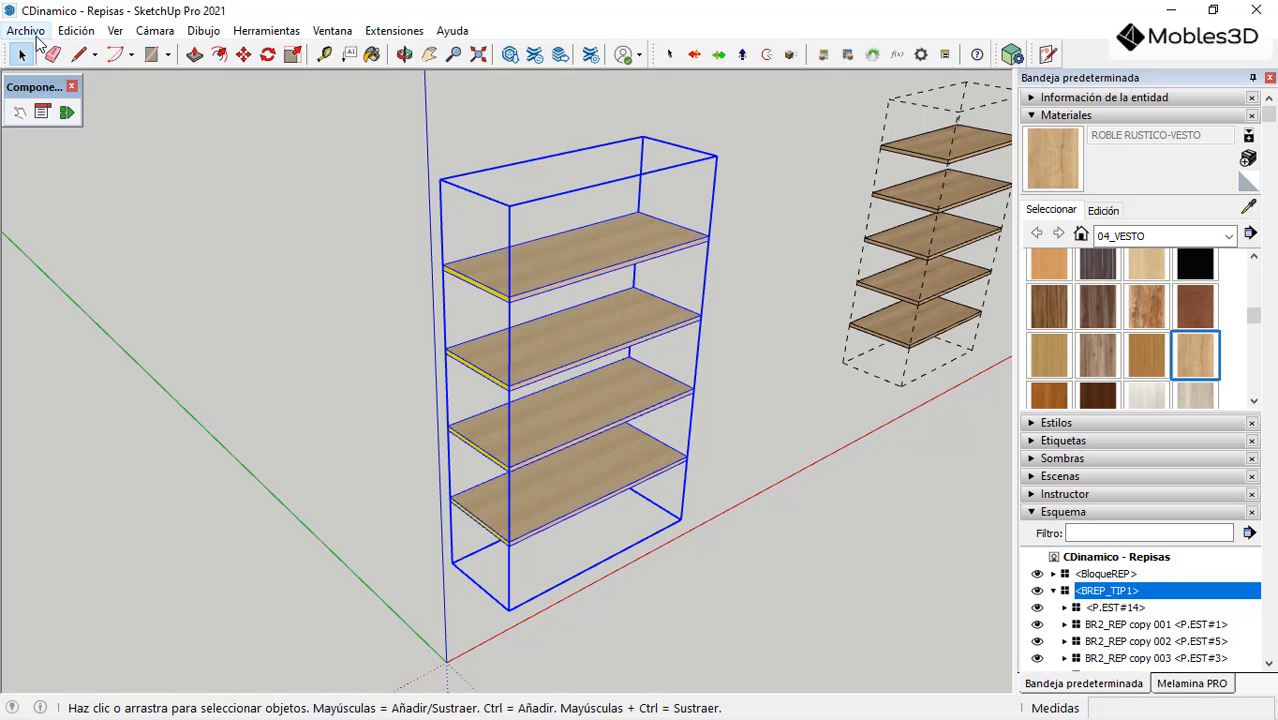
{"action": "left_click", "coordinate": [26, 31]}
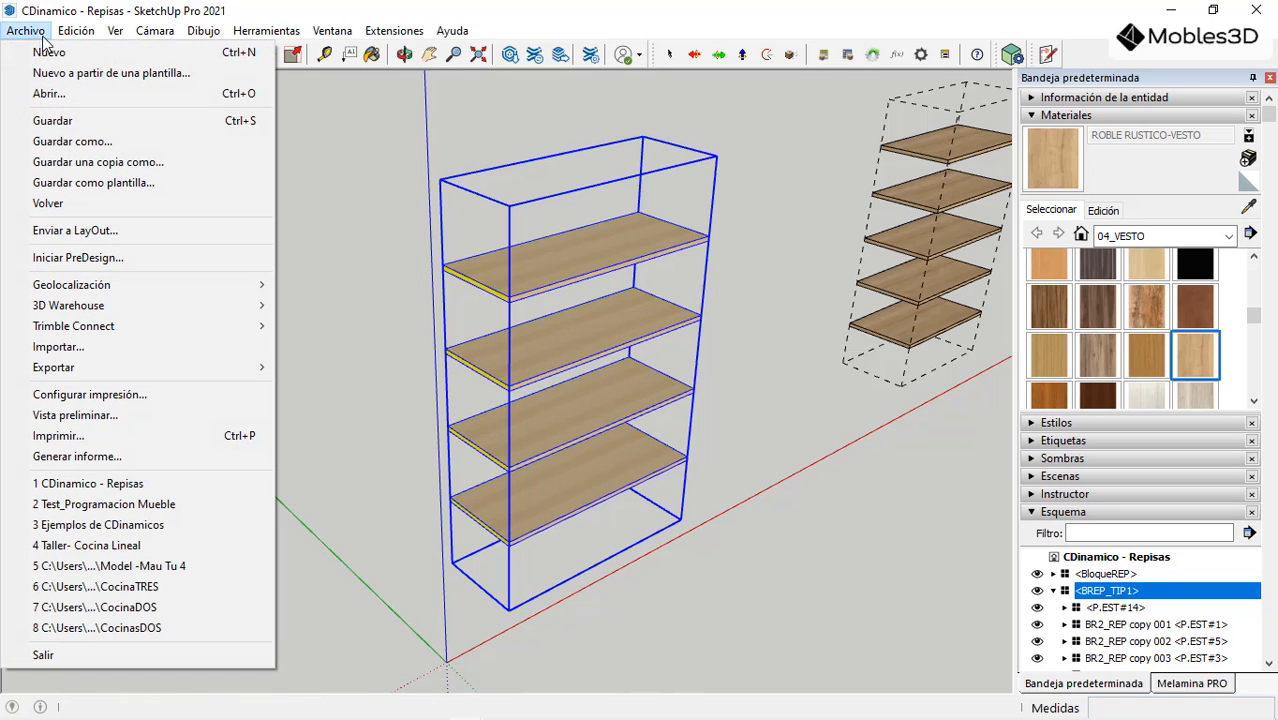
{"action": "left_click", "coordinate": [138, 458]}
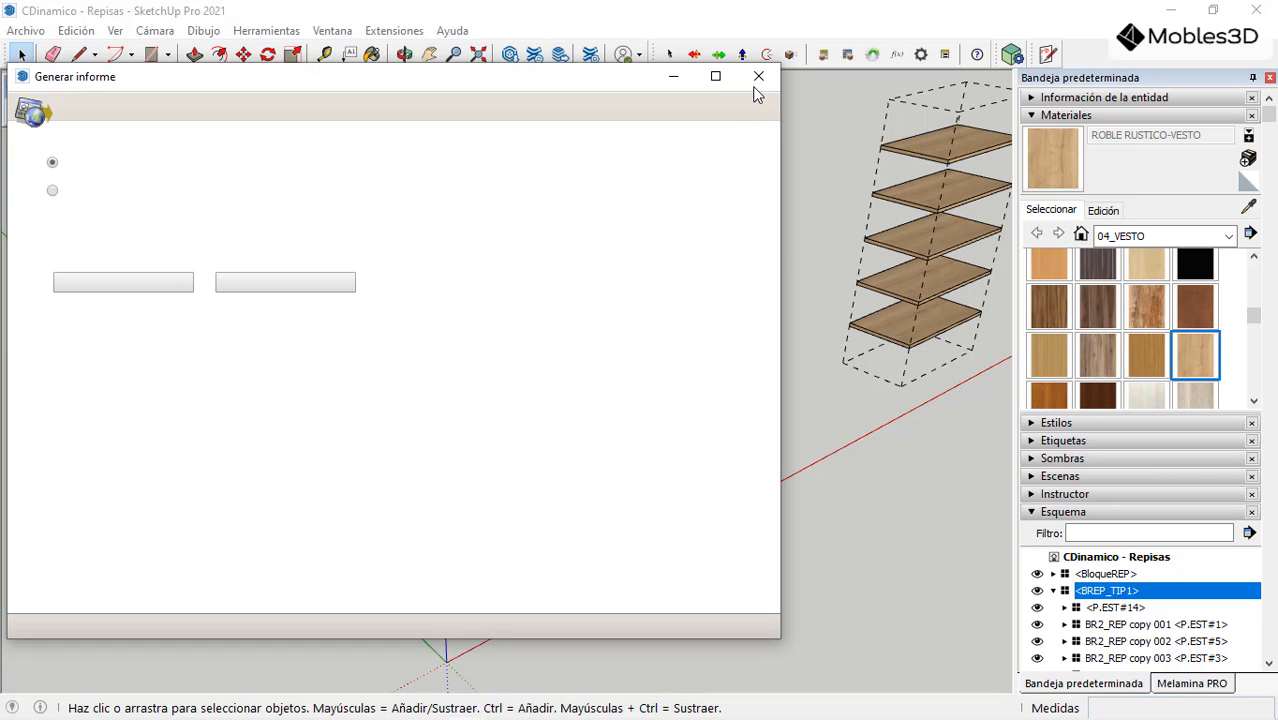
Step: Connect the computer to the CLARO-B612-165C Wi-Fi network and return to the report generator
{"action": "left_click", "coordinate": [1126, 706]}
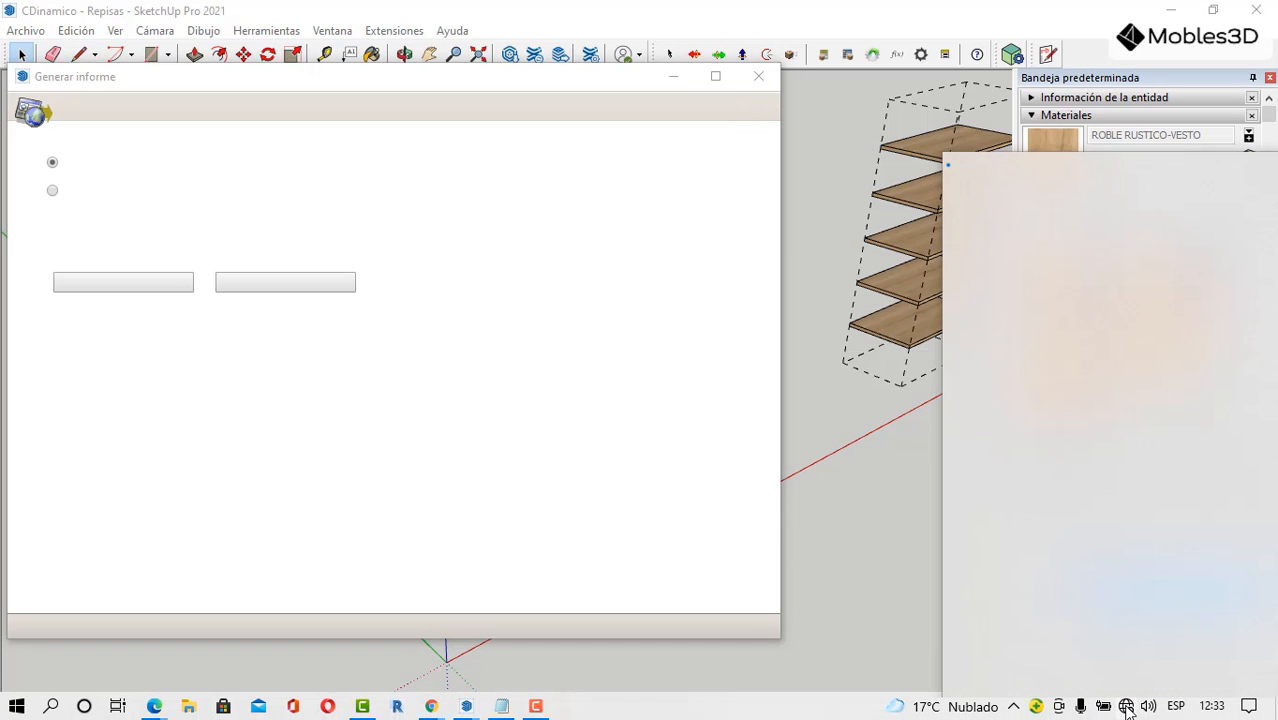
{"action": "left_click", "coordinate": [1033, 190]}
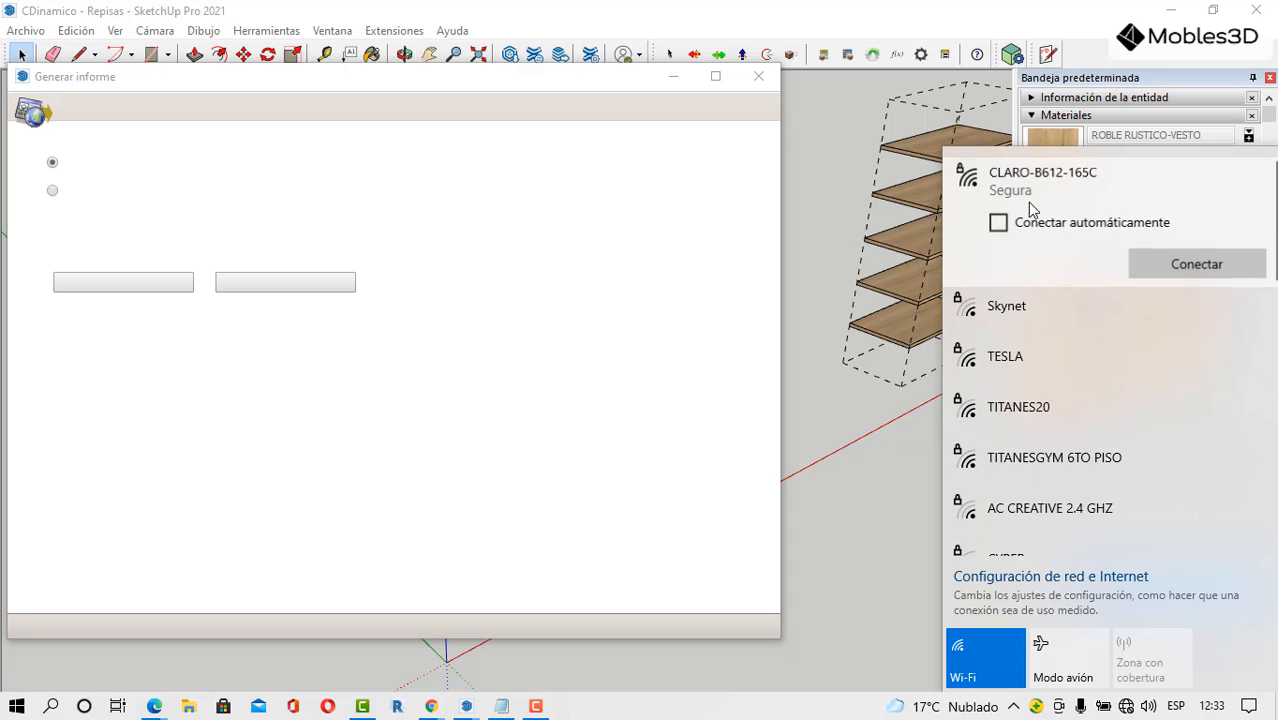
{"action": "left_click", "coordinate": [1008, 236]}
{"action": "left_click", "coordinate": [1197, 264]}
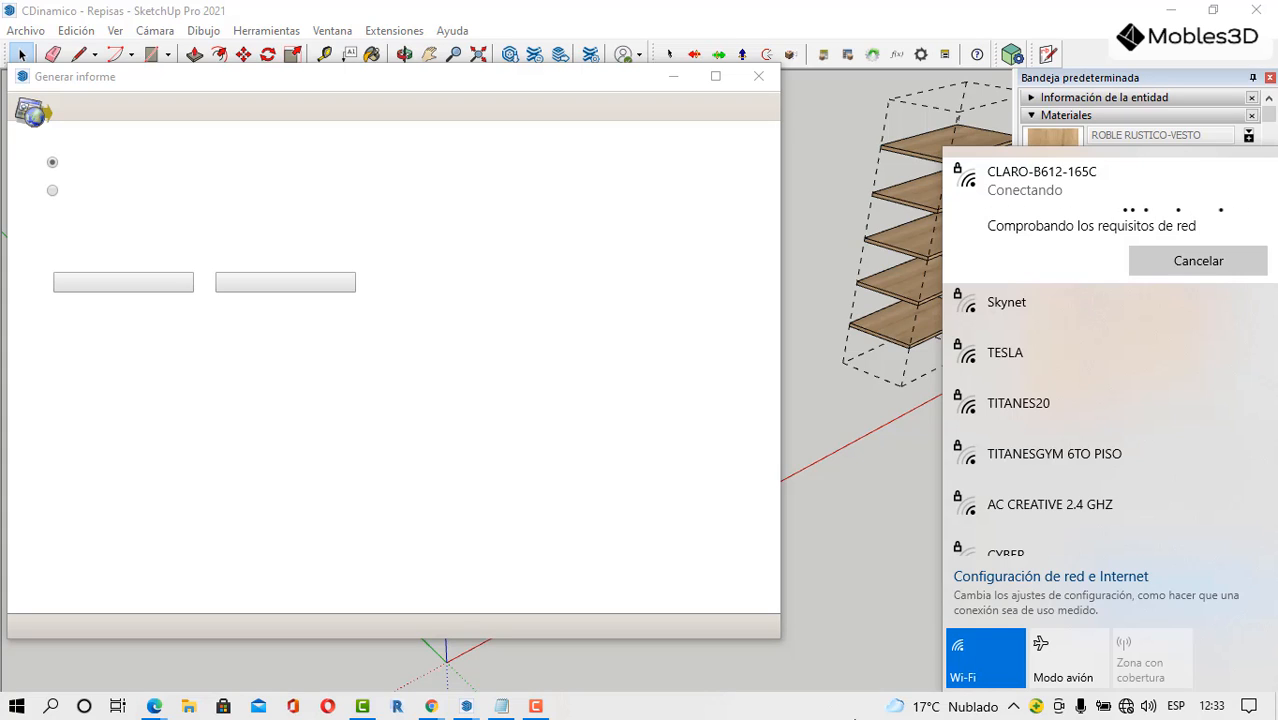
{"action": "left_click", "coordinate": [666, 438]}
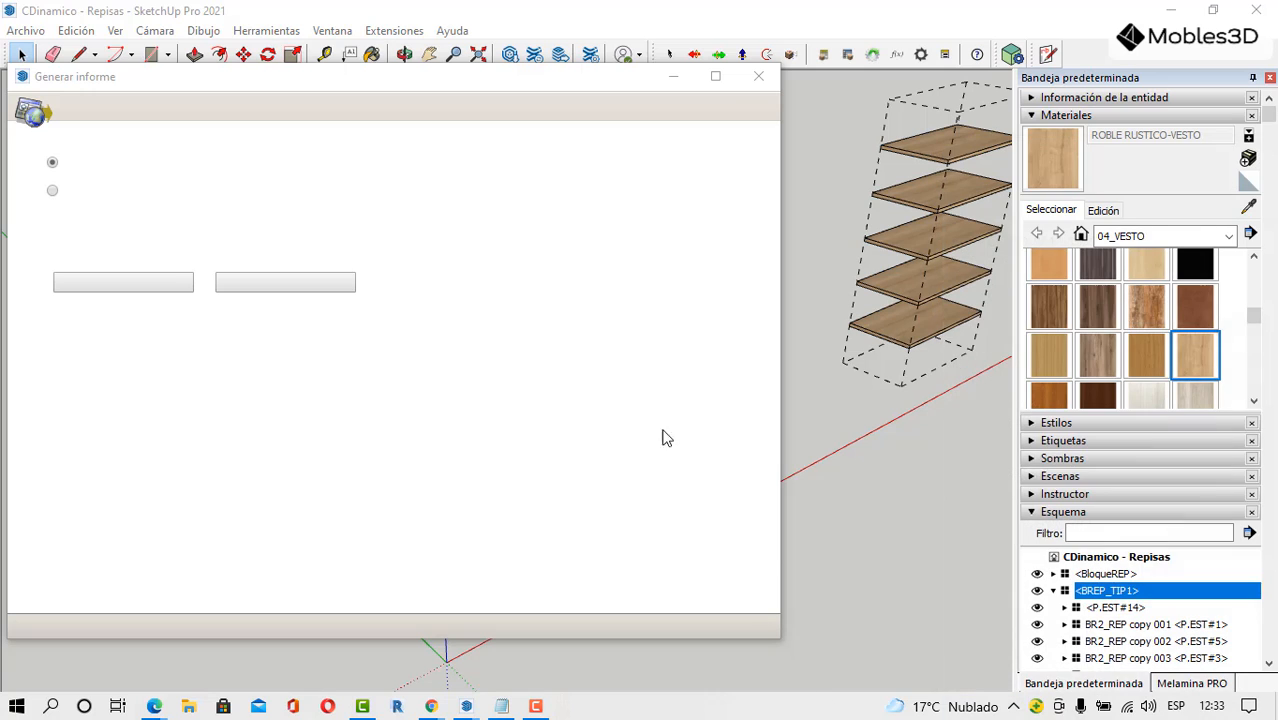
Step: Close the blank Generar informe window, reopen the report generator and run the Melamina PRO template on the selected BREP_TIP1 block
{"action": "left_click", "coordinate": [759, 76]}
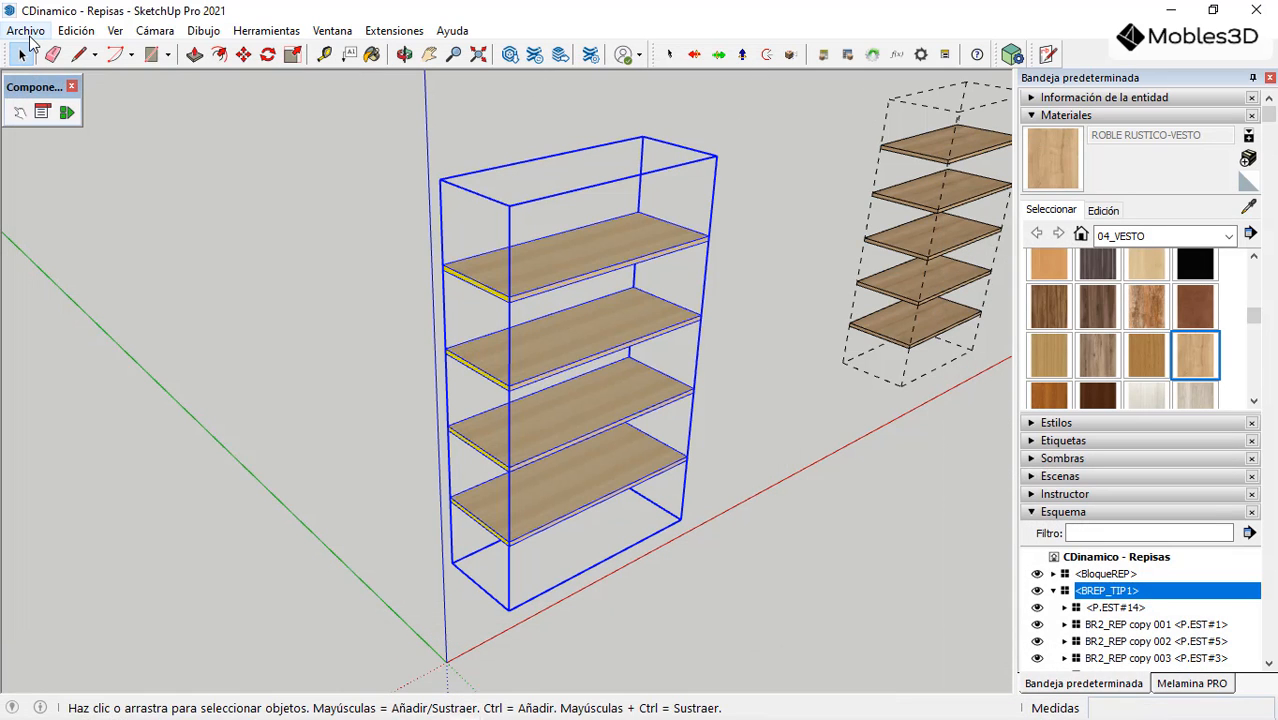
{"action": "left_click", "coordinate": [25, 30]}
{"action": "left_click", "coordinate": [140, 457]}
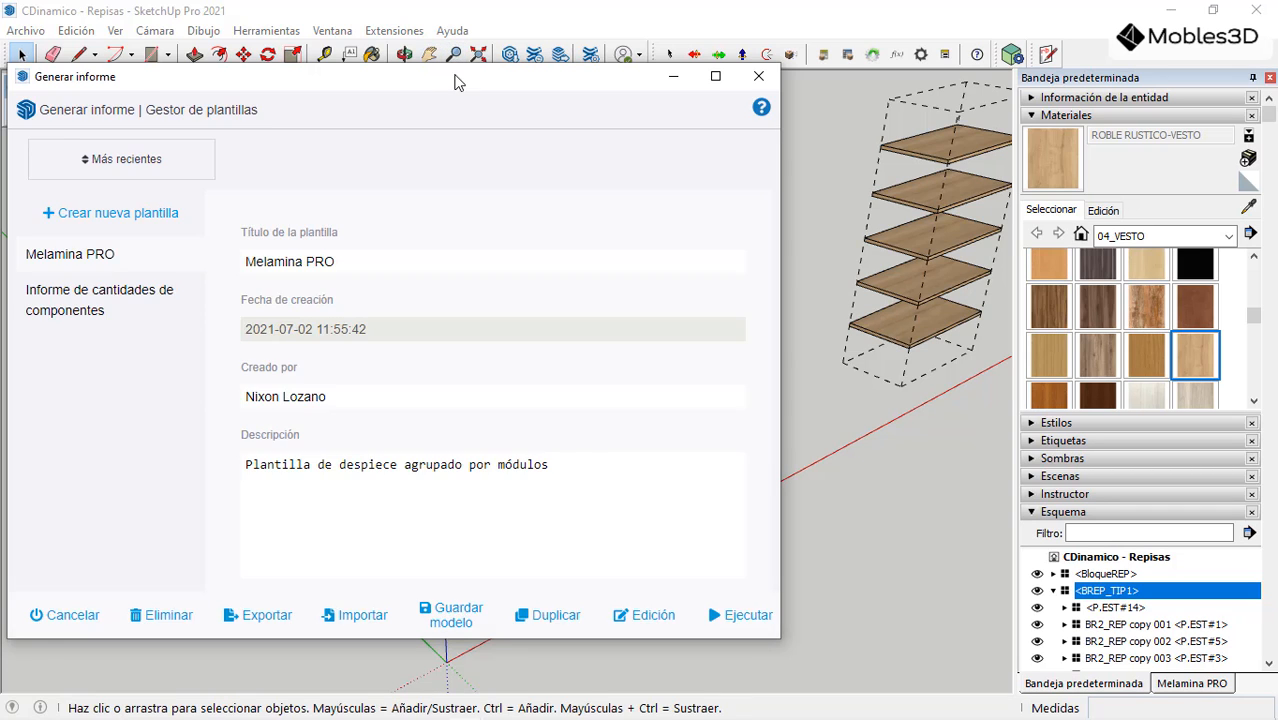
{"action": "left_click_drag", "start_coordinate": [455, 82], "coordinate": [582, 76]}
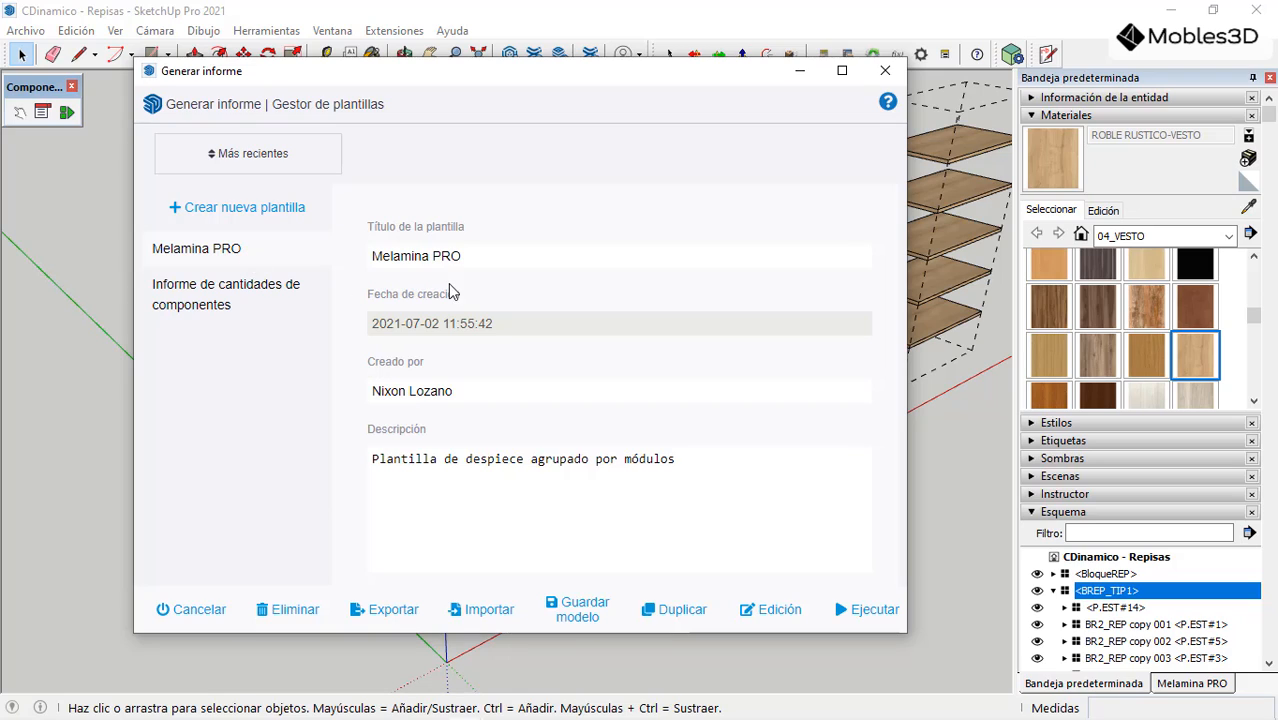
{"action": "left_click", "coordinate": [890, 612]}
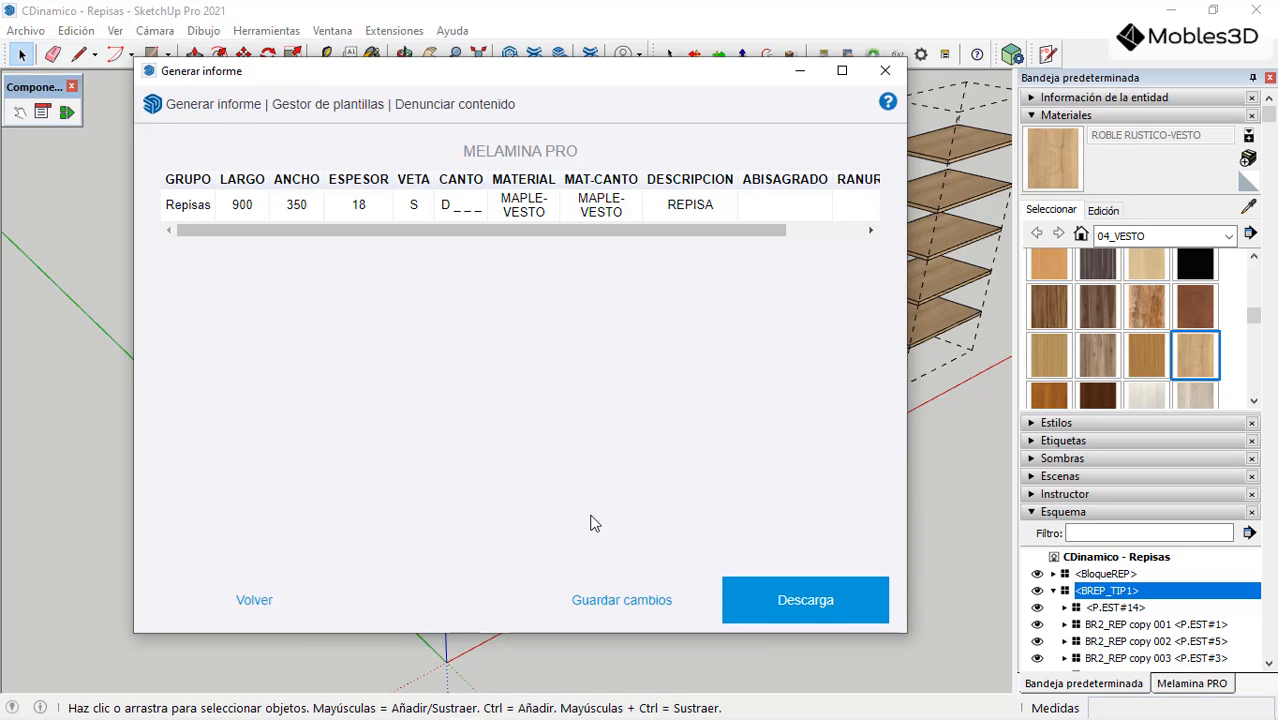
Step: Review the Melamina PRO report's columns through CANTIDAD for the shelves and close the report
{"action": "left_click_drag", "start_coordinate": [531, 229], "coordinate": [414, 240]}
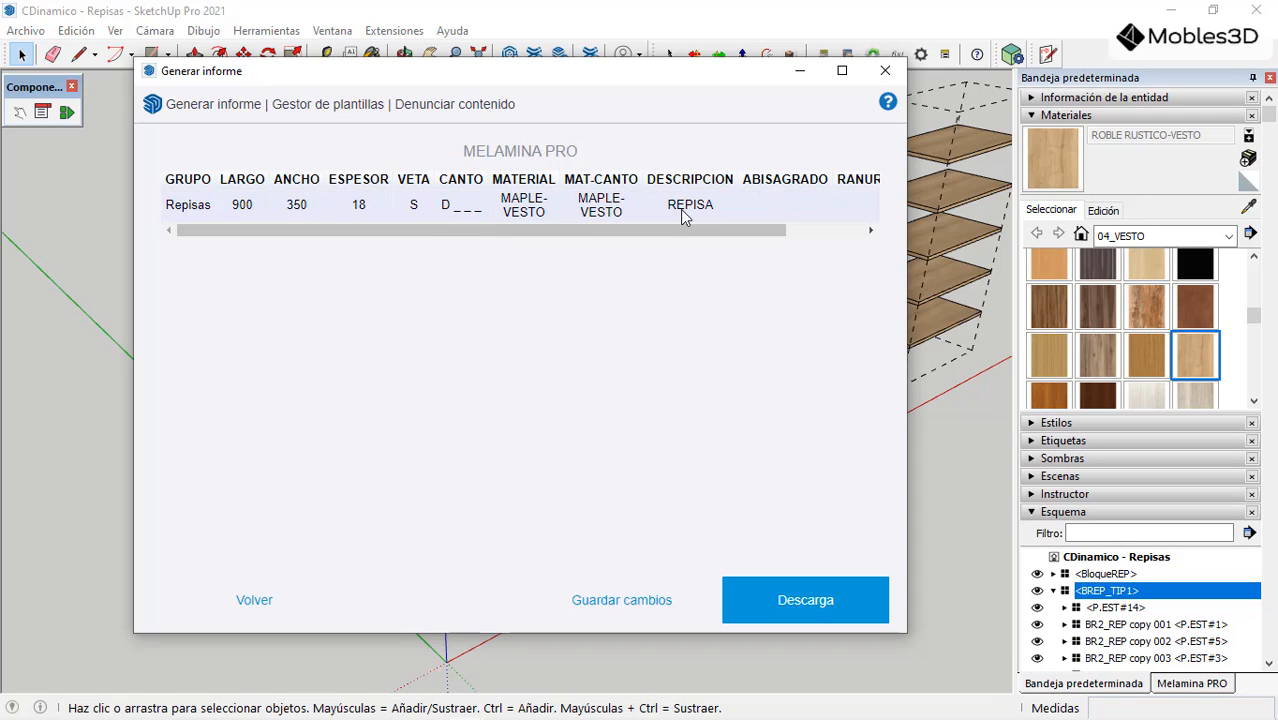
{"action": "scroll", "coordinate": [705, 231], "scroll_direction": "right", "scroll_amount": 2}
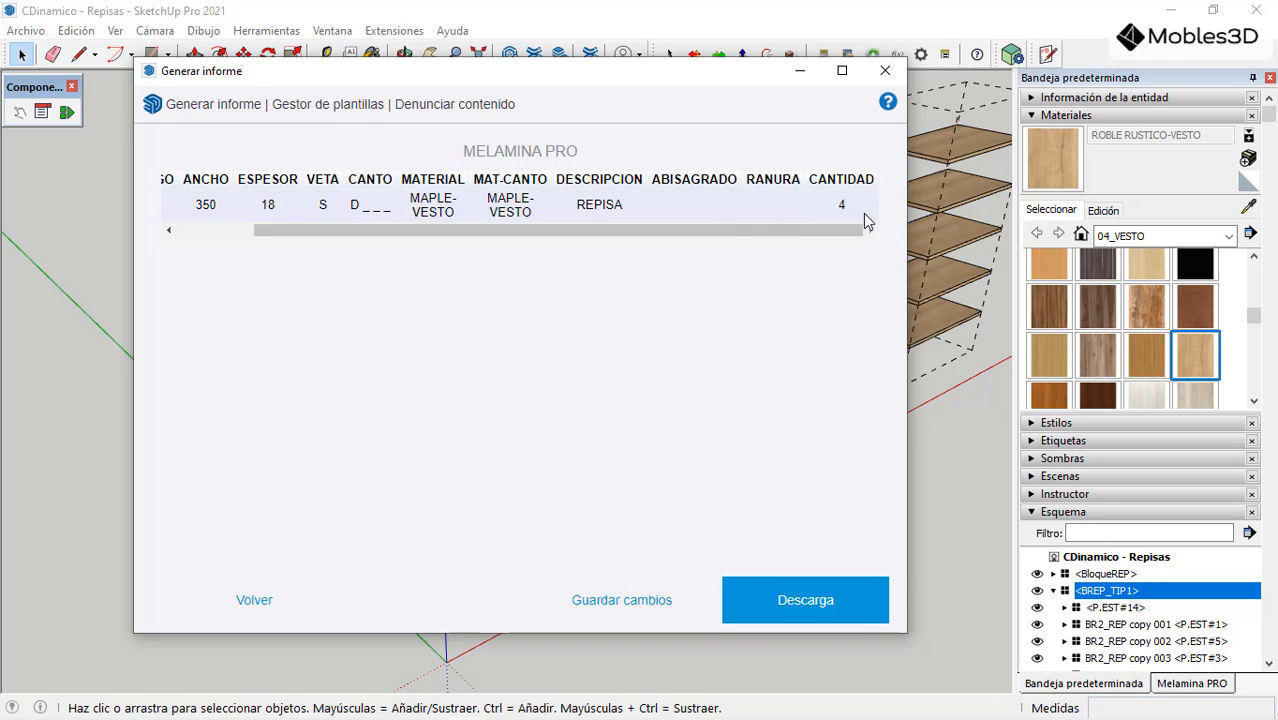
{"action": "mouse_move", "coordinate": [690, 80]}
{"action": "left_mouse_down"}
{"action": "mouse_move", "coordinate": [613, 503]}
{"action": "mouse_move", "coordinate": [672, 247]}
{"action": "mouse_move", "coordinate": [779, 114]}
{"action": "mouse_move", "coordinate": [690, 88]}
{"action": "left_mouse_up"}
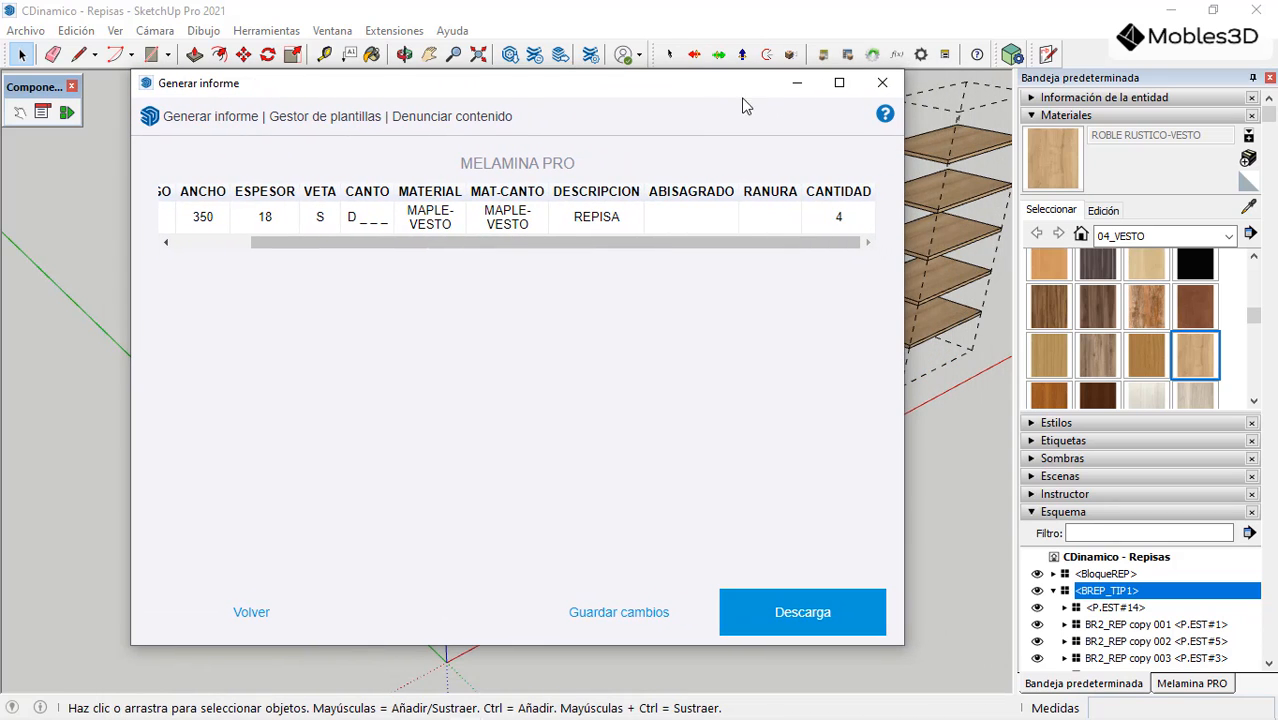
{"action": "left_click", "coordinate": [882, 84]}
Step: Clear the selection, reselect the BREP_TIP1 block for comparison and finish with the BloqueREP block selected
{"action": "scroll", "coordinate": [523, 316], "scroll_direction": "down", "scroll_amount": 2}
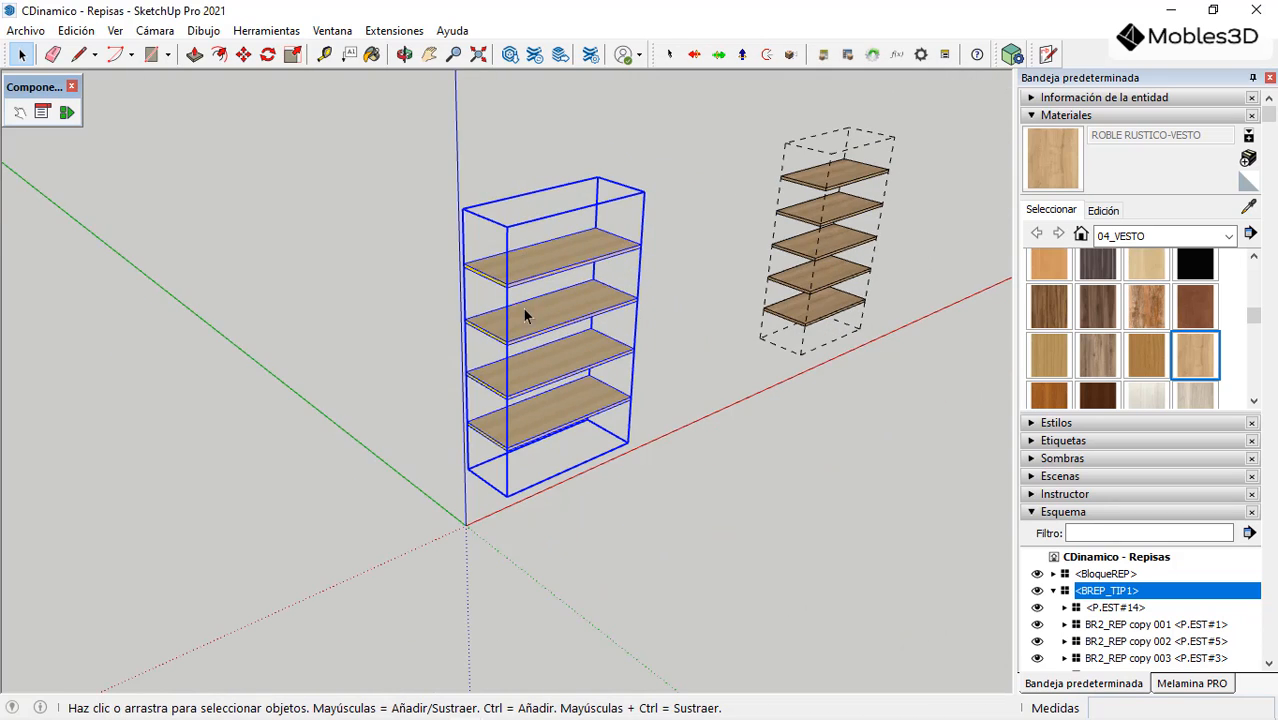
{"action": "left_click", "coordinate": [788, 345]}
{"action": "left_click", "coordinate": [686, 255]}
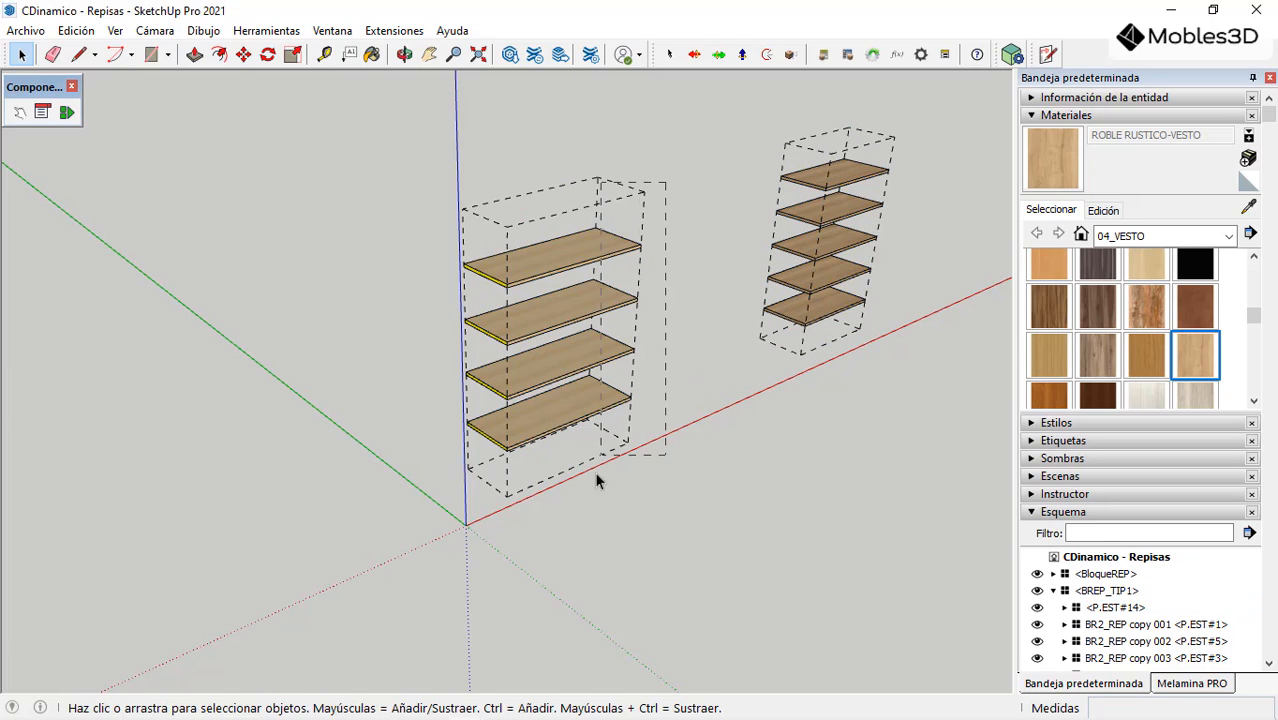
{"action": "left_click_drag", "start_coordinate": [450, 569], "coordinate": [434, 577]}
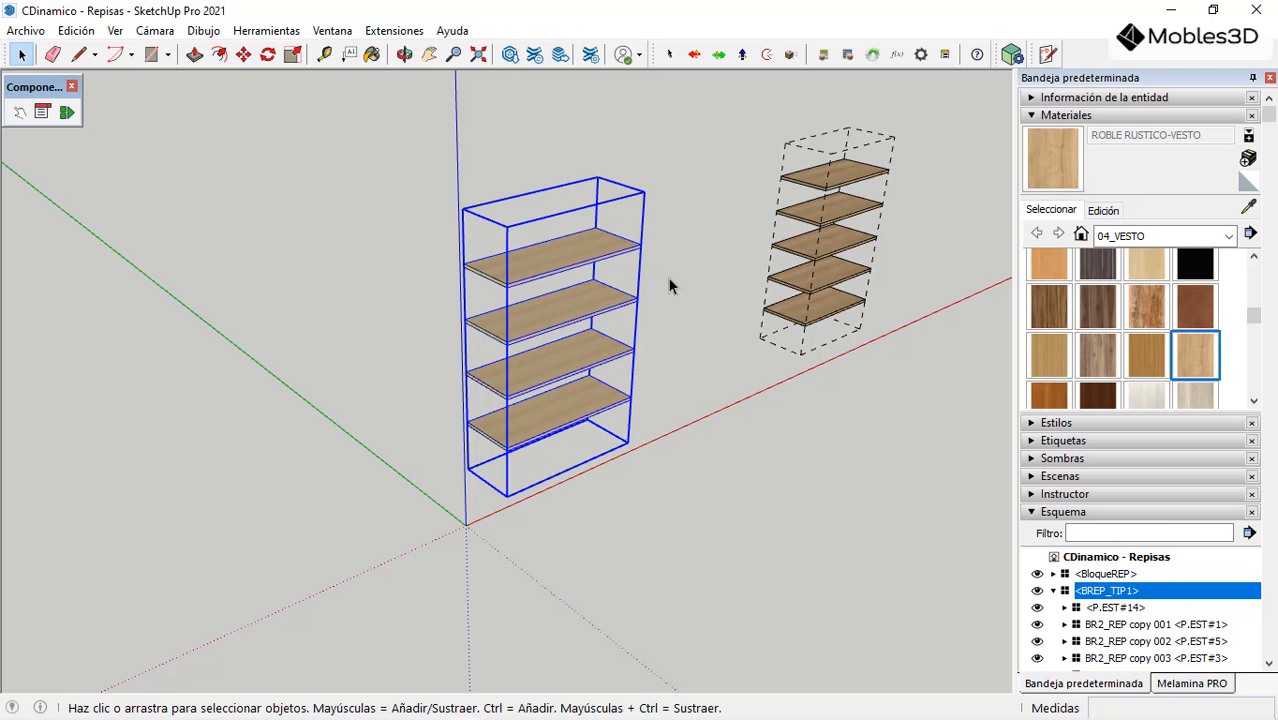
{"action": "scroll", "coordinate": [775, 222], "scroll_direction": "up", "scroll_amount": 5}
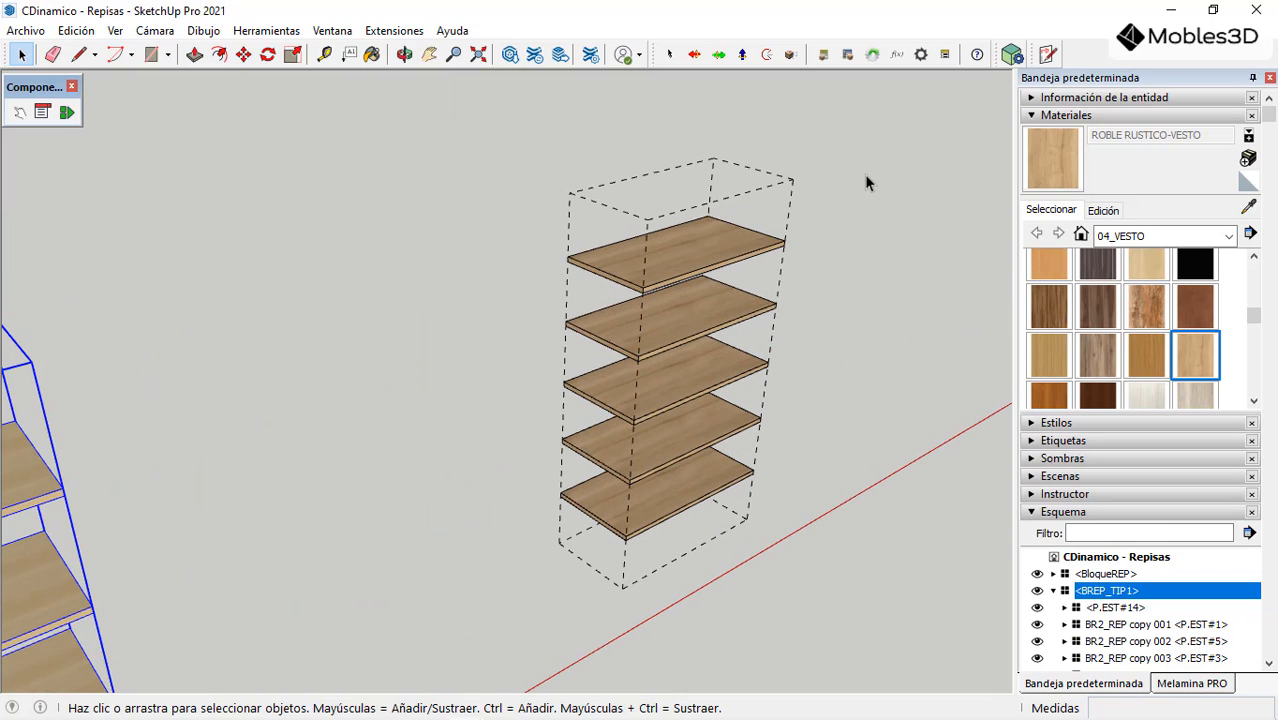
{"action": "left_click", "coordinate": [647, 279]}
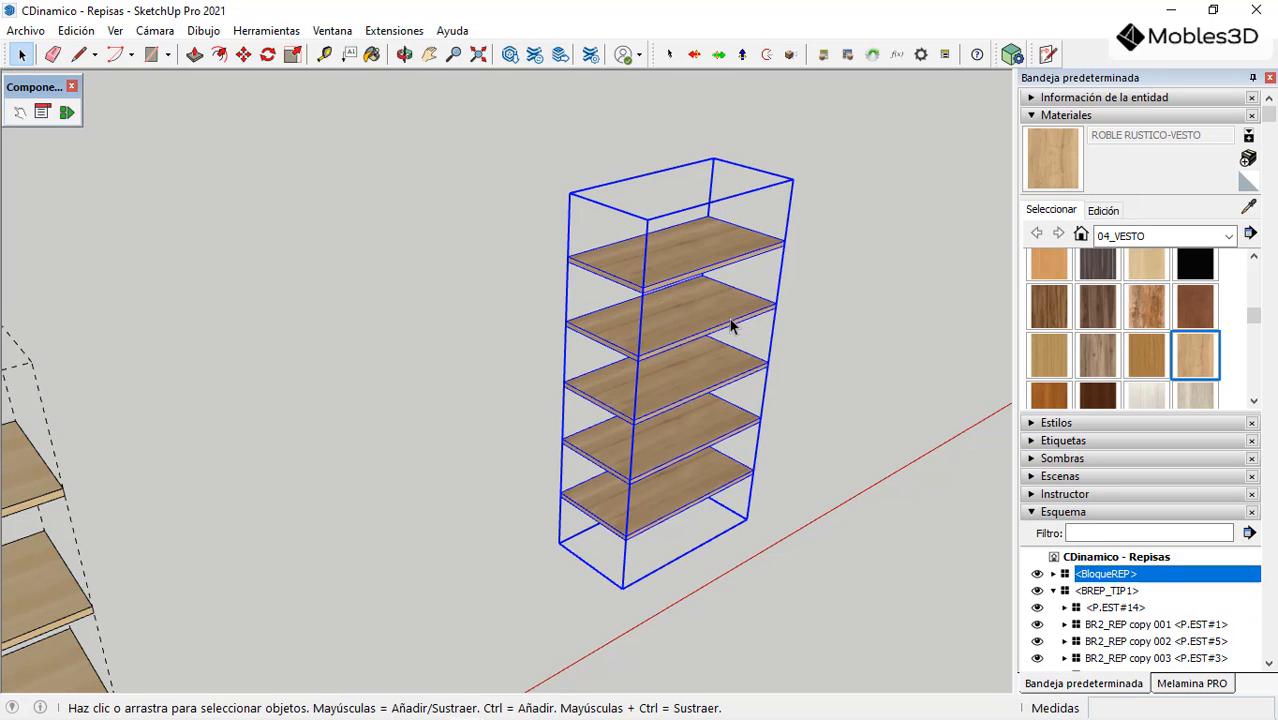